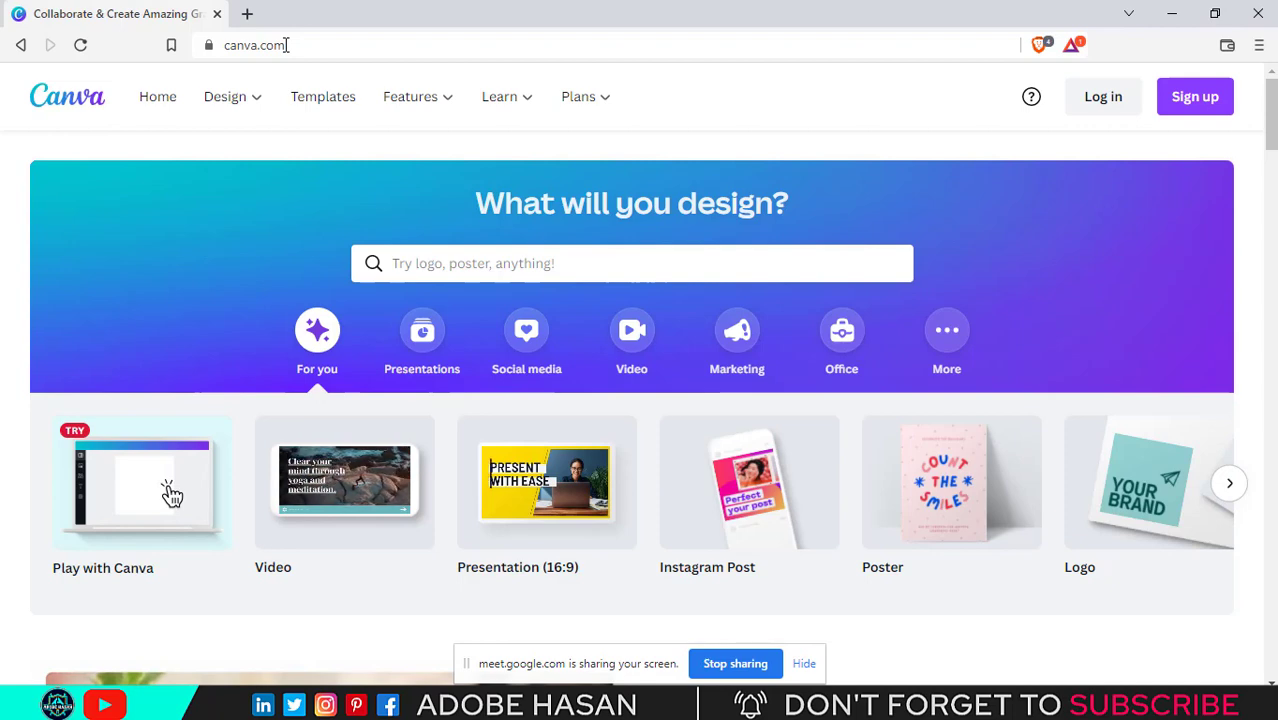
# Look through the Canva landing page, including its design categories and feature sections
pyautogui.scroll(-5, 400, 250)
pyautogui.moveTo(232, 96)
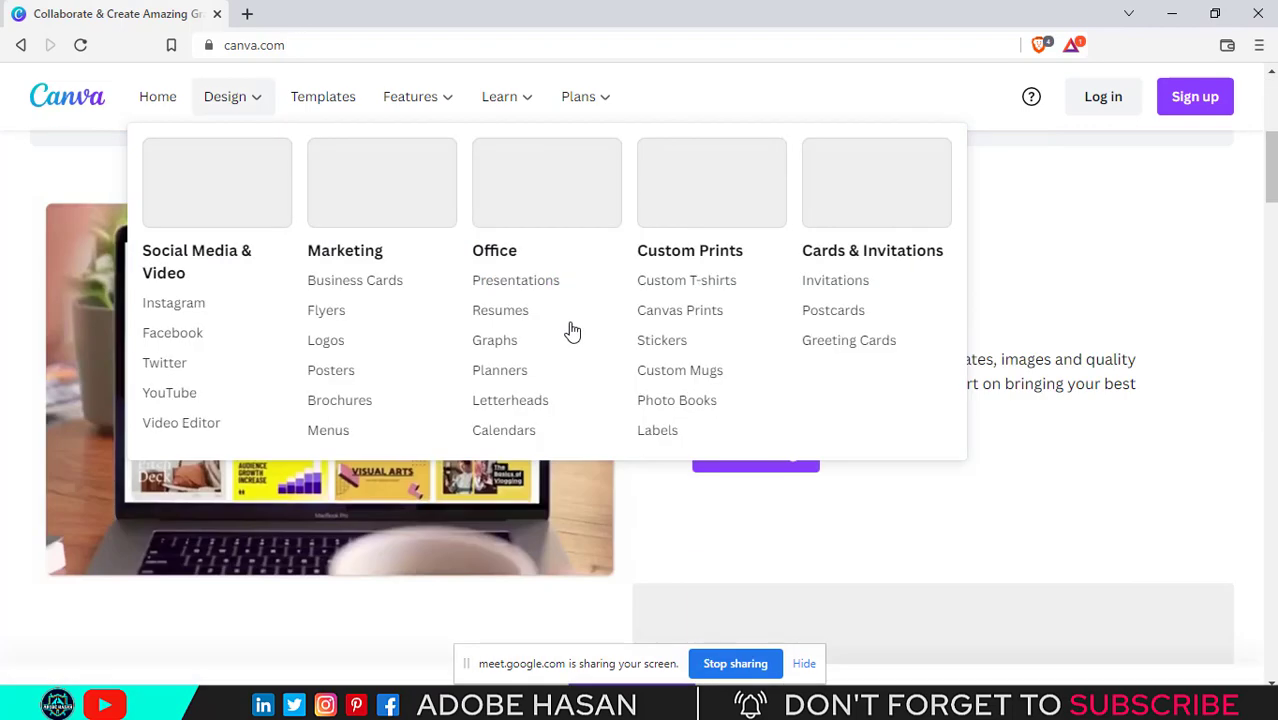
pyautogui.scroll(-4, 830, 391)
pyautogui.scroll(8, 1201, 183)
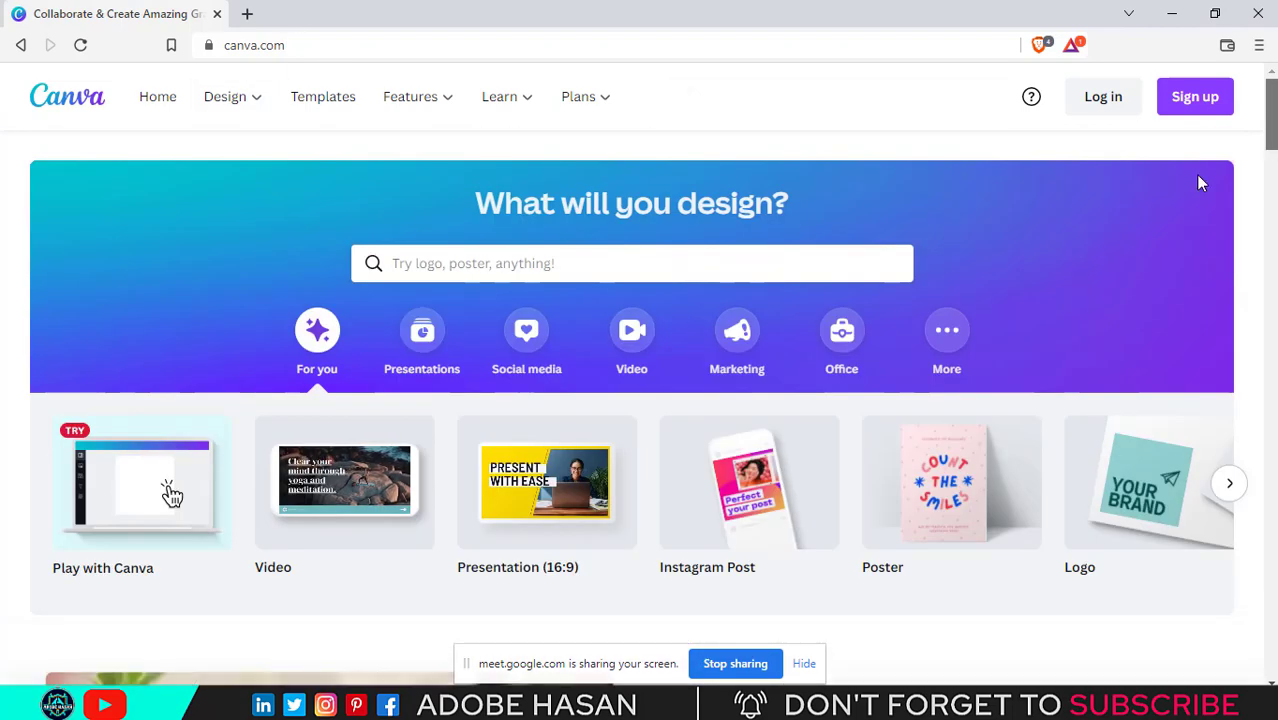
pyautogui.scroll(-8, 764, 422)
pyautogui.scroll(5, 770, 445)
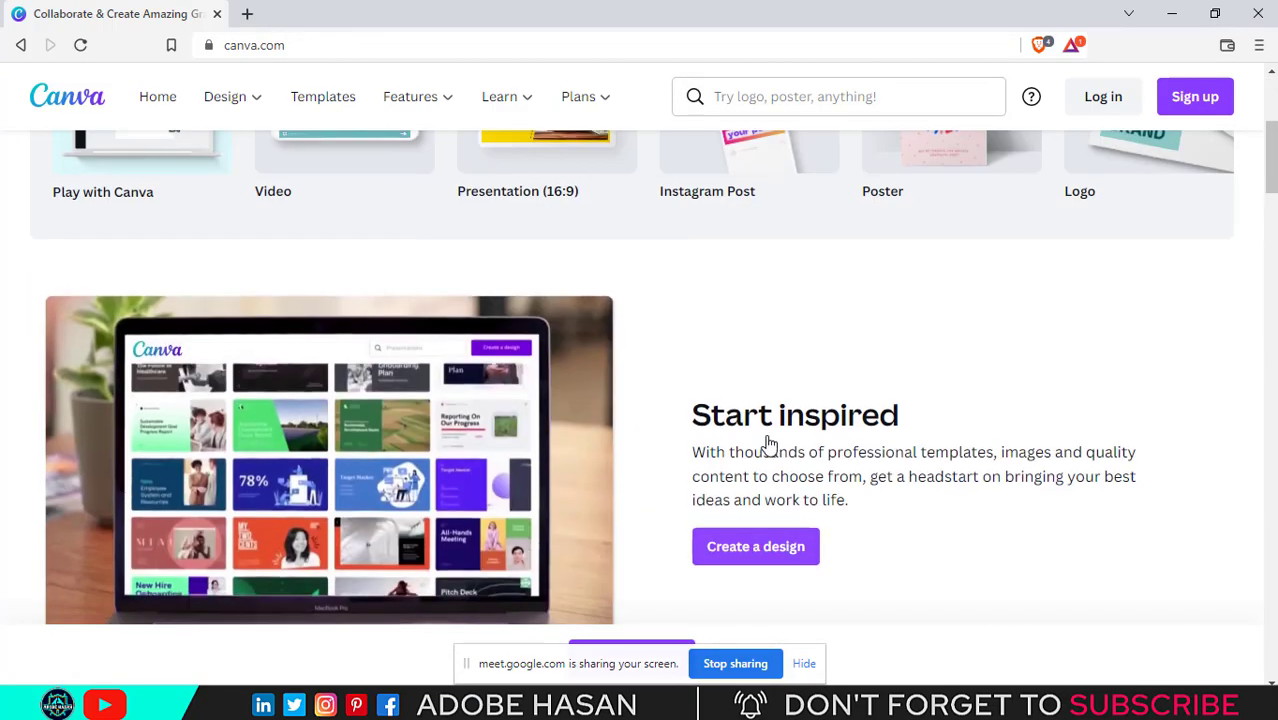
pyautogui.scroll(4, 769, 443)
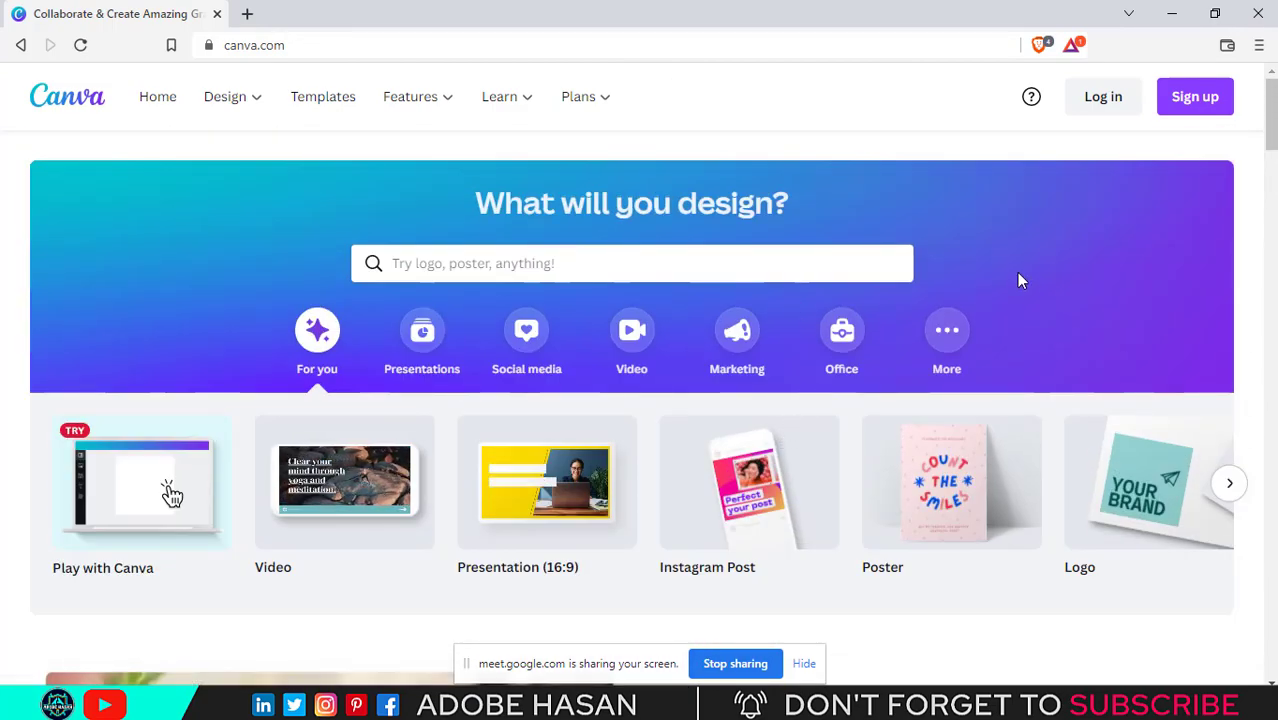
pyautogui.scroll(-8, 1268, 120)
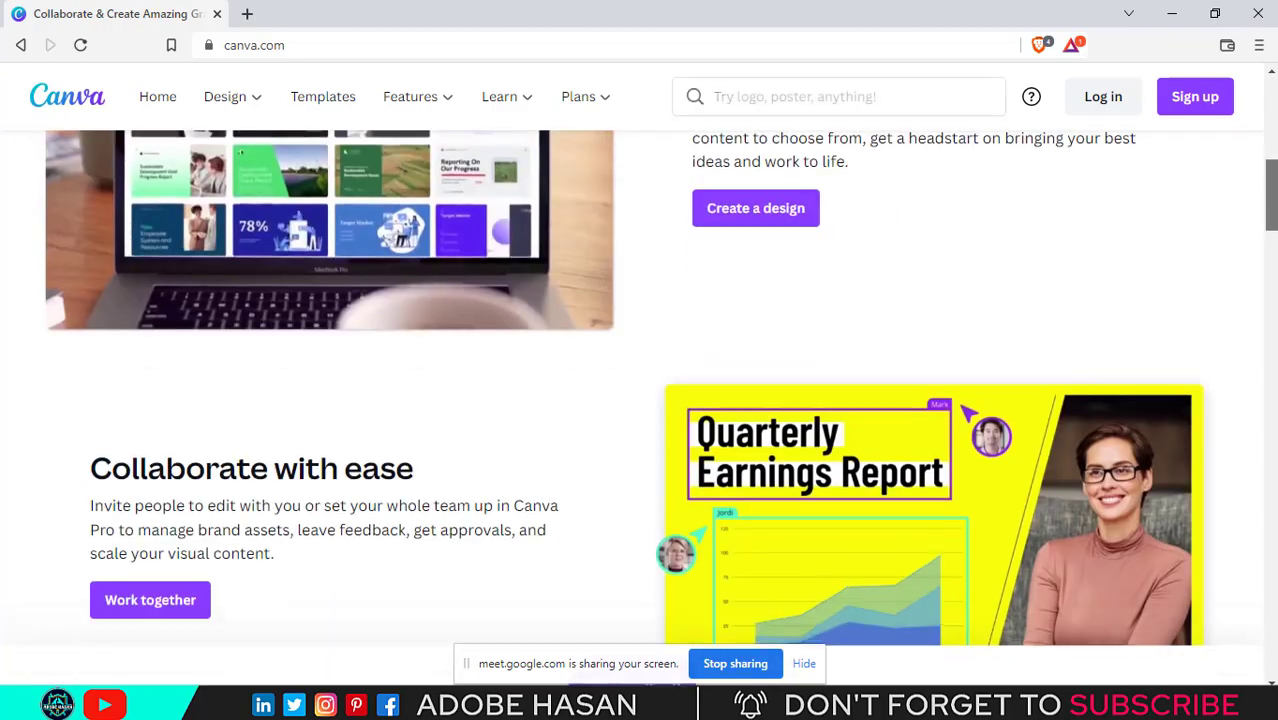
pyautogui.scroll(8, 171, 491)
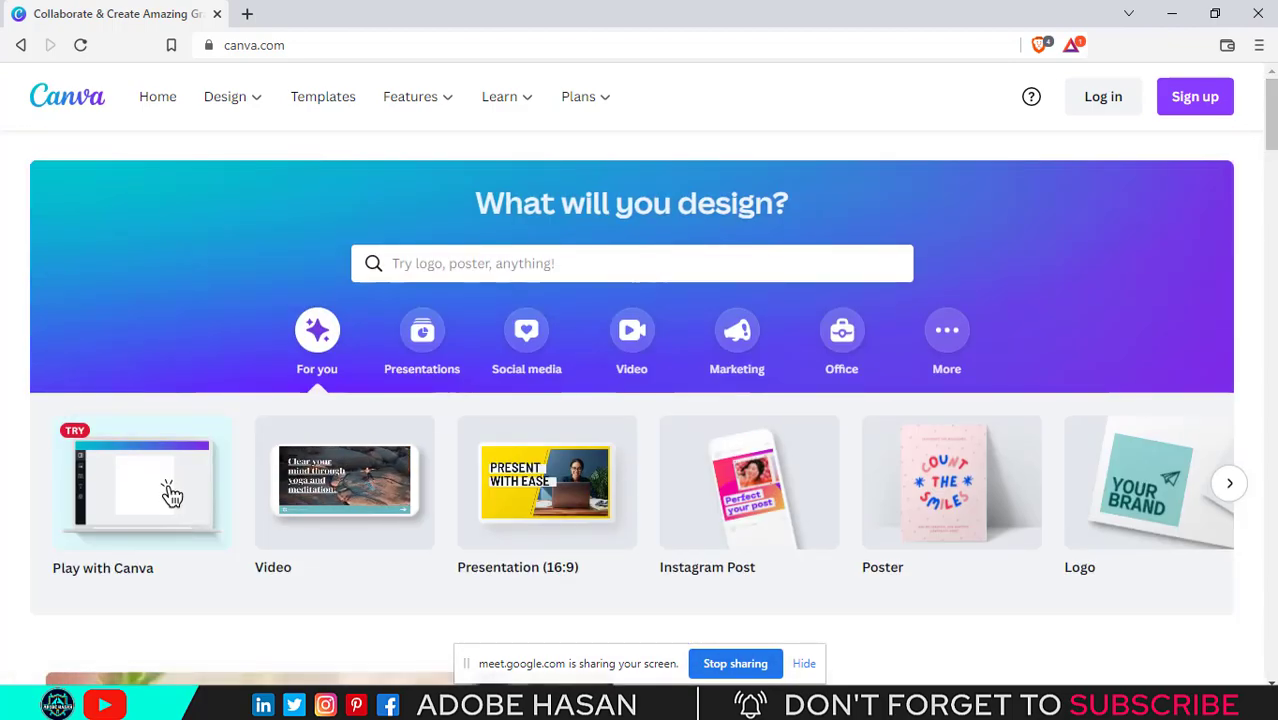
pyautogui.scroll(-5, 1210, 314)
pyautogui.scroll(5, 1221, 282)
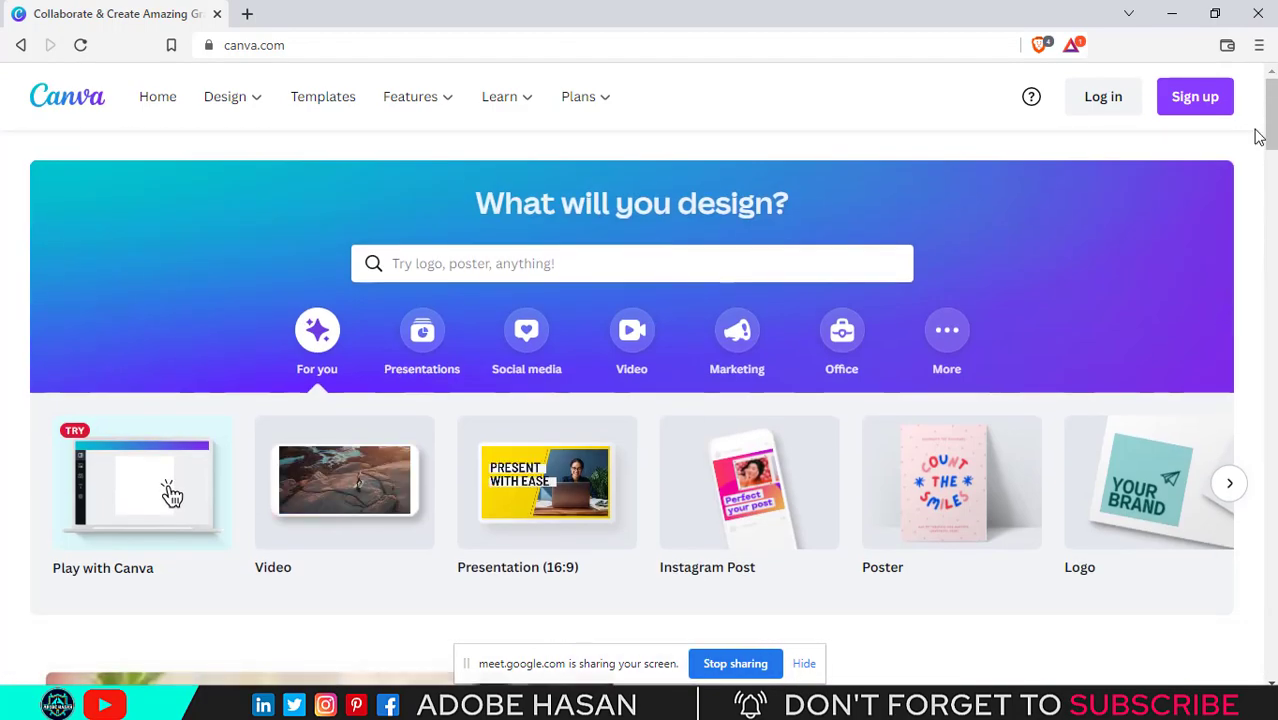
# Sign up for Canva by continuing with the listed Google account
pyautogui.click(1199, 113)
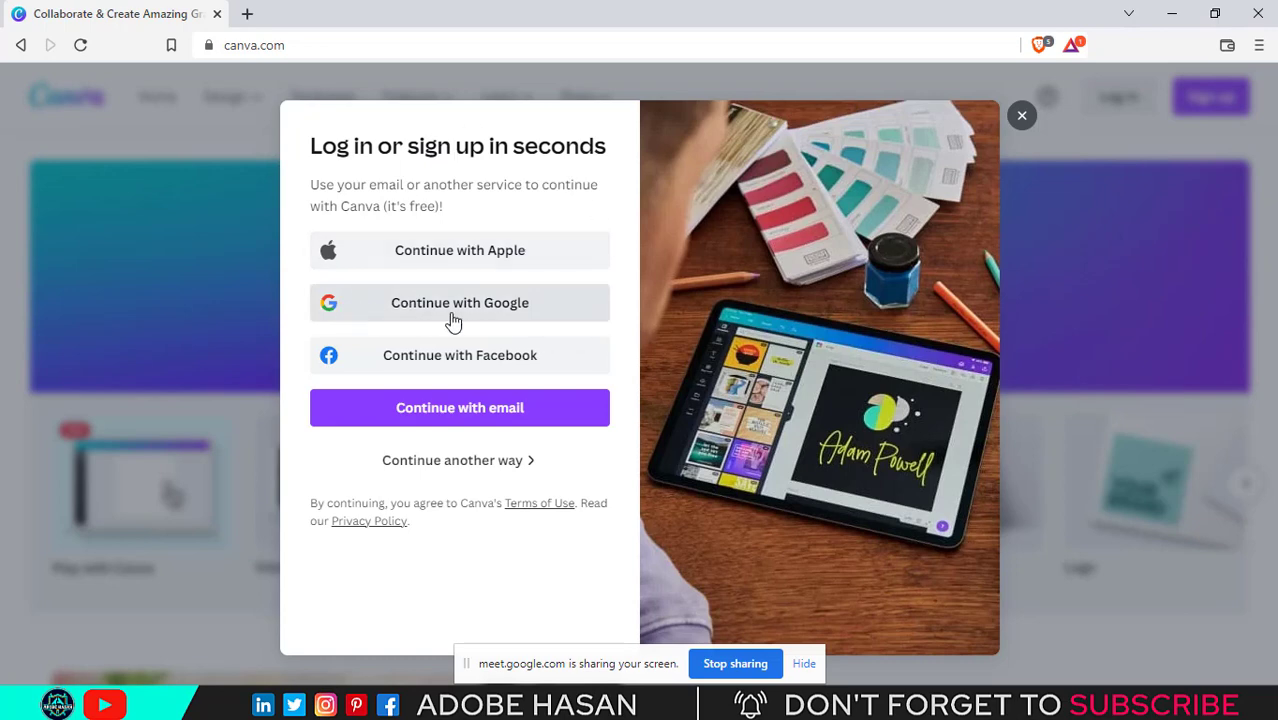
pyautogui.click(485, 314)
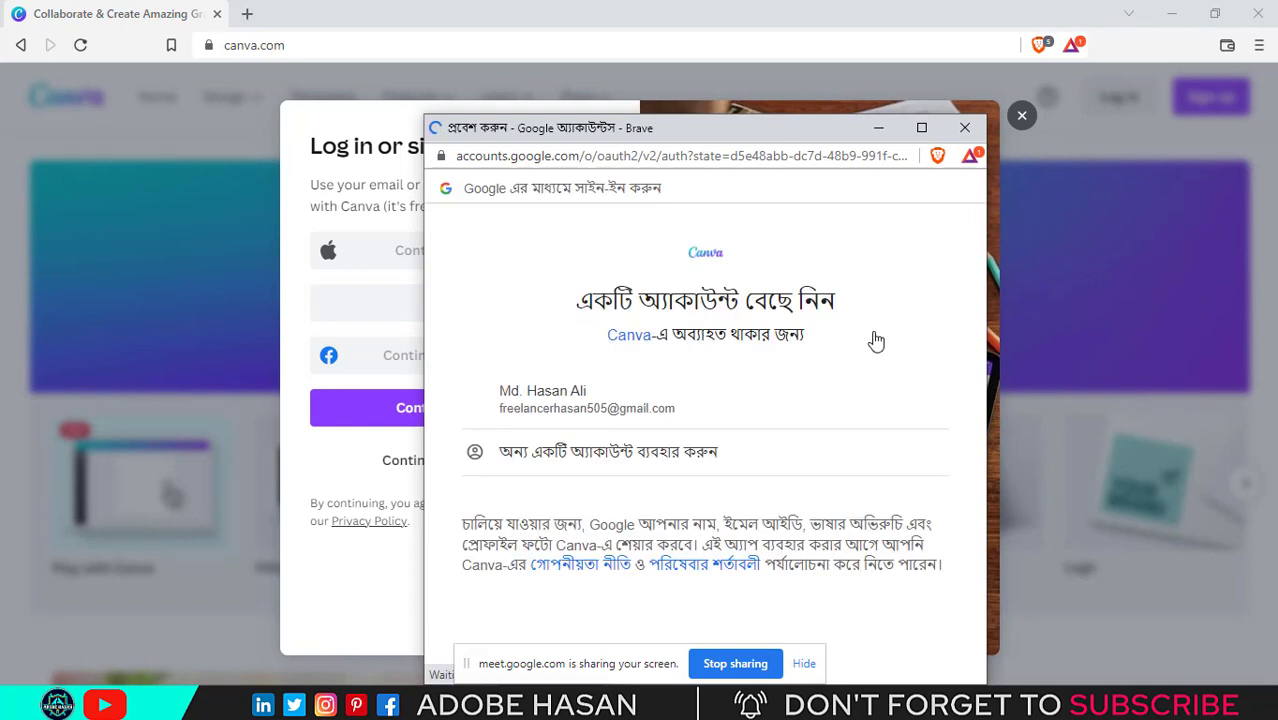
pyautogui.click(550, 411)
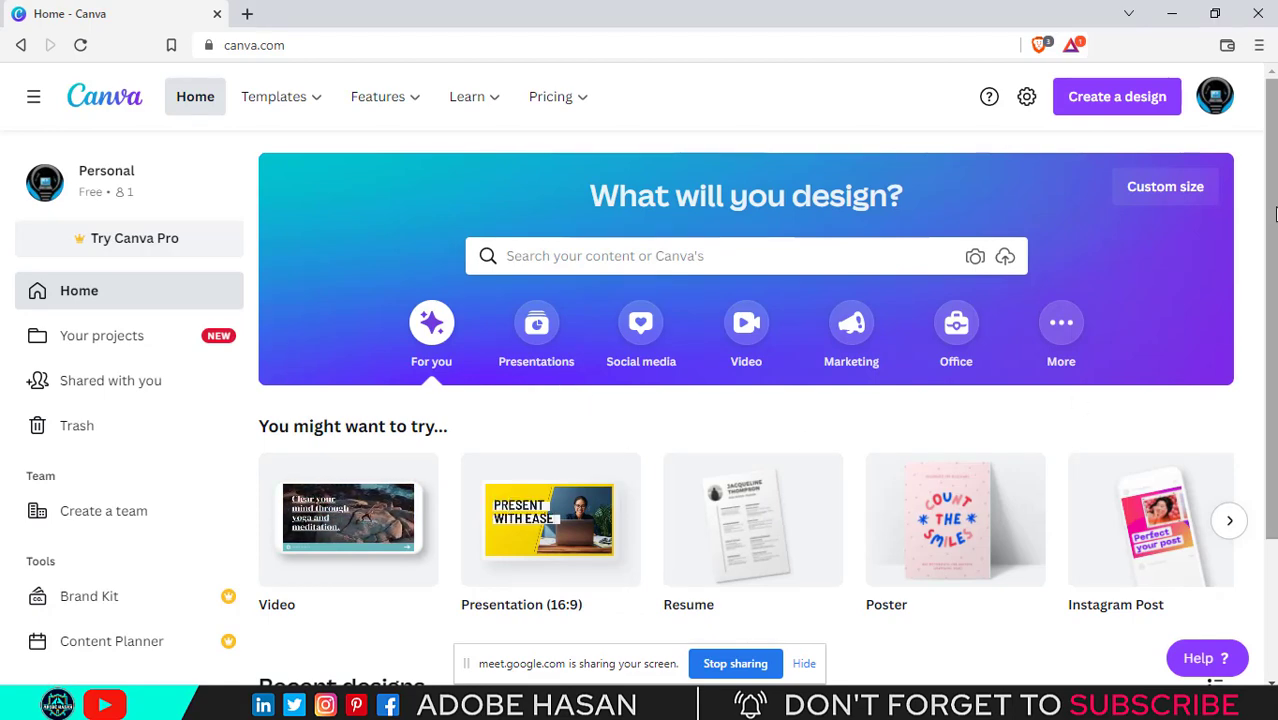
# Look through the account's home page, examining the suggested design formats and the recent designs
pyautogui.scroll(-15, 1237, 683)
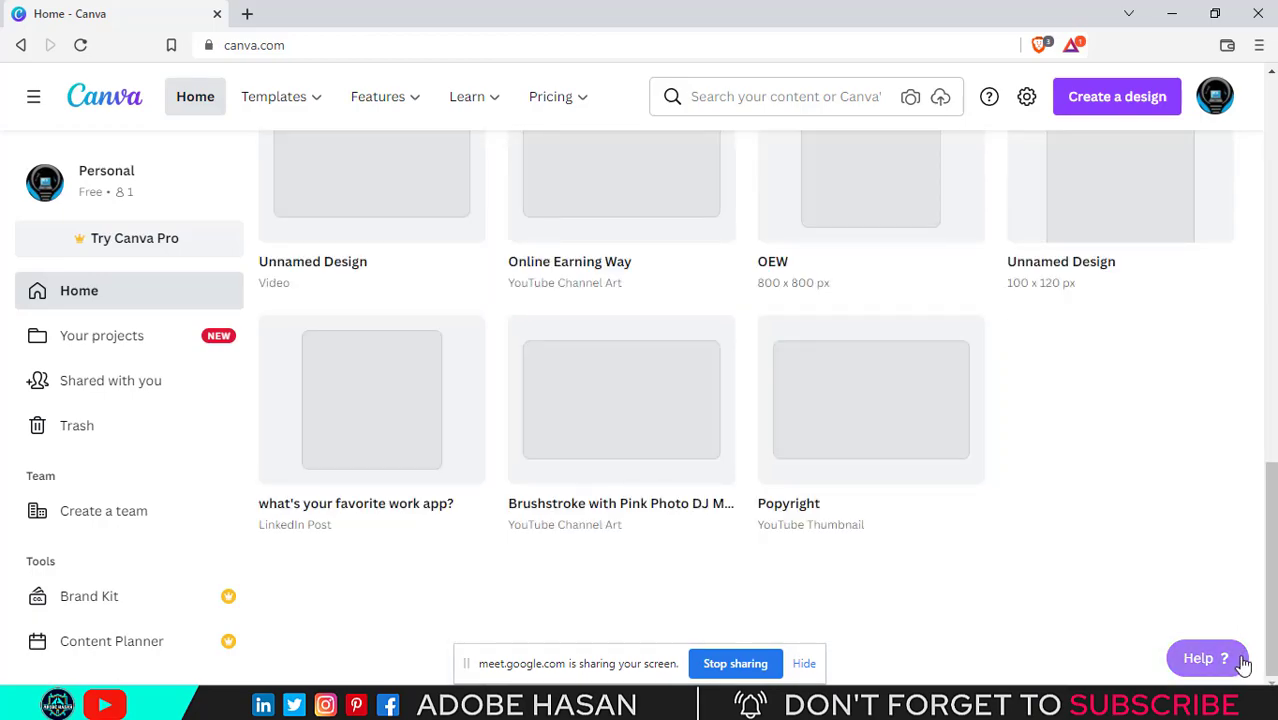
pyautogui.scroll(15, 1230, 683)
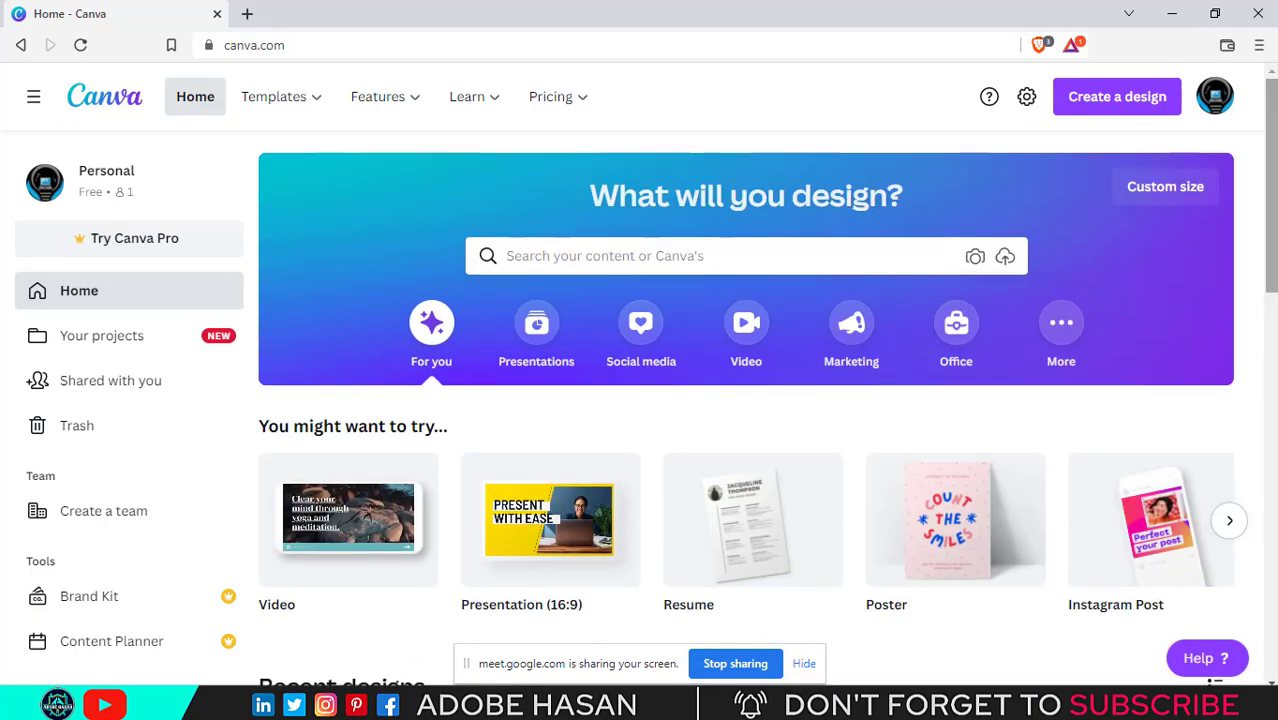
pyautogui.scroll(-8, 767, 408)
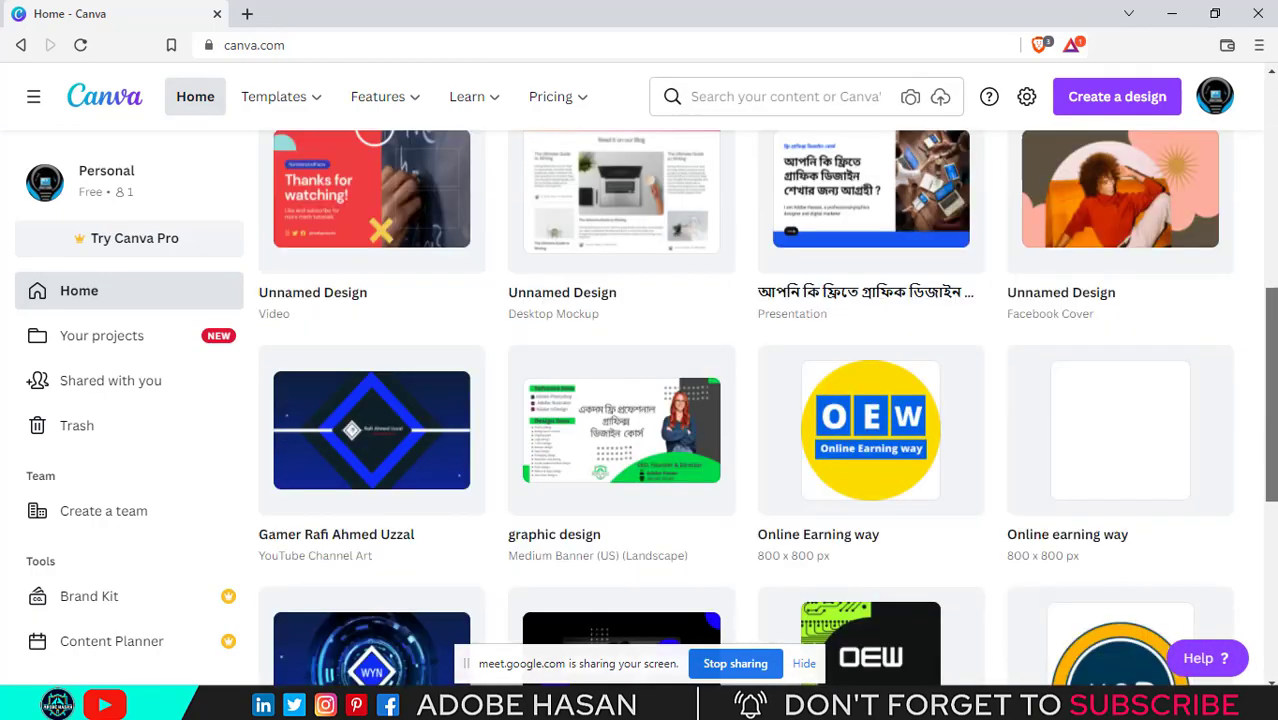
pyautogui.scroll(3, 767, 408)
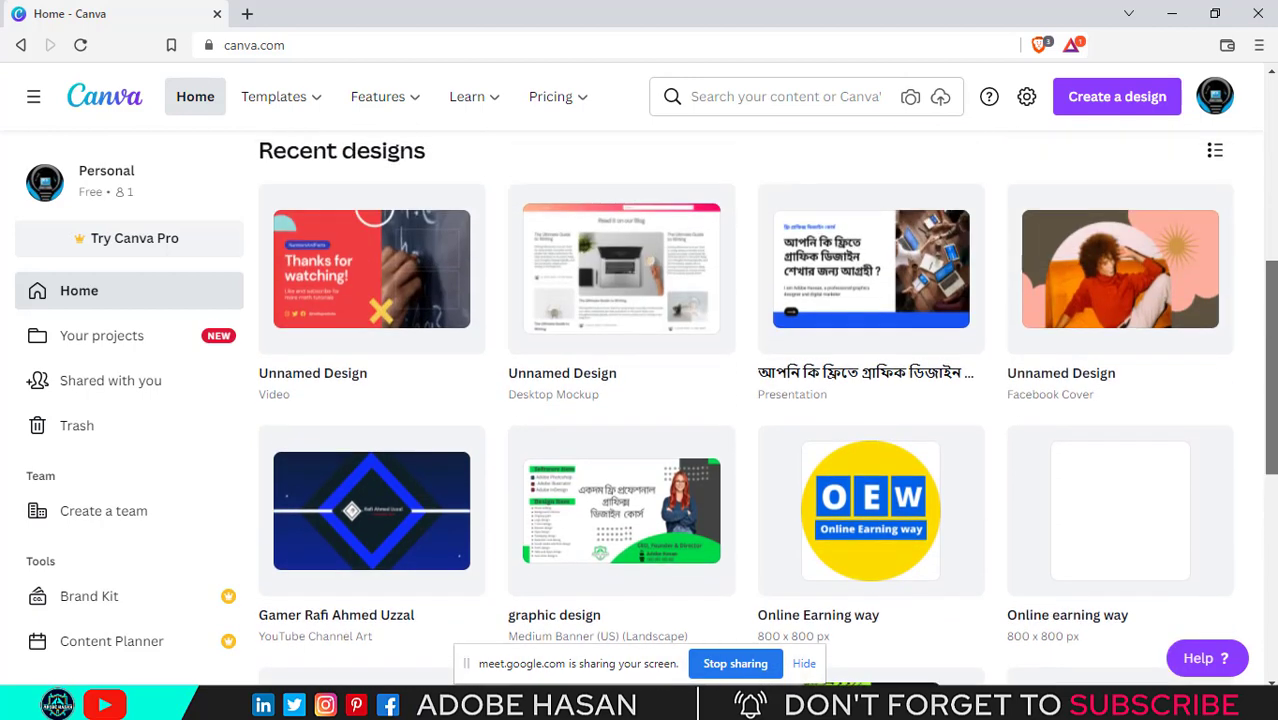
pyautogui.scroll(3, 767, 408)
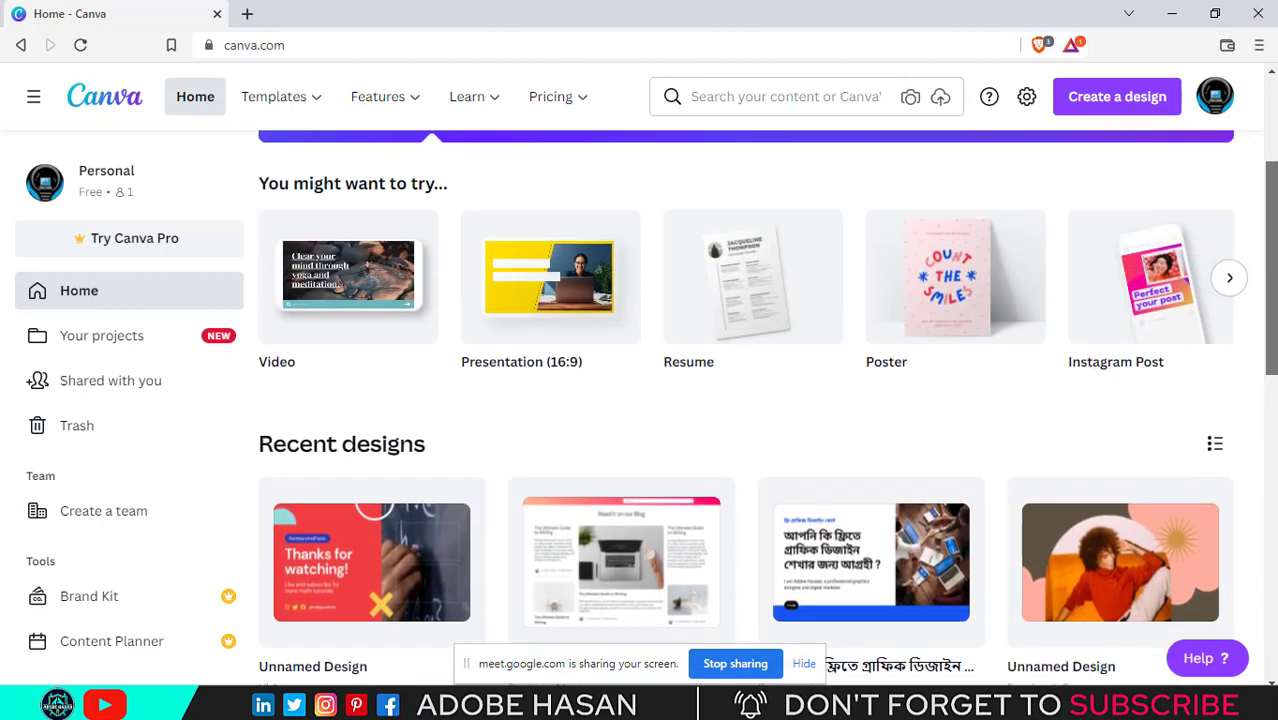
pyautogui.scroll(-1, 1236, 285)
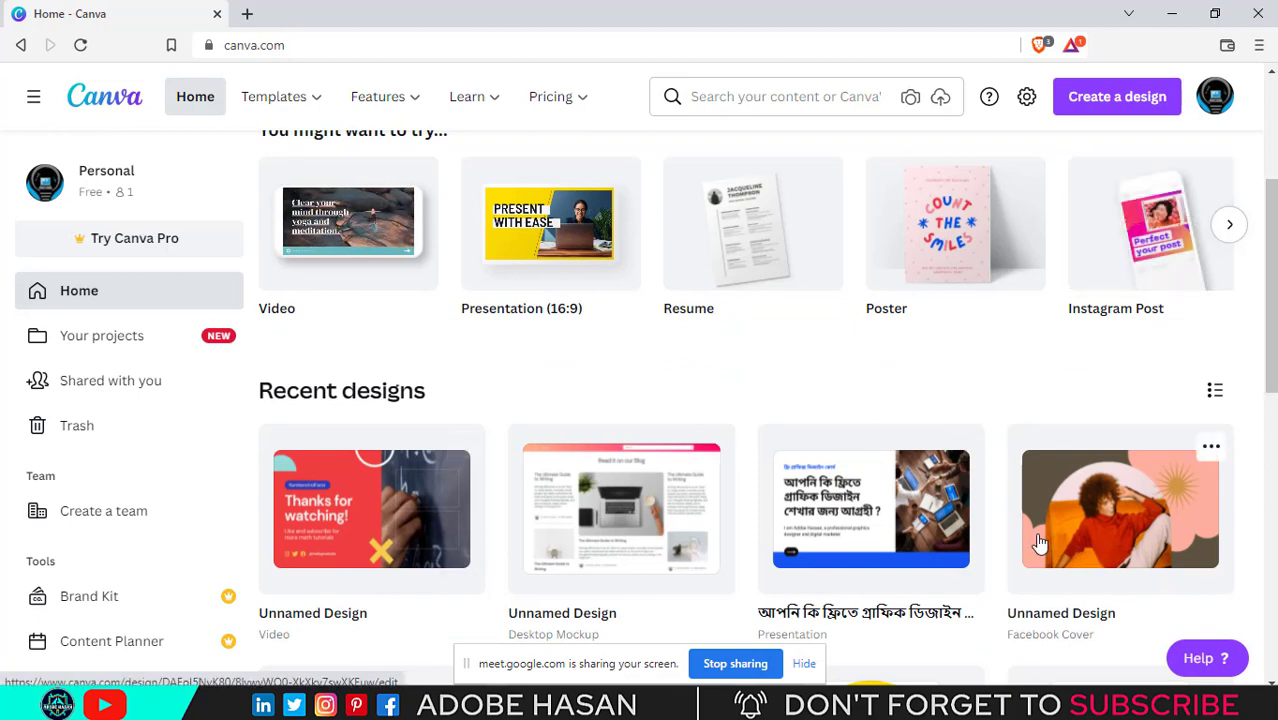
pyautogui.scroll(-5, 967, 398)
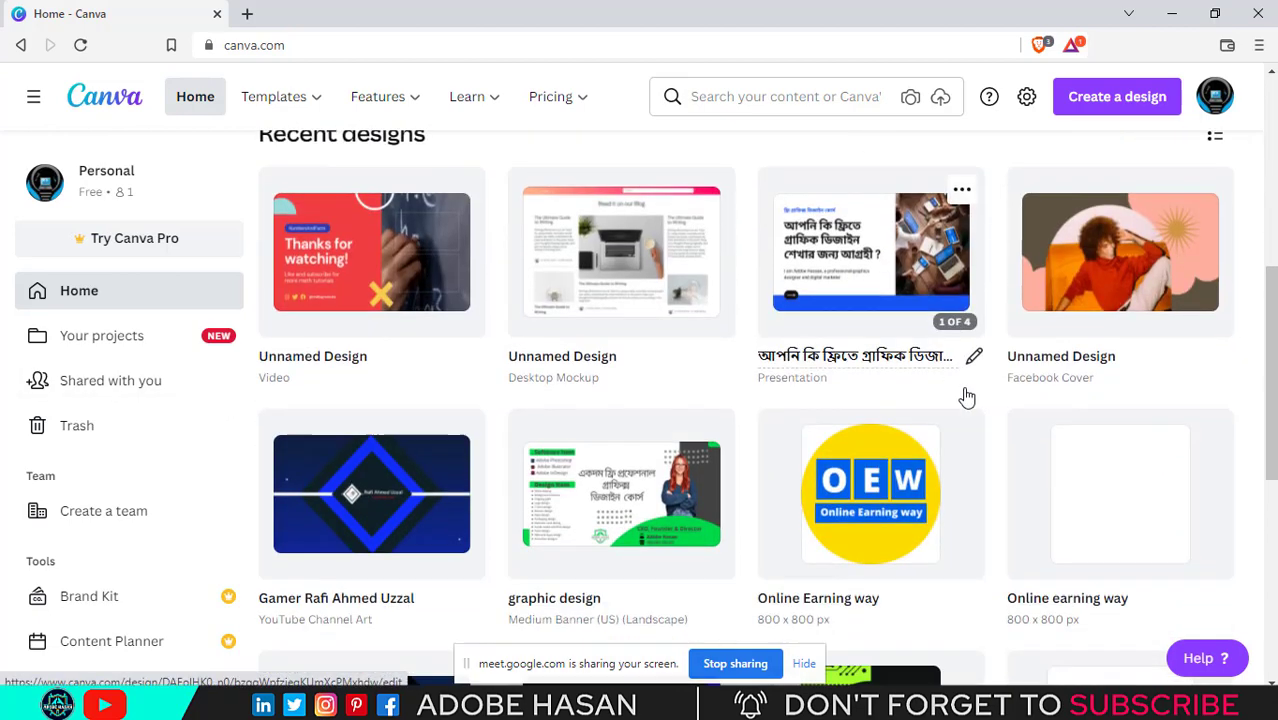
pyautogui.scroll(-10, 585, 351)
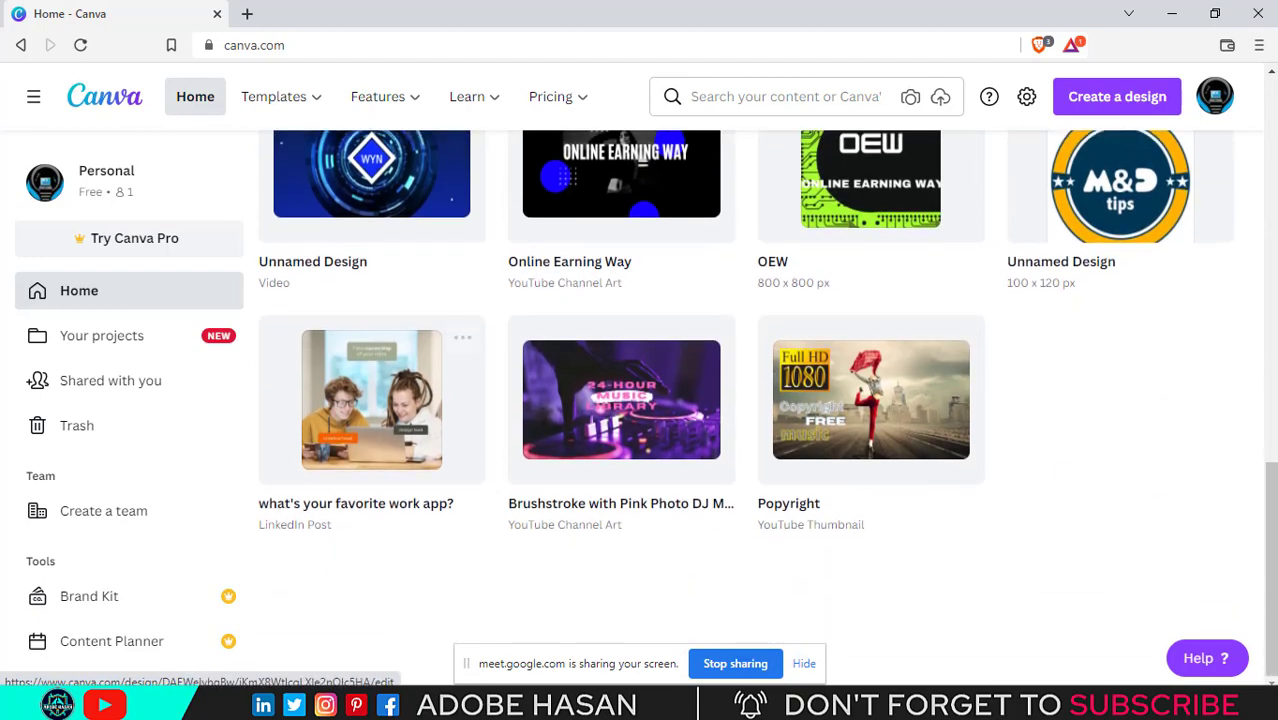
pyautogui.scroll(5, 402, 371)
pyautogui.scroll(7, 473, 362)
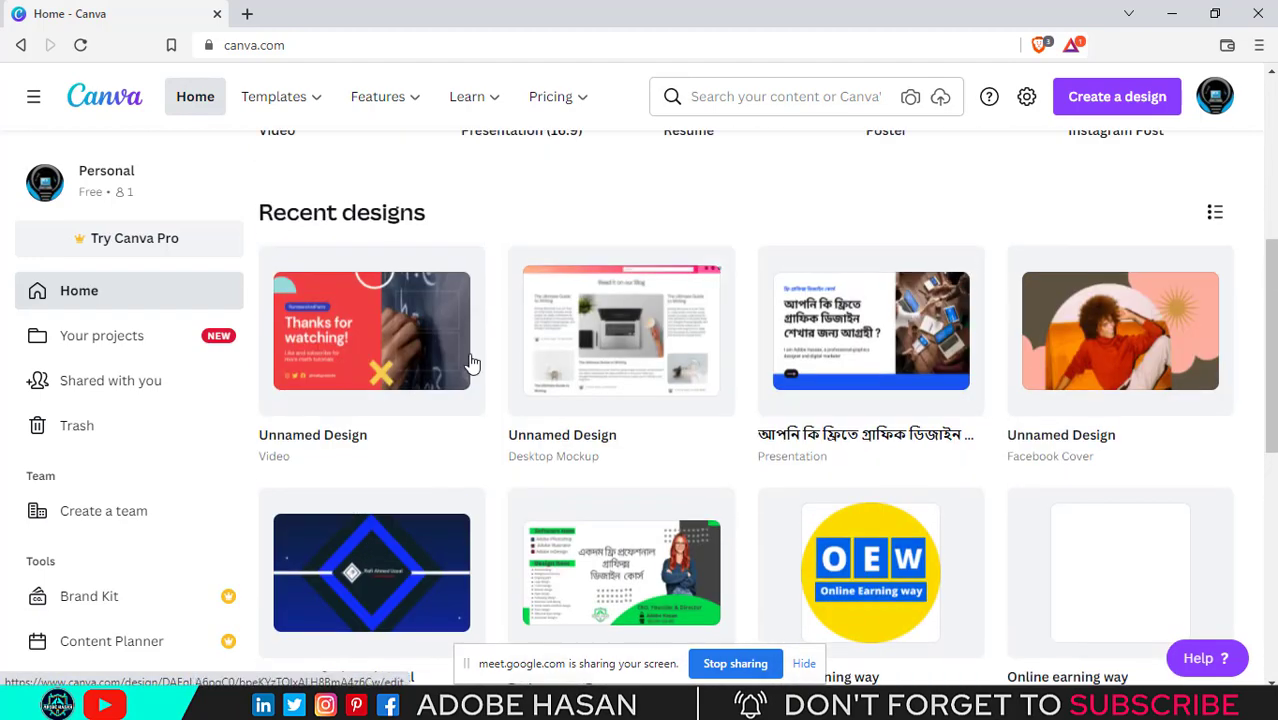
pyautogui.scroll(5, 960, 340)
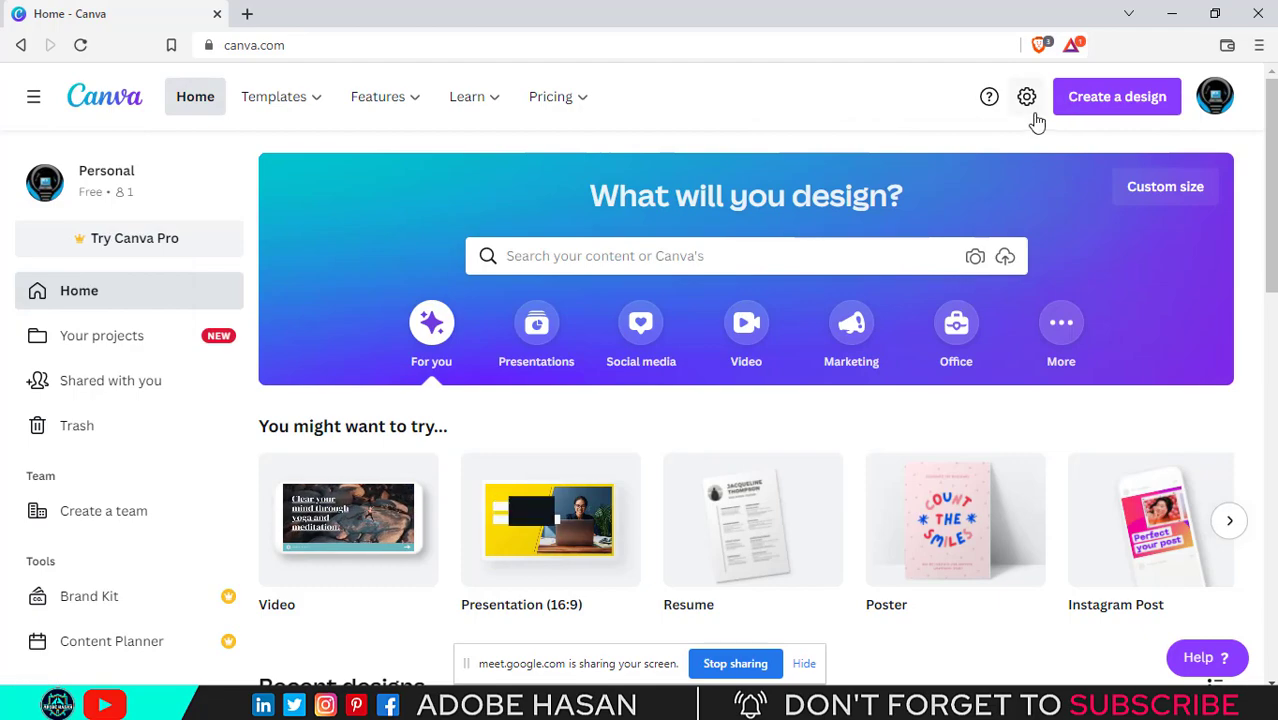
pyautogui.scroll(-5, 147, 566)
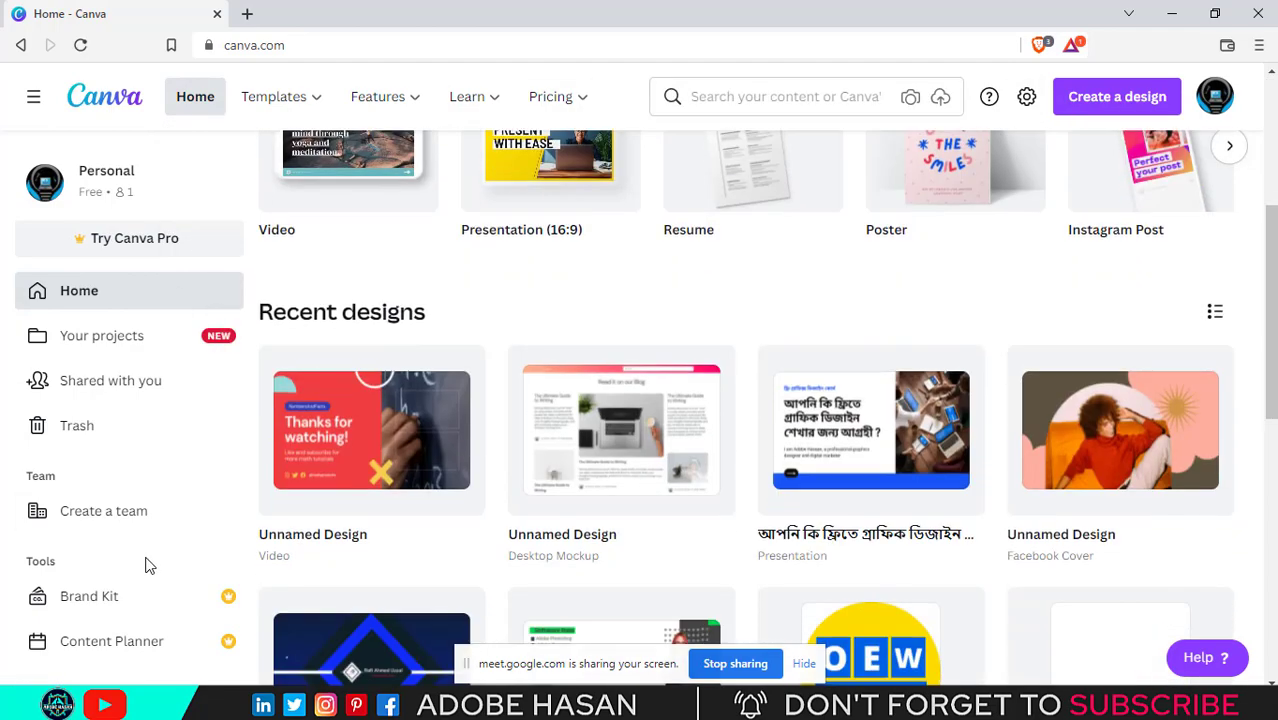
pyautogui.scroll(-4, 155, 570)
pyautogui.scroll(3, 771, 385)
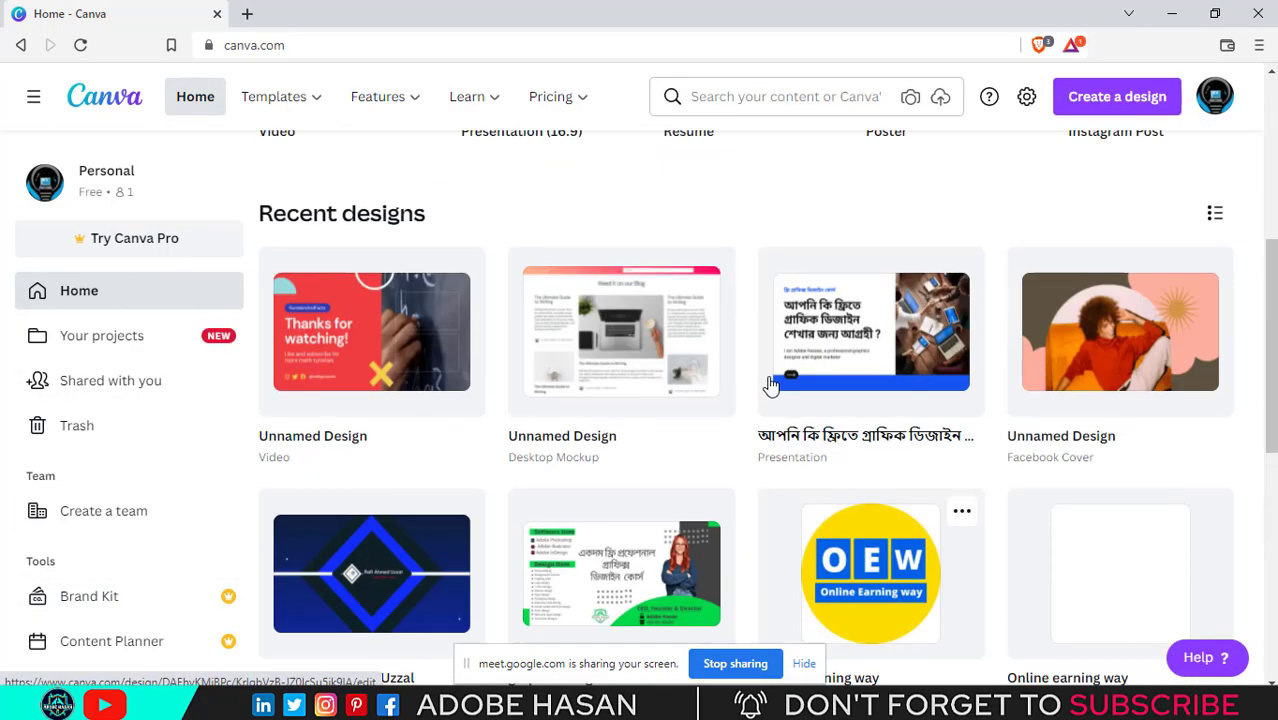
pyautogui.scroll(5, 771, 385)
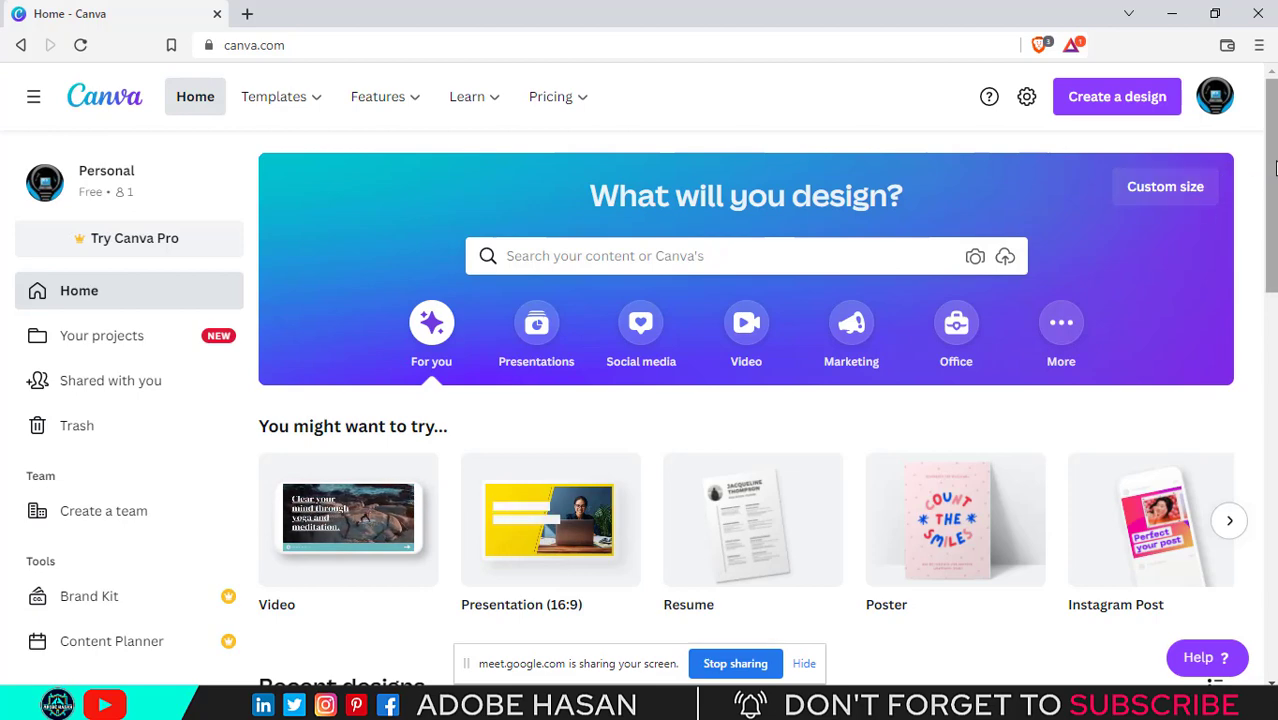
pyautogui.scroll(-1, 1268, 190)
pyautogui.scroll(1, 1268, 190)
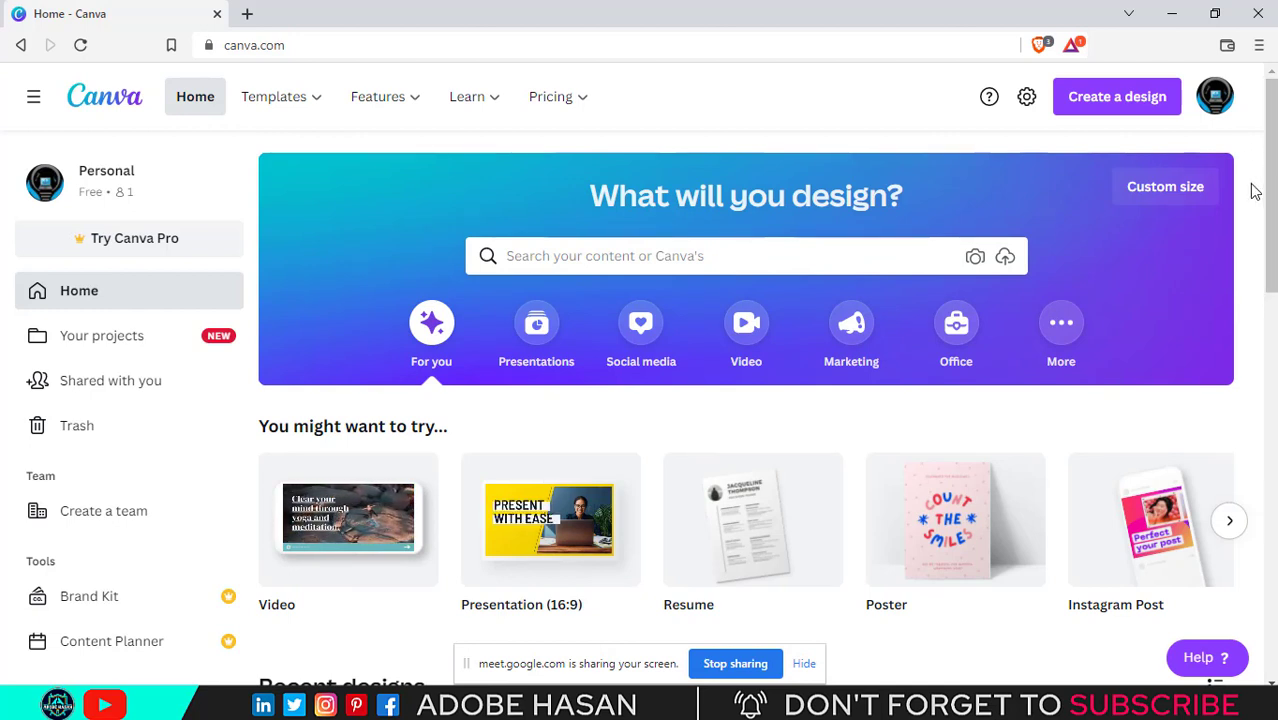
# Create a new custom-size design with a width of 1080 px and a height of 1080 px
pyautogui.click(1176, 202)
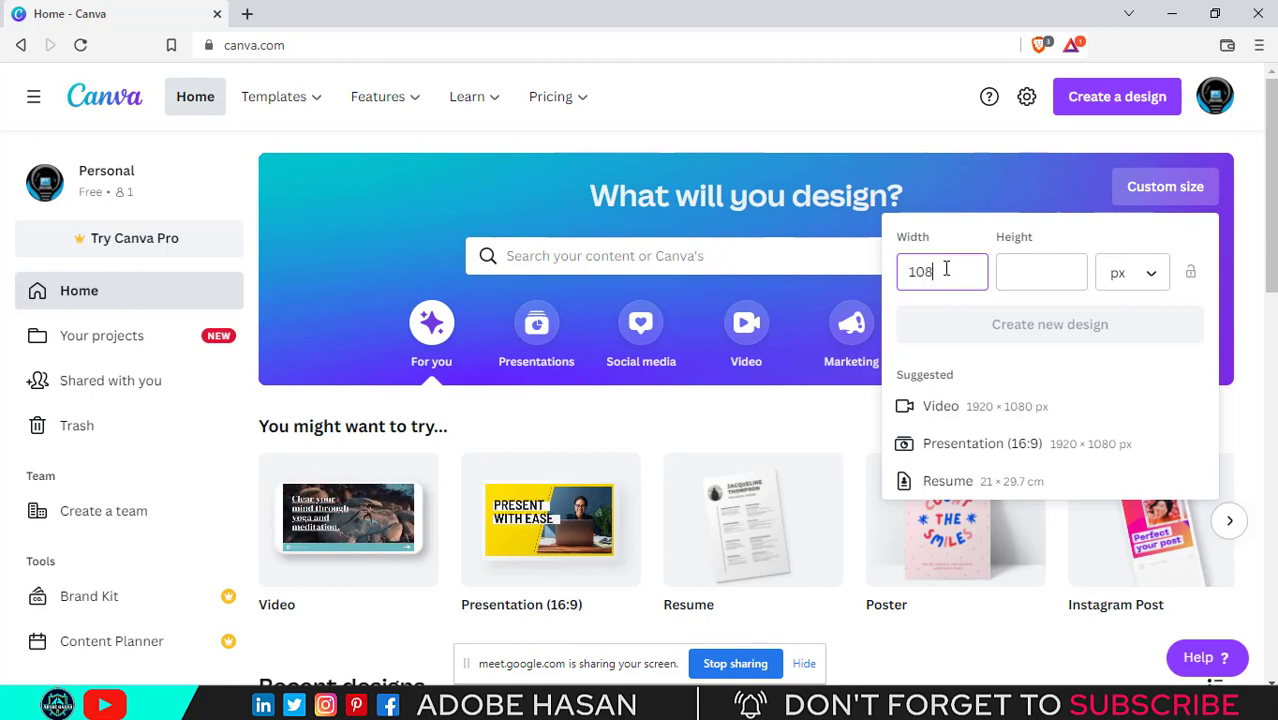
pyautogui.click(1013, 271)
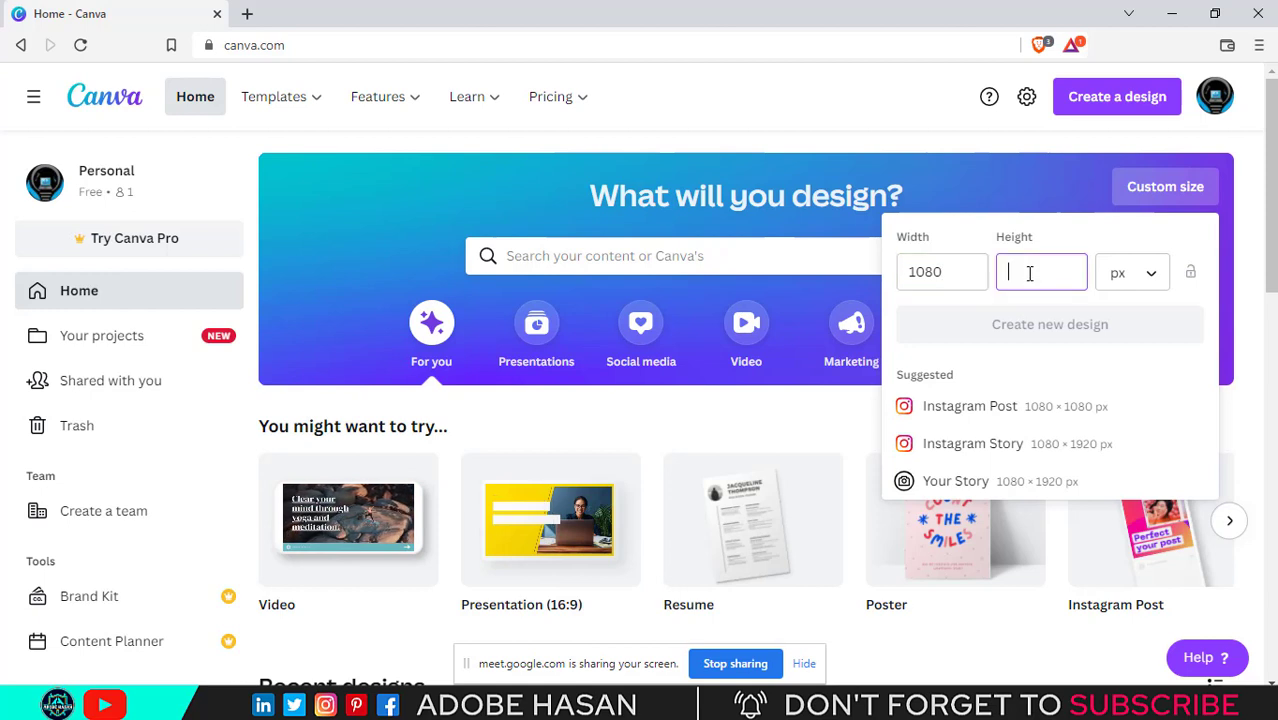
pyautogui.write('41')
pyautogui.press('BackSpace')
pyautogui.press('BackSpace')
pyautogui.press('BackSpace')
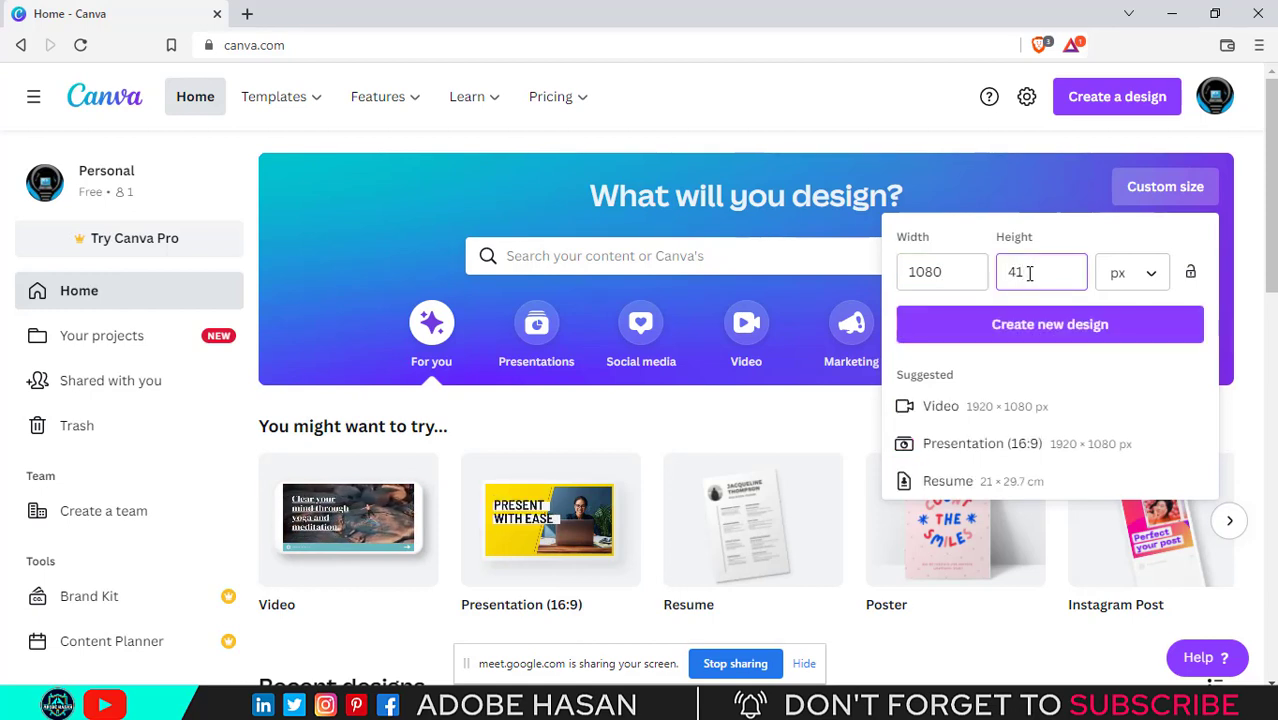
pyautogui.write('1080')
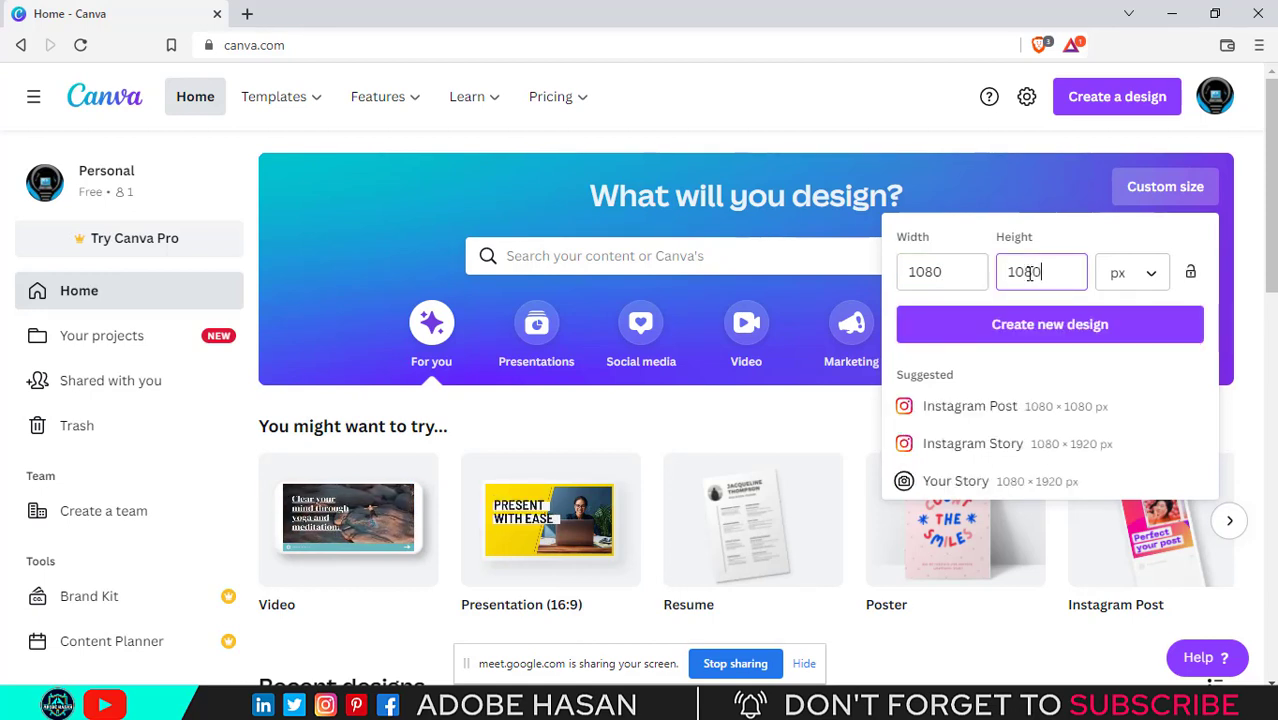
pyautogui.click(1148, 275)
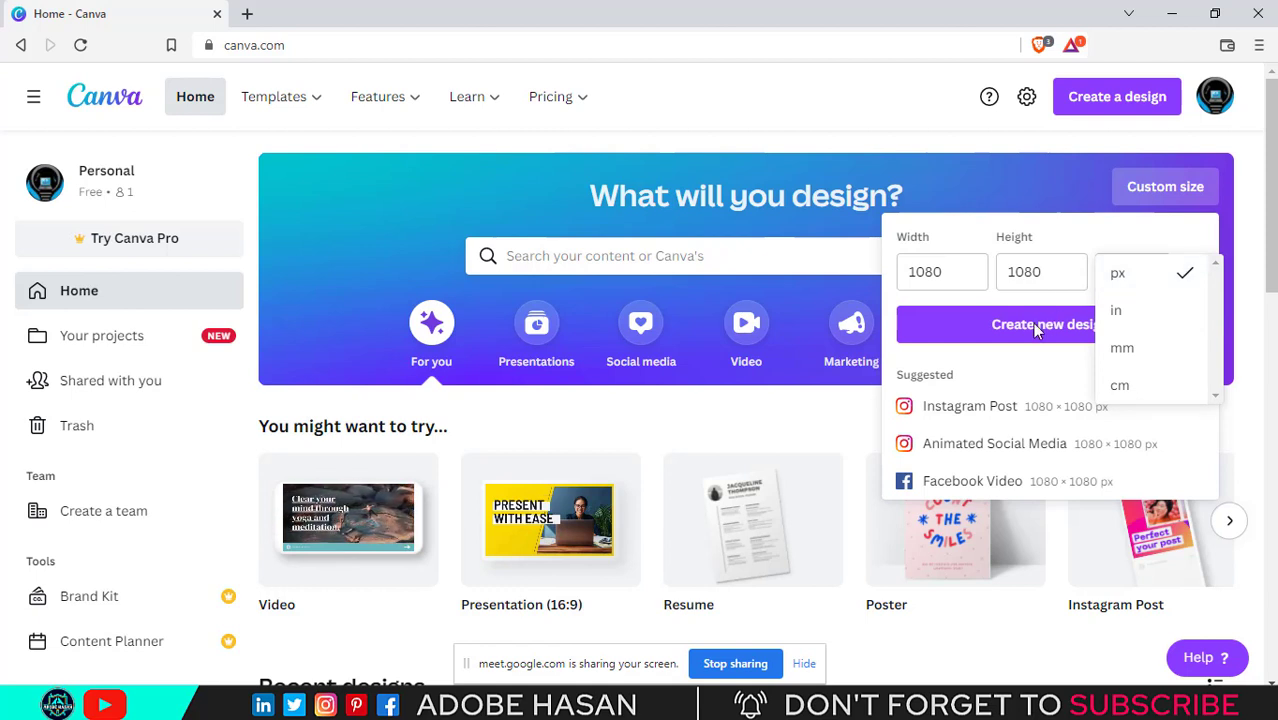
pyautogui.click(987, 333)
pyautogui.click(986, 333)
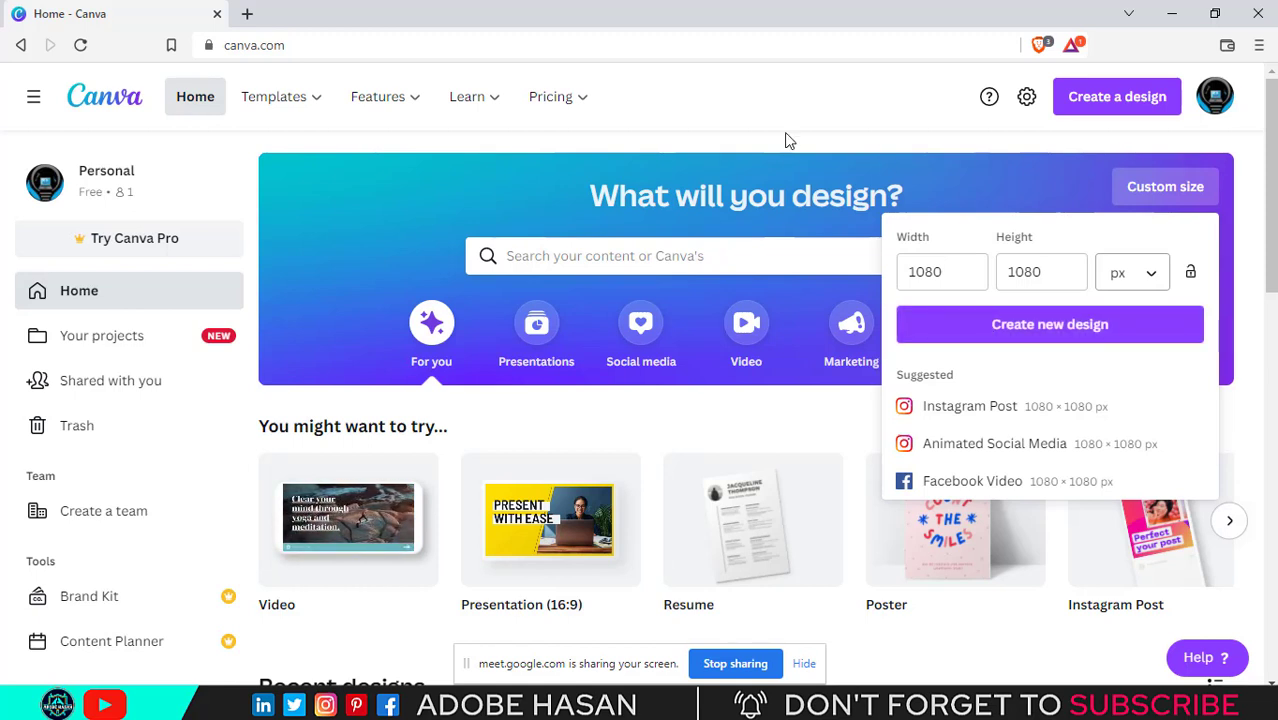
pyautogui.click(983, 328)
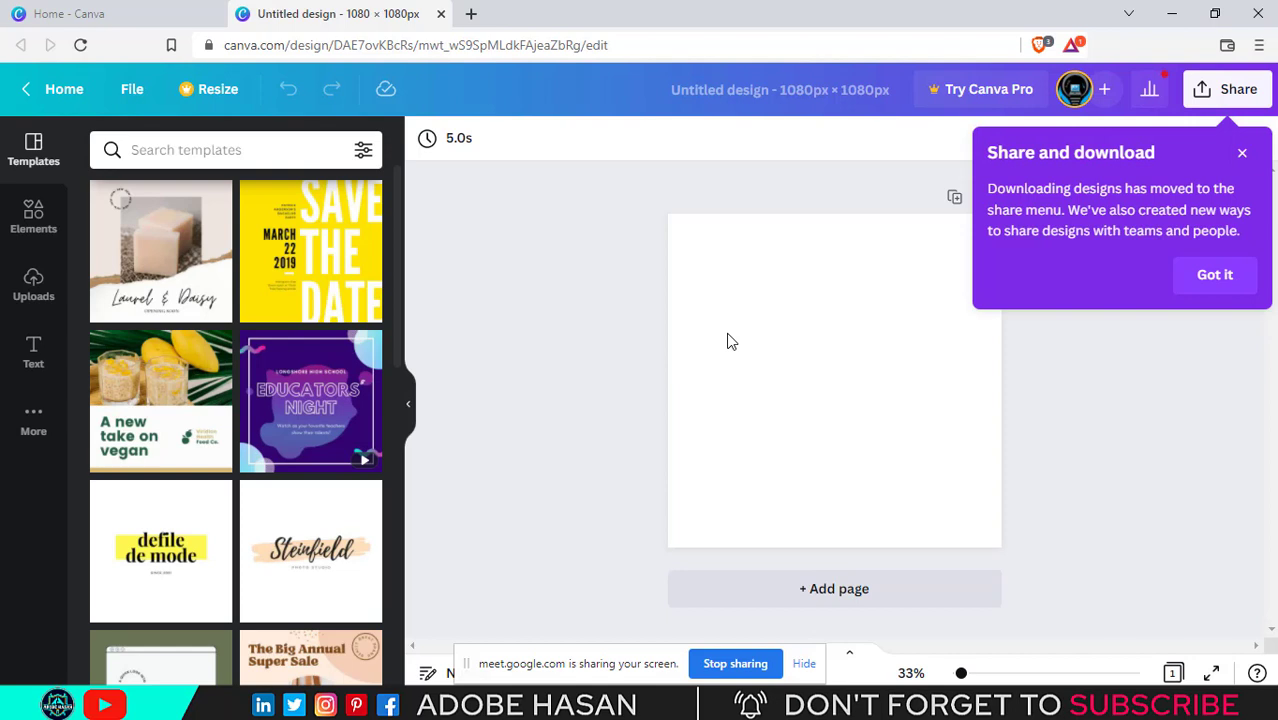
# Clear the Share and download tip and the screen-sharing notice, and add a second blank page to the design
pyautogui.click(1212, 276)
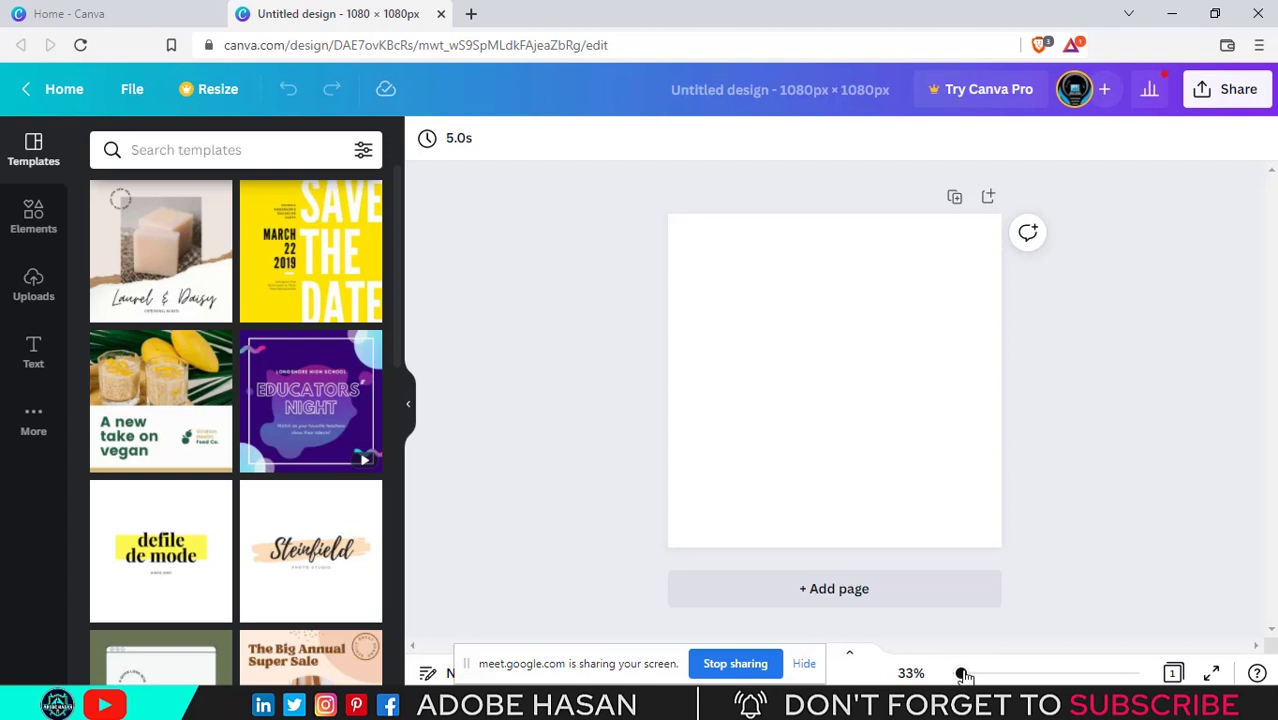
pyautogui.moveTo(963, 675)
pyautogui.mouseDown()
pyautogui.moveTo(1130, 673)
pyautogui.moveTo(962, 664)
pyautogui.mouseUp()
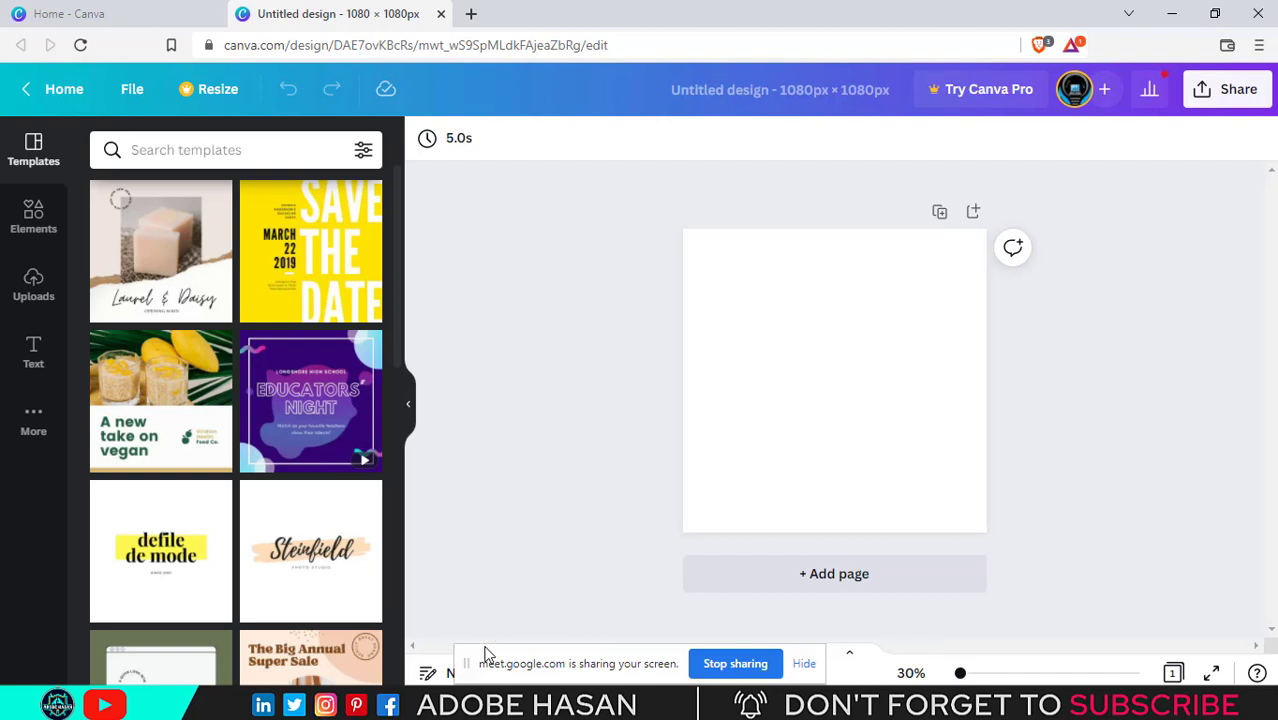
pyautogui.click(808, 664)
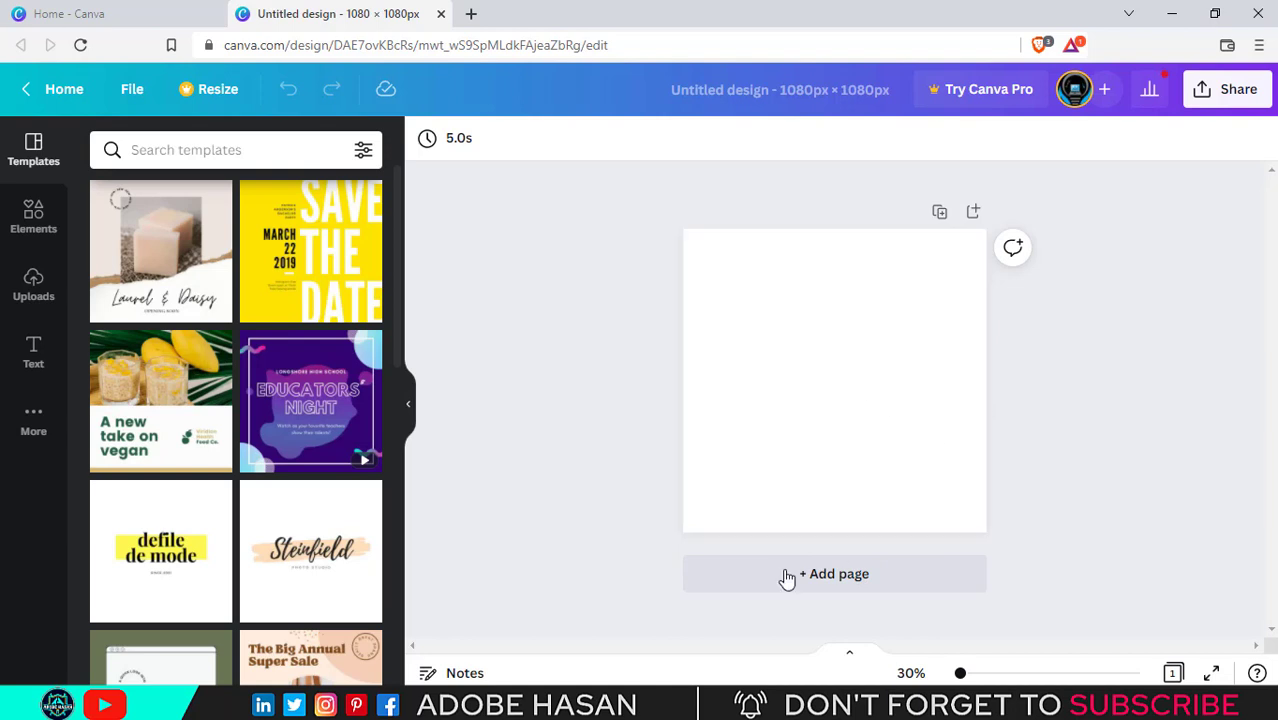
pyautogui.click(810, 588)
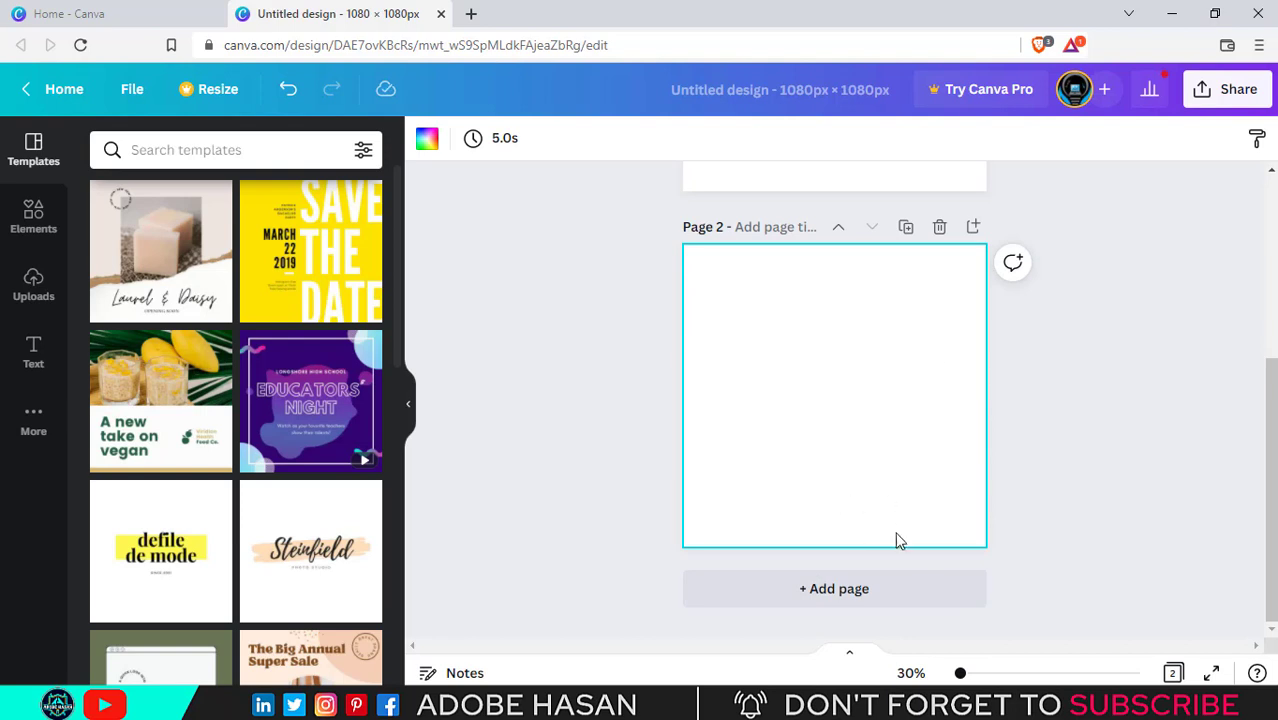
# Delete the blank second page from the design
pyautogui.scroll(3, 897, 541)
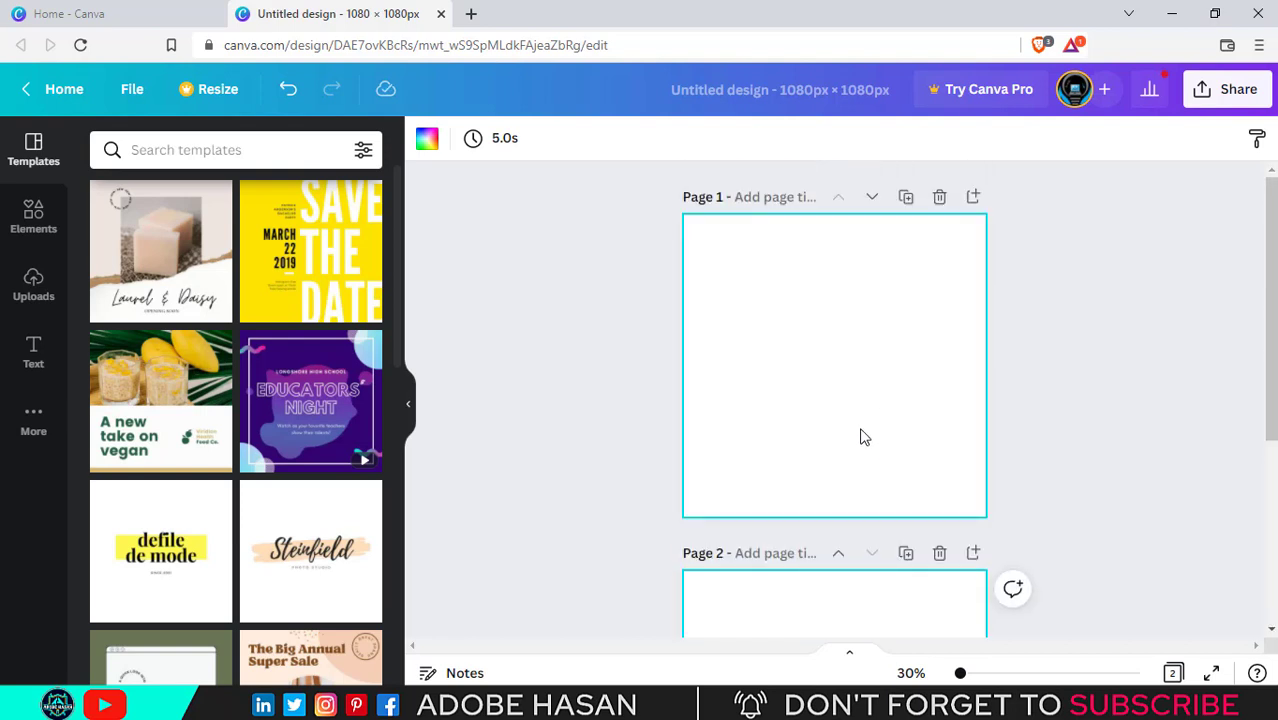
pyautogui.scroll(-1, 870, 500)
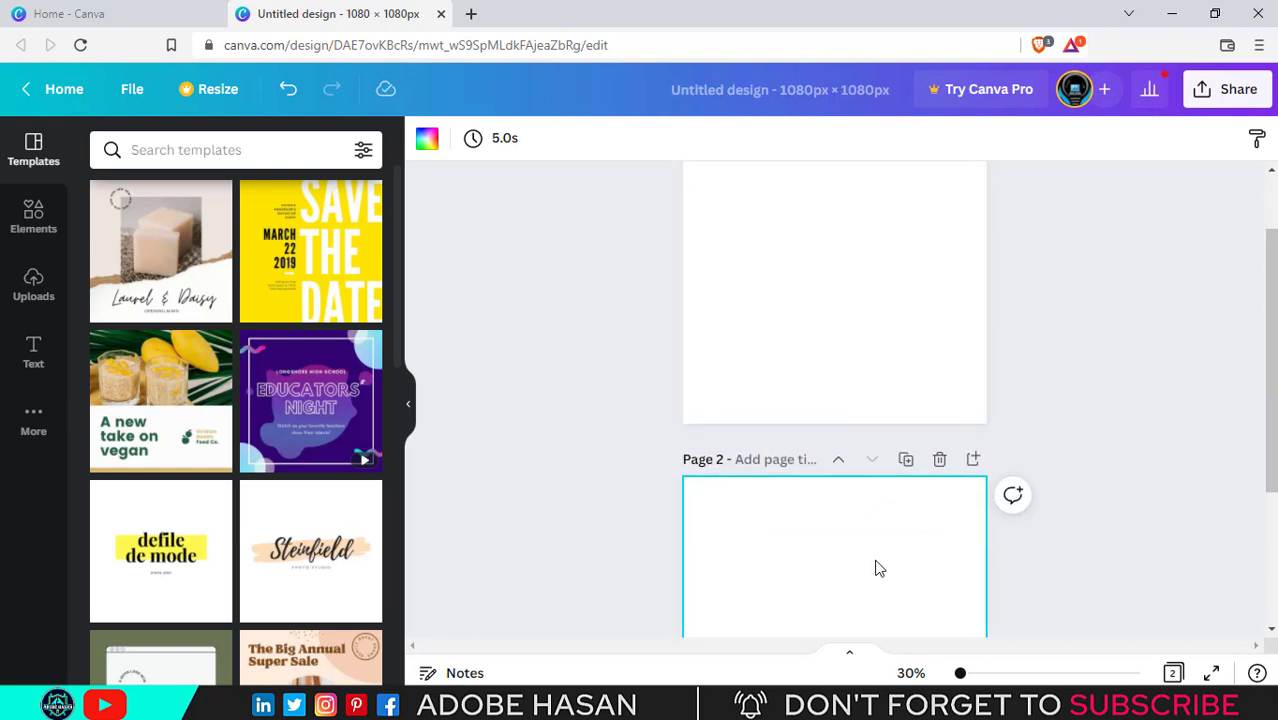
pyautogui.click(939, 460)
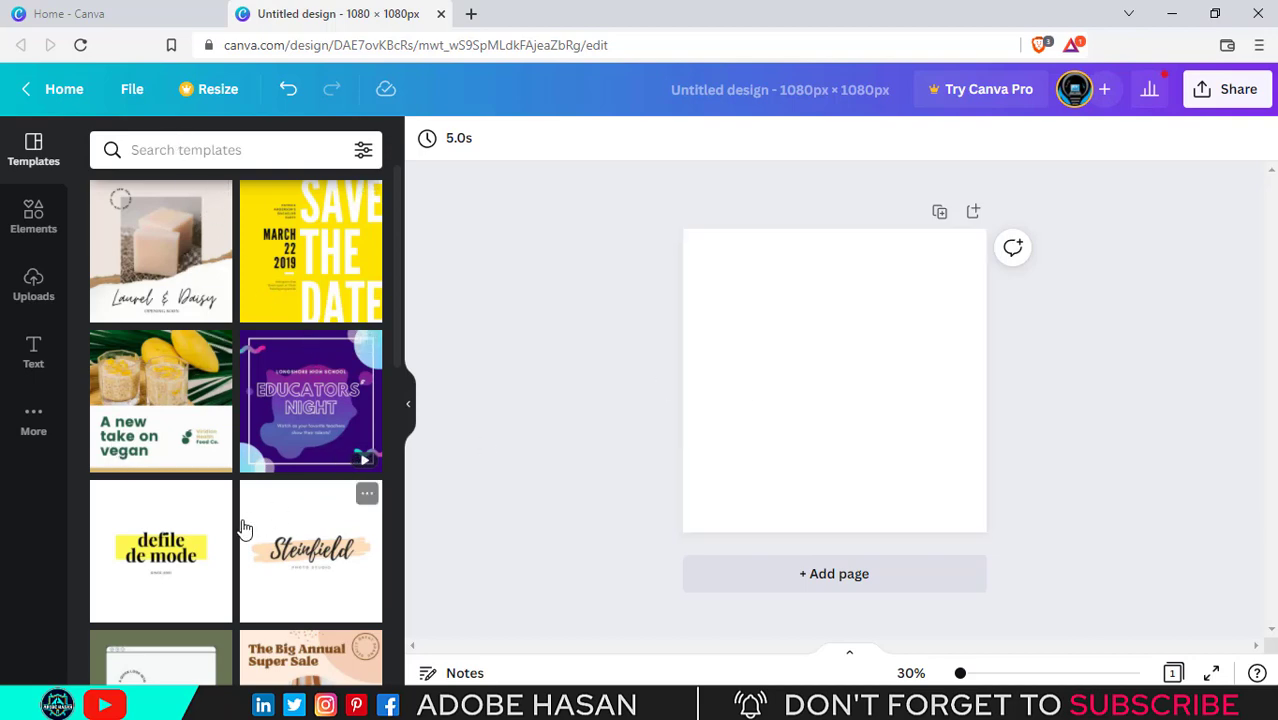
# Look through the suggested templates, examining the available styles and which ones are marked as Pro
pyautogui.scroll(-8, 245, 525)
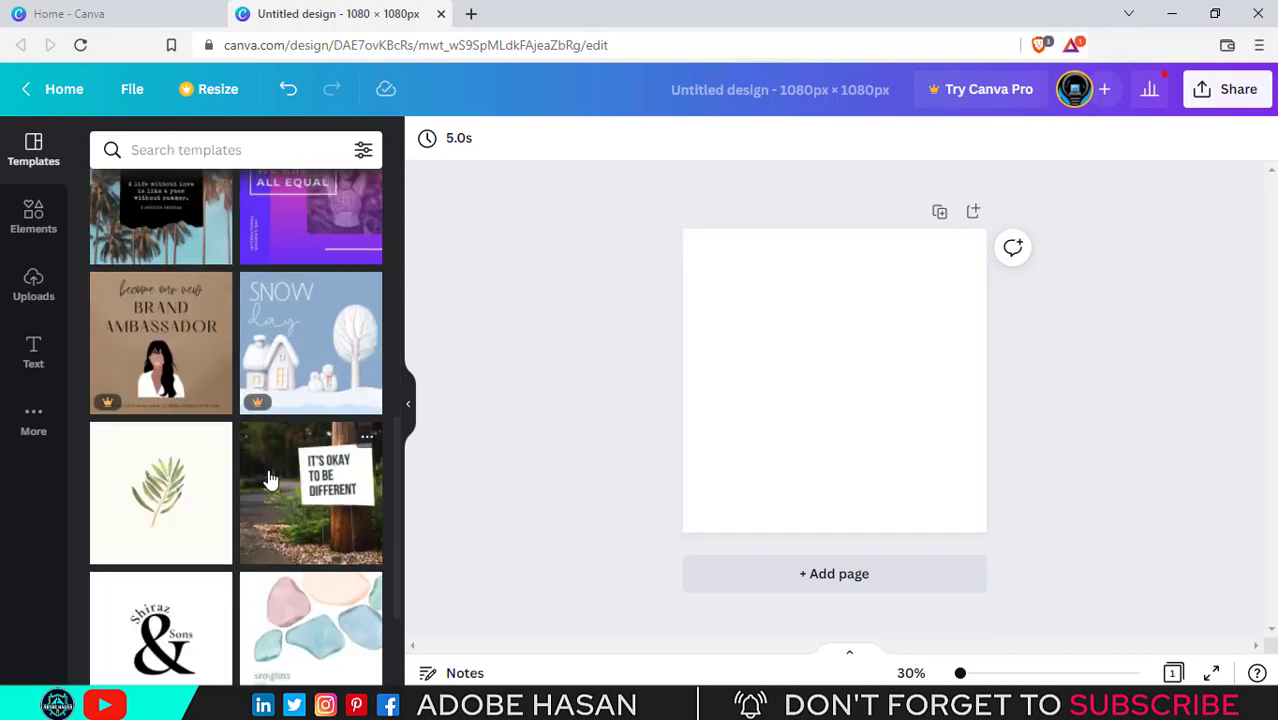
pyautogui.scroll(-3, 265, 515)
pyautogui.scroll(1, 252, 495)
pyautogui.scroll(10, 250, 460)
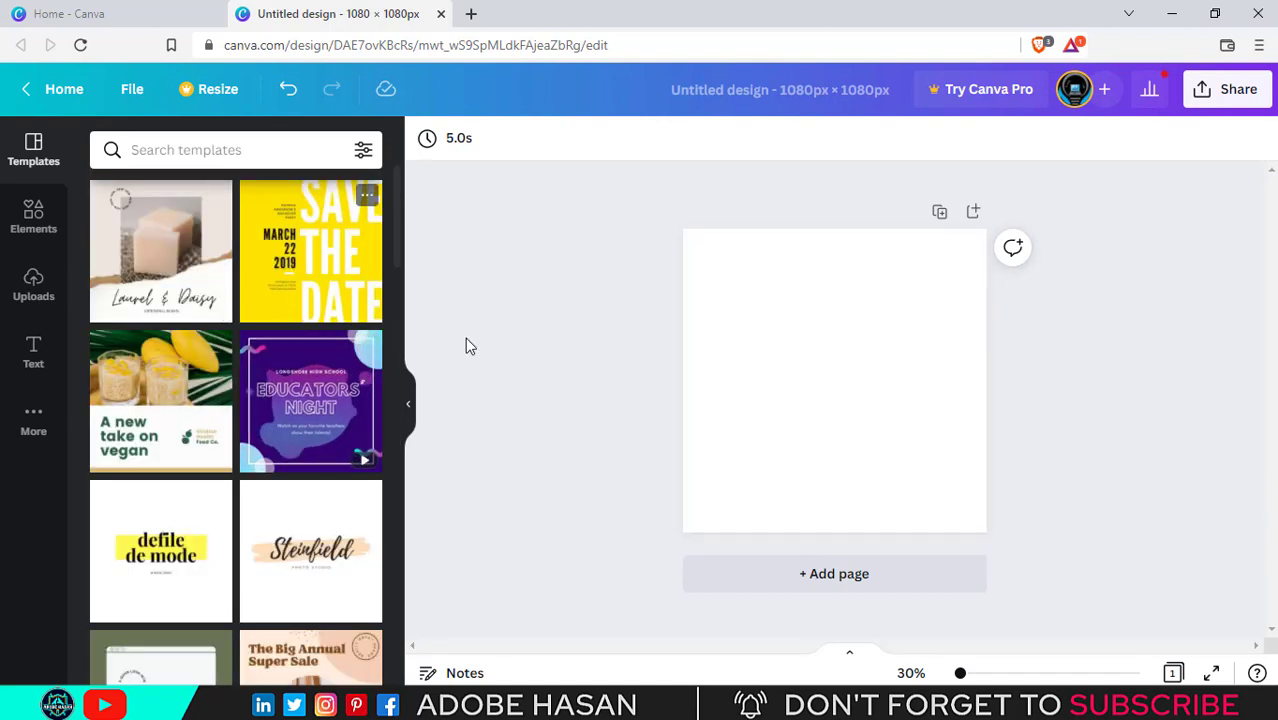
pyautogui.scroll(-5, 251, 519)
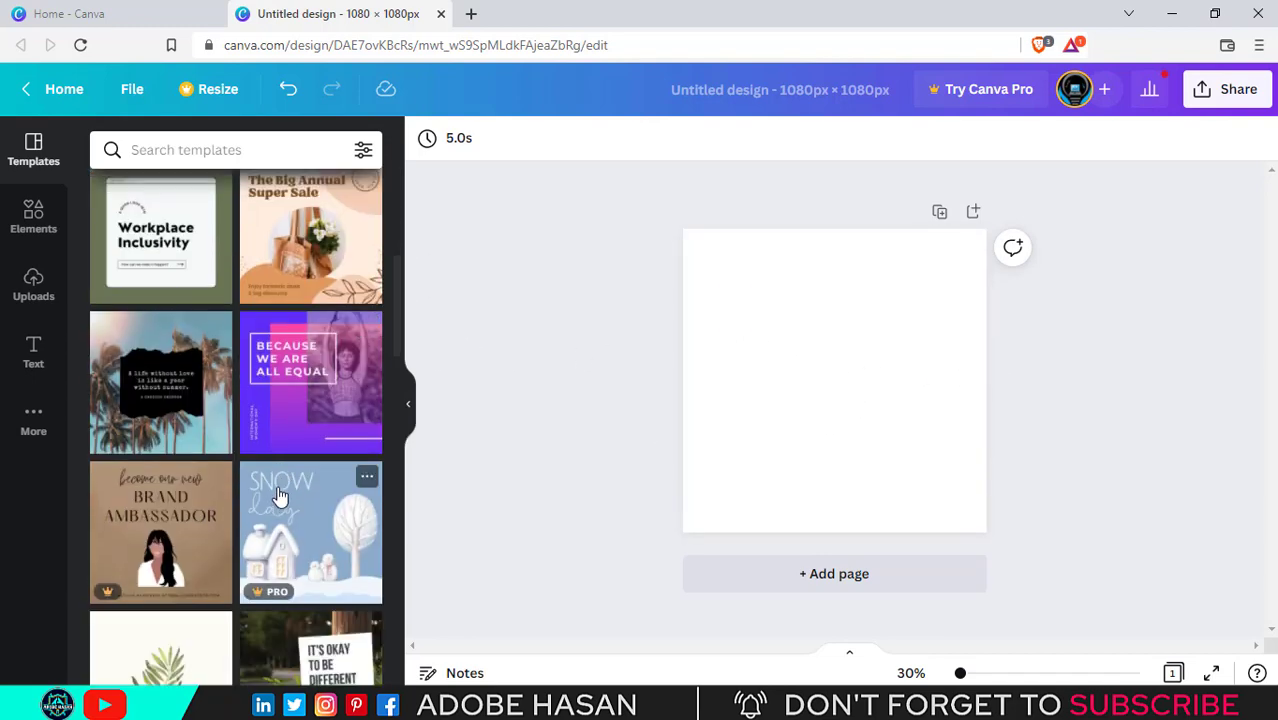
pyautogui.scroll(-2, 282, 503)
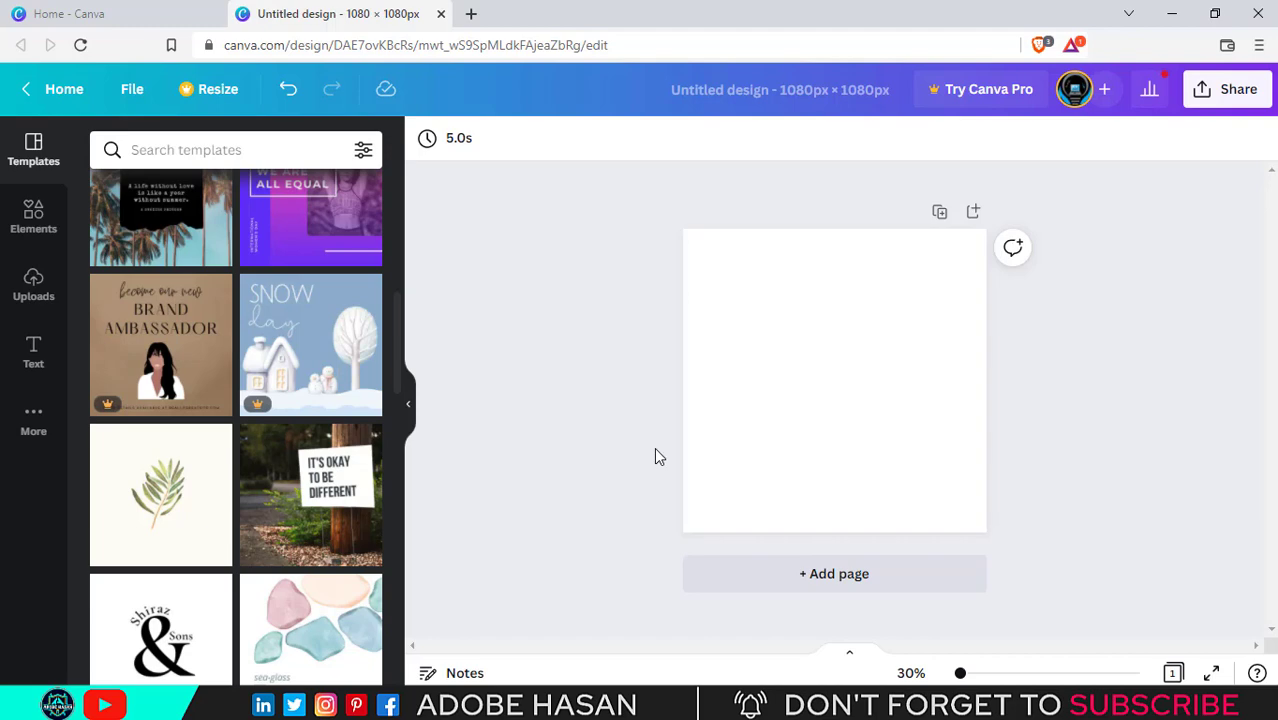
pyautogui.scroll(10, 300, 390)
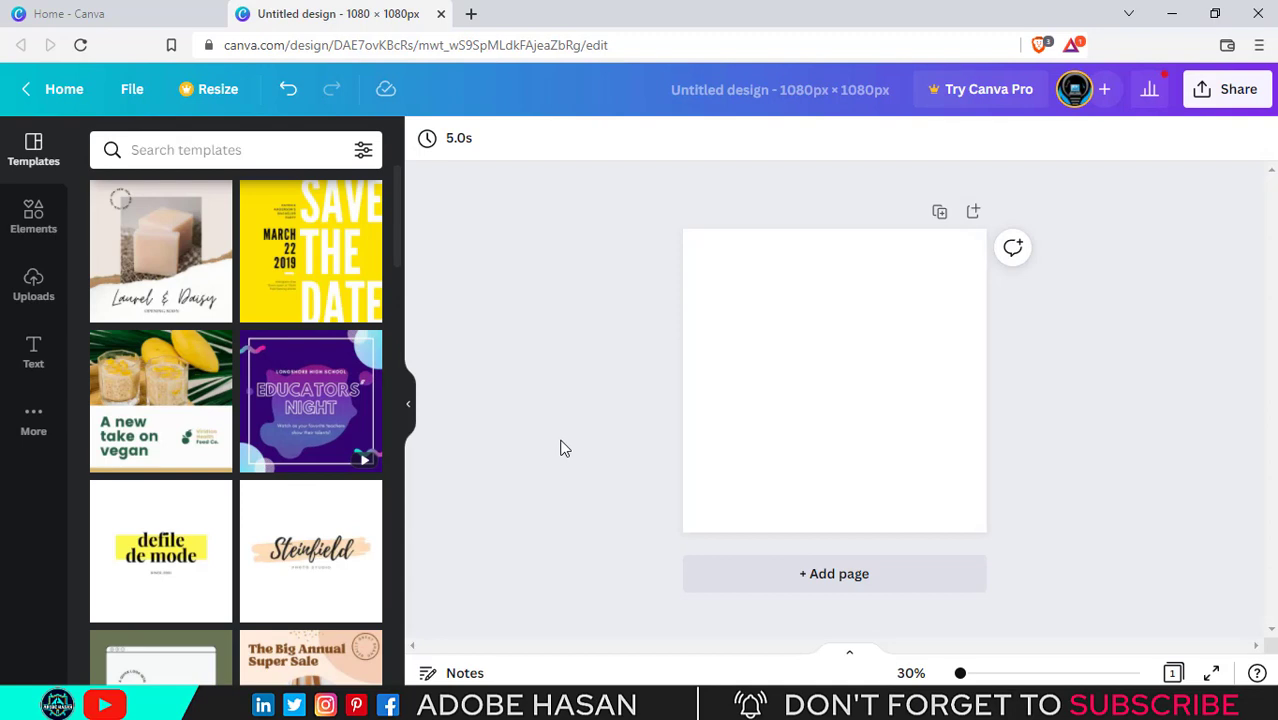
pyautogui.scroll(-3, 300, 420)
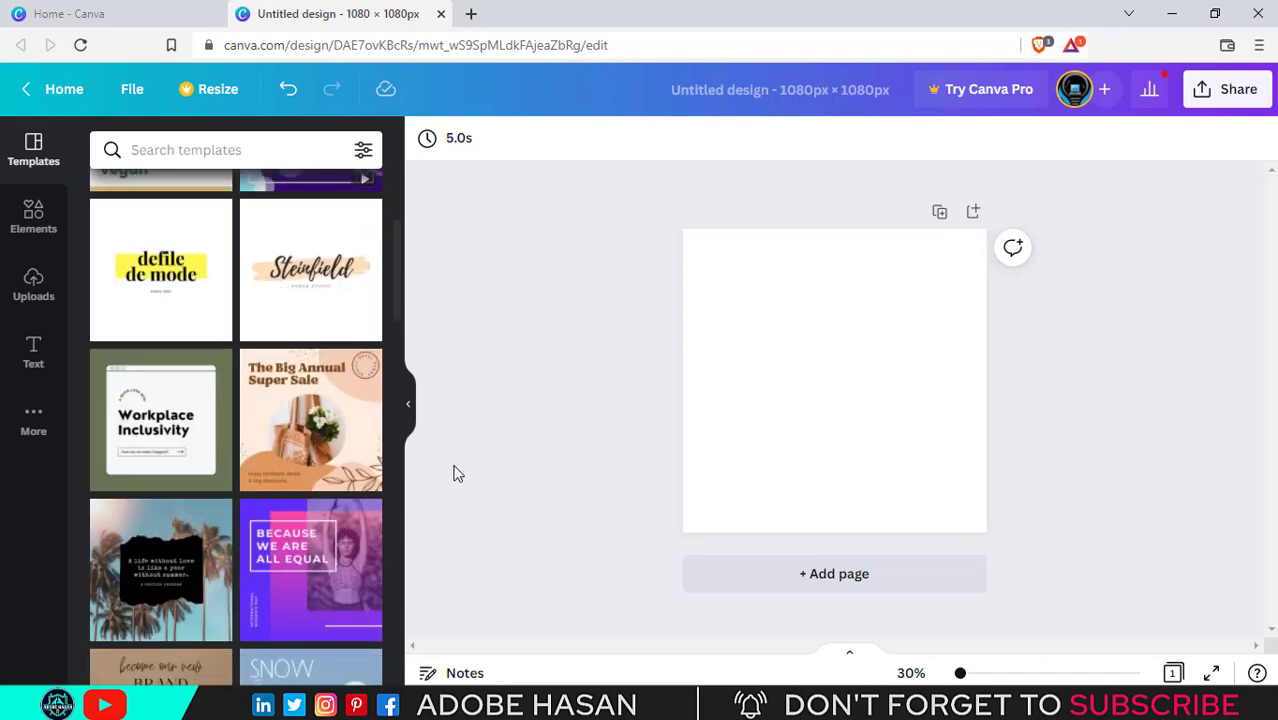
pyautogui.scroll(3, 391, 479)
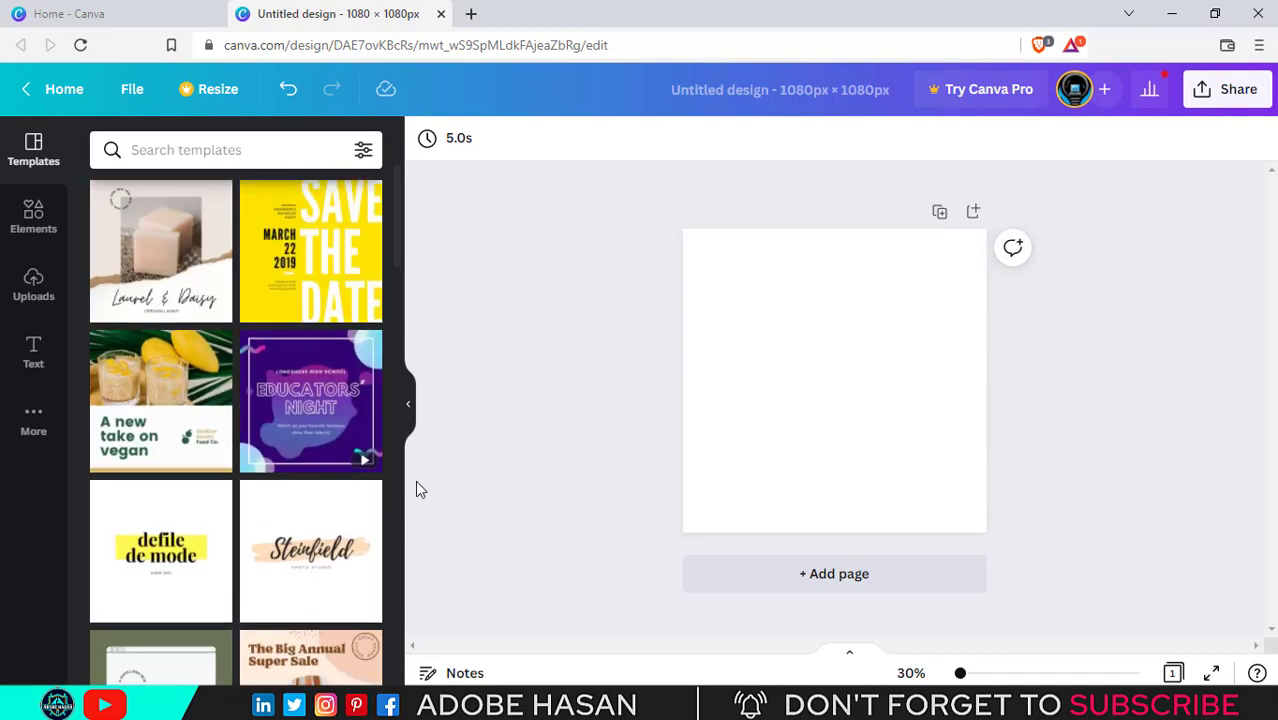
# Try the yellow Save the Date template on the blank page, and undo it
pyautogui.click(308, 286)
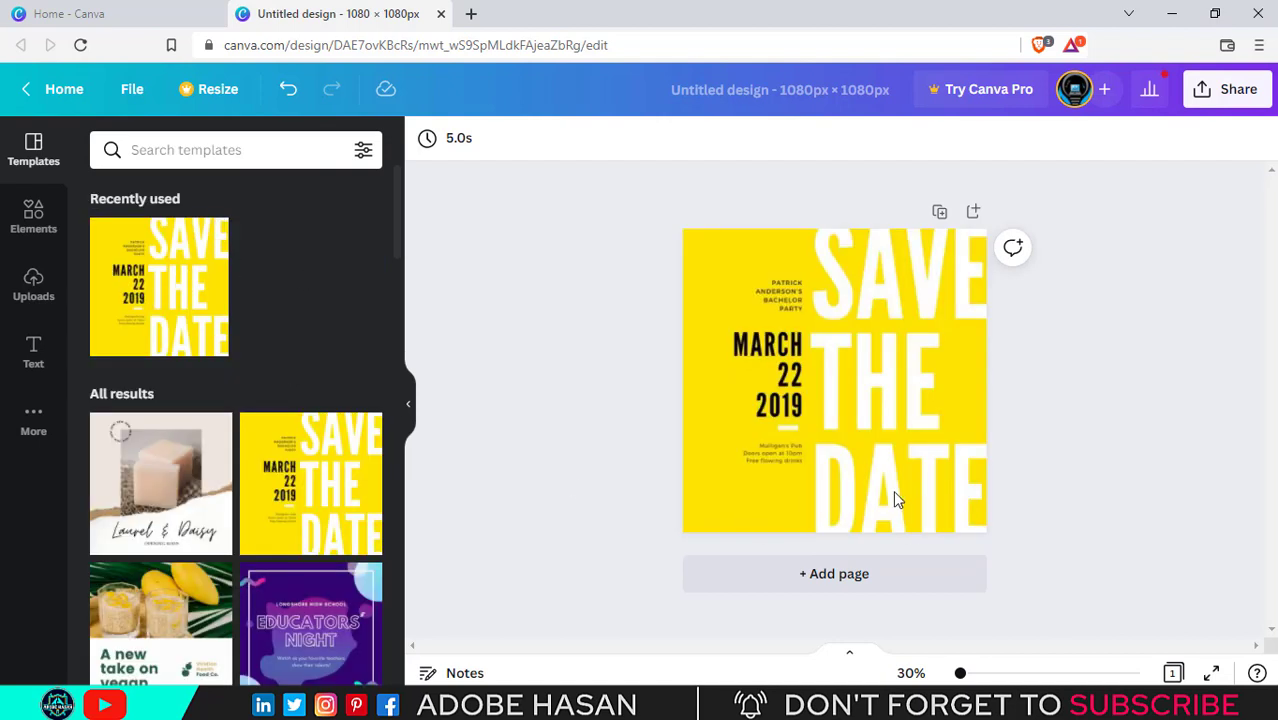
pyautogui.click(853, 480)
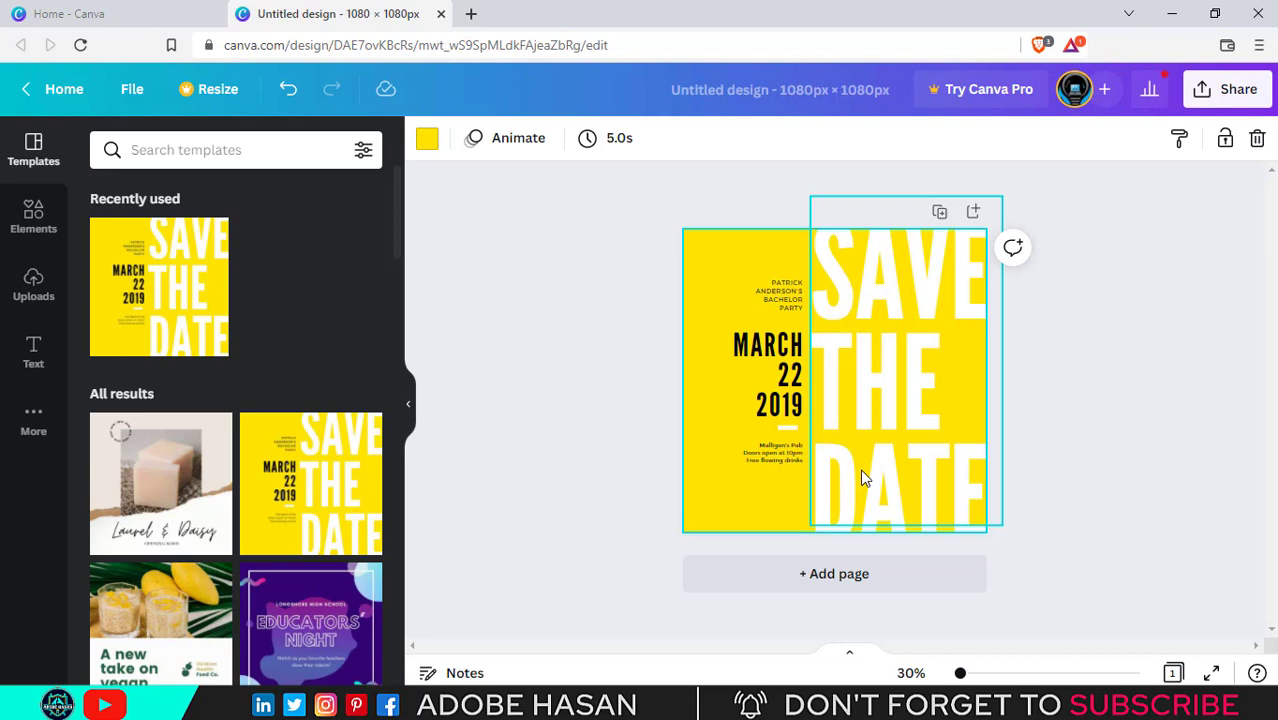
pyautogui.hotkey('ctrl', 'z')
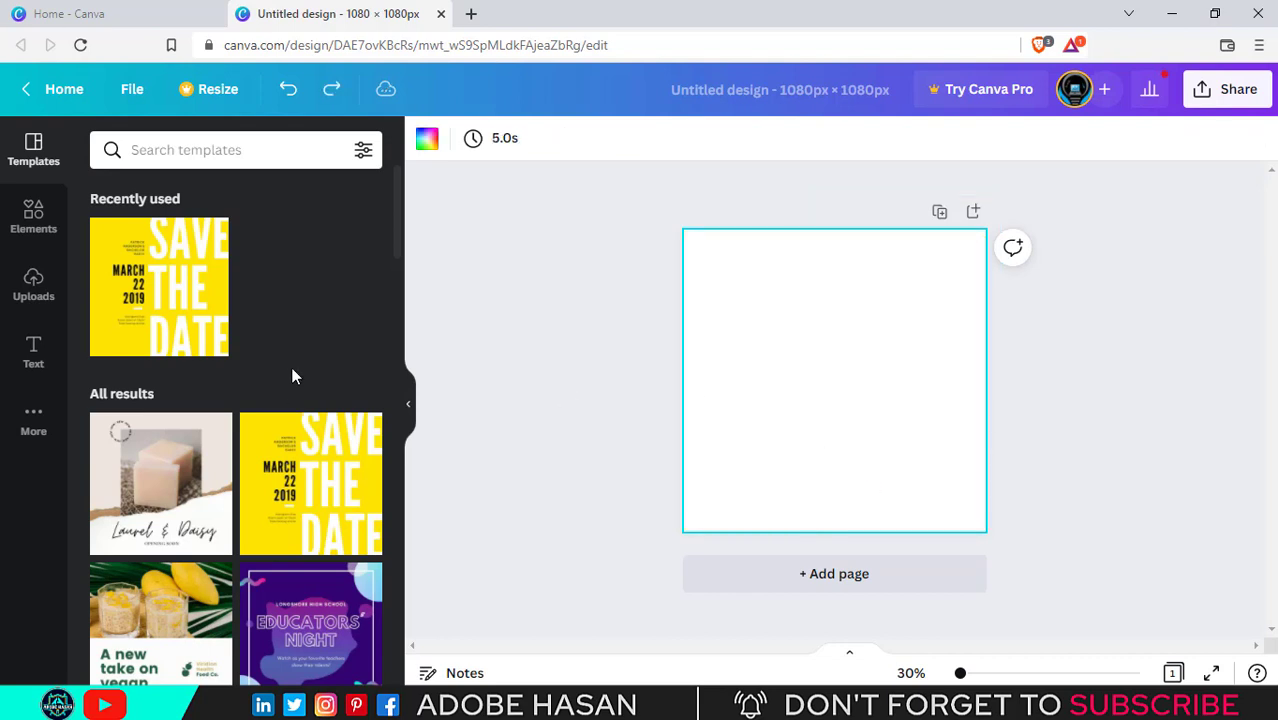
# Find the purple "Because we are all equal" template and apply it to the page
pyautogui.scroll(-5, 291, 374)
pyautogui.scroll(-2, 271, 428)
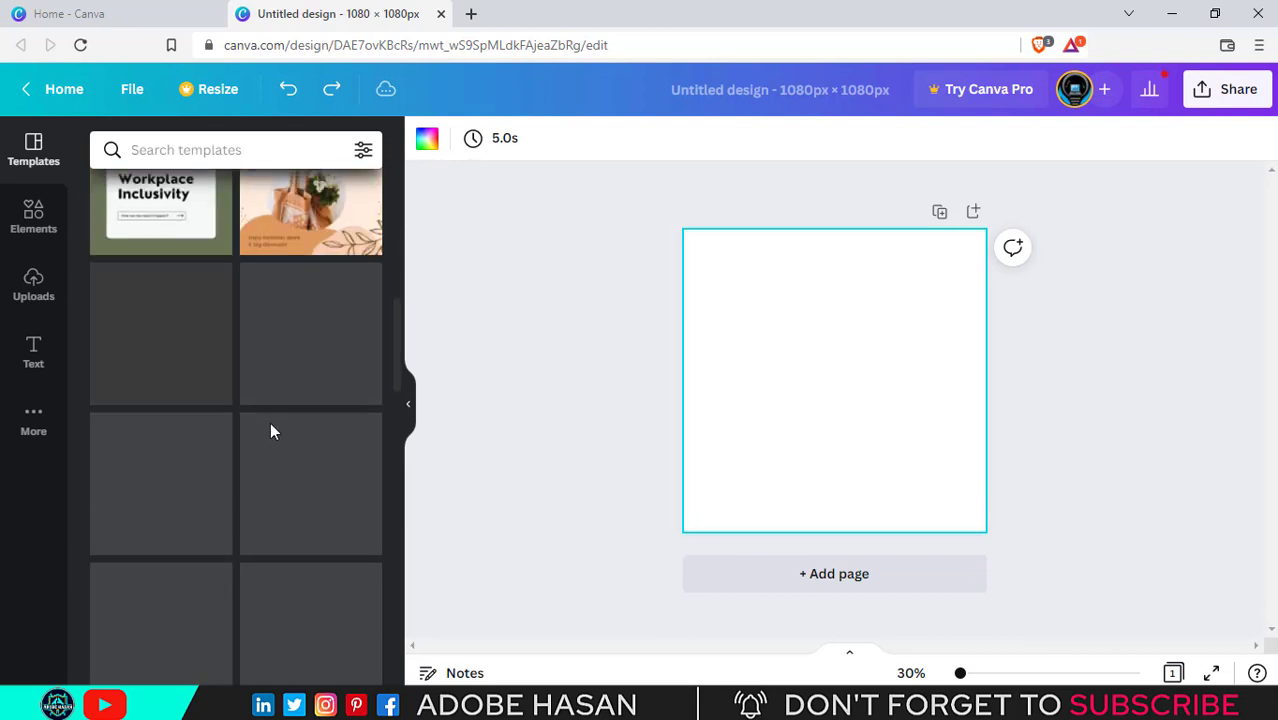
pyautogui.scroll(-2, 293, 410)
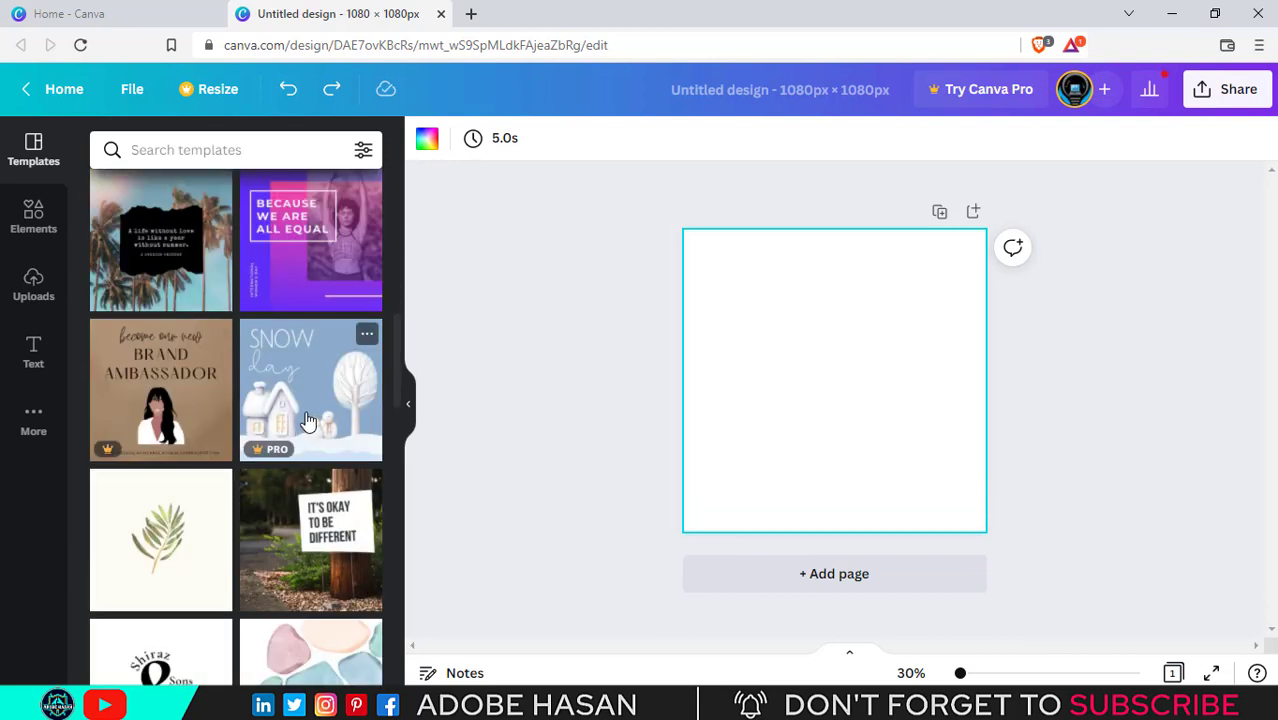
pyautogui.click(322, 244)
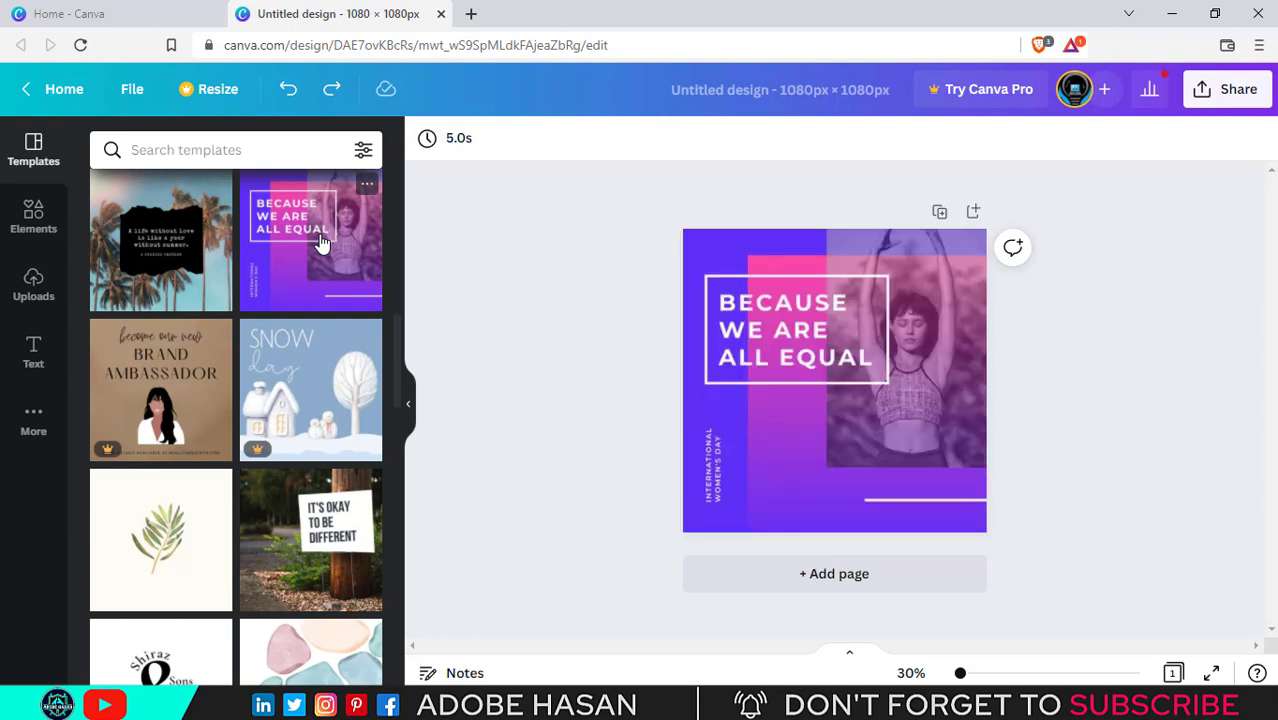
# Move the woman's photo slightly toward the right edge of the page and deselect it
pyautogui.click(942, 381)
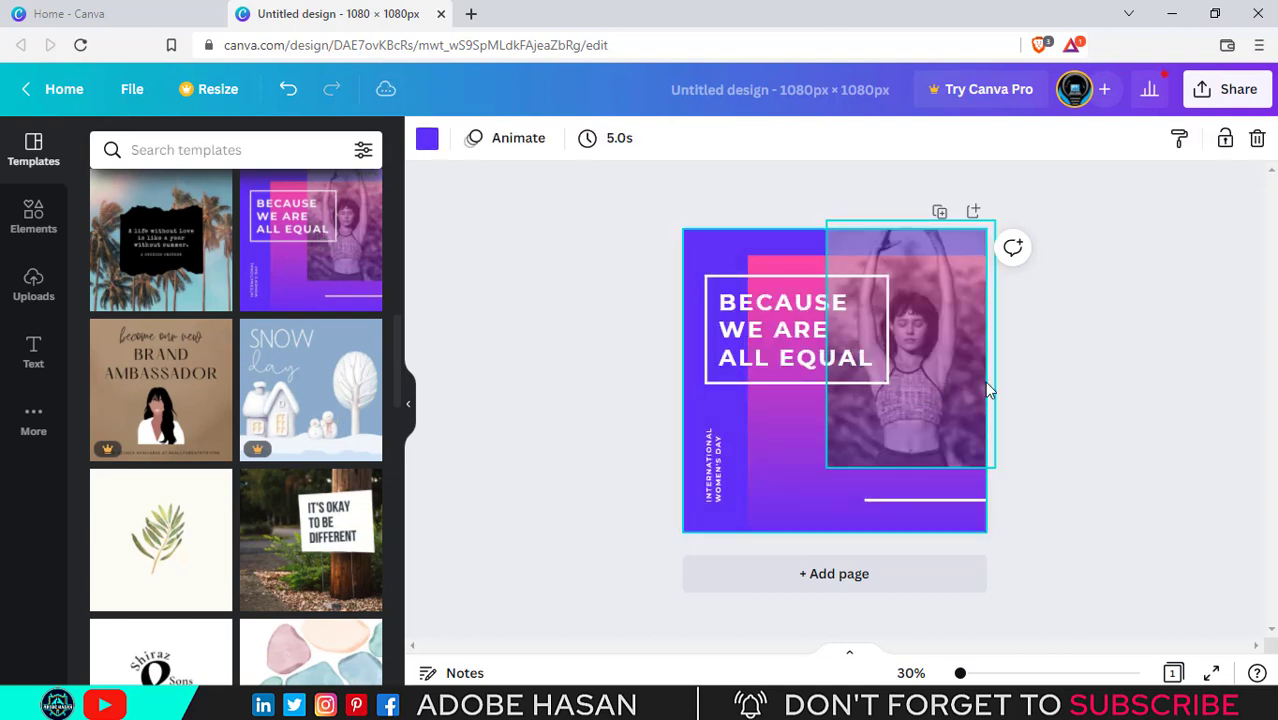
pyautogui.click(1035, 382)
pyautogui.click(965, 405)
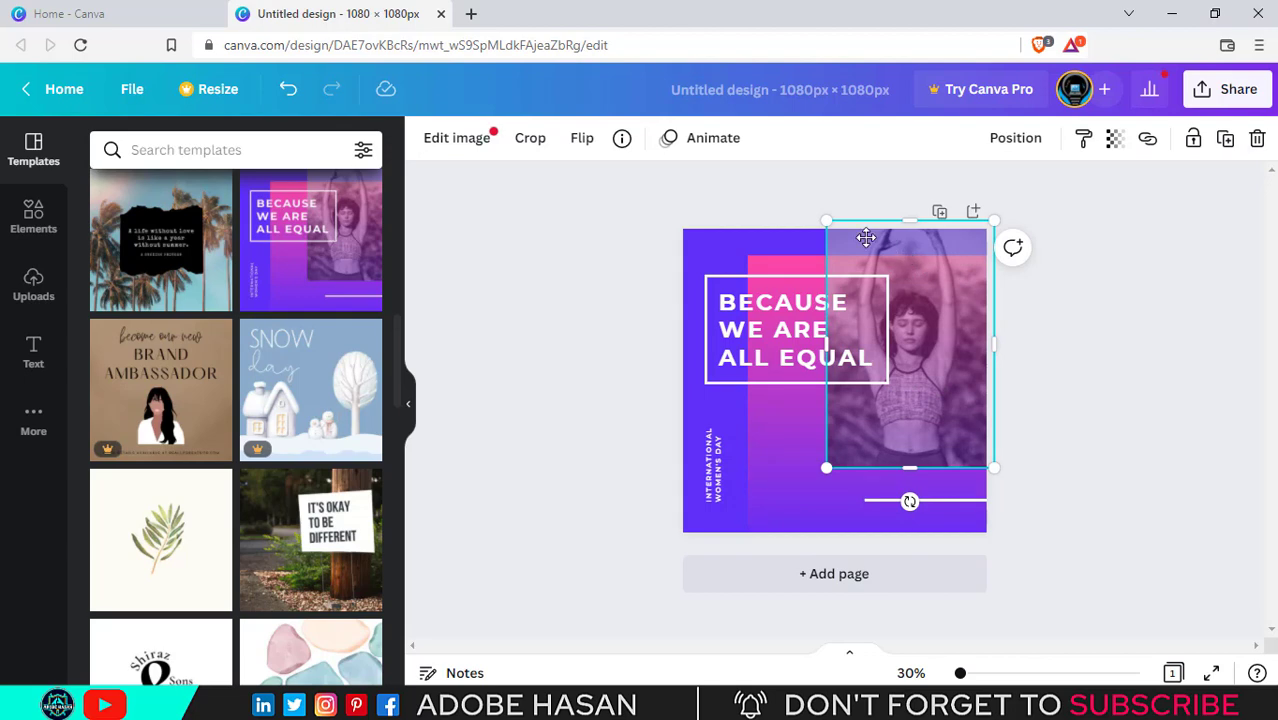
pyautogui.moveTo(866, 237); pyautogui.dragTo(907, 261)
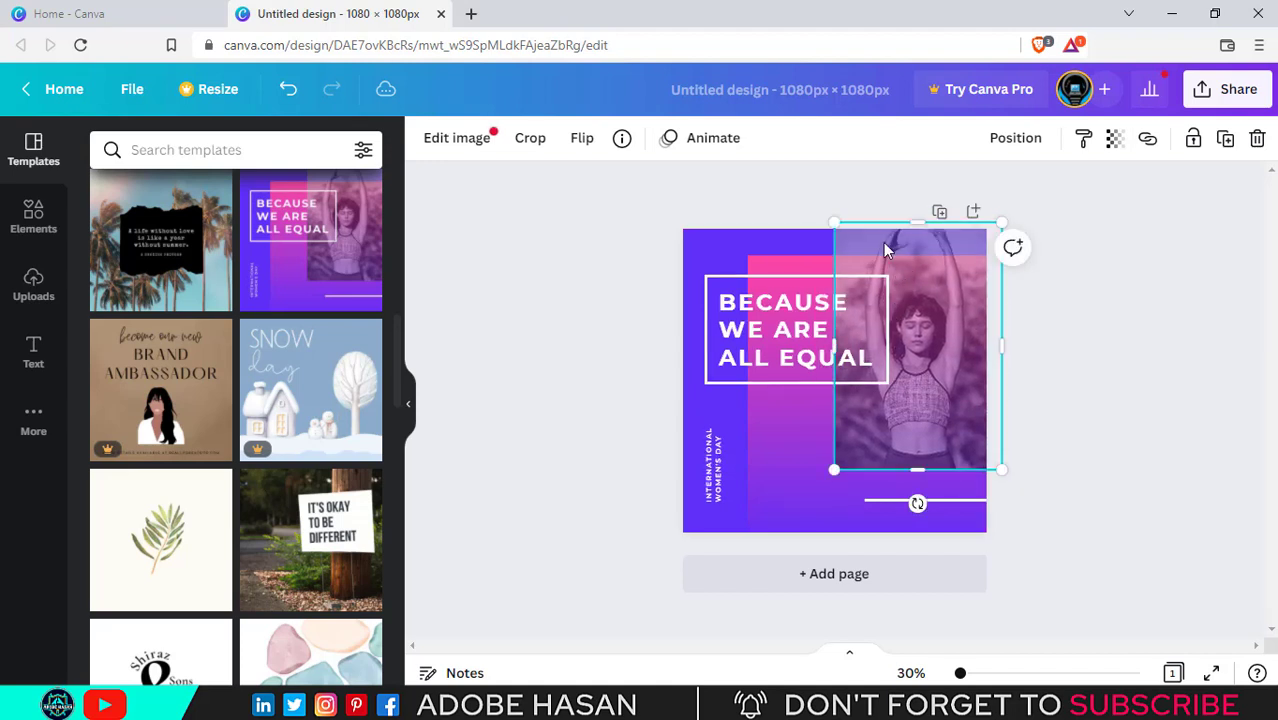
pyautogui.click(813, 177)
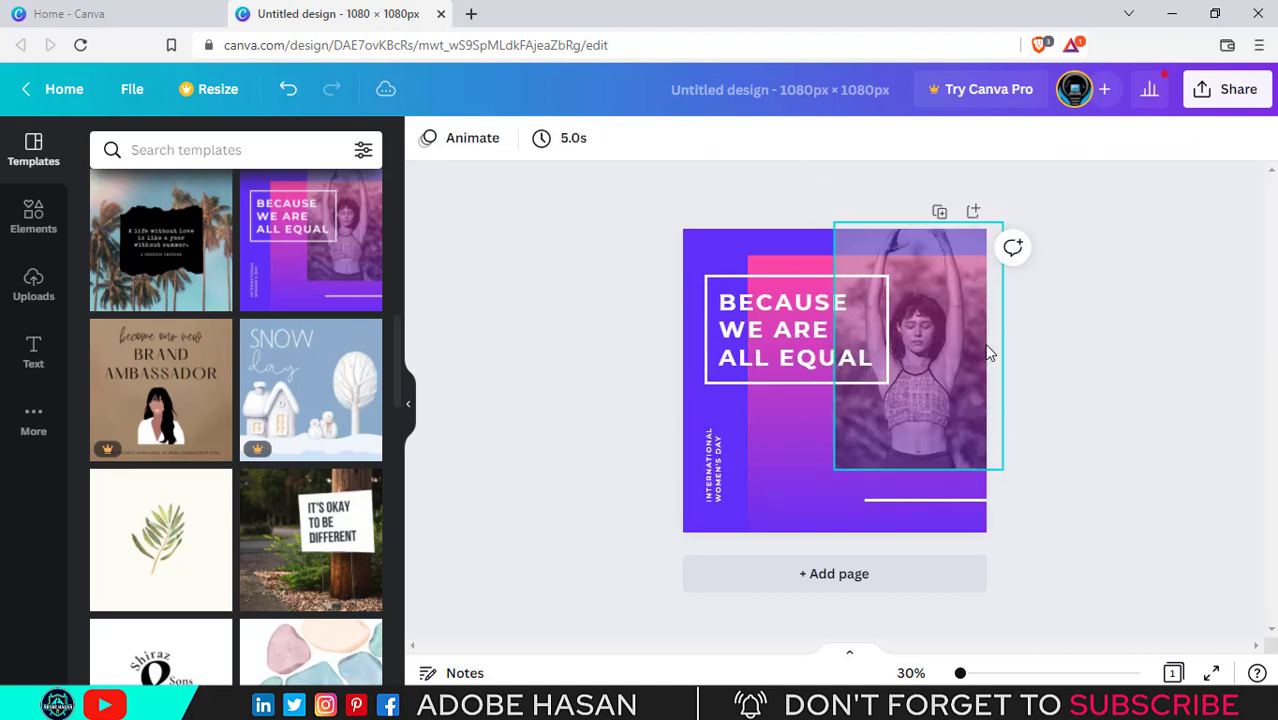
# Replace the headline text with "AKJFDLAJ FLJDJFLDS JOAFJ" and delete the woman's photo from the page
pyautogui.click(803, 330)
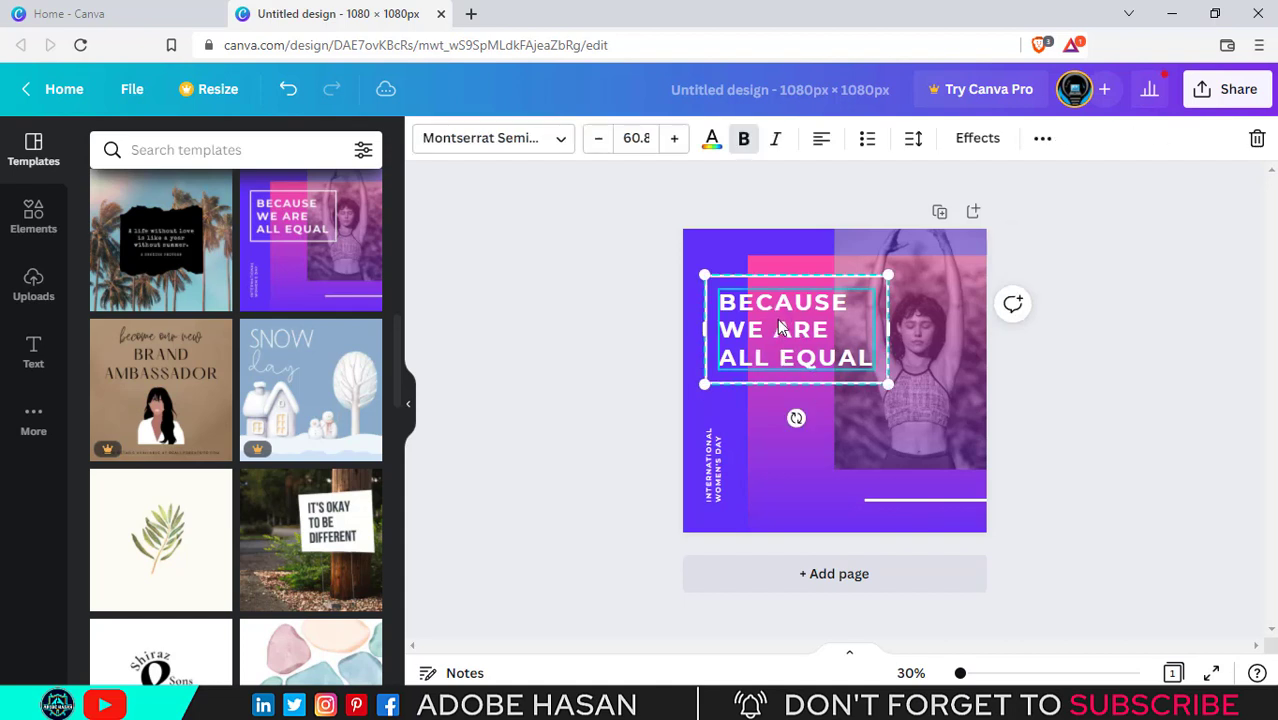
pyautogui.doubleClick(773, 305)
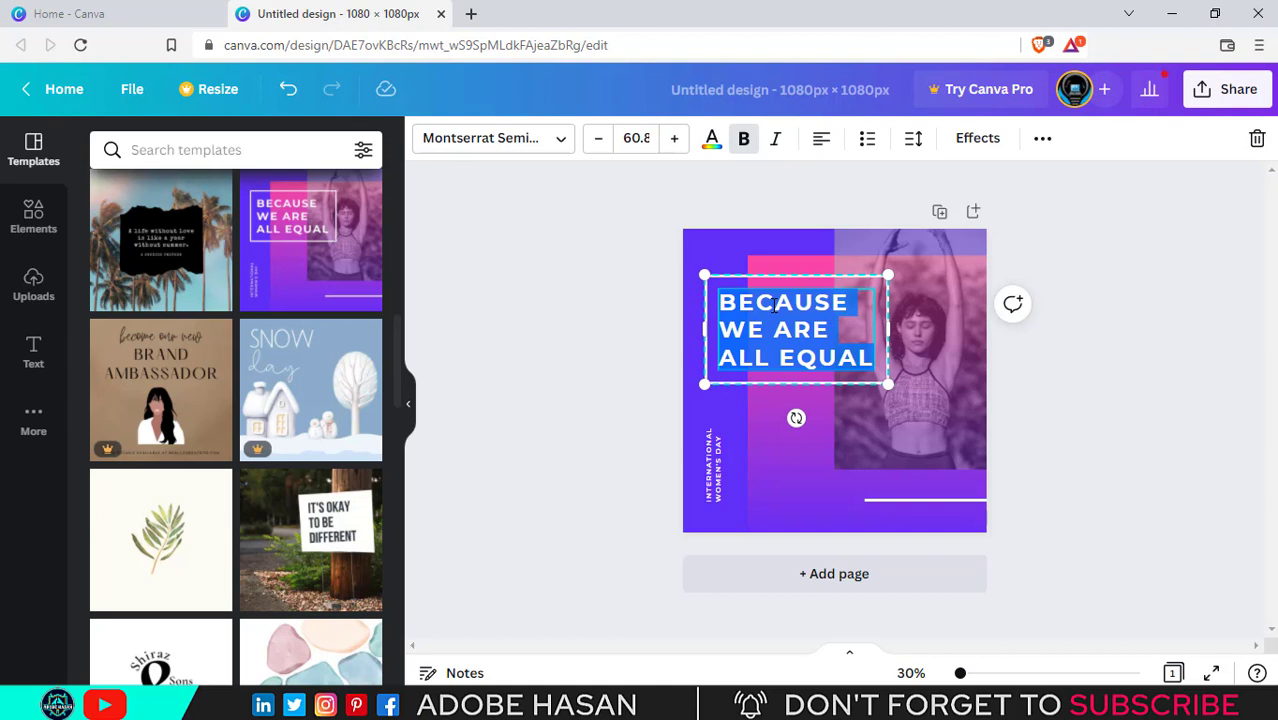
pyautogui.write('AKJFDLAJ FLJDJFLDS JOAFJ')
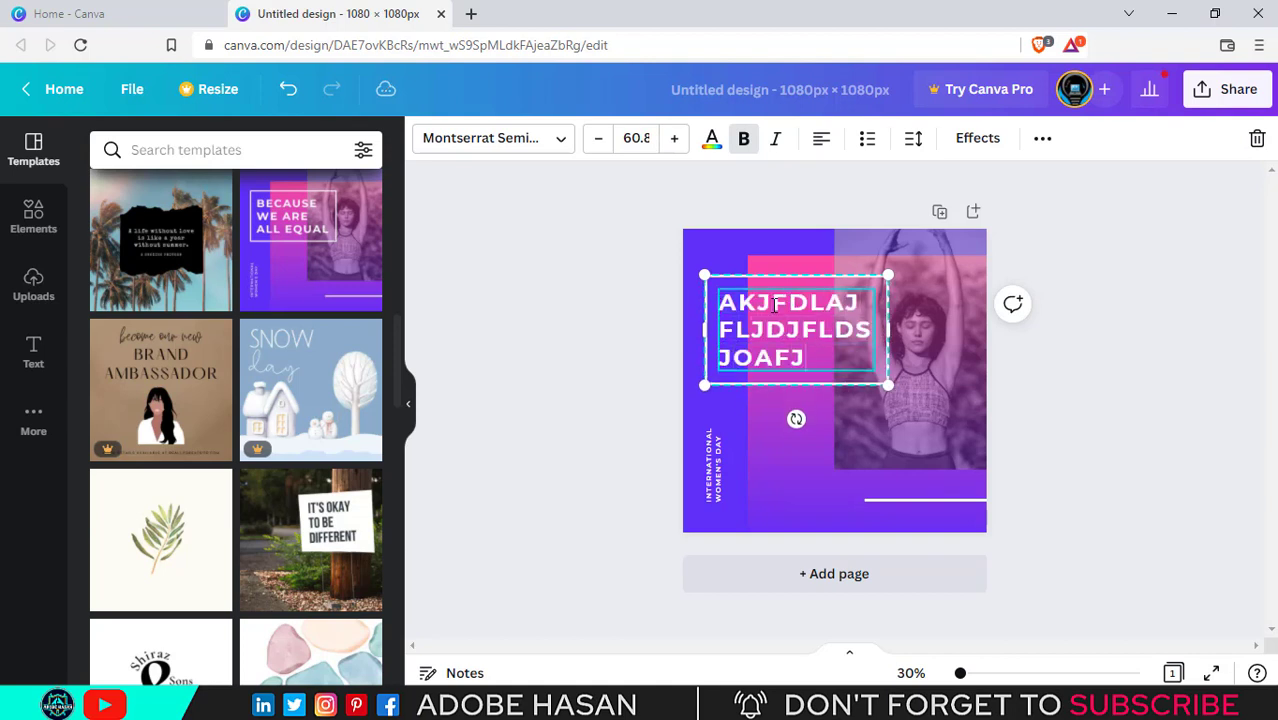
pyautogui.click(535, 229)
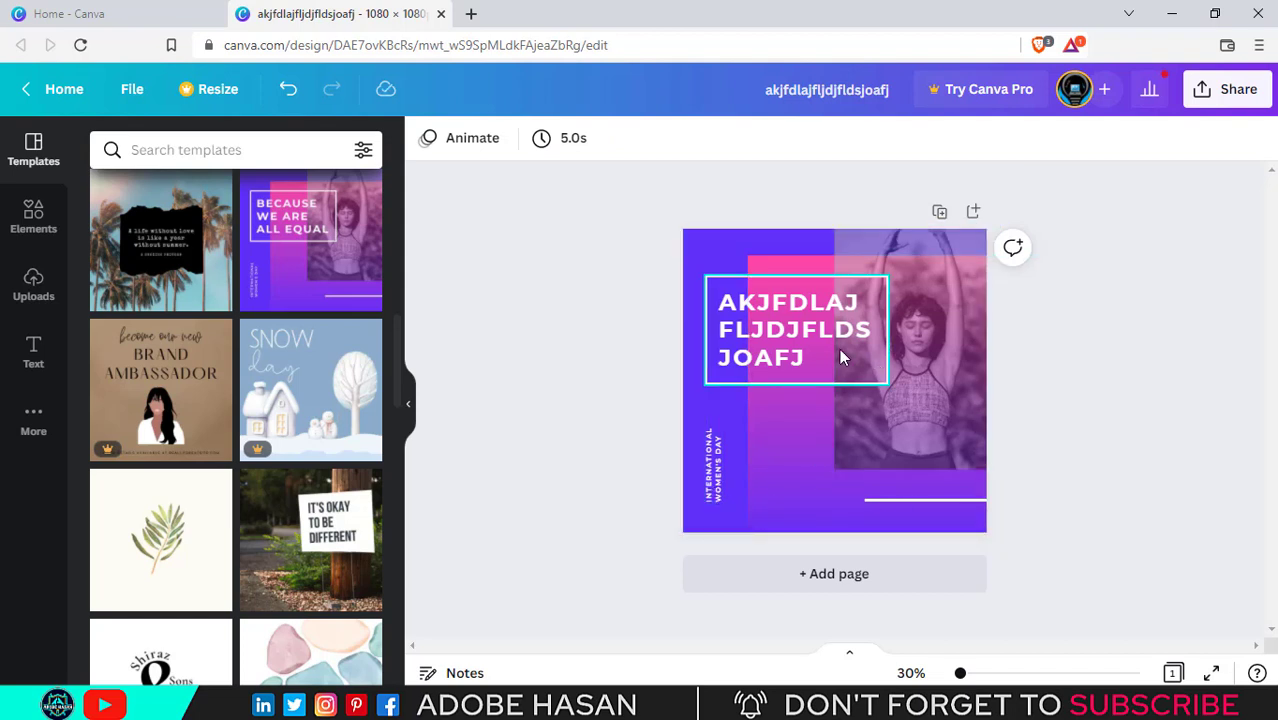
pyautogui.click(911, 412)
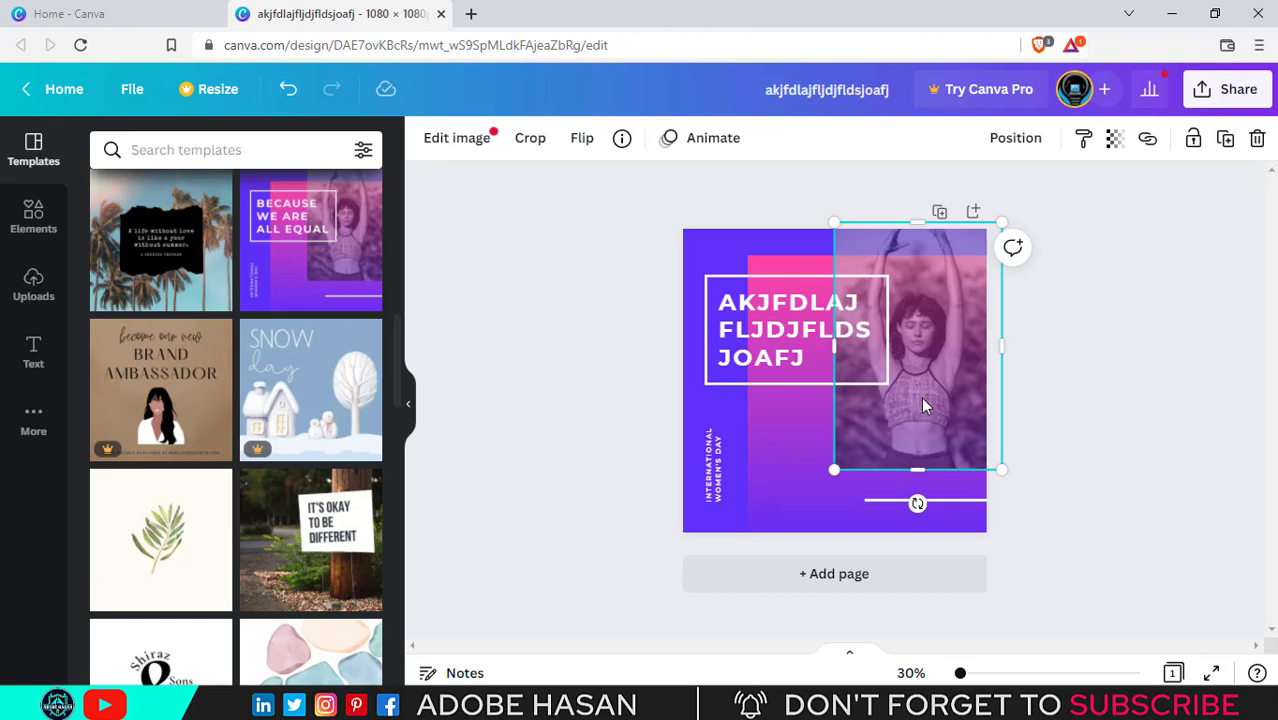
pyautogui.press('Delete')
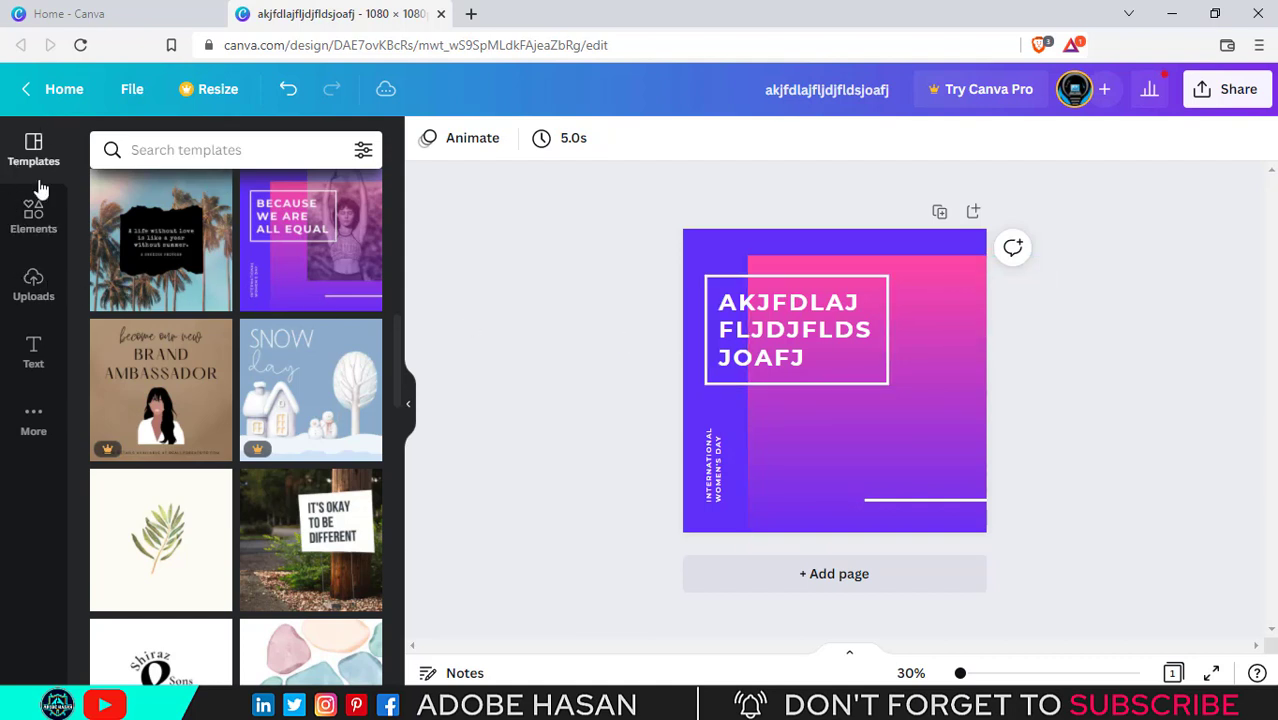
# Look through the images already uploaded to the account
pyautogui.click(31, 296)
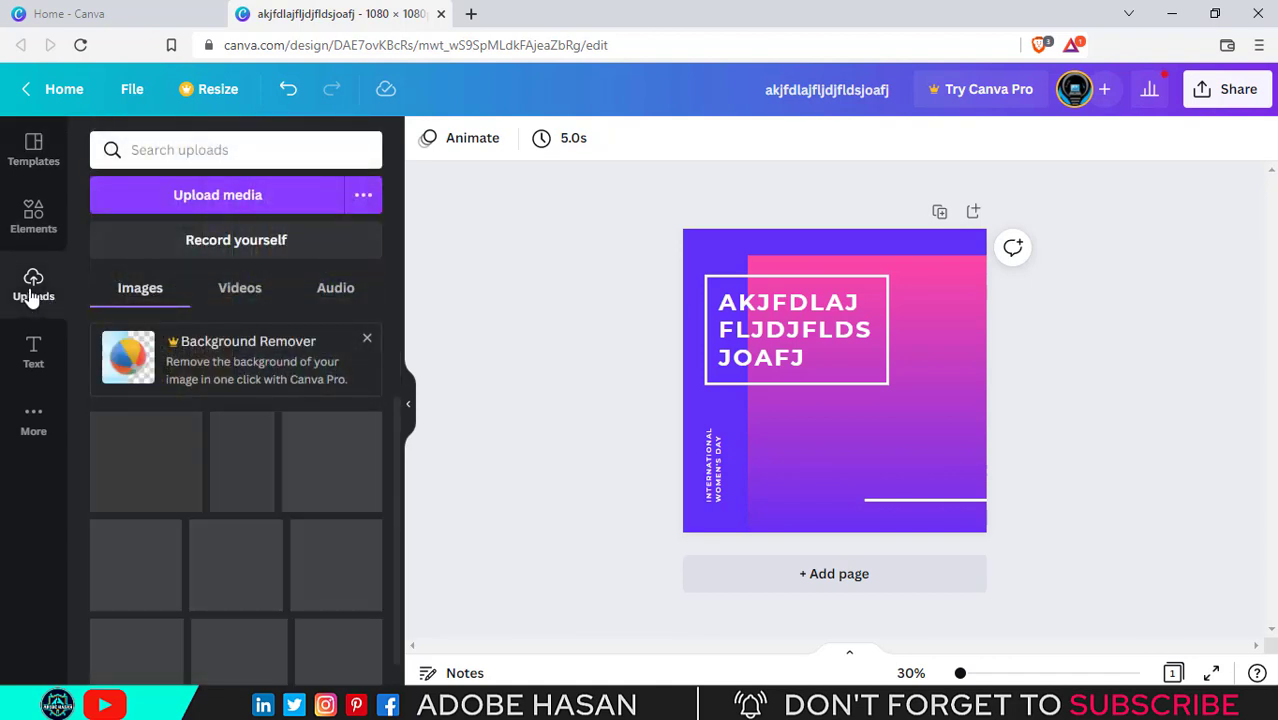
pyautogui.scroll(-4, 339, 525)
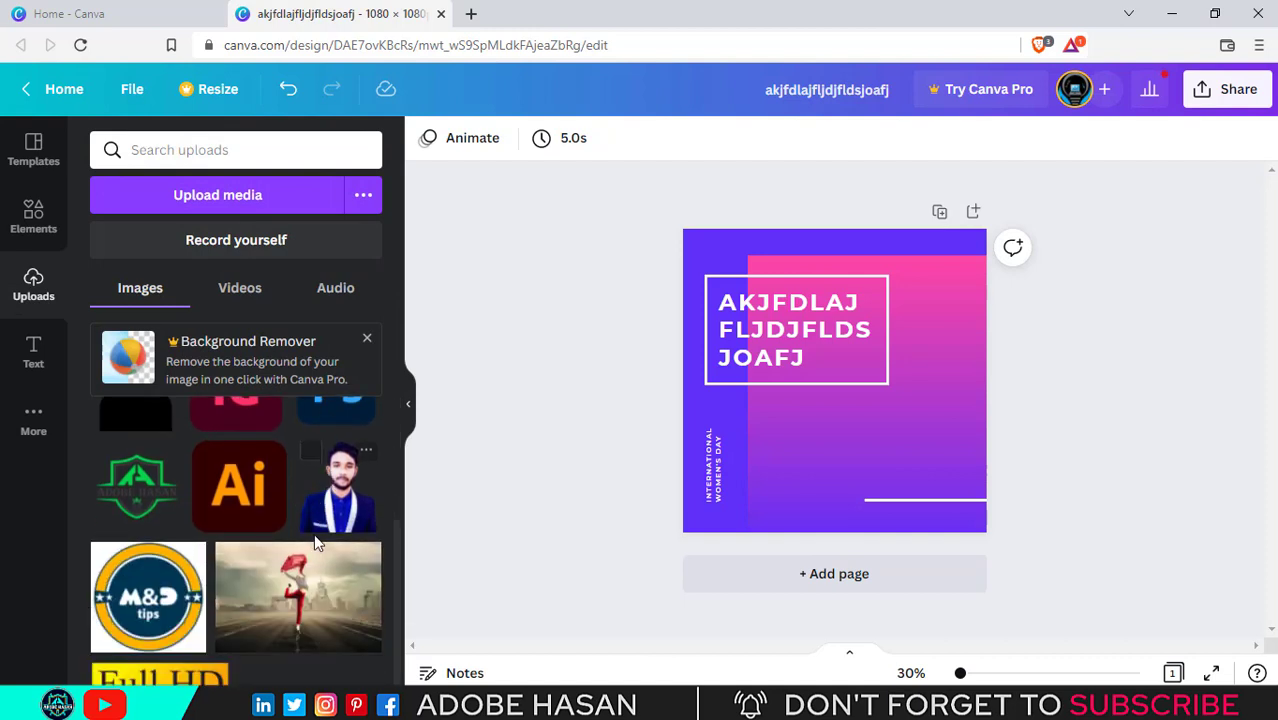
pyautogui.scroll(4, 293, 590)
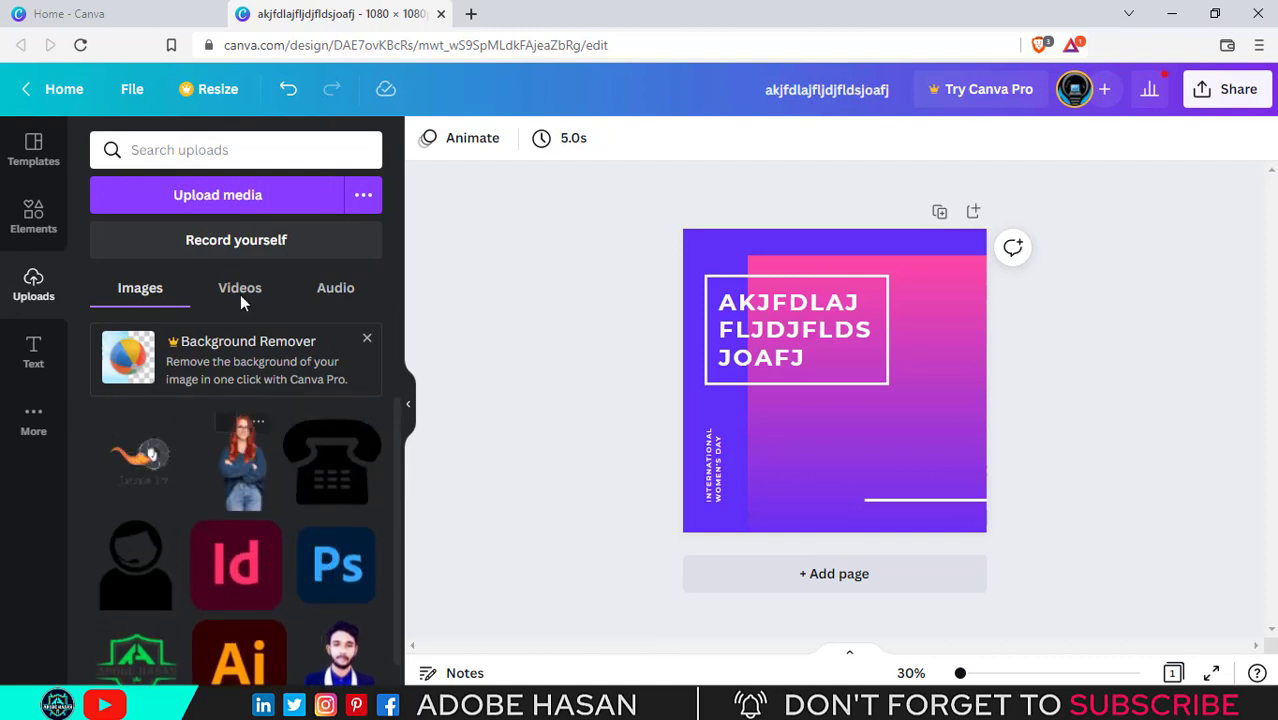
# Start a media upload and look through the Desktop and its New folder for a suitable image
pyautogui.click(221, 207)
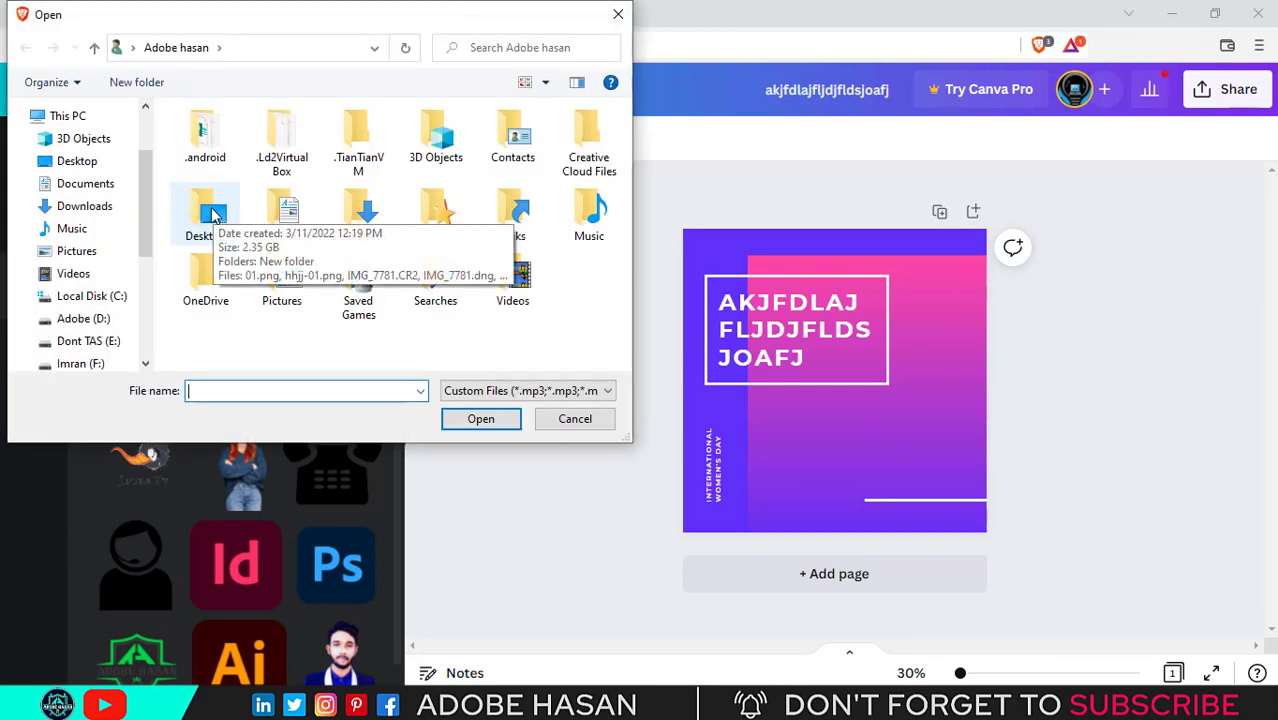
pyautogui.click(76, 209)
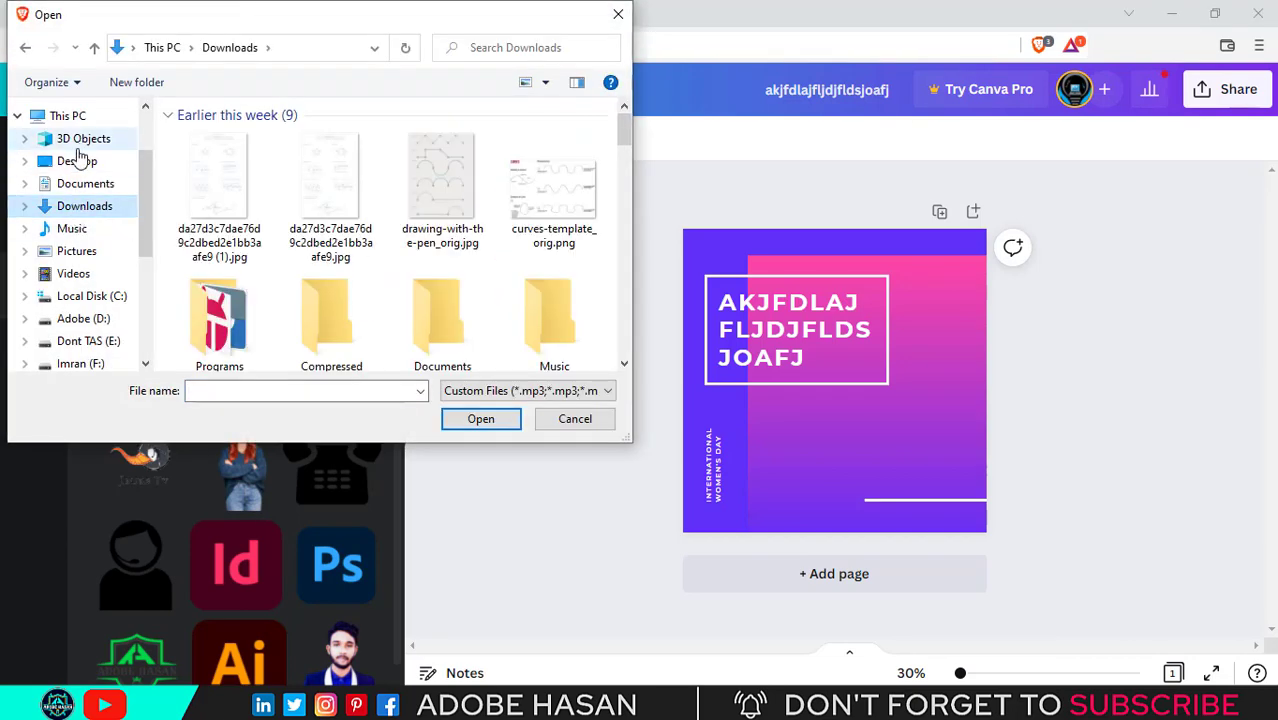
pyautogui.click(79, 162)
pyautogui.scroll(-3, 510, 265)
pyautogui.scroll(2, 500, 276)
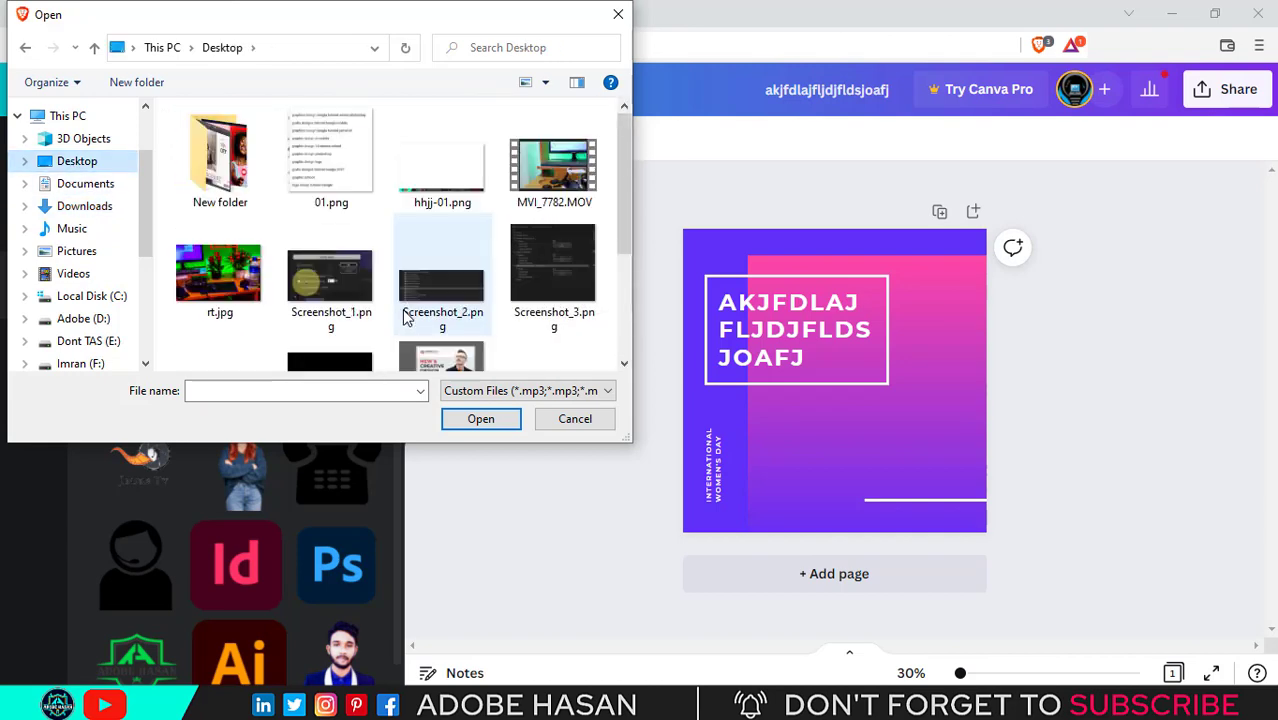
pyautogui.scroll(-2, 474, 276)
pyautogui.scroll(3, 474, 274)
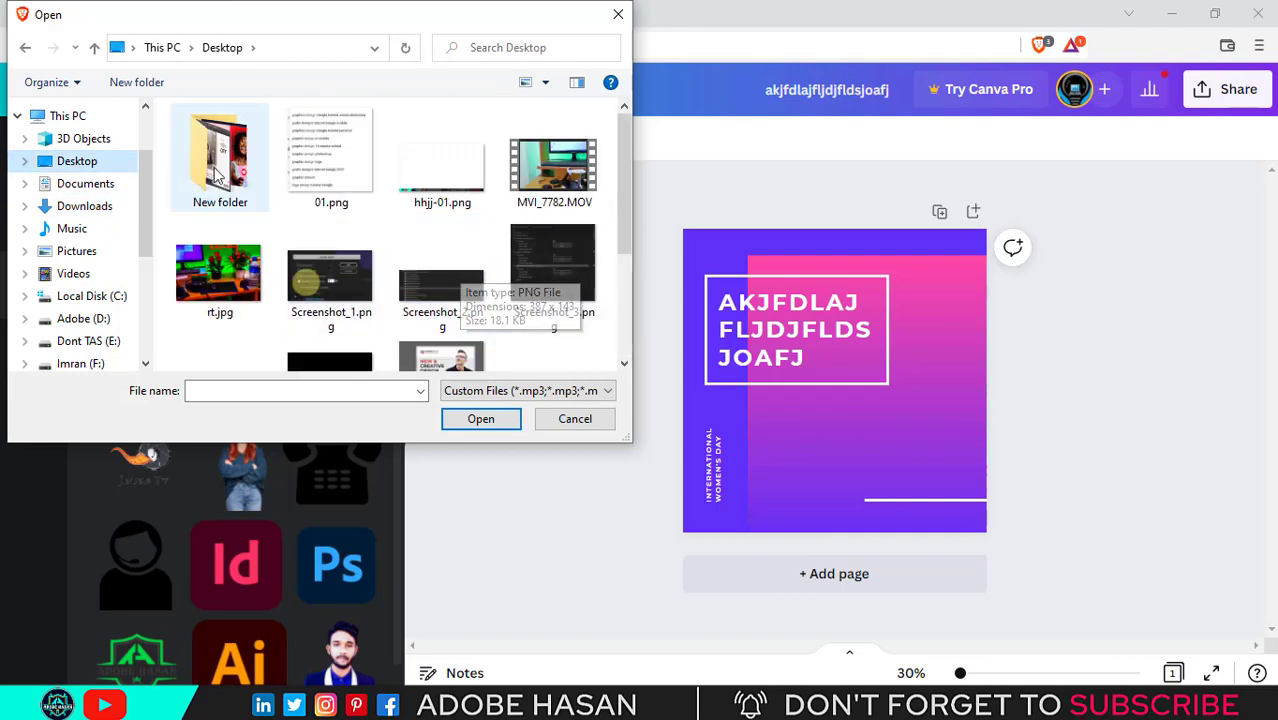
pyautogui.doubleClick(220, 165)
pyautogui.scroll(-4, 403, 262)
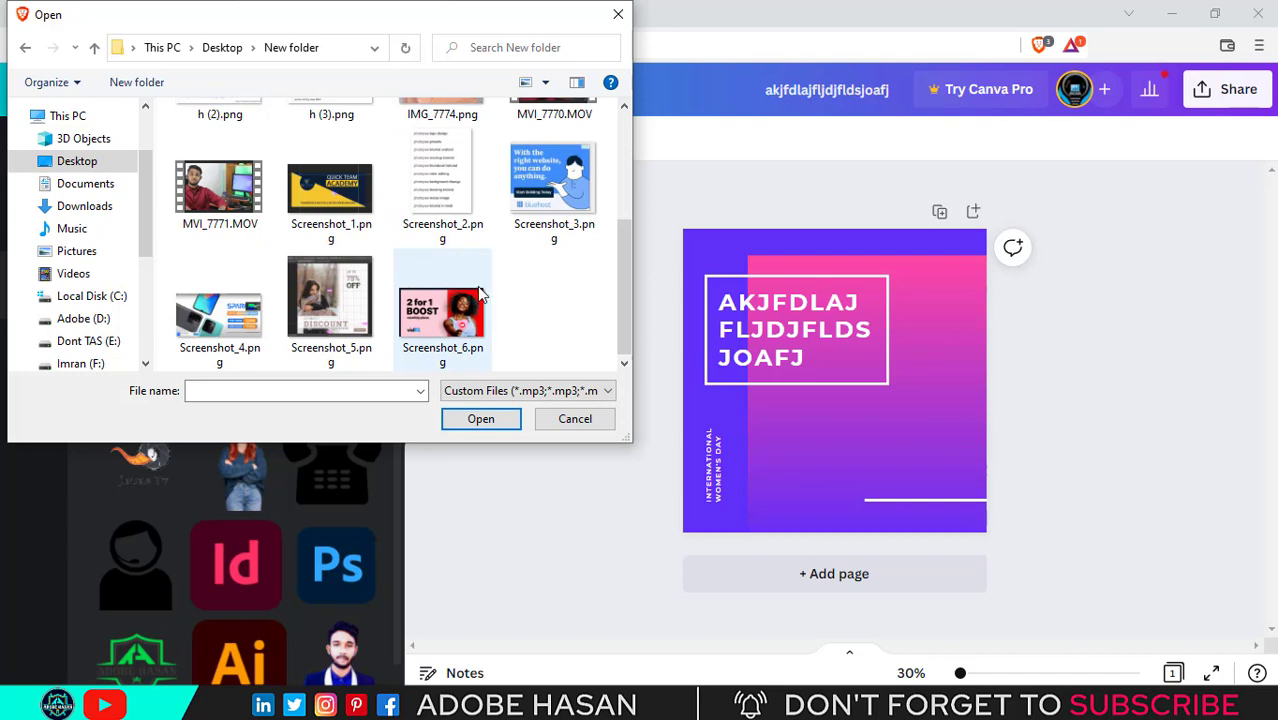
pyautogui.scroll(2, 531, 300)
pyautogui.scroll(-2, 531, 300)
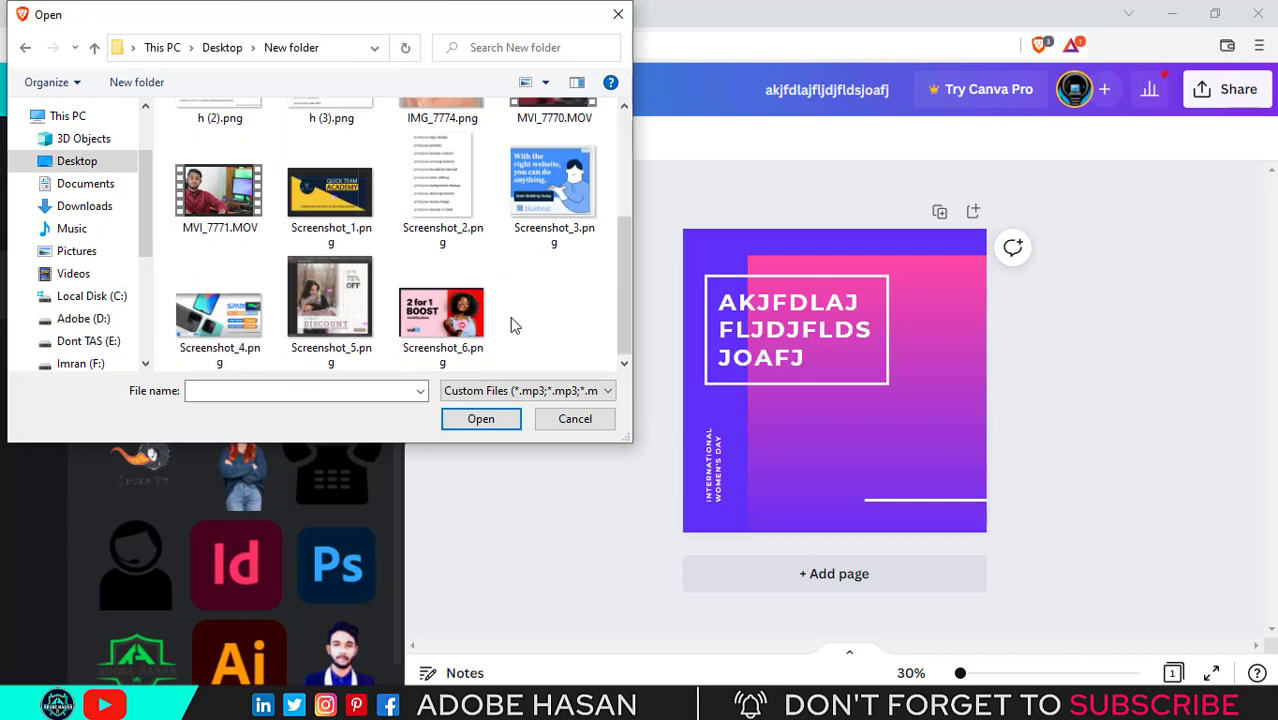
# Upload the photo IMG_7124-01_edited.jpg from the Downloads folder
pyautogui.click(82, 207)
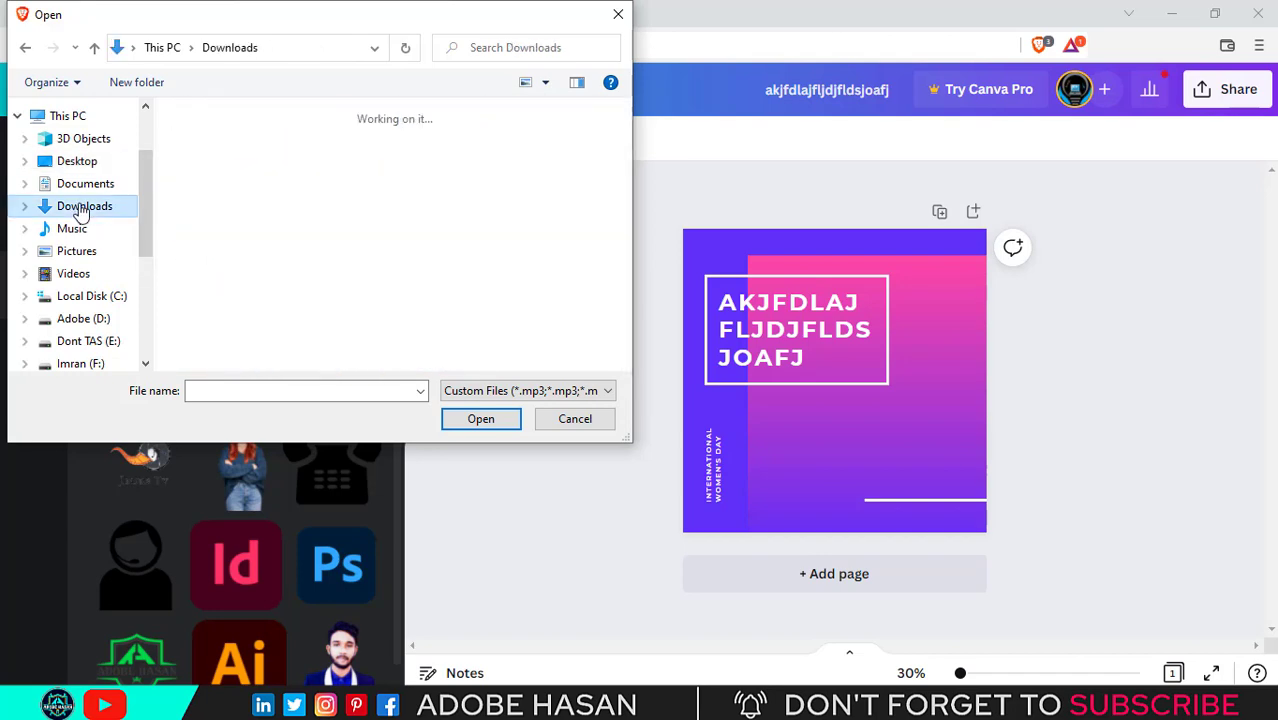
pyautogui.moveTo(626, 130); pyautogui.dragTo(615, 256)
pyautogui.click(243, 200)
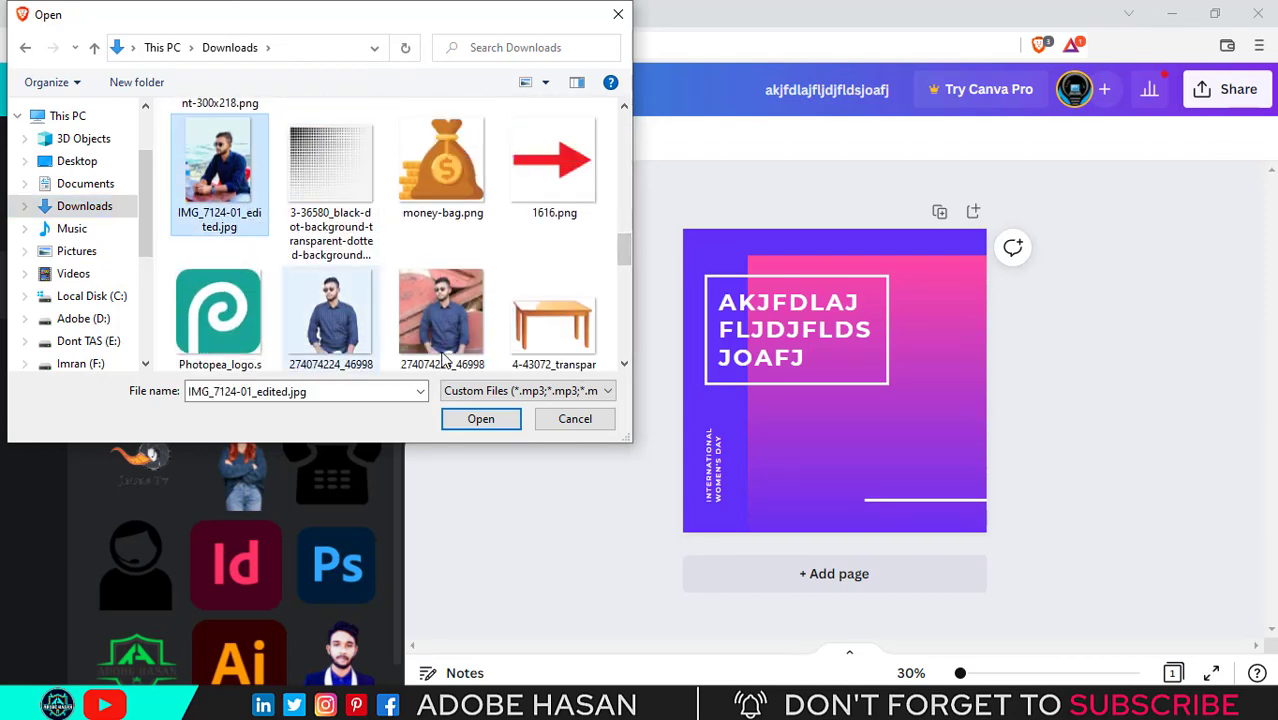
pyautogui.click(485, 421)
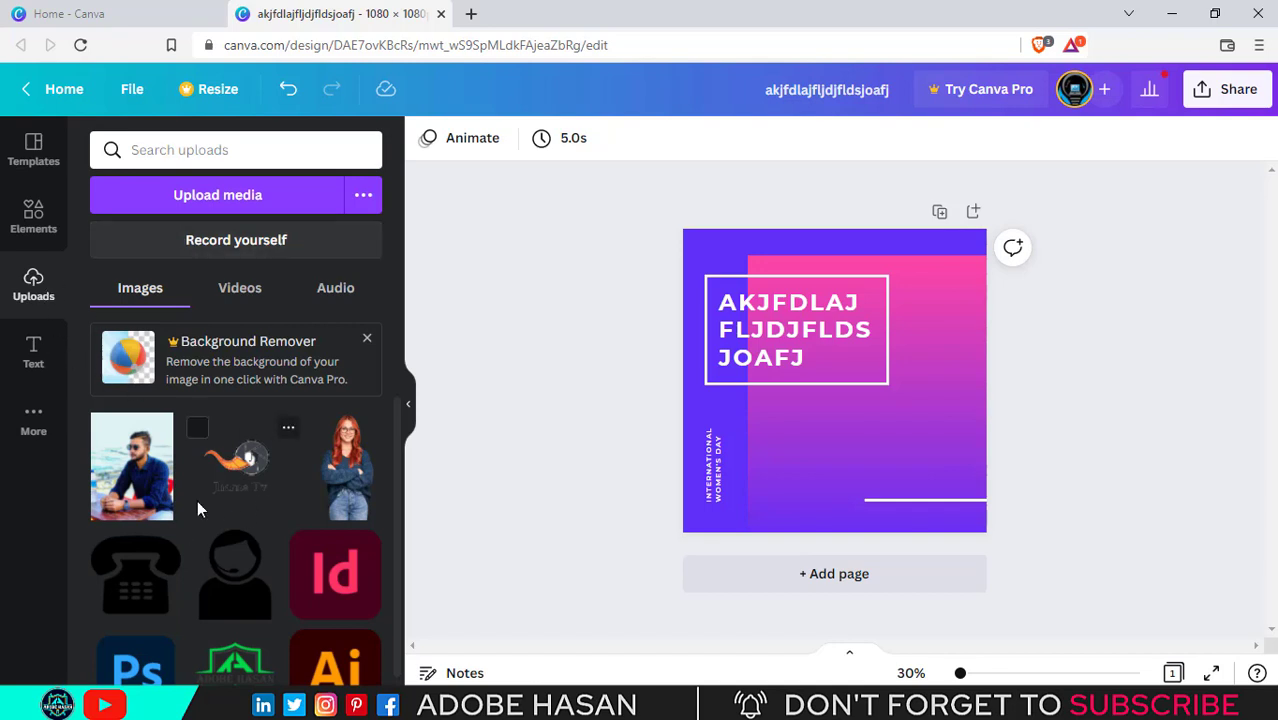
# Add the uploaded photo of the man to the page and move it flush into the page's upper right corner
pyautogui.click(110, 438)
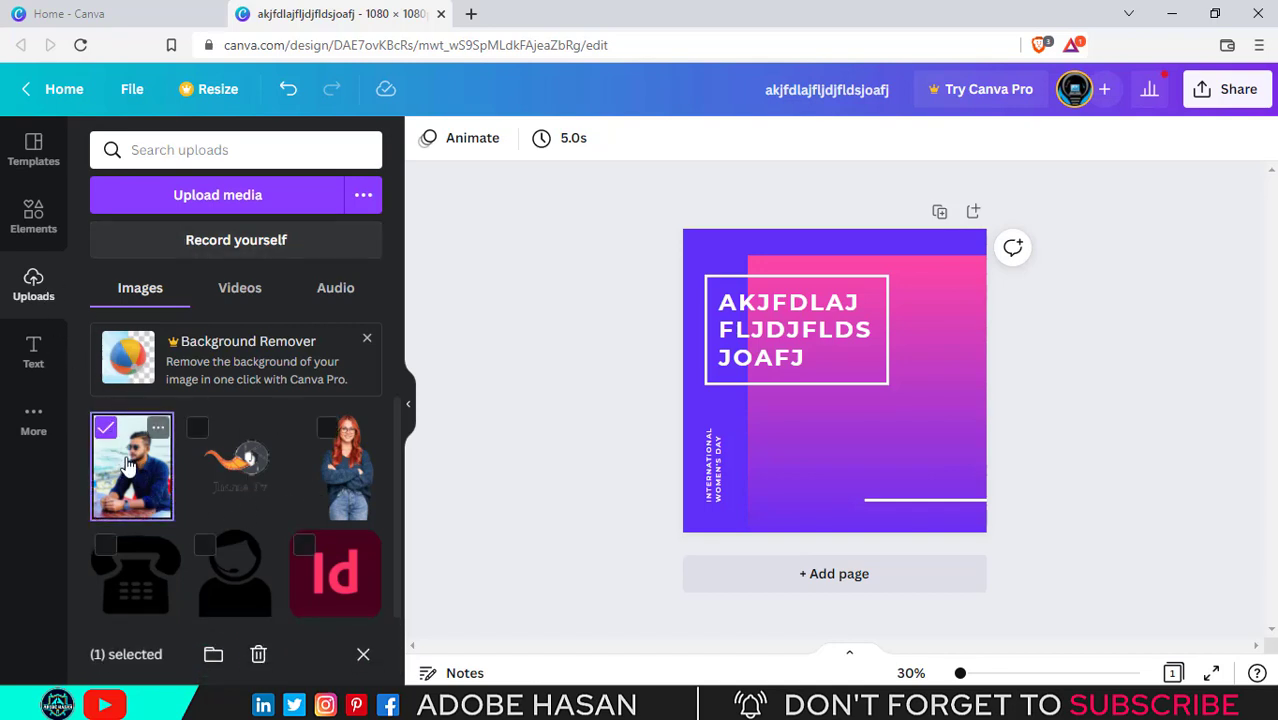
pyautogui.click(133, 465)
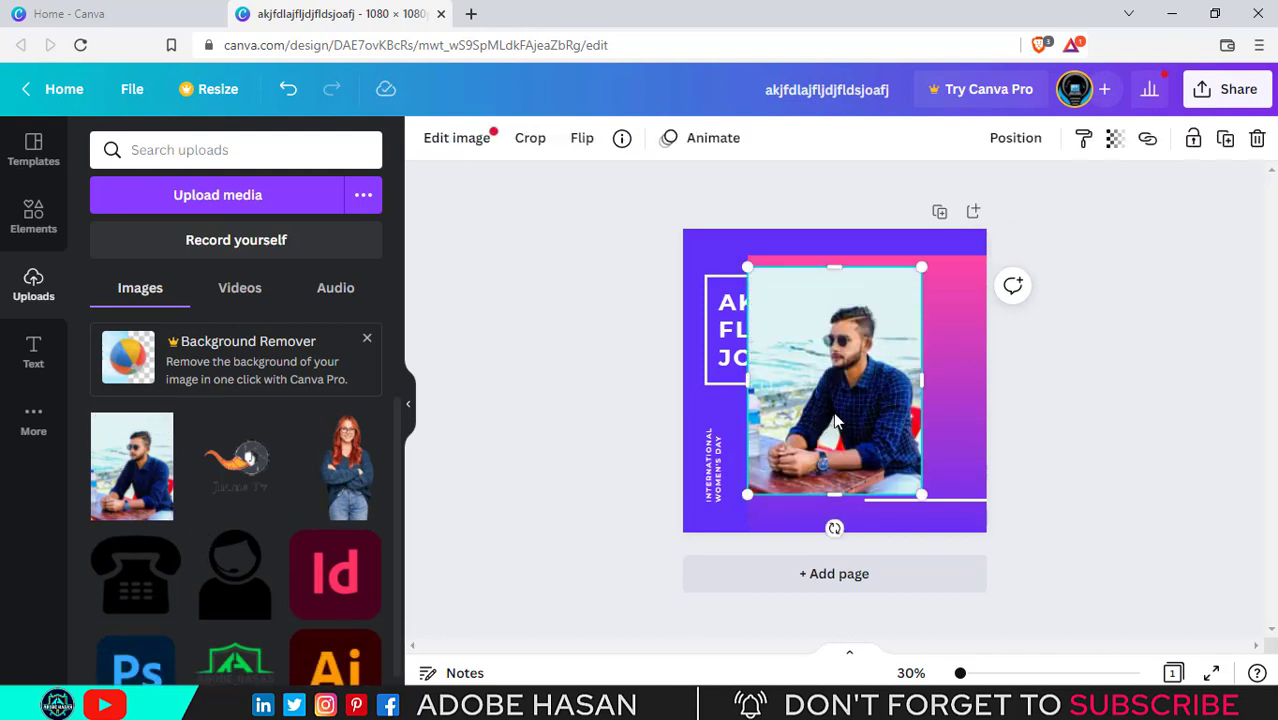
pyautogui.moveTo(836, 417); pyautogui.dragTo(818, 387)
pyautogui.click(949, 355)
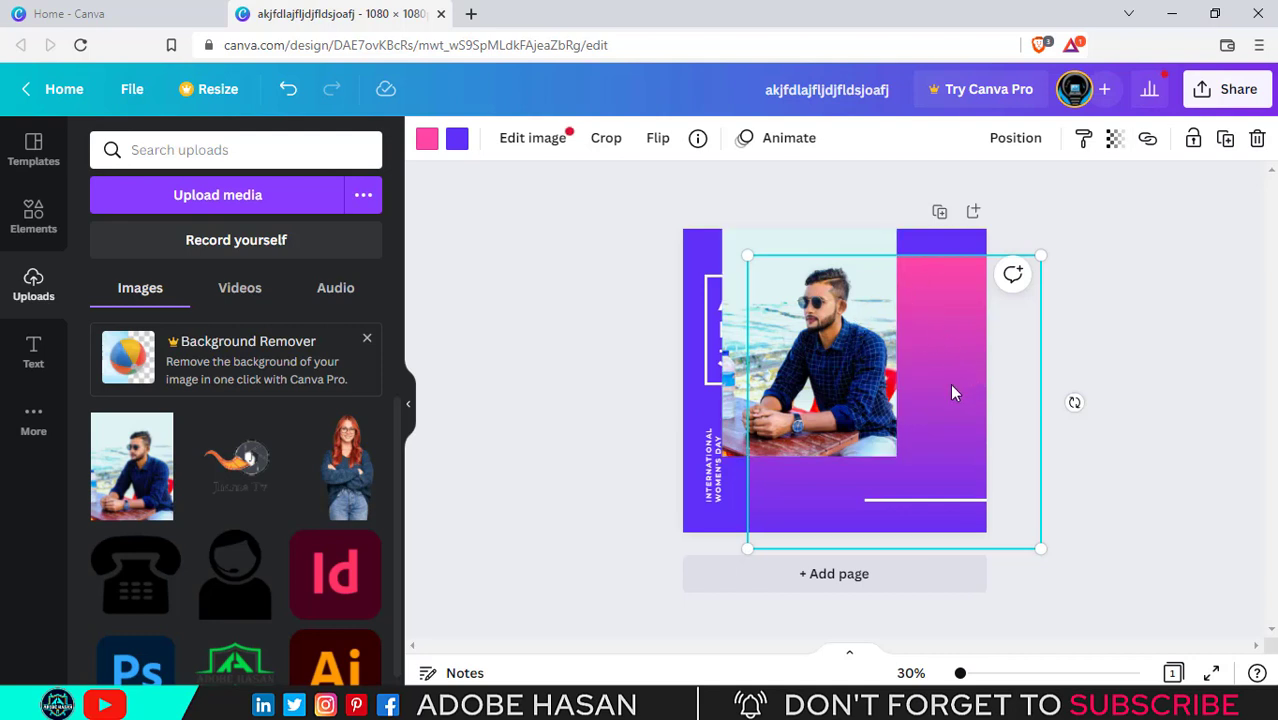
pyautogui.click(1078, 342)
pyautogui.click(851, 343)
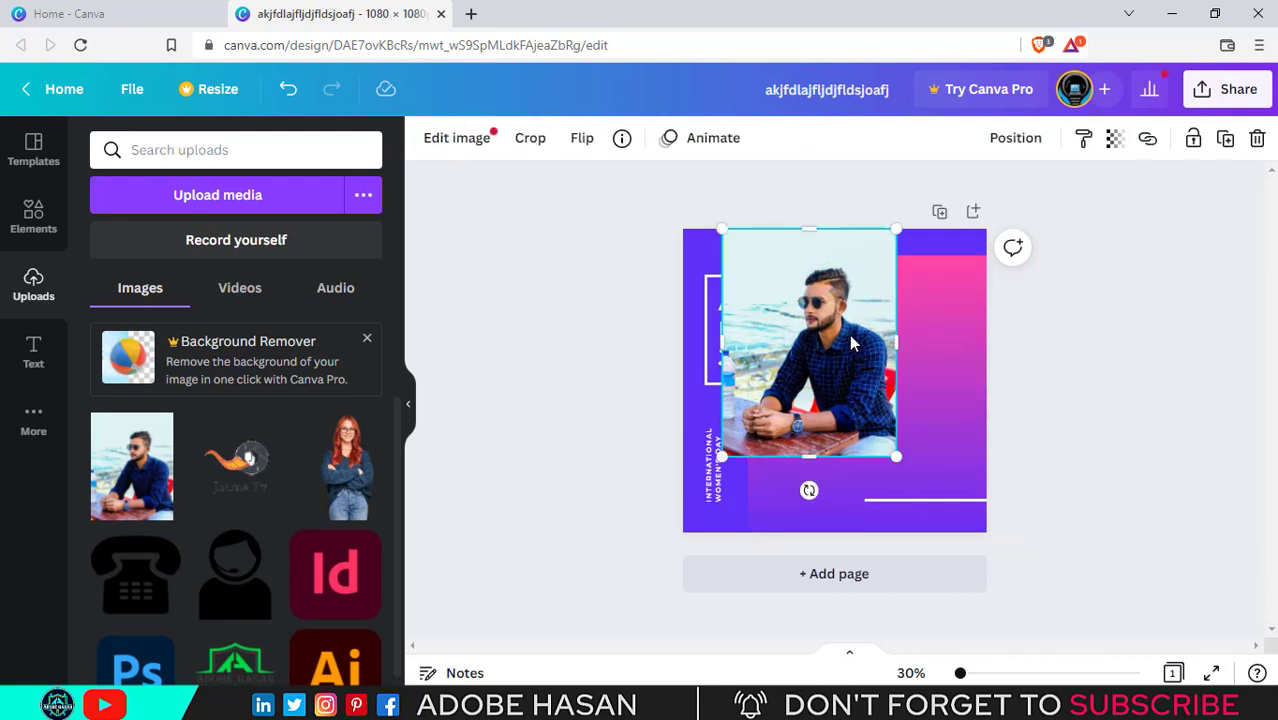
pyautogui.moveTo(851, 343); pyautogui.dragTo(932, 338)
# Send the man's photo backward in the layer order so it sits behind the headline text but in front of the pink gradient
pyautogui.hotkey('ctrl', 'z')
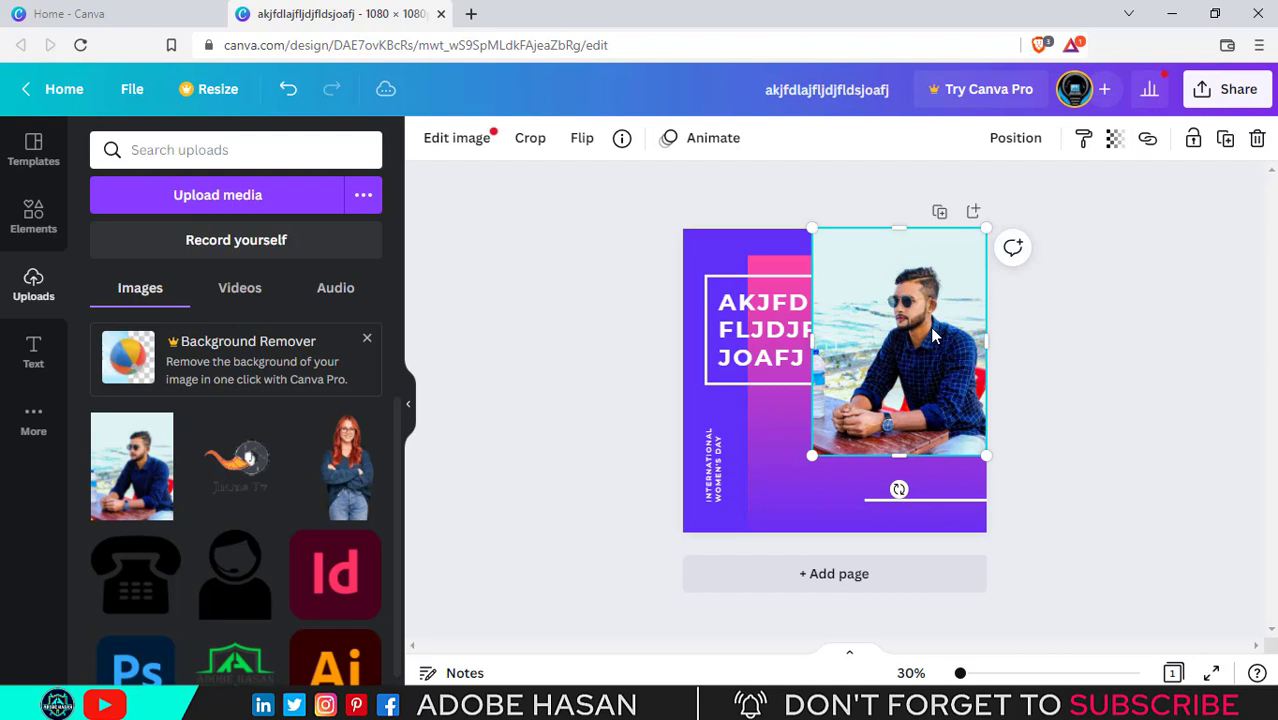
pyautogui.hotkey('ctrl', '[')
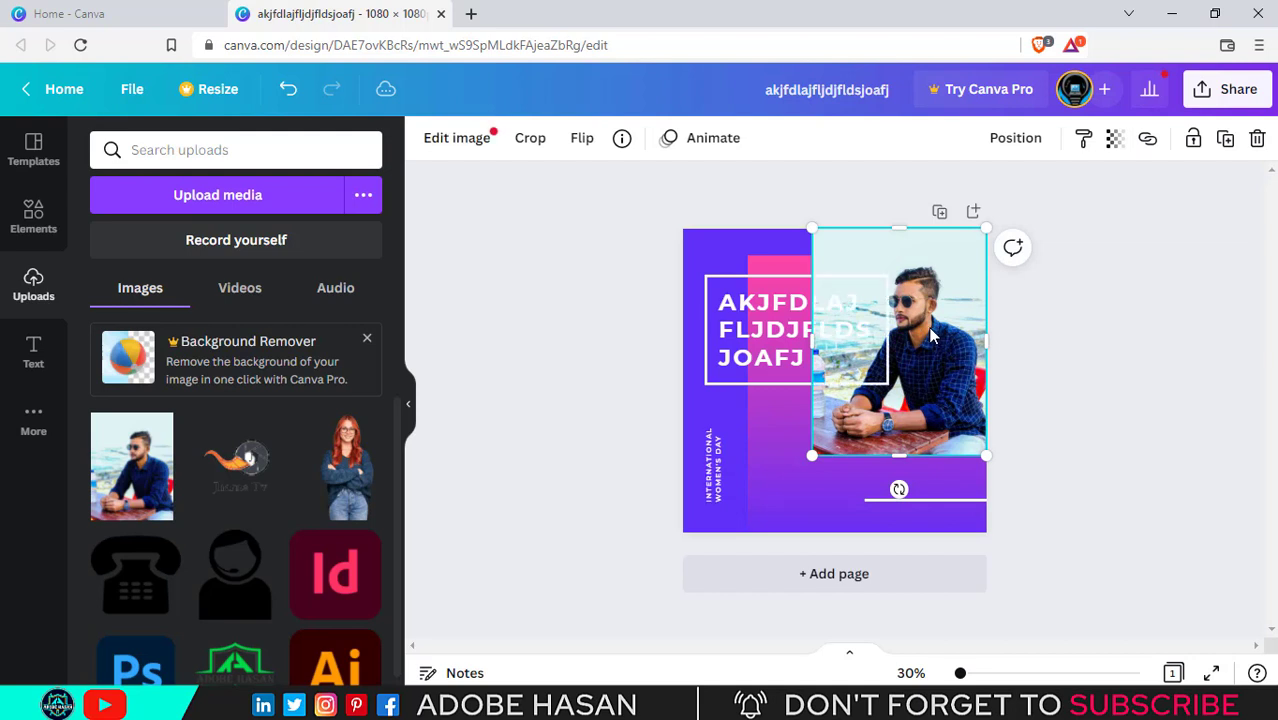
pyautogui.hotkey('ctrl', '[')
pyautogui.hotkey('ctrl', ']')
pyautogui.hotkey('ctrl', '[')
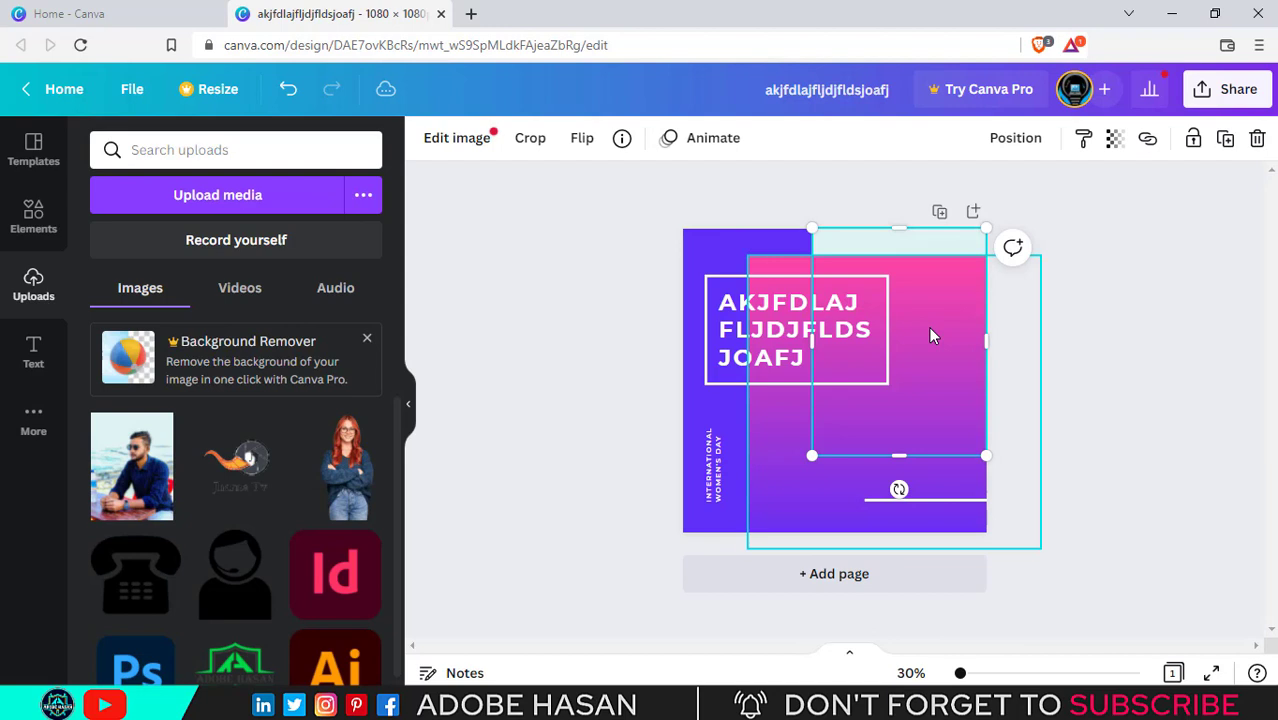
pyautogui.hotkey('ctrl', ']')
pyautogui.hotkey('ctrl', '[')
pyautogui.hotkey('ctrl', ']')
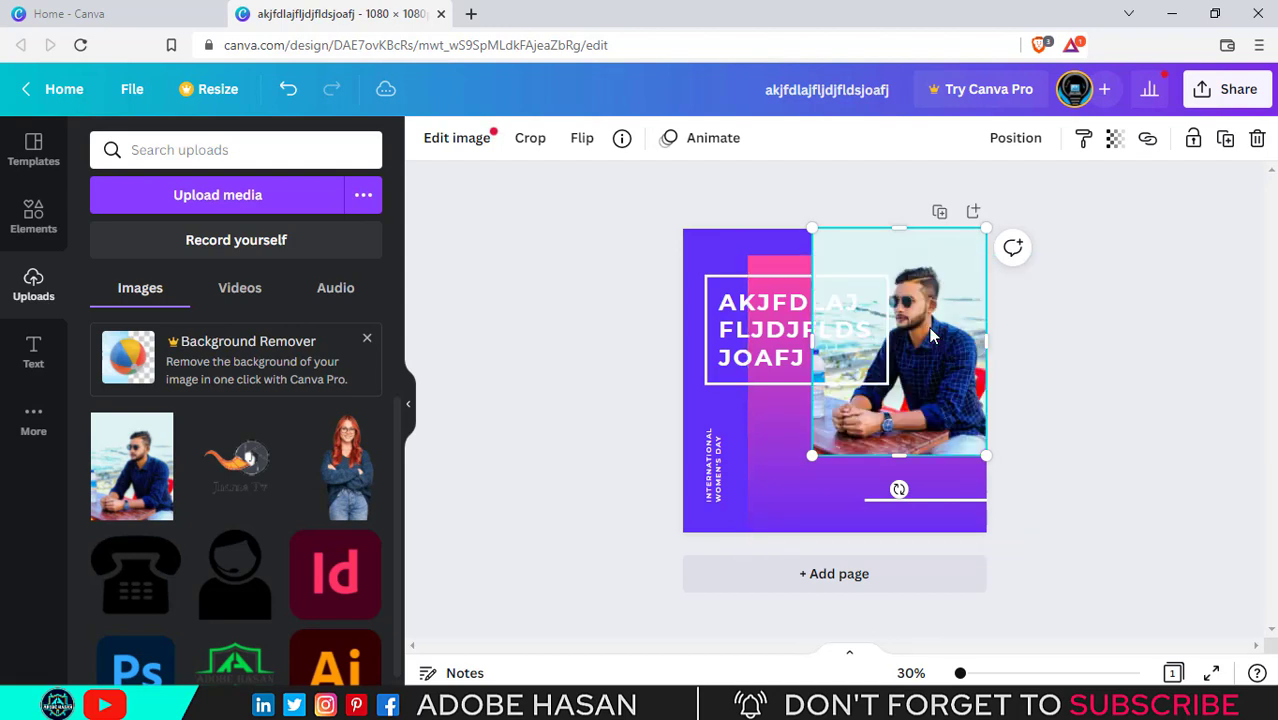
pyautogui.hotkey('ctrl', '[')
pyautogui.hotkey('ctrl', ']')
# Move the man's photo down to align its upper edge with the pink gradient's upper edge and deselect it
pyautogui.moveTo(943, 325); pyautogui.dragTo(943, 343)
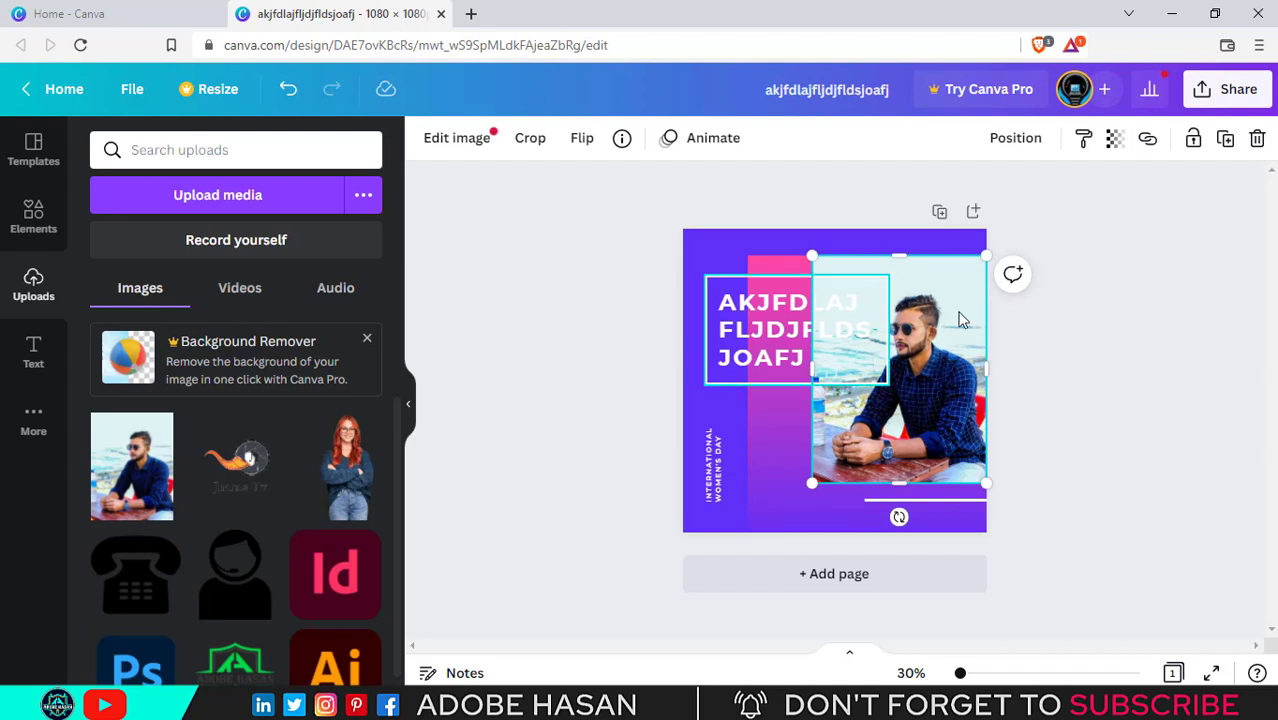
pyautogui.click(792, 444)
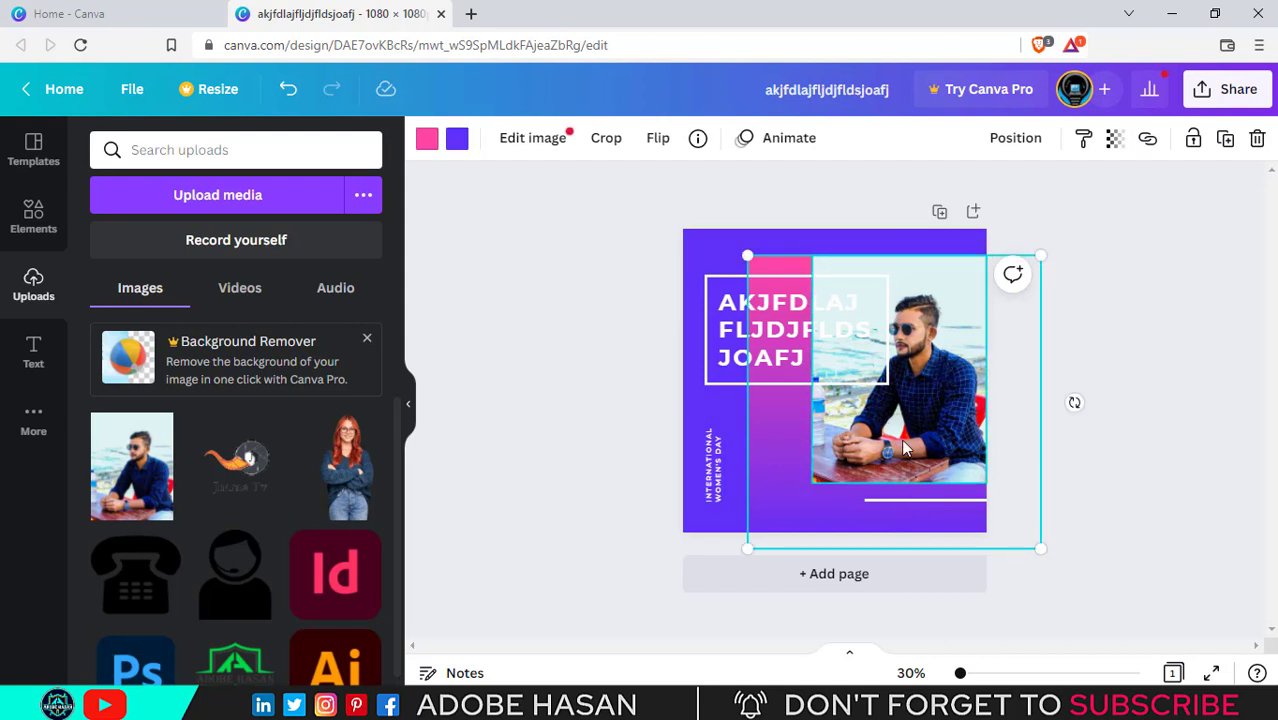
pyautogui.click(1088, 385)
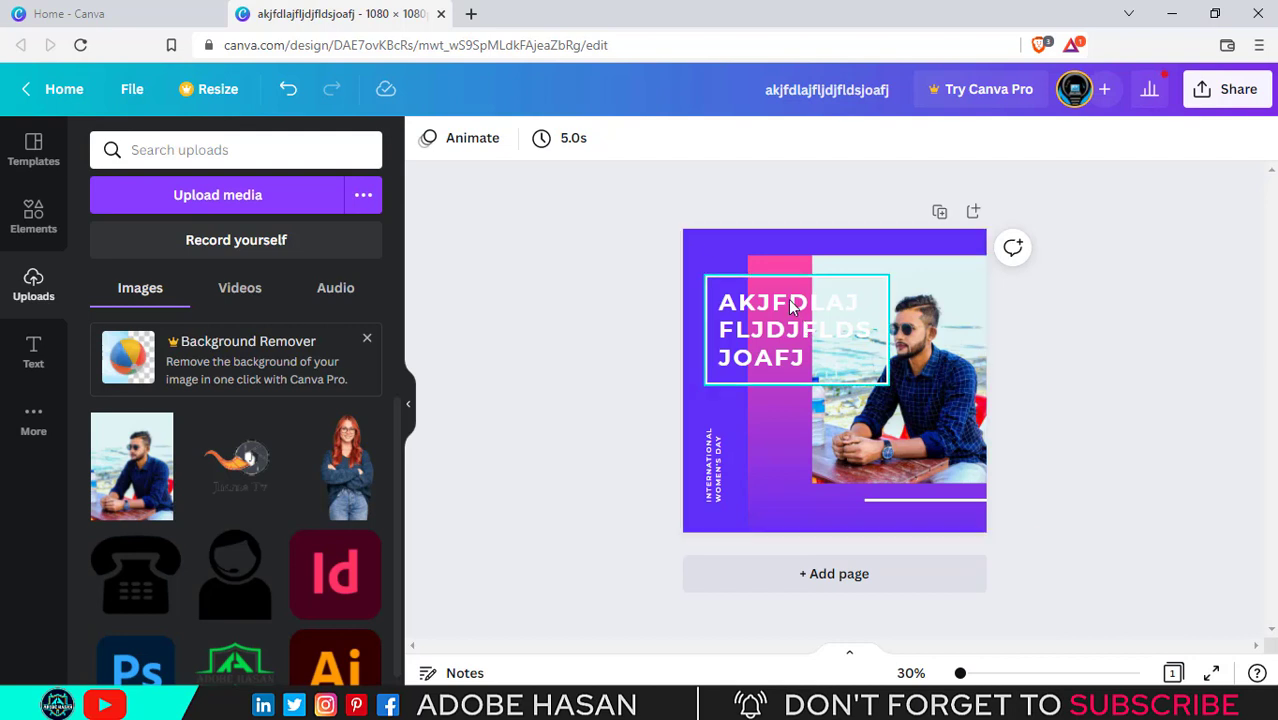
# Delete all template elements, the man's photo and the purple background so the page is blank
pyautogui.moveTo(663, 196); pyautogui.dragTo(977, 460)
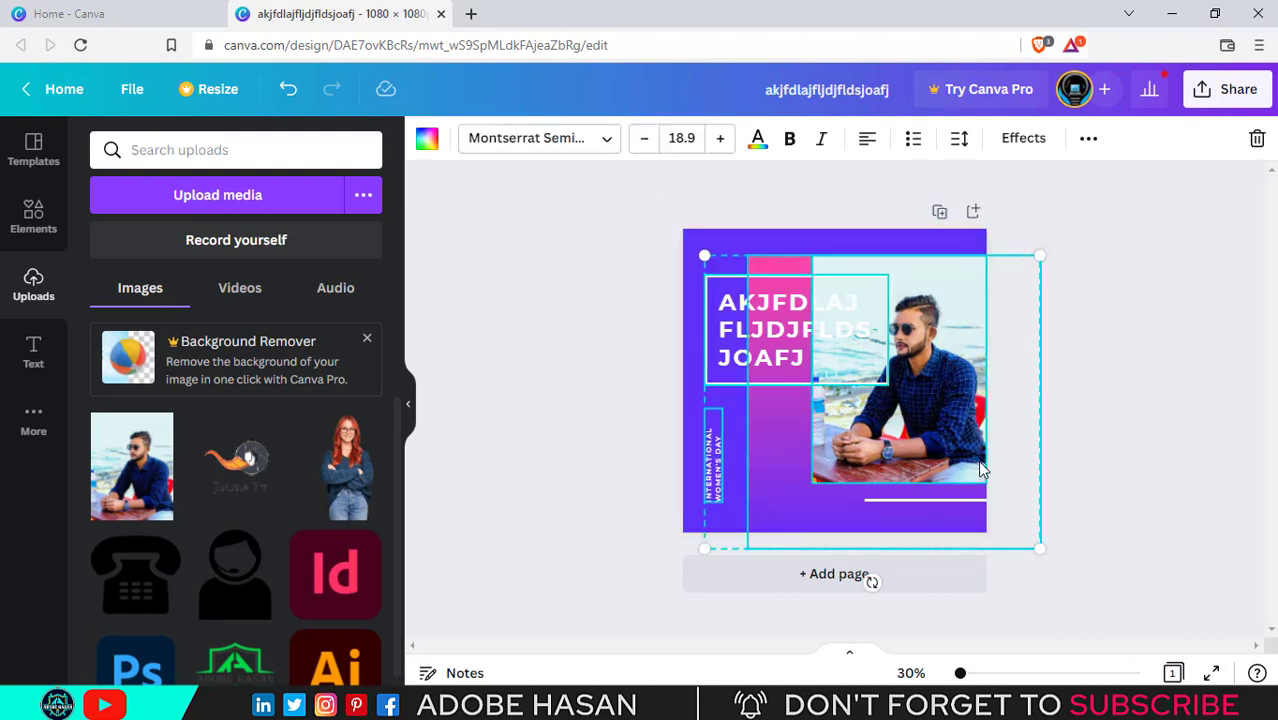
pyautogui.press('Delete')
pyautogui.click(970, 368)
pyautogui.press('Delete')
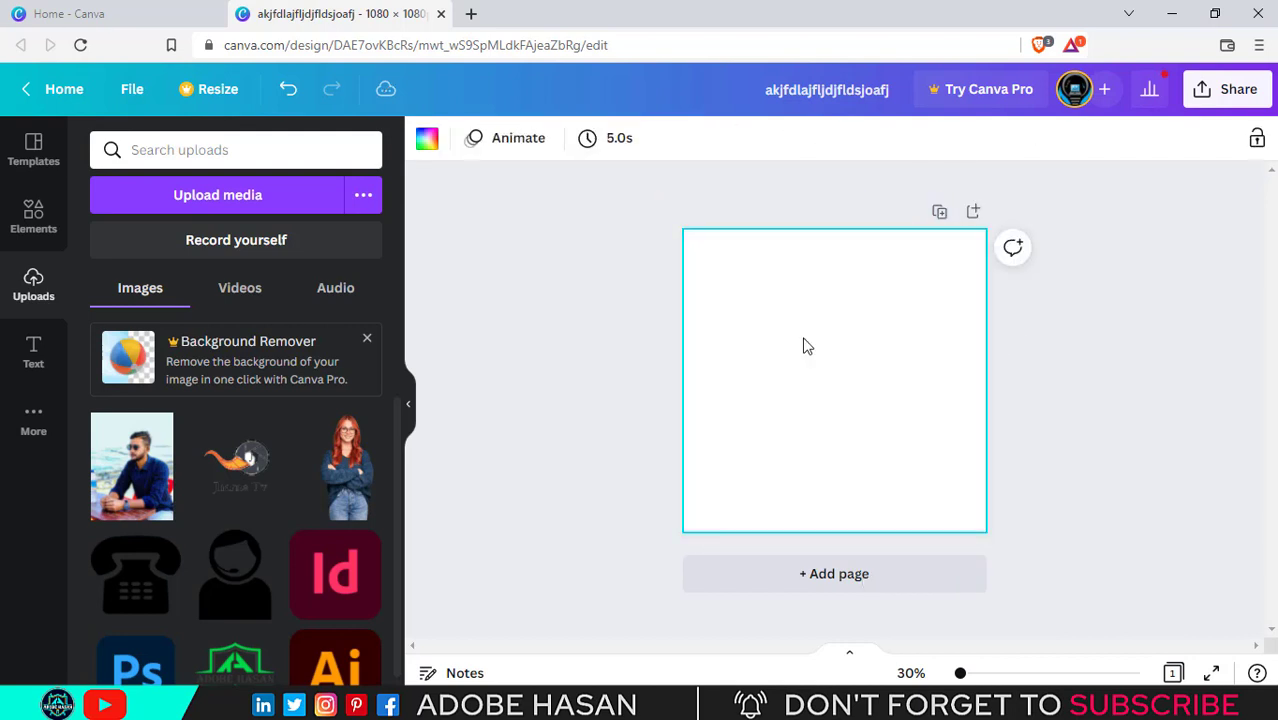
pyautogui.moveTo(739, 300); pyautogui.dragTo(933, 455)
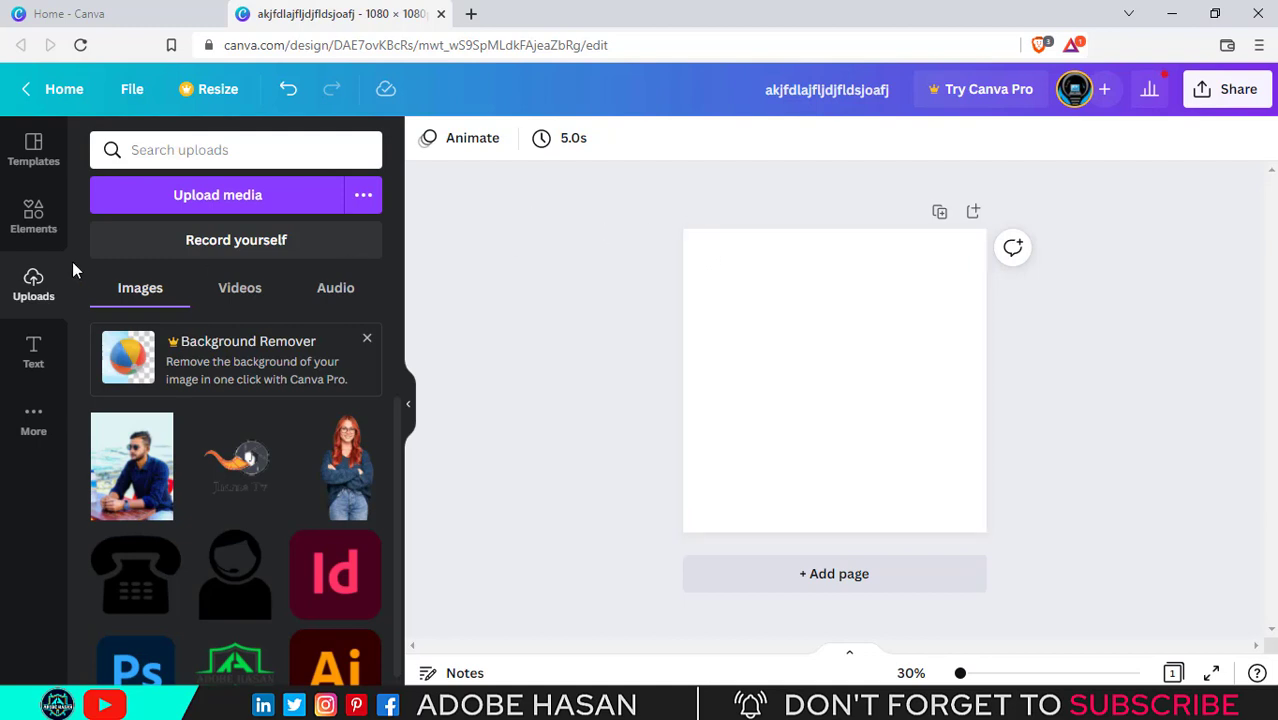
# Add a square shape from the Lines & Shapes elements to the blank page and shift it slightly toward the upper left
pyautogui.click(24, 228)
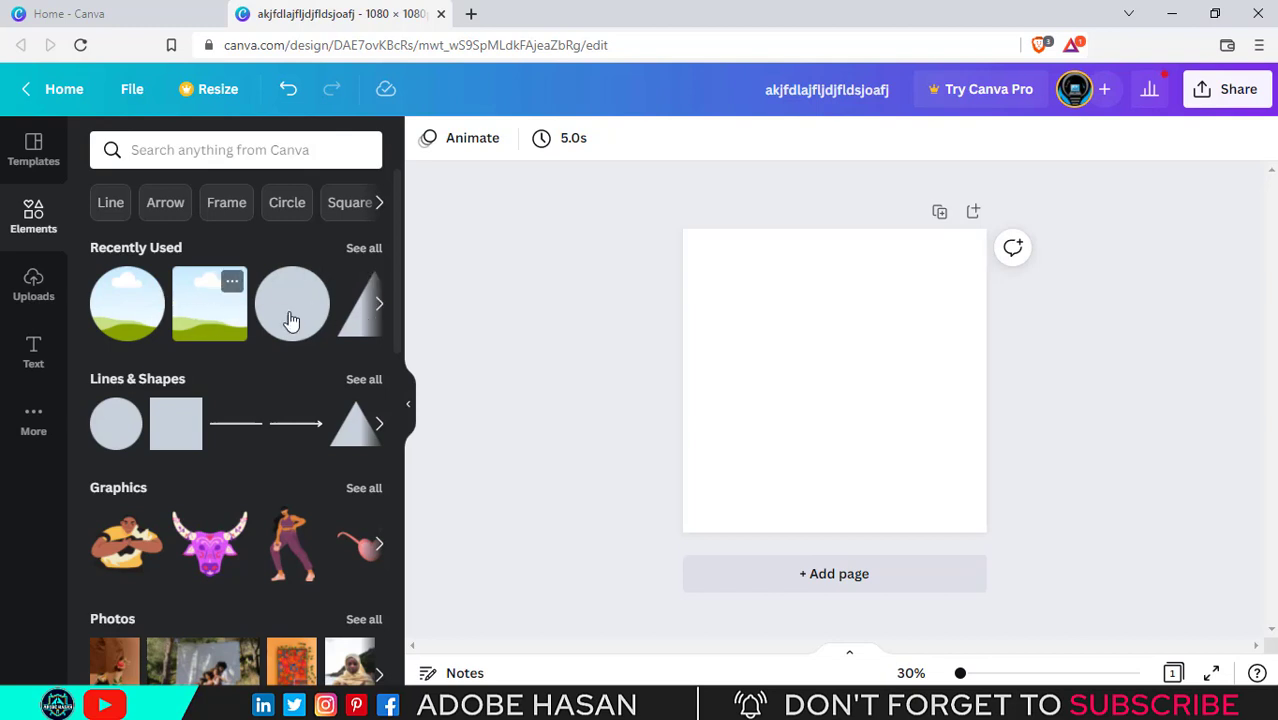
pyautogui.scroll(-1, 230, 320)
pyautogui.scroll(-2, 213, 323)
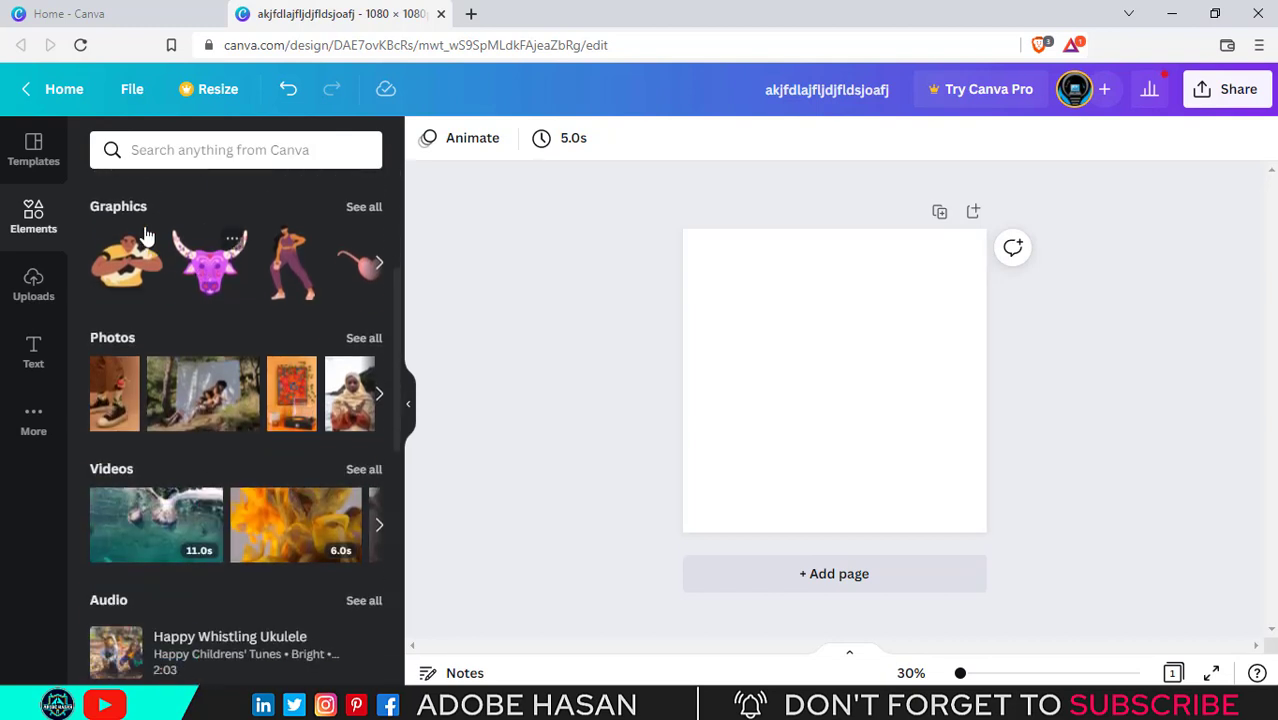
pyautogui.scroll(1, 150, 251)
pyautogui.scroll(1, 338, 268)
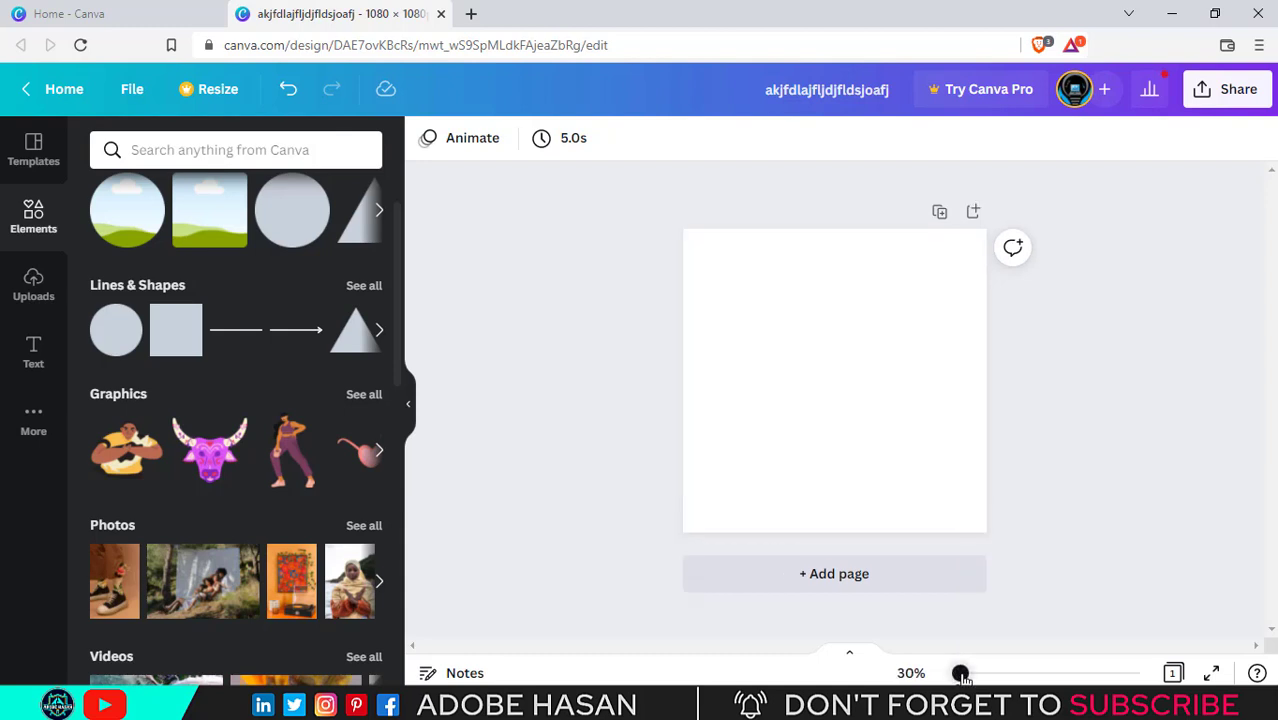
pyautogui.moveTo(960, 675); pyautogui.dragTo(965, 675)
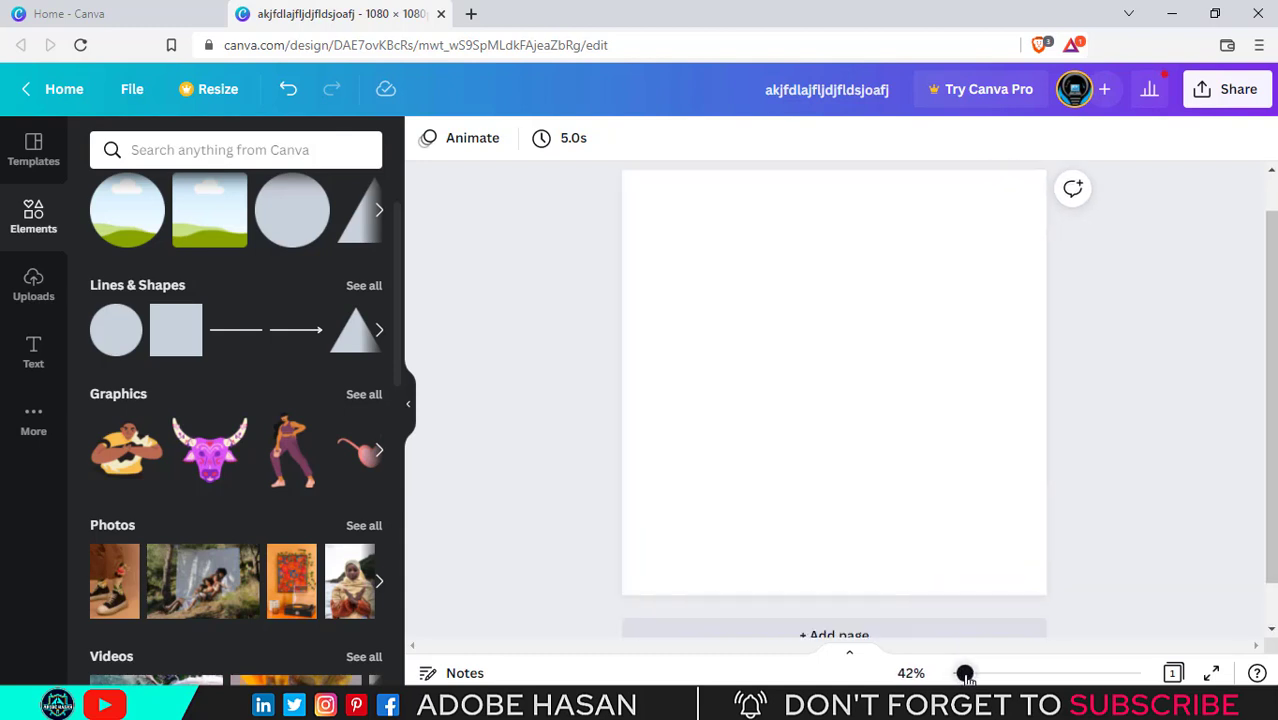
pyautogui.click(171, 348)
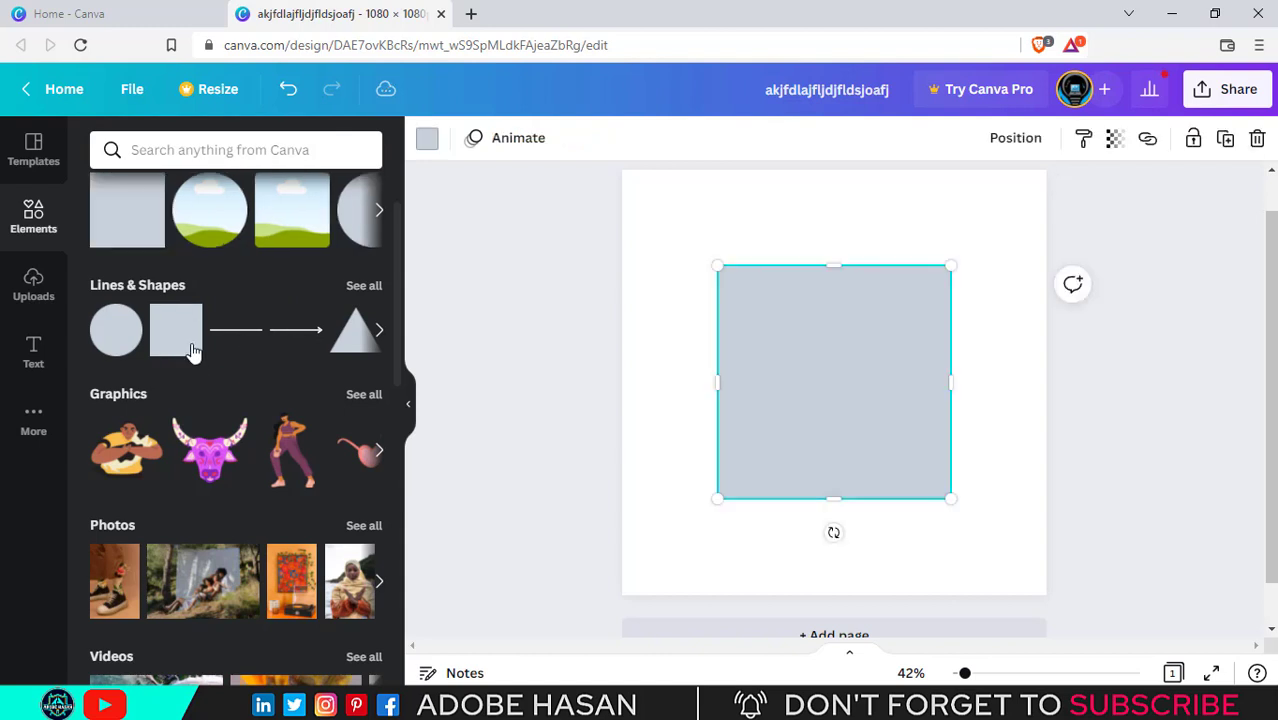
pyautogui.moveTo(841, 375); pyautogui.dragTo(809, 370)
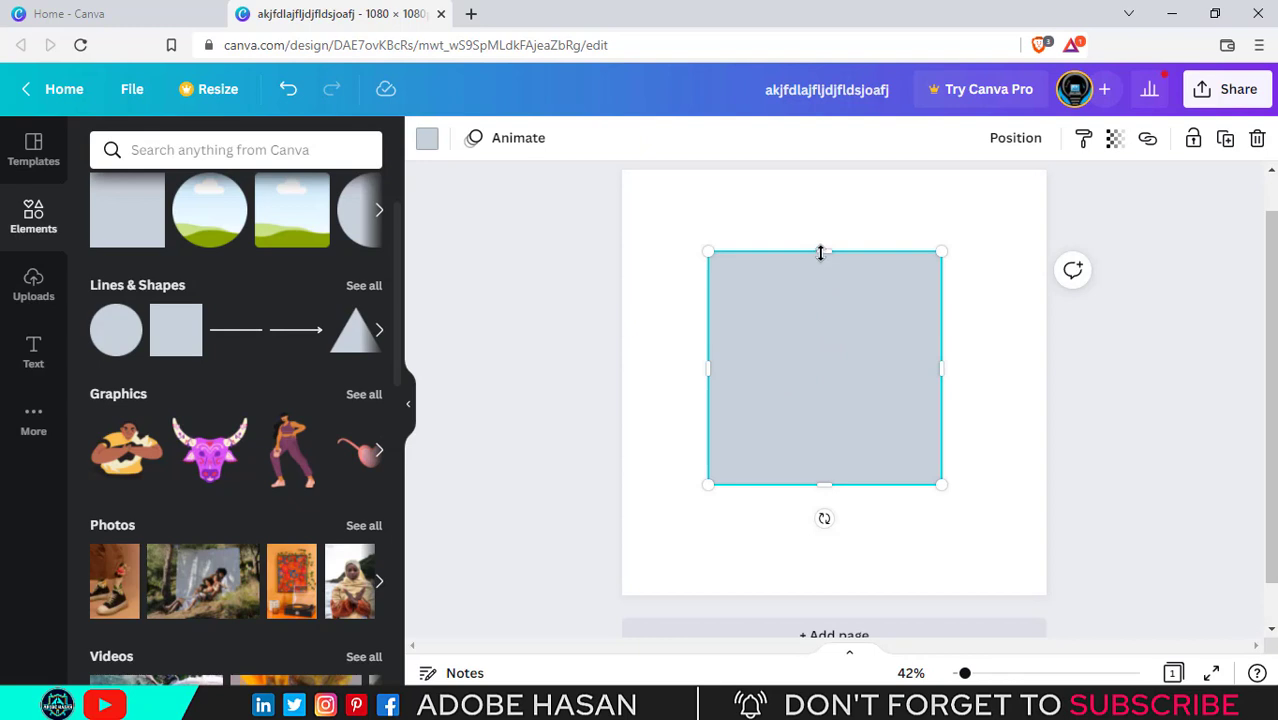
# Stretch the square to 540 px wide and full page height so it covers the page's left half, and deselect it
pyautogui.moveTo(820, 253); pyautogui.dragTo(839, 170)
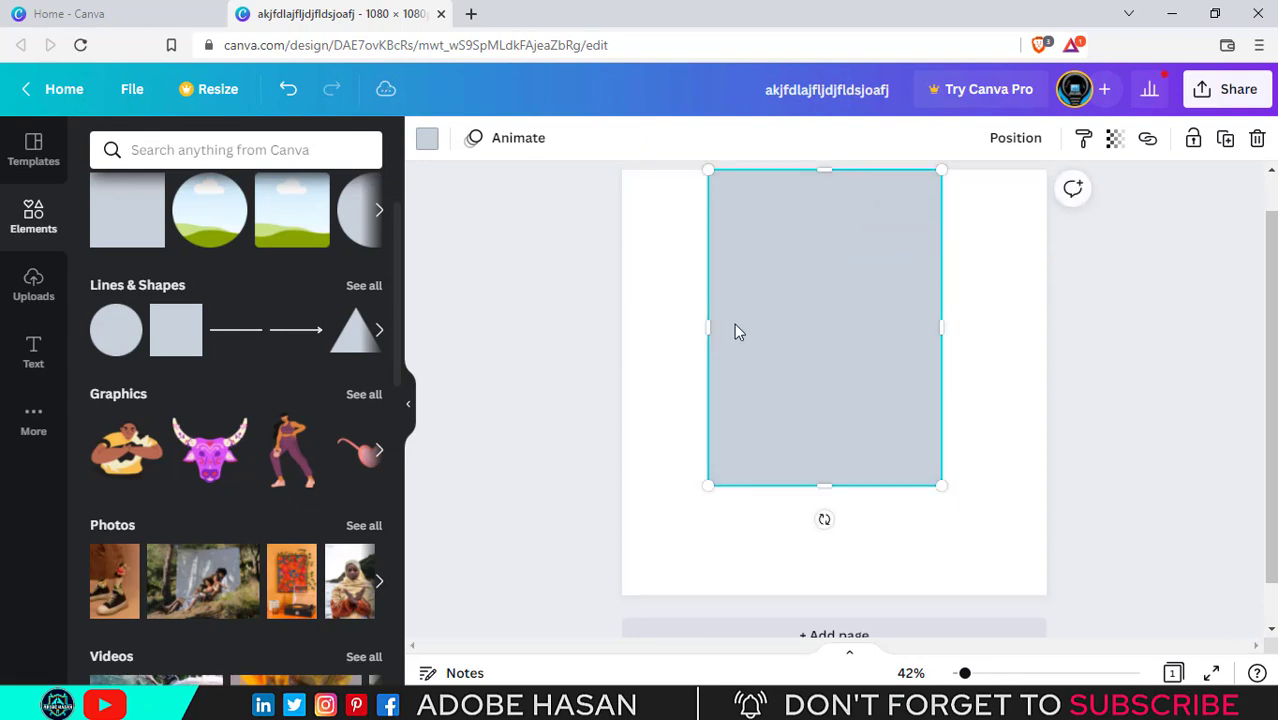
pyautogui.moveTo(707, 322); pyautogui.dragTo(622, 313)
pyautogui.moveTo(940, 317); pyautogui.dragTo(830, 303)
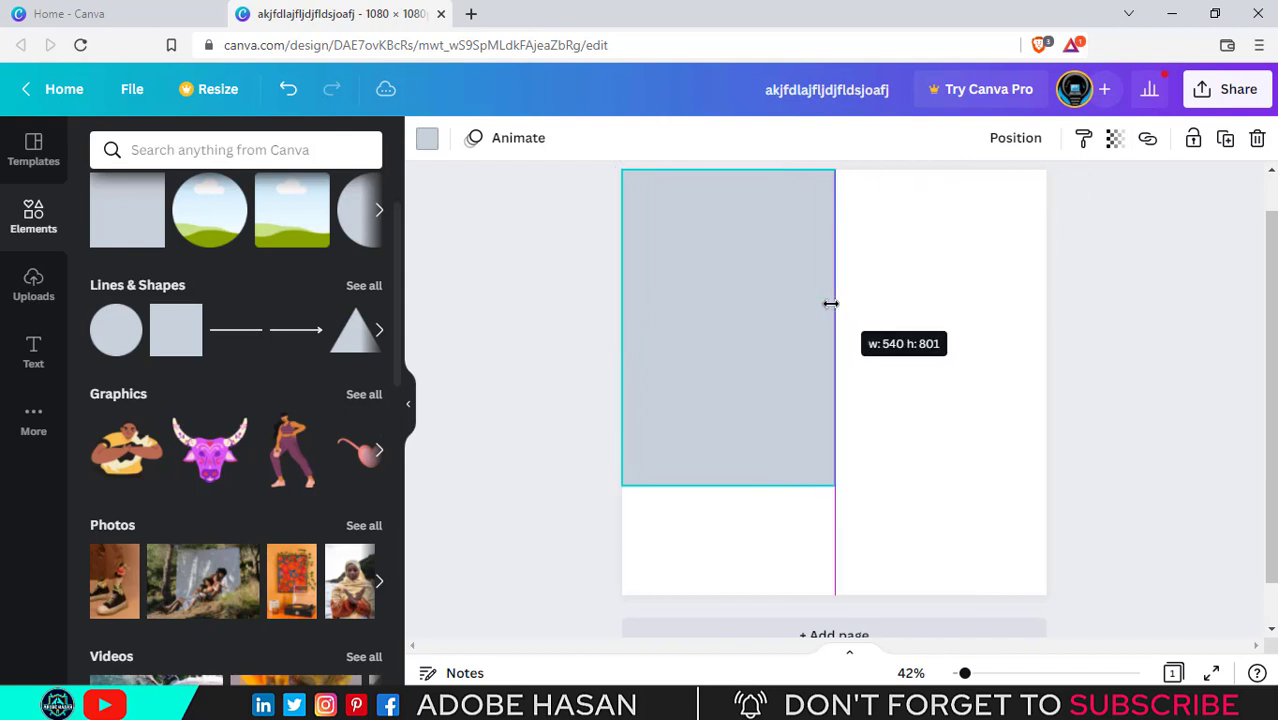
pyautogui.moveTo(830, 303); pyautogui.dragTo(837, 478)
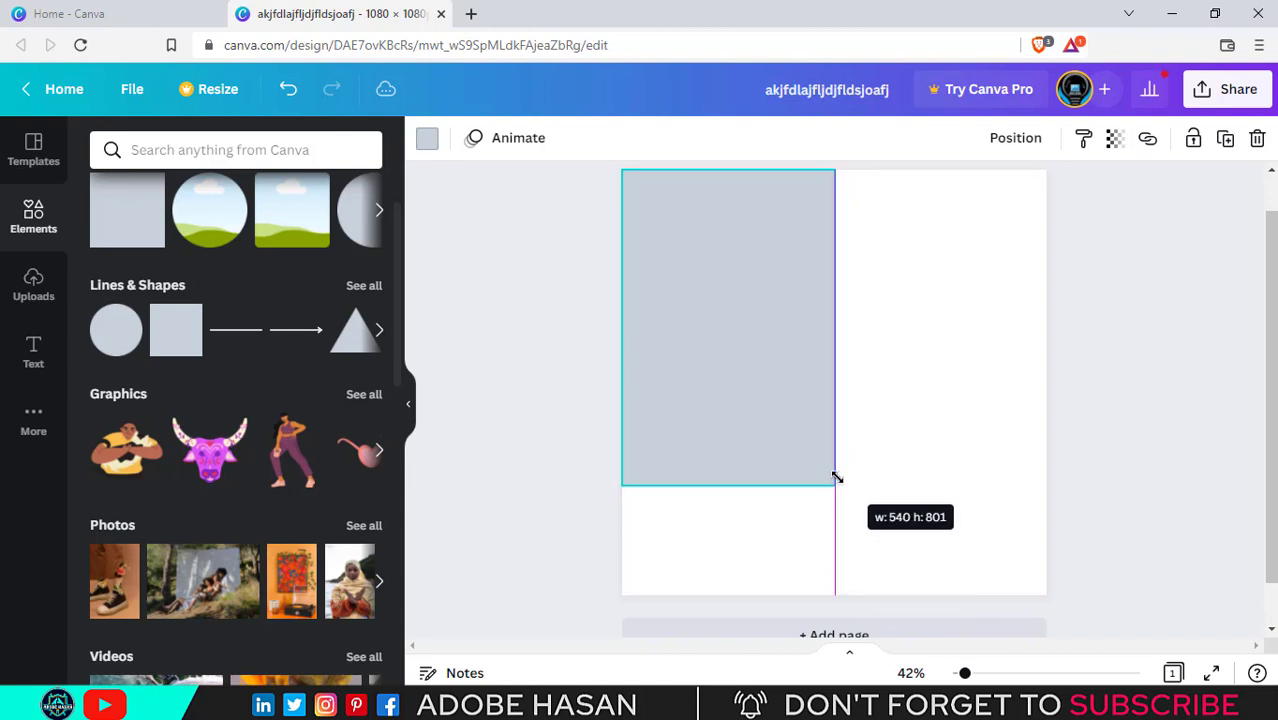
pyautogui.moveTo(837, 478); pyautogui.dragTo(822, 486)
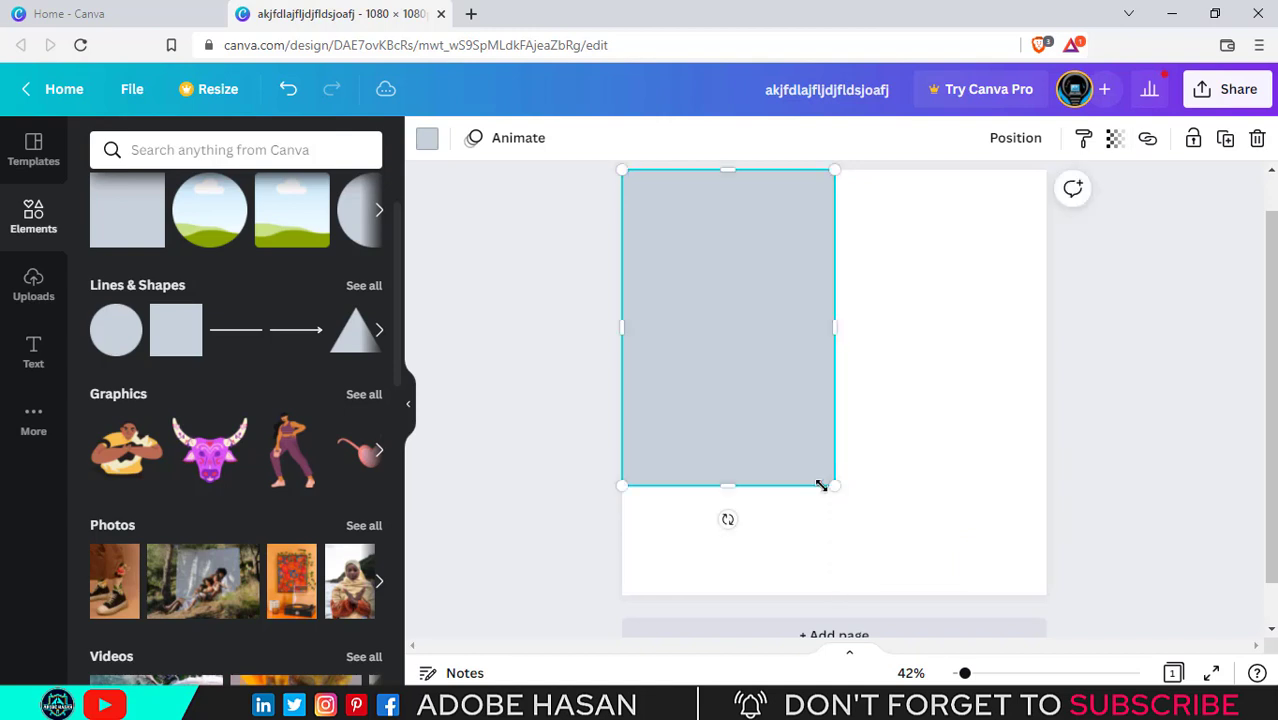
pyautogui.moveTo(729, 488); pyautogui.dragTo(727, 588)
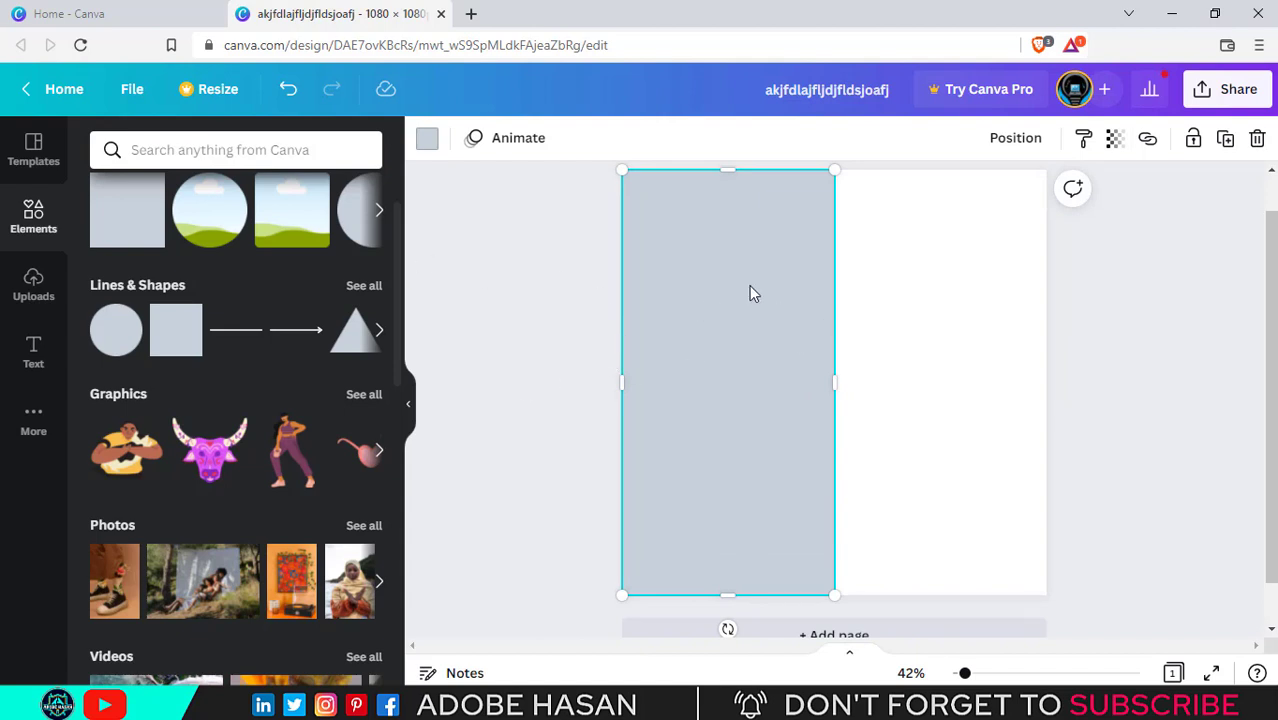
pyautogui.click(934, 286)
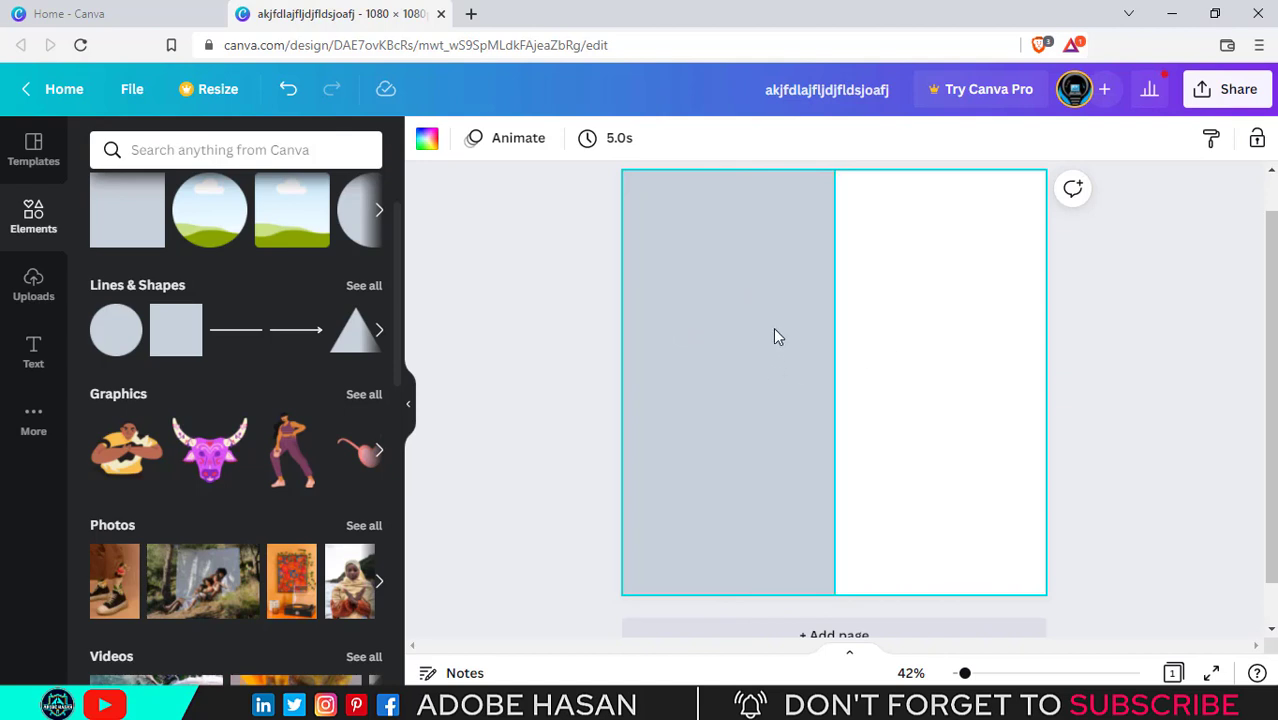
pyautogui.click(1174, 295)
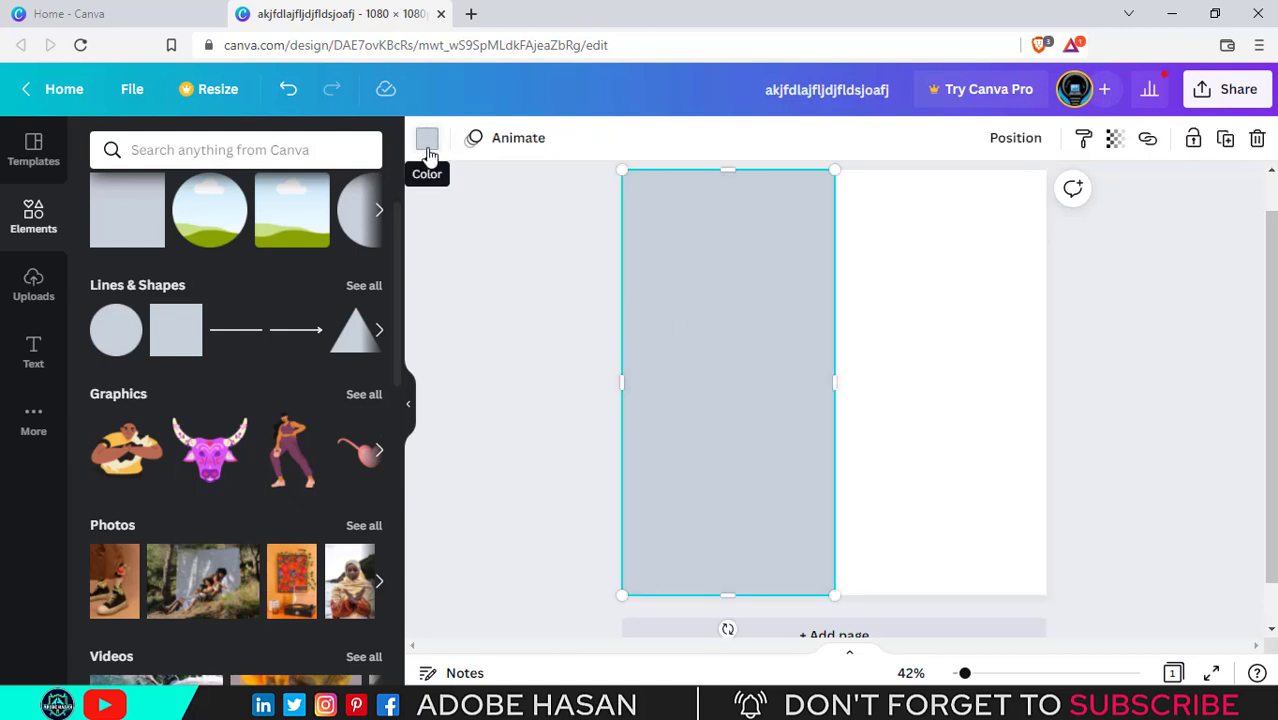
pyautogui.click(1078, 232)
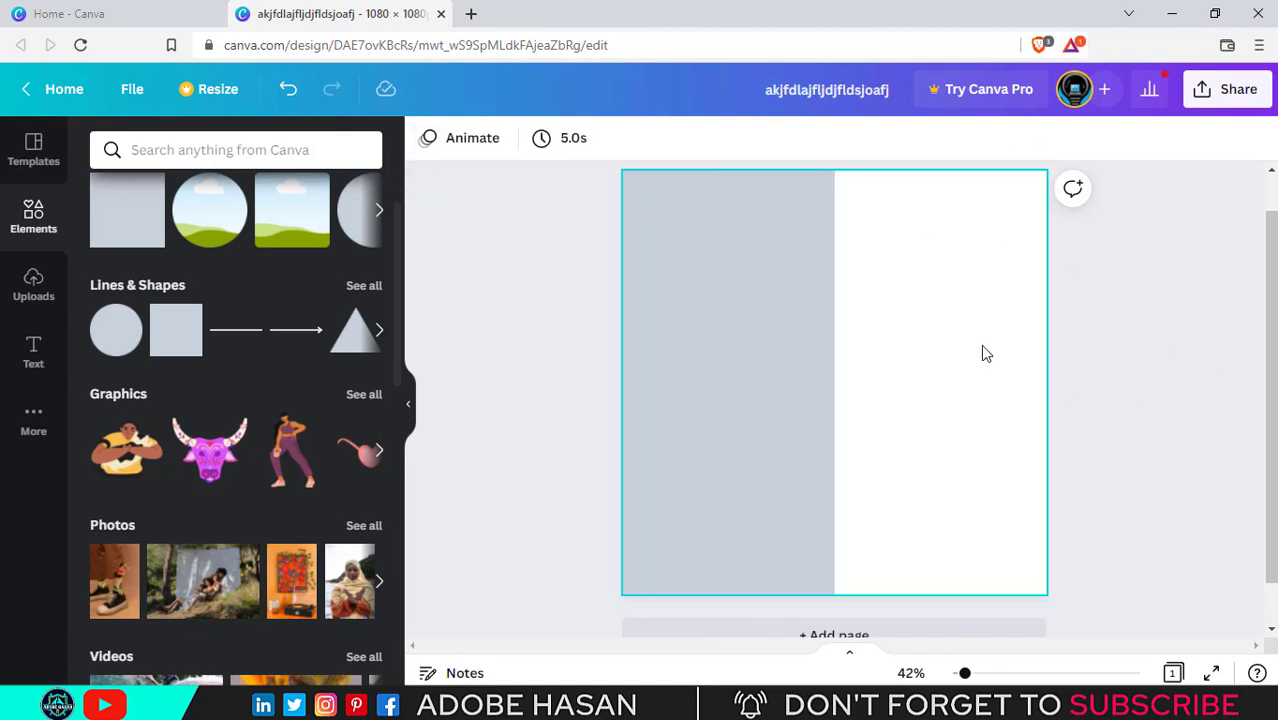
pyautogui.click(982, 350)
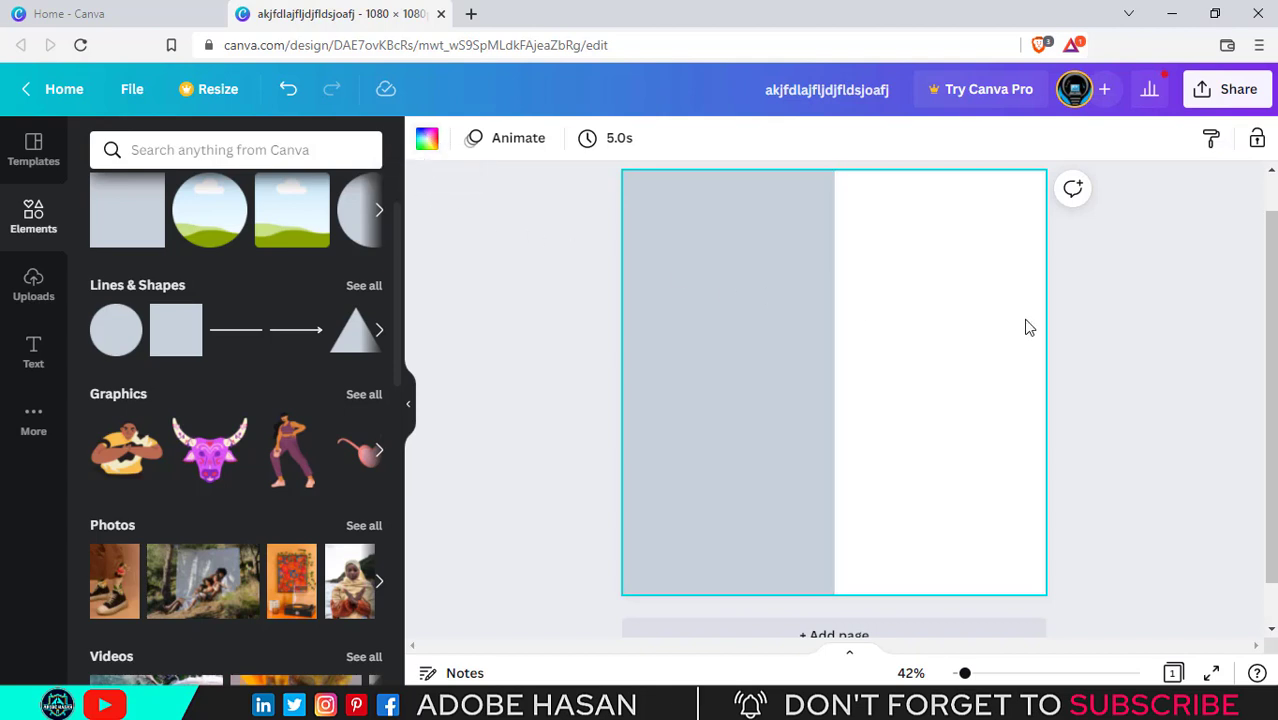
pyautogui.click(1068, 306)
# Set the page background to the dark gray from the default colors
pyautogui.click(958, 331)
pyautogui.click(427, 148)
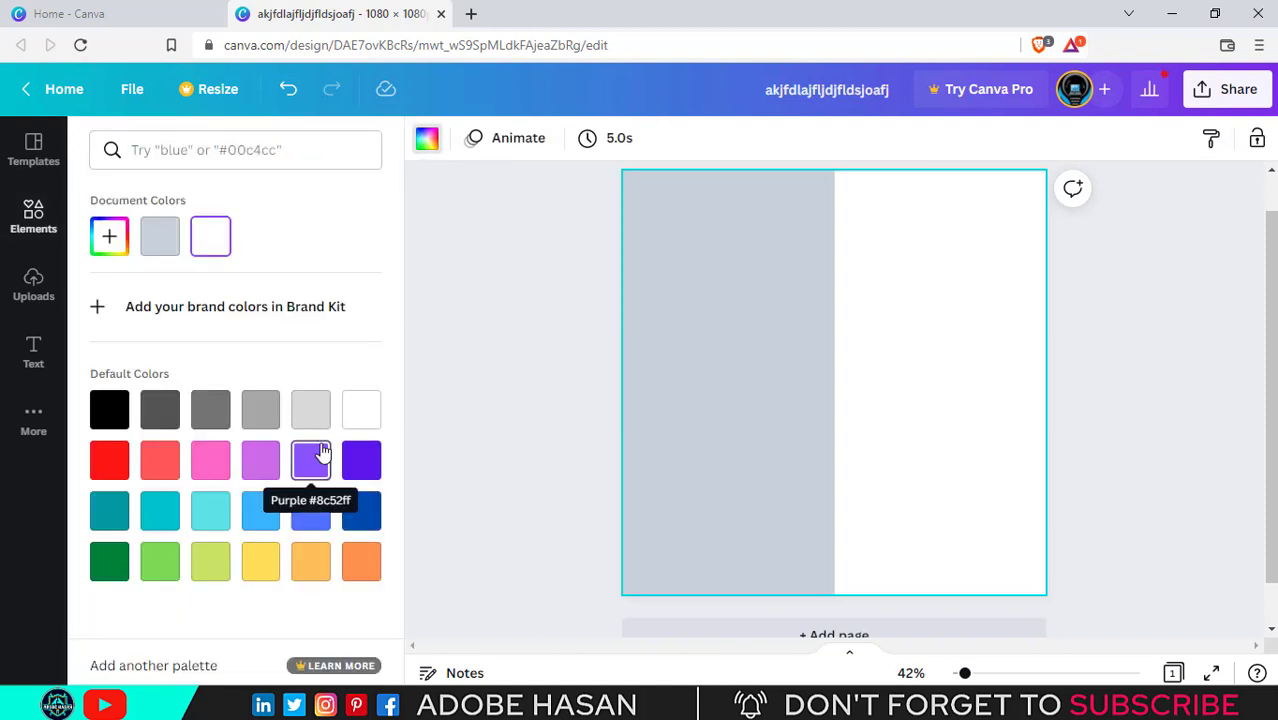
pyautogui.click(109, 236)
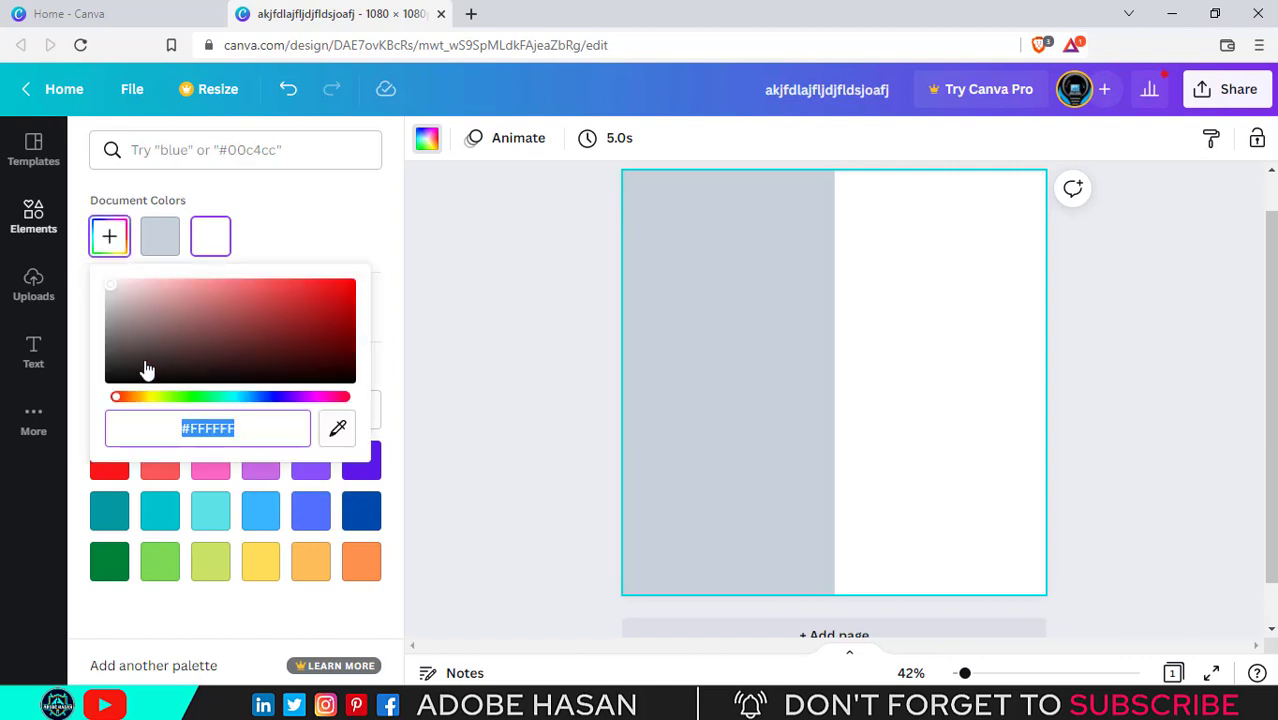
pyautogui.click(270, 226)
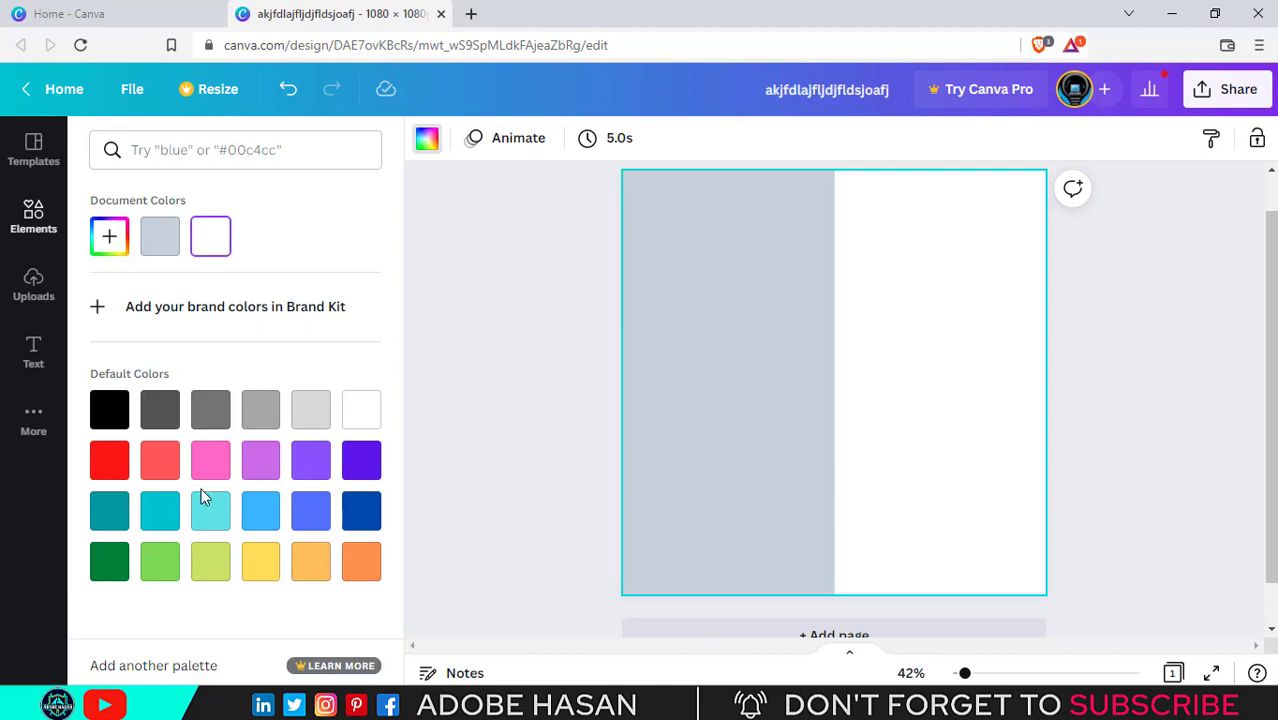
pyautogui.click(160, 416)
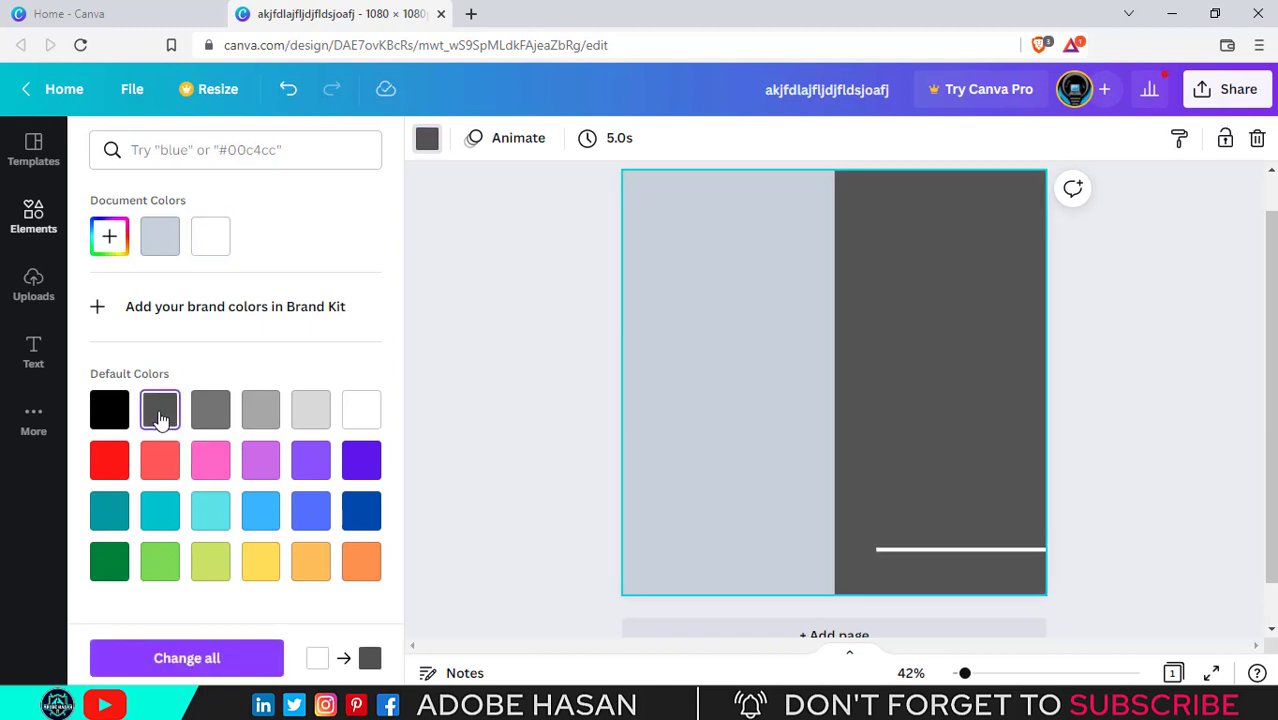
# Delete the leftover white line near the page's lower right corner
pyautogui.click(972, 549)
pyautogui.press('Escape')
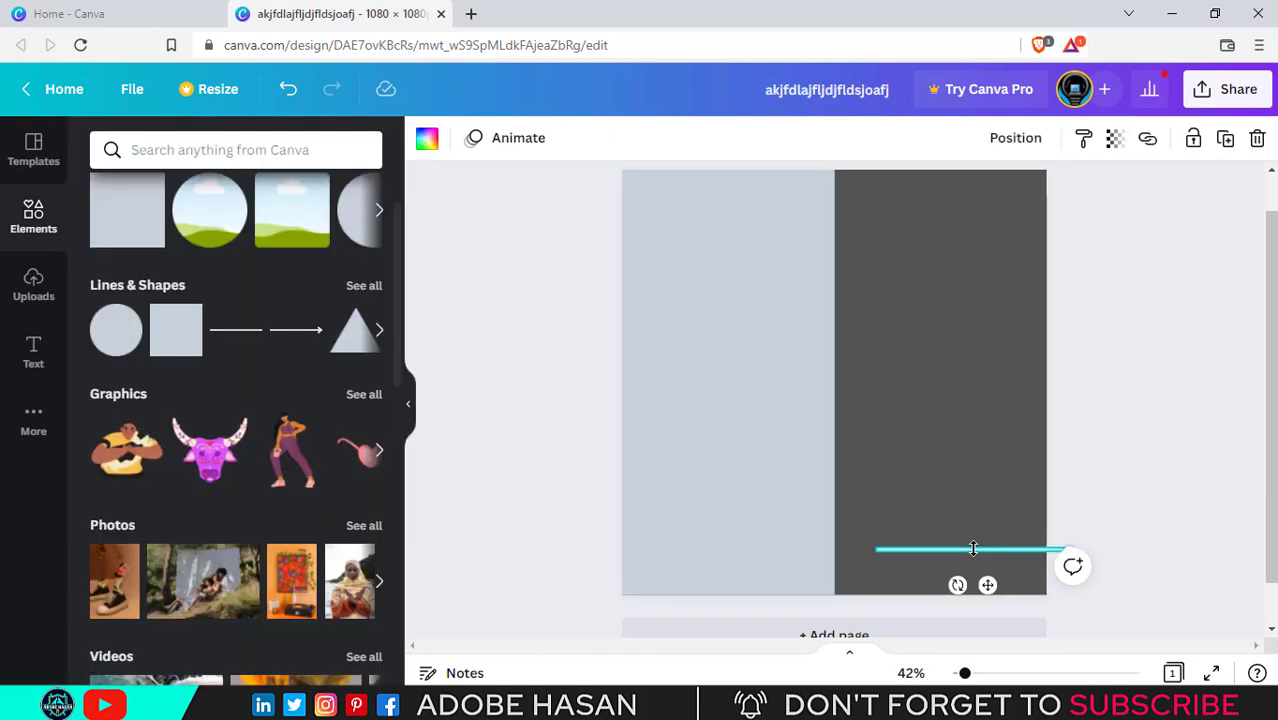
pyautogui.press('Escape')
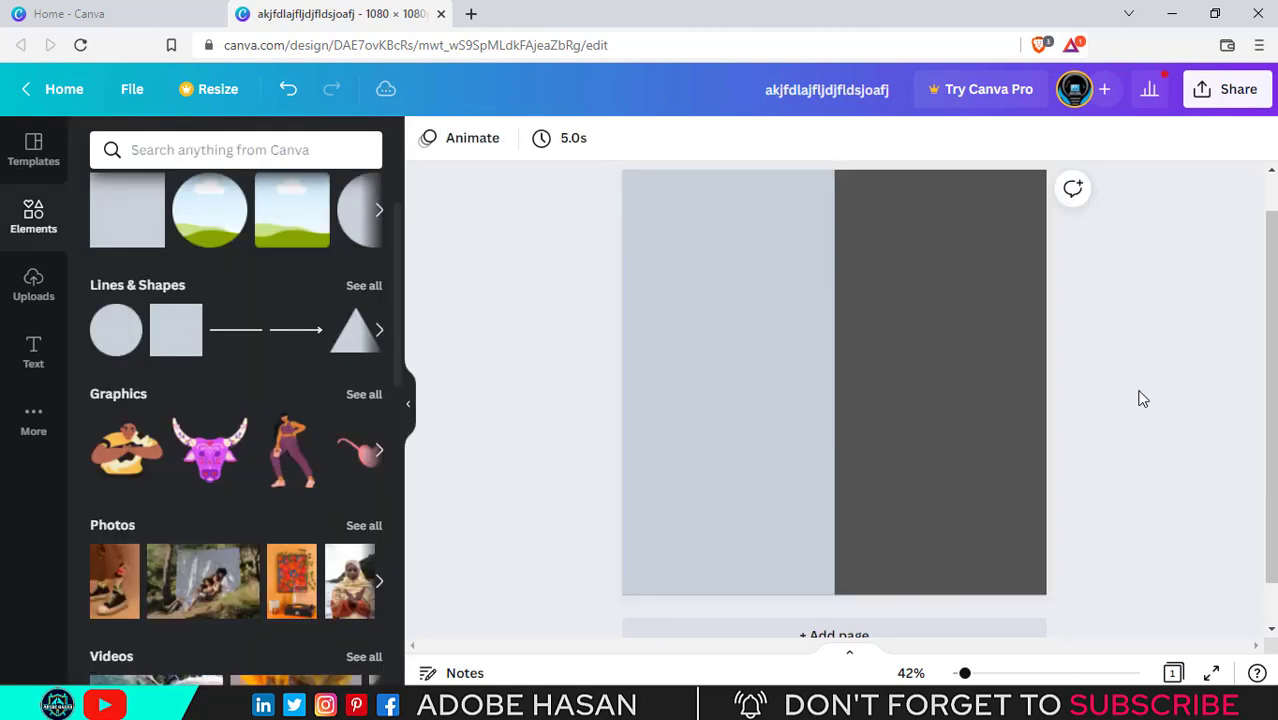
# Recolor the rectangle on the page's left half coral red and adjust its custom color to #FF6666
pyautogui.click(786, 364)
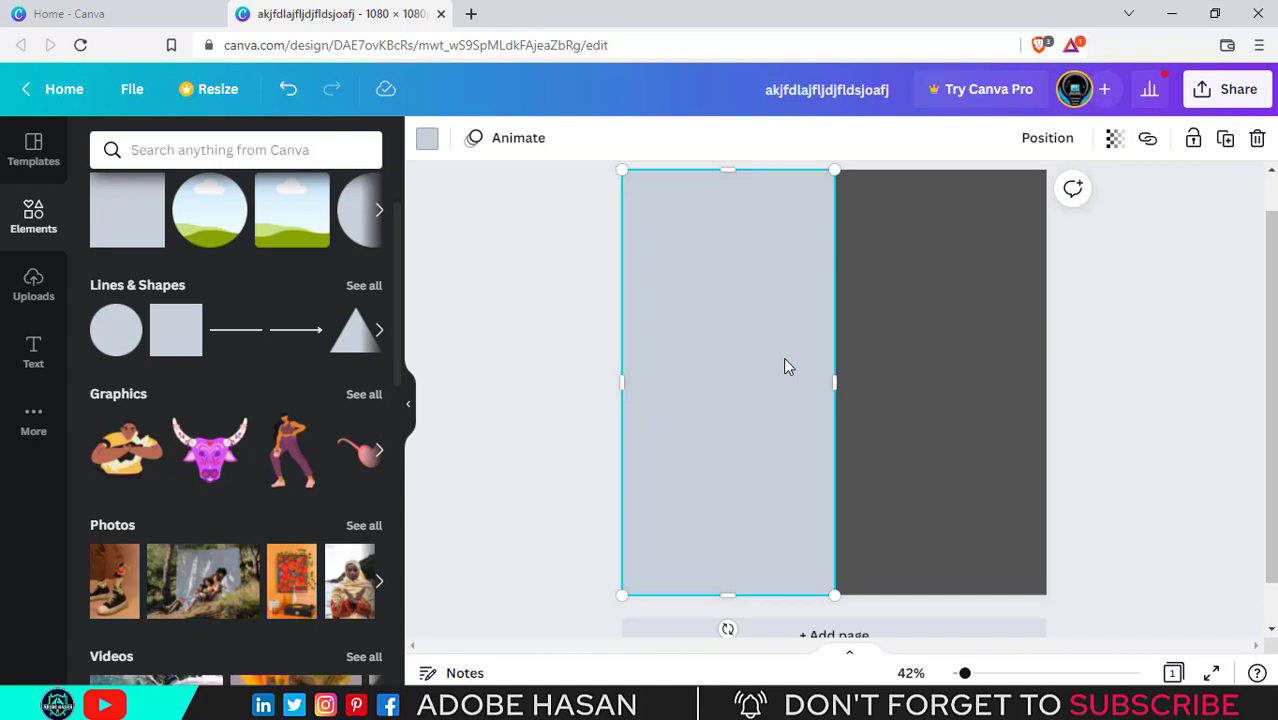
pyautogui.click(427, 142)
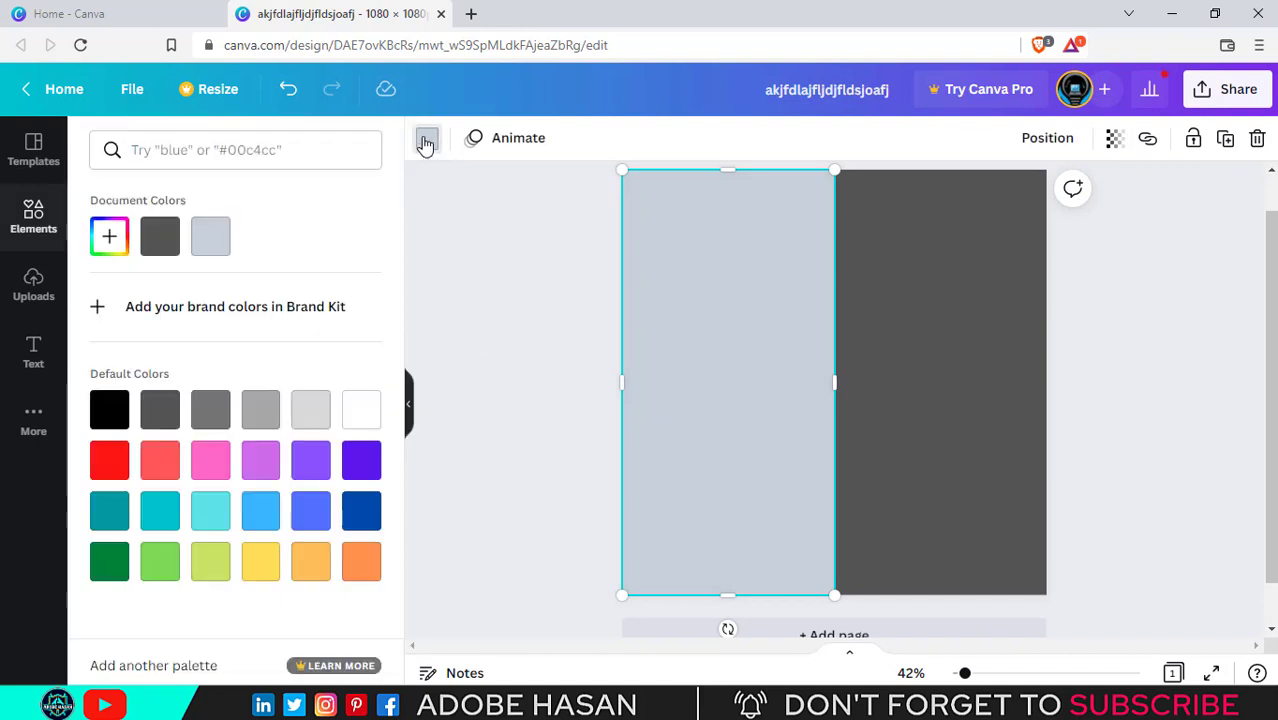
pyautogui.click(160, 459)
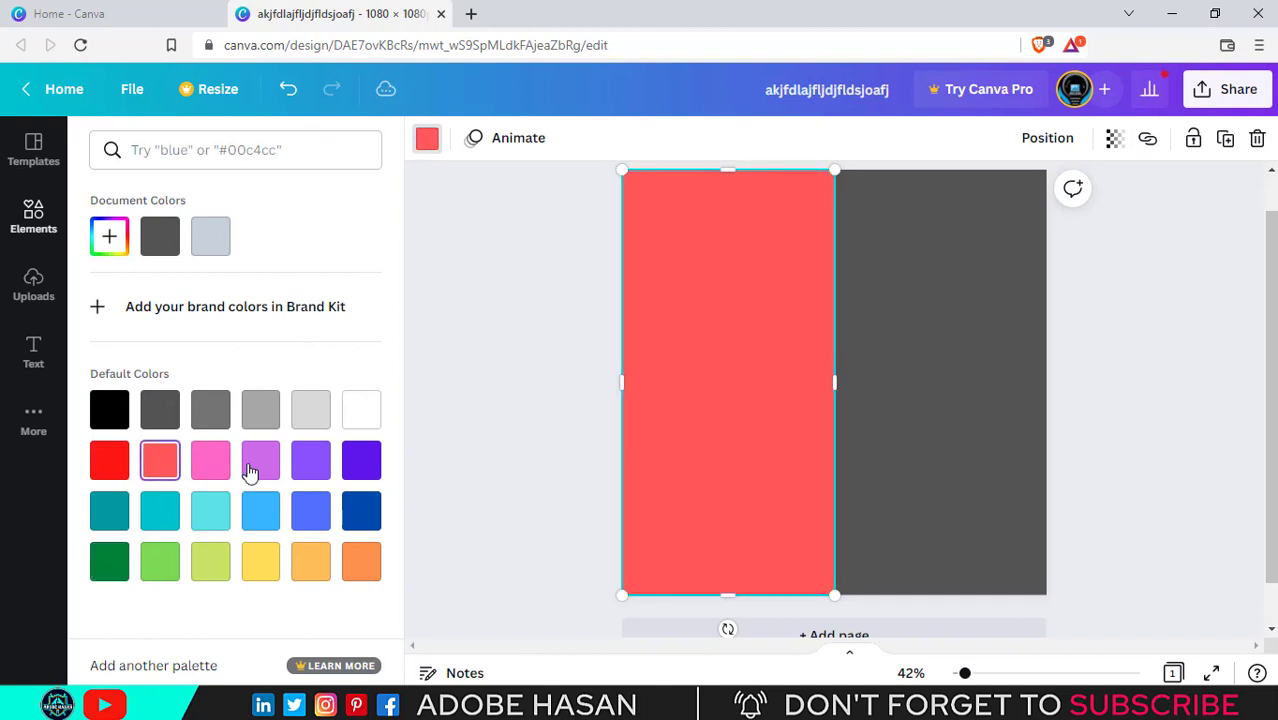
pyautogui.click(108, 237)
pyautogui.moveTo(195, 318); pyautogui.dragTo(255, 285)
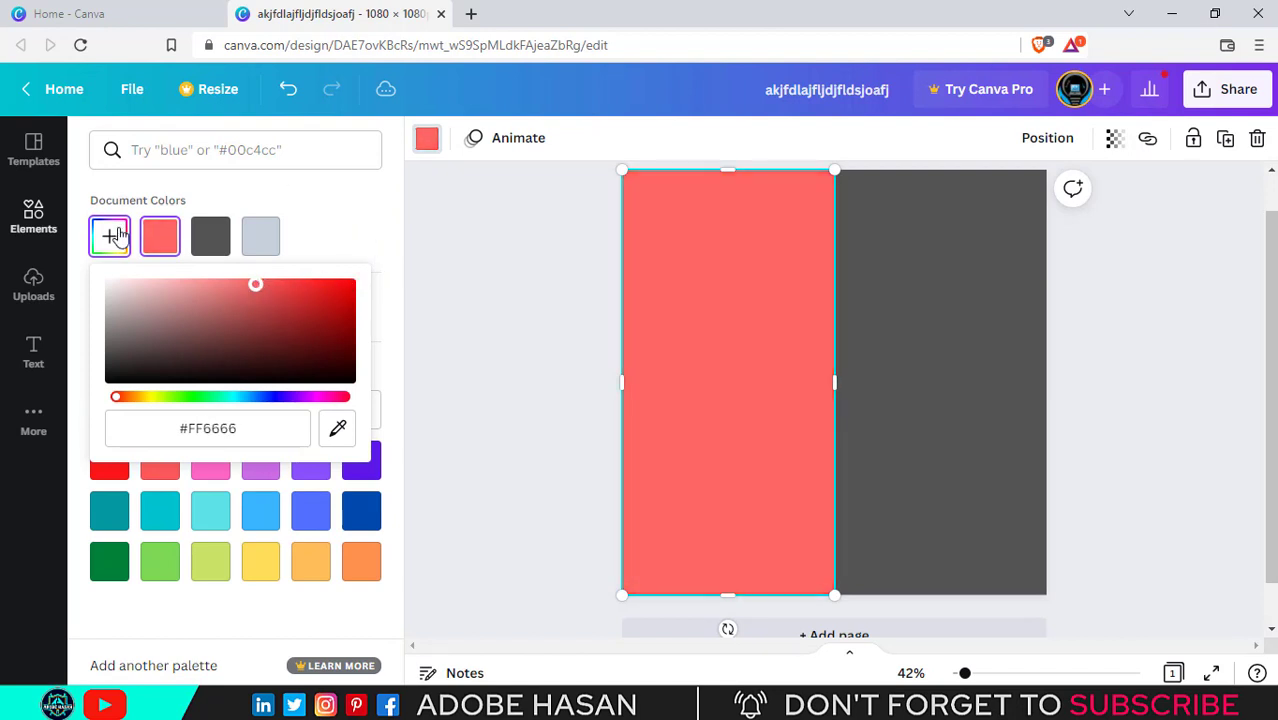
pyautogui.click(407, 210)
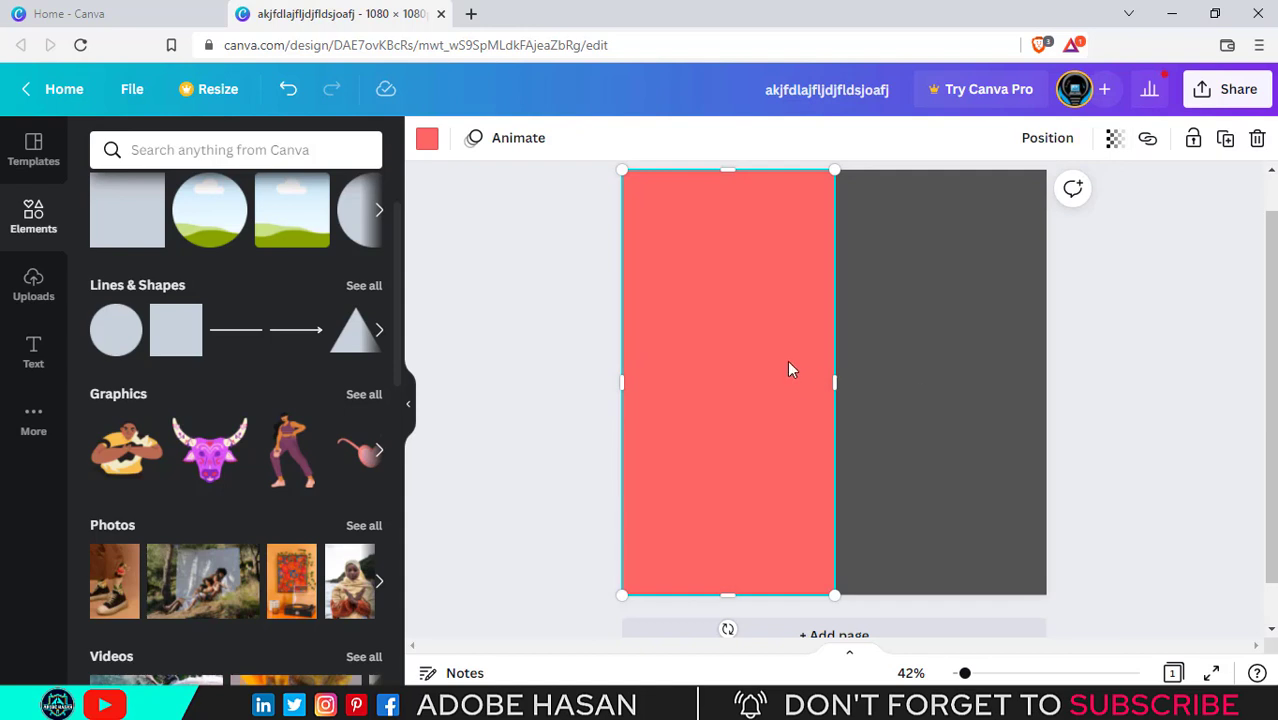
# Delete the coral red rectangle and set the page background back to white
pyautogui.press('Delete')
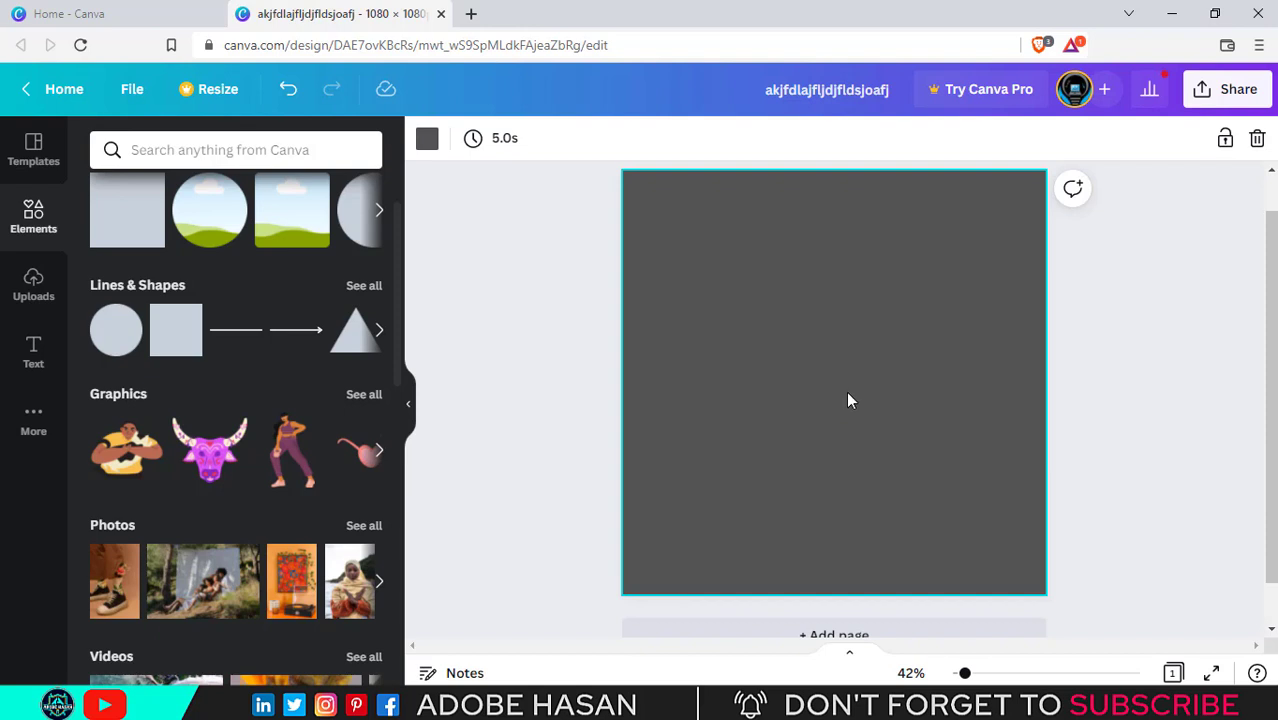
pyautogui.click(429, 140)
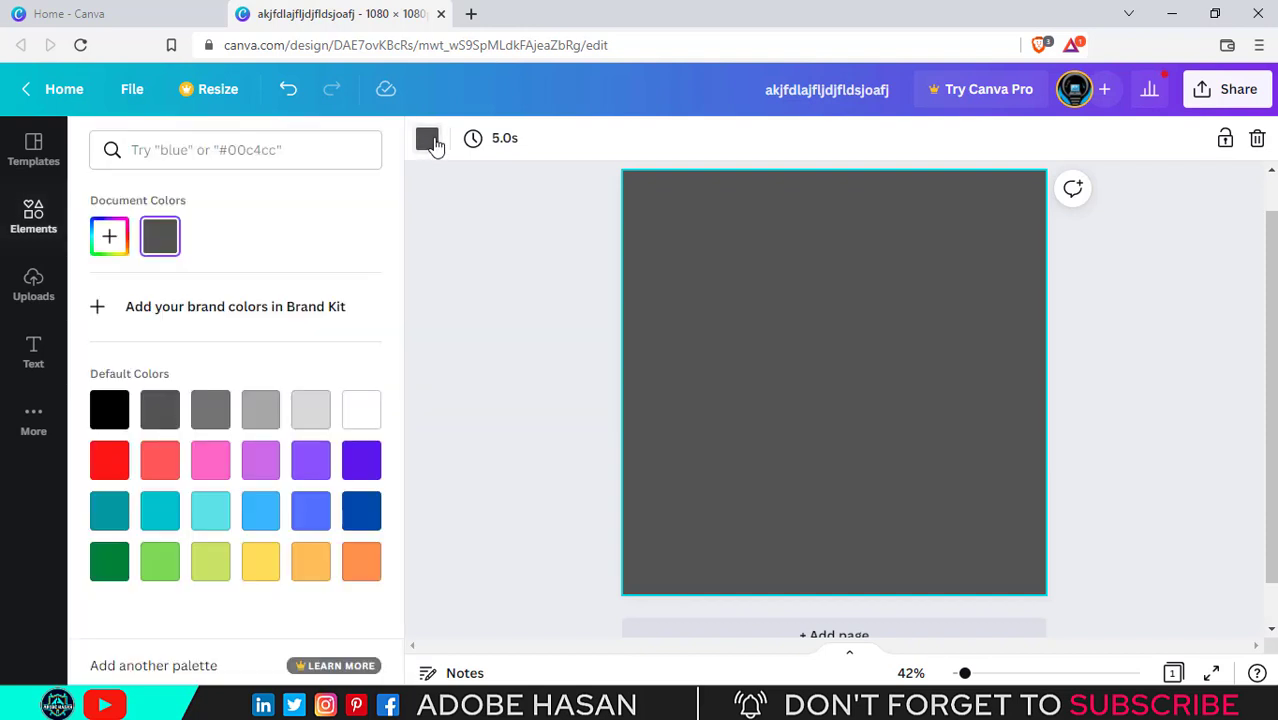
pyautogui.click(364, 414)
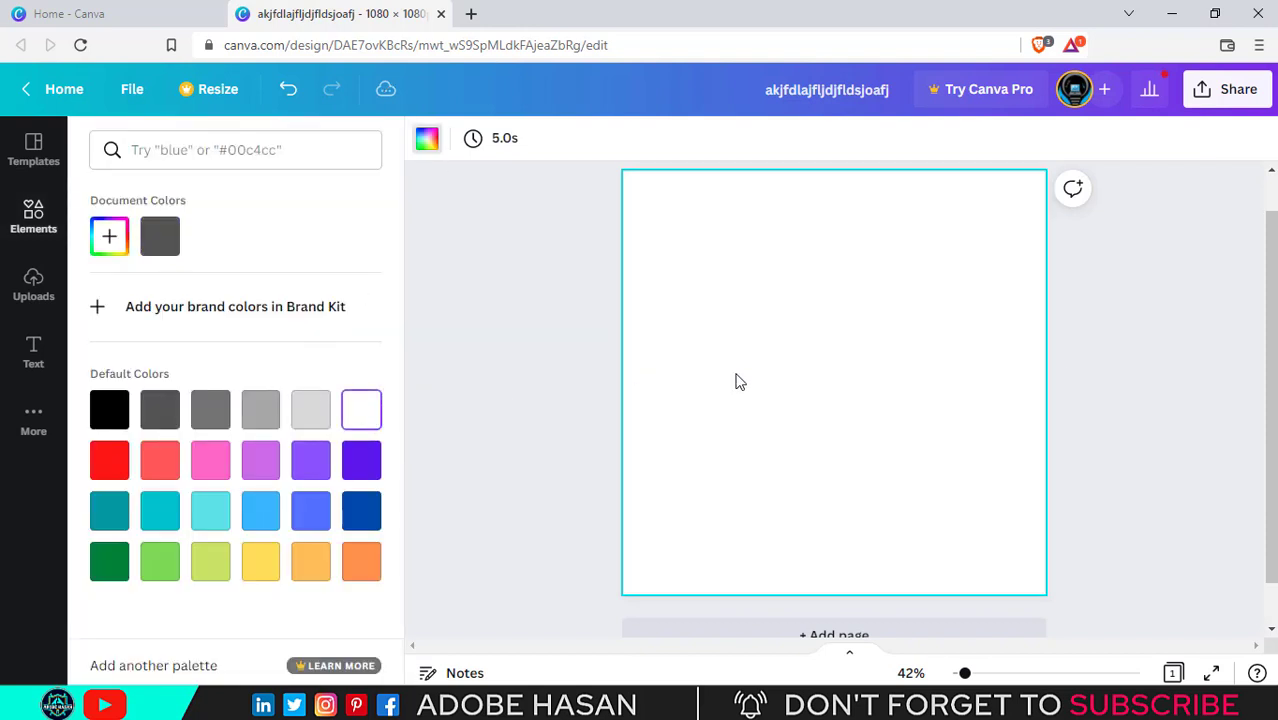
pyautogui.click(1125, 376)
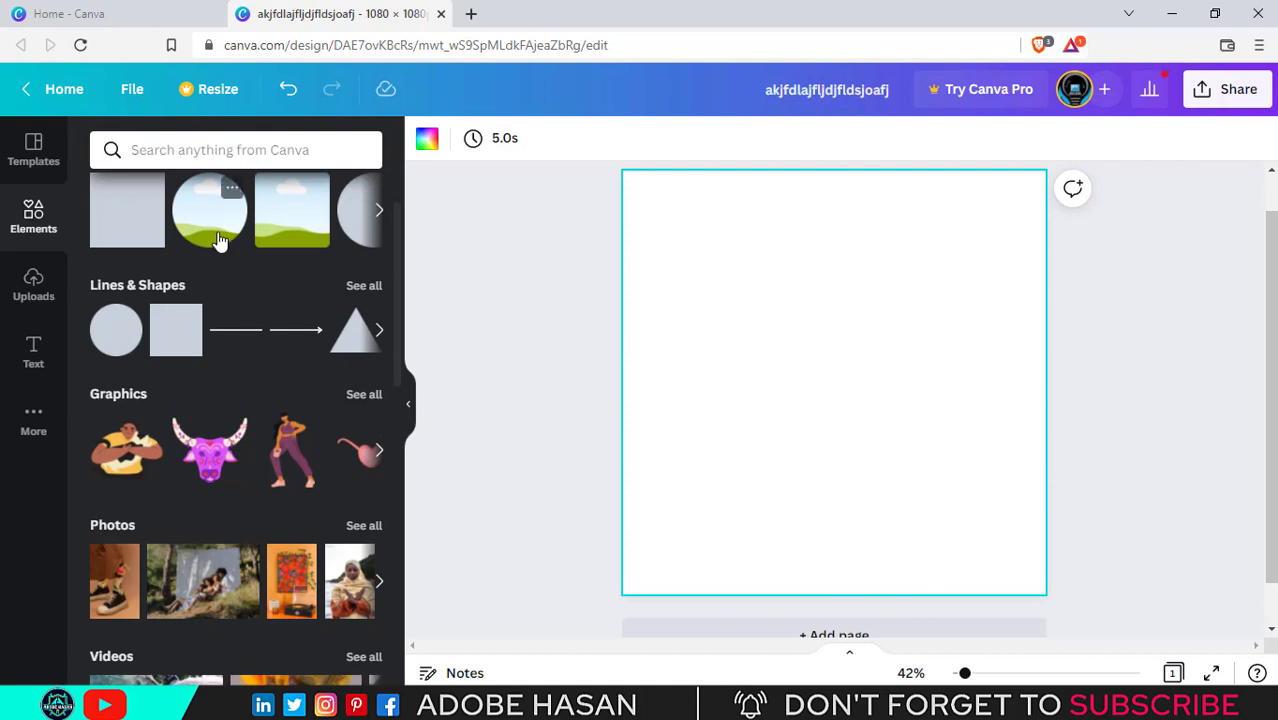
# Add a circle from the Lines & Shapes elements and move it slightly toward the lower right of the page
pyautogui.scroll(2, 235, 301)
pyautogui.scroll(-2, 132, 450)
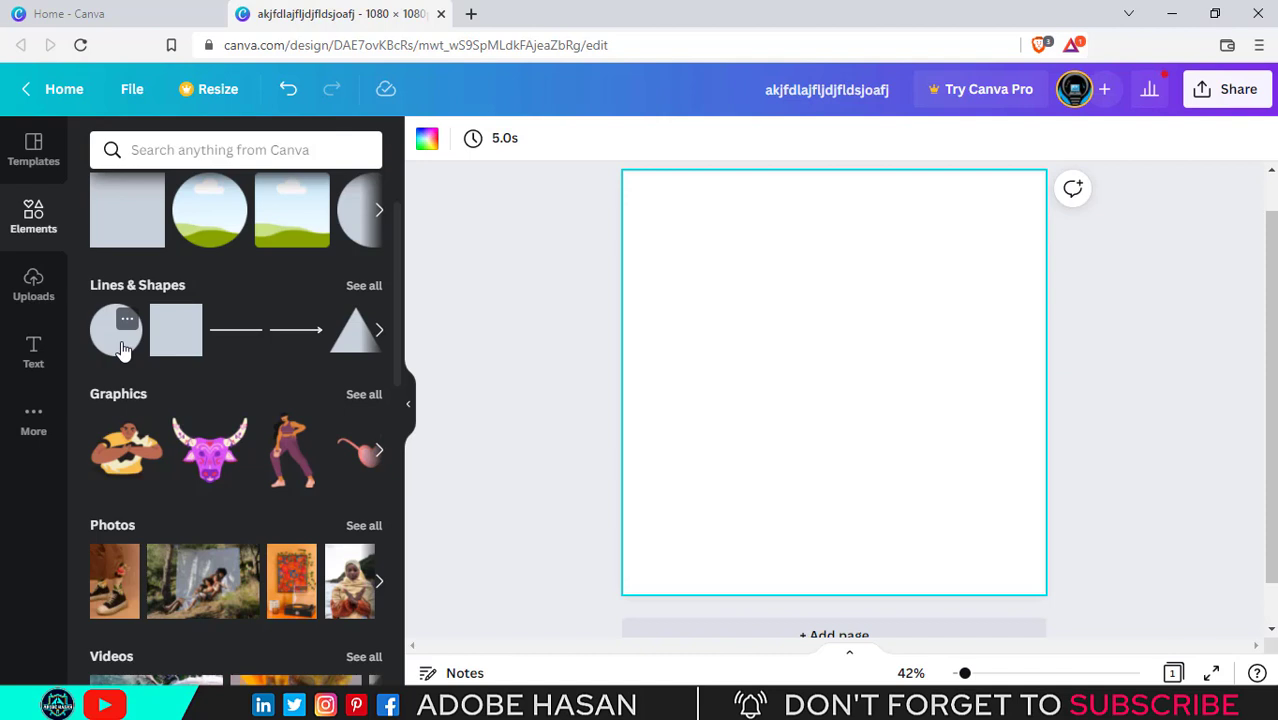
pyautogui.click(120, 343)
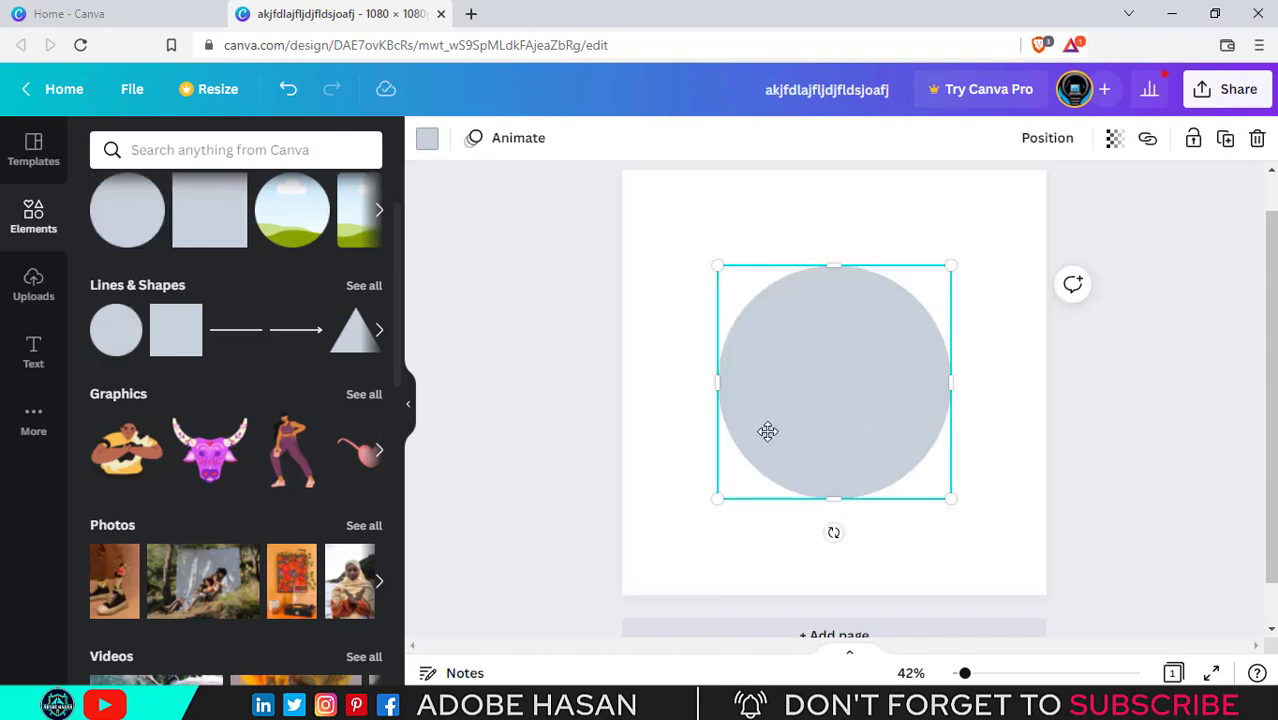
pyautogui.moveTo(767, 431); pyautogui.dragTo(809, 395)
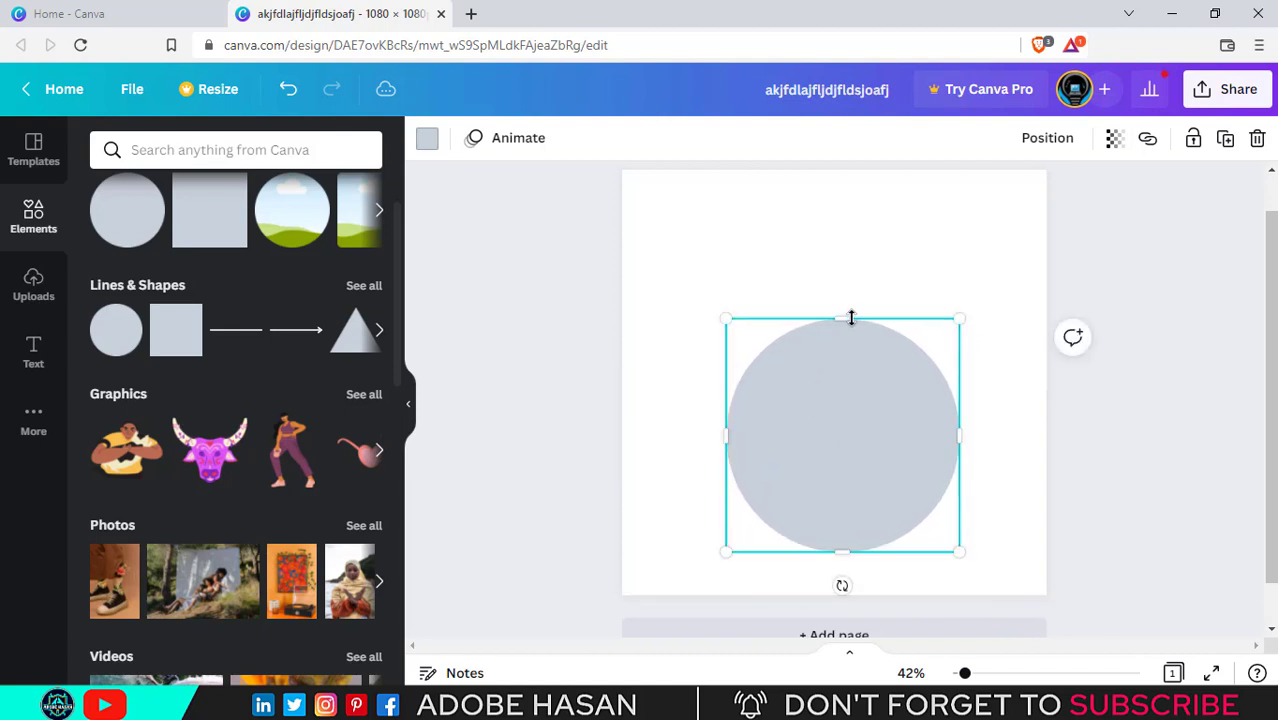
# Try stretching the circle upward and sideways into a tall ellipse, and undo both changes
pyautogui.moveTo(851, 318); pyautogui.dragTo(842, 177)
pyautogui.moveTo(726, 366); pyautogui.dragTo(689, 362)
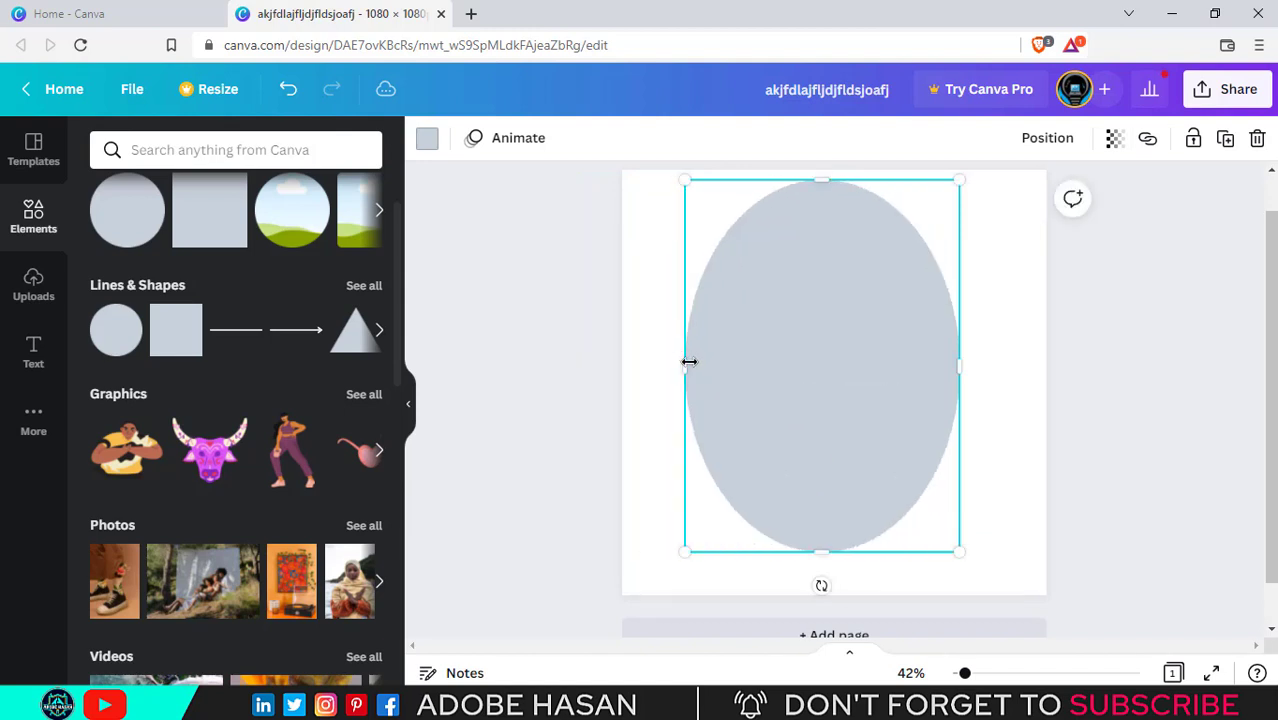
pyautogui.hotkey('ctrl', 'z')
pyautogui.hotkey('ctrl', 'z')
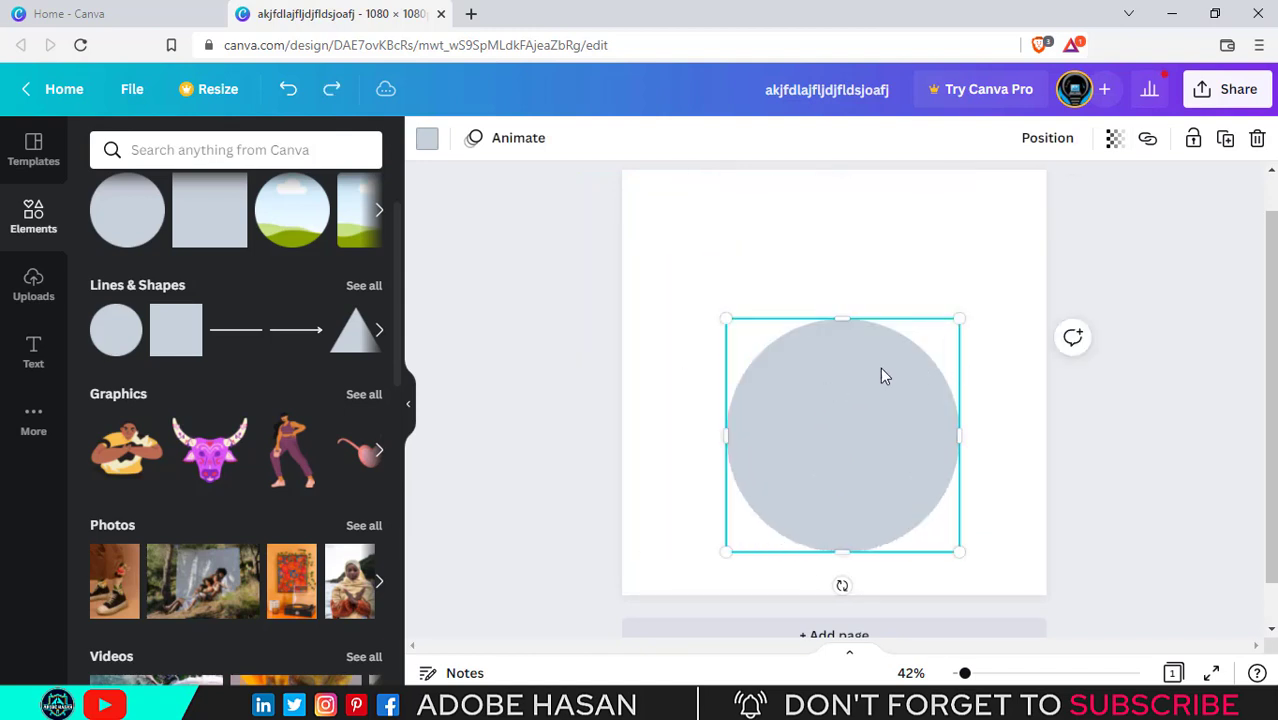
# Reposition the circle near the page's center and enlarge it proportionally
pyautogui.moveTo(880, 375); pyautogui.dragTo(866, 411)
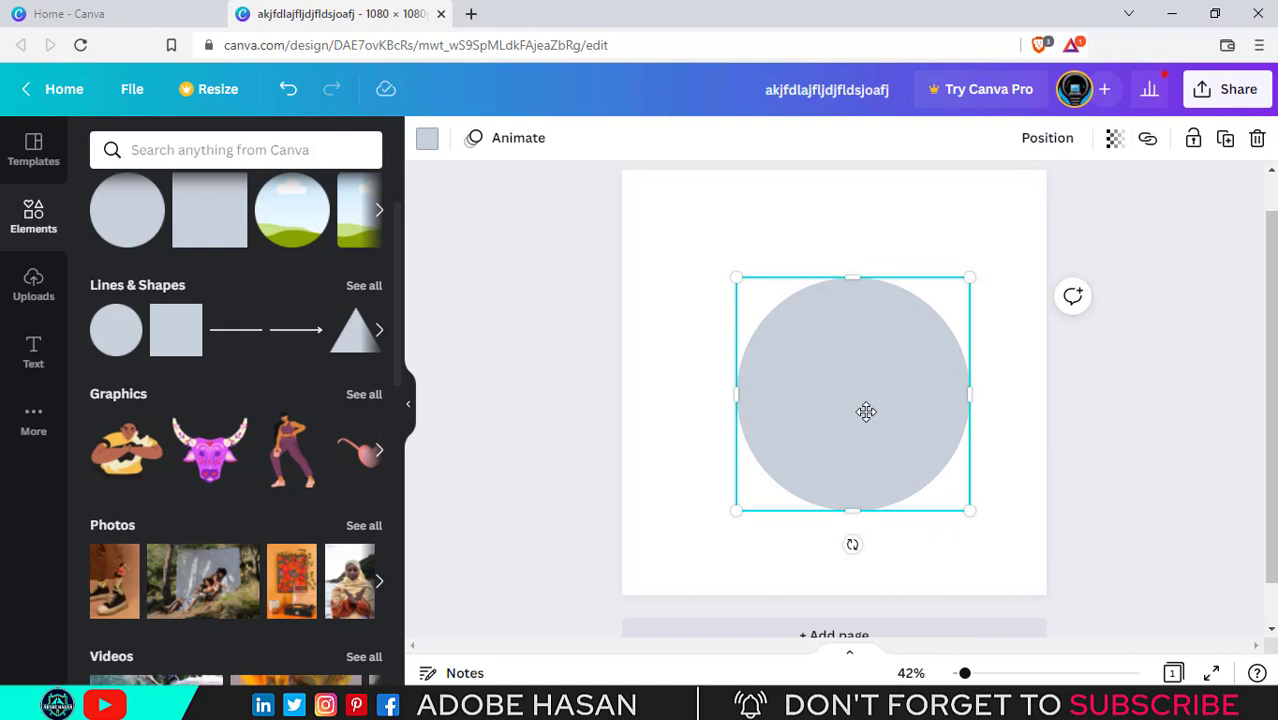
pyautogui.moveTo(876, 277)
pyautogui.mouseDown()
pyautogui.moveTo(874, 246)
pyautogui.moveTo(876, 291)
pyautogui.moveTo(876, 277)
pyautogui.mouseUp()
pyautogui.moveTo(970, 392); pyautogui.dragTo(1010, 394)
pyautogui.hotkey('ctrl', 'z')
pyautogui.moveTo(972, 278)
pyautogui.mouseDown()
pyautogui.moveTo(1010, 240)
pyautogui.moveTo(965, 282)
pyautogui.mouseUp()
pyautogui.moveTo(861, 400); pyautogui.dragTo(835, 393)
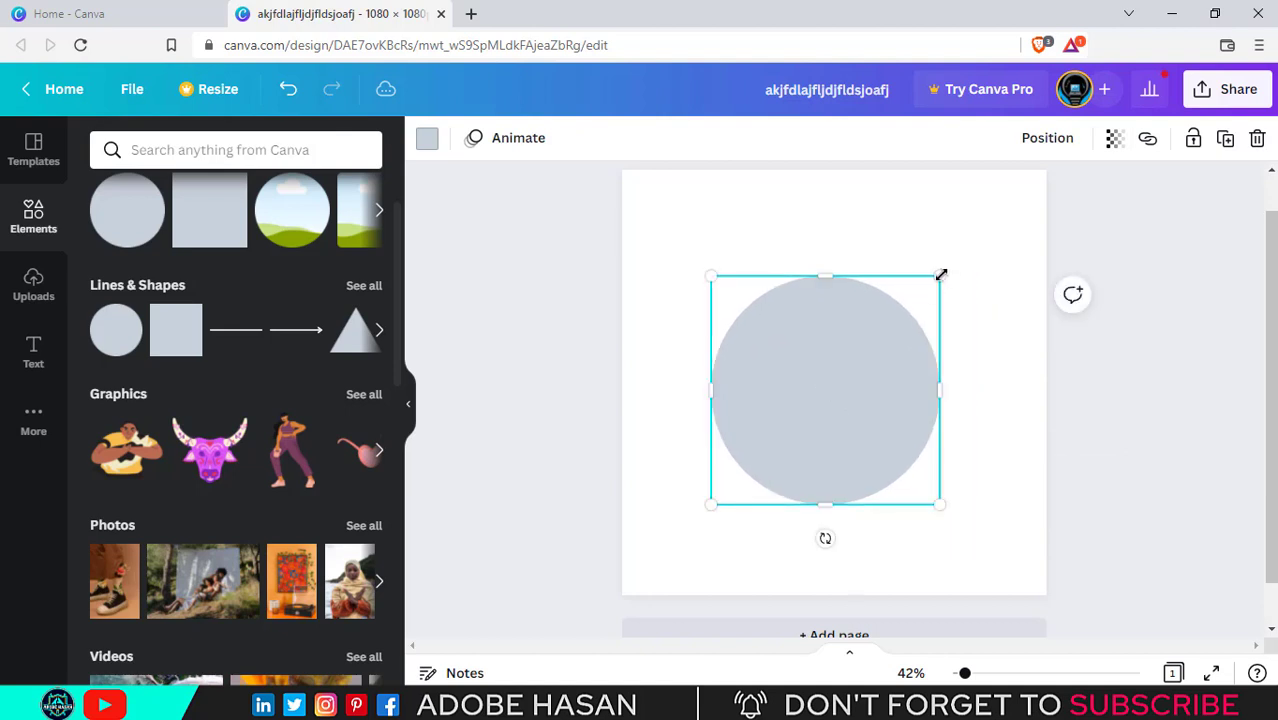
pyautogui.moveTo(940, 274); pyautogui.dragTo(996, 271)
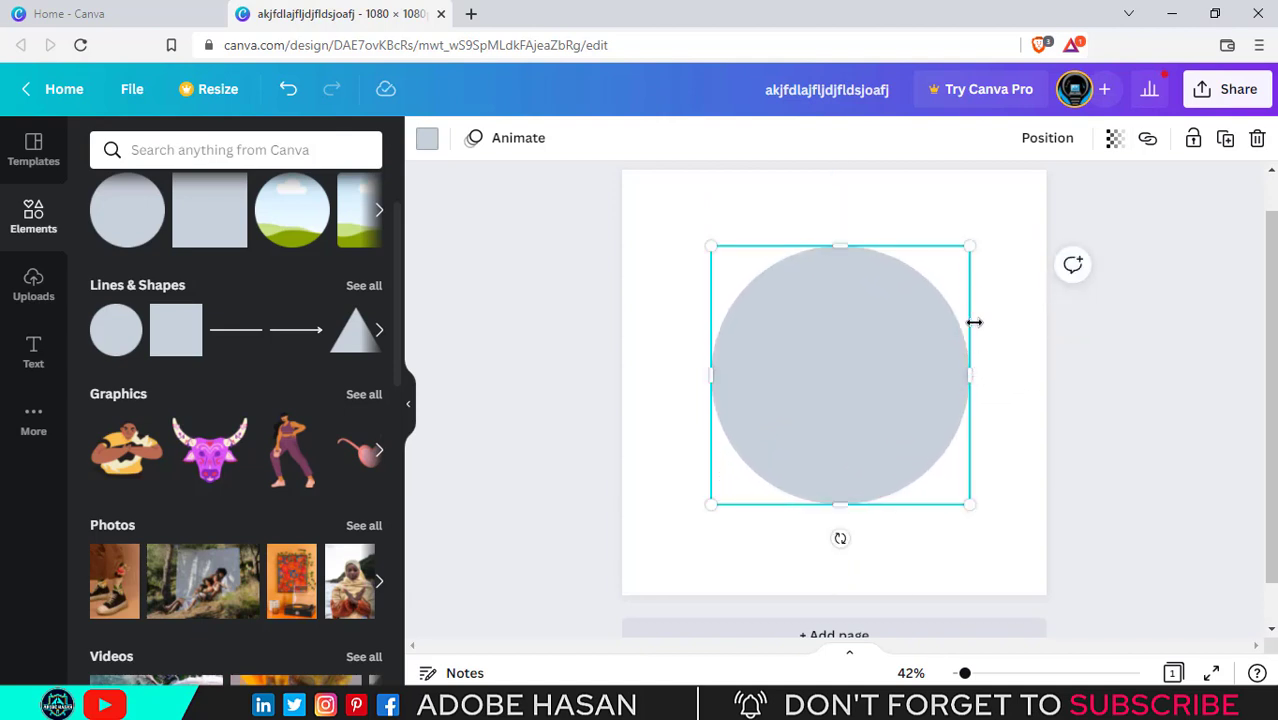
# Try narrowing, flattening and widening the circle non-proportionally, and undo each change
pyautogui.moveTo(969, 377)
pyautogui.mouseDown()
pyautogui.moveTo(836, 360)
pyautogui.moveTo(612, 361)
pyautogui.moveTo(956, 358)
pyautogui.mouseUp()
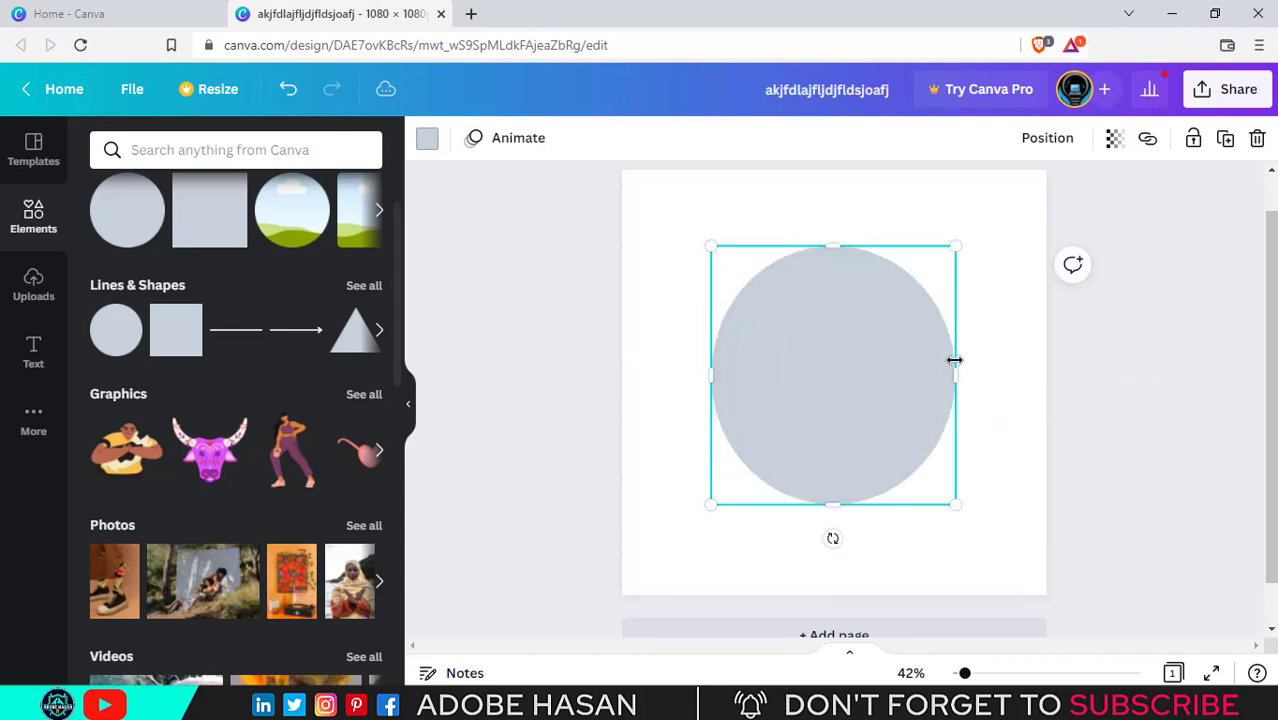
pyautogui.hotkey('ctrl', 'z')
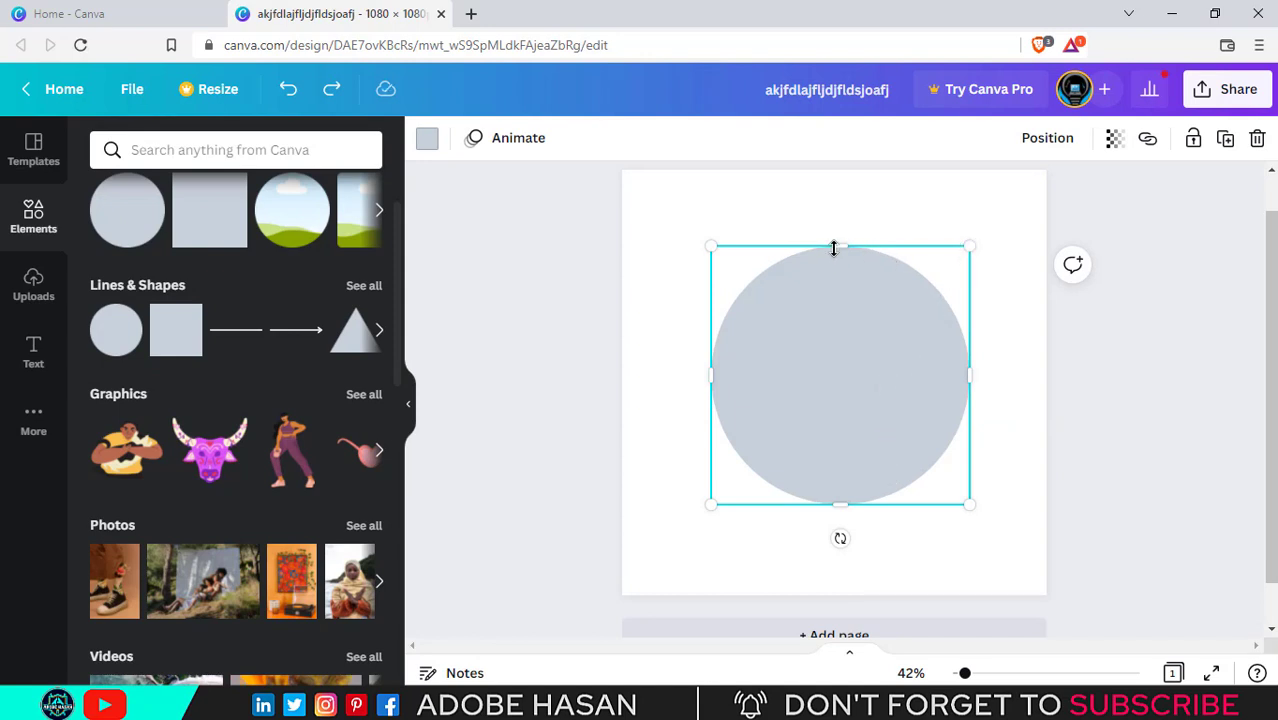
pyautogui.moveTo(834, 248); pyautogui.dragTo(903, 436)
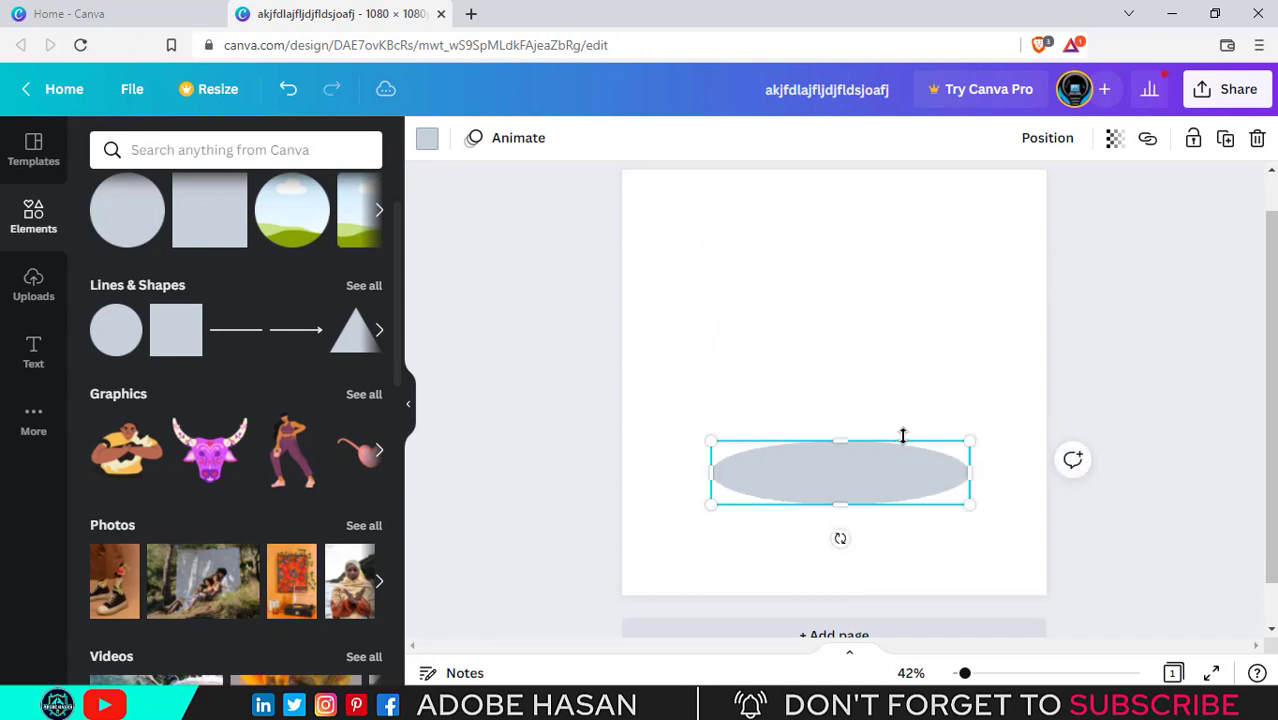
pyautogui.moveTo(891, 493); pyautogui.dragTo(873, 361)
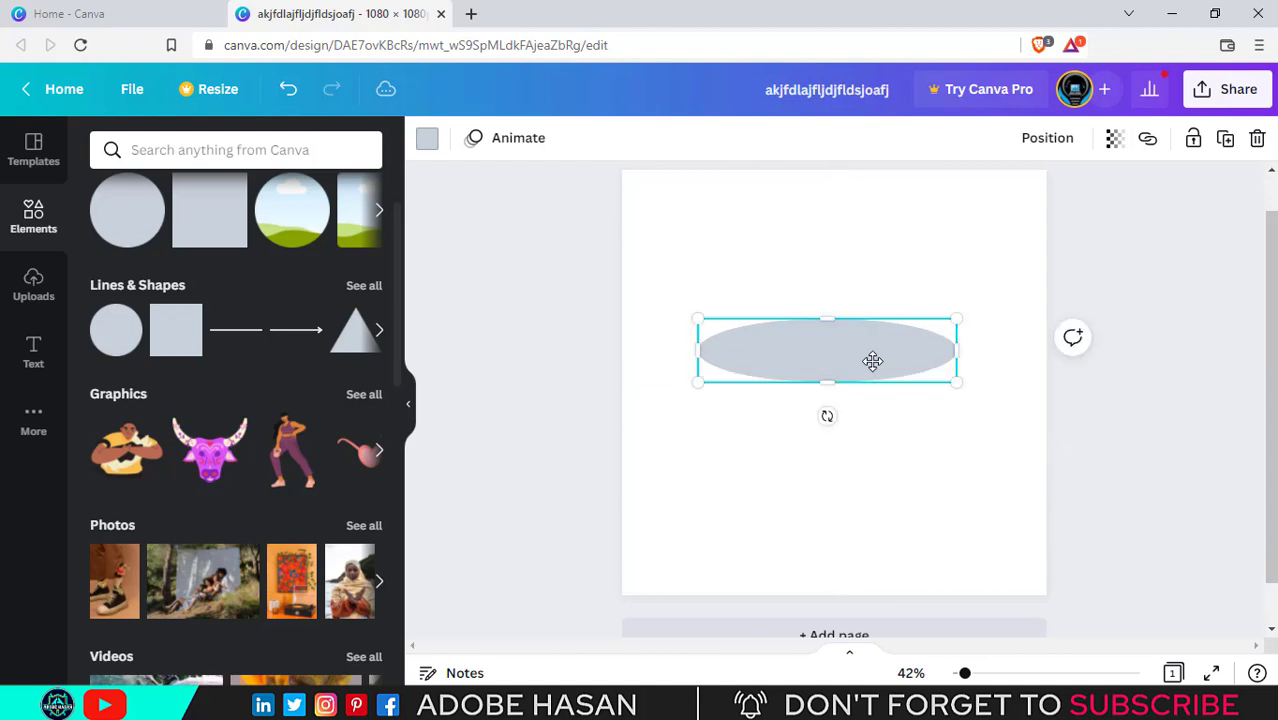
pyautogui.hotkey('ctrl', 'z')
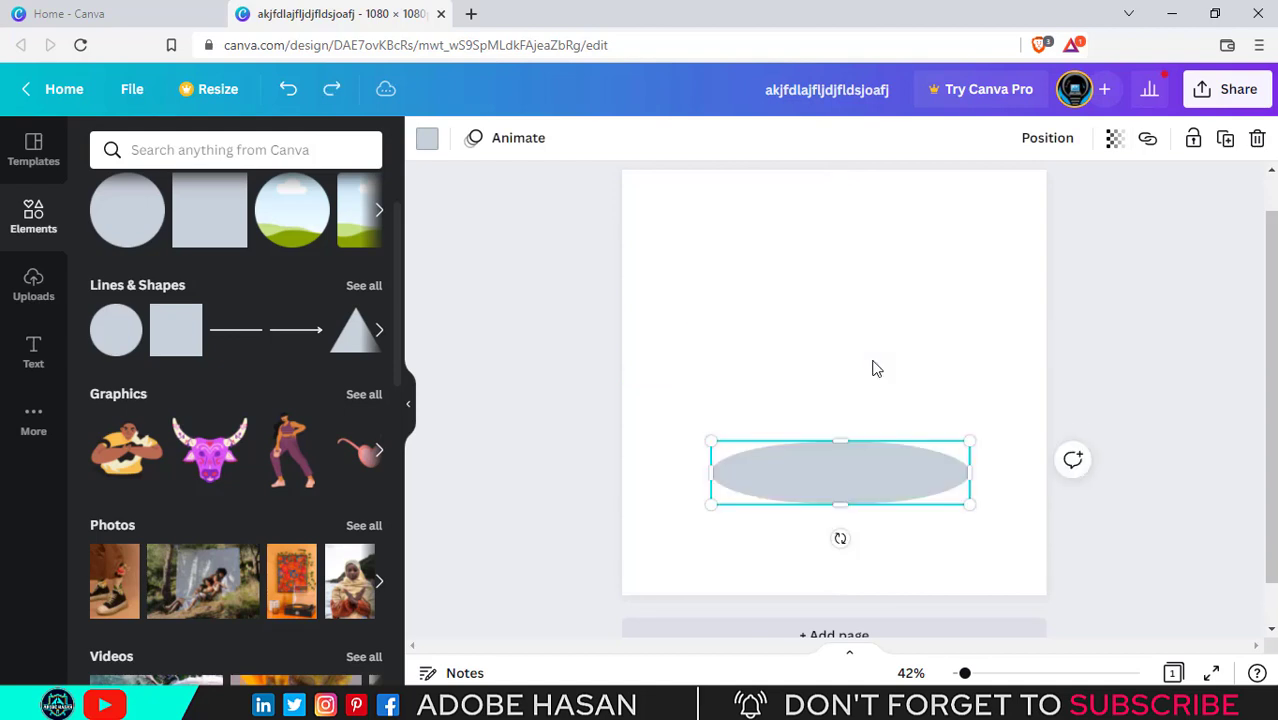
pyautogui.hotkey('ctrl', 'z')
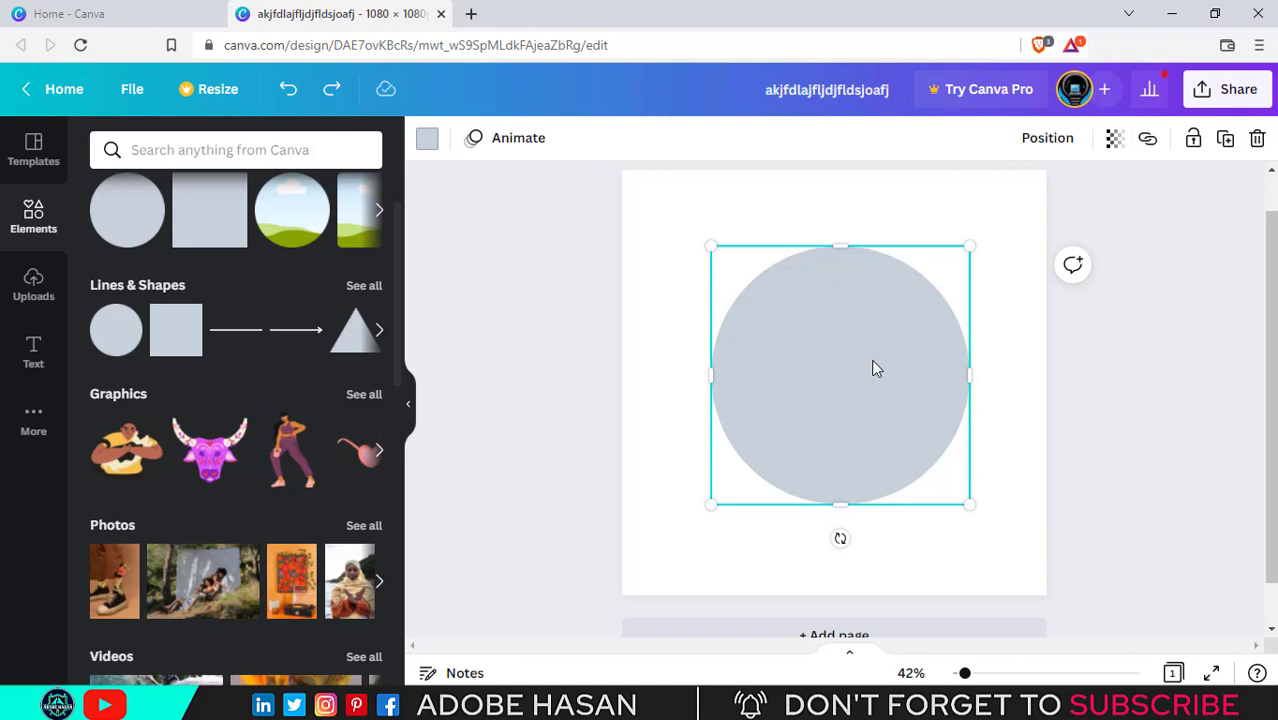
pyautogui.moveTo(710, 375); pyautogui.dragTo(682, 380)
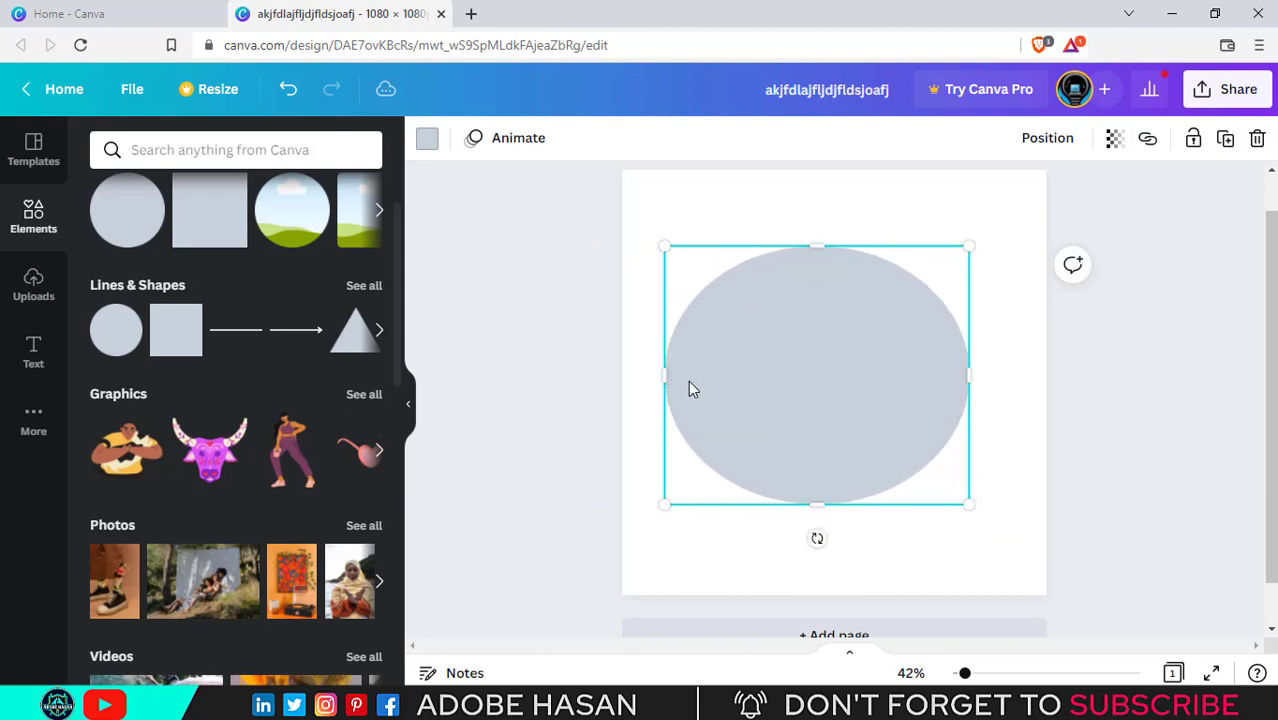
pyautogui.hotkey('ctrl', 'z')
# Scale the circle proportionally and place it over the page's lower right corner so it extends past both edges
pyautogui.moveTo(710, 505); pyautogui.dragTo(652, 560)
pyautogui.moveTo(804, 425); pyautogui.dragTo(956, 551)
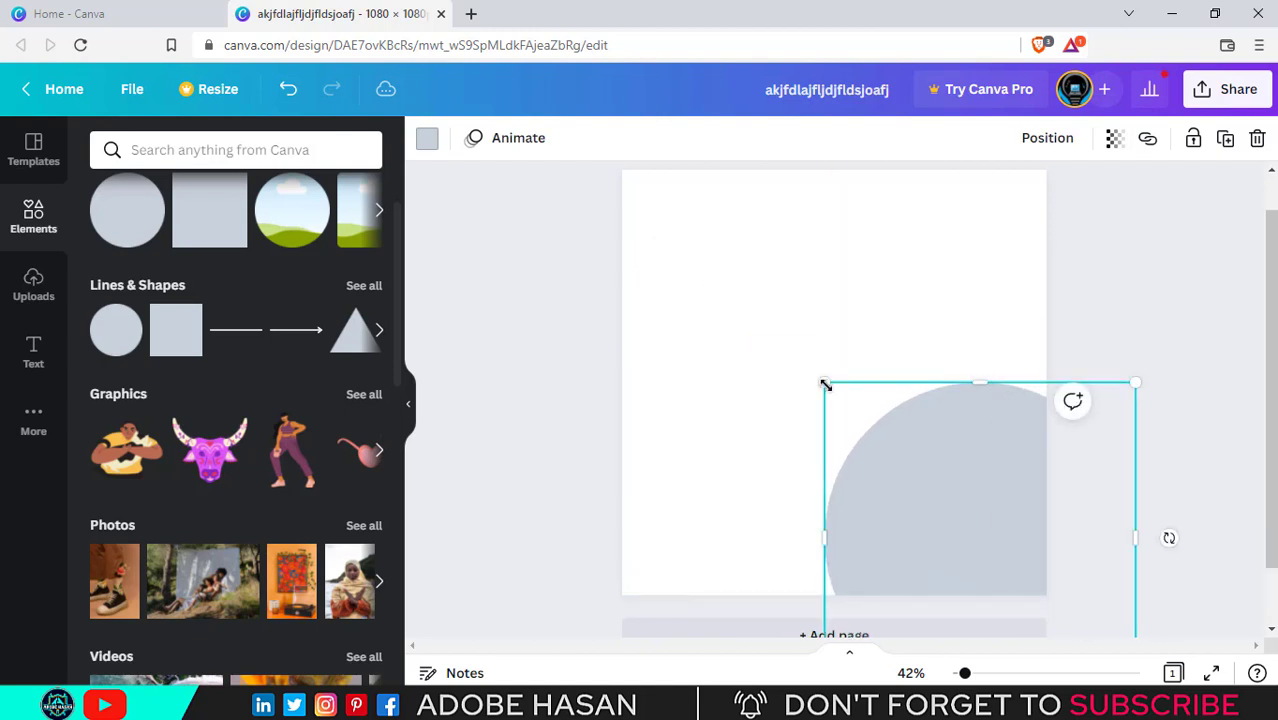
pyautogui.moveTo(825, 385); pyautogui.dragTo(873, 431)
pyautogui.moveTo(961, 511); pyautogui.dragTo(935, 483)
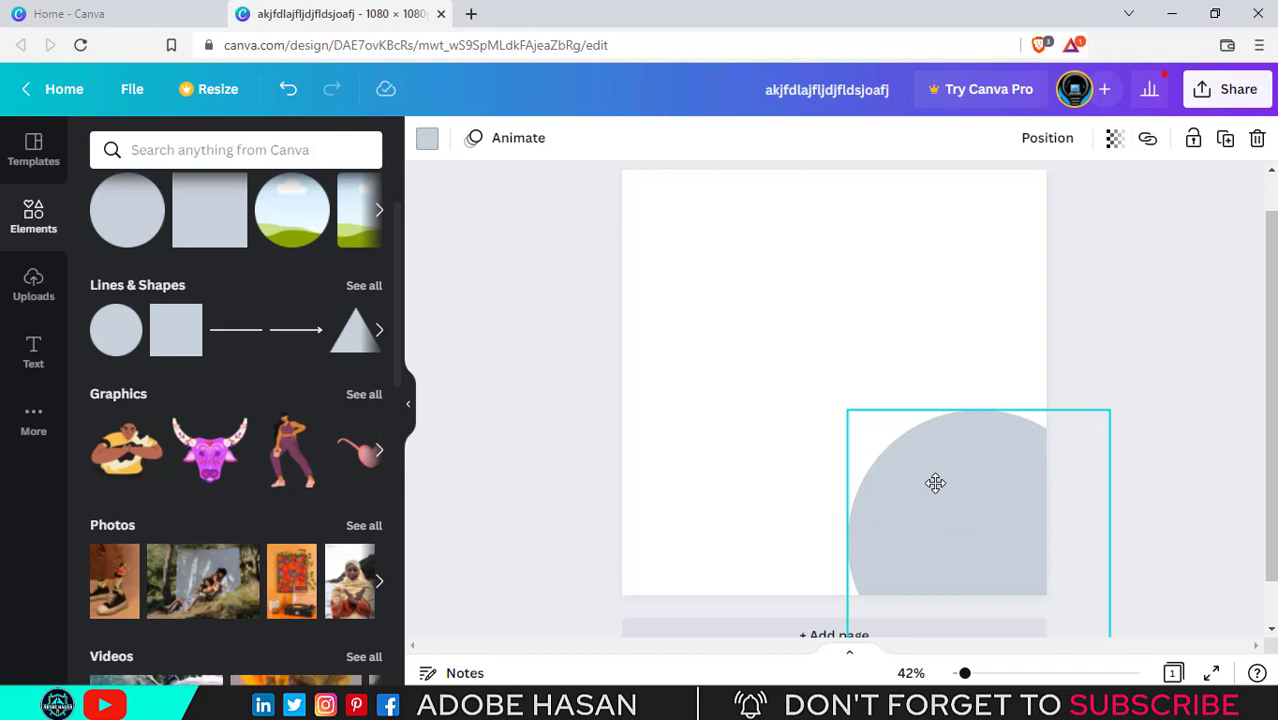
# Recolor the circle in the page's lower right corner with a custom orange, #F86D14
pyautogui.moveTo(935, 483); pyautogui.dragTo(935, 483)
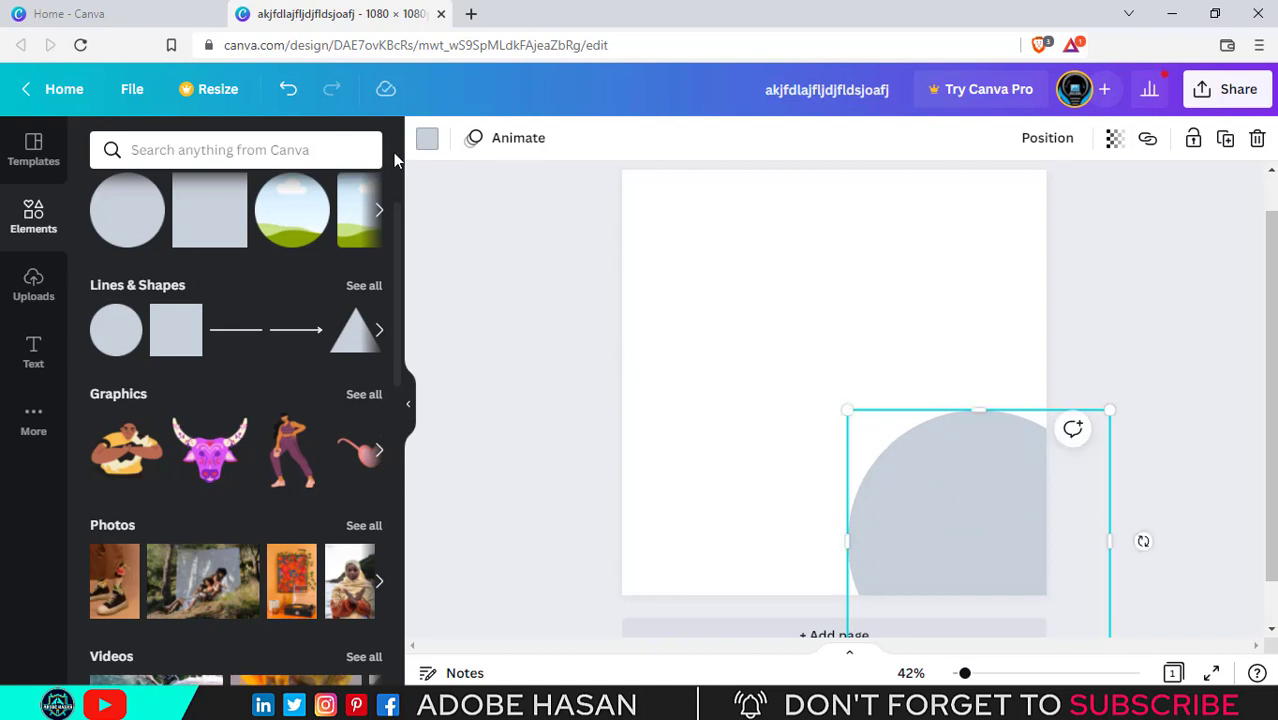
pyautogui.click(430, 146)
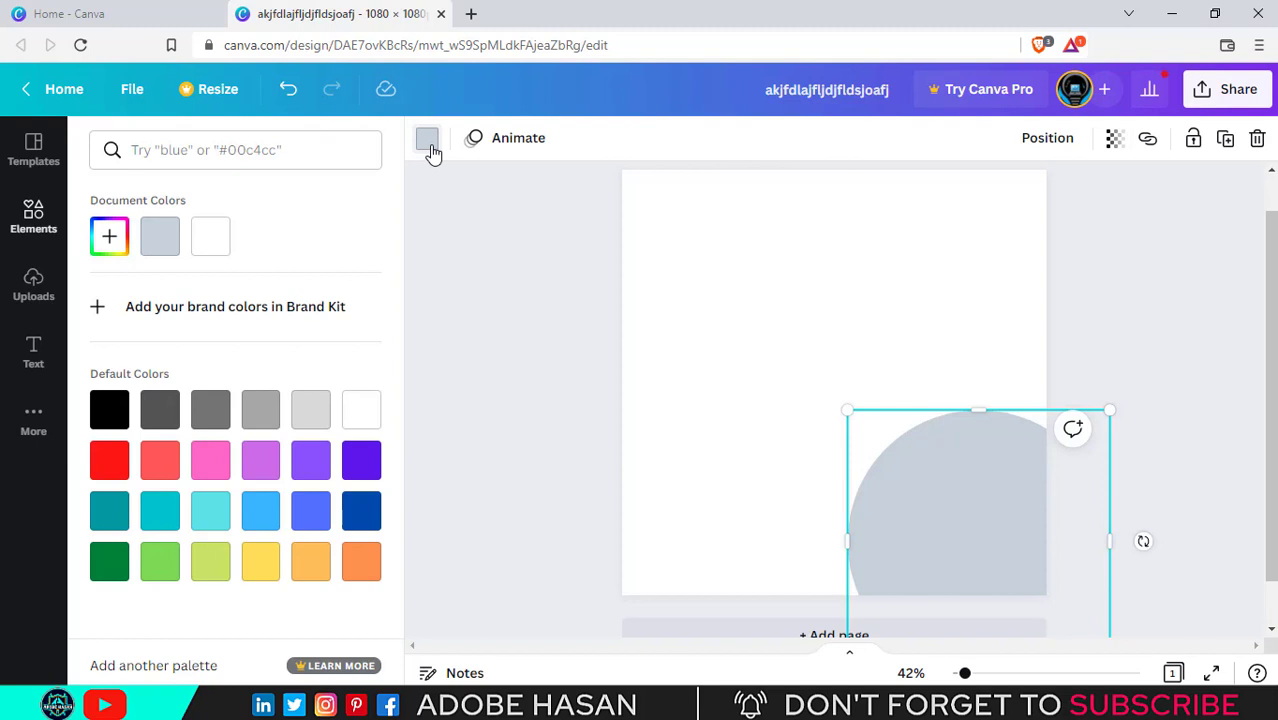
pyautogui.click(363, 562)
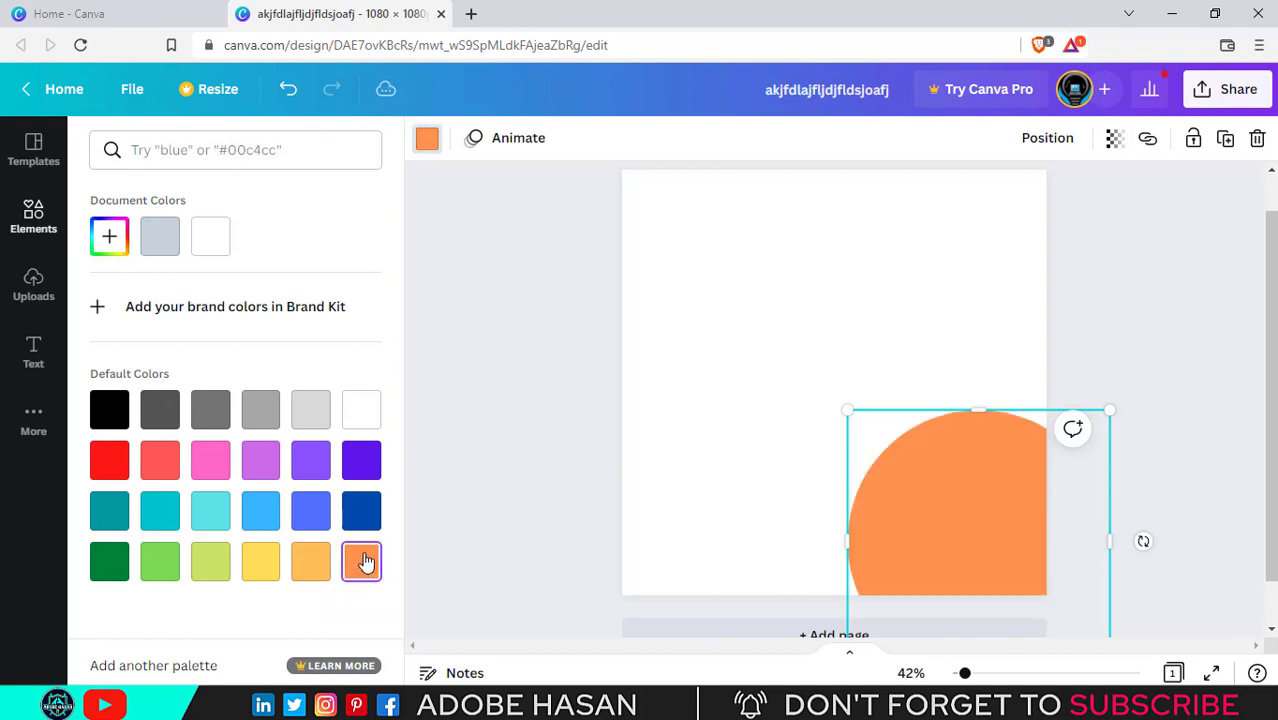
pyautogui.click(110, 237)
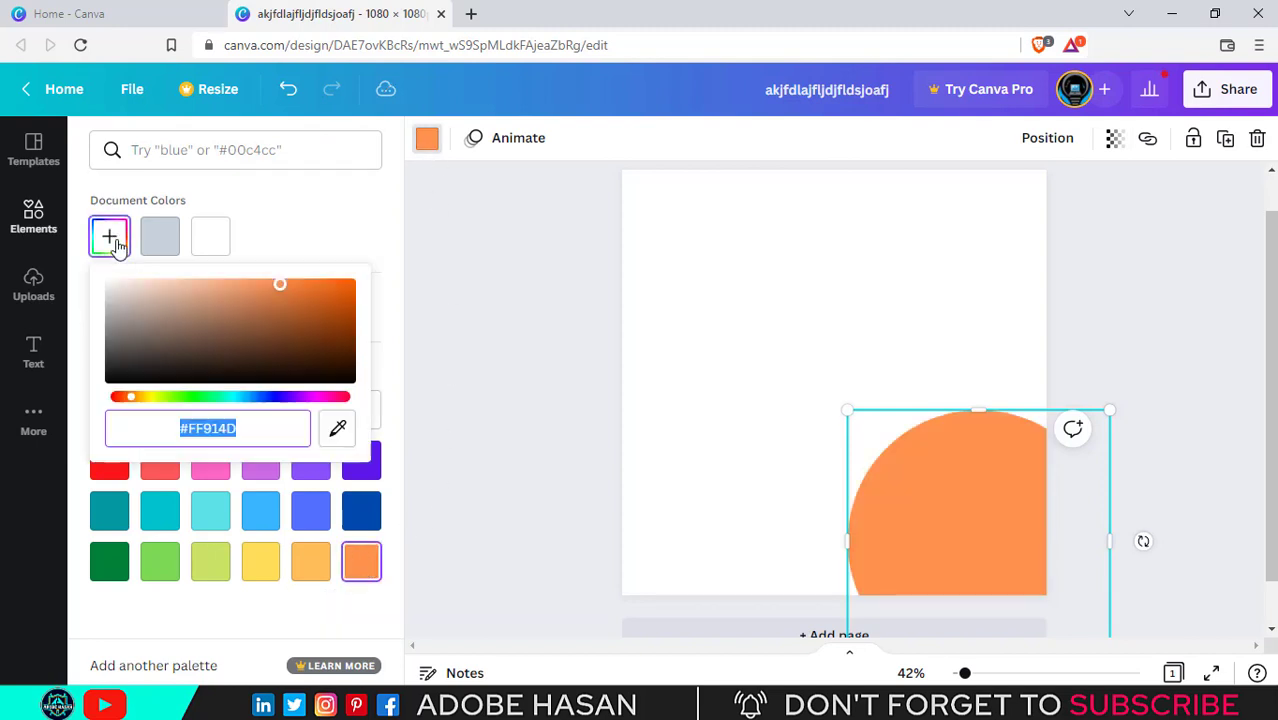
pyautogui.moveTo(305, 290)
pyautogui.mouseDown()
pyautogui.moveTo(365, 283)
pyautogui.moveTo(314, 285)
pyautogui.mouseUp()
pyautogui.moveTo(143, 396); pyautogui.dragTo(142, 397)
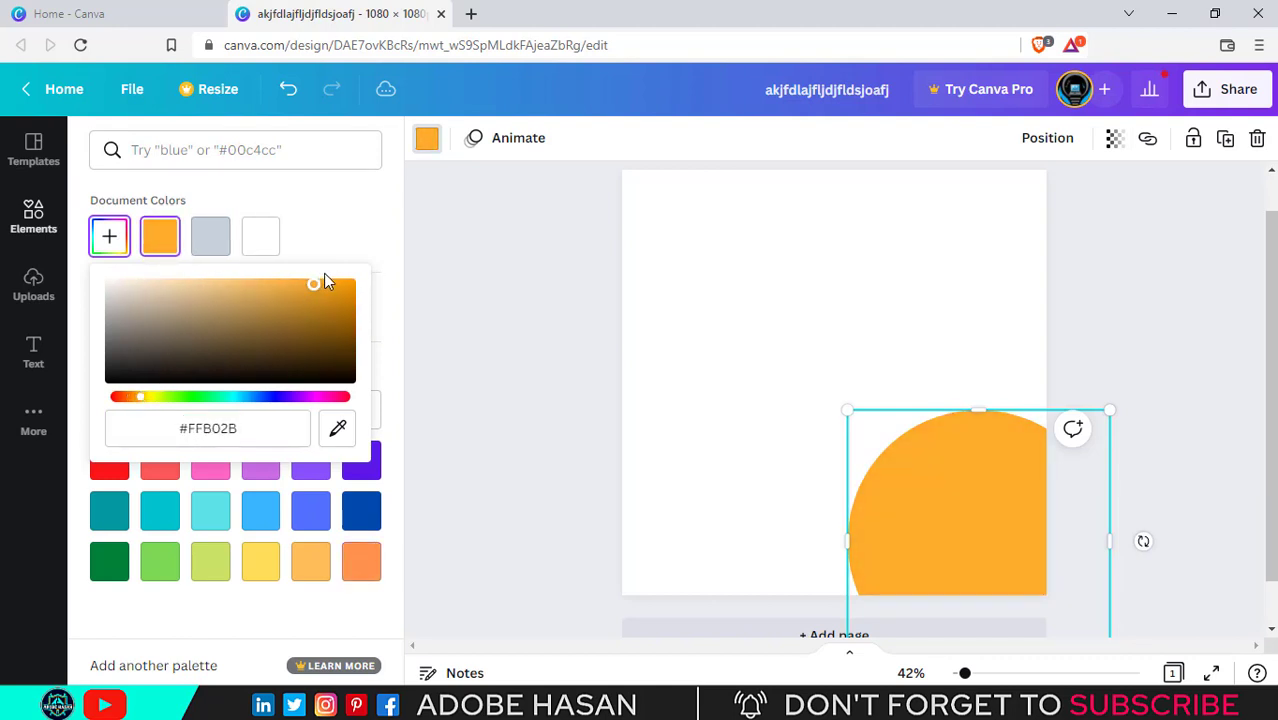
pyautogui.moveTo(312, 284); pyautogui.dragTo(335, 284)
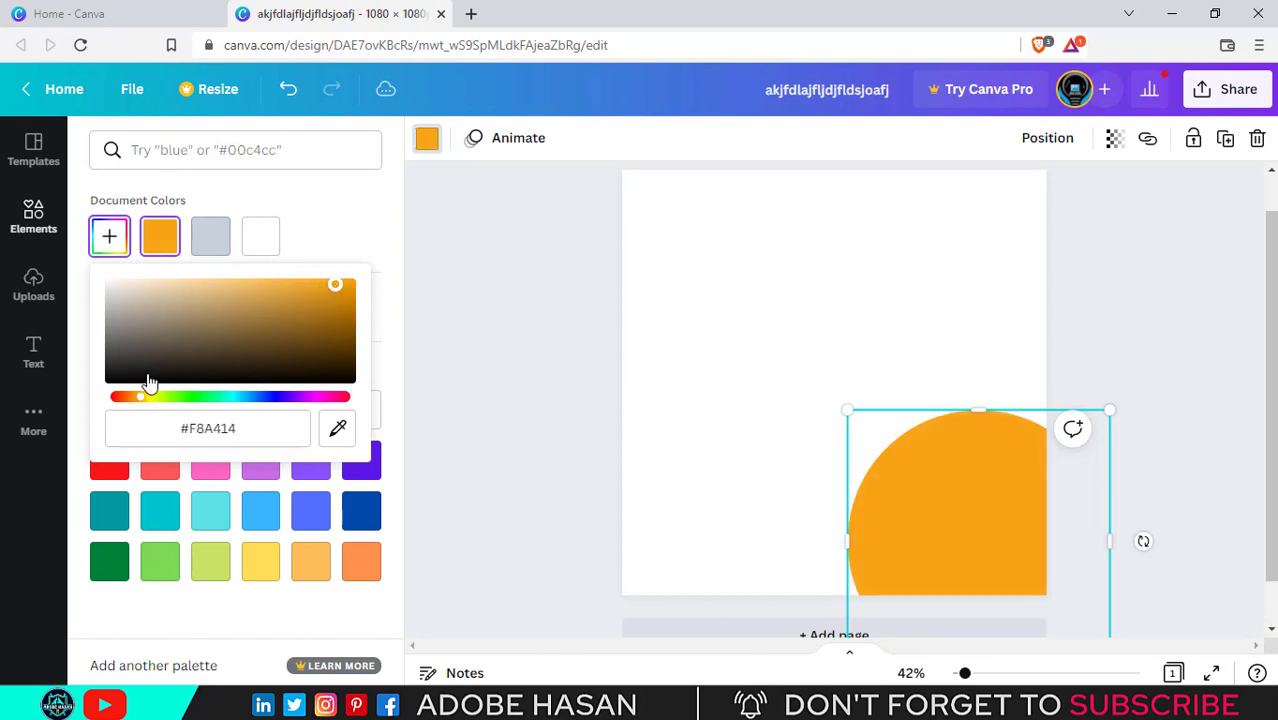
pyautogui.moveTo(145, 400); pyautogui.dragTo(150, 401)
pyautogui.moveTo(145, 398); pyautogui.dragTo(122, 397)
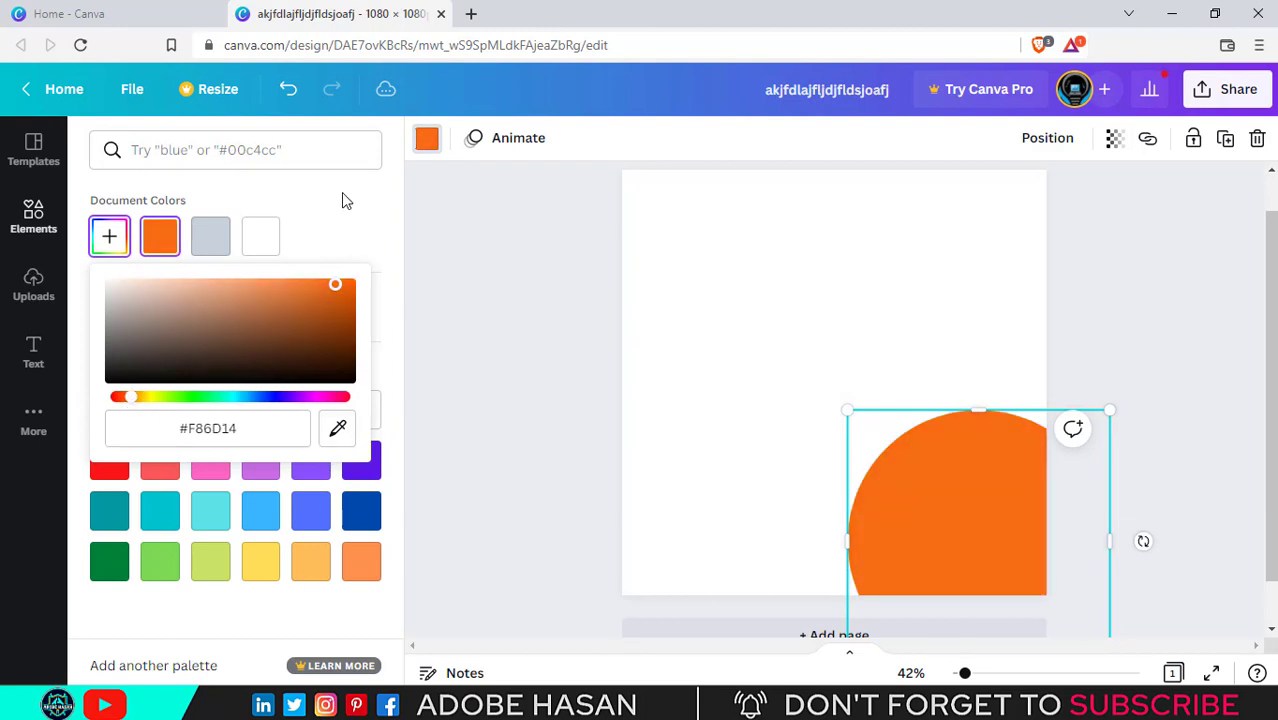
pyautogui.click(352, 240)
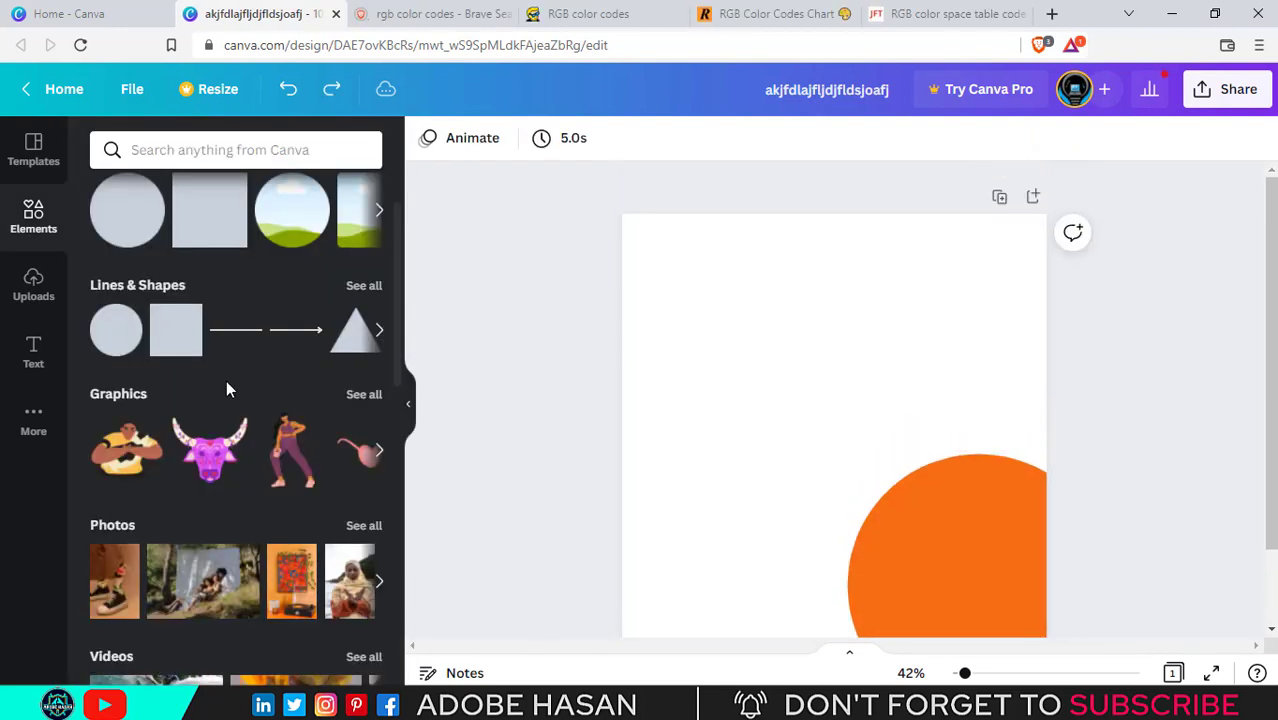
# Fine-tune the circle's custom fill color to #F66910 and deselect the circle
pyautogui.scroll(2, 226, 390)
pyautogui.click(995, 560)
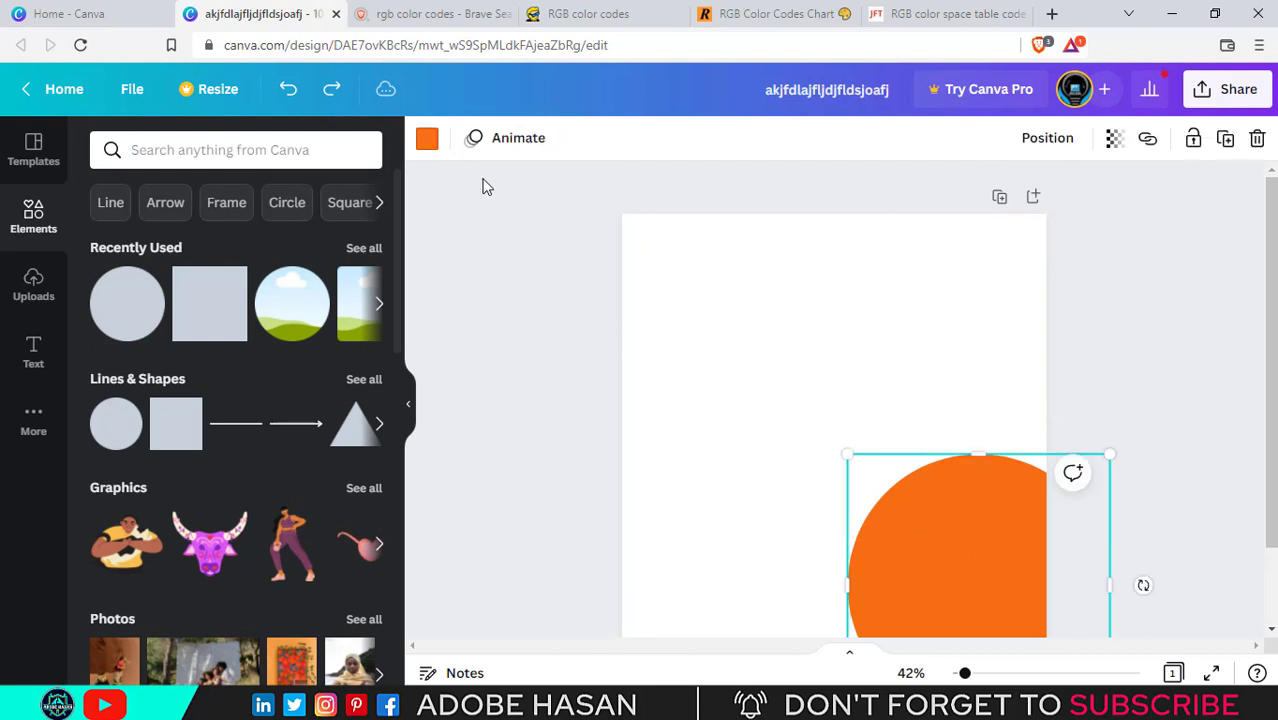
pyautogui.click(428, 142)
pyautogui.click(109, 240)
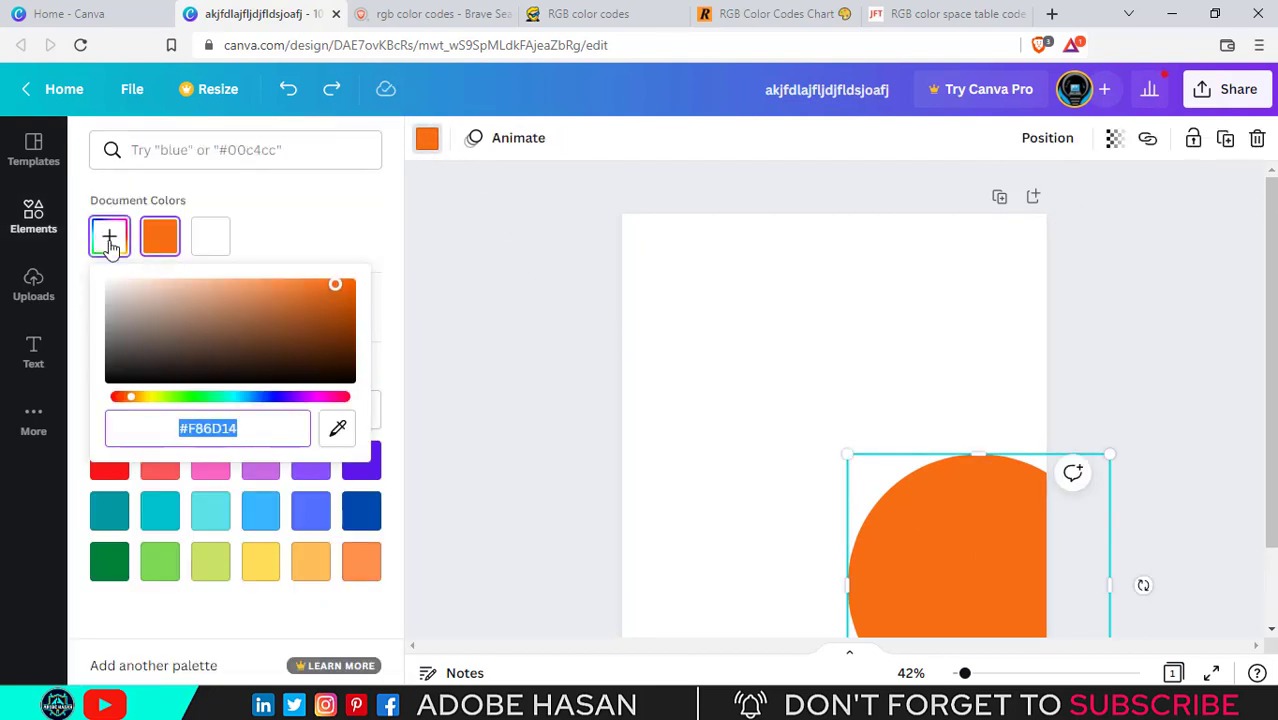
pyautogui.moveTo(335, 285); pyautogui.dragTo(340, 286)
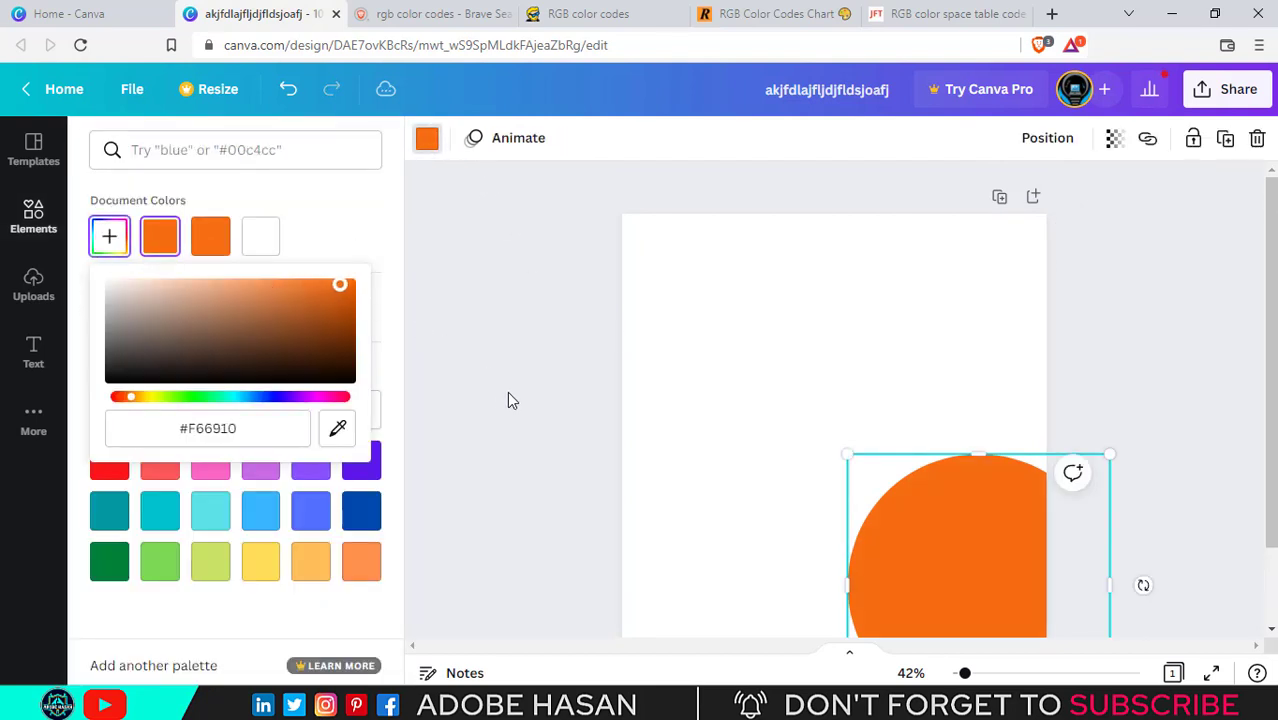
pyautogui.press('Escape')
pyautogui.scroll(-1, 579, 408)
pyautogui.scroll(1, 577, 398)
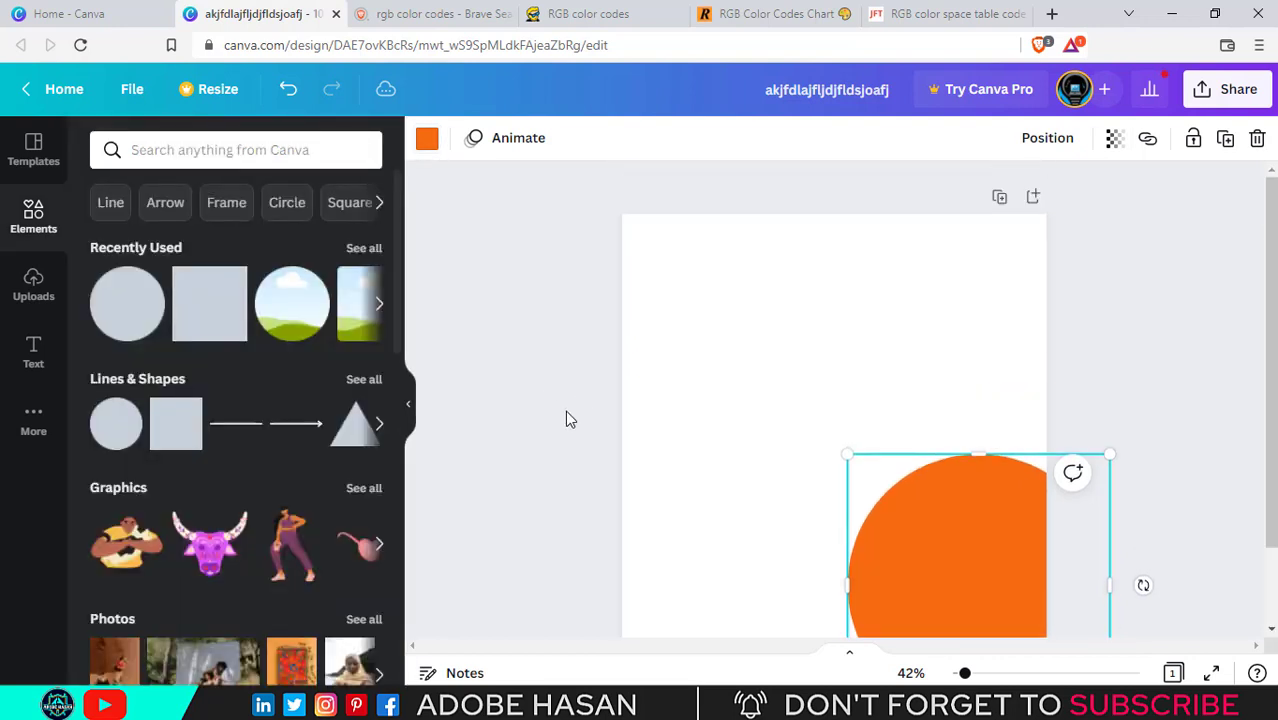
pyautogui.click(554, 417)
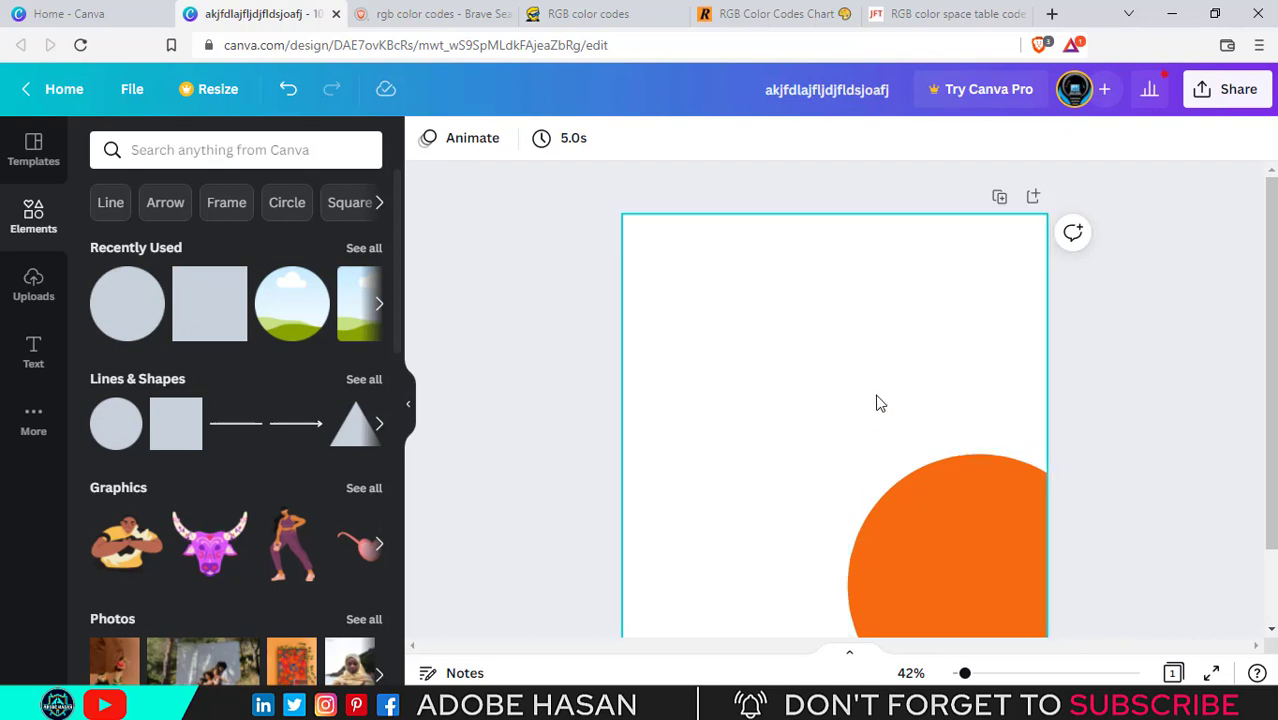
# Shift the orange circle slightly further right and down over the page's corner
pyautogui.scroll(-1, 879, 402)
pyautogui.moveTo(873, 379); pyautogui.dragTo(933, 436)
pyautogui.click(568, 374)
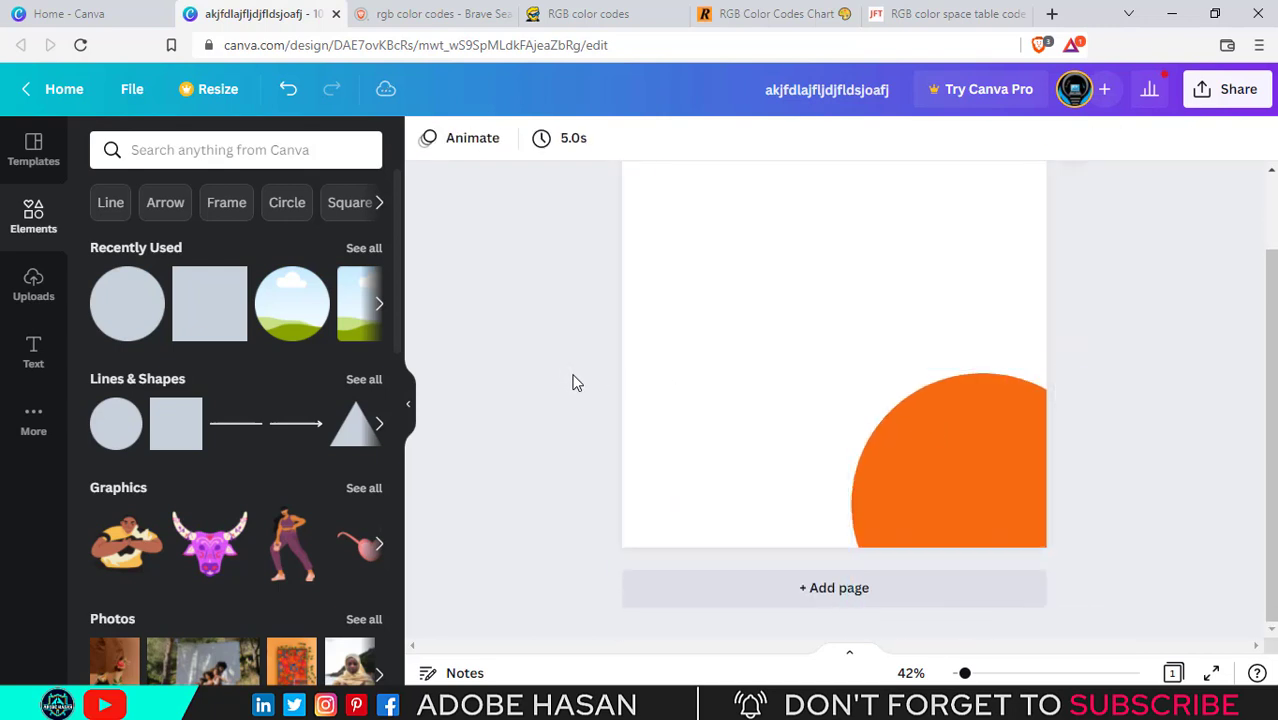
pyautogui.scroll(2, 573, 379)
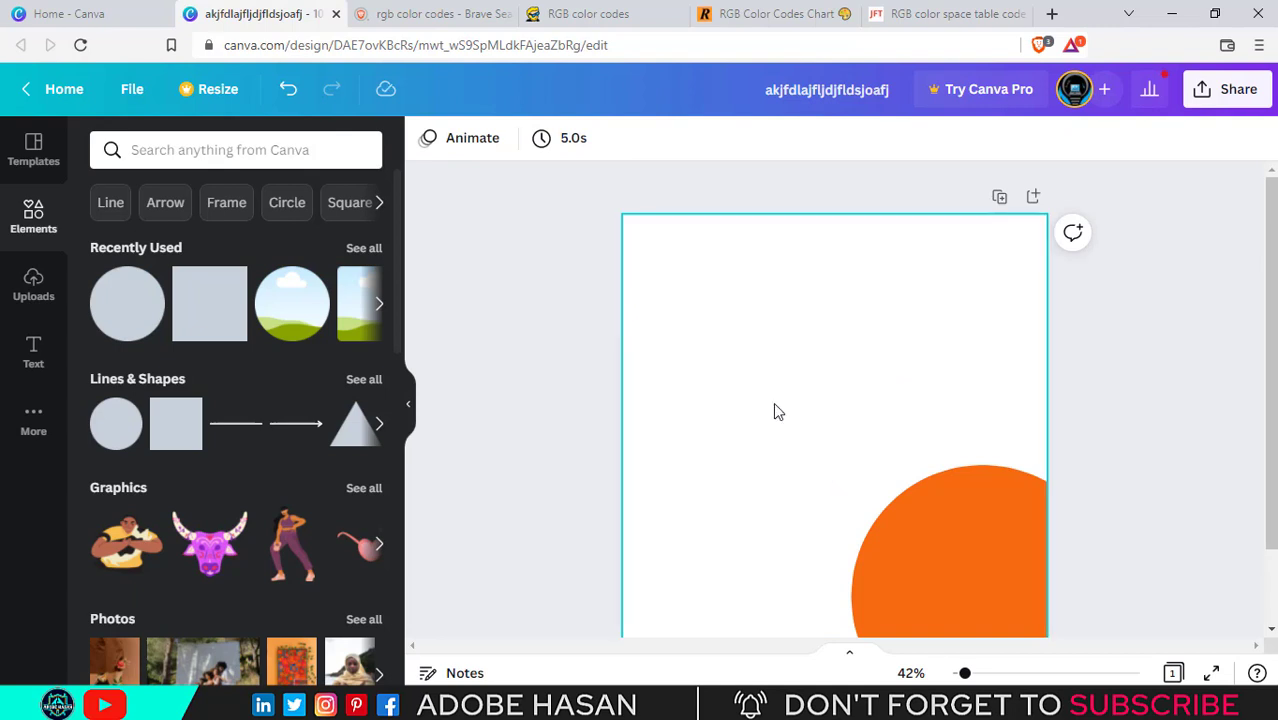
pyautogui.scroll(-2, 770, 350)
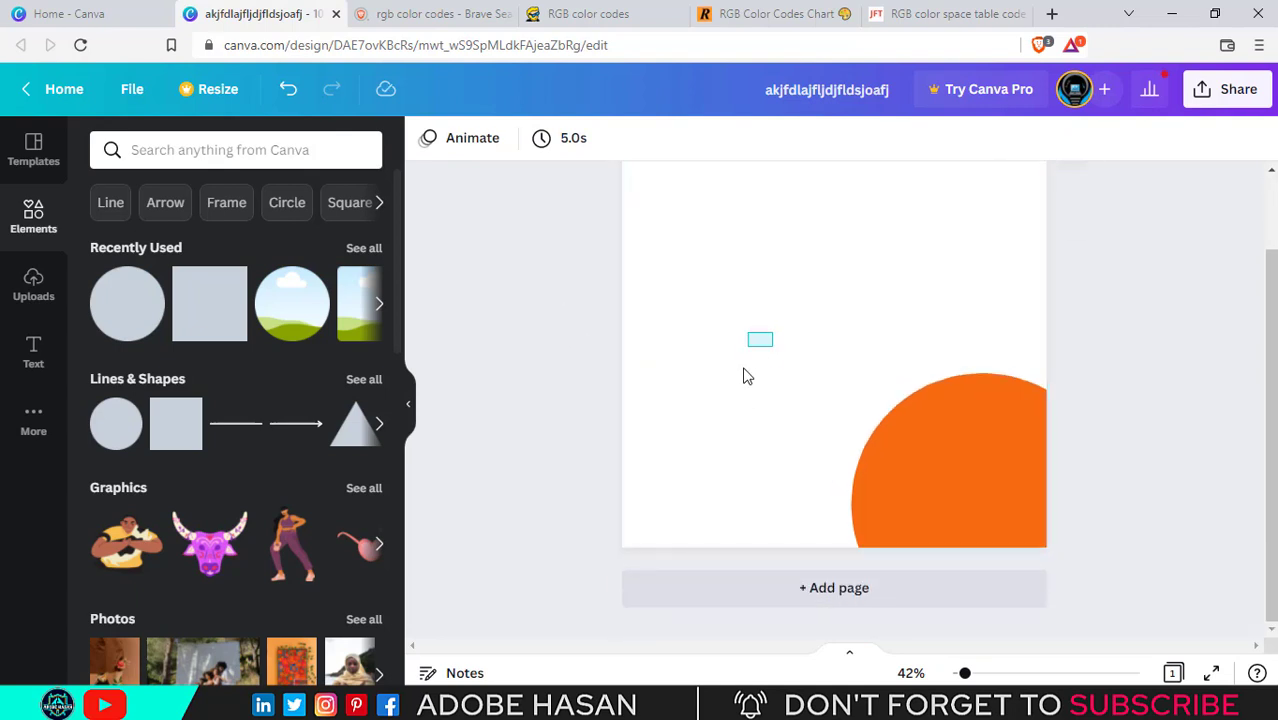
pyautogui.moveTo(745, 376); pyautogui.dragTo(760, 350)
pyautogui.click(800, 265)
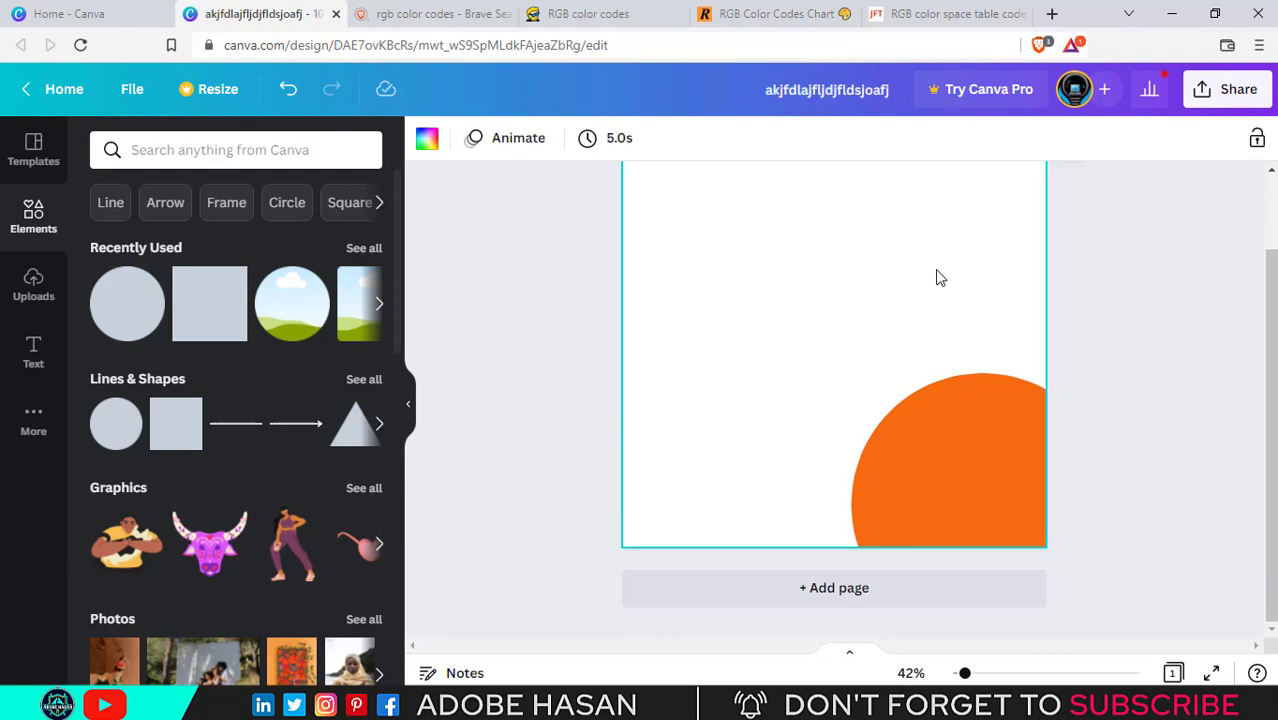
pyautogui.scroll(1, 1270, 380)
pyautogui.click(1248, 336)
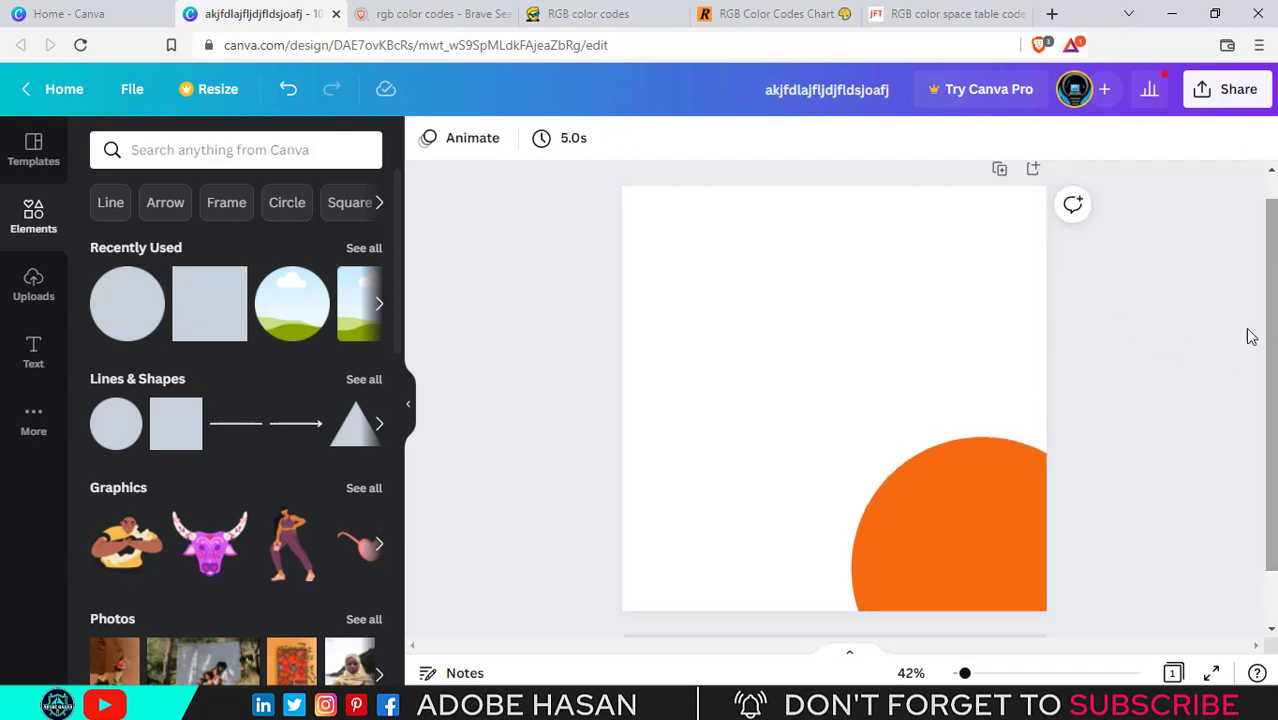
# Add a heading text box and move it up to the upper part of the page
pyautogui.click(34, 350)
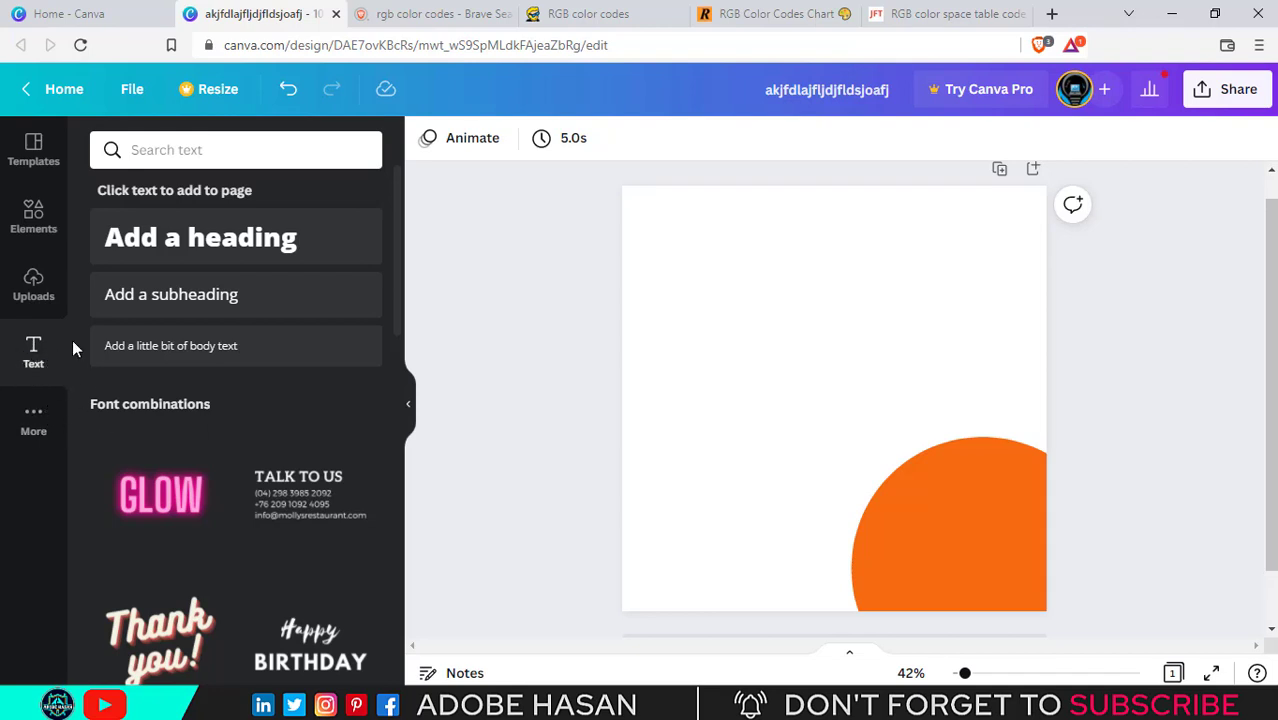
pyautogui.click(28, 355)
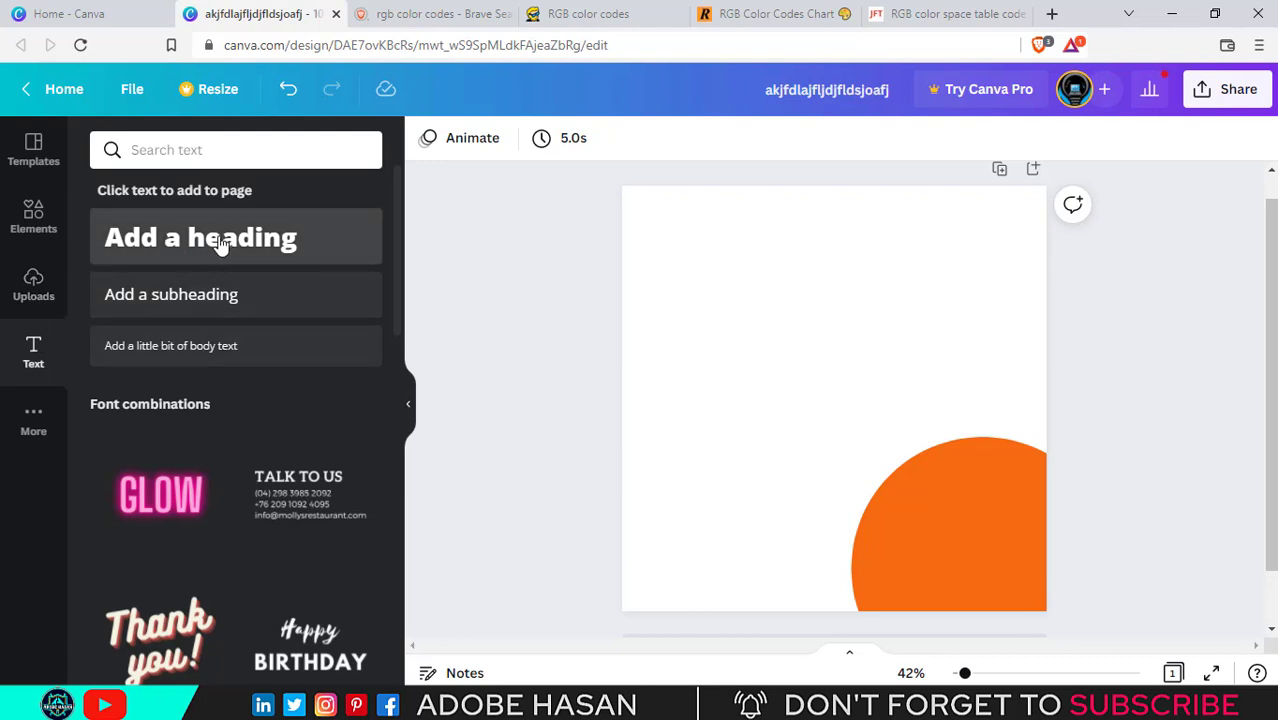
pyautogui.click(176, 245)
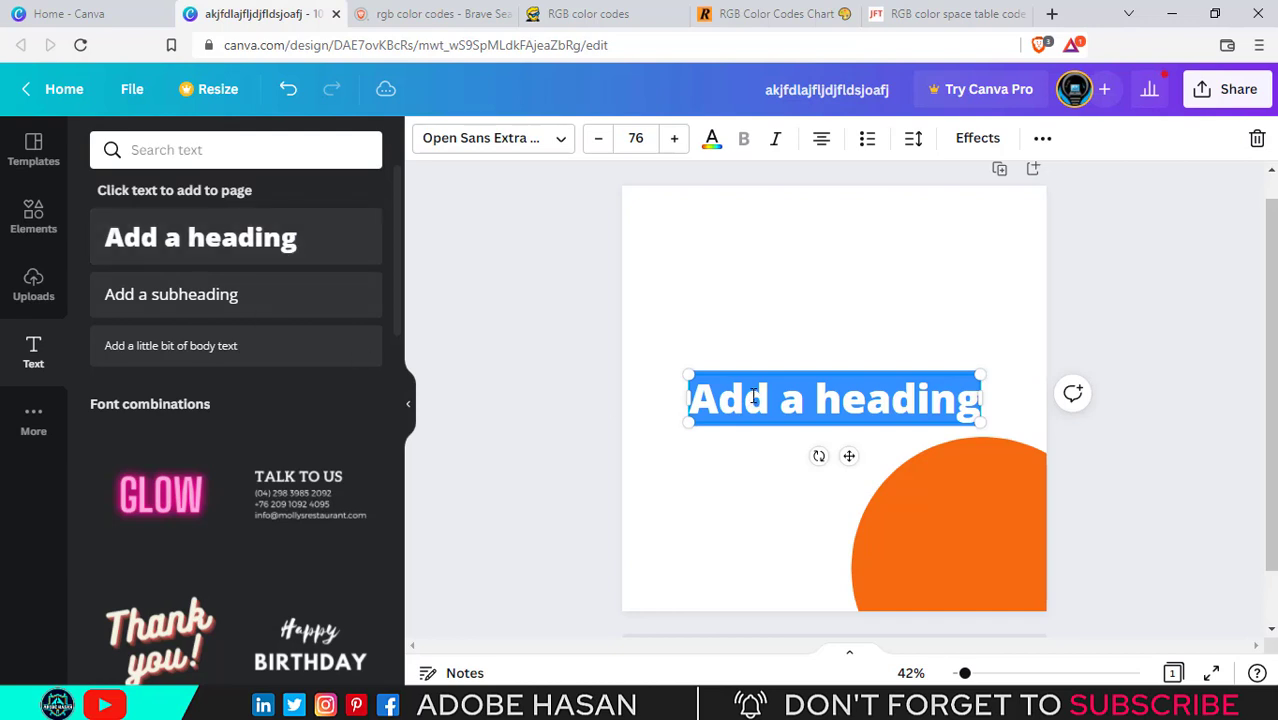
pyautogui.click(566, 300)
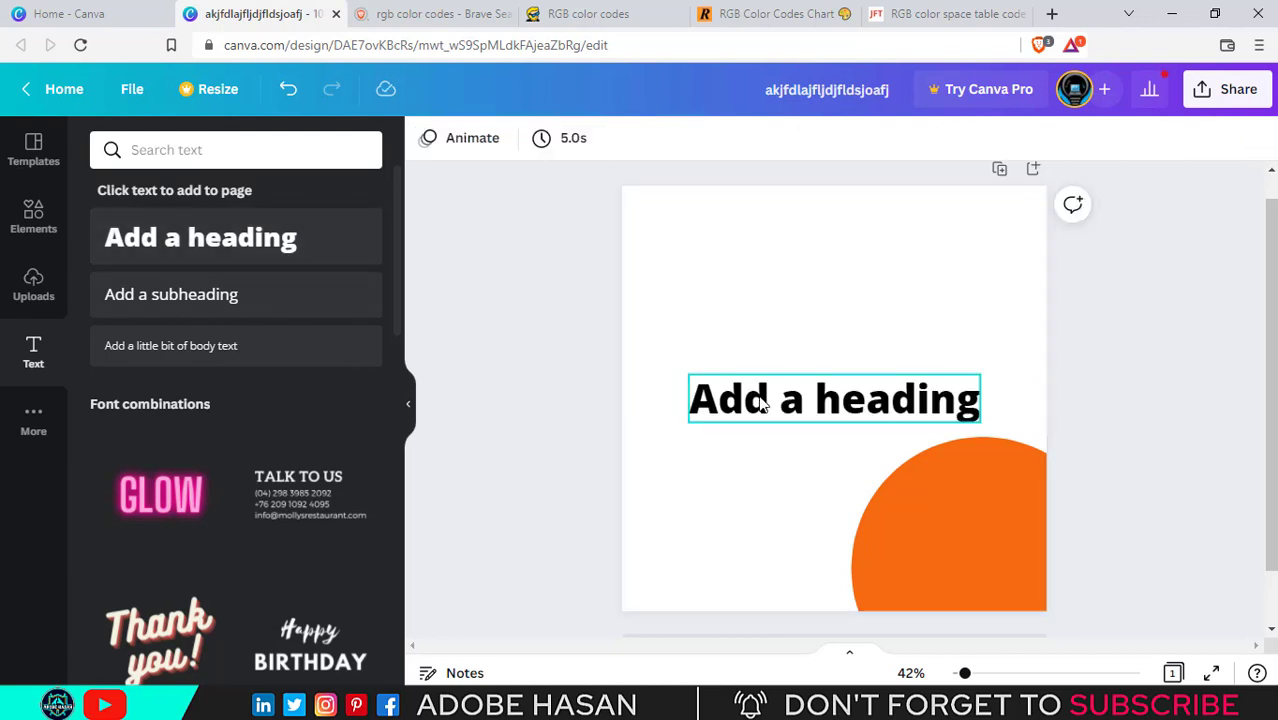
pyautogui.moveTo(760, 412); pyautogui.dragTo(731, 265)
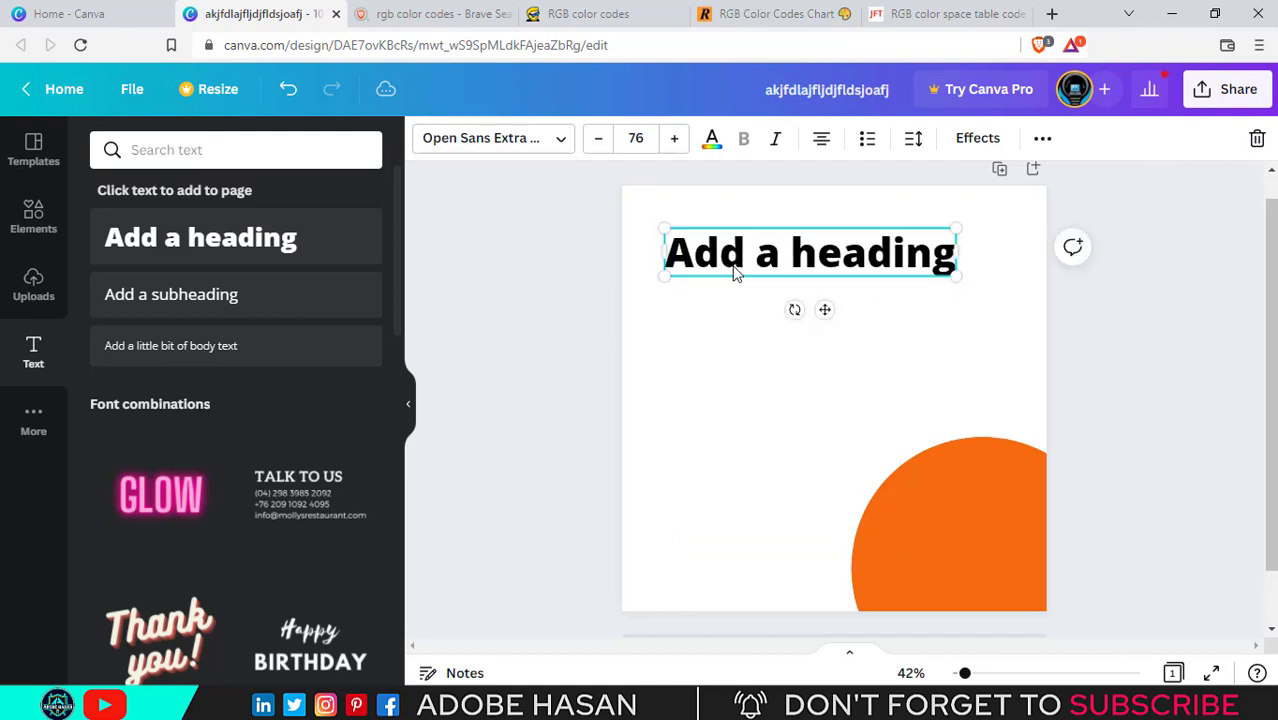
# Replace the heading's placeholder text with "GRAT DESIGN TO"
pyautogui.doubleClick(734, 266)
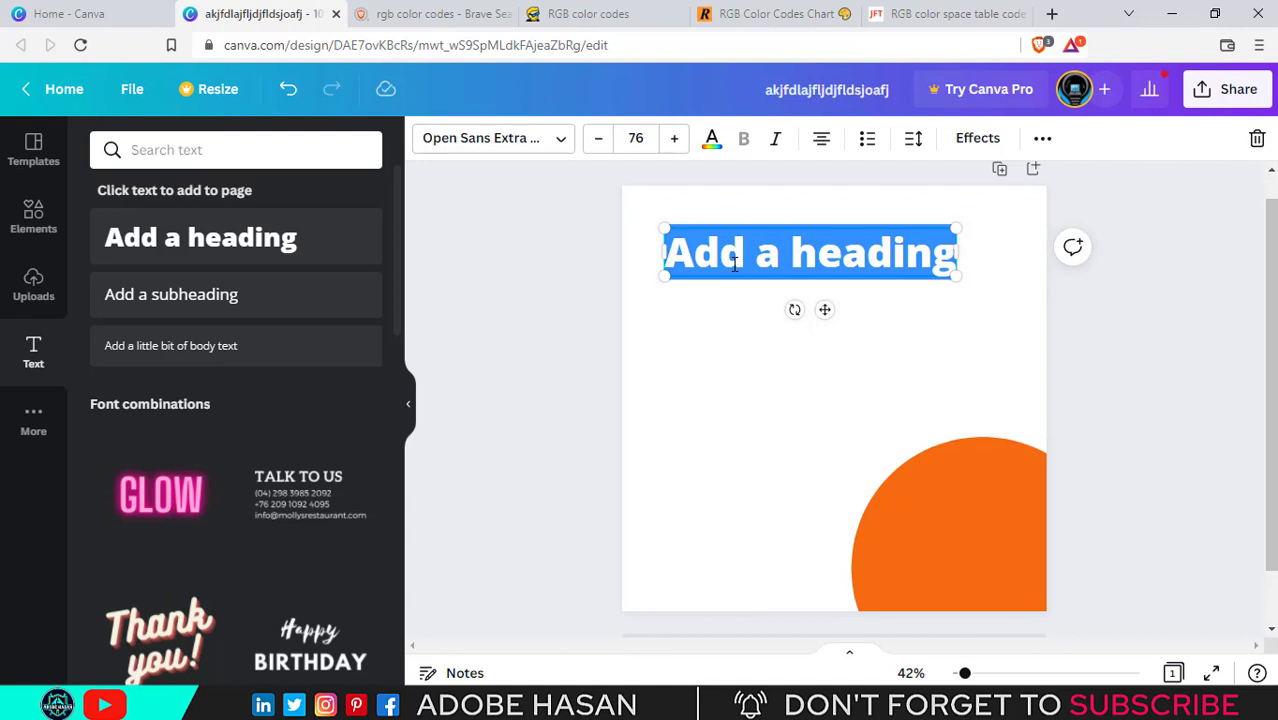
pyautogui.write('g')
pyautogui.press('BackSpace')
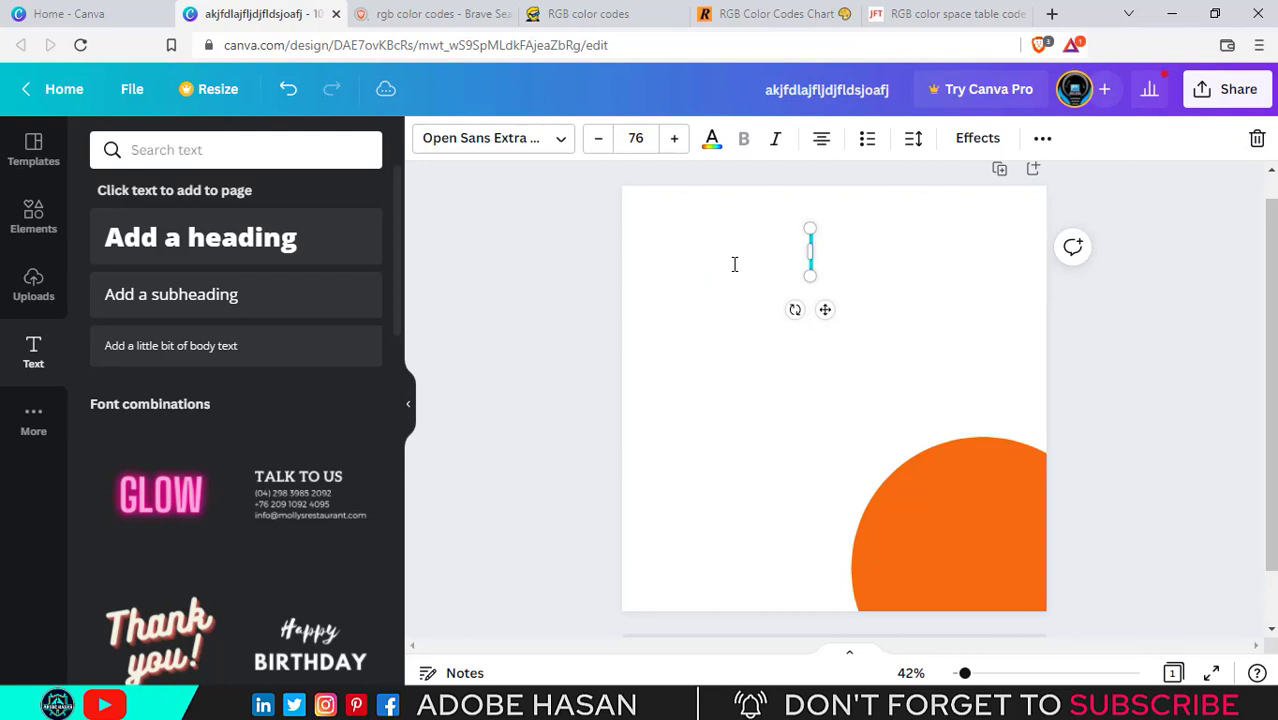
pyautogui.write('GRA')
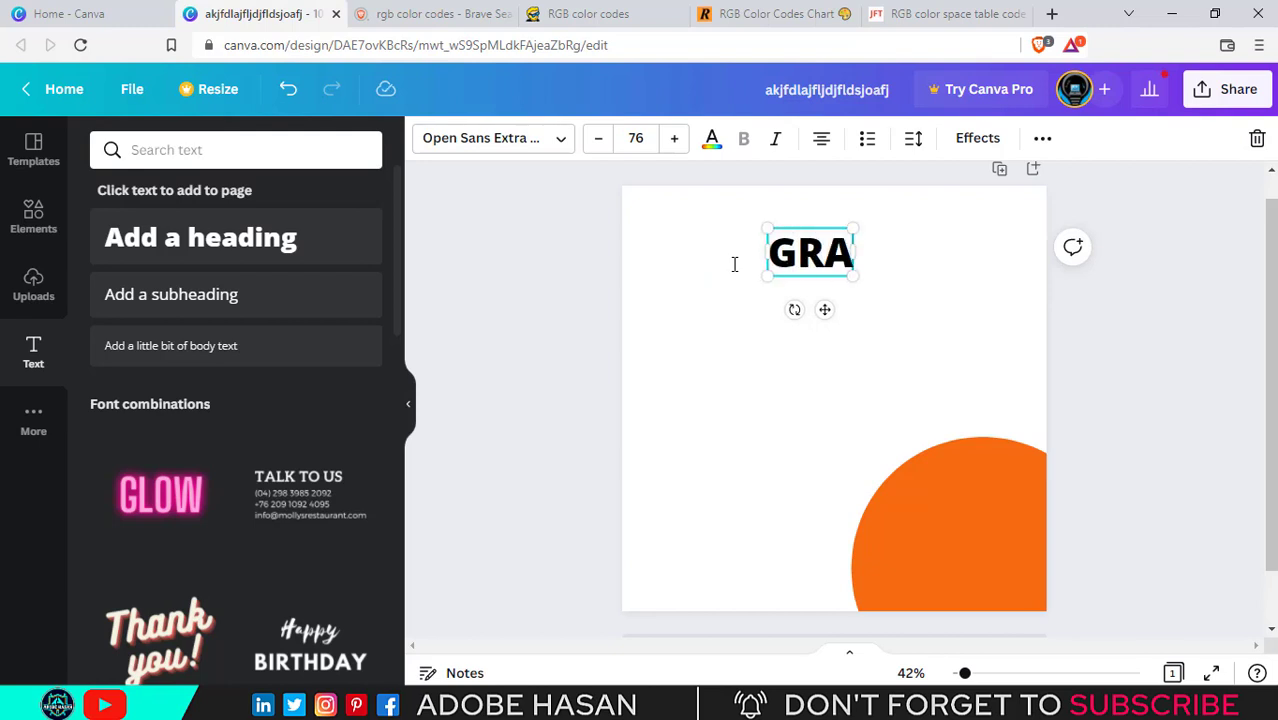
pyautogui.press('BackSpace')
pyautogui.write('AT')
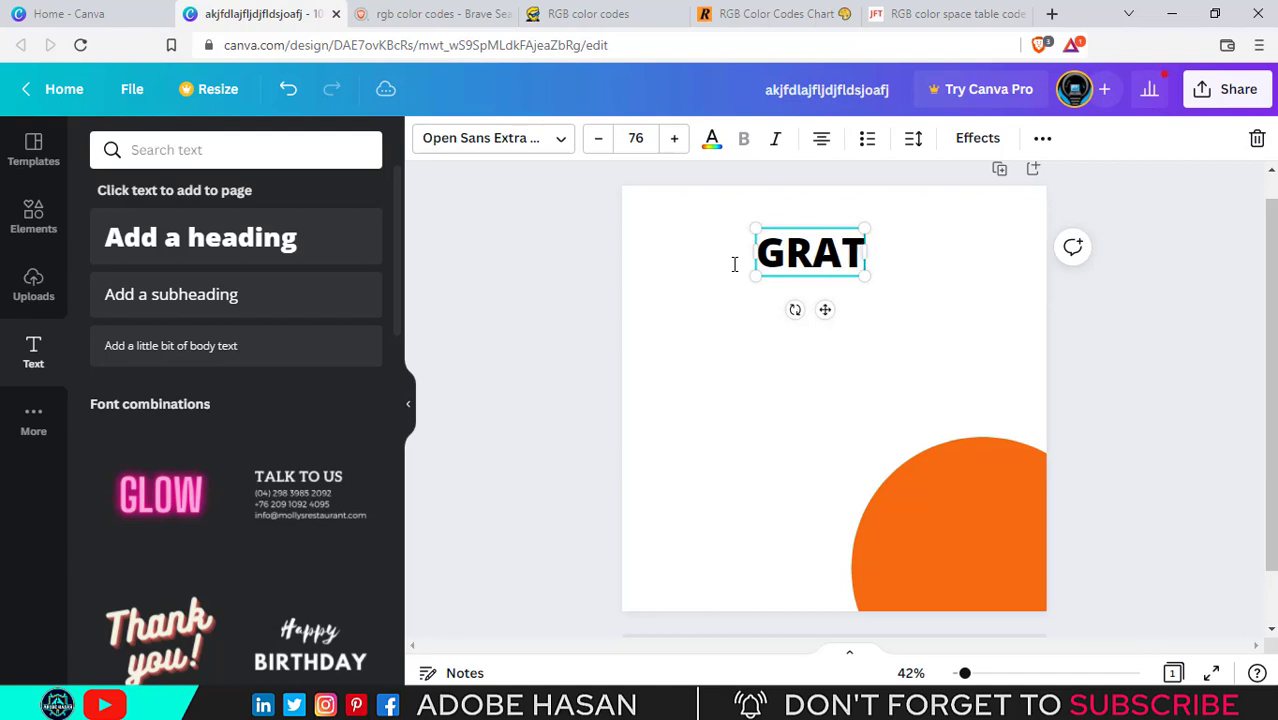
pyautogui.write(' DESIGN')
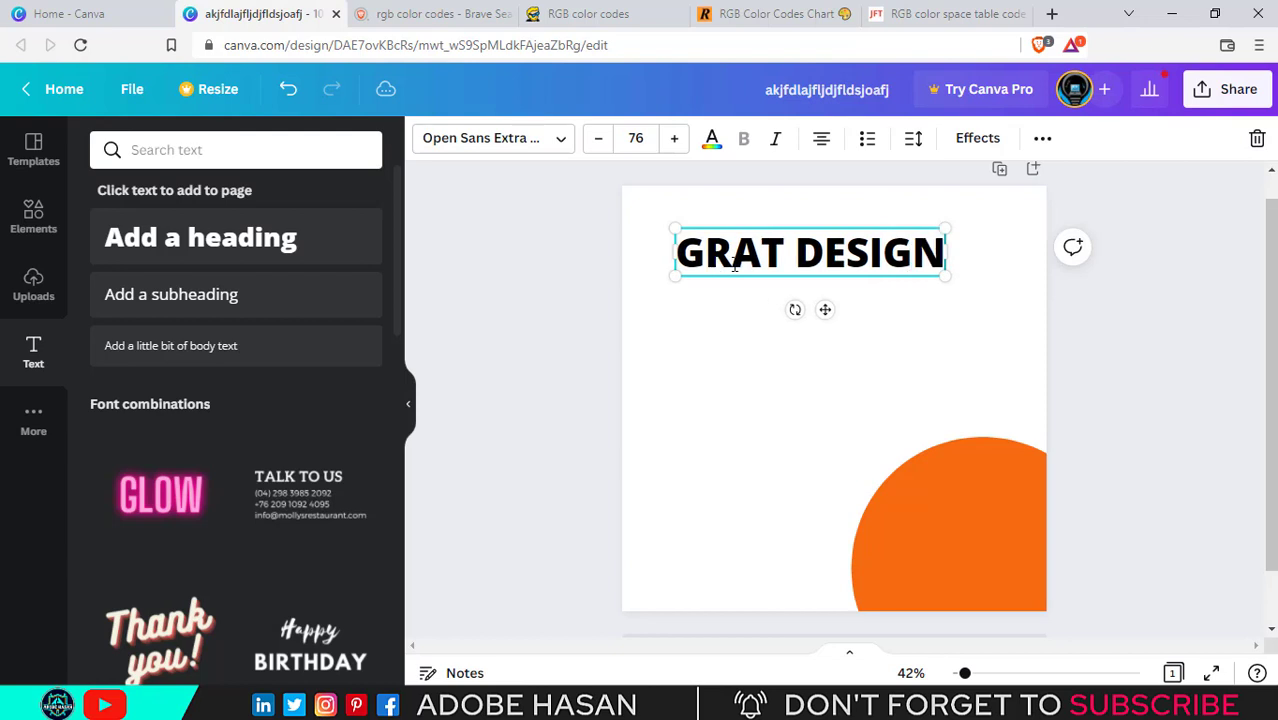
pyautogui.write(' TO')
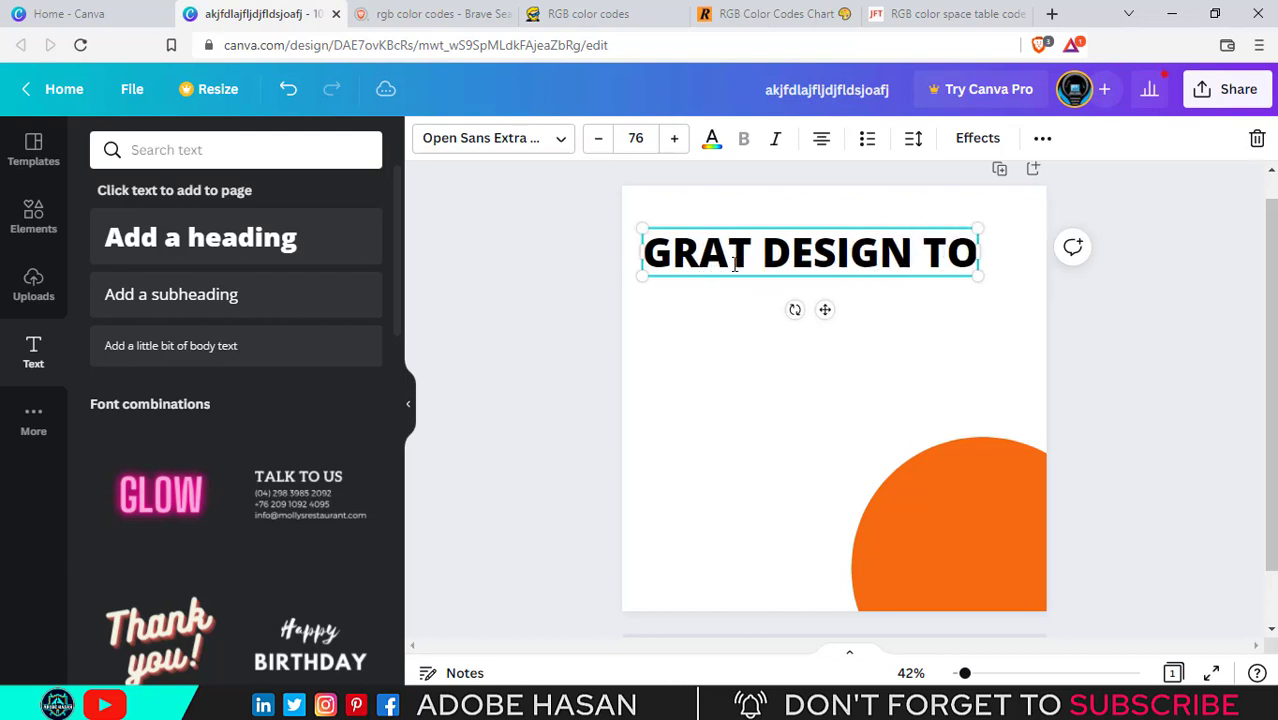
# Scale the heading down proportionally and reduce its font size to 54.1
pyautogui.moveTo(978, 272); pyautogui.dragTo(910, 266)
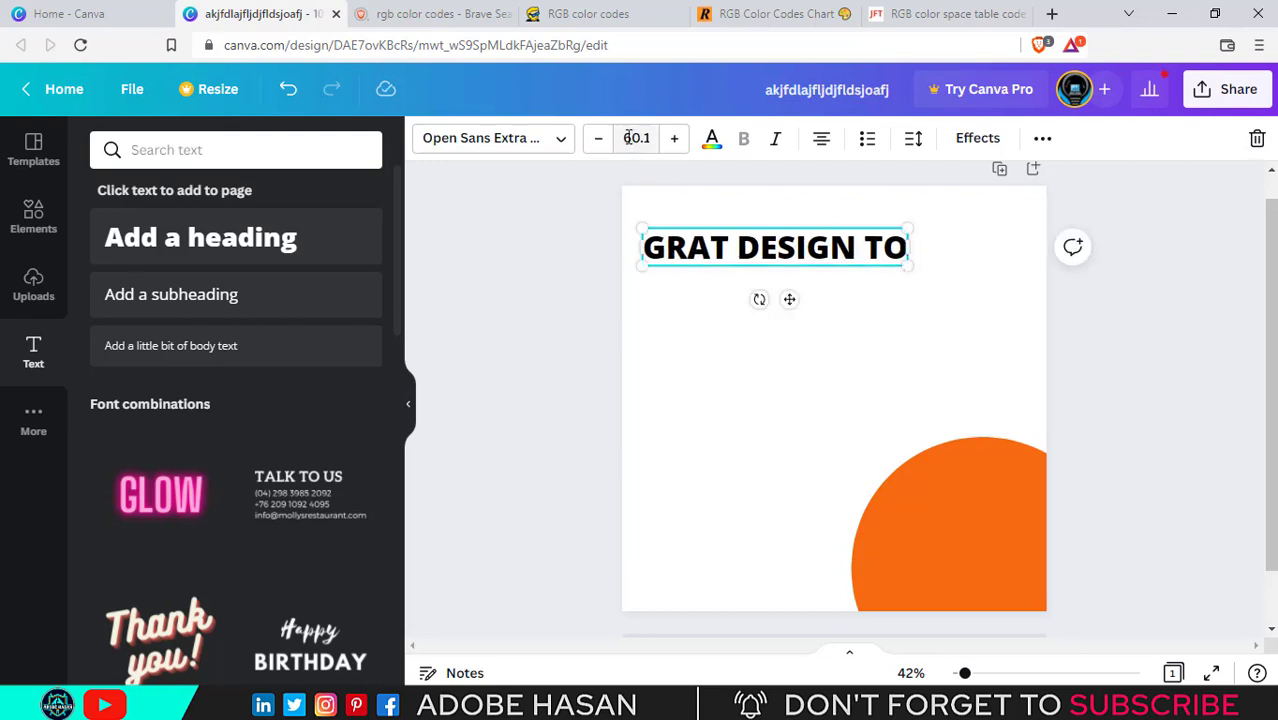
pyautogui.click(648, 139)
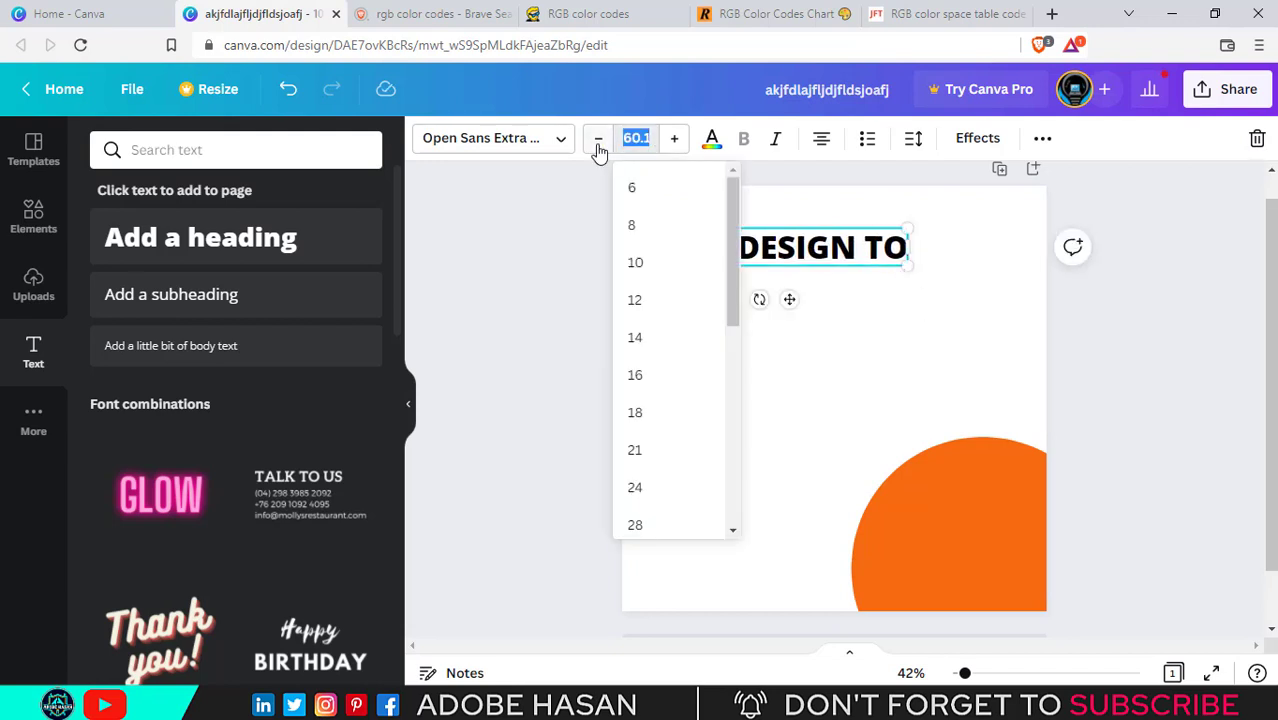
pyautogui.click(598, 139)
pyautogui.click(598, 139)
pyautogui.click(598, 139)
pyautogui.click(598, 139)
pyautogui.click(598, 139)
pyautogui.click(598, 139)
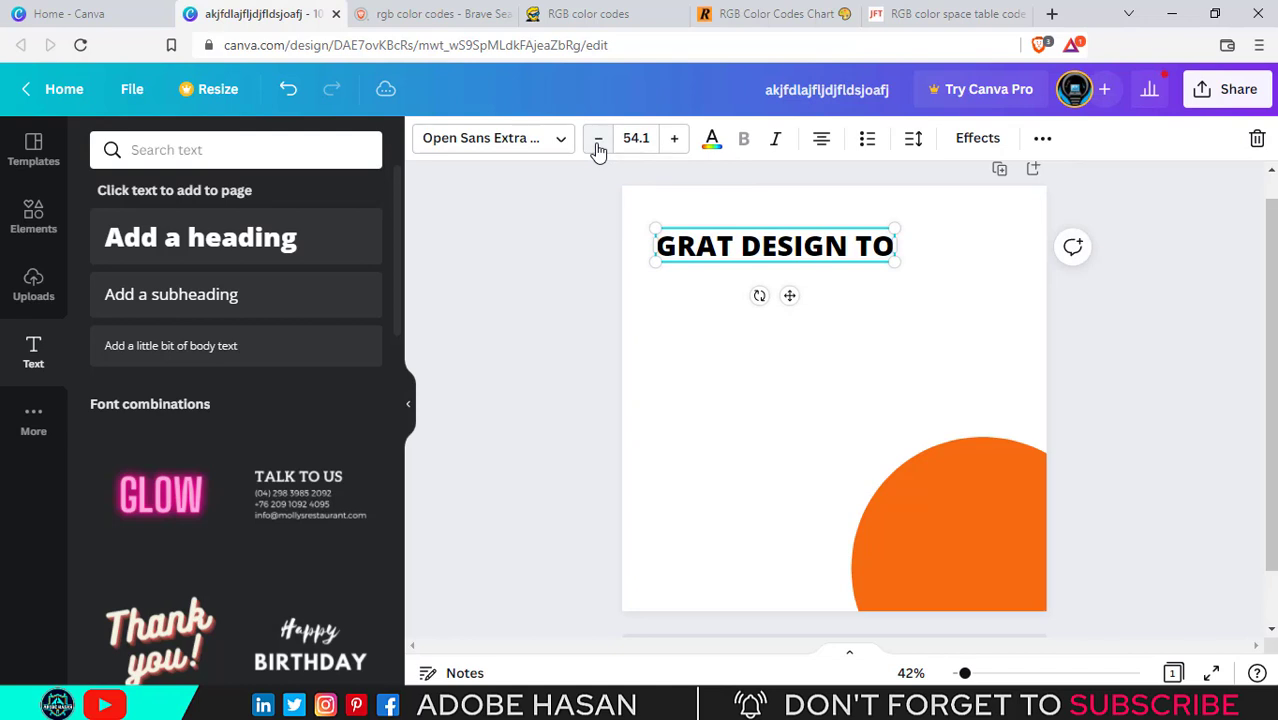
# Try a font size of 602 on the heading, and undo the change
pyautogui.click(650, 138)
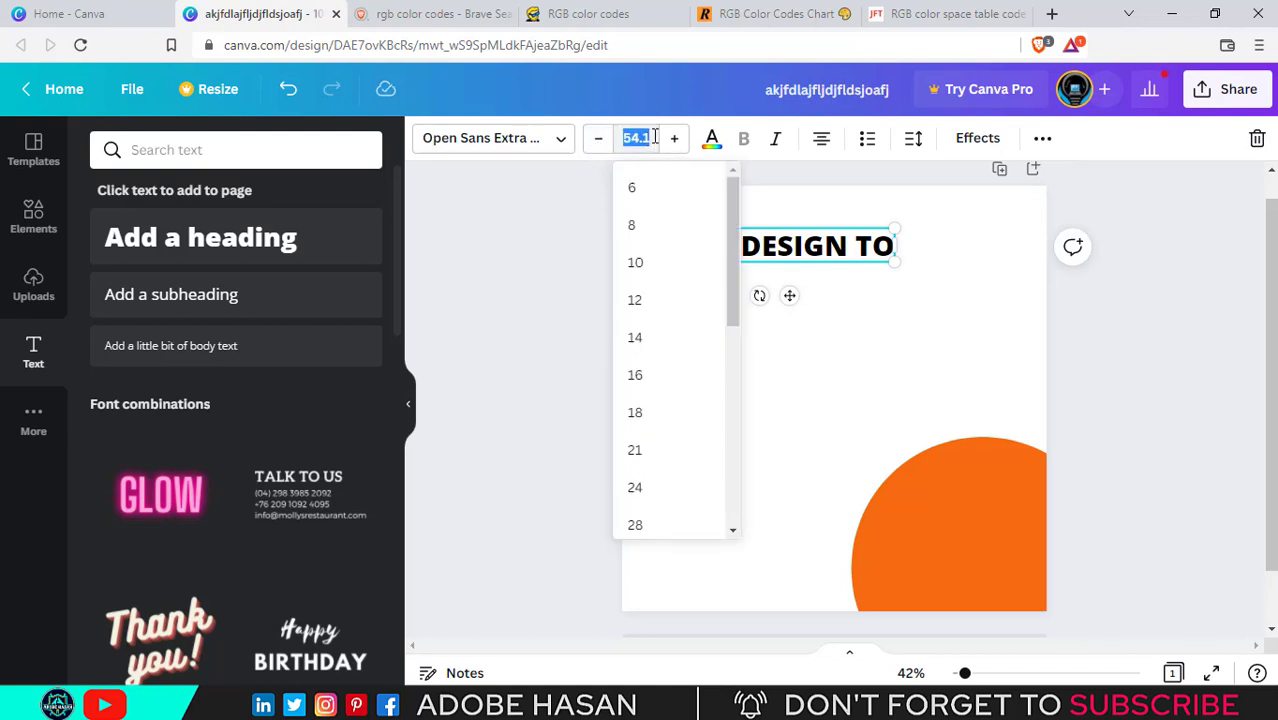
pyautogui.write('602')
pyautogui.press('Return')
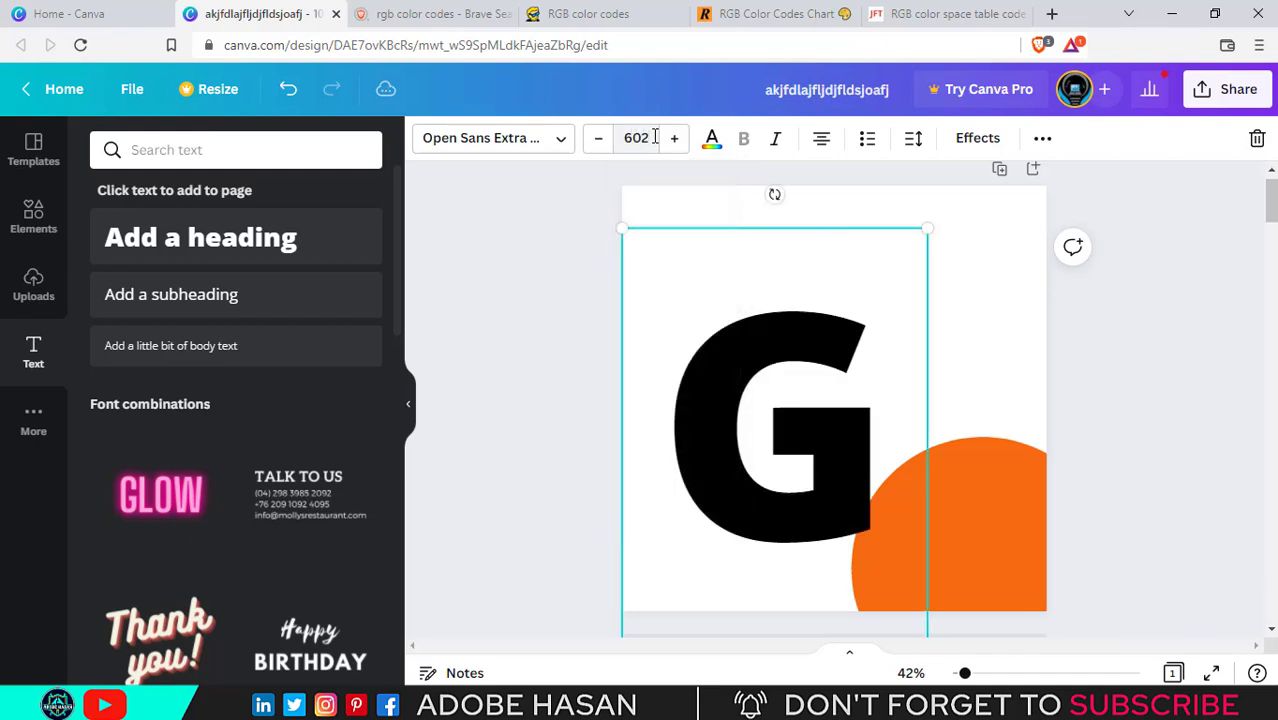
pyautogui.hotkey('ctrl', 'z')
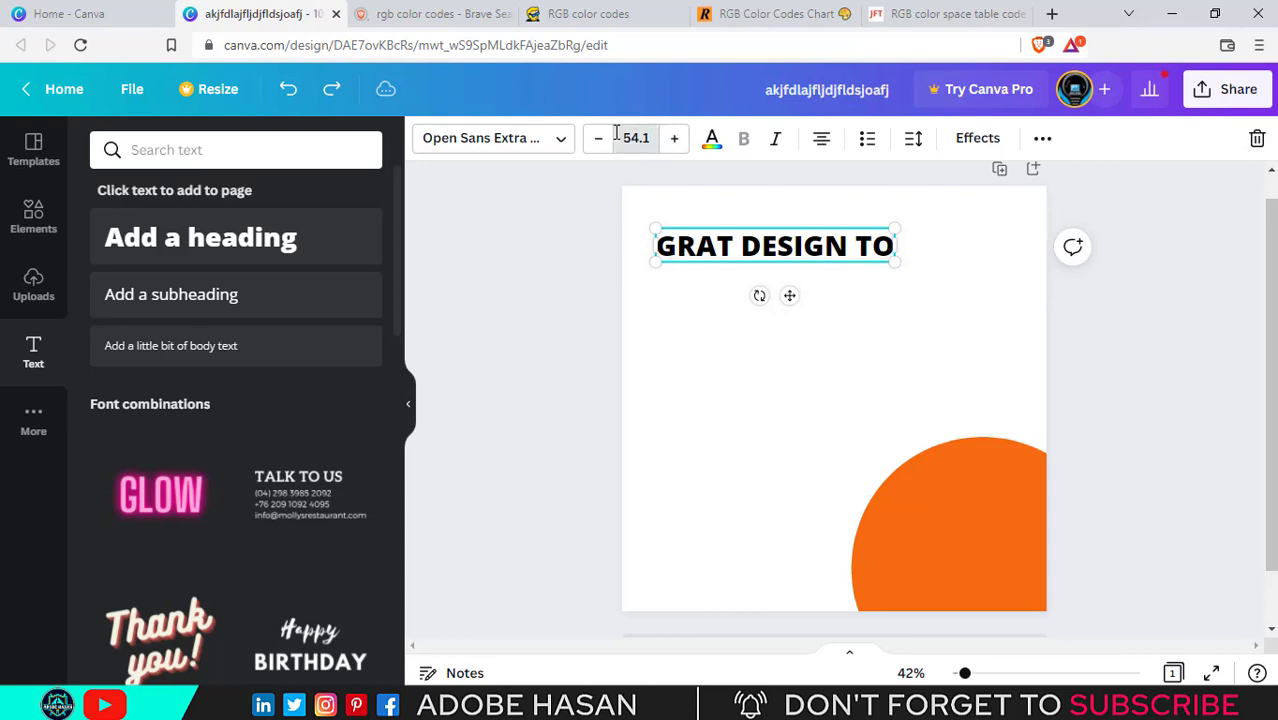
# Set the "GRAT DESIGN TO" heading's font size to 60
pyautogui.click(640, 138)
pyautogui.write('60')
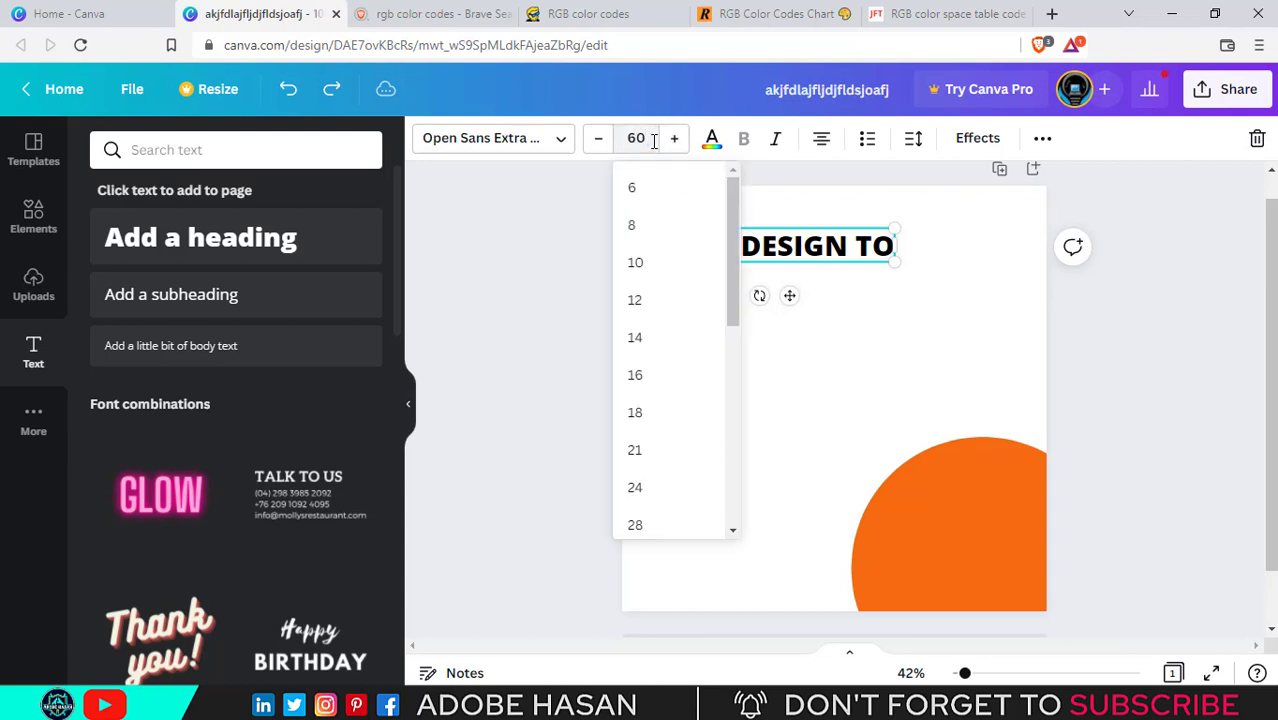
pyautogui.press('Return')
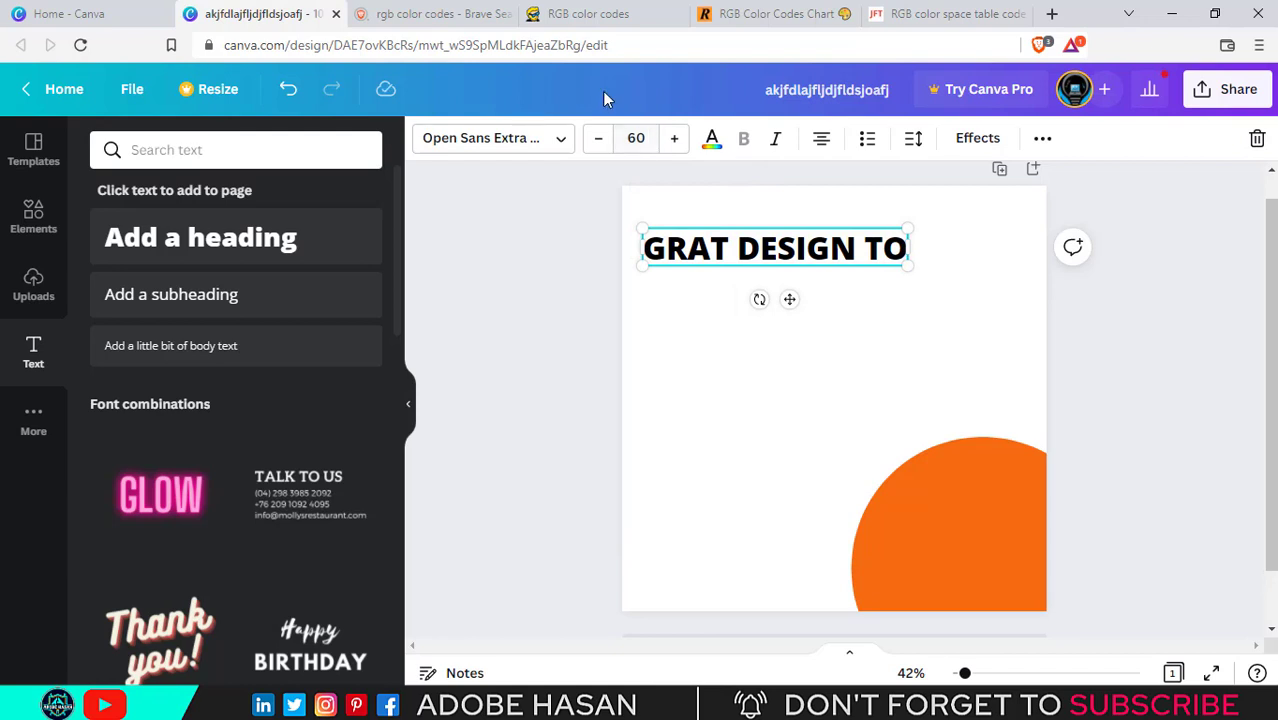
pyautogui.click(722, 426)
pyautogui.click(790, 258)
pyautogui.click(802, 318)
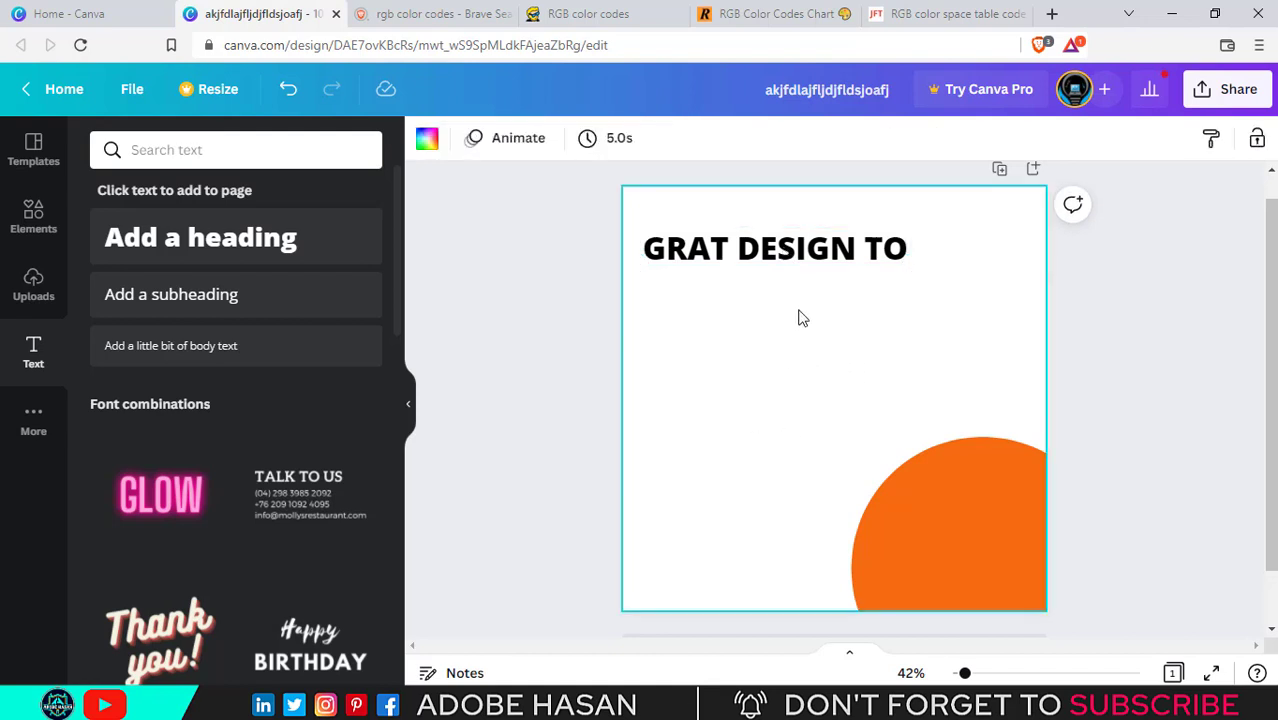
# Shift the "GRAT DESIGN TO" heading slightly right and scale it down proportionally to about 592 px wide, font size 52.7
pyautogui.click(775, 250)
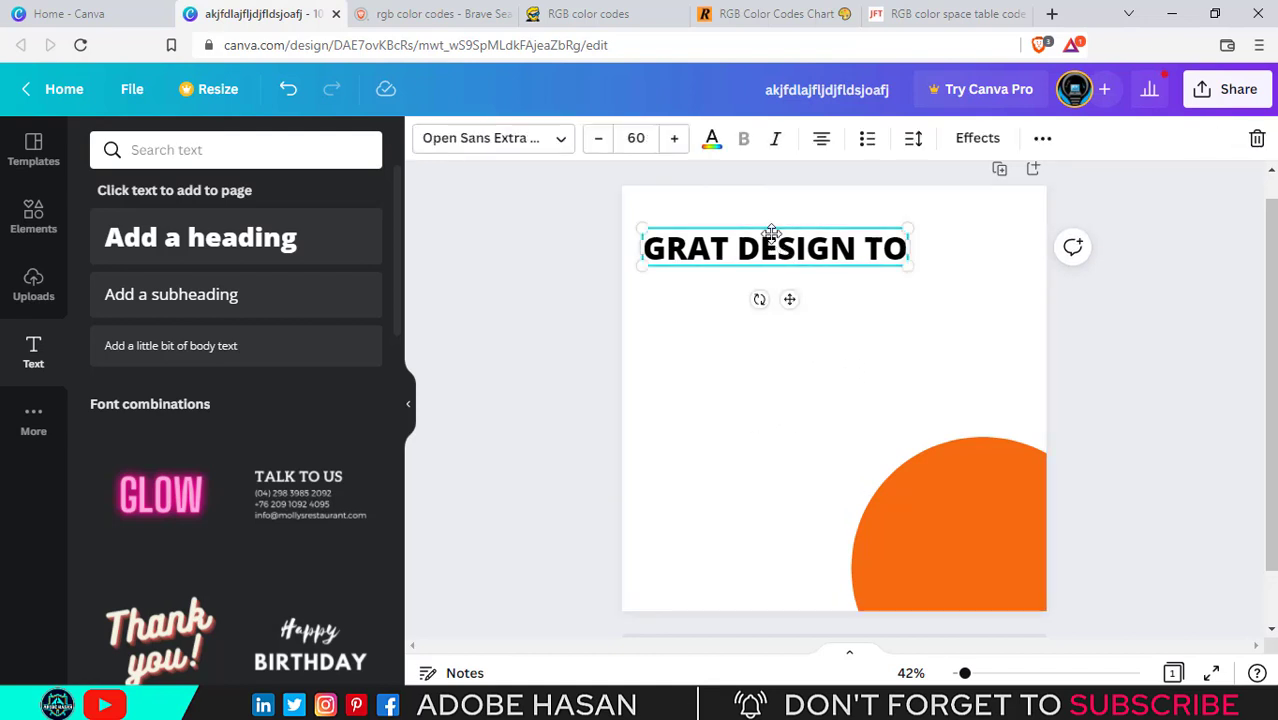
pyautogui.moveTo(770, 238); pyautogui.dragTo(796, 245)
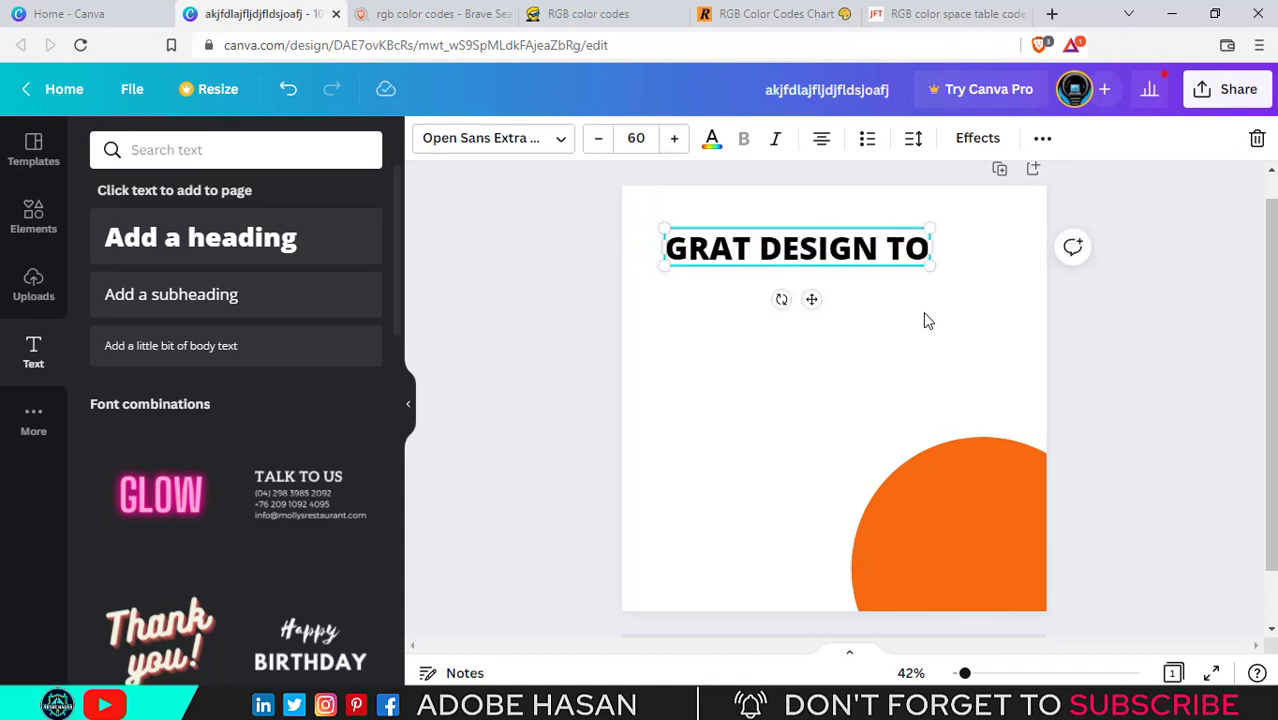
pyautogui.moveTo(933, 262); pyautogui.dragTo(900, 248)
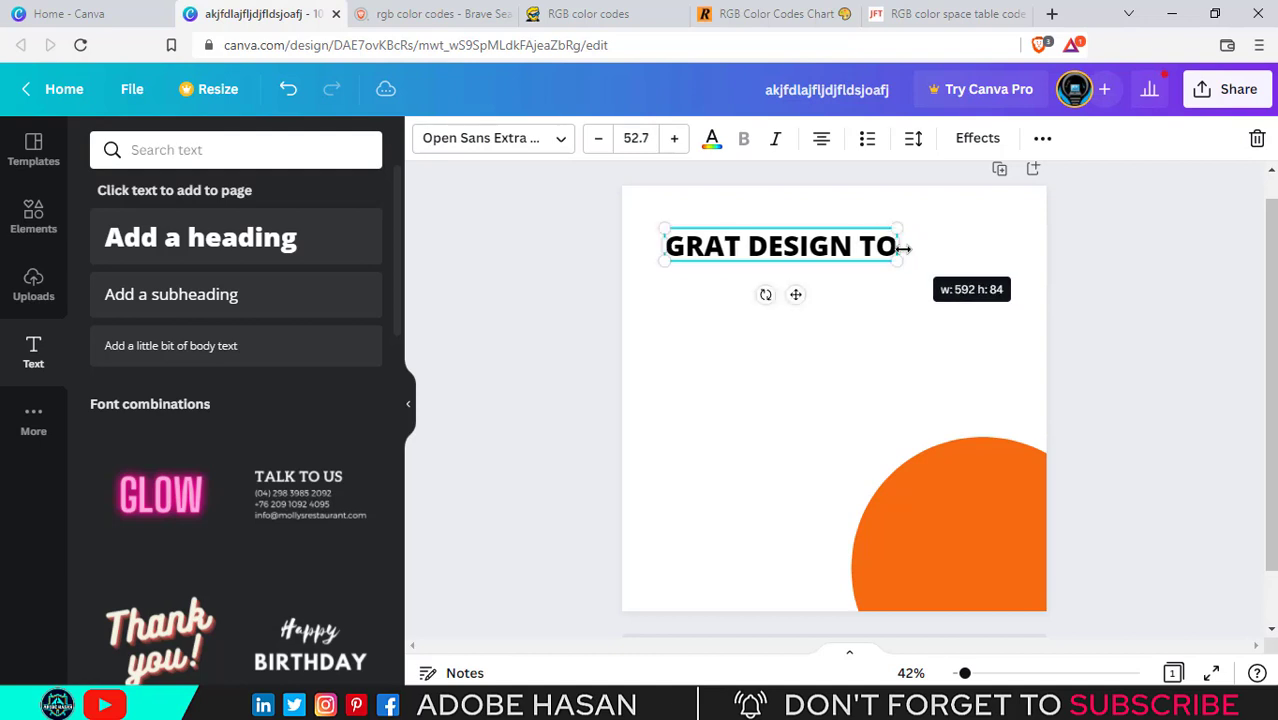
pyautogui.click(880, 315)
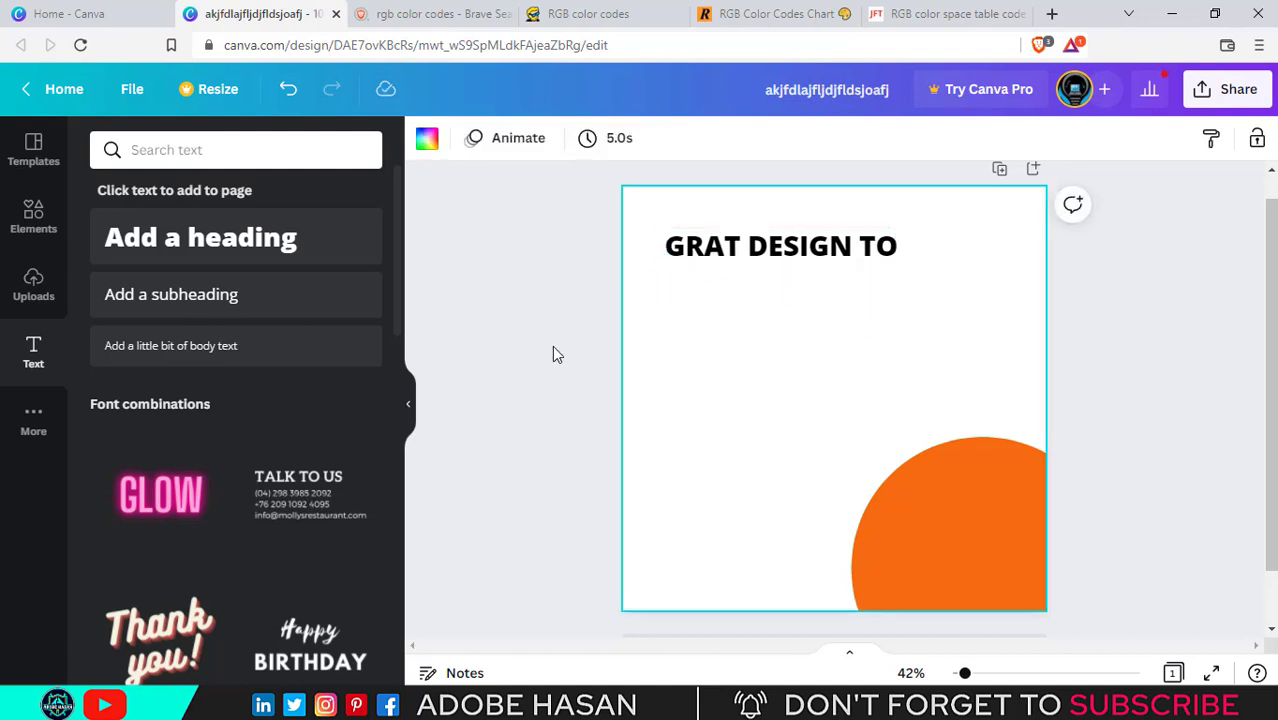
# Add a square shape, align it directly under the heading, and flatten it into a thin bar as wide as the heading
pyautogui.click(36, 222)
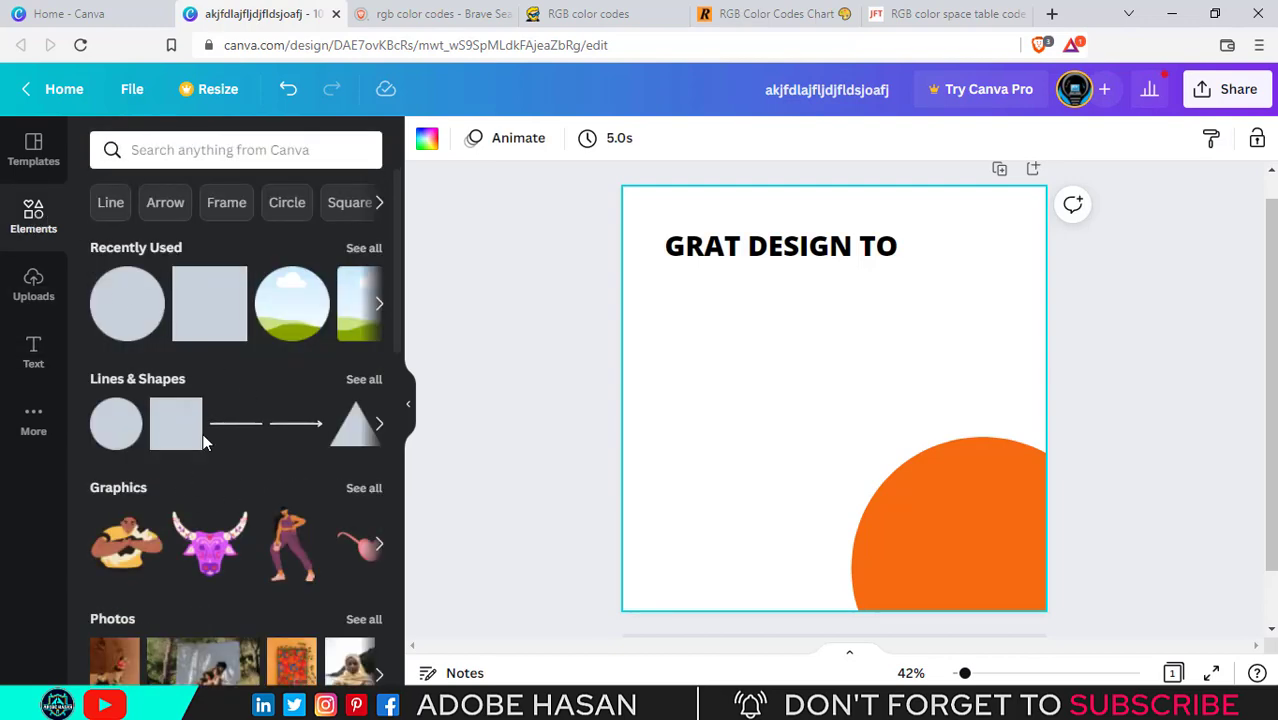
pyautogui.click(168, 440)
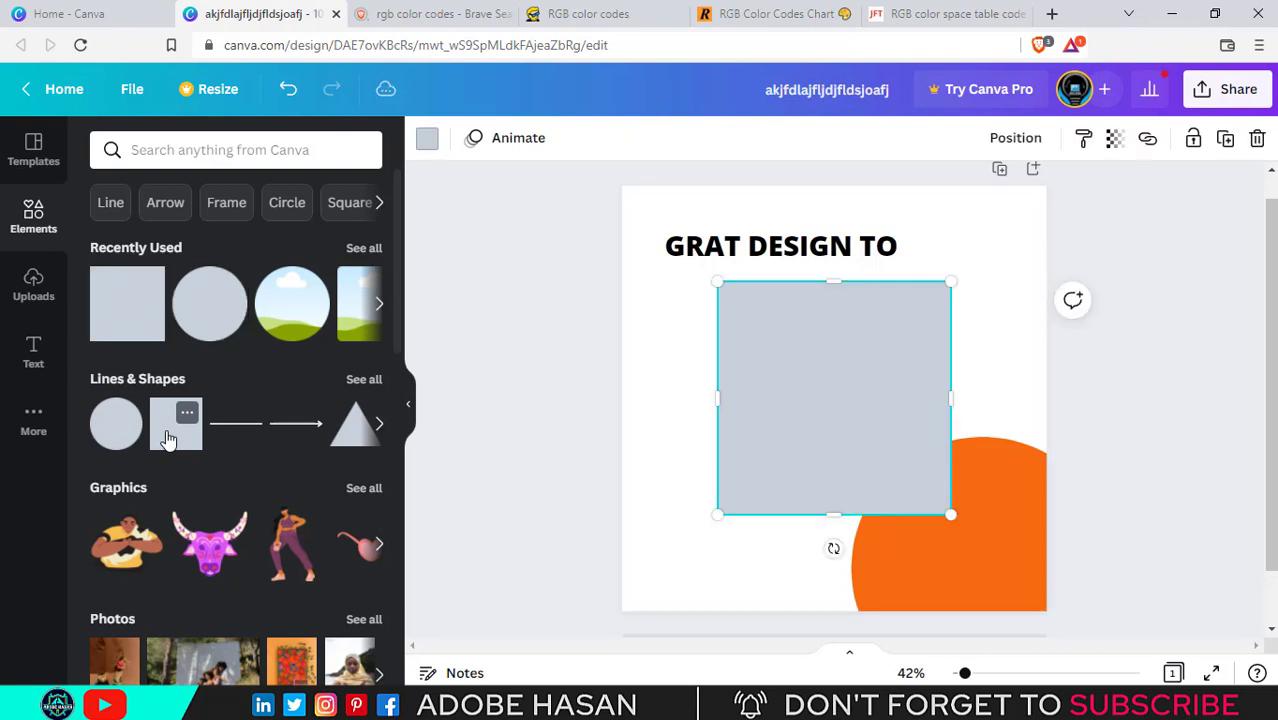
pyautogui.moveTo(770, 391); pyautogui.dragTo(737, 359)
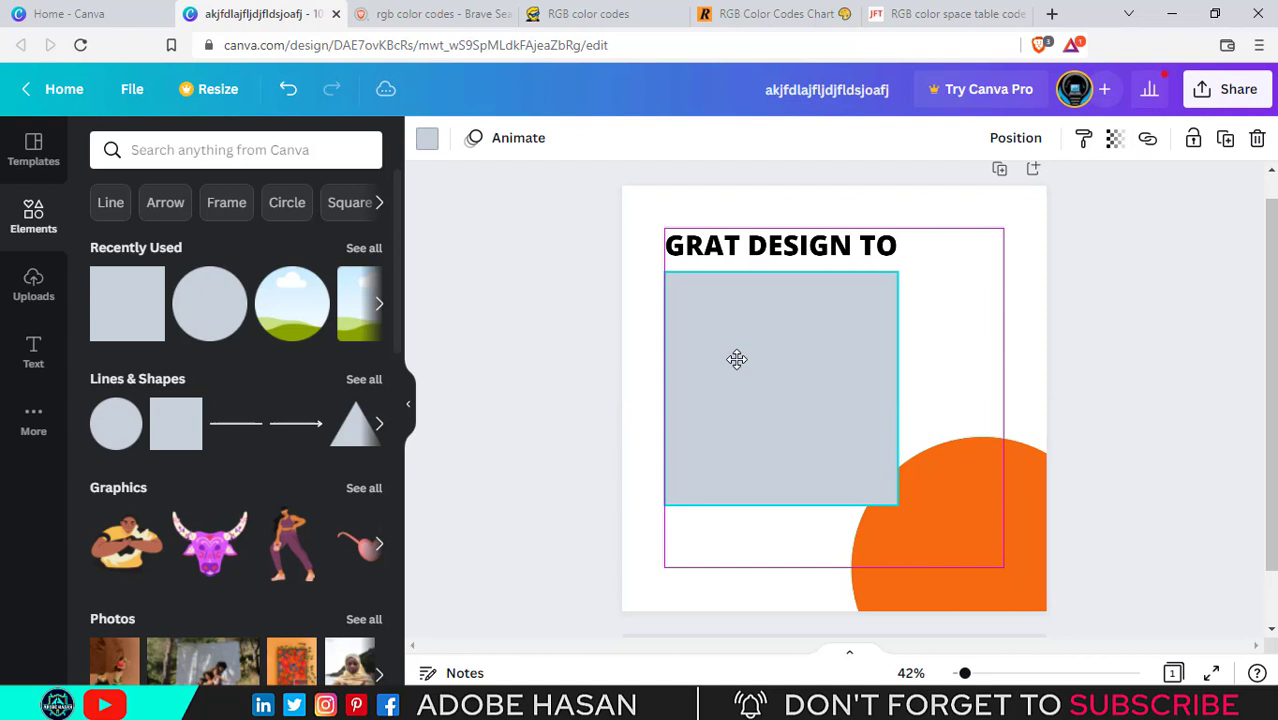
pyautogui.moveTo(737, 359); pyautogui.dragTo(736, 363)
pyautogui.moveTo(765, 506); pyautogui.dragTo(757, 312)
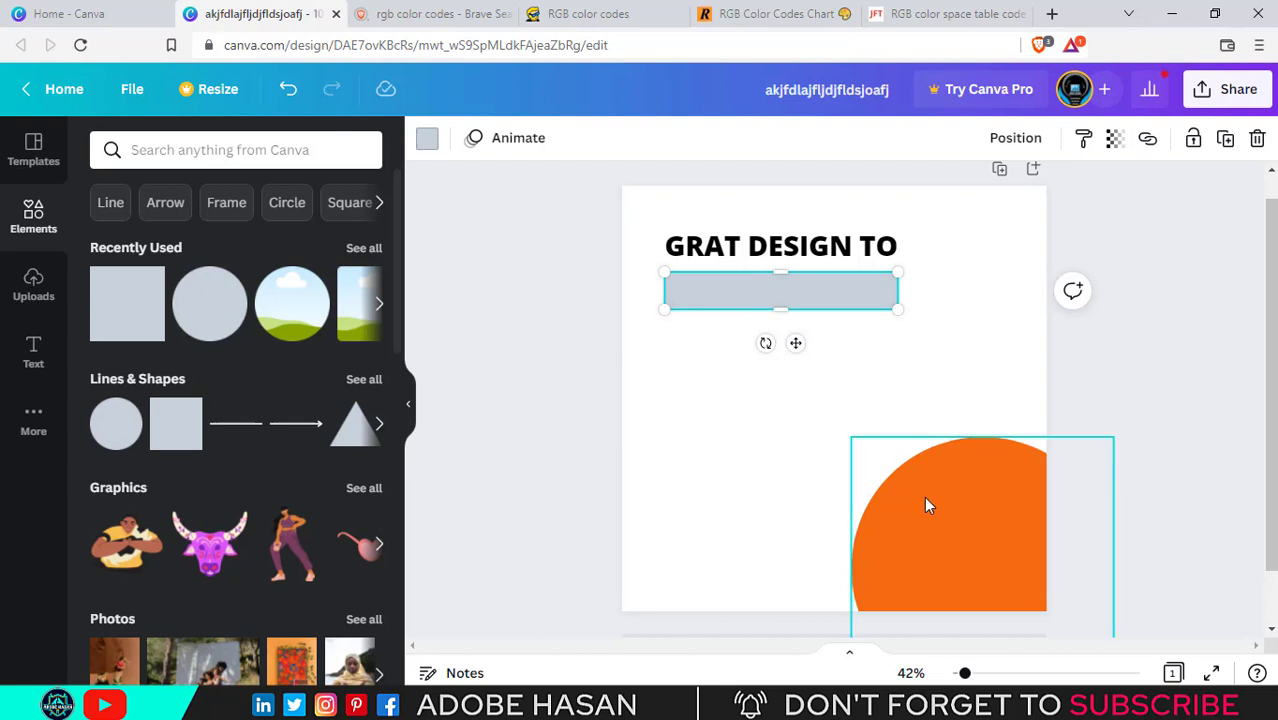
# Recolor the bar under the heading with the orange from the document colors
pyautogui.click(425, 139)
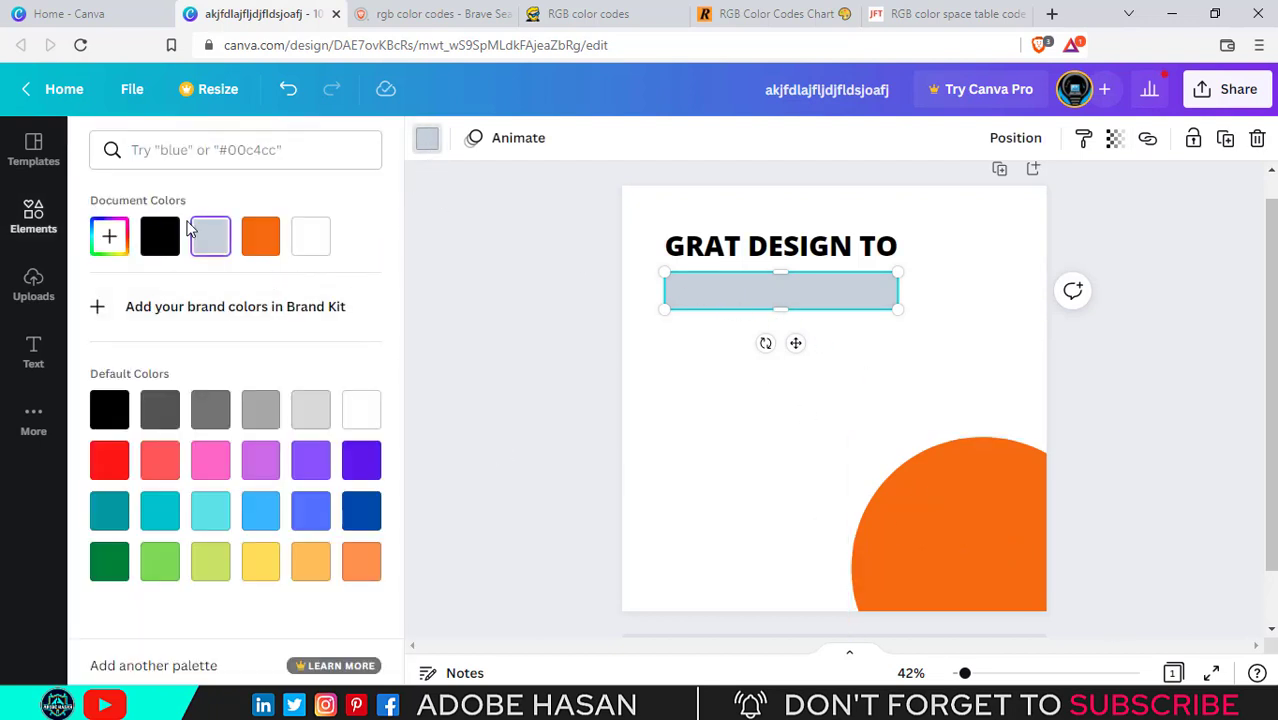
pyautogui.click(261, 240)
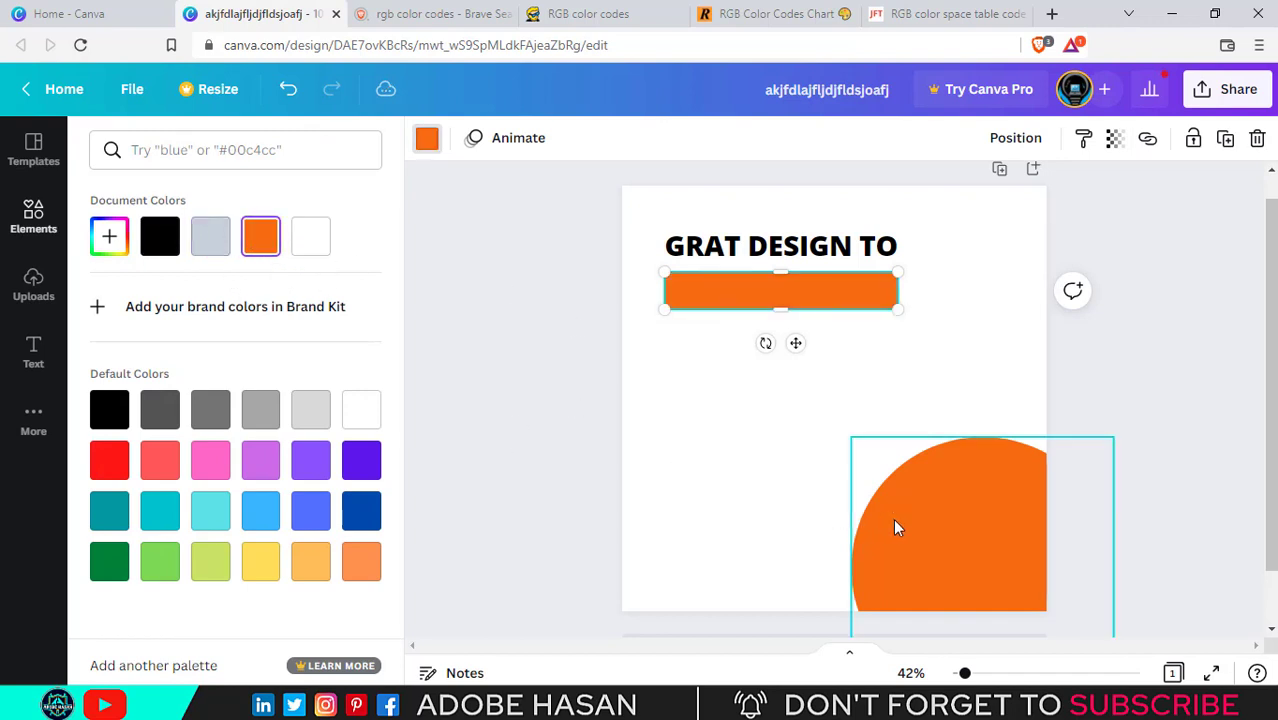
pyautogui.press('Escape')
pyautogui.click(759, 412)
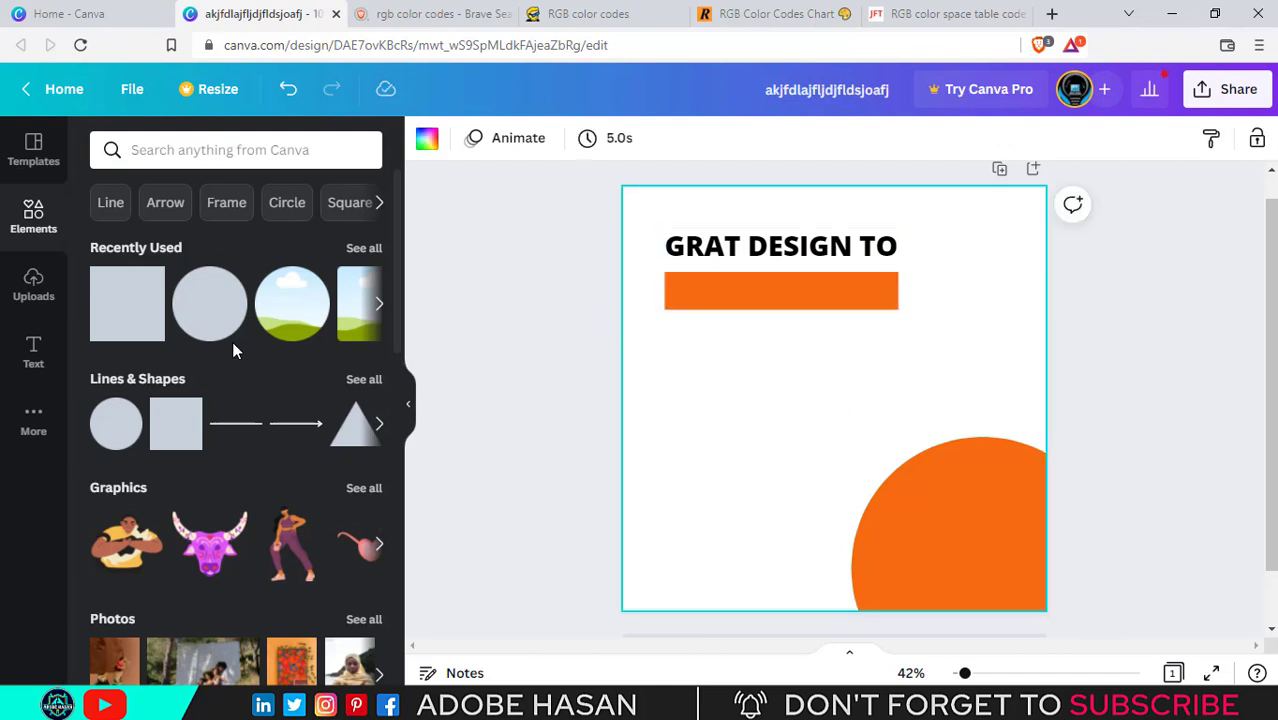
# Add a heading text box reading "GROW" and place it over the left end of the orange bar
pyautogui.click(30, 365)
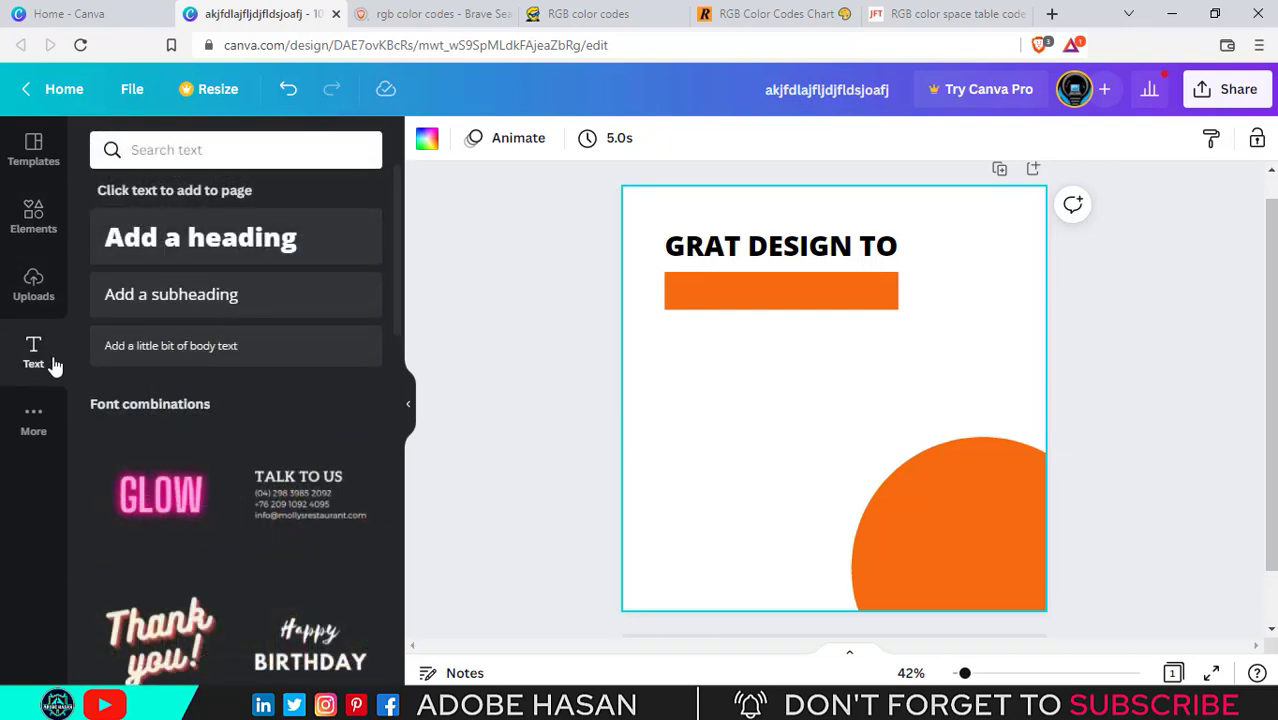
pyautogui.click(205, 238)
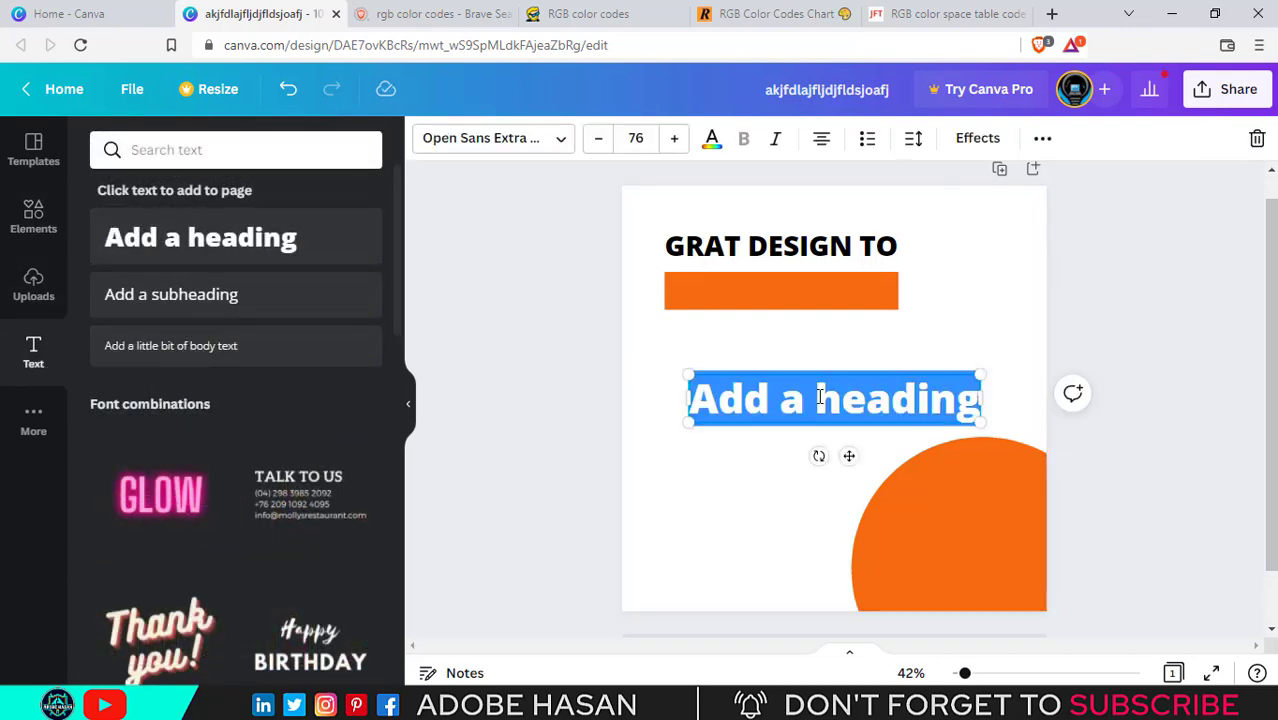
pyautogui.write('GRO')
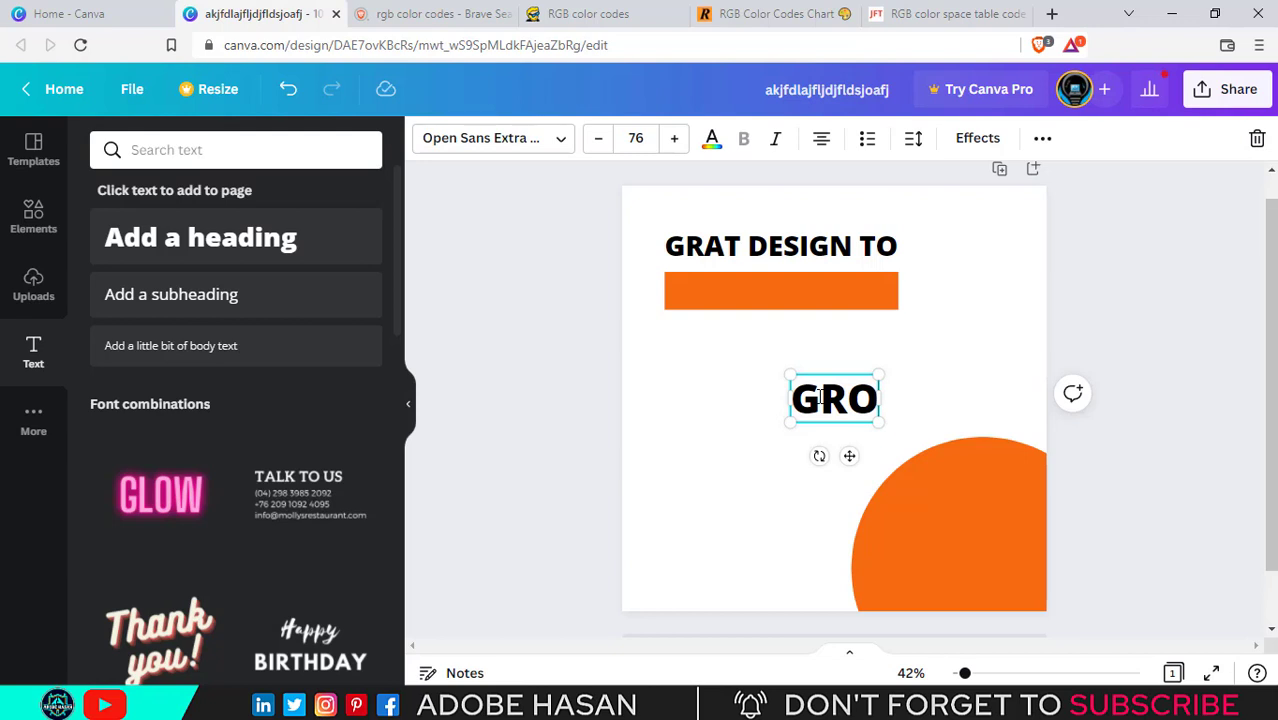
pyautogui.click(714, 342)
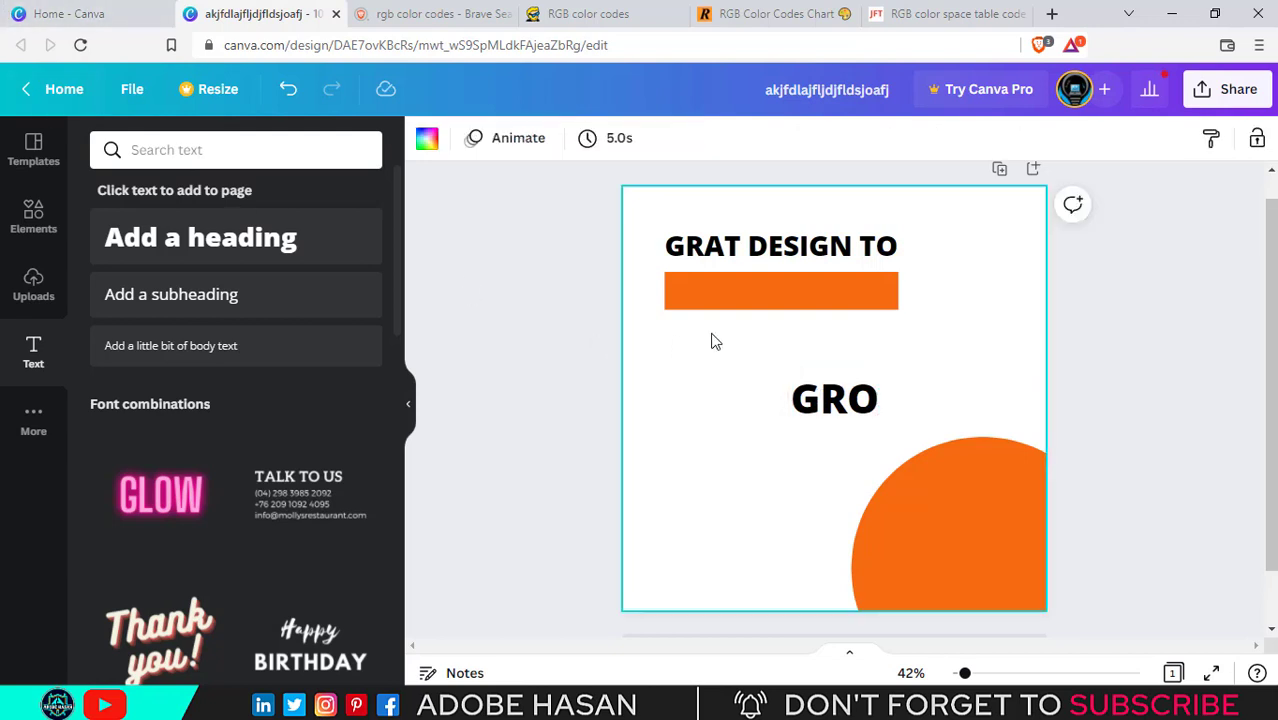
pyautogui.click(866, 410)
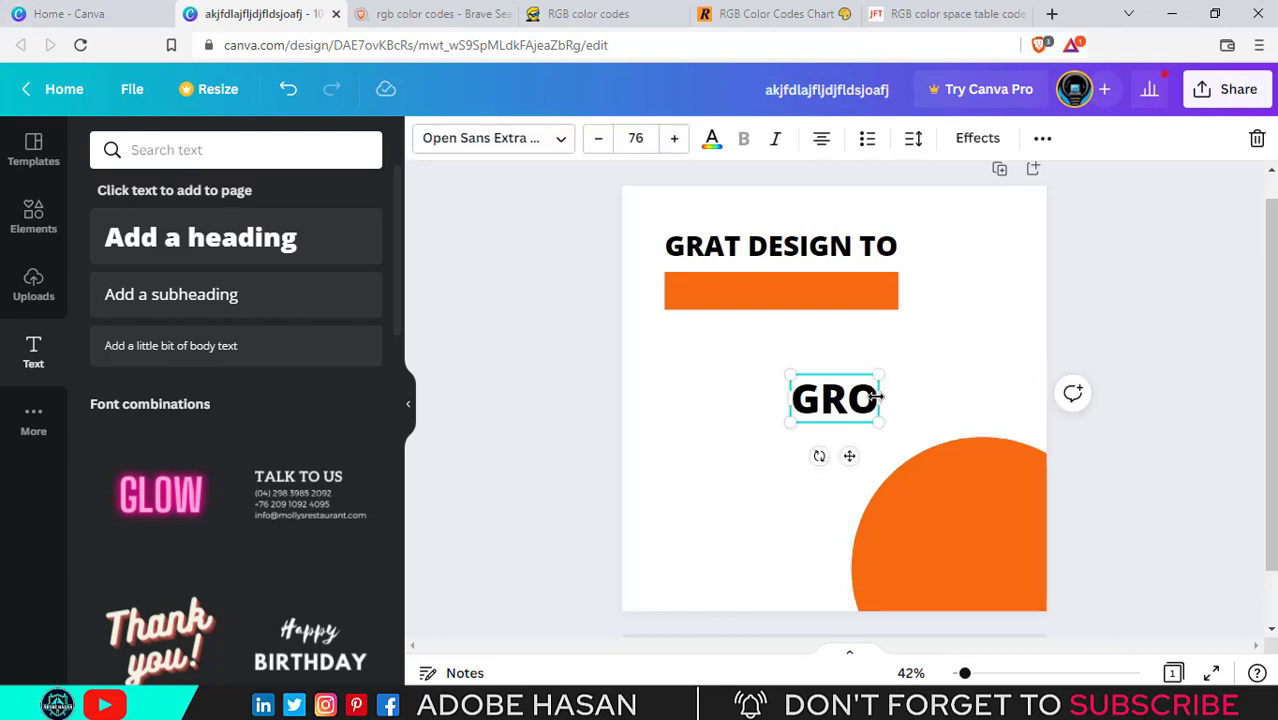
pyautogui.doubleClick(876, 398)
pyautogui.click(877, 400)
pyautogui.write('W')
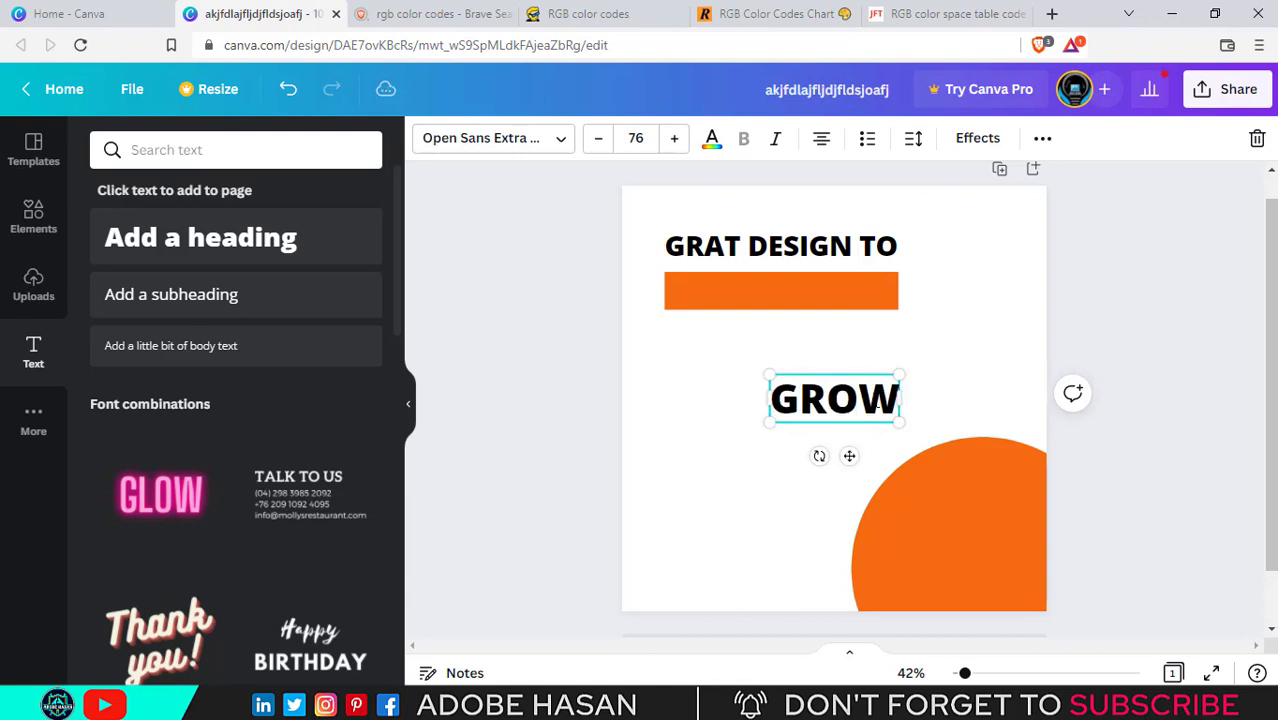
pyautogui.click(728, 378)
pyautogui.moveTo(837, 381); pyautogui.dragTo(748, 291)
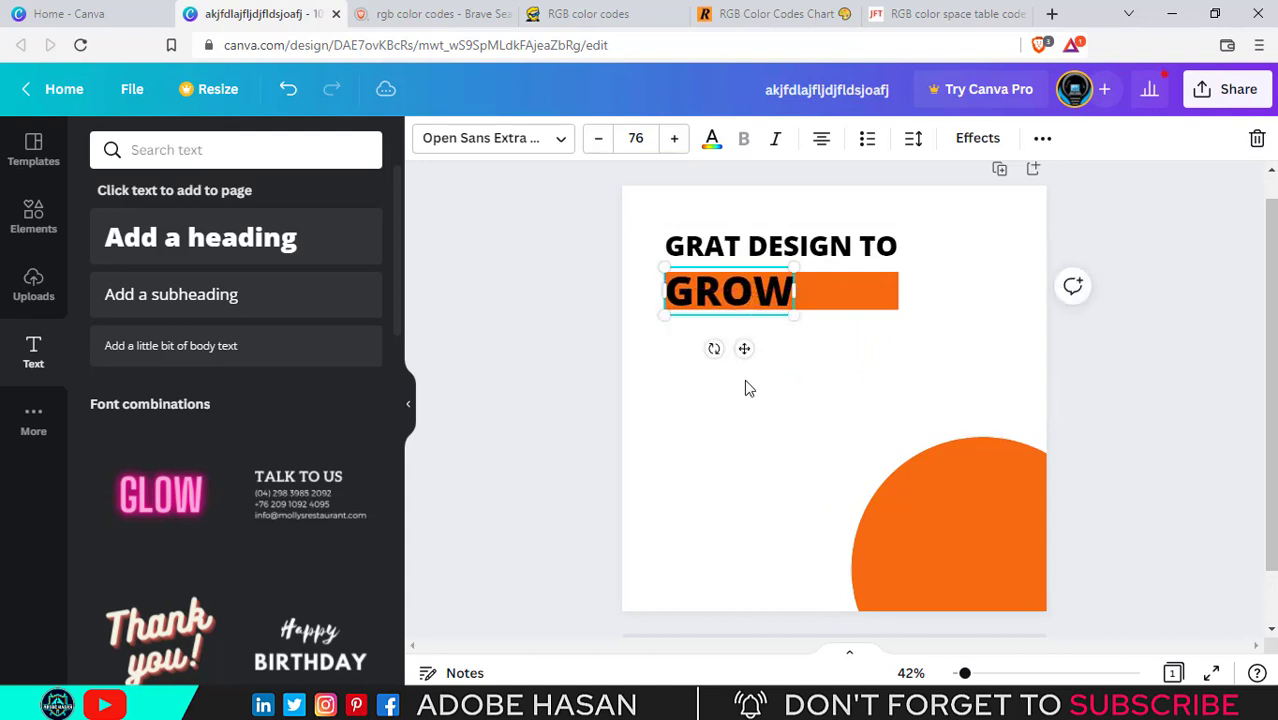
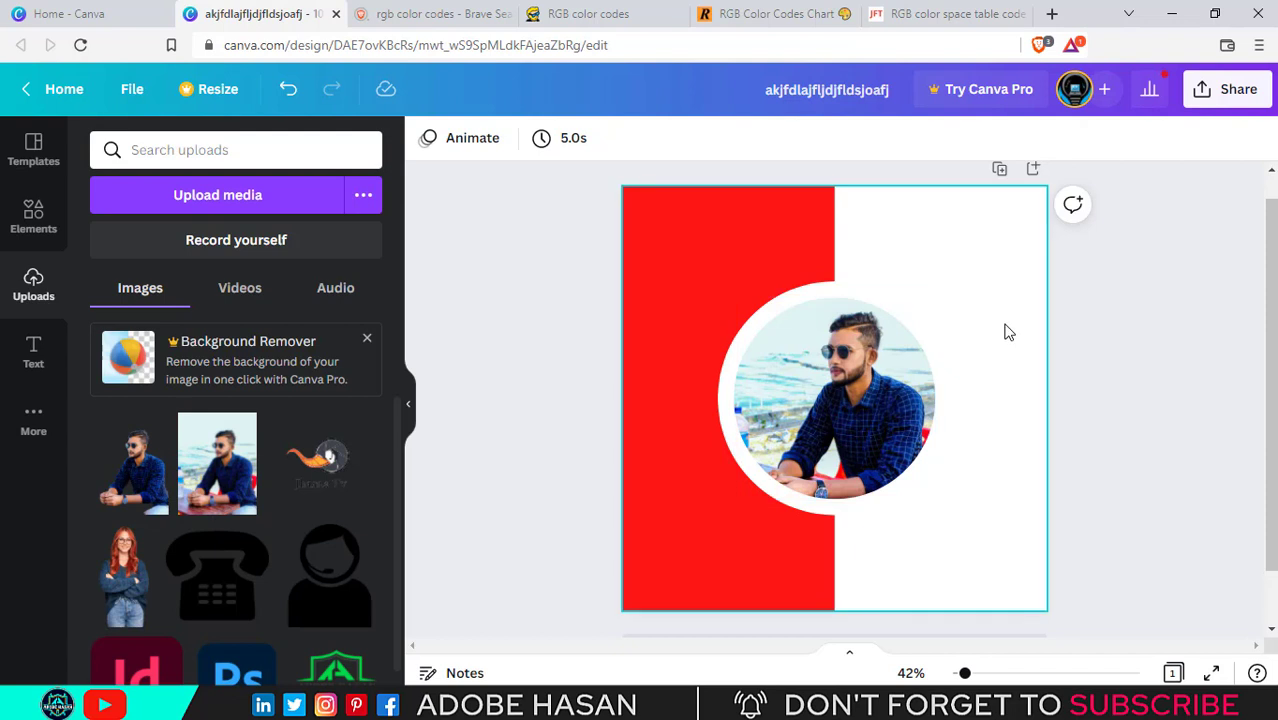
# Enlarge the photo inside the circular frame and reposition it so the man's head and shoulders fill the circle
pyautogui.doubleClick(844, 379)
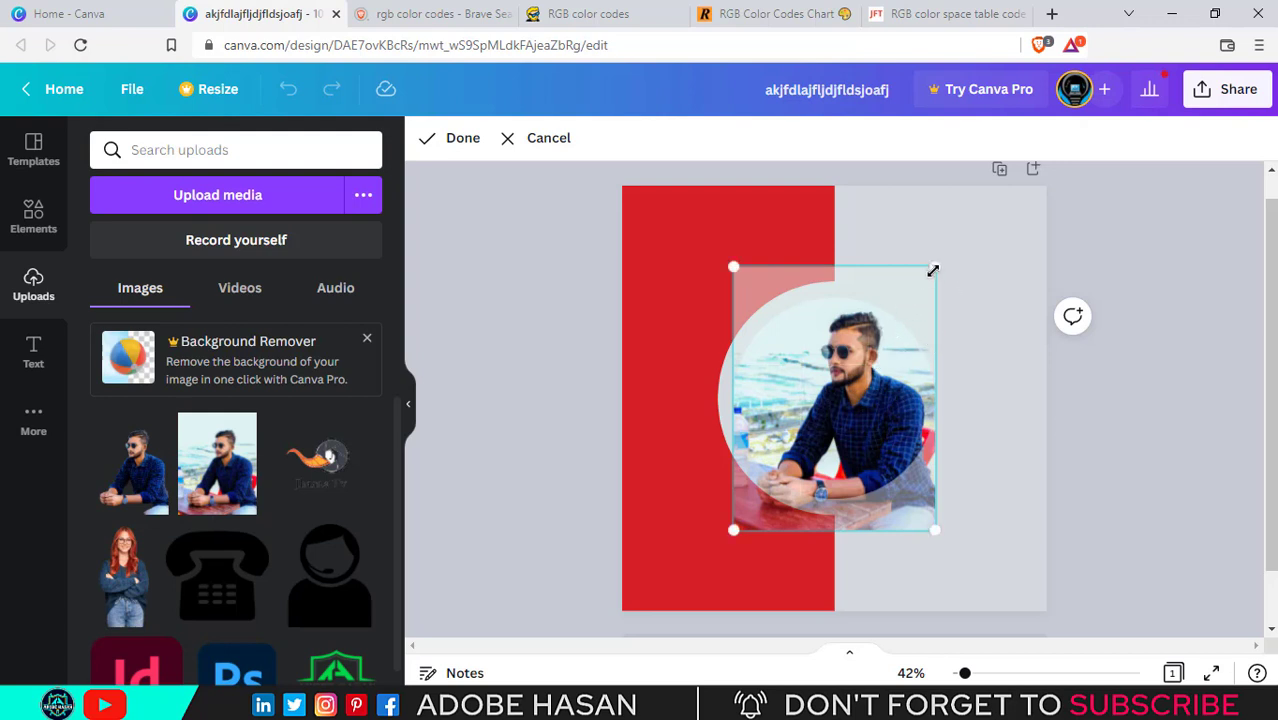
pyautogui.moveTo(932, 268); pyautogui.dragTo(1093, 200)
pyautogui.moveTo(984, 286); pyautogui.dragTo(909, 411)
pyautogui.moveTo(956, 264); pyautogui.dragTo(1076, 156)
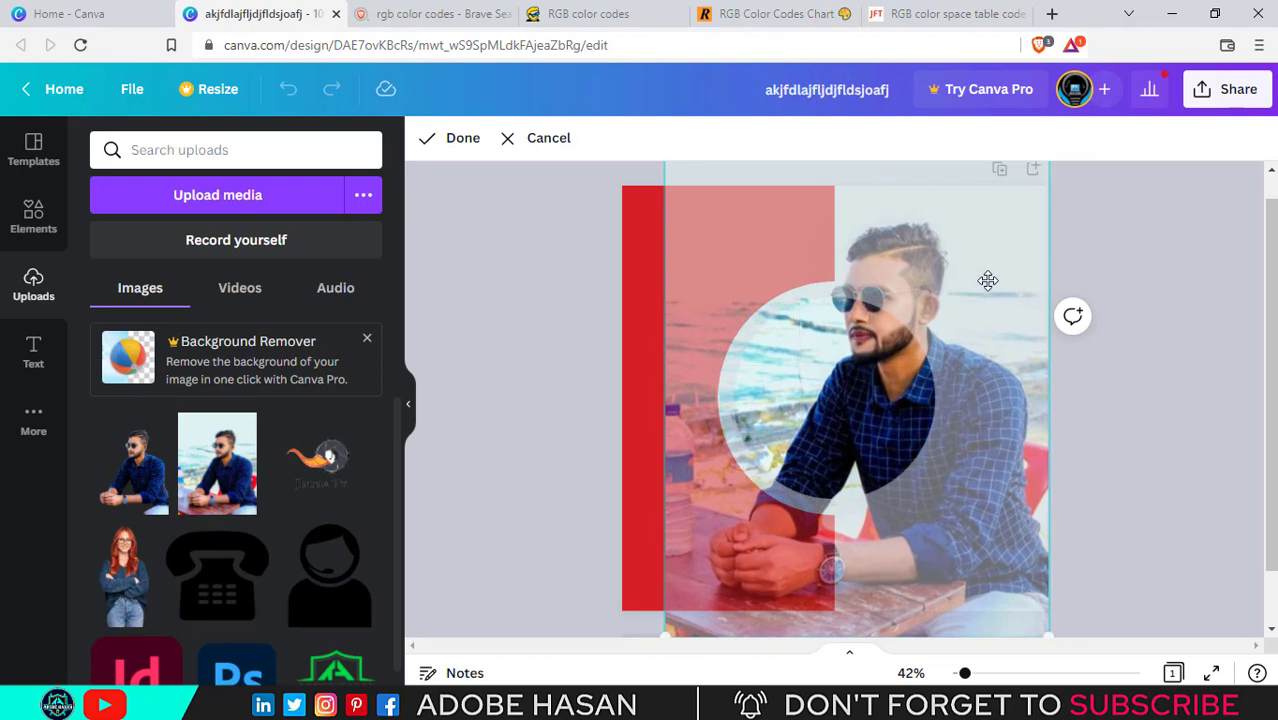
pyautogui.moveTo(987, 280); pyautogui.dragTo(957, 346)
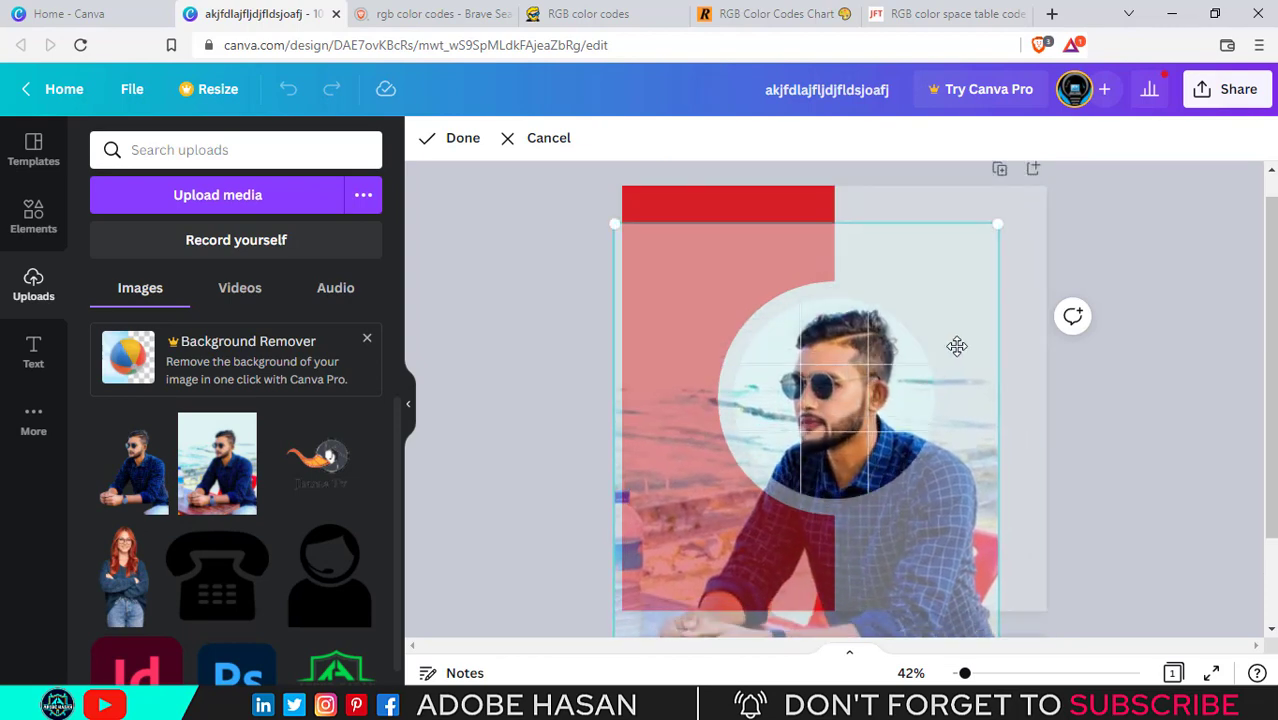
pyautogui.moveTo(996, 223); pyautogui.dragTo(941, 294)
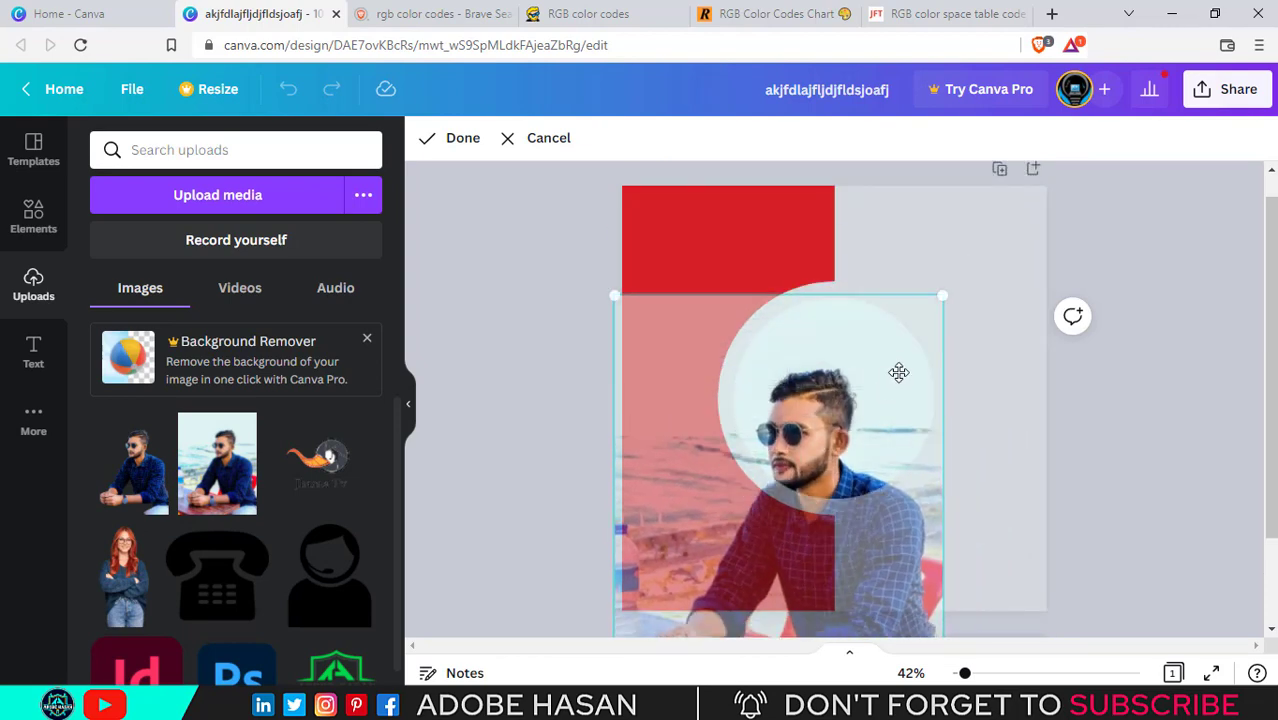
pyautogui.moveTo(899, 371); pyautogui.dragTo(915, 334)
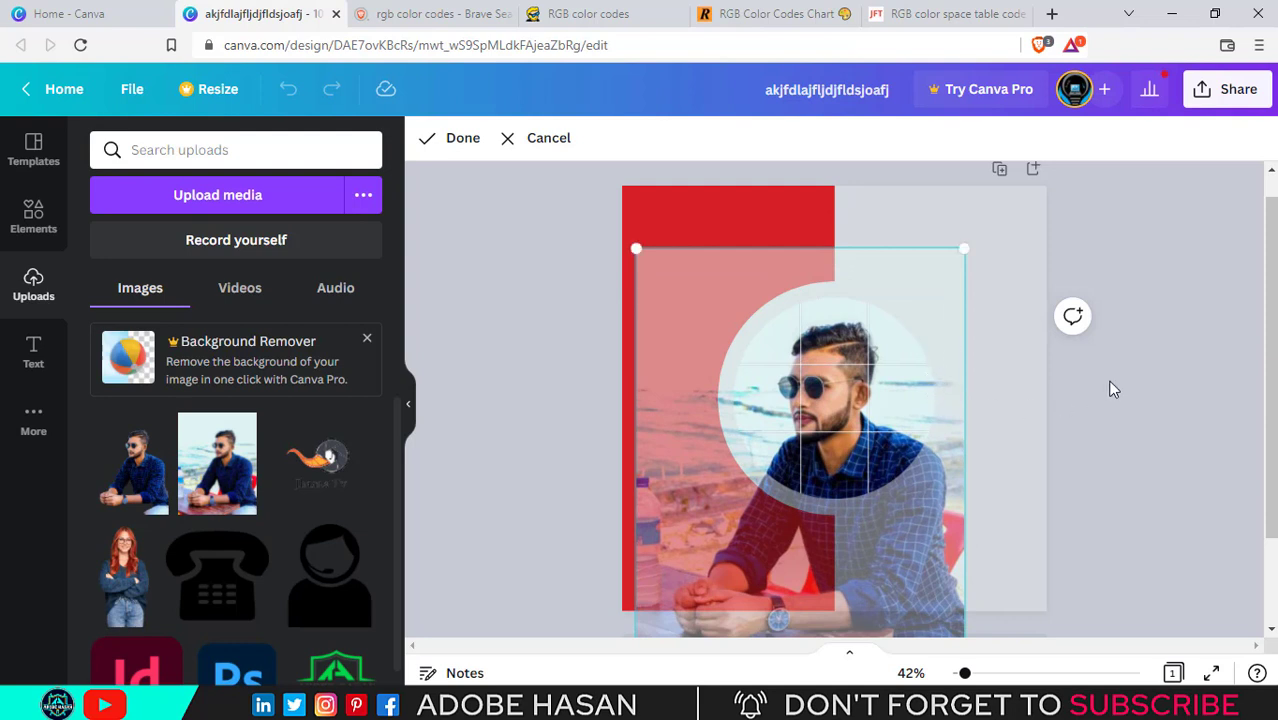
pyautogui.click(1032, 228)
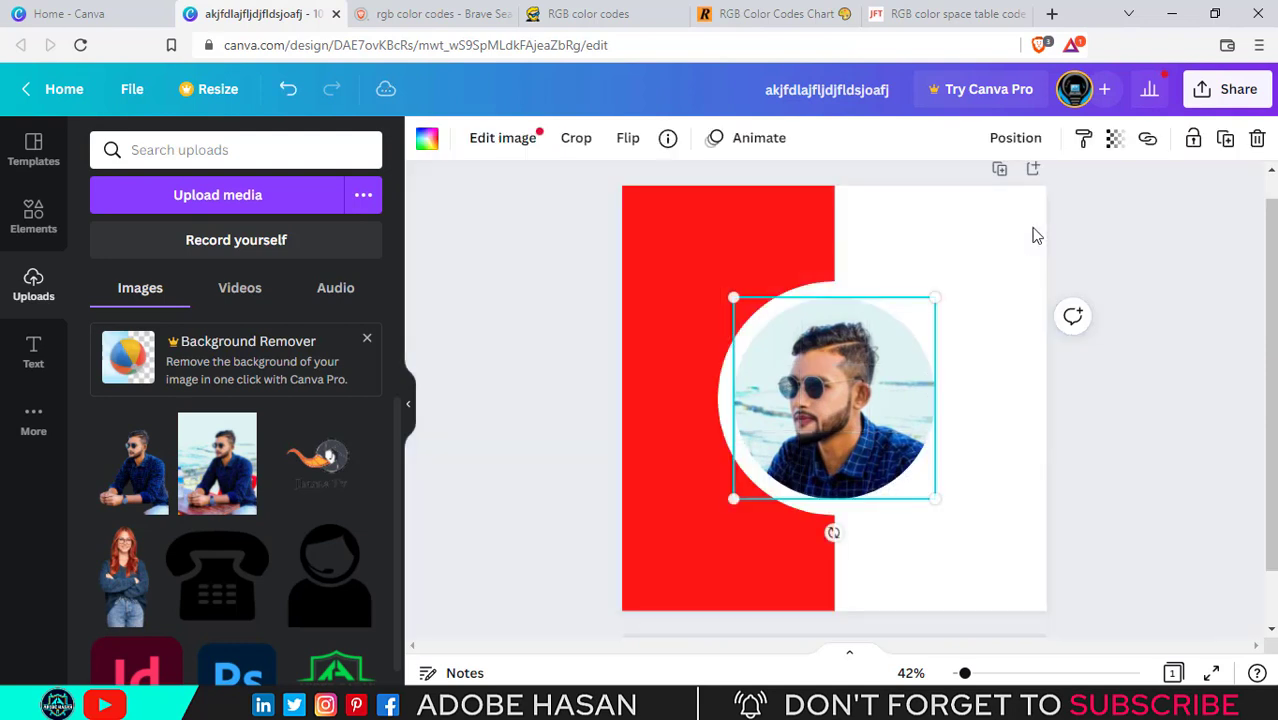
pyautogui.click(1031, 411)
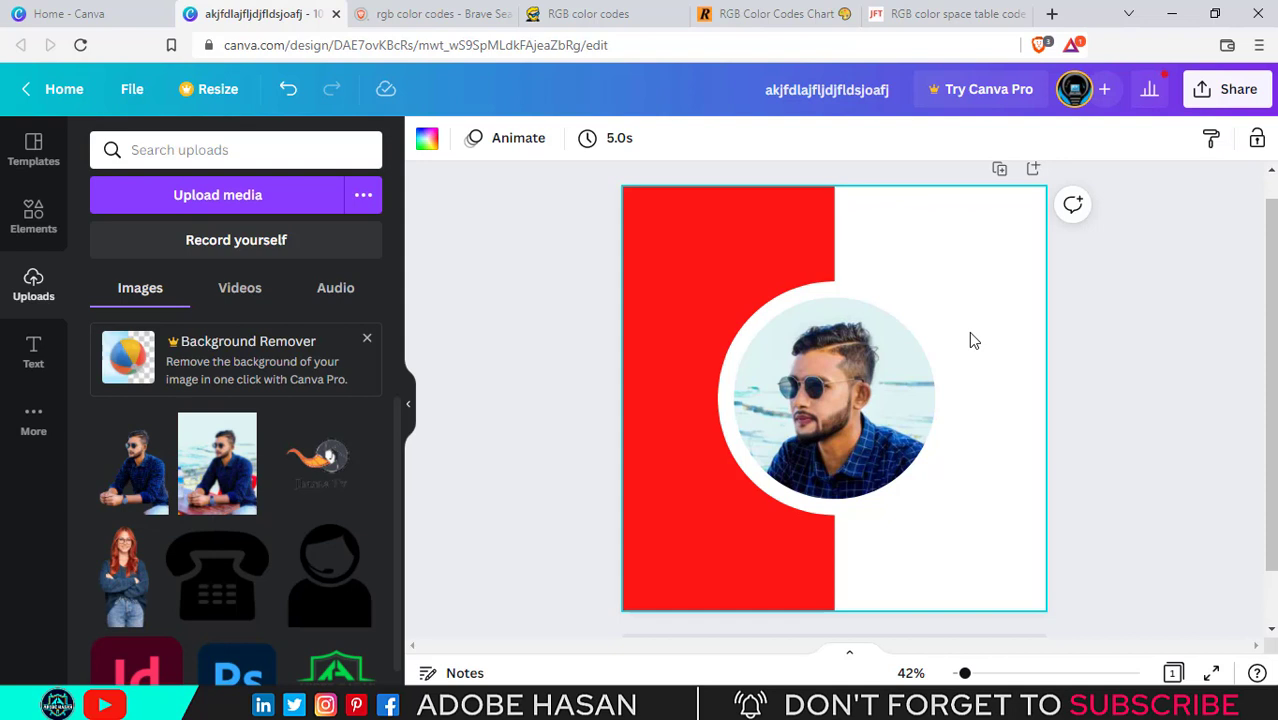
# Undo the photo placement, and delete the circular frame and the white circle behind it
pyautogui.hotkey('ctrl', 'z')
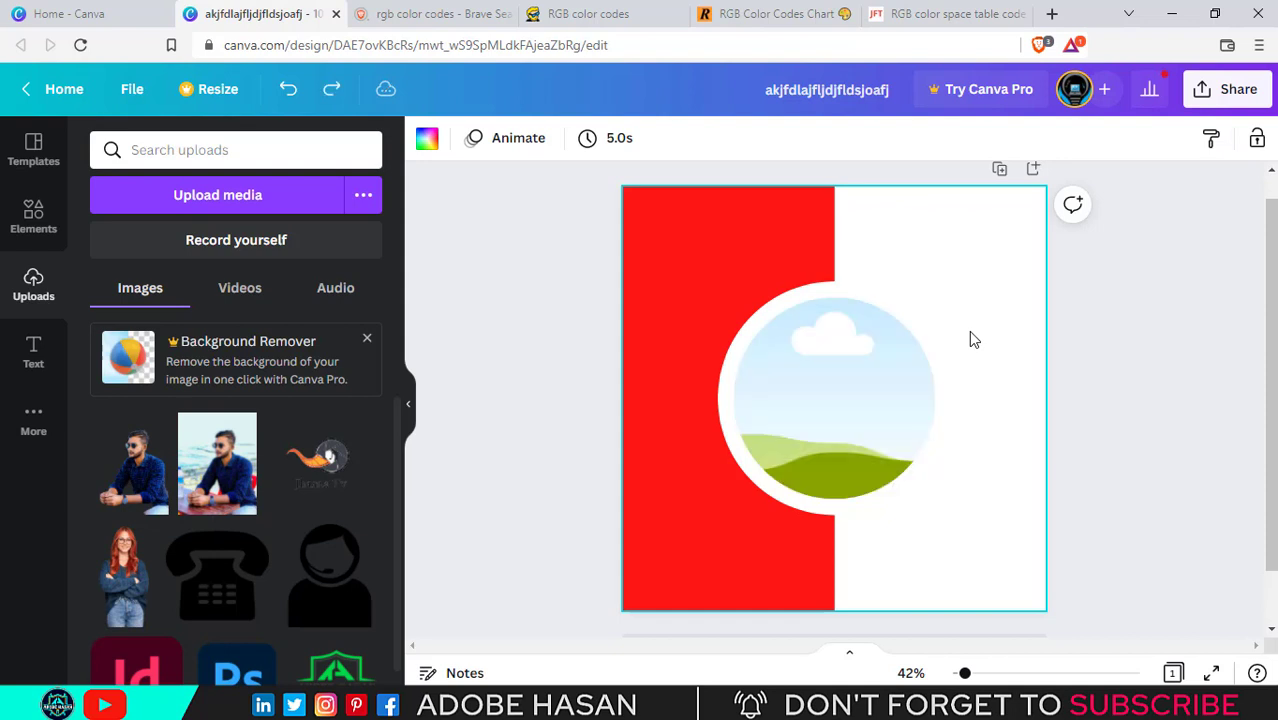
pyautogui.click(862, 413)
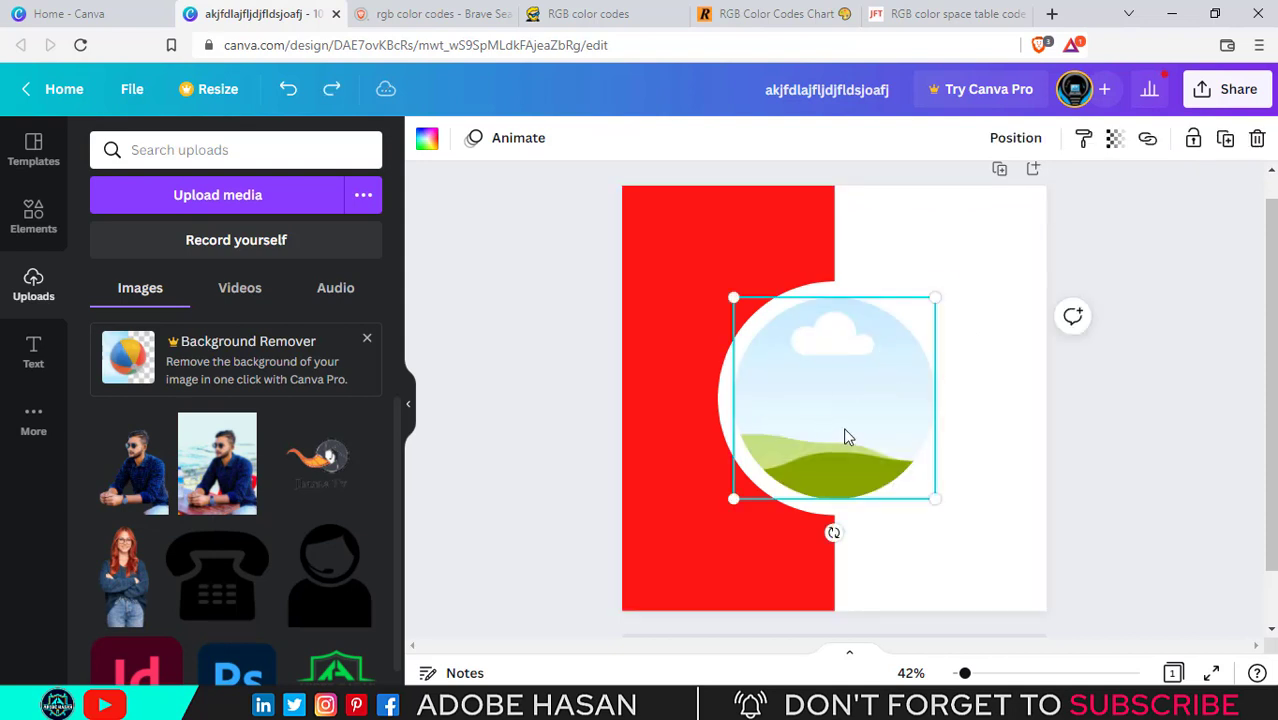
pyautogui.press('Delete')
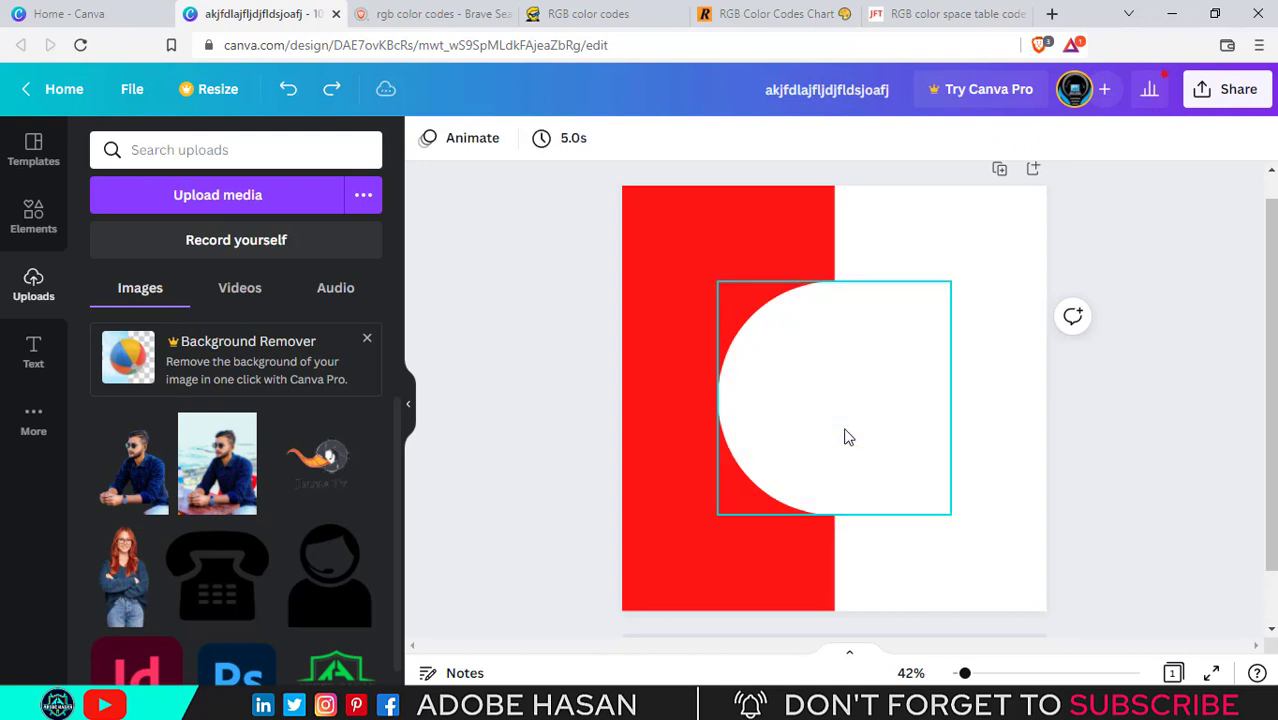
pyautogui.press('Delete')
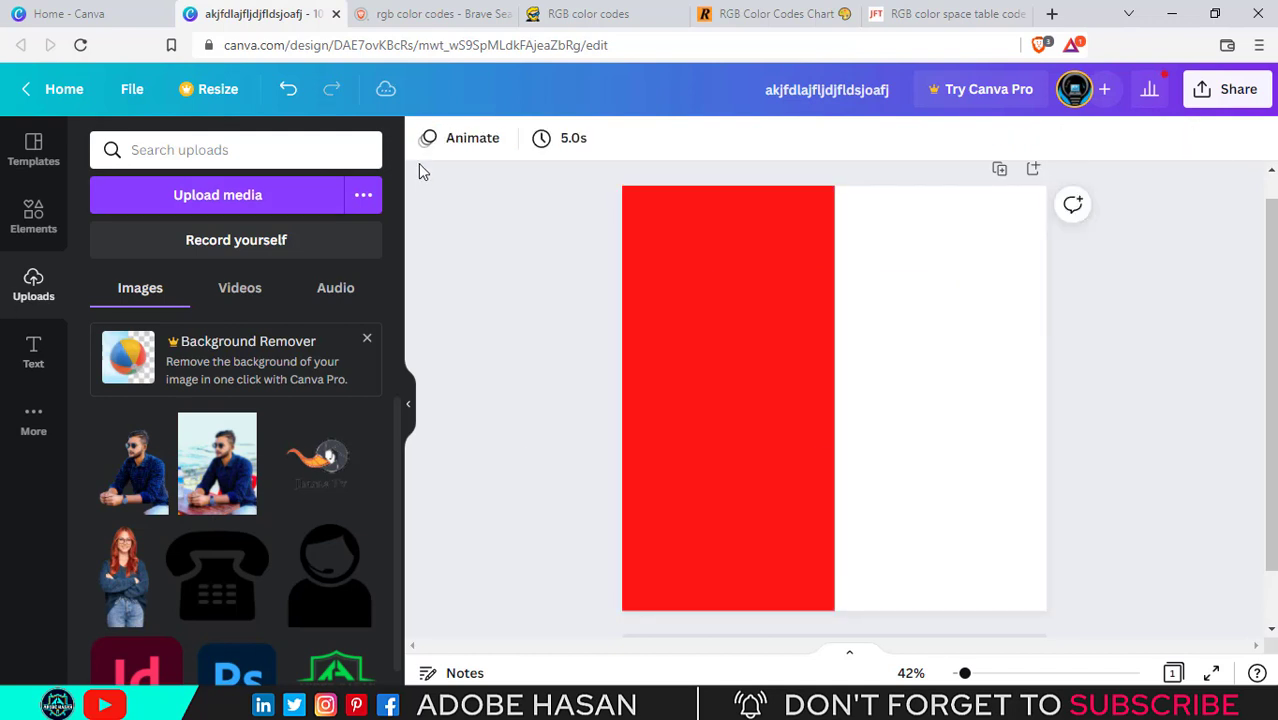
# Add a gray square shape, shrink it slightly and center it over the boundary between the red and white halves
pyautogui.click(33, 230)
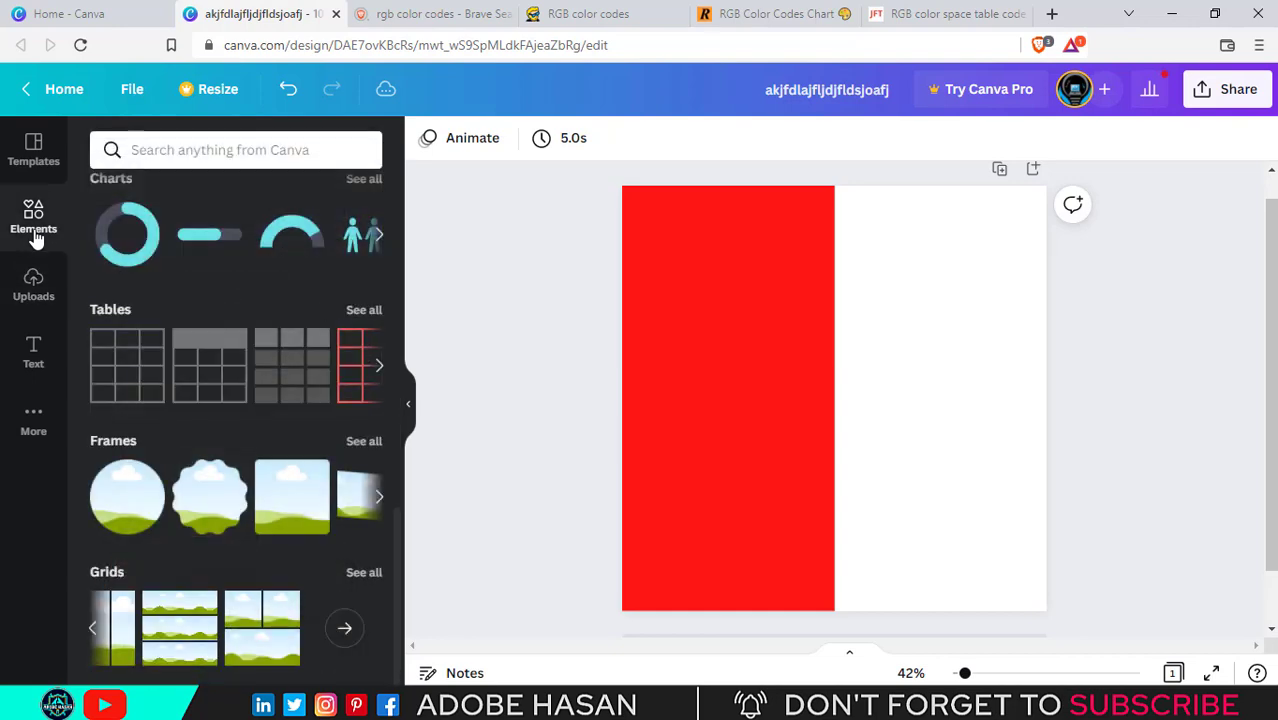
pyautogui.scroll(10, 200, 442)
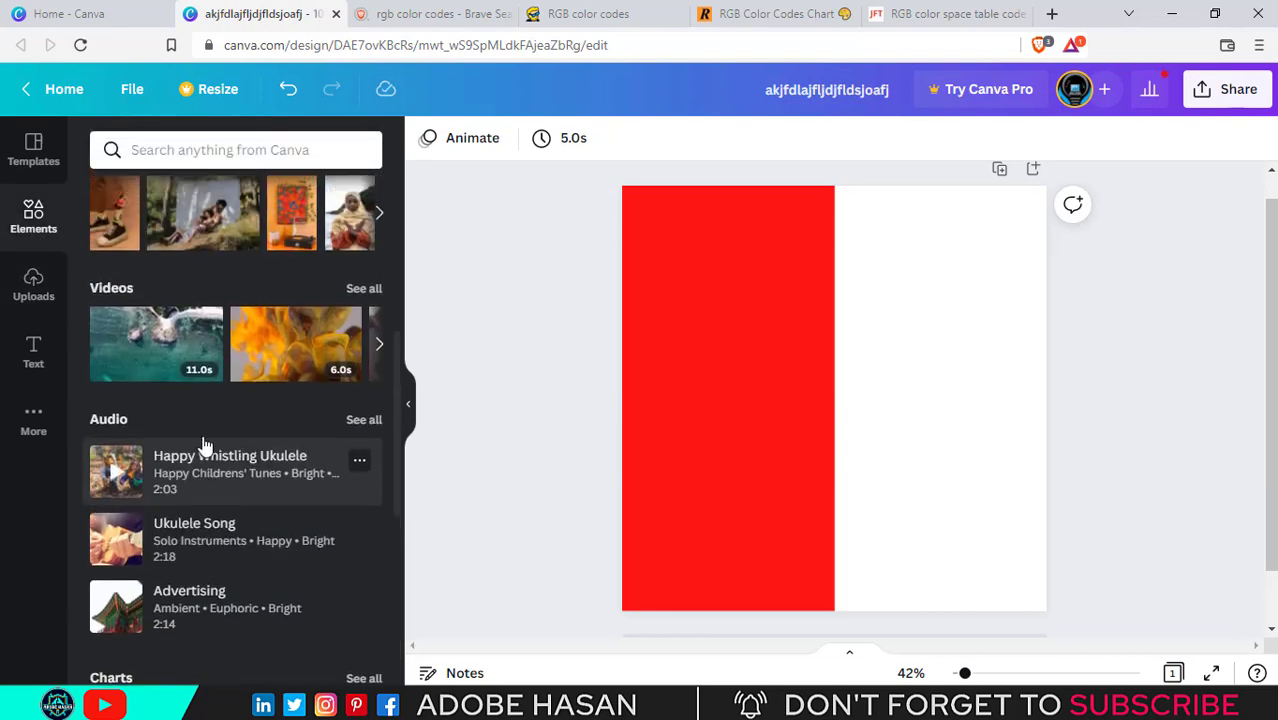
pyautogui.click(201, 429)
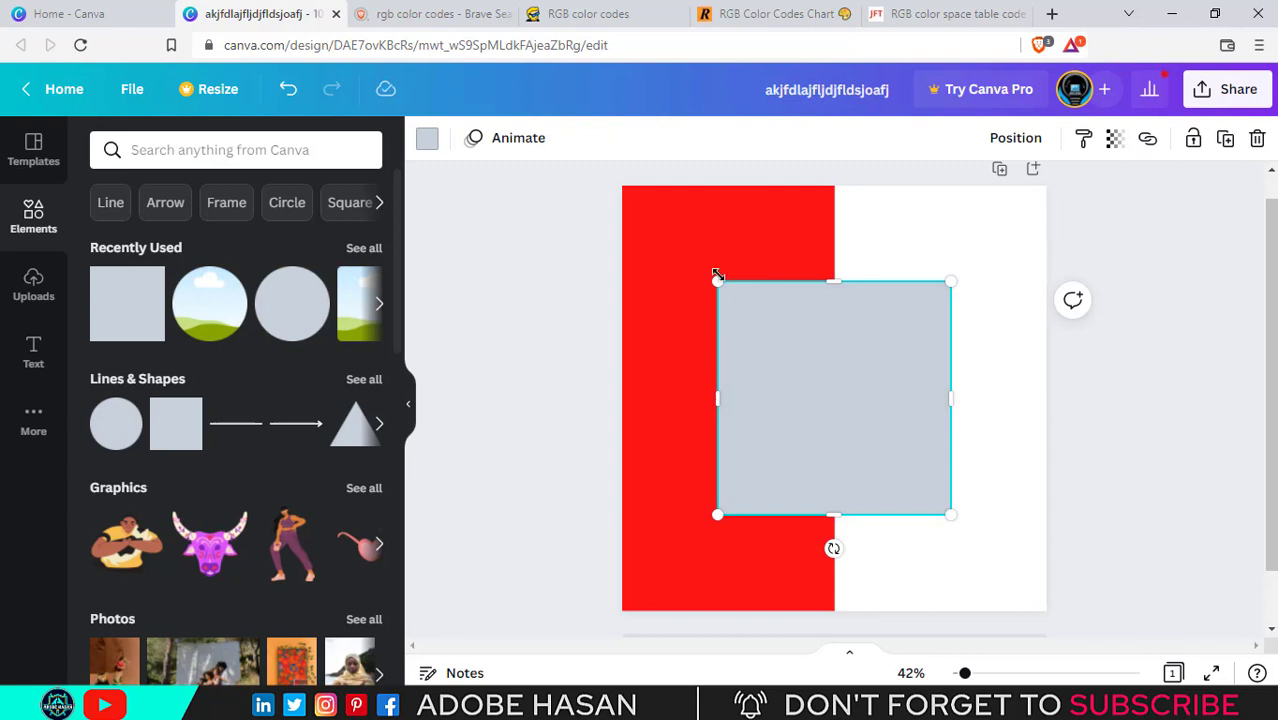
pyautogui.moveTo(710, 280); pyautogui.dragTo(758, 318)
pyautogui.moveTo(824, 404); pyautogui.dragTo(812, 385)
pyautogui.click(1005, 390)
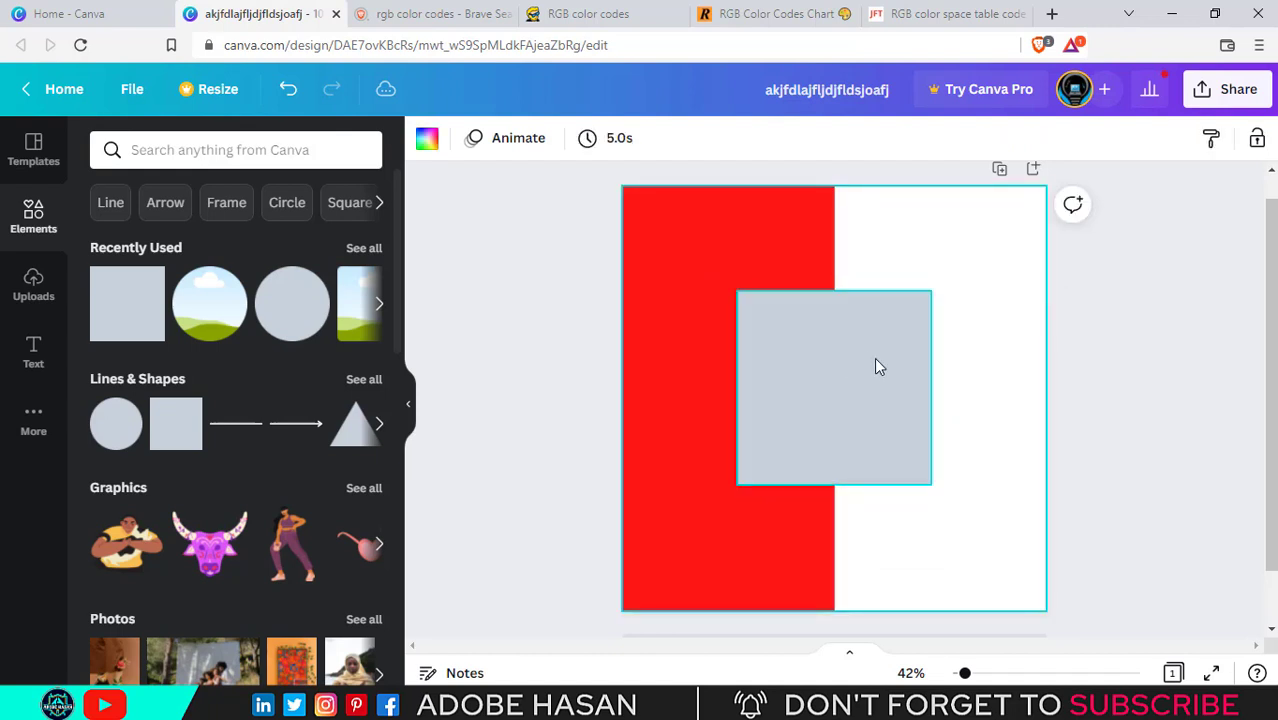
# Try to place the uploaded photo of the seated man inside the gray square shape, and delete the loose photo
pyautogui.click(808, 387)
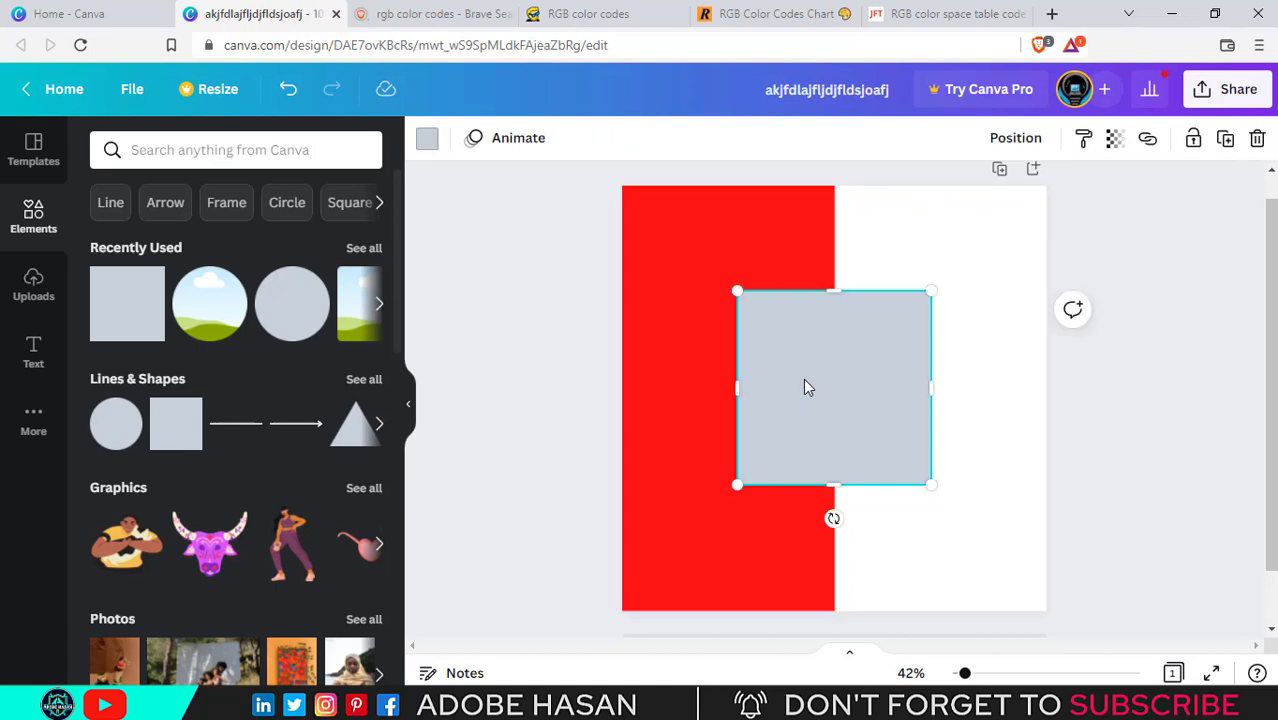
pyautogui.click(33, 285)
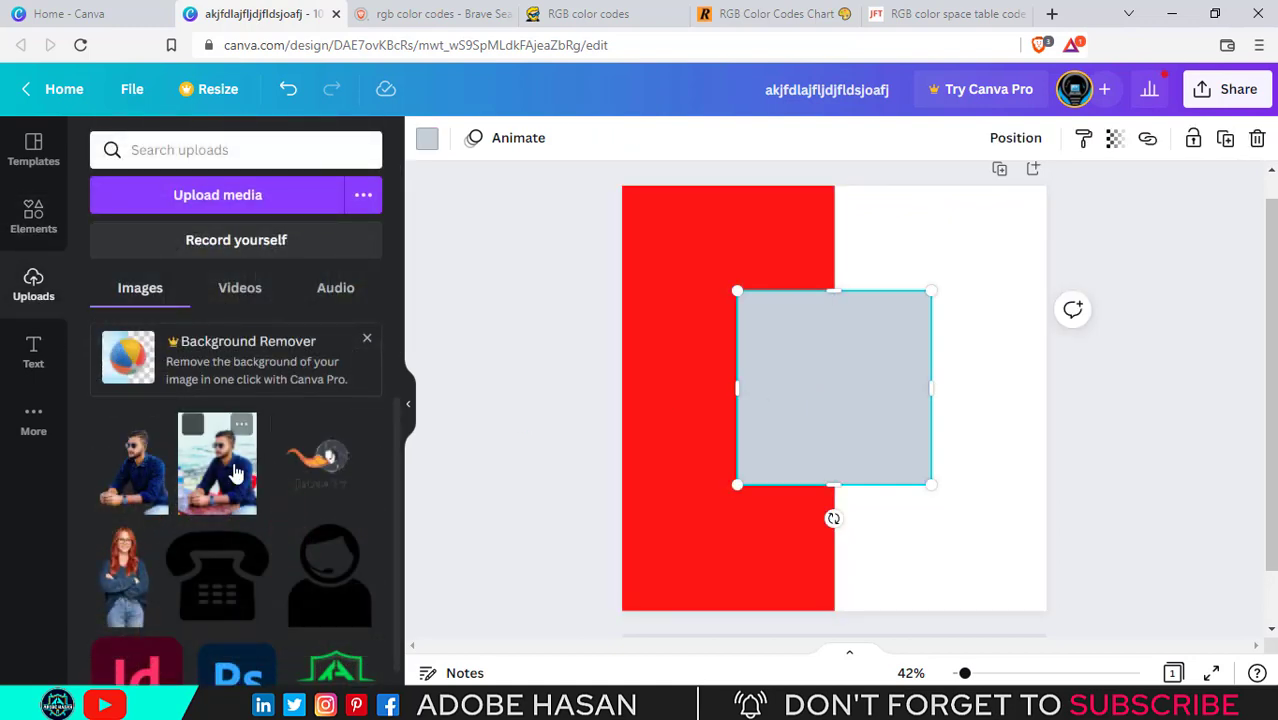
pyautogui.moveTo(217, 463); pyautogui.dragTo(806, 376)
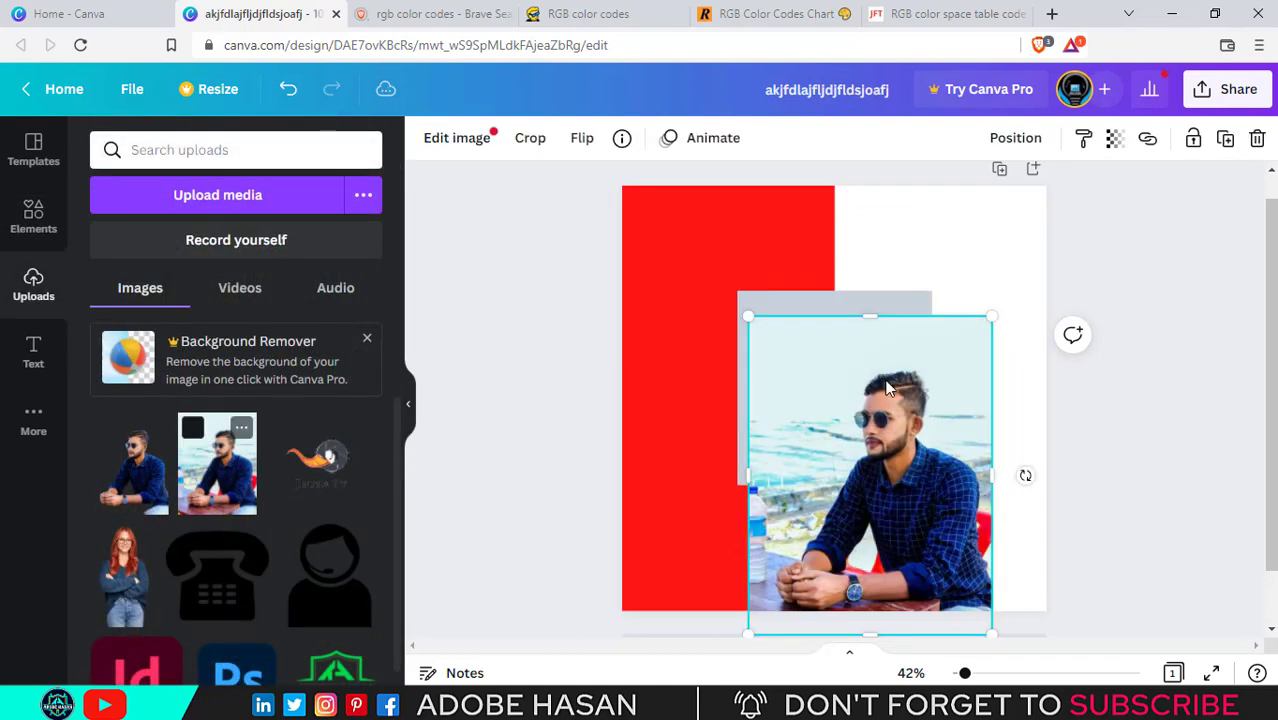
pyautogui.press('Delete')
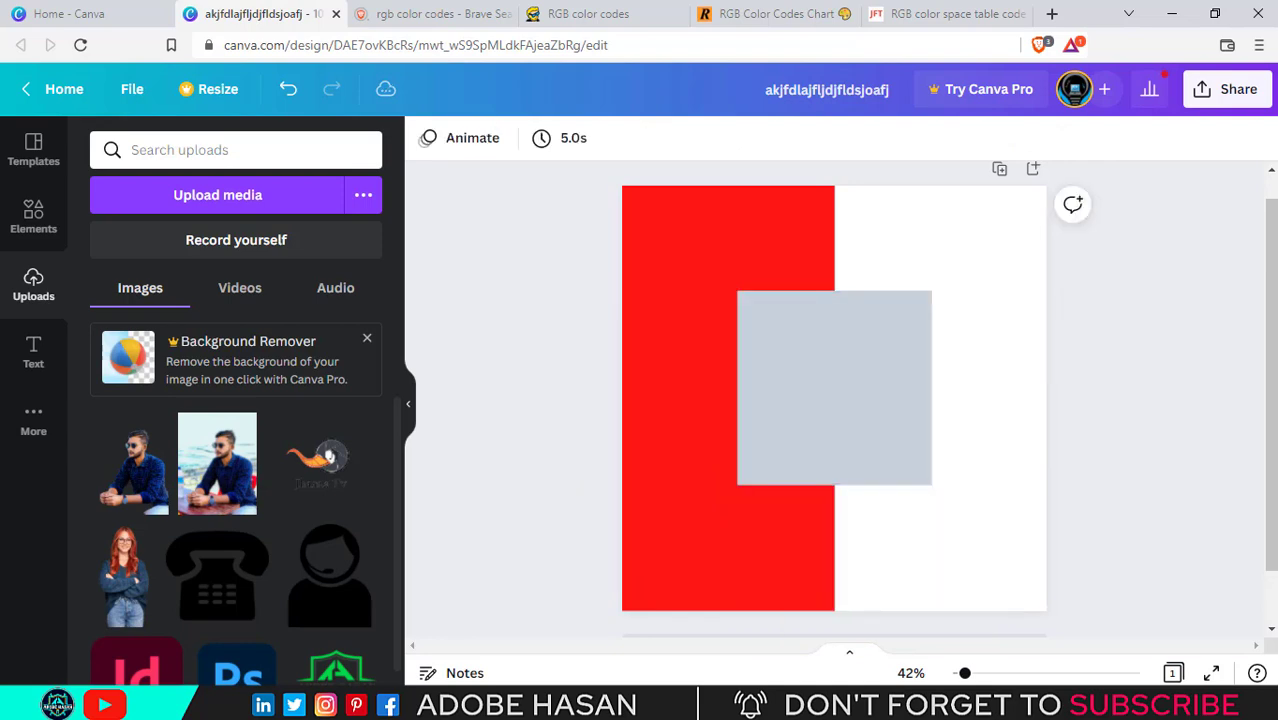
# Add a rounded square frame and size it to sit inside the gray square with a narrow border all around
pyautogui.click(47, 218)
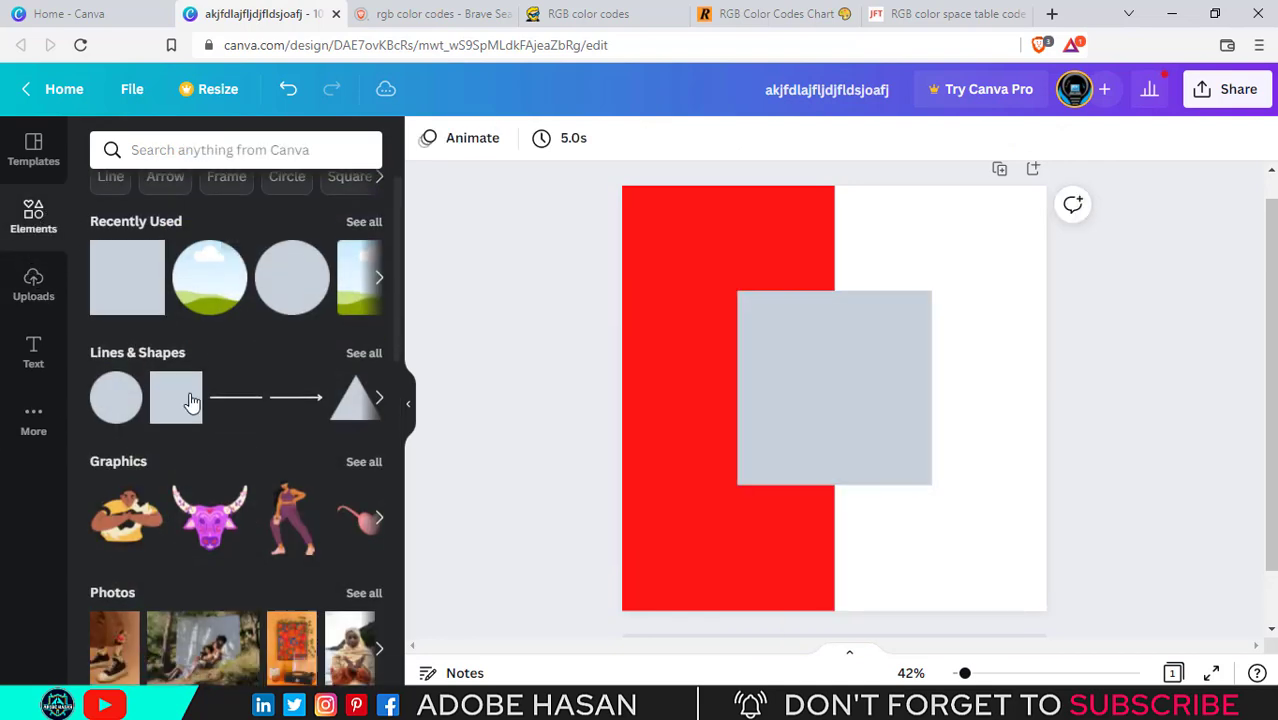
pyautogui.scroll(-6, 175, 460)
pyautogui.scroll(-4, 167, 512)
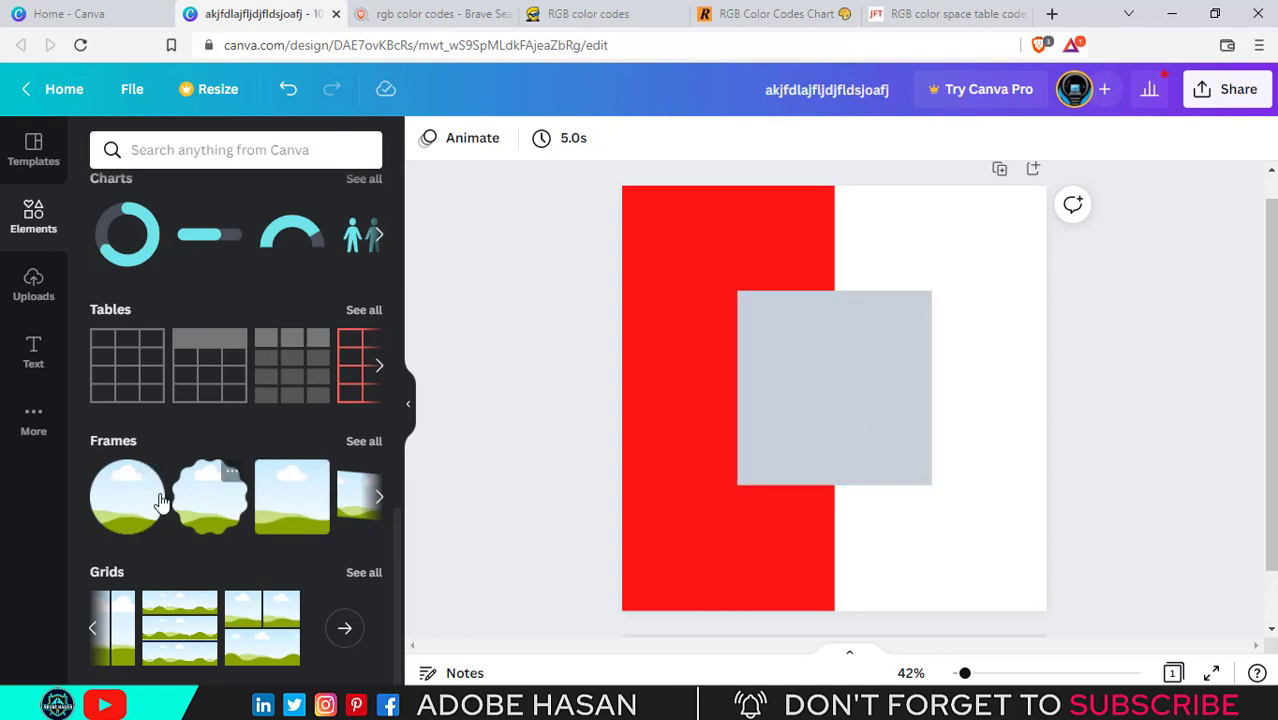
pyautogui.click(296, 512)
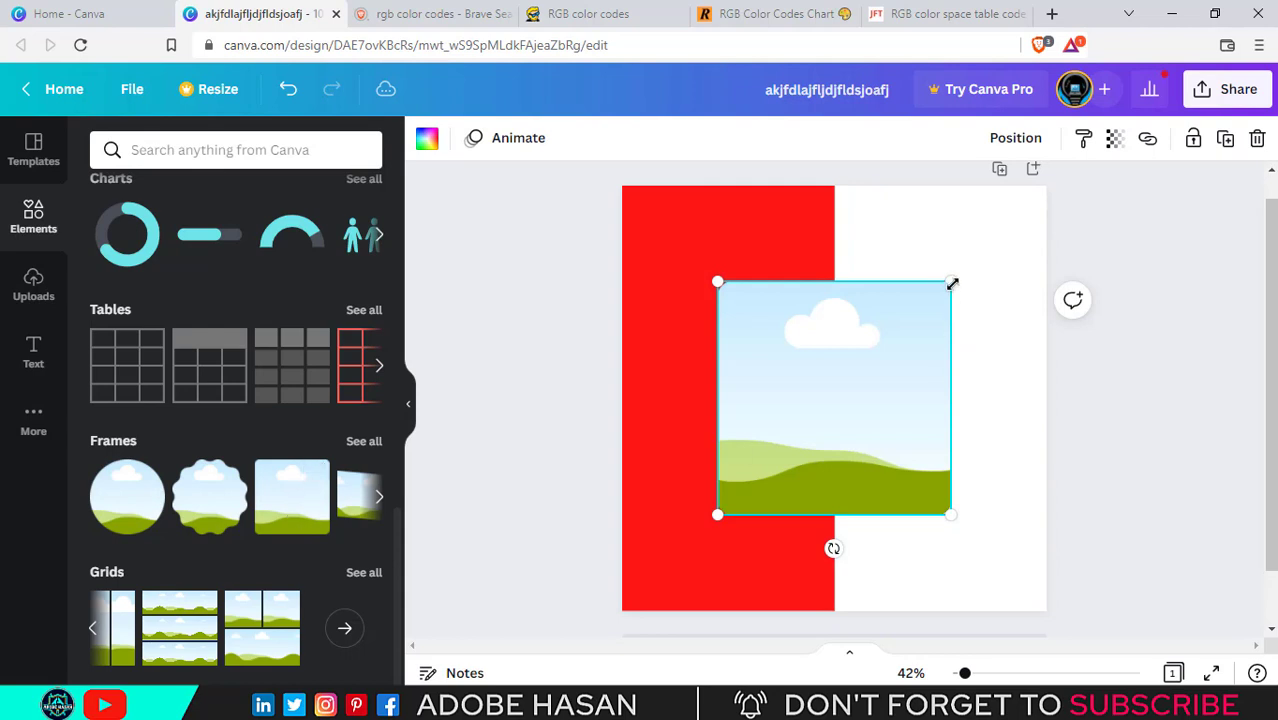
pyautogui.moveTo(952, 284); pyautogui.dragTo(884, 345)
pyautogui.moveTo(845, 417); pyautogui.dragTo(876, 366)
pyautogui.moveTo(919, 467); pyautogui.dragTo(923, 477)
pyautogui.click(1015, 410)
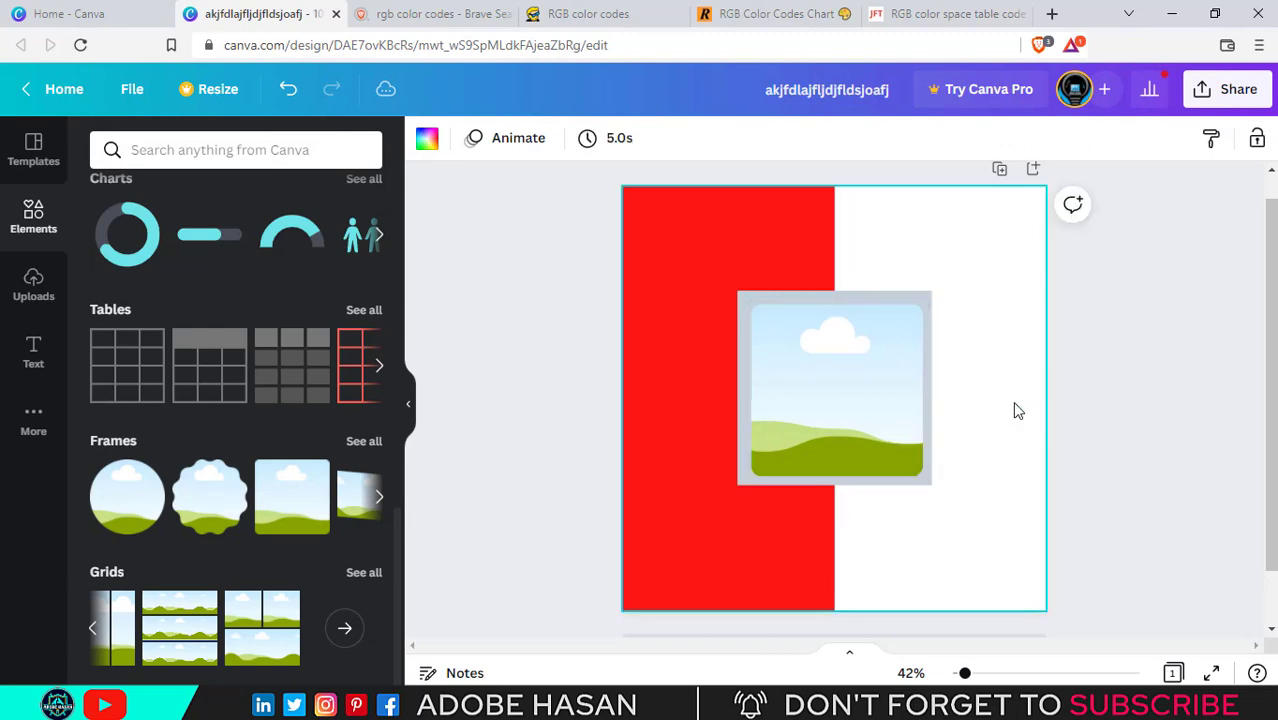
# Fill the rounded square frame with the uploaded photo of the man against the water background
pyautogui.click(859, 414)
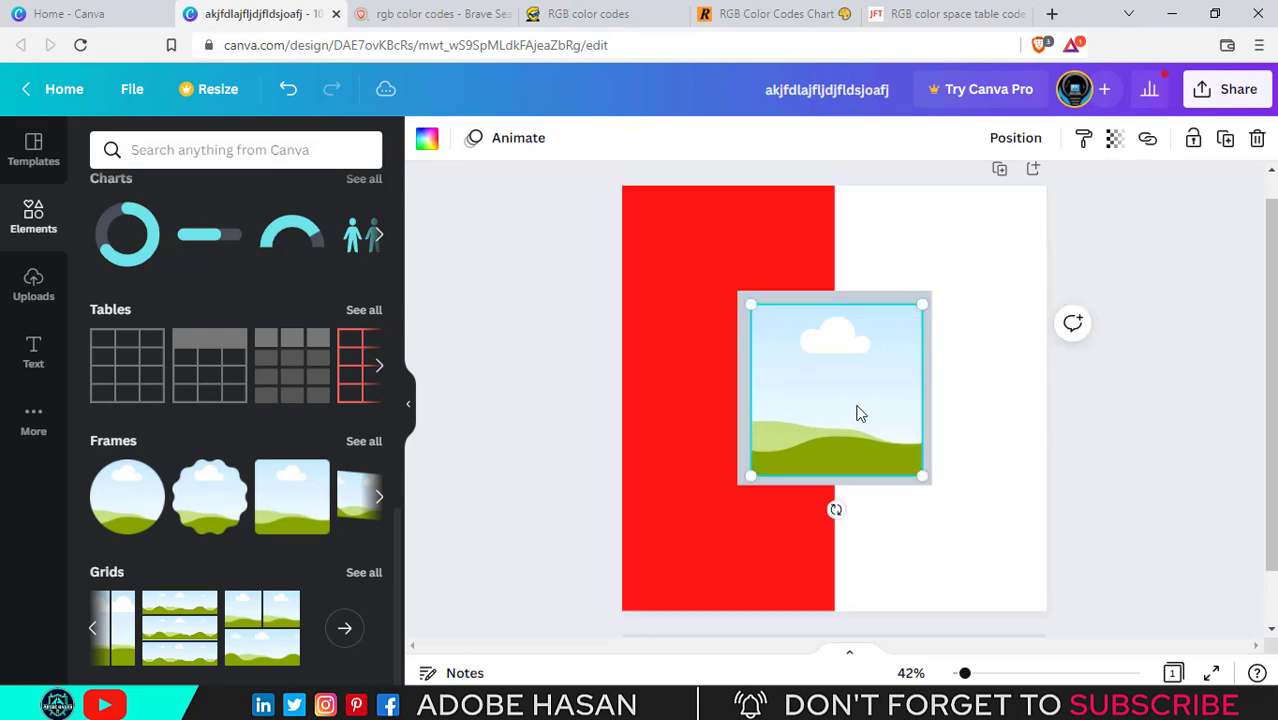
pyautogui.click(28, 298)
pyautogui.moveTo(214, 460); pyautogui.dragTo(811, 385)
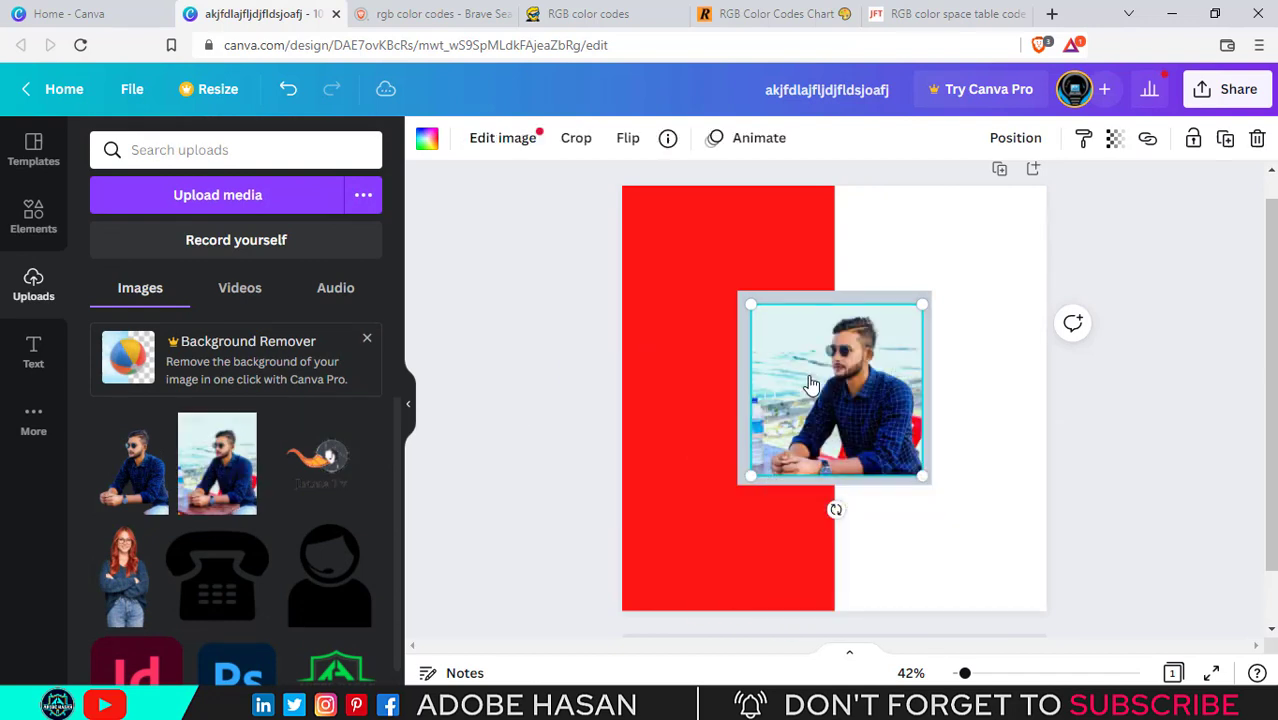
pyautogui.click(1004, 375)
# Enlarge the photo inside the square frame and reposition it so the man's head and upper body fill the frame
pyautogui.doubleClick(862, 395)
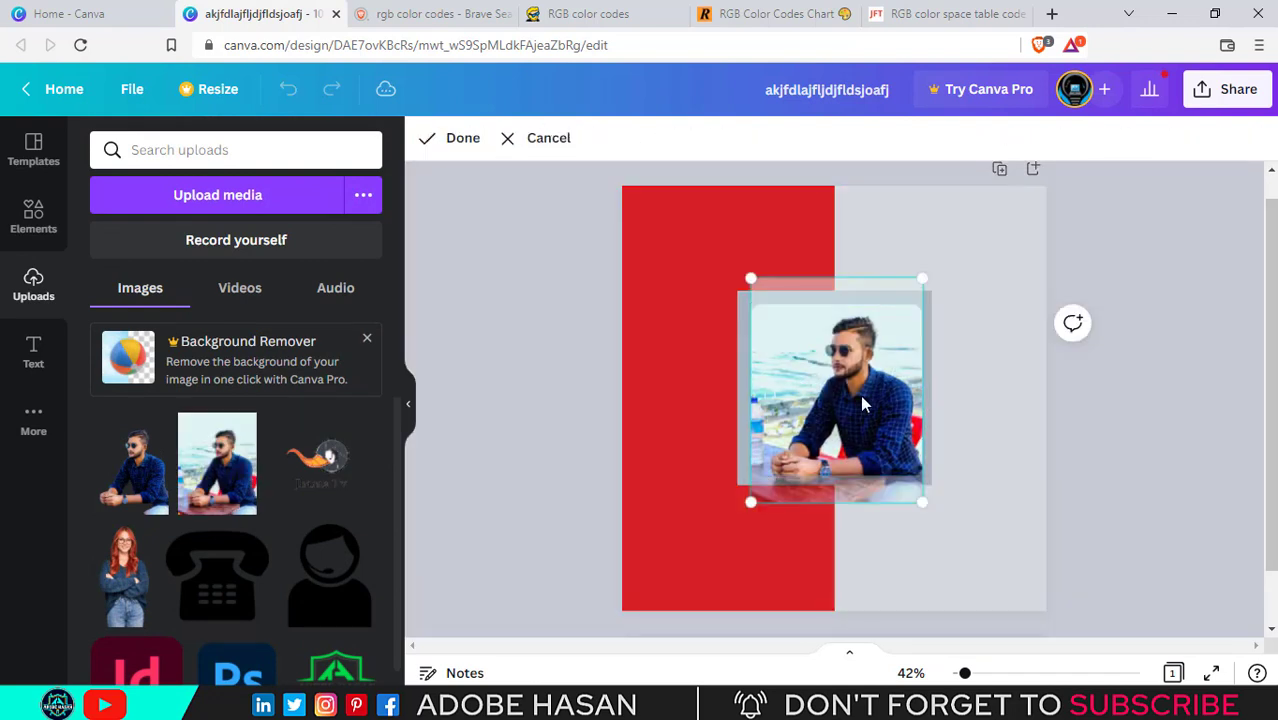
pyautogui.moveTo(922, 279); pyautogui.dragTo(968, 228)
pyautogui.moveTo(860, 381)
pyautogui.mouseDown()
pyautogui.moveTo(835, 428)
pyautogui.moveTo(873, 401)
pyautogui.mouseUp()
pyautogui.click(1007, 402)
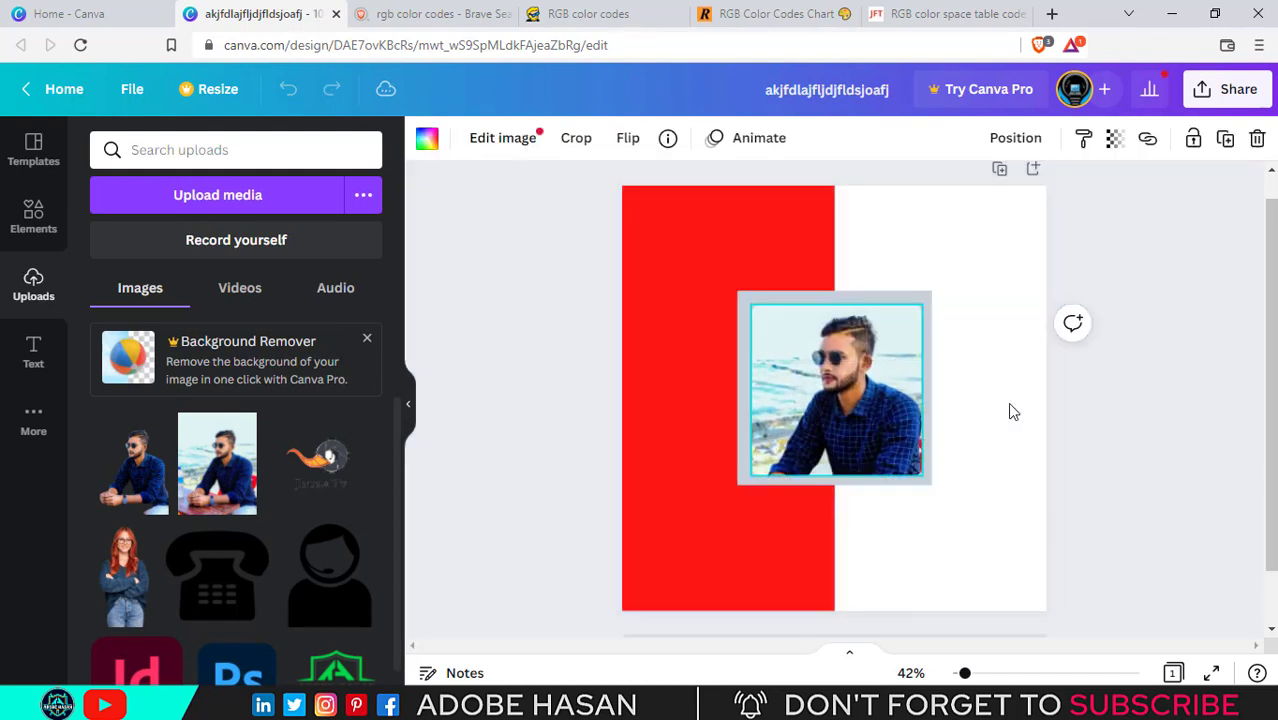
pyautogui.click(1015, 485)
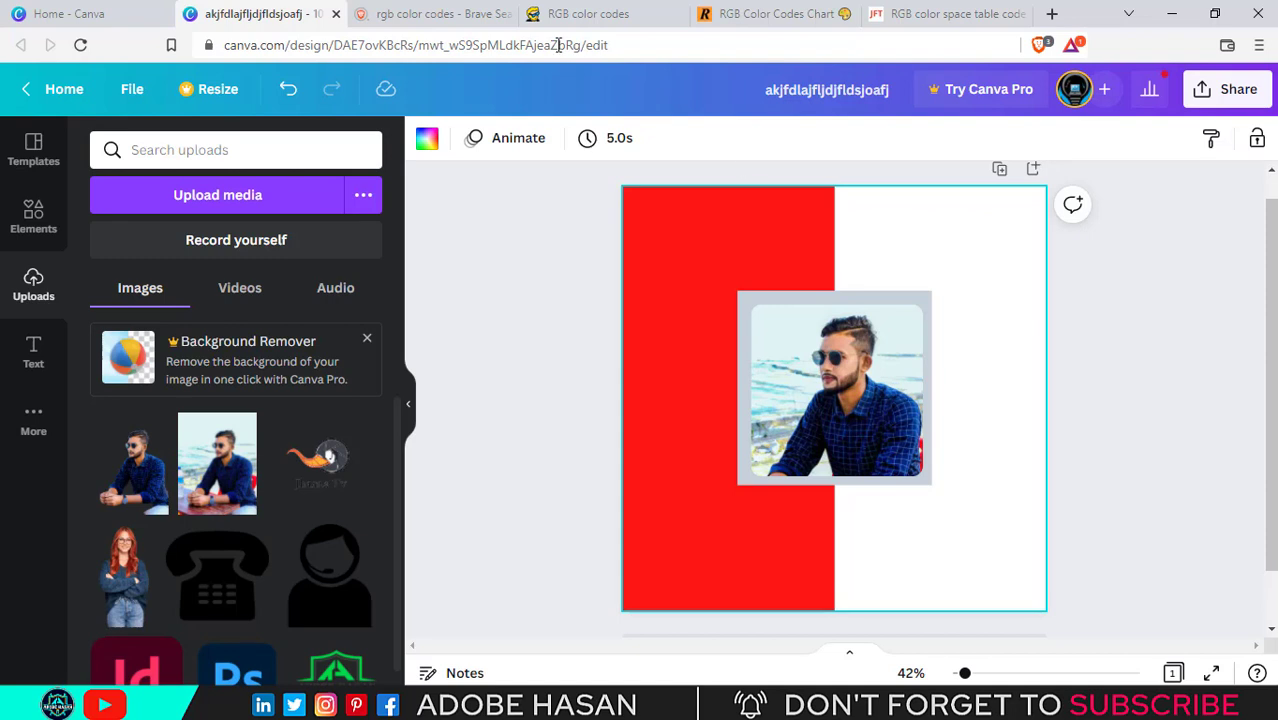
# Delete the filled square frame, keeping the gray square behind it
pyautogui.click(877, 341)
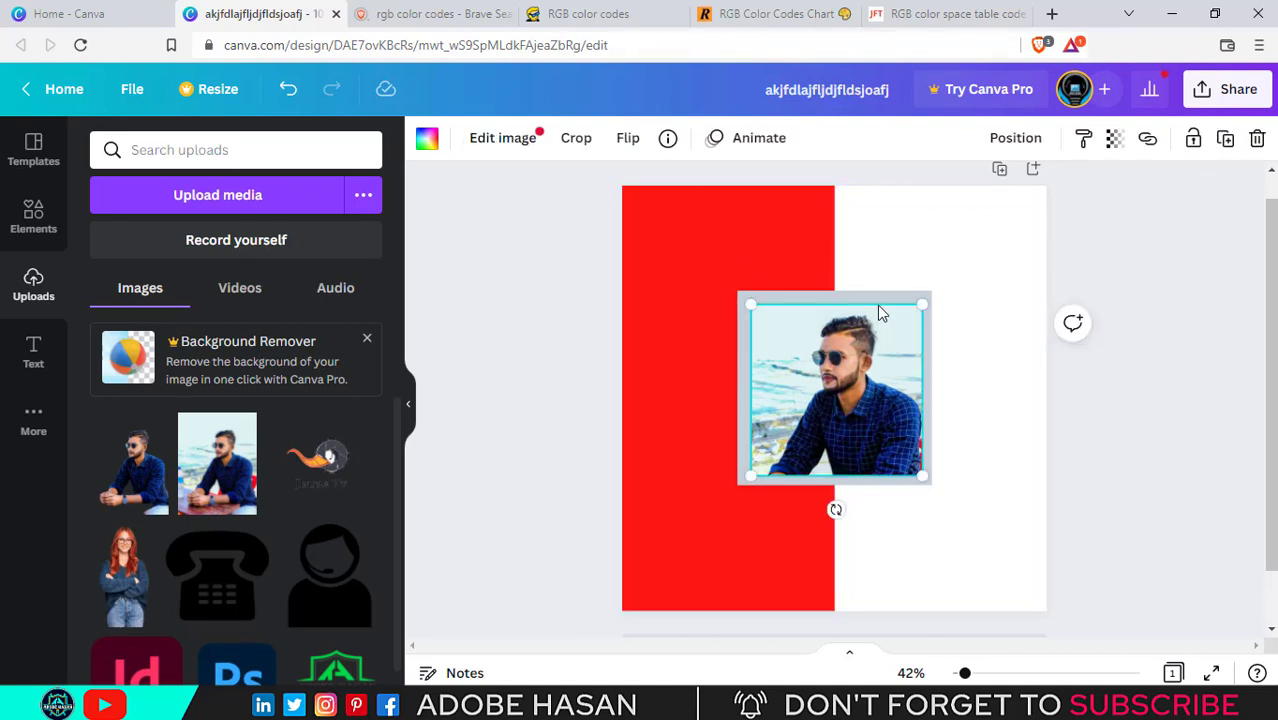
pyautogui.press('Delete')
pyautogui.press('Escape')
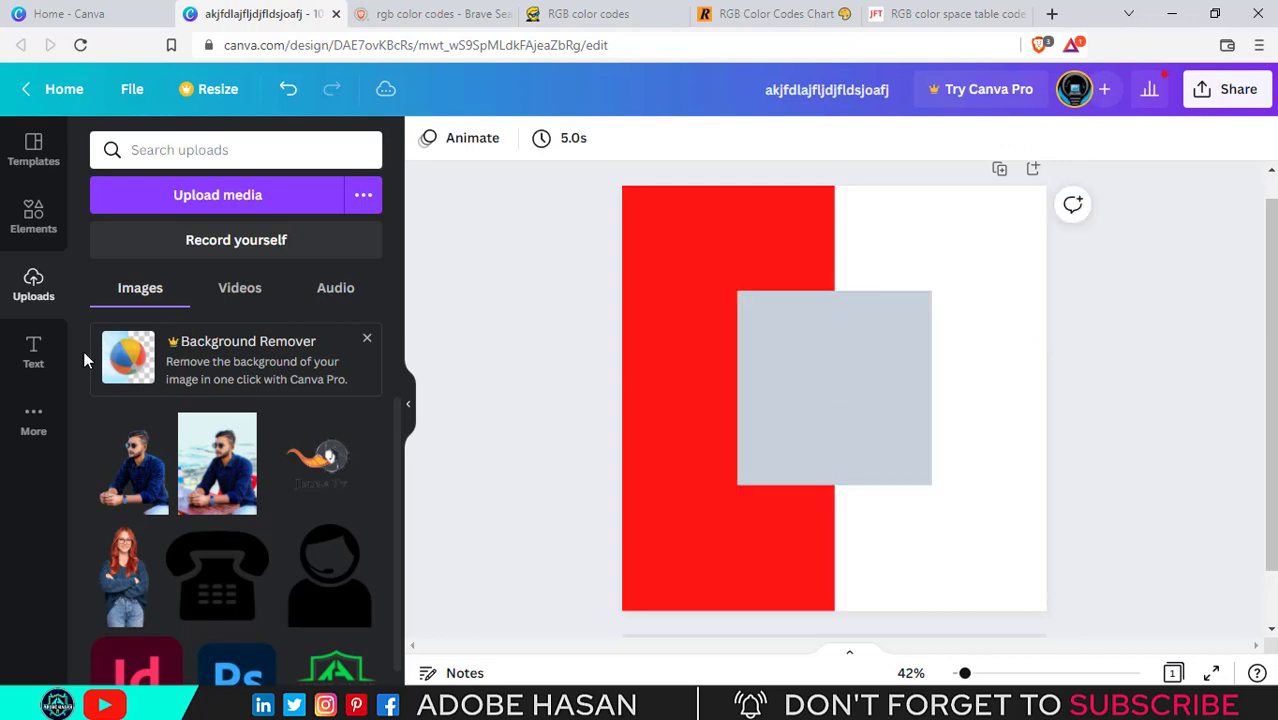
# Browse the available frames, add the slanted rectangular frame and place it over the gray square
pyautogui.click(26, 226)
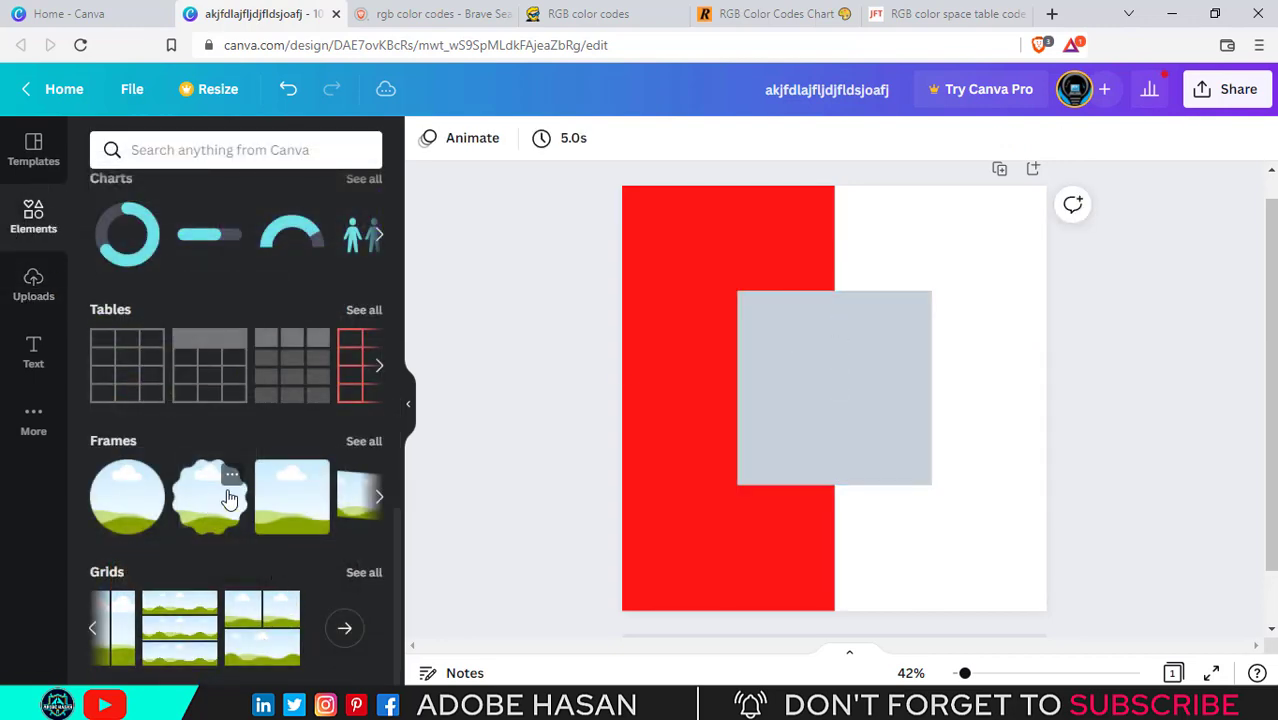
pyautogui.click(378, 498)
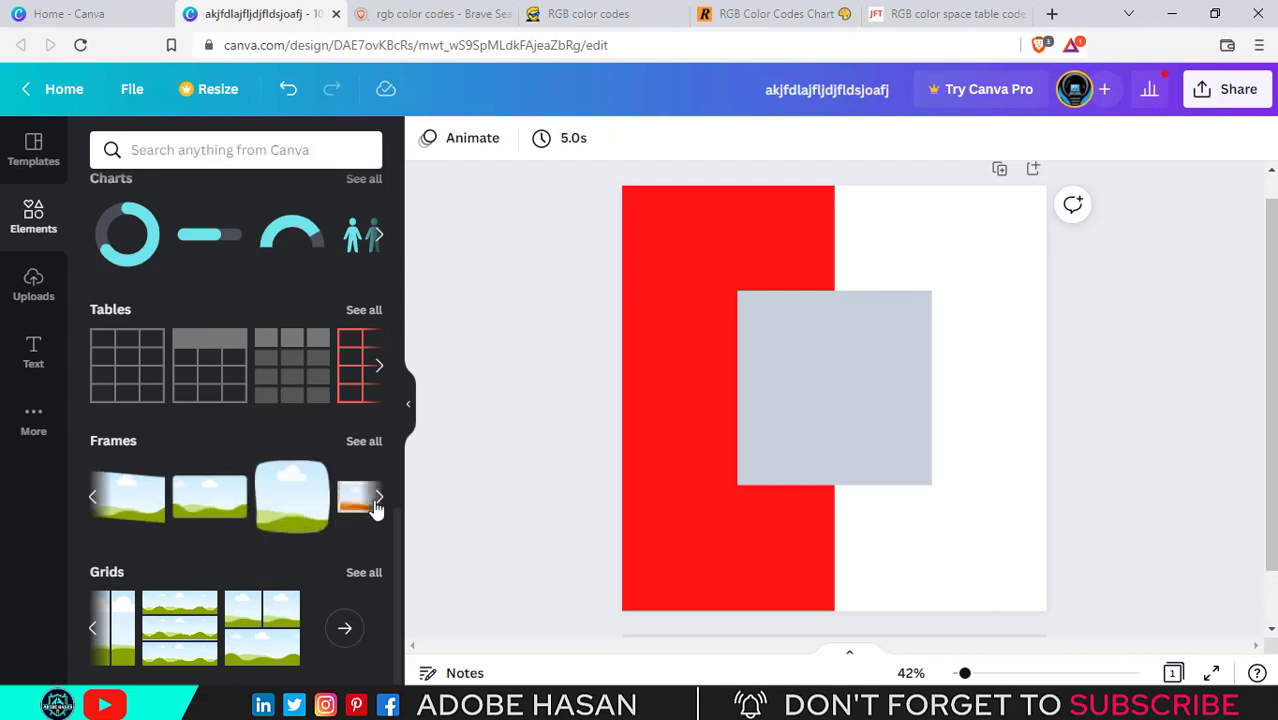
pyautogui.click(378, 498)
pyautogui.click(377, 500)
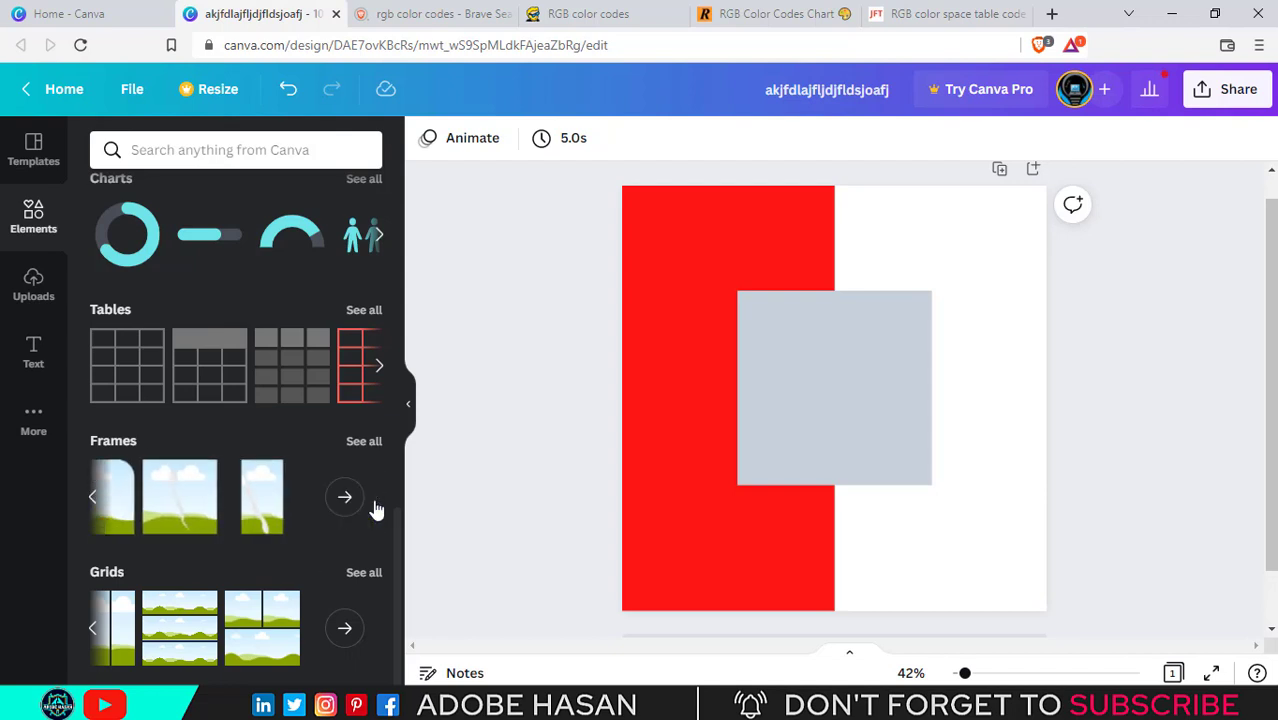
pyautogui.click(91, 498)
pyautogui.click(91, 498)
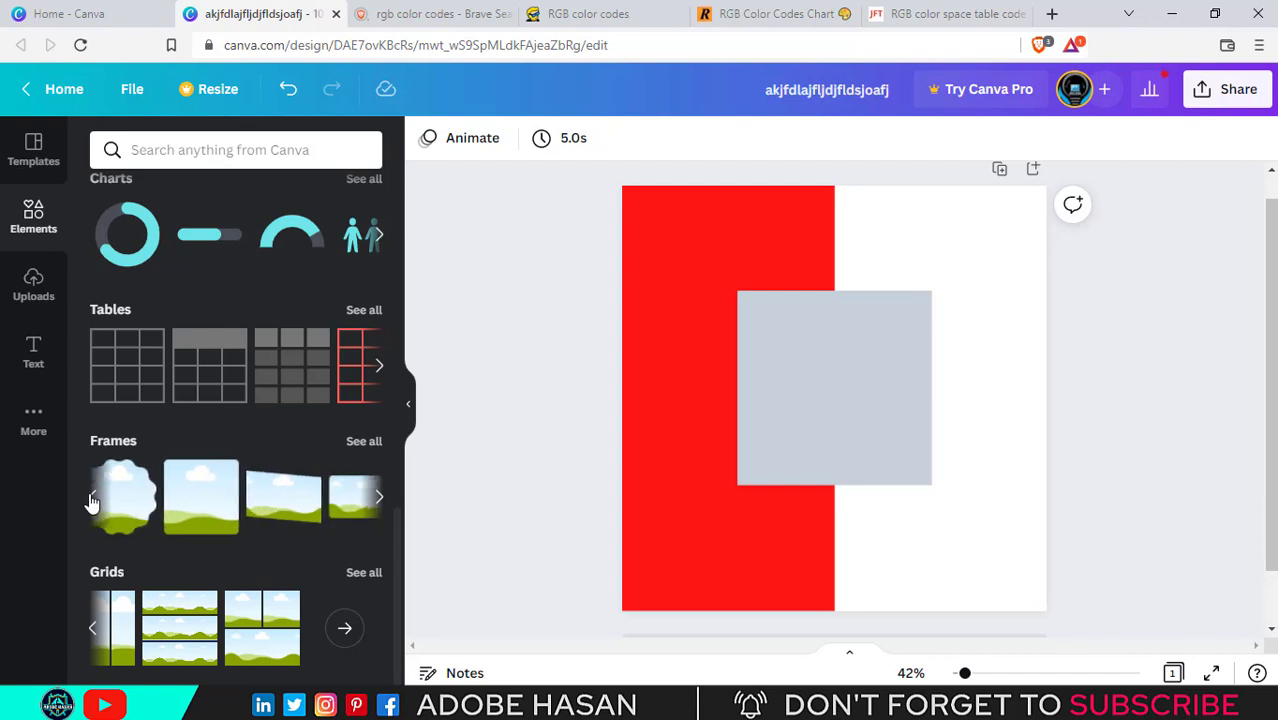
pyautogui.click(272, 505)
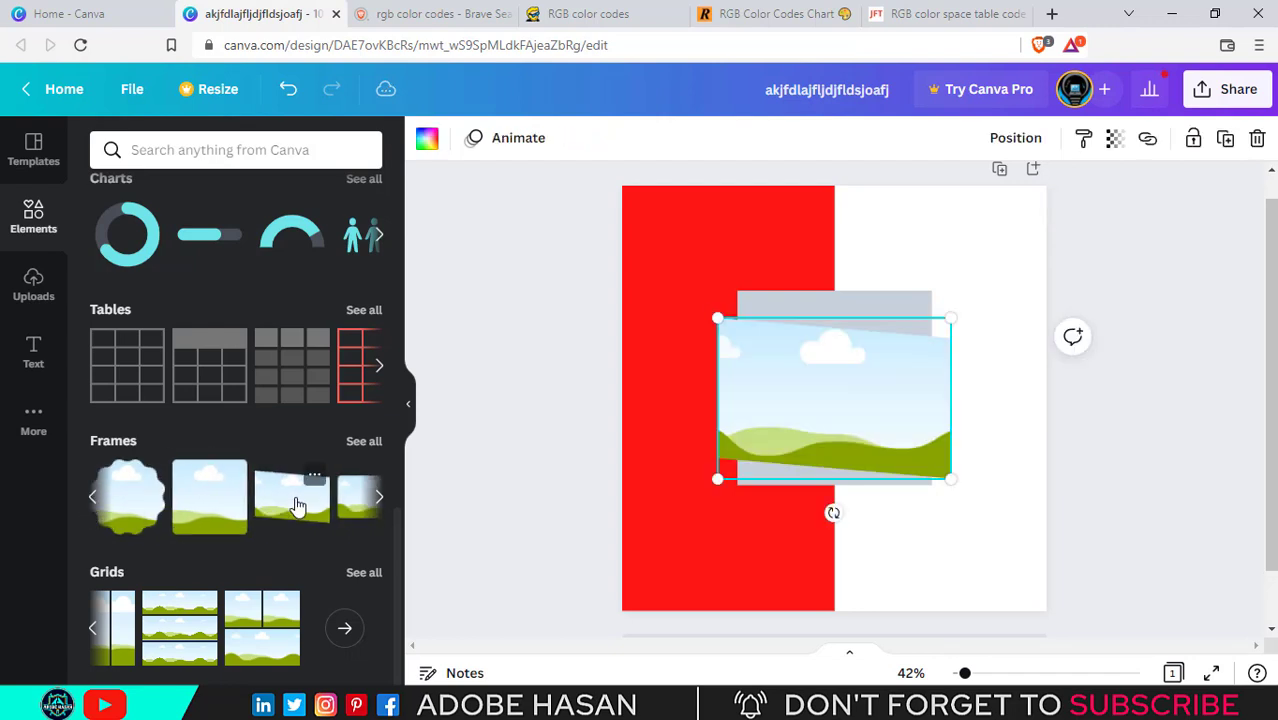
pyautogui.moveTo(794, 415); pyautogui.dragTo(761, 404)
# Fill the slanted frame with the uploaded photo of the seated man, and remove the photo from the frame again
pyautogui.click(33, 285)
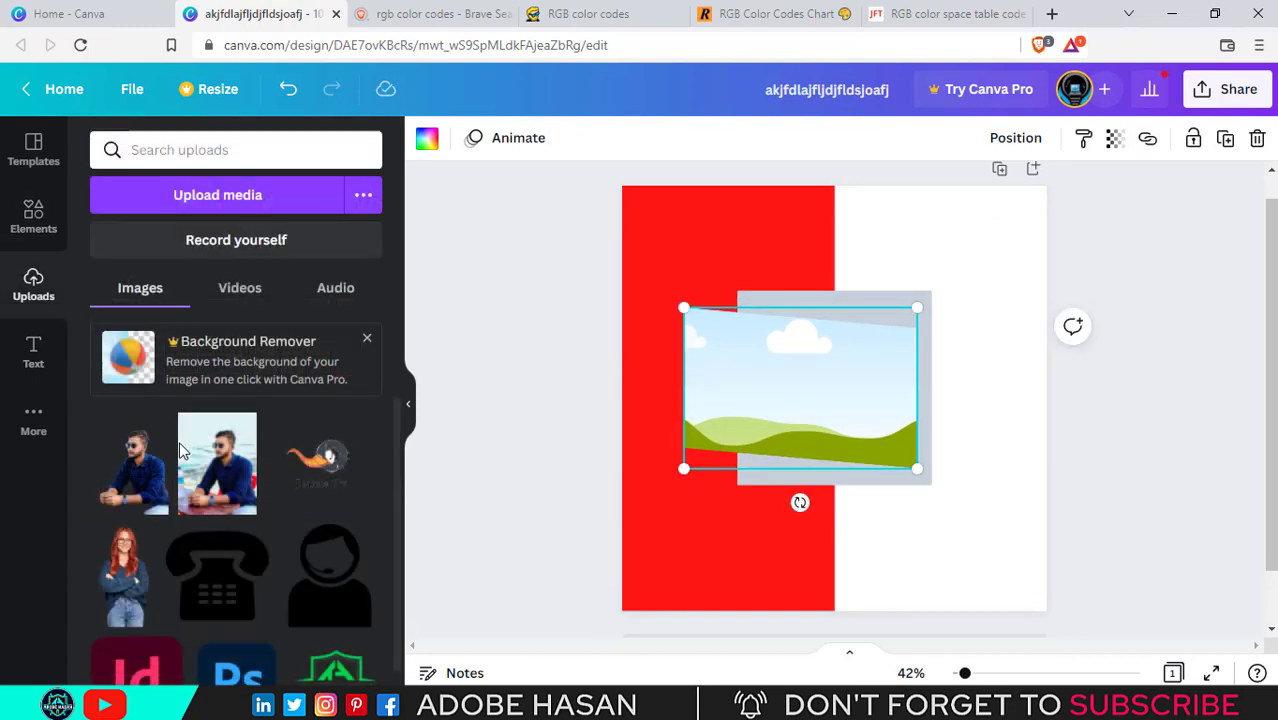
pyautogui.moveTo(216, 468); pyautogui.dragTo(872, 378)
pyautogui.click(924, 514)
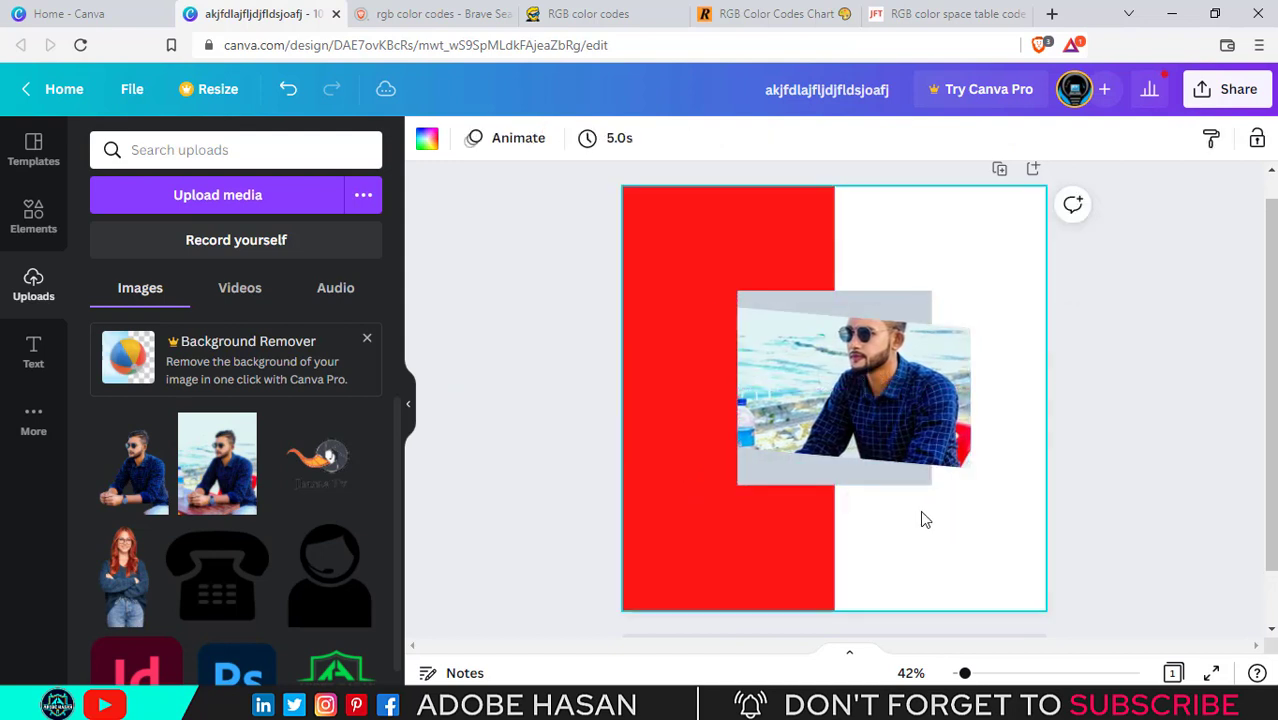
pyautogui.click(893, 424)
pyautogui.press('Delete')
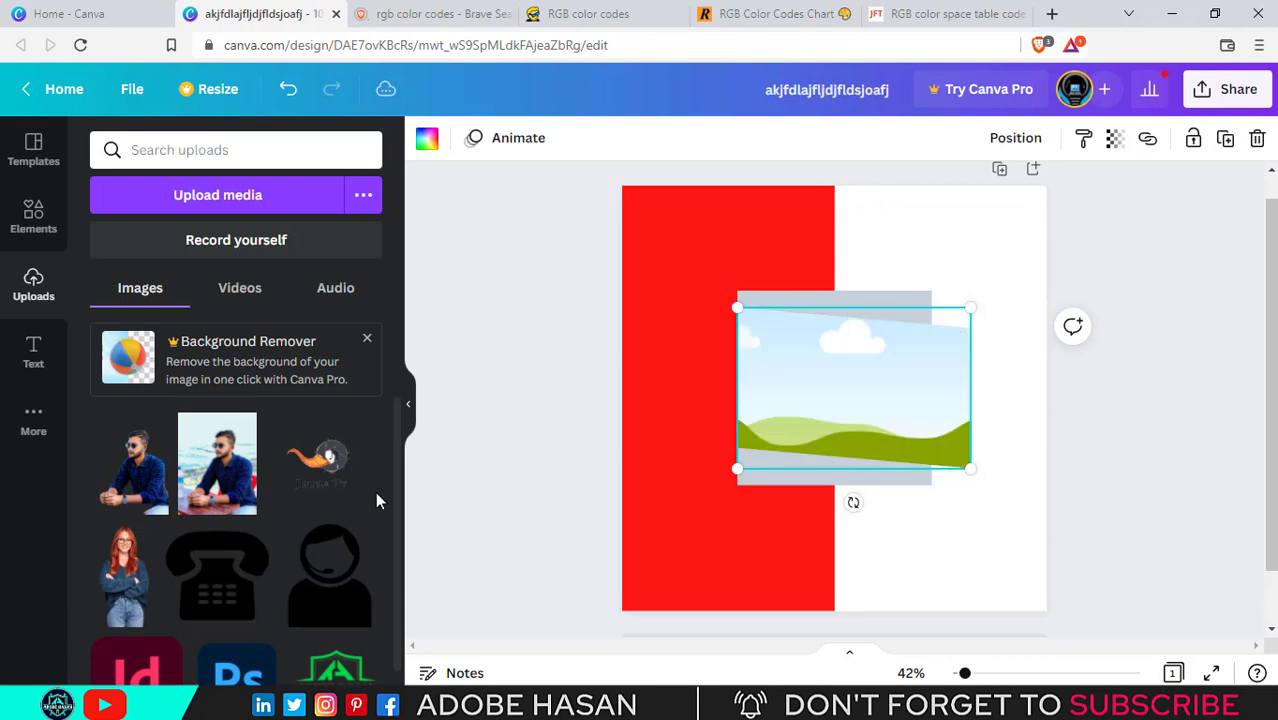
# Add the scalloped circle frame, shrink it to about two thirds of its size, and remove the slanted frame behind it
pyautogui.click(44, 232)
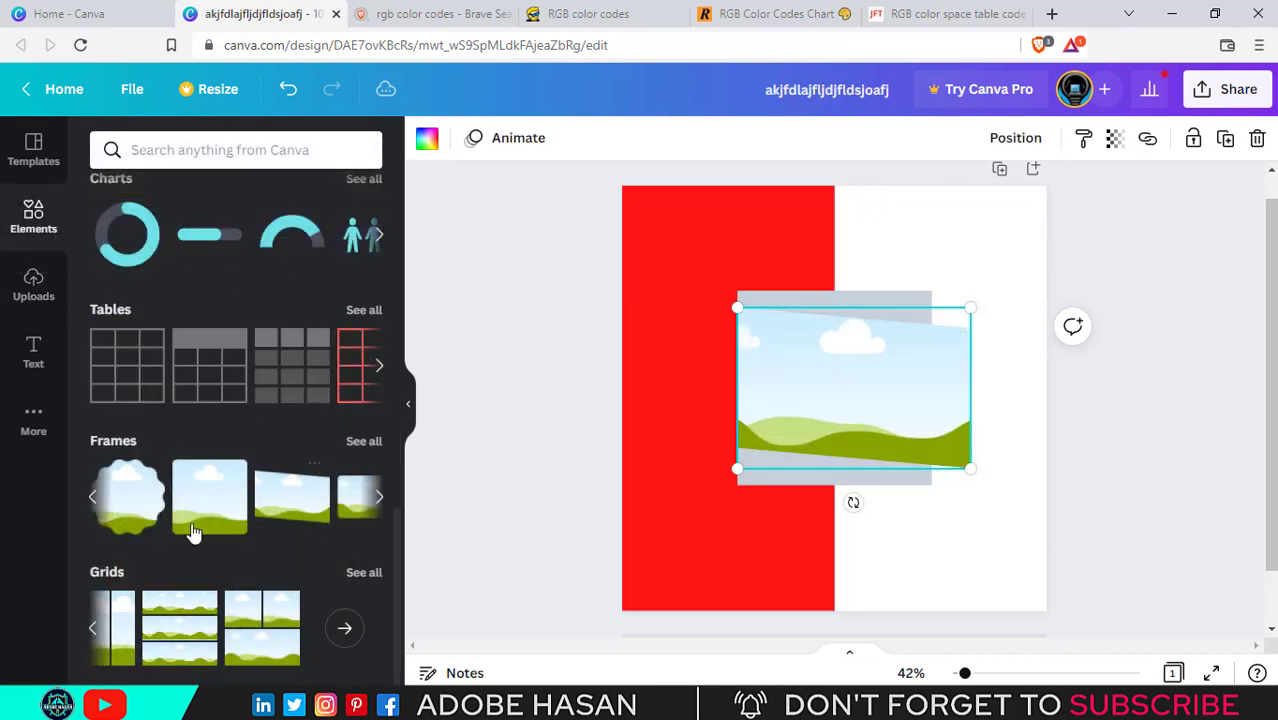
pyautogui.click(128, 495)
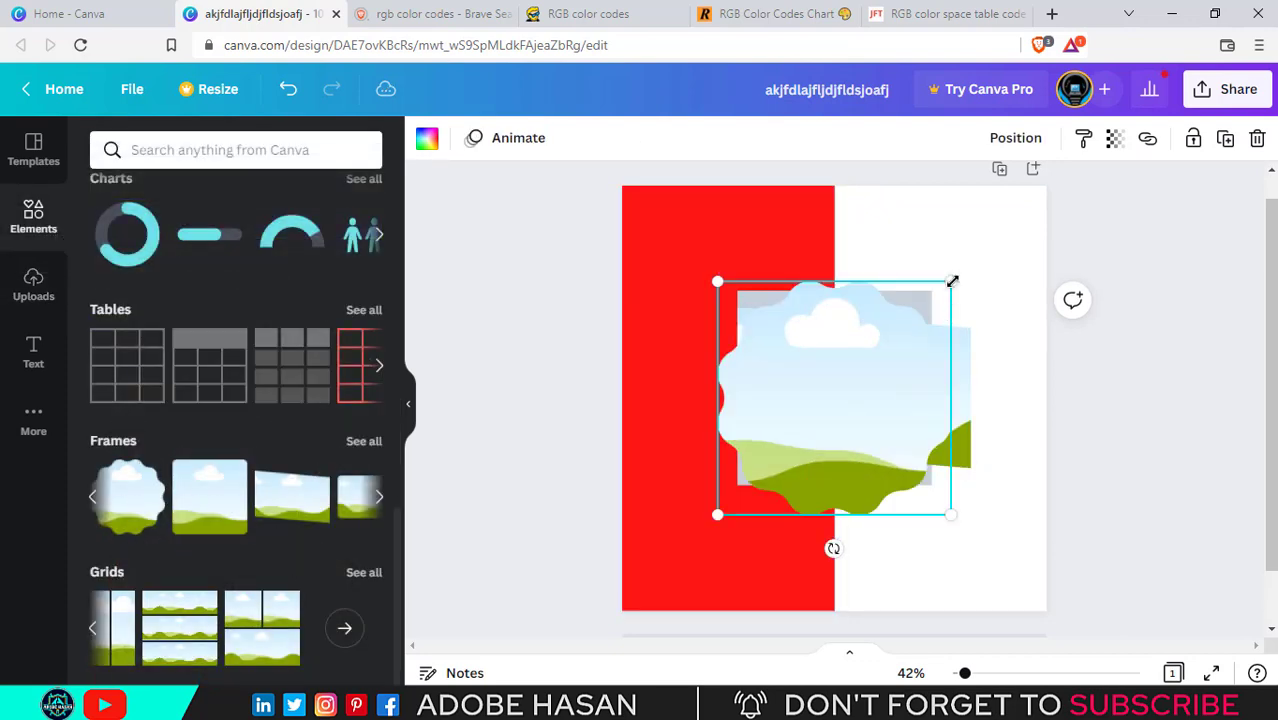
pyautogui.moveTo(952, 281); pyautogui.dragTo(875, 357)
pyautogui.press('Escape')
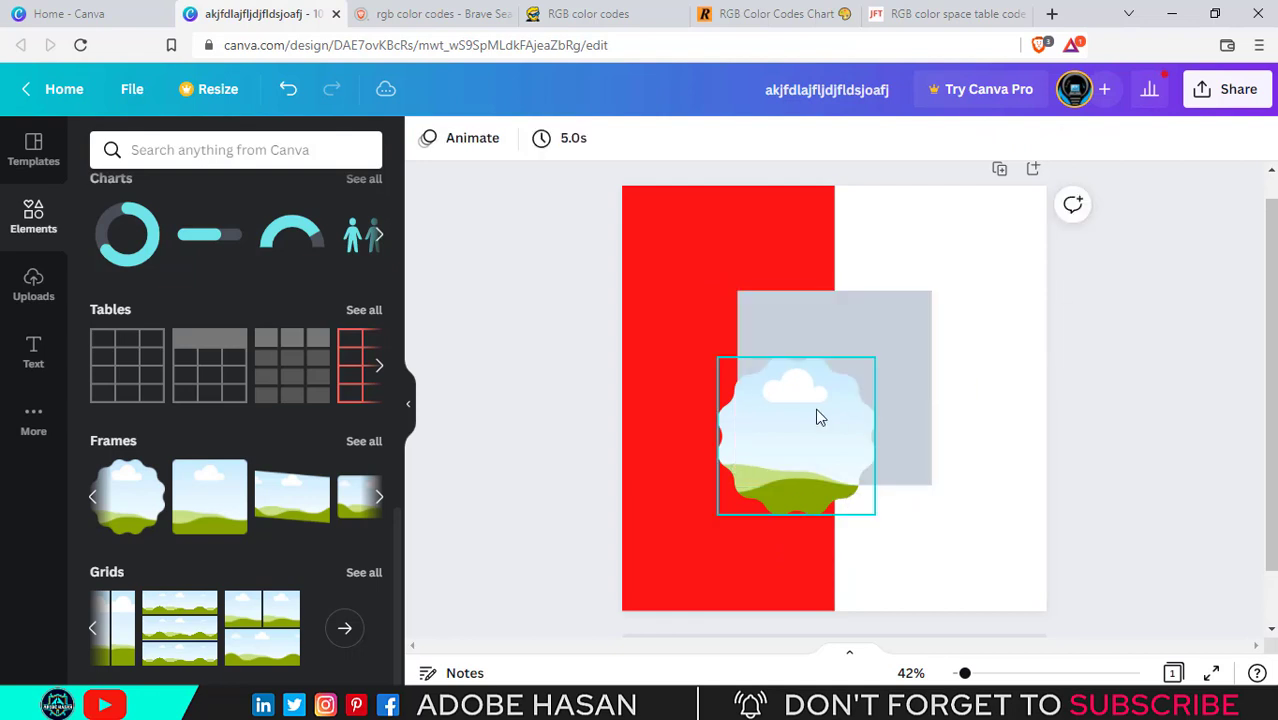
# Move the scalloped frame to the lower part of the red panel and the gray square onto the white half
pyautogui.moveTo(815, 417)
pyautogui.mouseDown()
pyautogui.moveTo(876, 354)
pyautogui.moveTo(847, 354)
pyautogui.moveTo(853, 369)
pyautogui.moveTo(730, 496)
pyautogui.mouseUp()
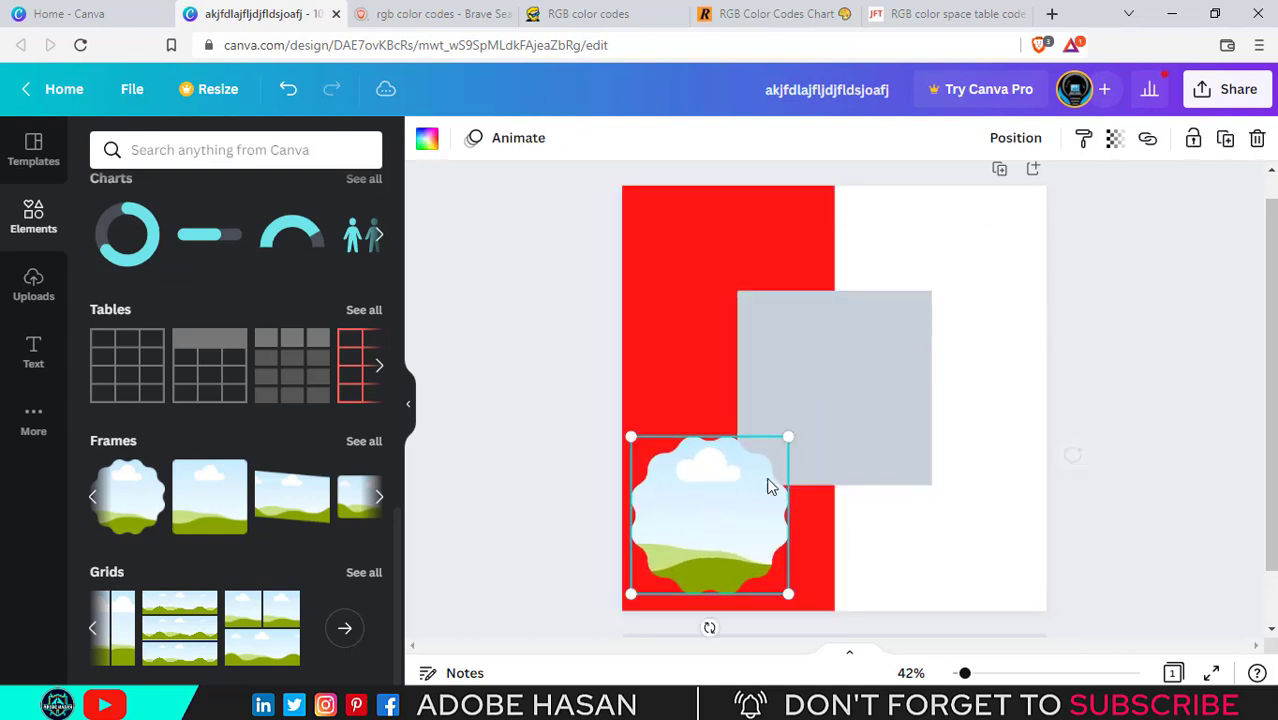
pyautogui.moveTo(876, 399); pyautogui.dragTo(968, 400)
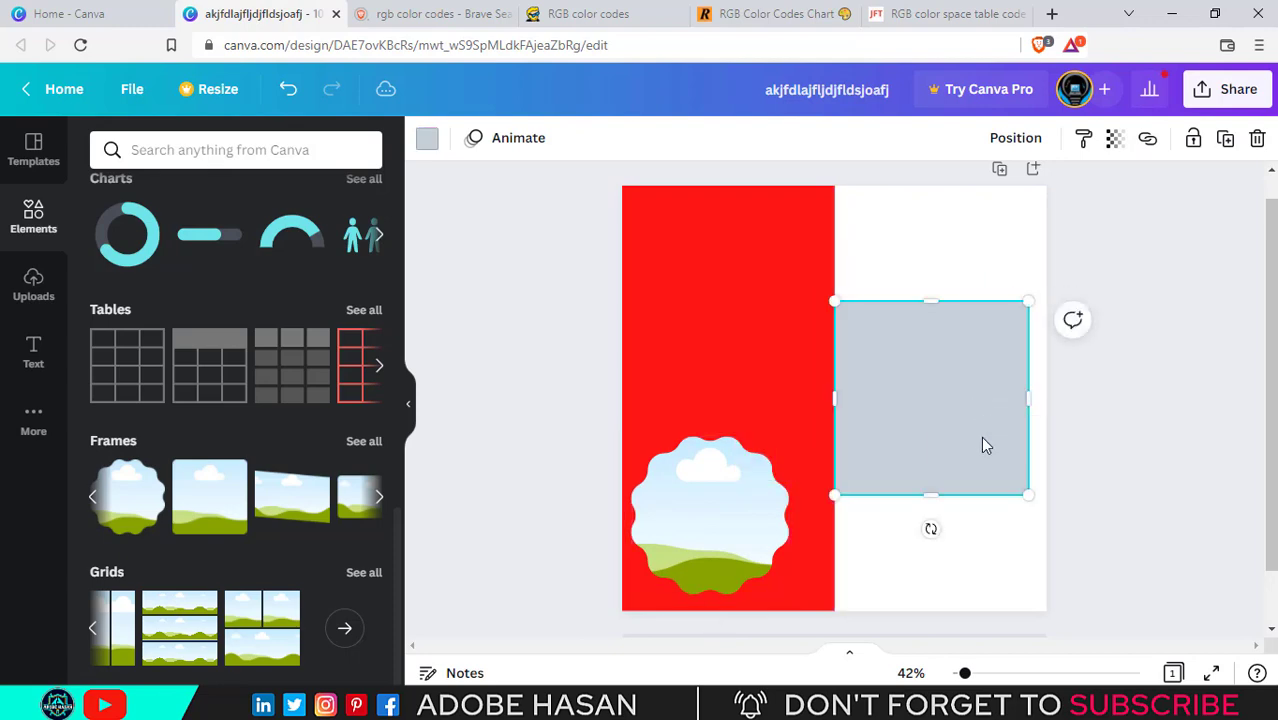
pyautogui.moveTo(756, 522); pyautogui.dragTo(765, 516)
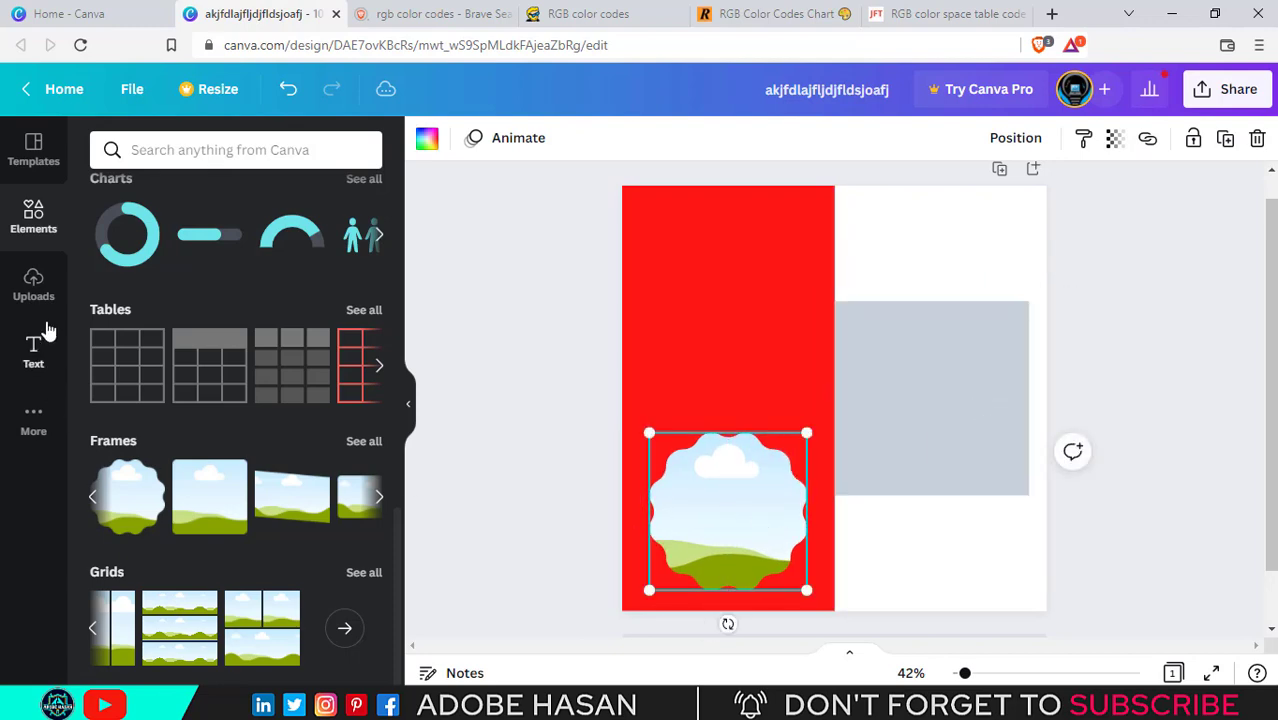
# Fill the scalloped frame with the uploaded photo of the seated man, try enlarging the frame, and undo the enlargement
pyautogui.click(33, 285)
pyautogui.moveTo(216, 470); pyautogui.dragTo(738, 480)
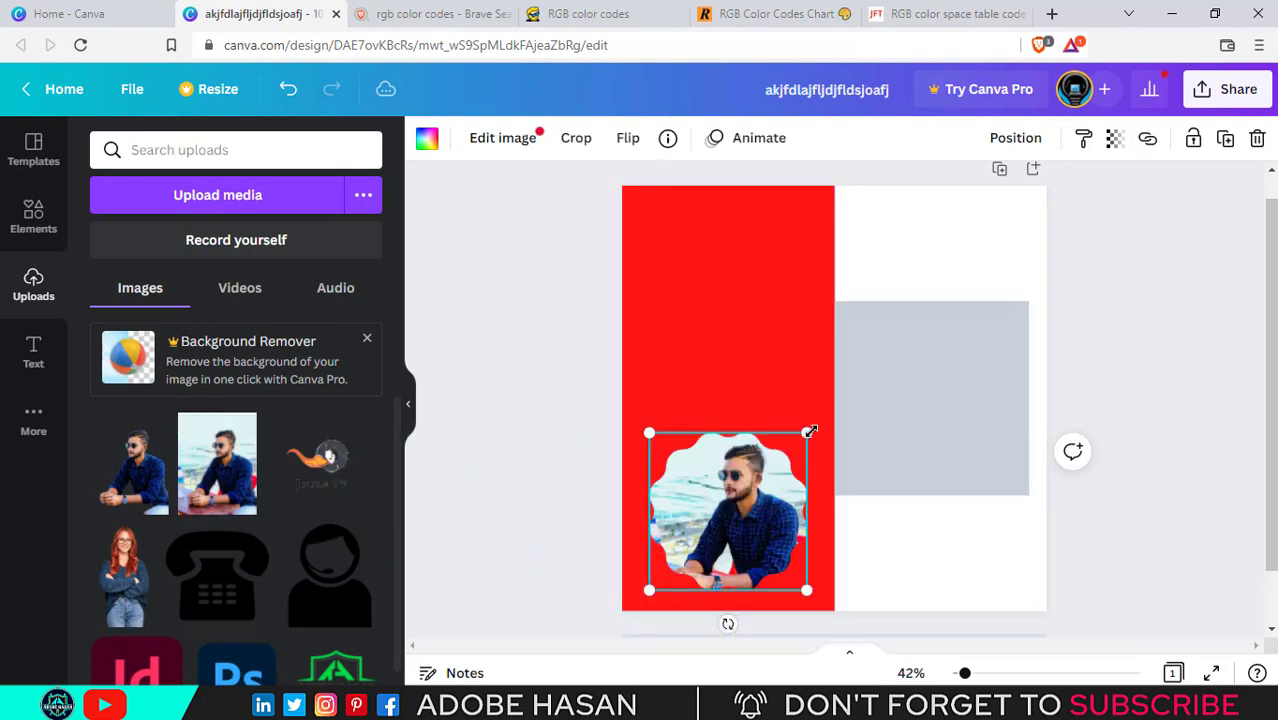
pyautogui.moveTo(810, 430); pyautogui.dragTo(836, 402)
pyautogui.hotkey('ctrl', 'z')
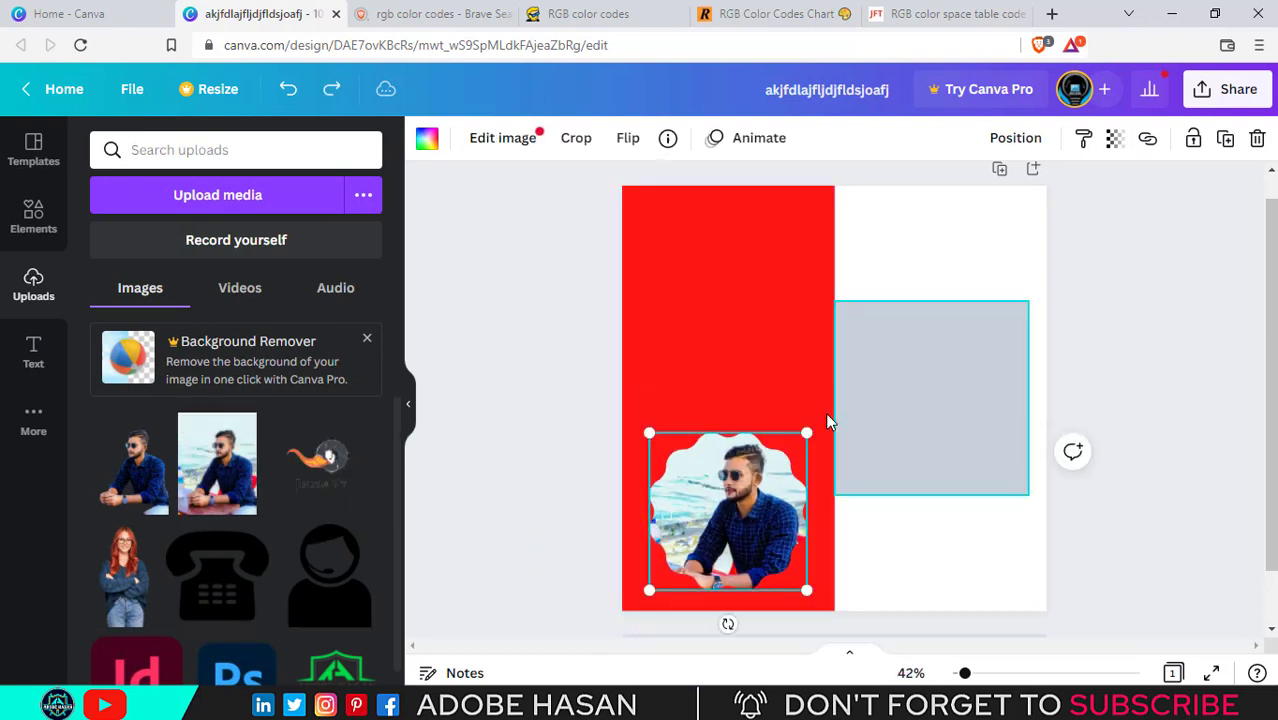
# Enlarge the seated man's photo slightly inside the scalloped frame's crop and apply it
pyautogui.doubleClick(742, 500)
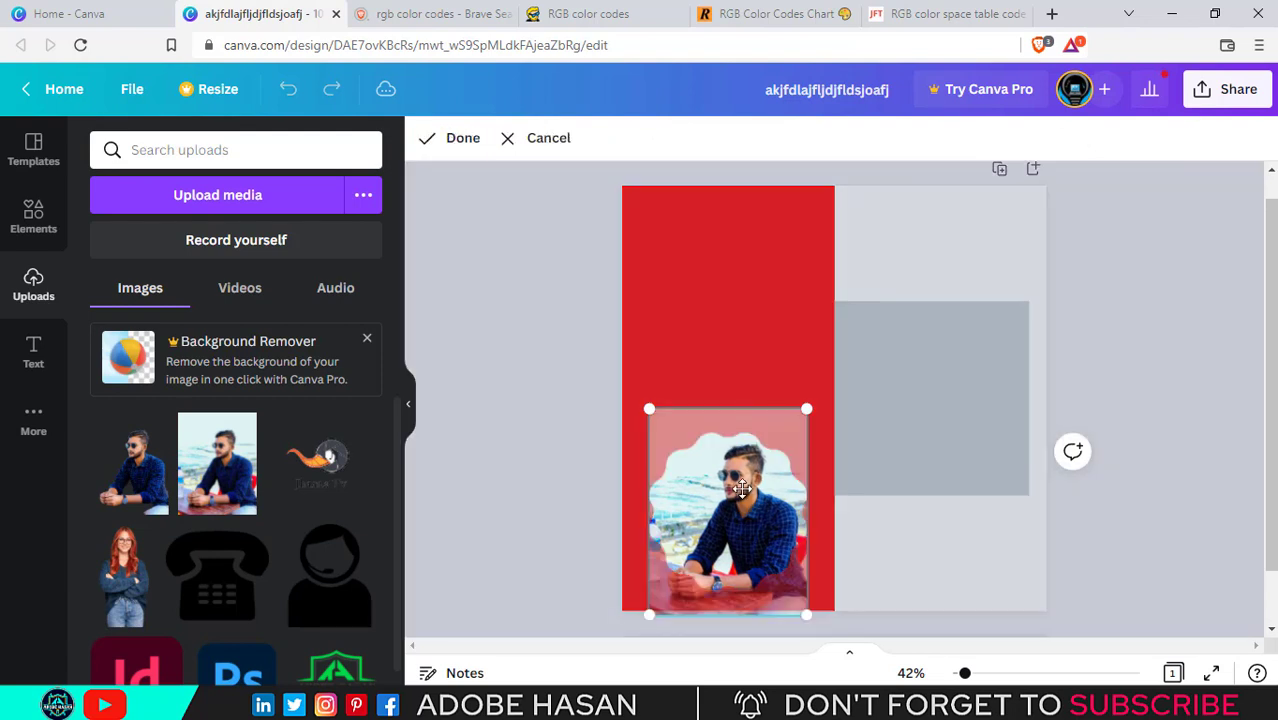
pyautogui.moveTo(808, 410)
pyautogui.mouseDown()
pyautogui.moveTo(915, 315)
pyautogui.moveTo(850, 394)
pyautogui.moveTo(827, 391)
pyautogui.moveTo(809, 411)
pyautogui.mouseUp()
pyautogui.click(1120, 543)
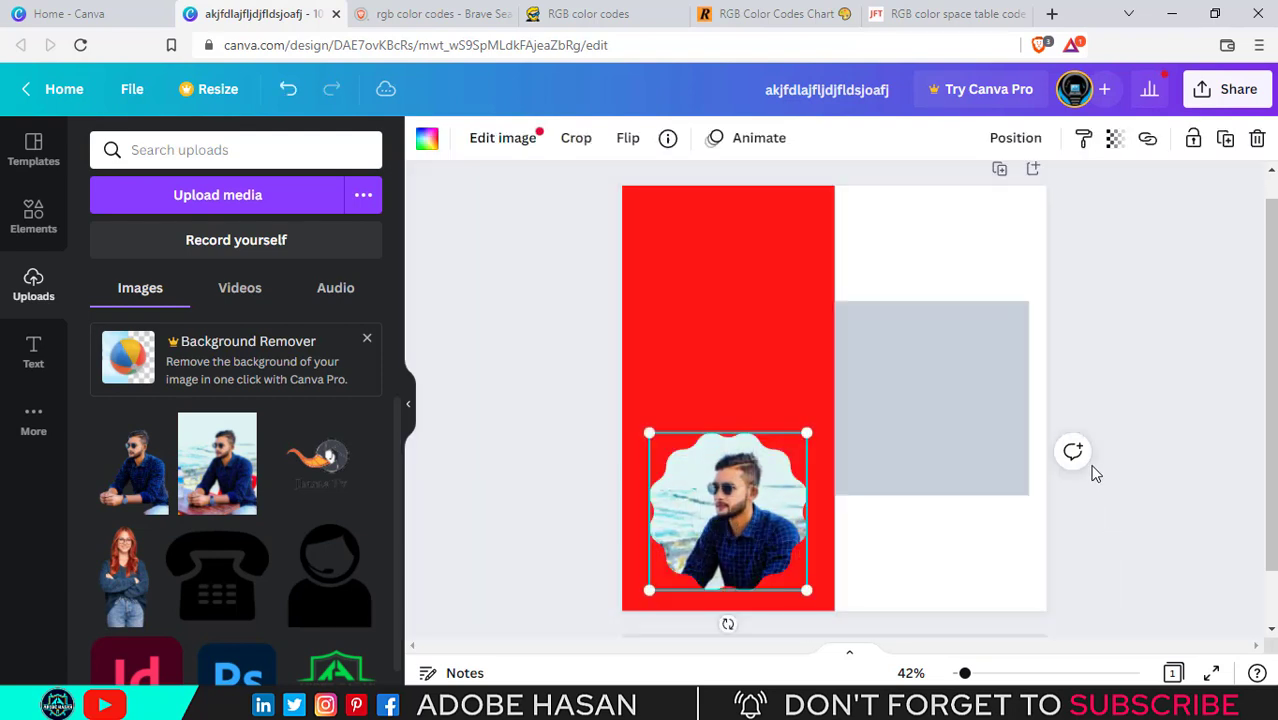
pyautogui.click(1117, 448)
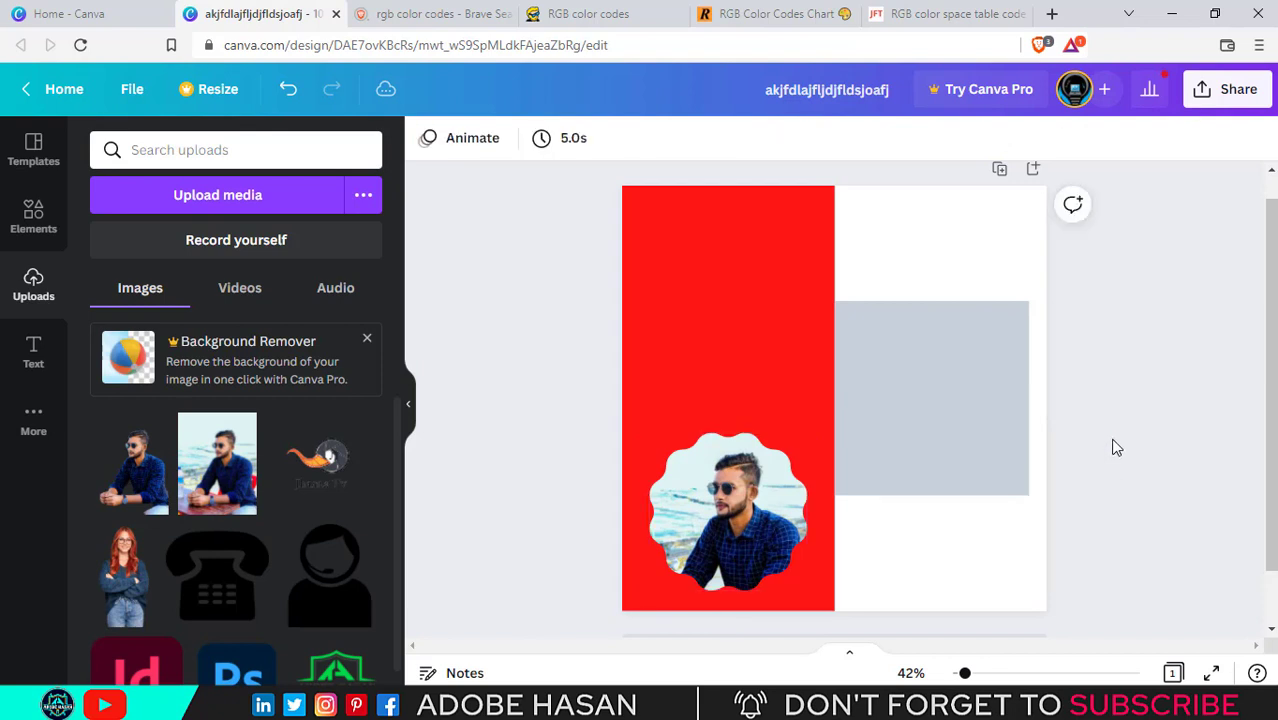
# Delete the gray square and the photo-filled scalloped frame, keeping only the red panel on the page
pyautogui.click(990, 462)
pyautogui.press('Delete')
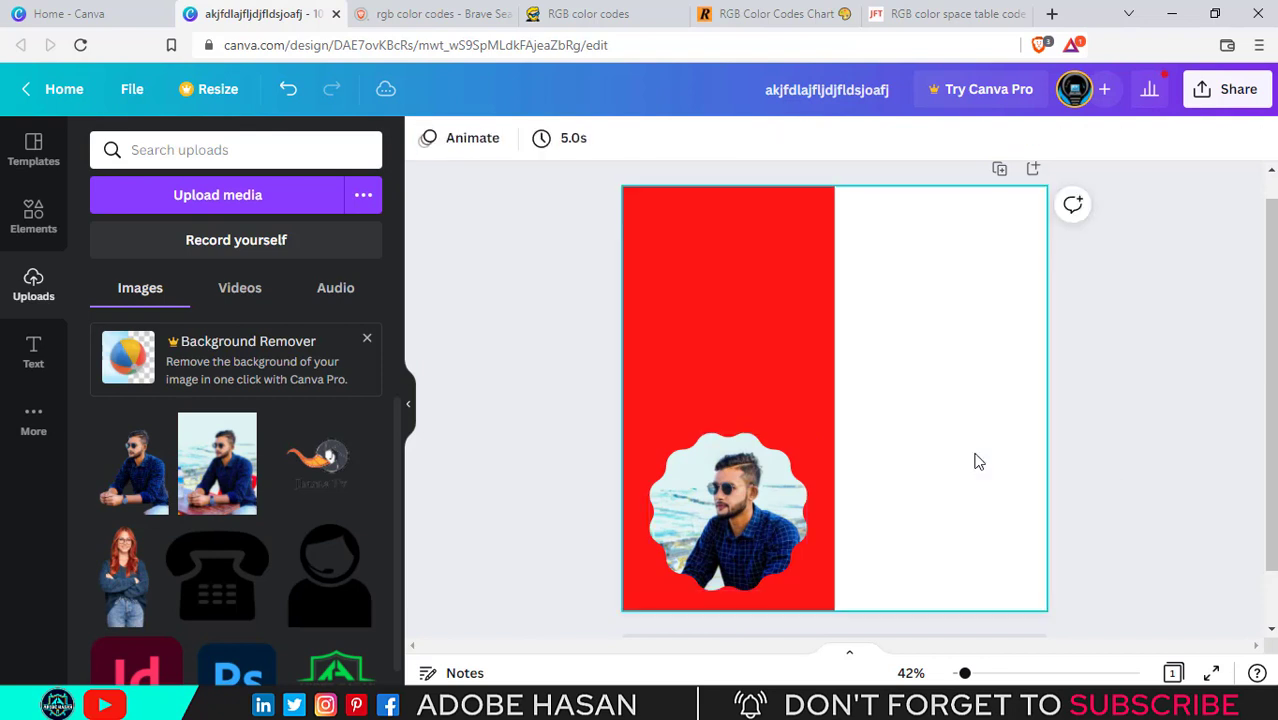
pyautogui.click(776, 494)
pyautogui.press('Delete')
pyautogui.press('Delete')
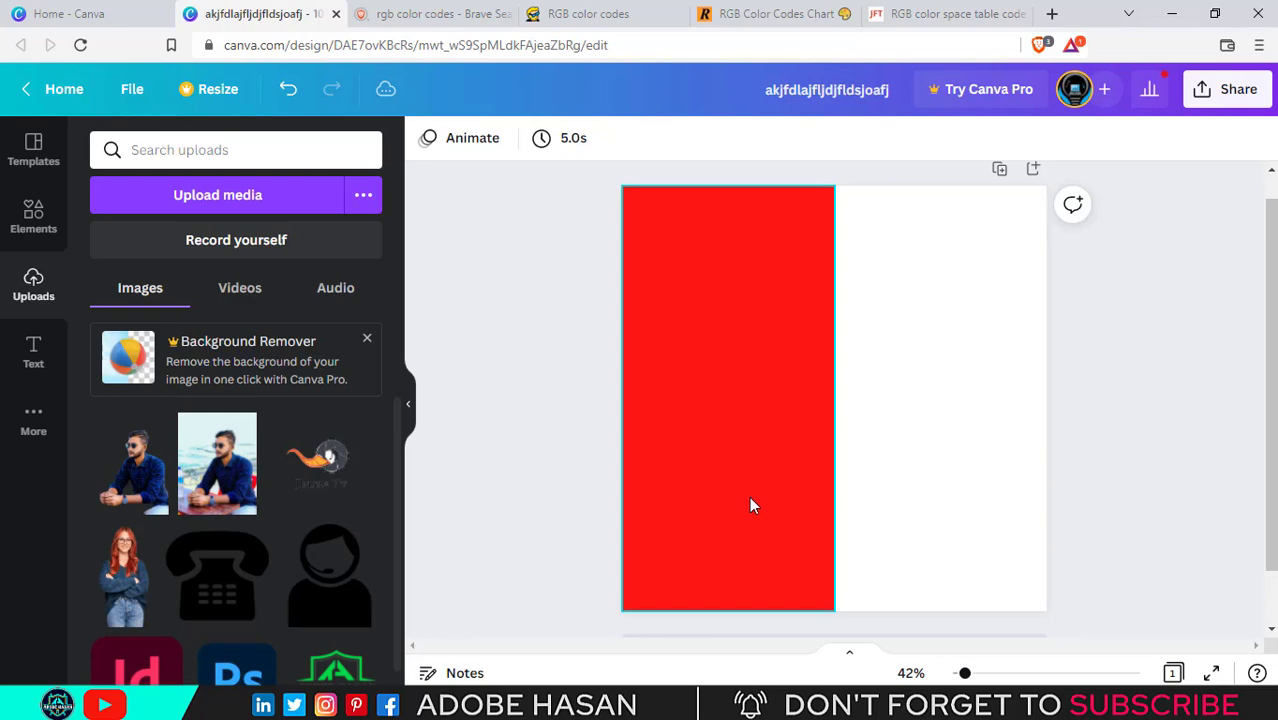
# Look through the elements library, covering its frames, grids, tables, charts, media, shapes and recently used items
pyautogui.click(26, 220)
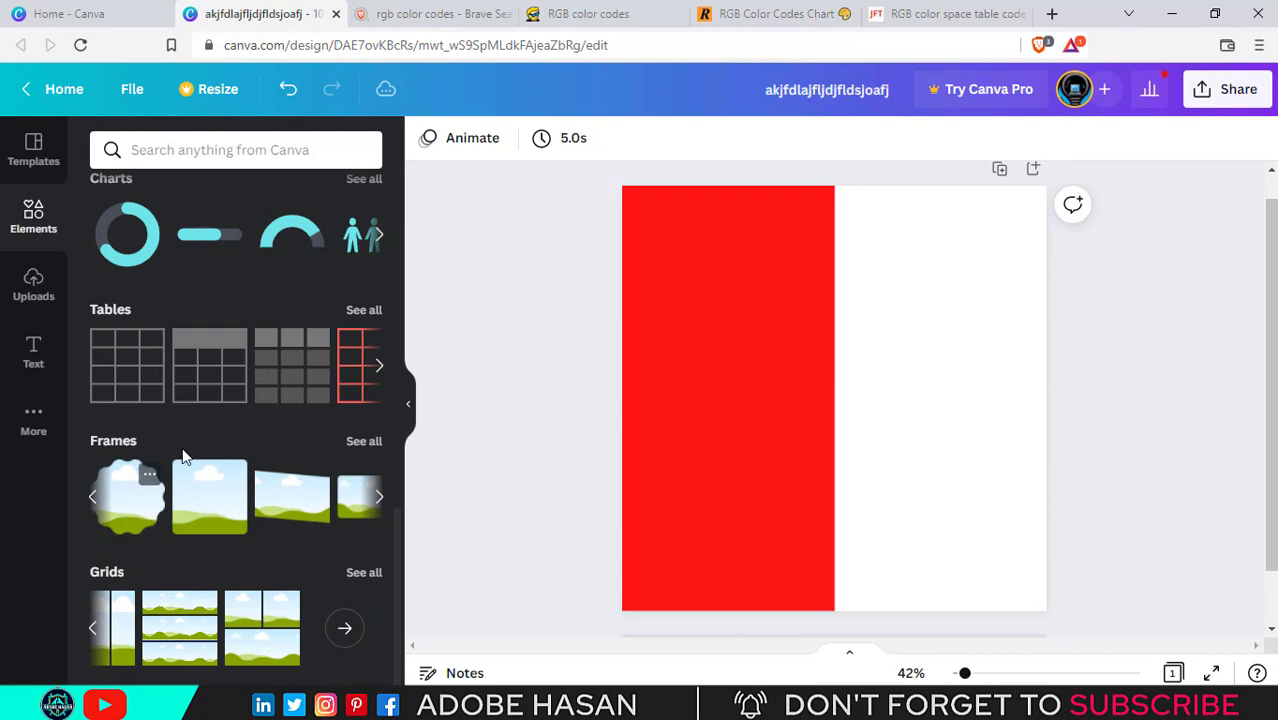
pyautogui.scroll(3, 185, 452)
pyautogui.scroll(-2, 218, 435)
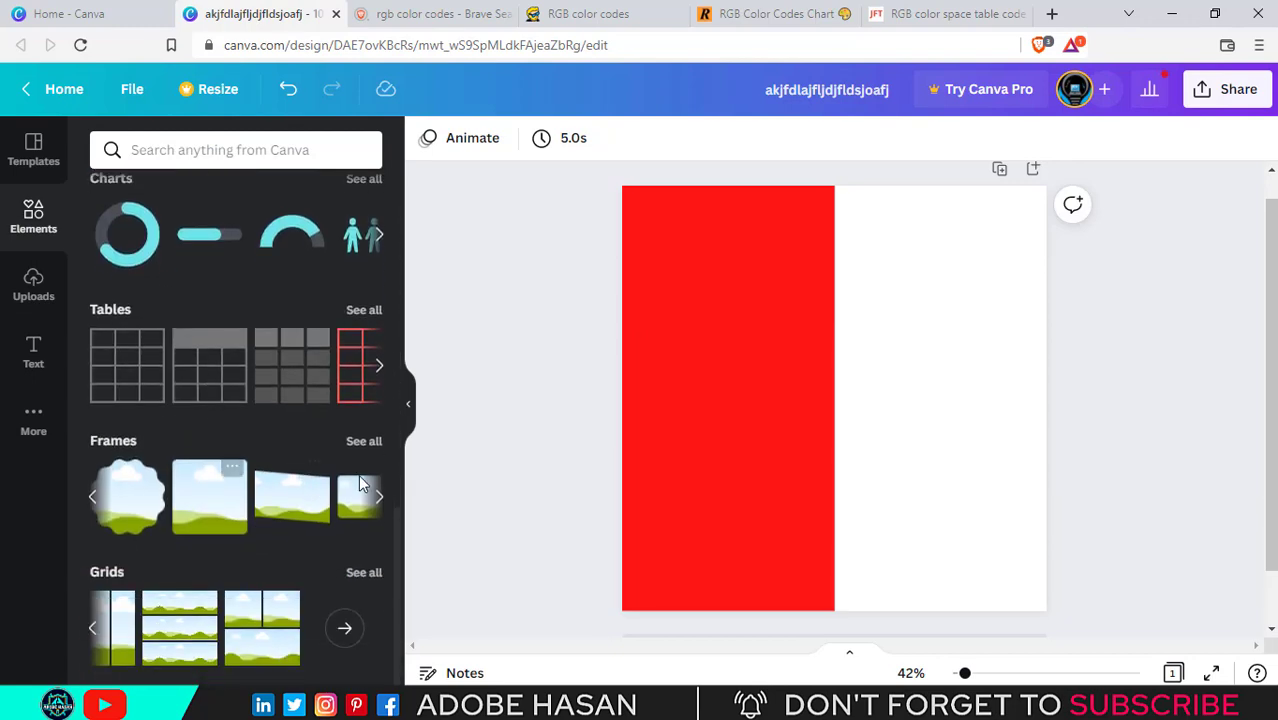
pyautogui.scroll(5, 277, 566)
pyautogui.scroll(4, 310, 540)
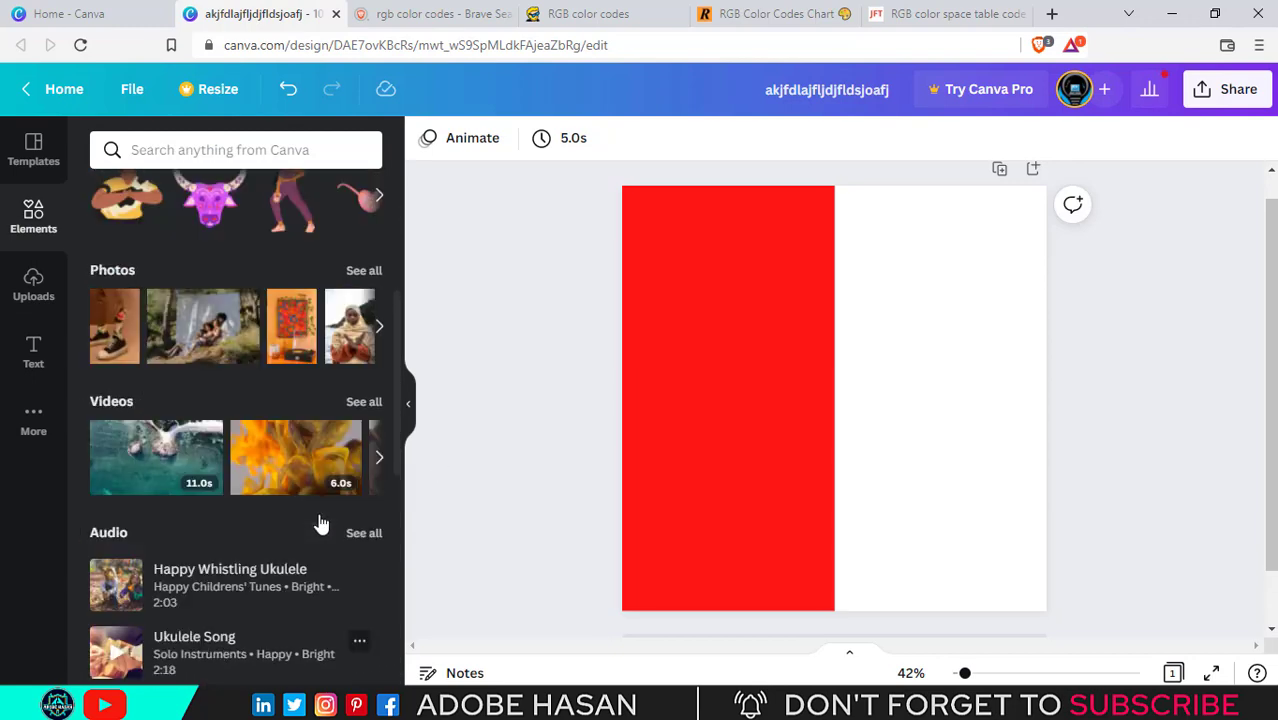
pyautogui.scroll(-7, 320, 522)
pyautogui.scroll(-1, 620, 515)
pyautogui.scroll(1, 743, 510)
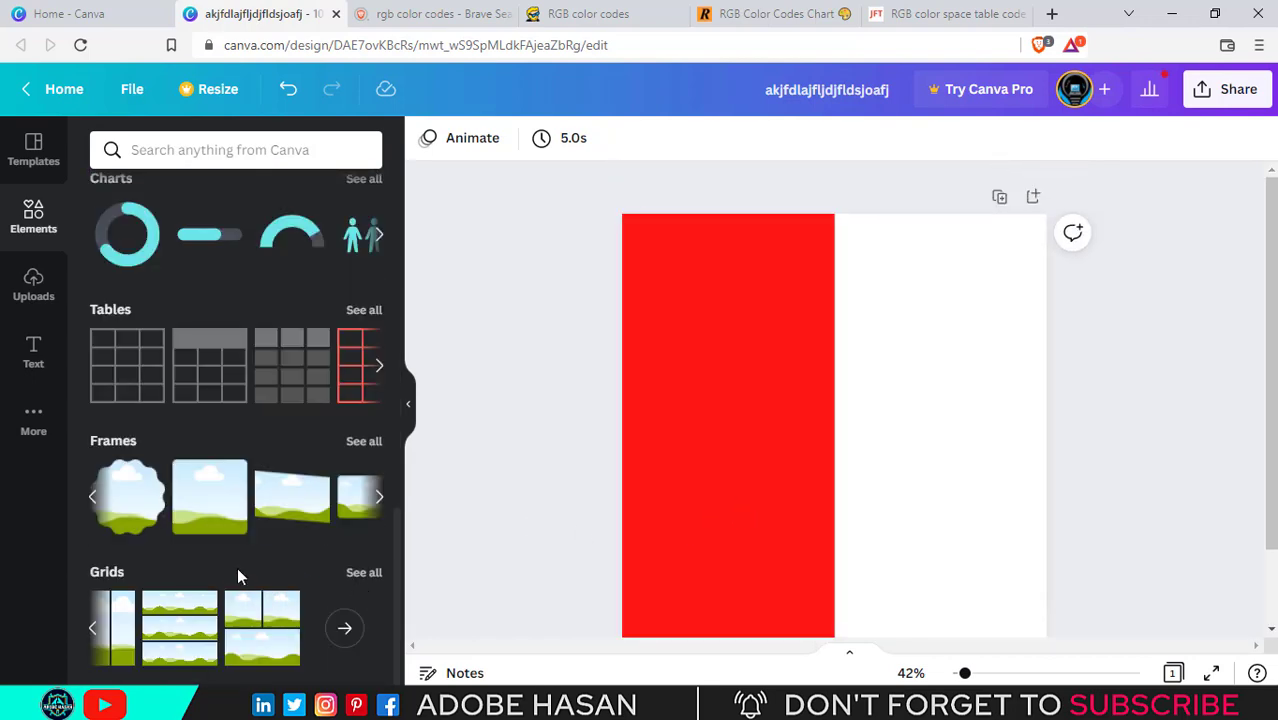
pyautogui.scroll(9, 250, 543)
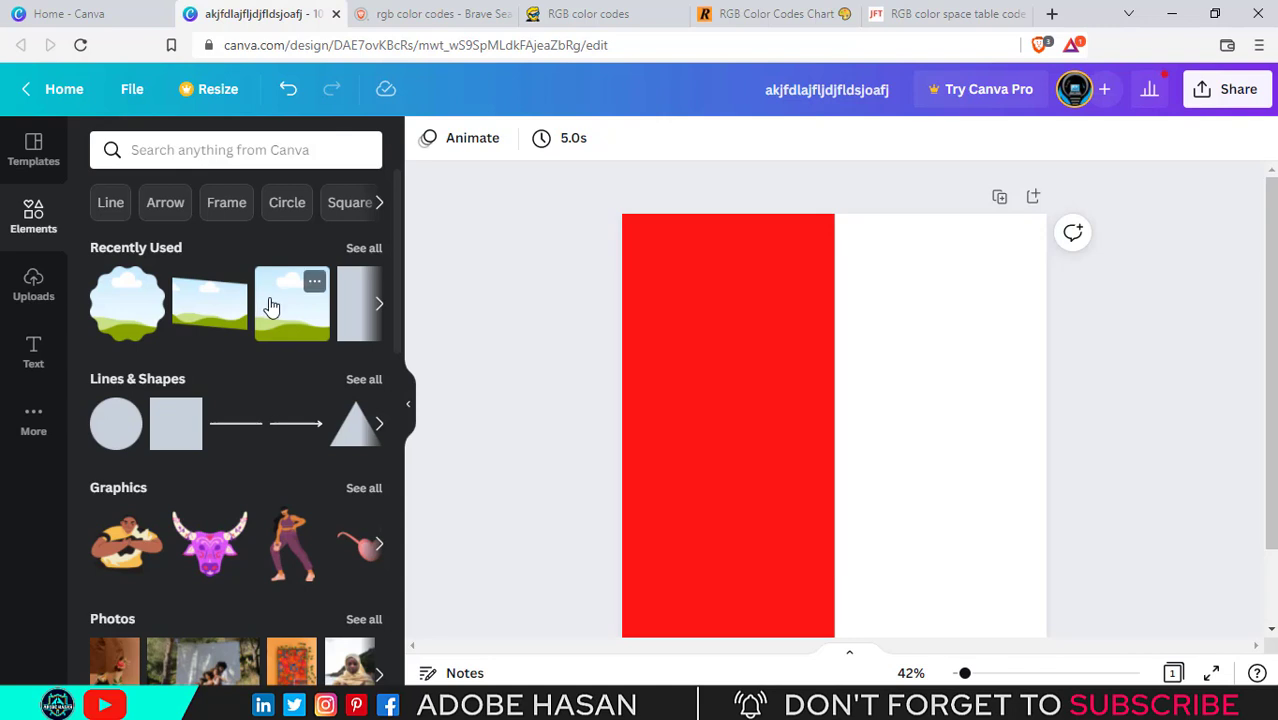
# Leave the design for the home page and look over the suggested formats and recent designs
pyautogui.click(60, 96)
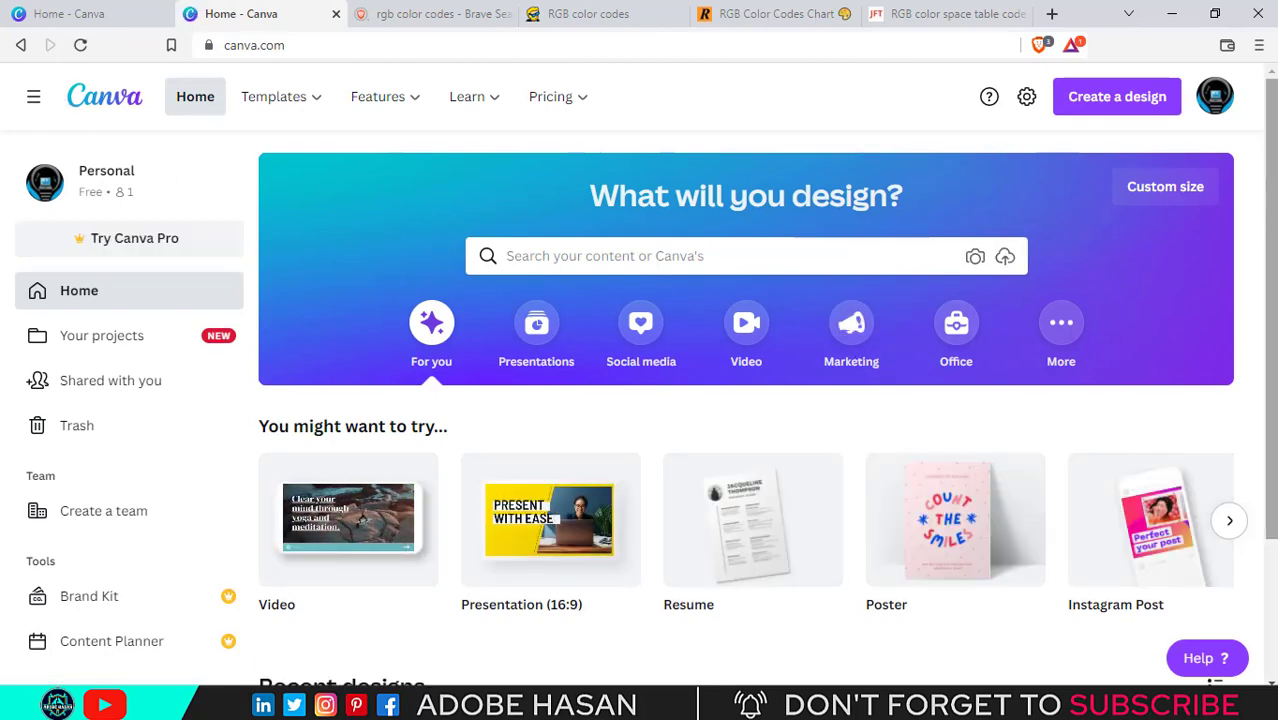
pyautogui.scroll(-8, 1250, 471)
pyautogui.scroll(8, 1264, 548)
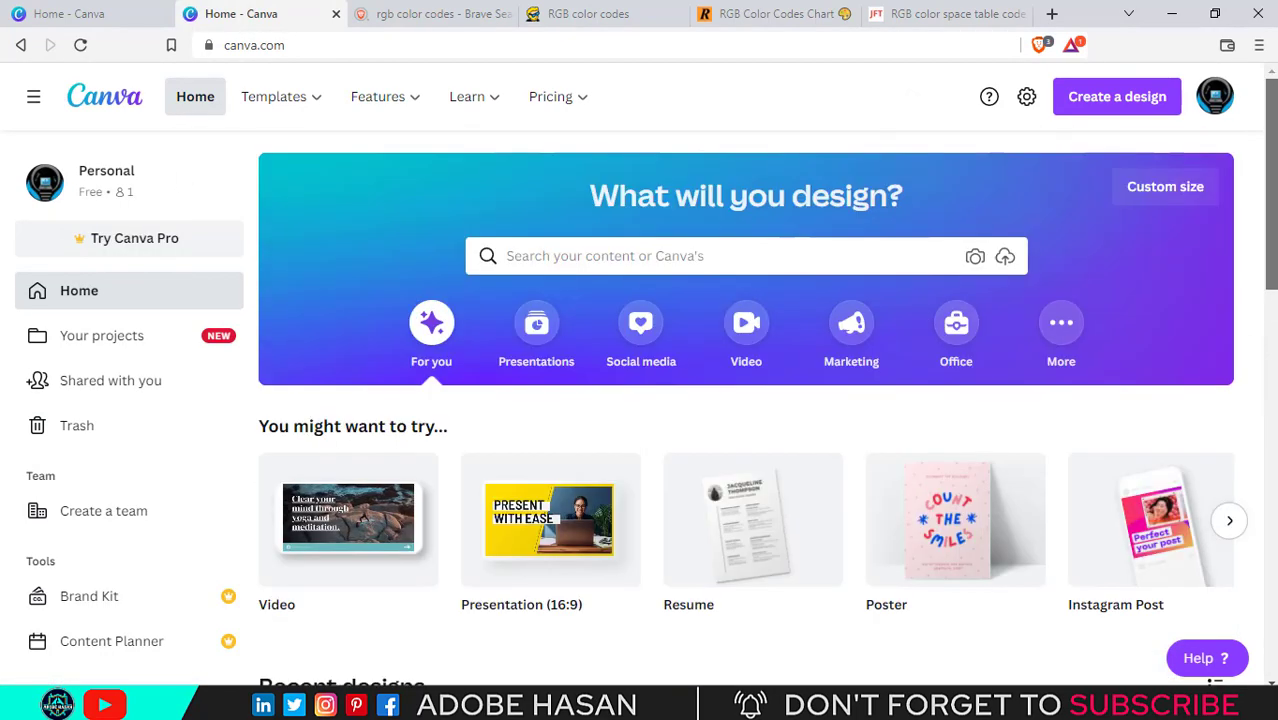
pyautogui.scroll(-4, 528, 431)
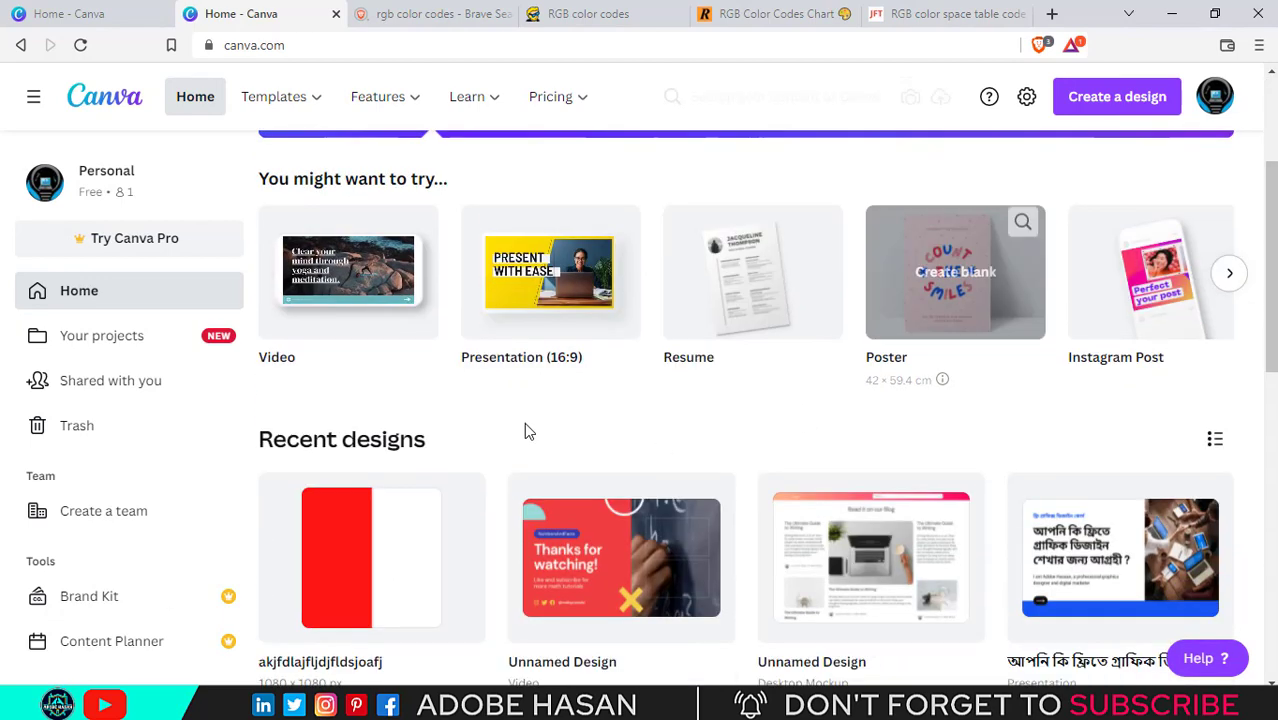
pyautogui.scroll(4, 967, 534)
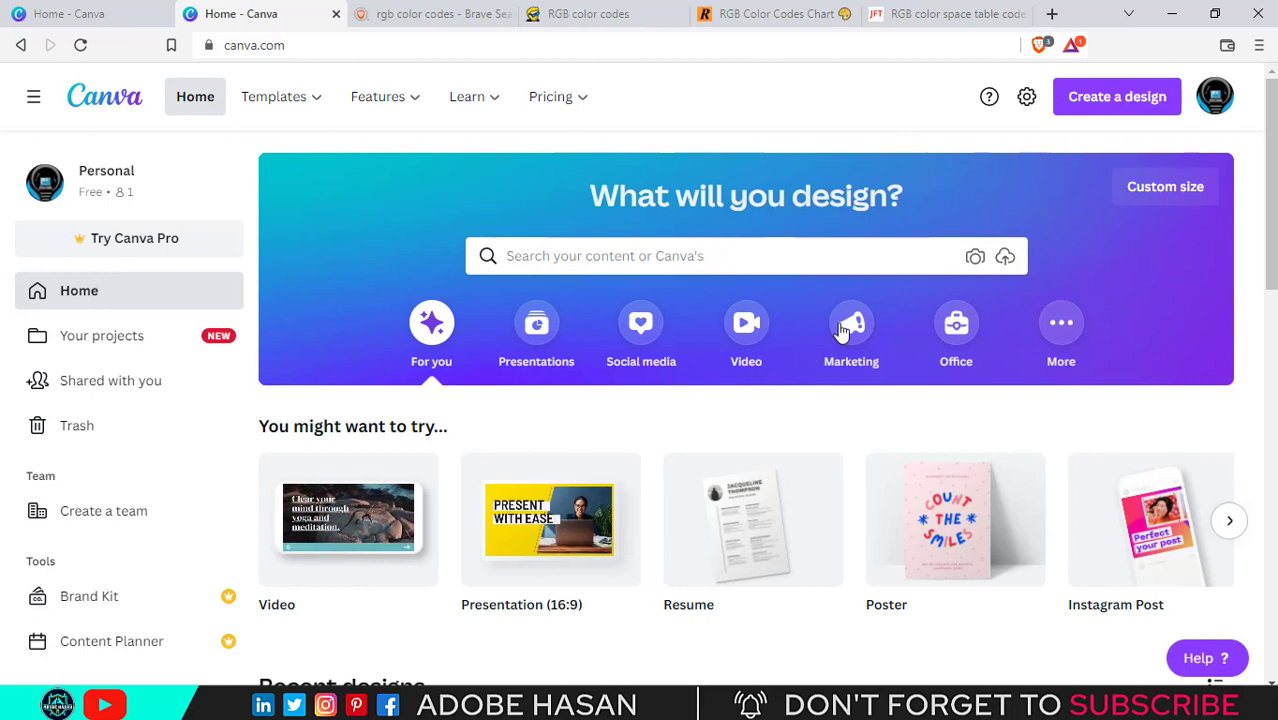
# Search the templates for "business card" and choose the suggested query "bussines card"
pyautogui.click(601, 251)
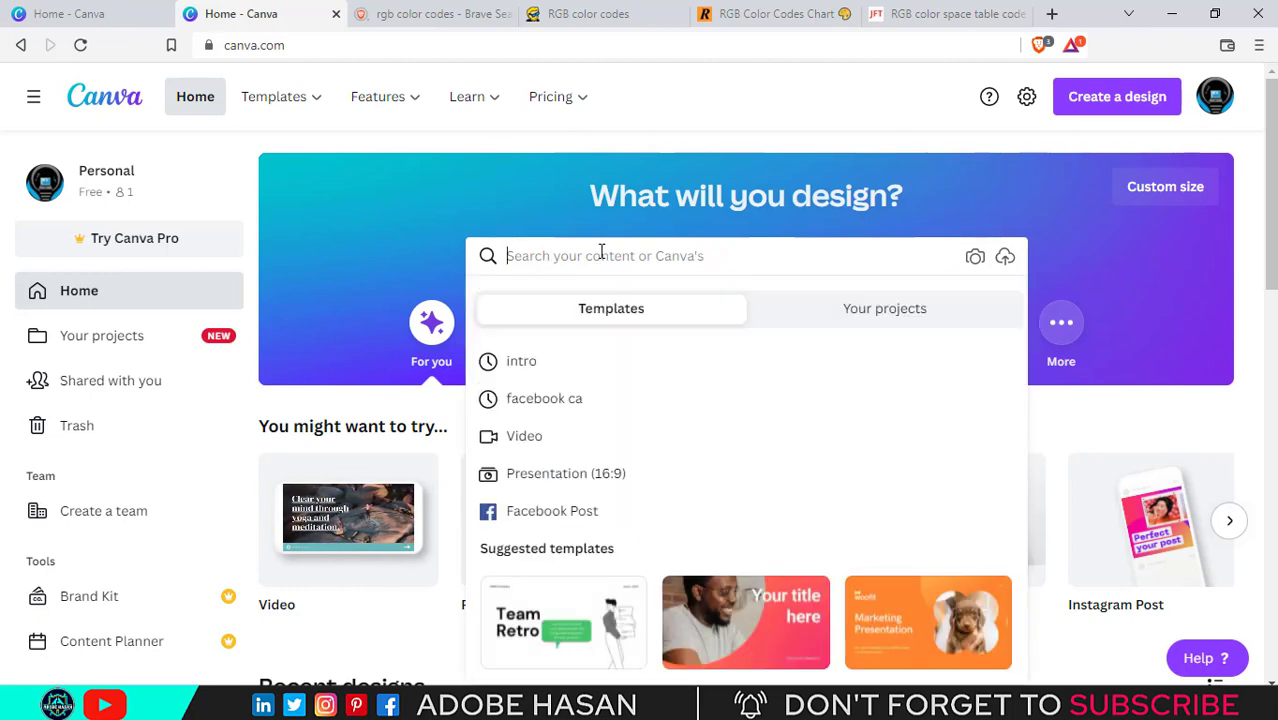
pyautogui.write('BUSI')
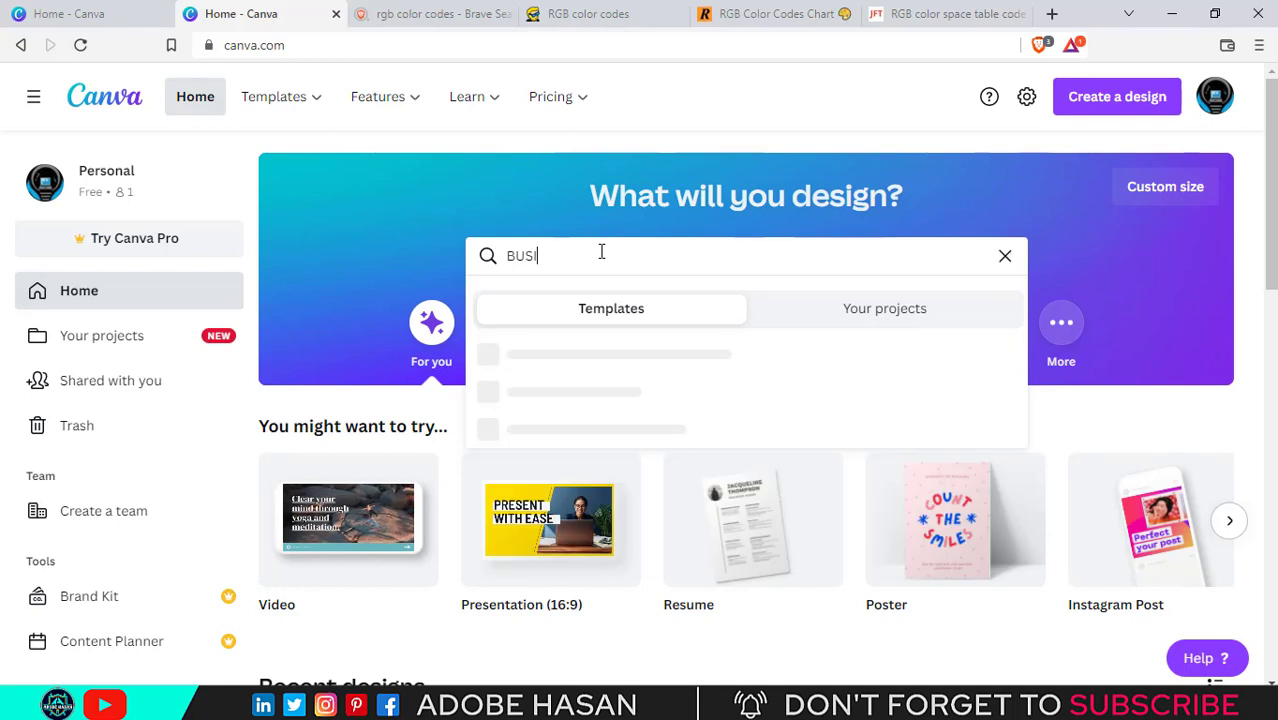
pyautogui.write('N')
pyautogui.press('BackSpace')
pyautogui.press('BackSpace')
pyautogui.press('BackSpace')
pyautogui.press('BackSpace')
pyautogui.press('BackSpace')
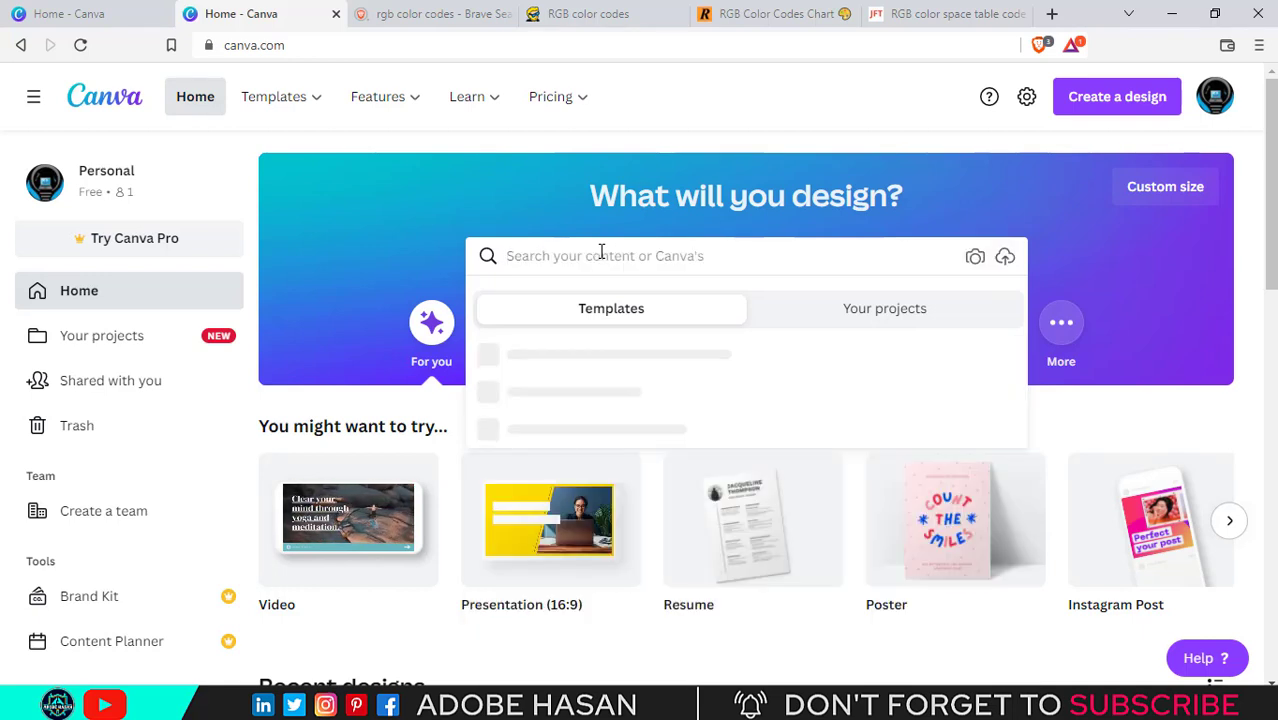
pyautogui.write('business')
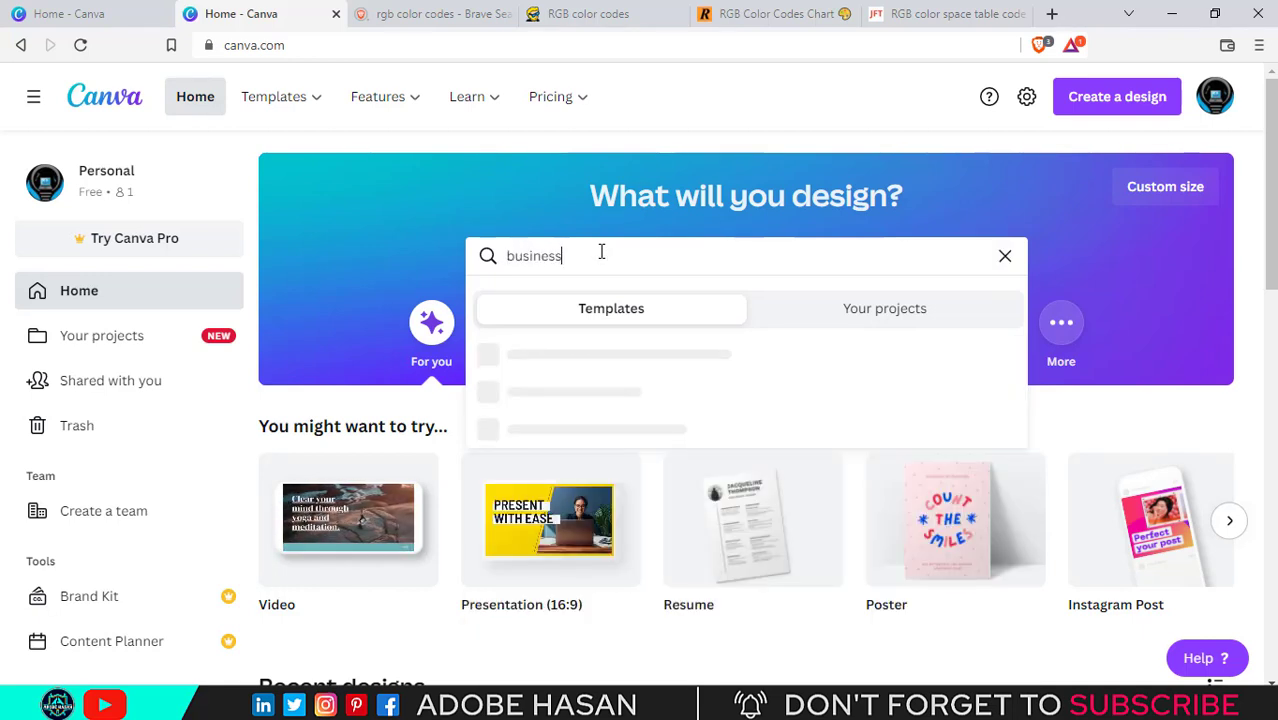
pyautogui.write(' card')
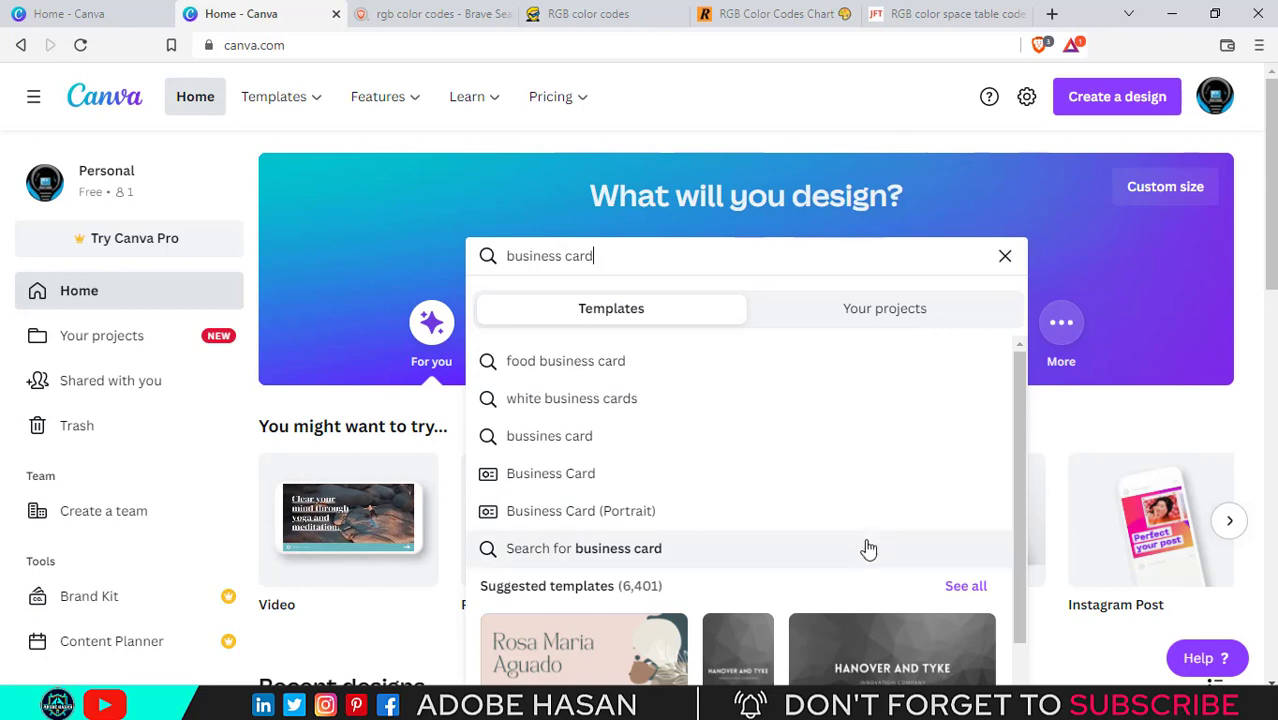
pyautogui.click(564, 452)
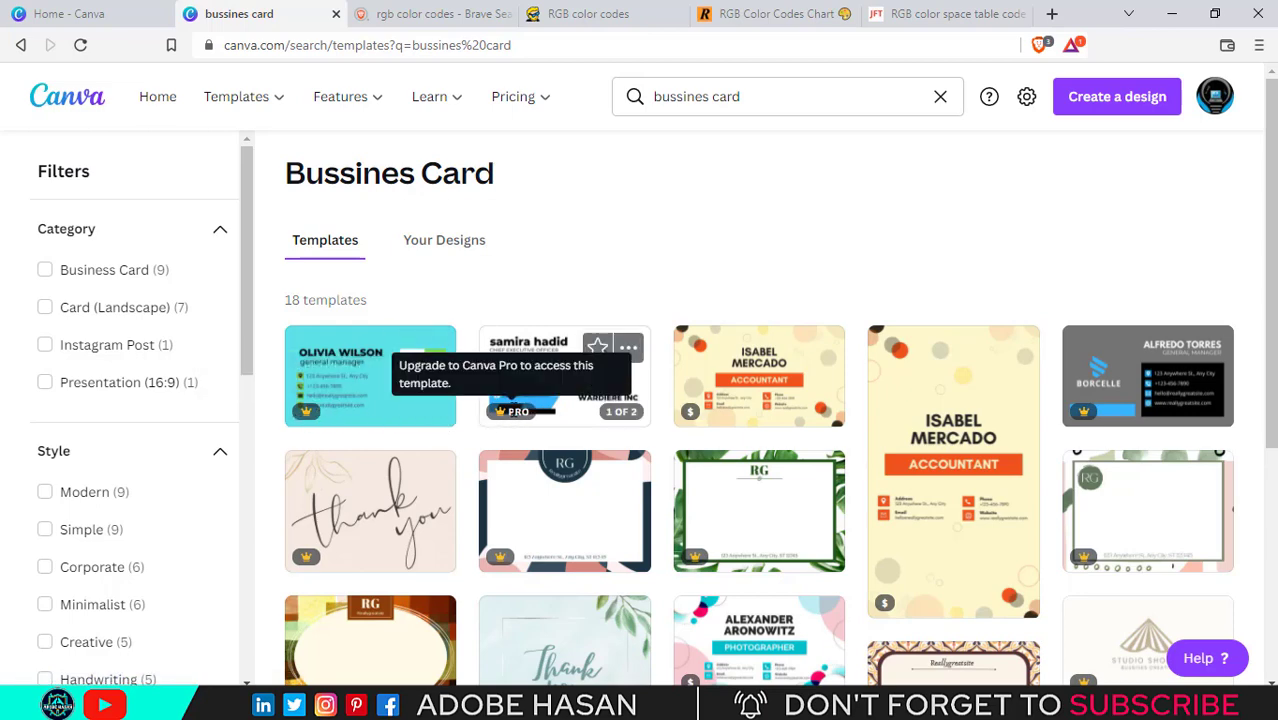
# Examine the business card templates in the results, noting which ones are Pro or paid
pyautogui.scroll(-5, 640, 450)
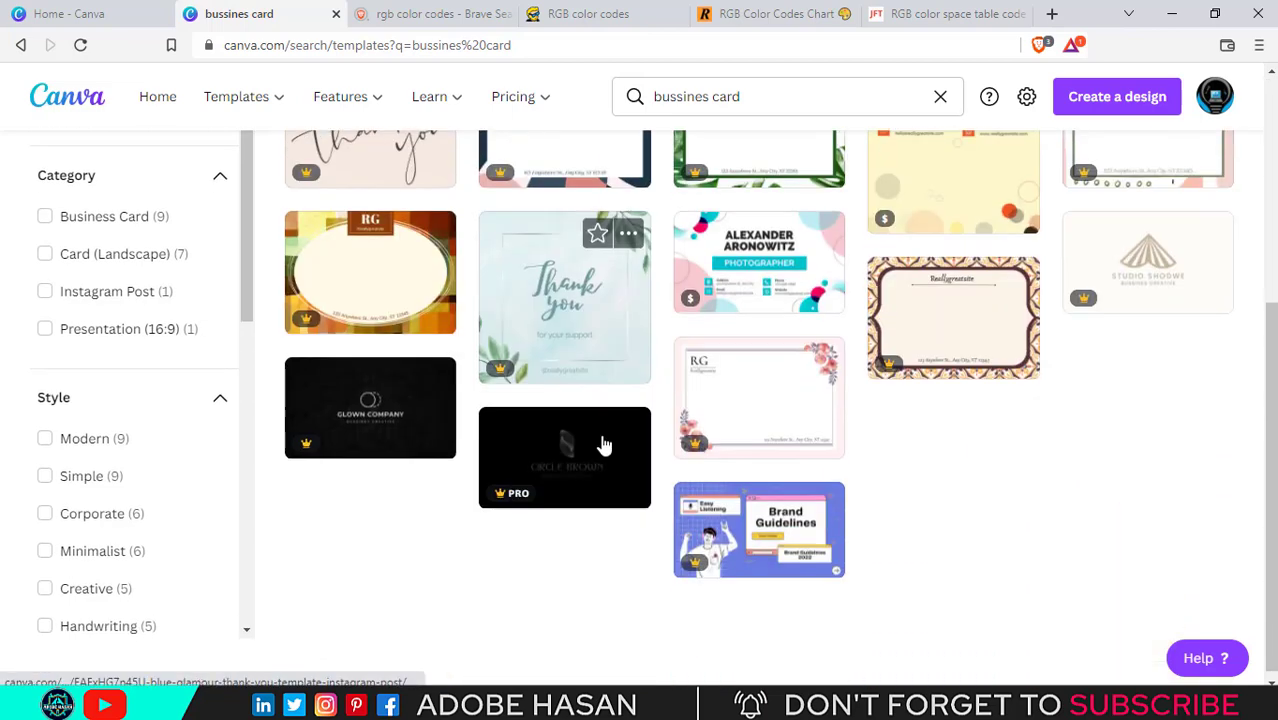
pyautogui.scroll(2, 729, 533)
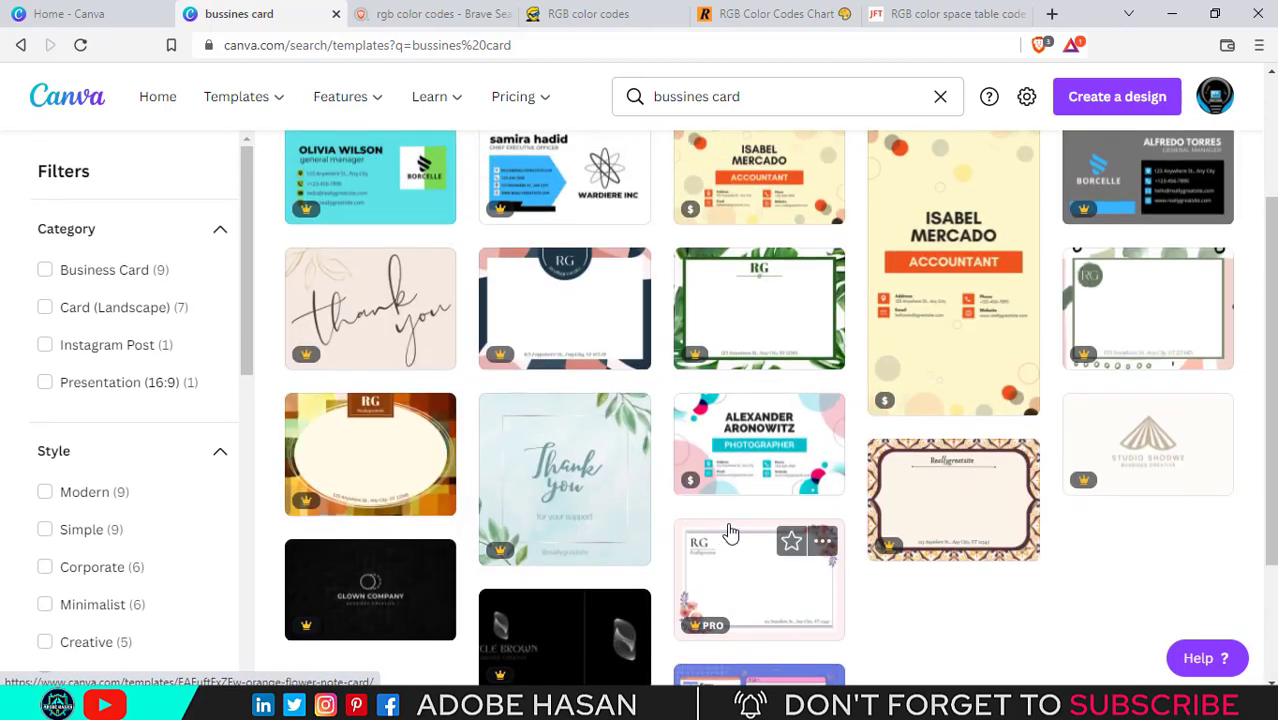
pyautogui.scroll(1, 729, 533)
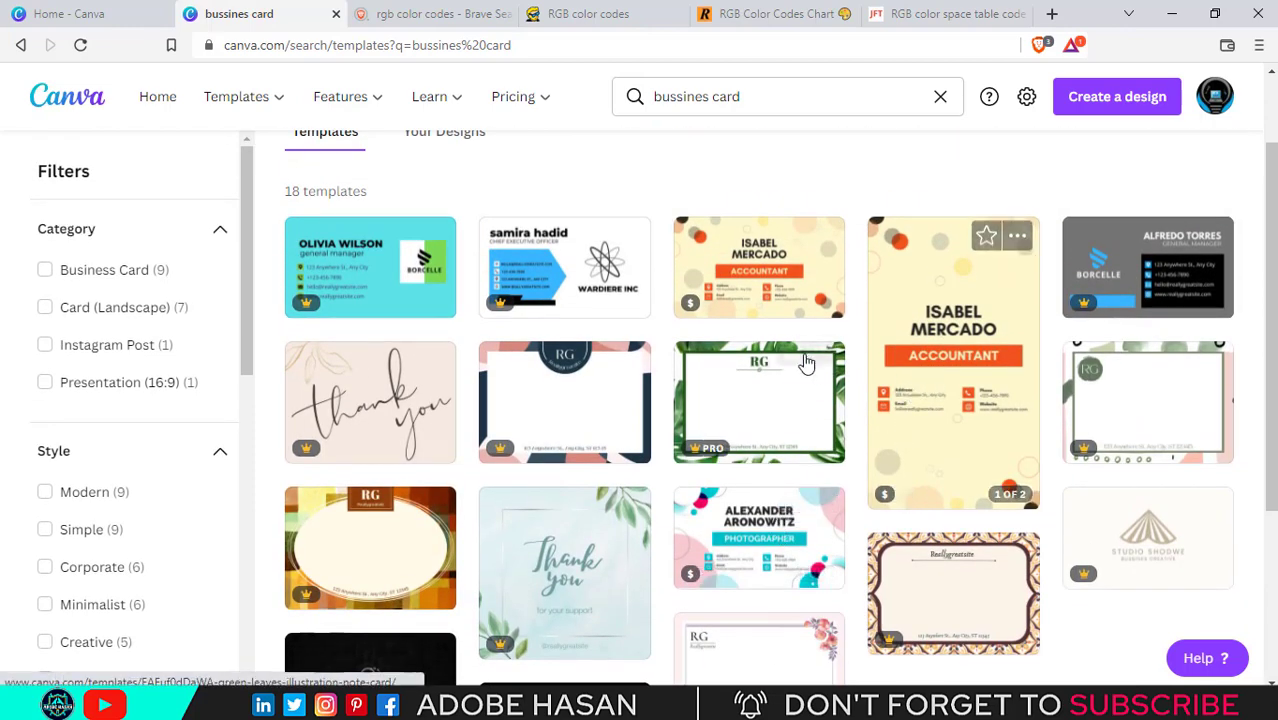
pyautogui.scroll(-3, 806, 363)
pyautogui.scroll(4, 840, 577)
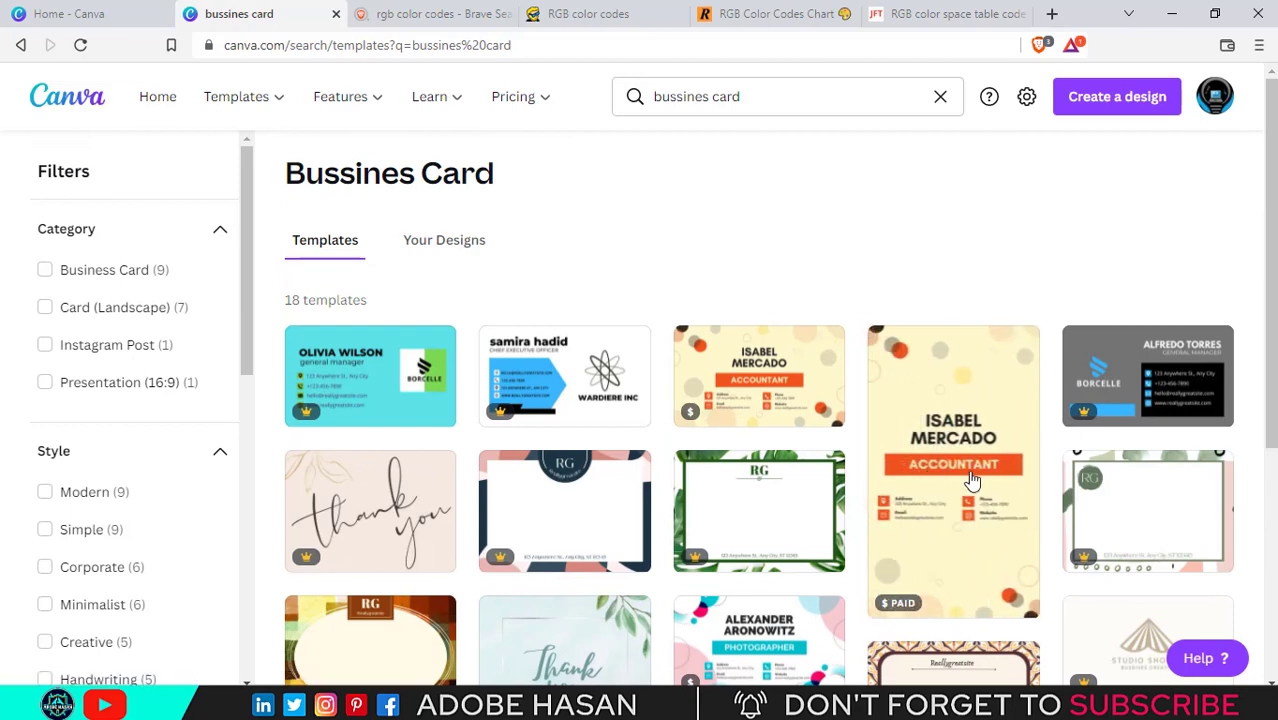
pyautogui.scroll(-2, 1145, 233)
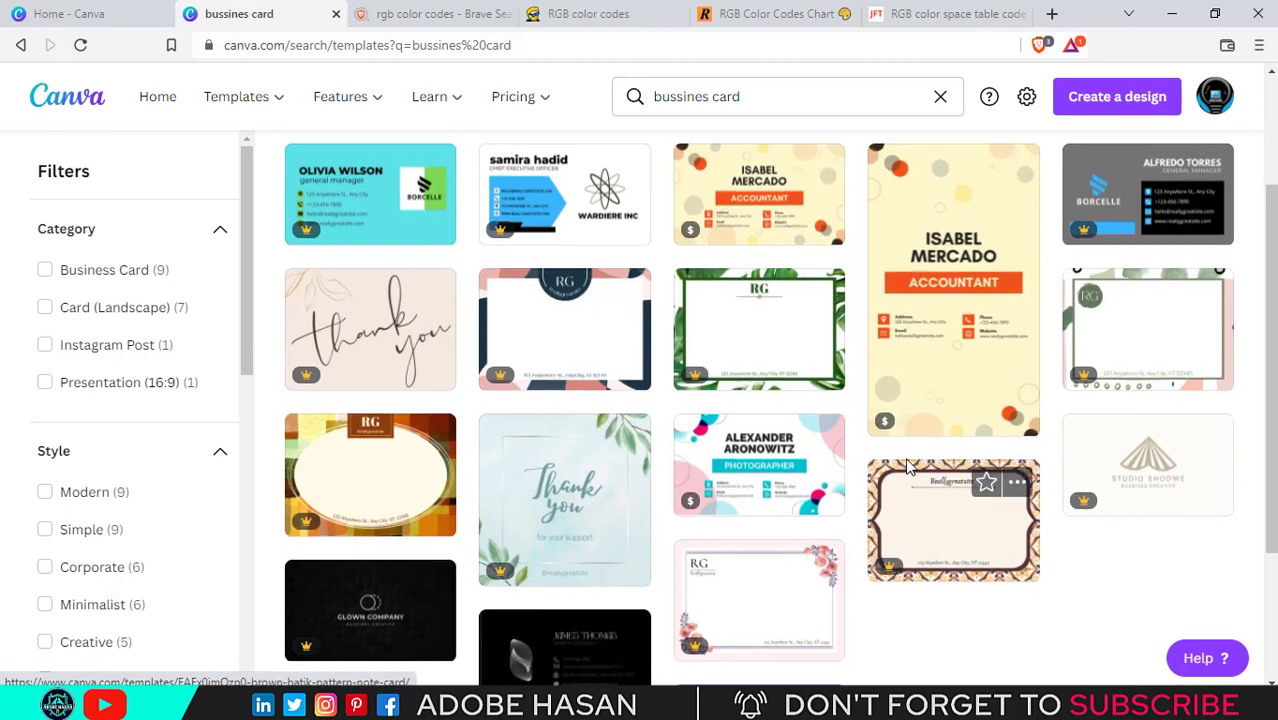
pyautogui.scroll(2, 908, 465)
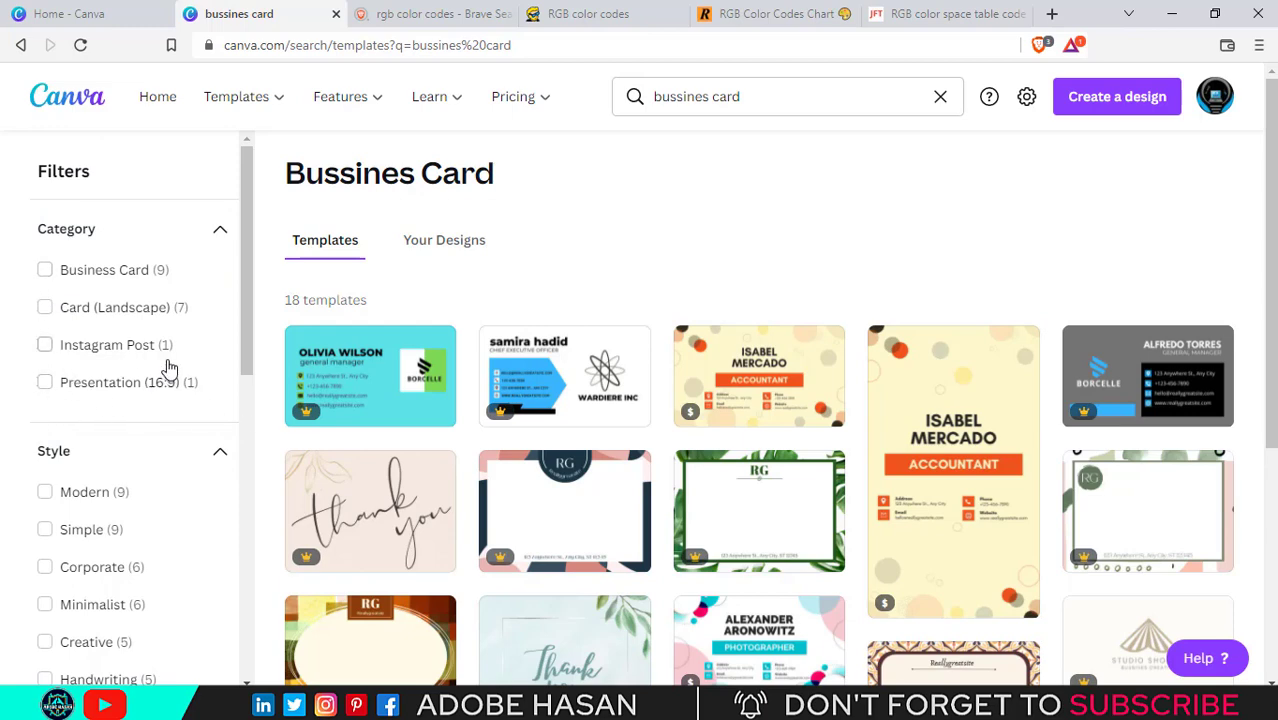
# Filter the templates by category Business Card, style Simple, theme Business and price Free
pyautogui.click(45, 271)
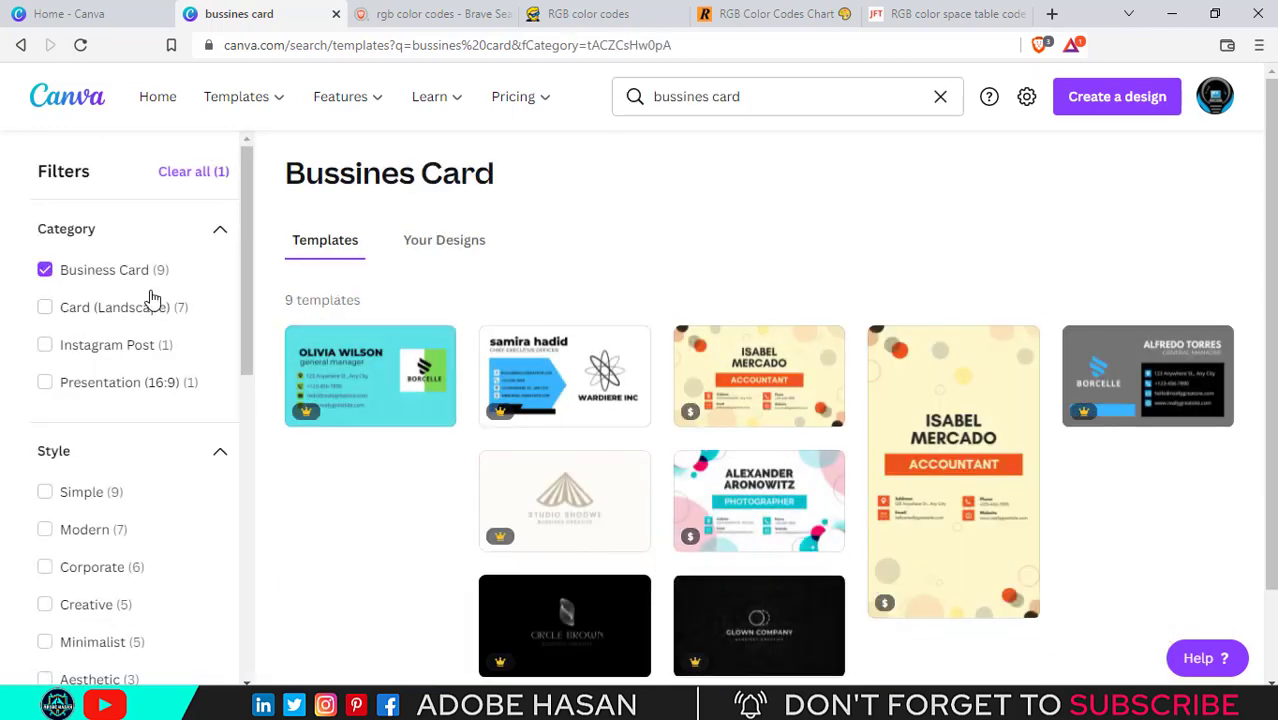
pyautogui.scroll(-3, 131, 499)
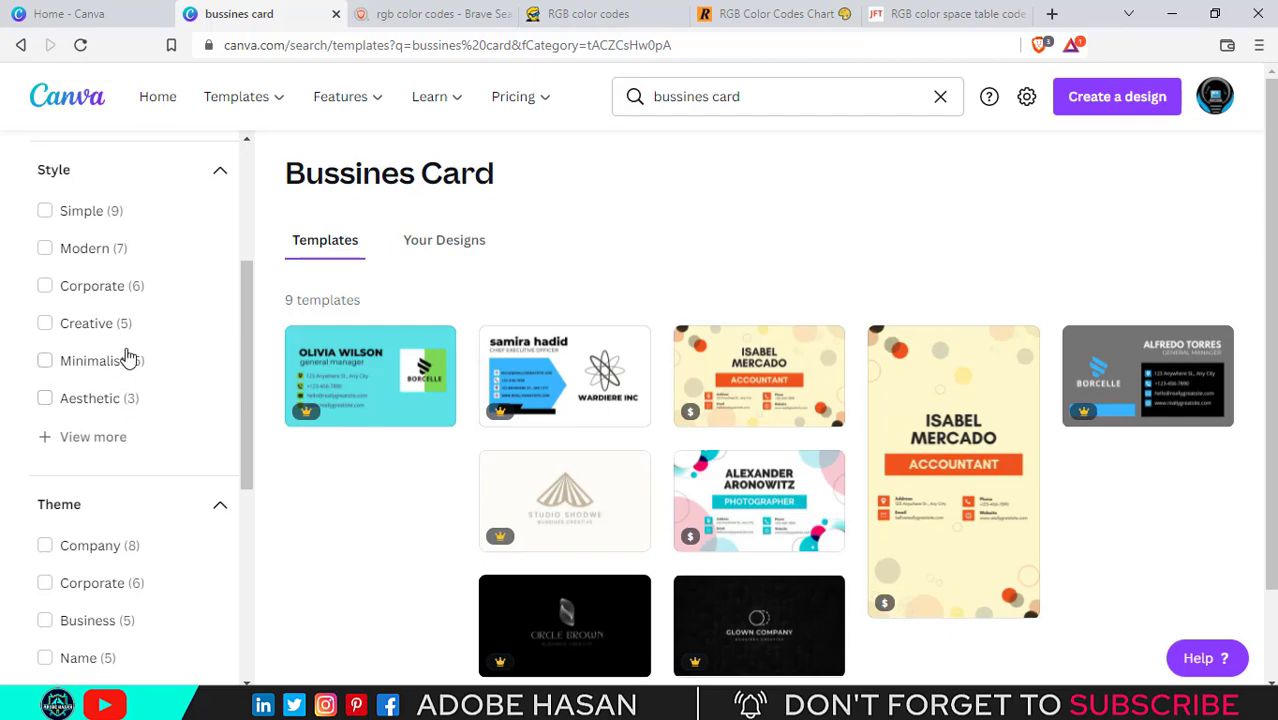
pyautogui.click(46, 213)
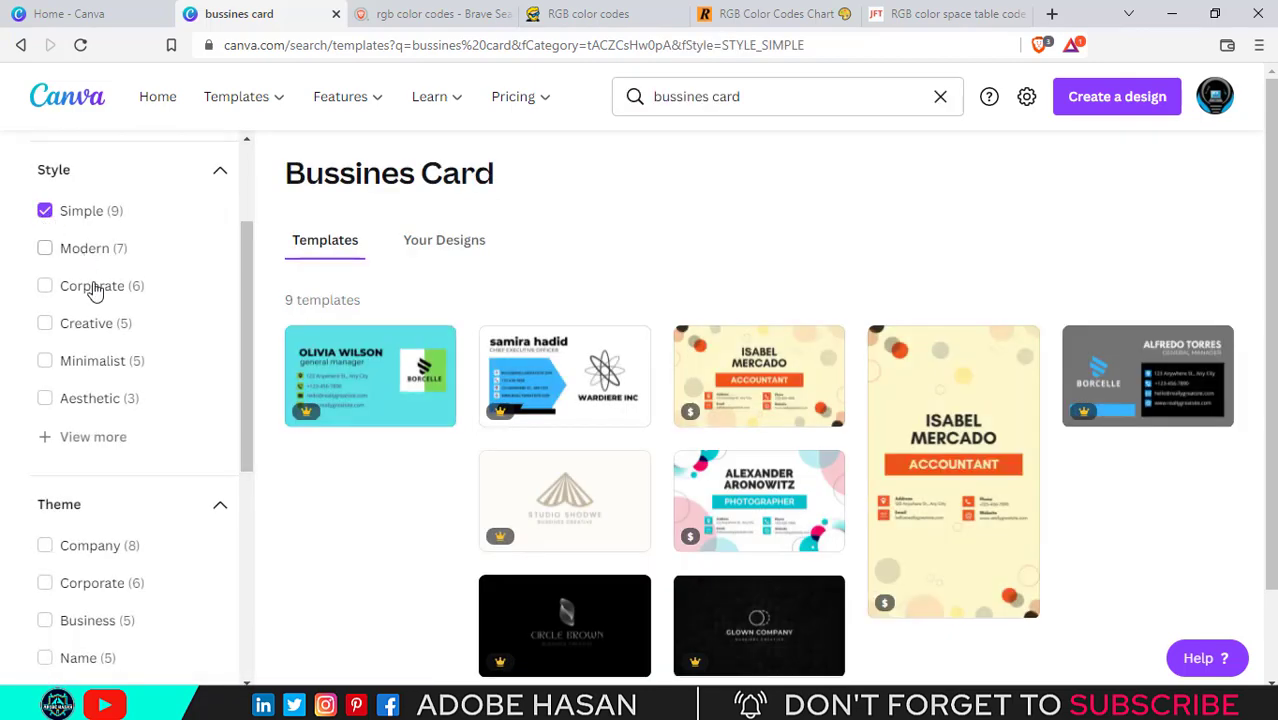
pyautogui.scroll(-3, 134, 462)
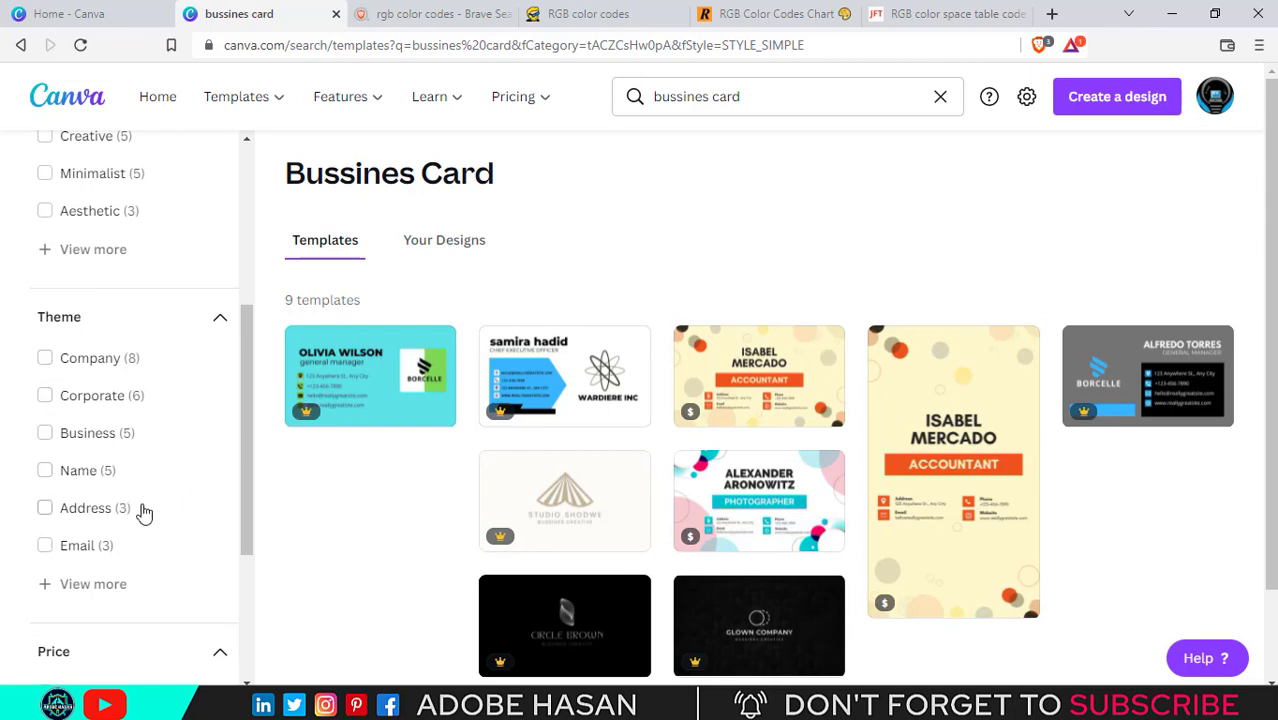
pyautogui.click(44, 435)
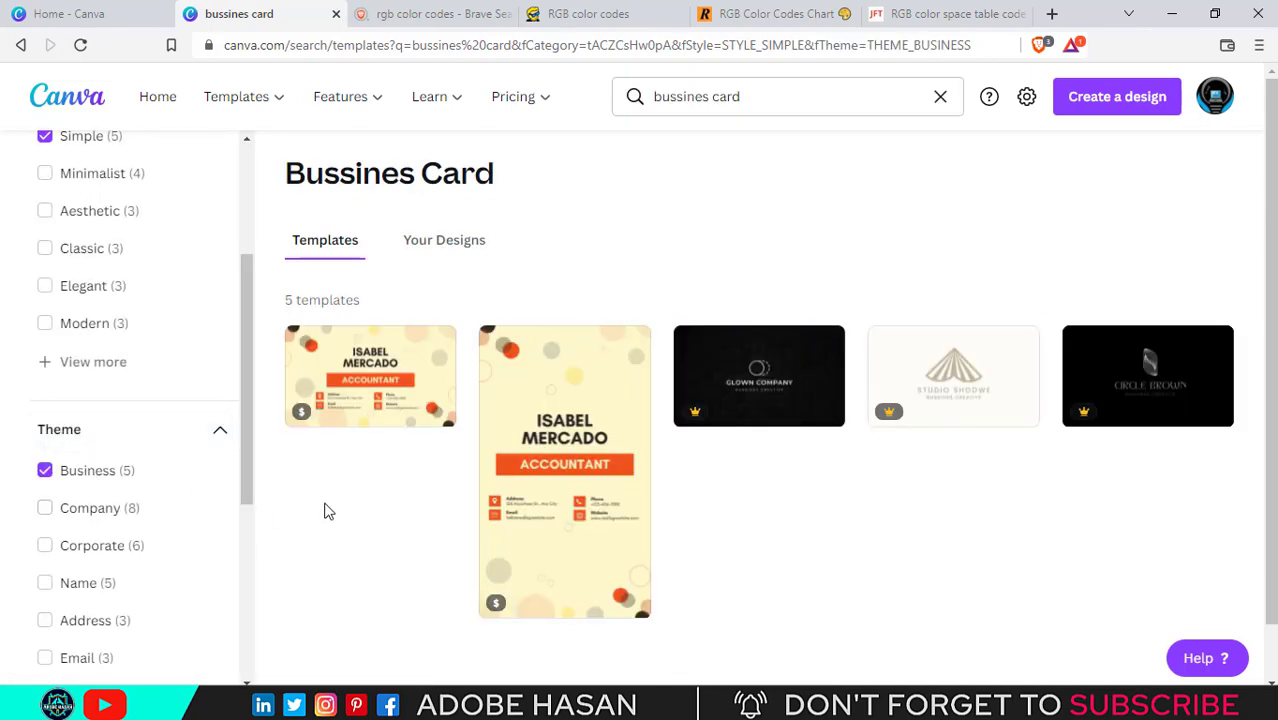
pyautogui.scroll(-4, 108, 499)
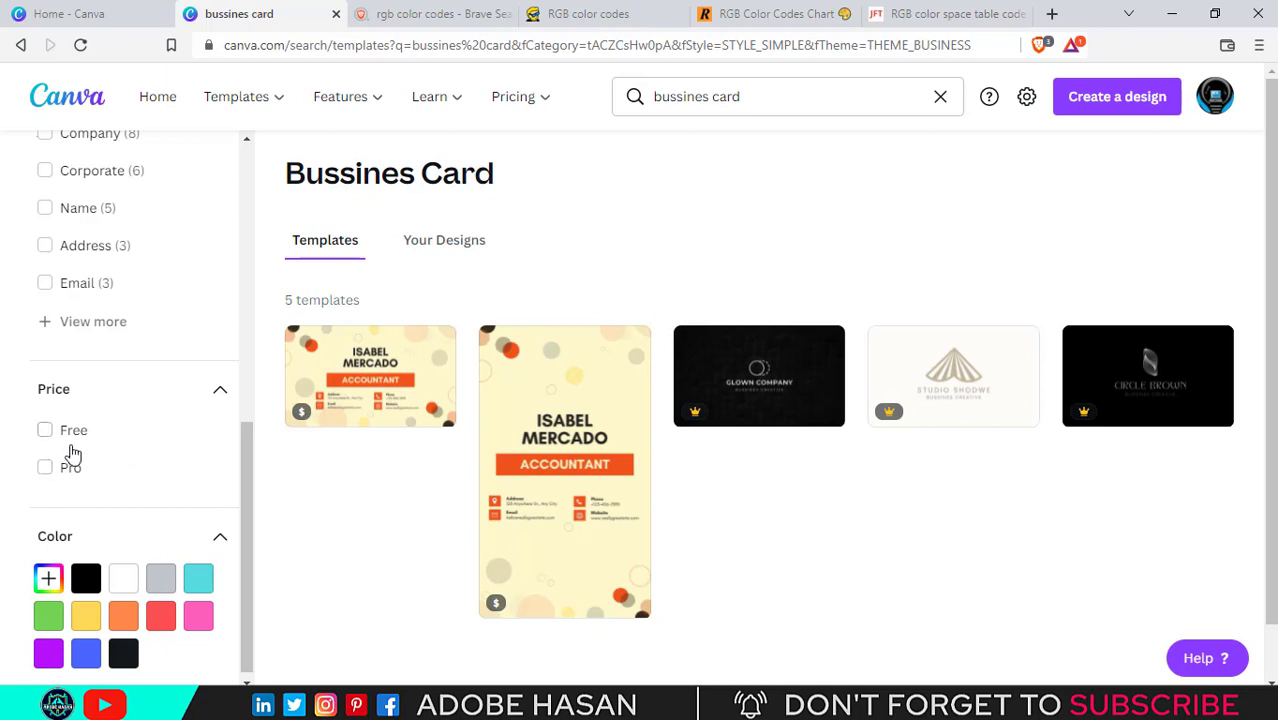
pyautogui.click(45, 431)
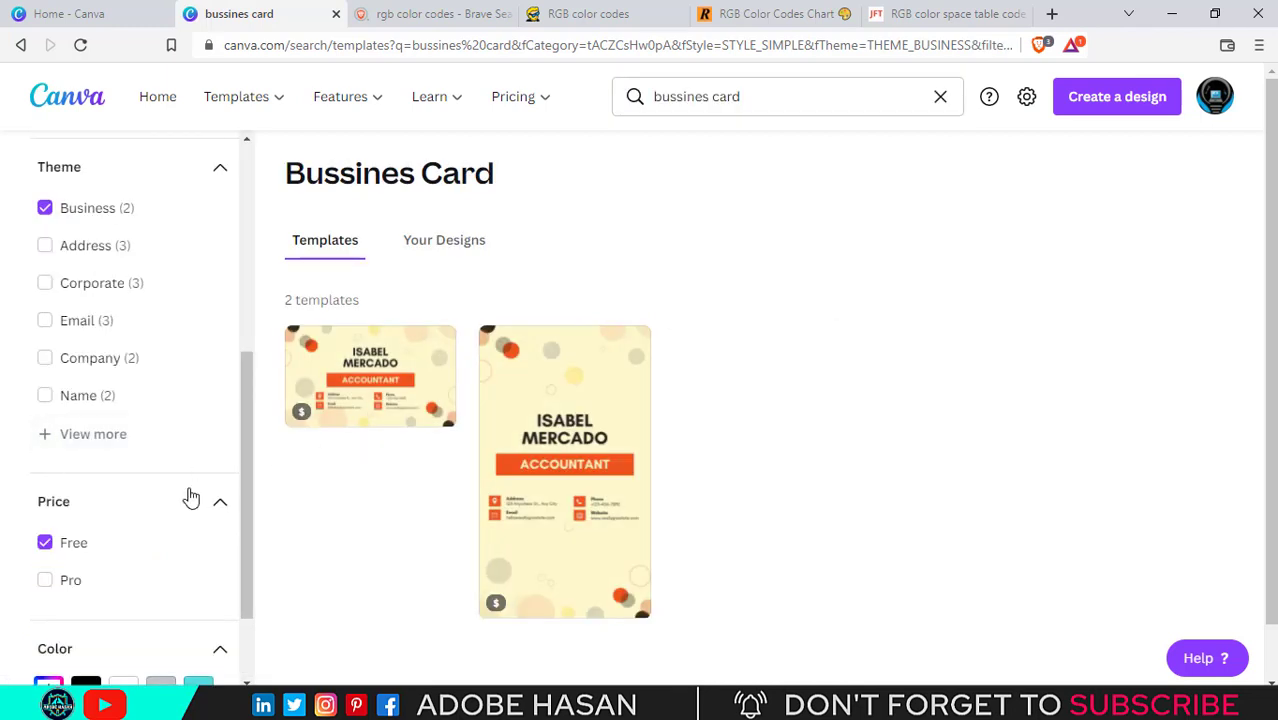
# Open the landscape cream accountant business card template with geometric circles as an editable design
pyautogui.scroll(-3, 131, 542)
pyautogui.scroll(1, 165, 548)
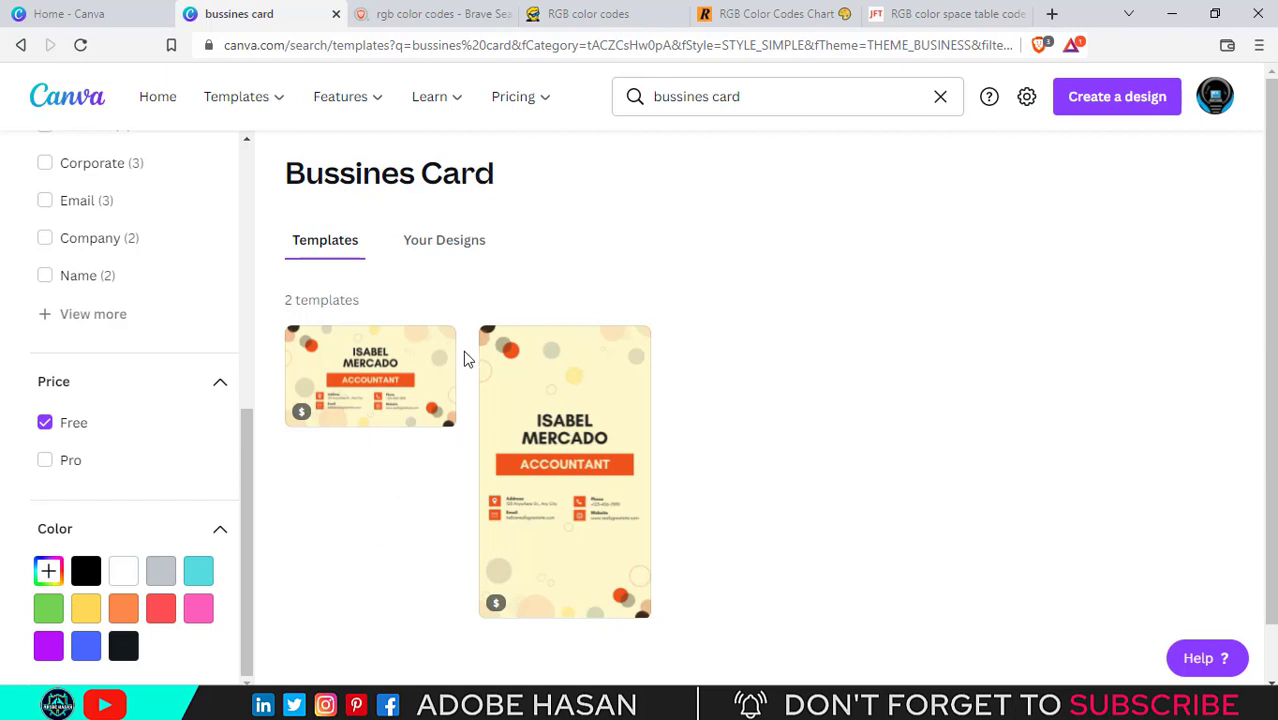
pyautogui.click(377, 375)
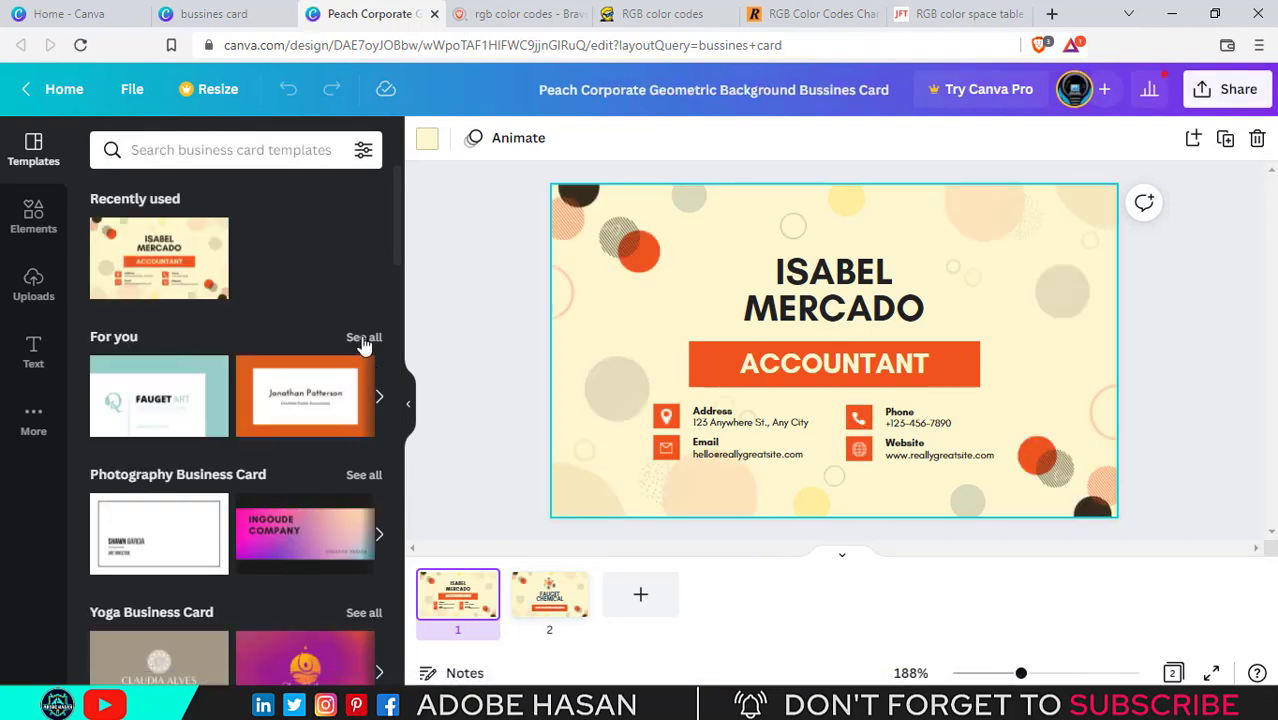
# Remove the cream background colour and delete the circle cluster in the card's upper-left corner
pyautogui.scroll(-2, 300, 440)
pyautogui.click(618, 238)
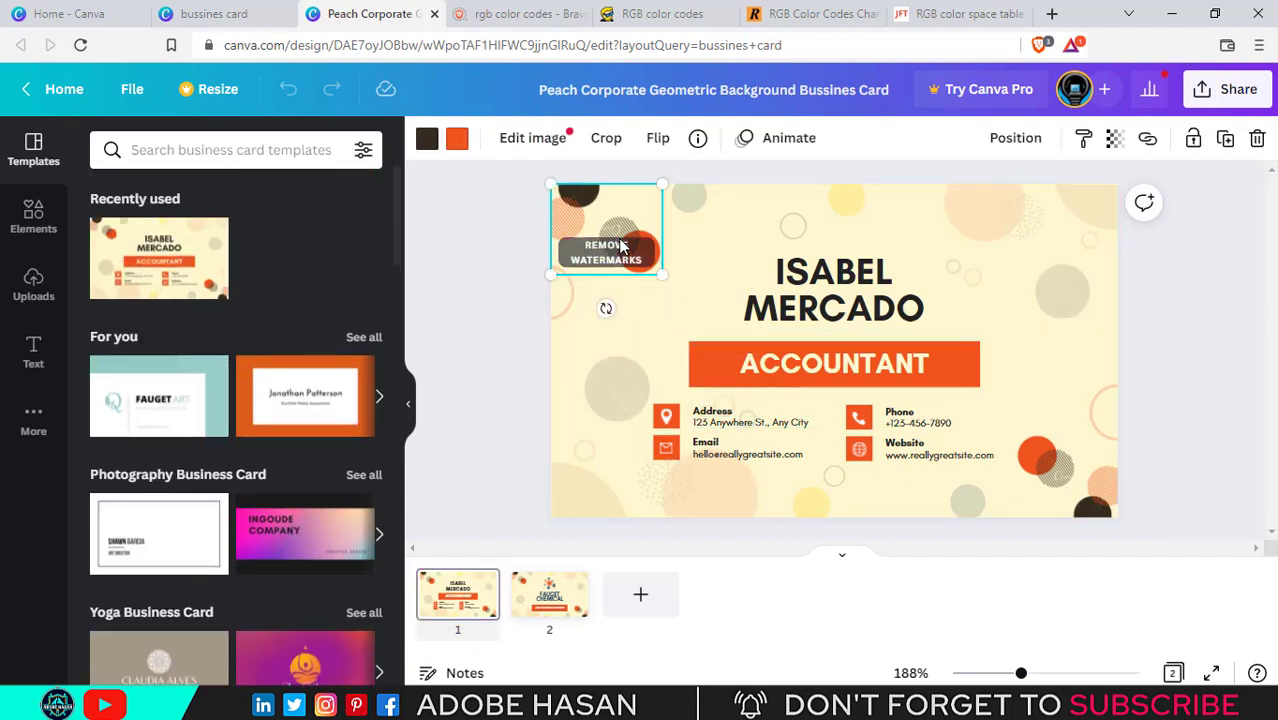
pyautogui.click(703, 235)
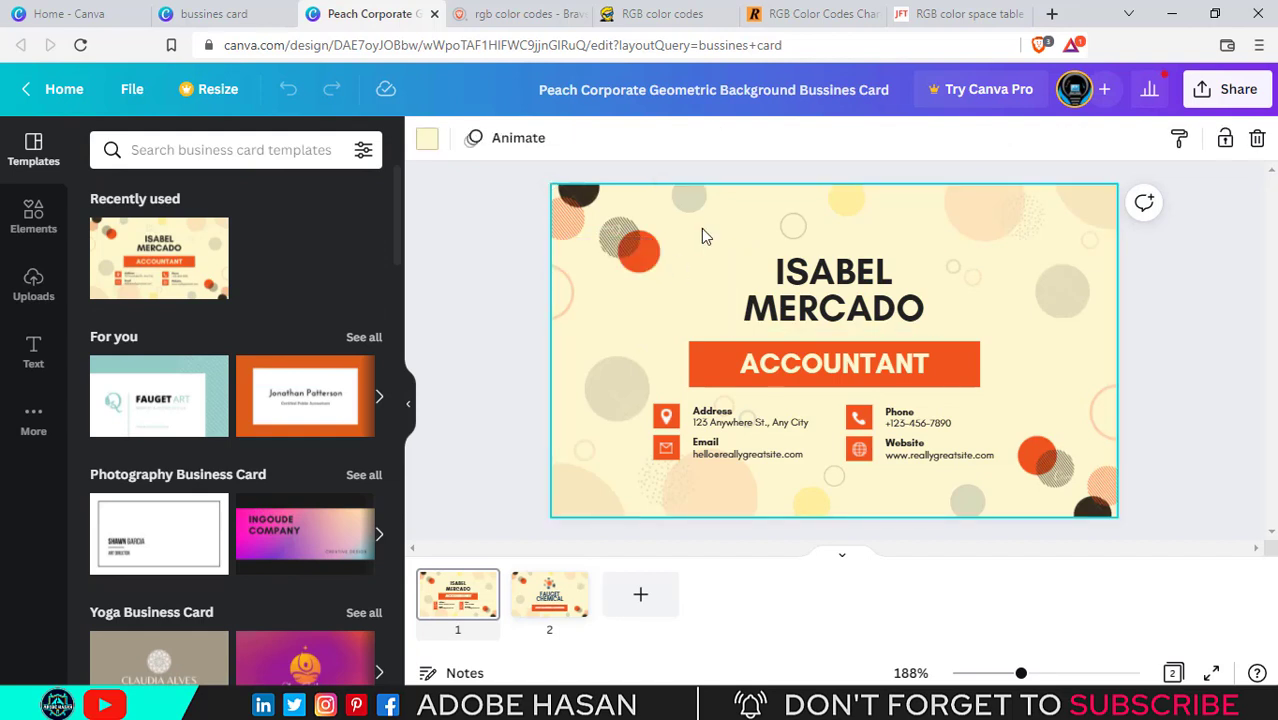
pyautogui.press('Delete')
pyautogui.click(618, 230)
pyautogui.press('Delete')
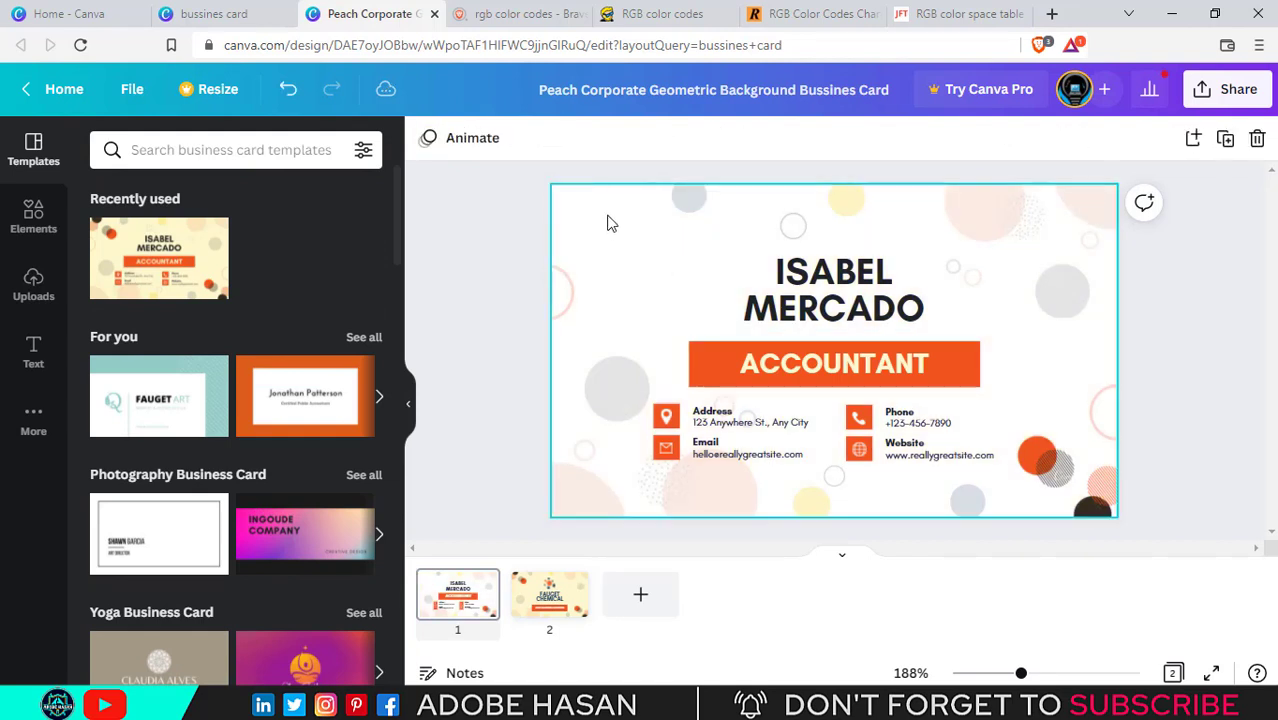
# Delete the remaining decorative circles on the card's left half, including those along its top, lower and side edges
pyautogui.click(686, 197)
pyautogui.press('Delete')
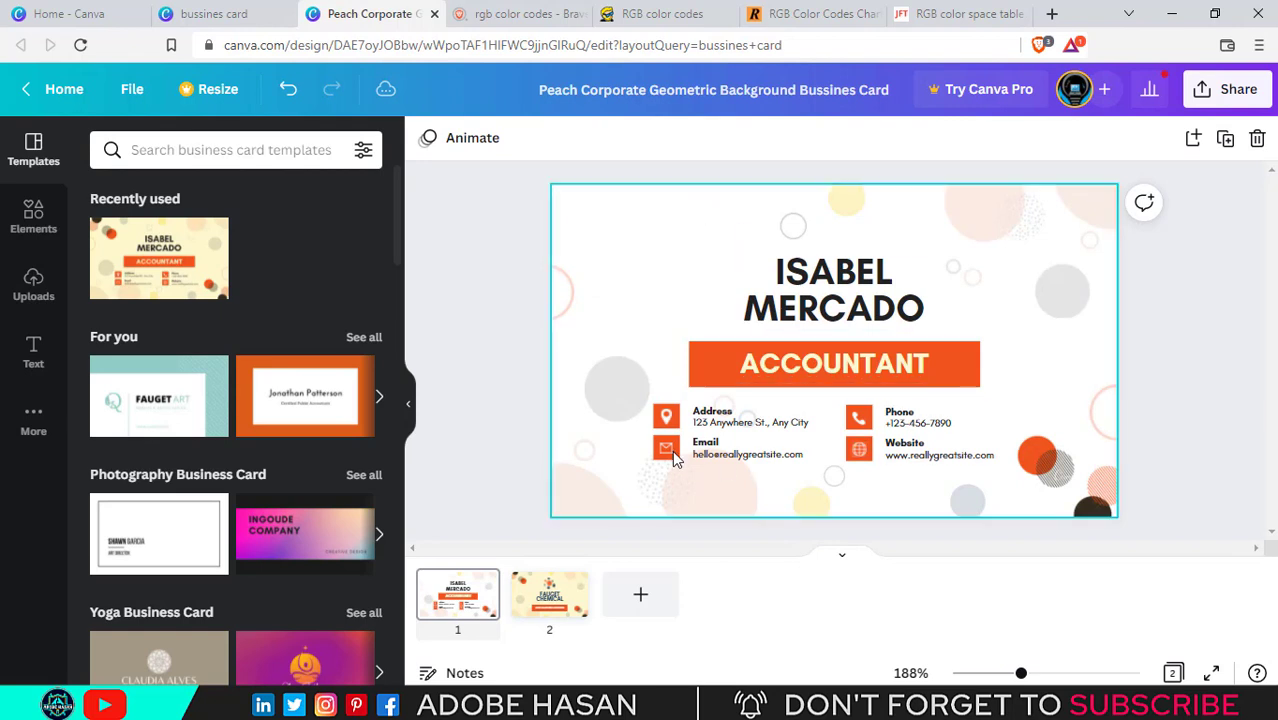
pyautogui.click(593, 494)
pyautogui.press('Delete')
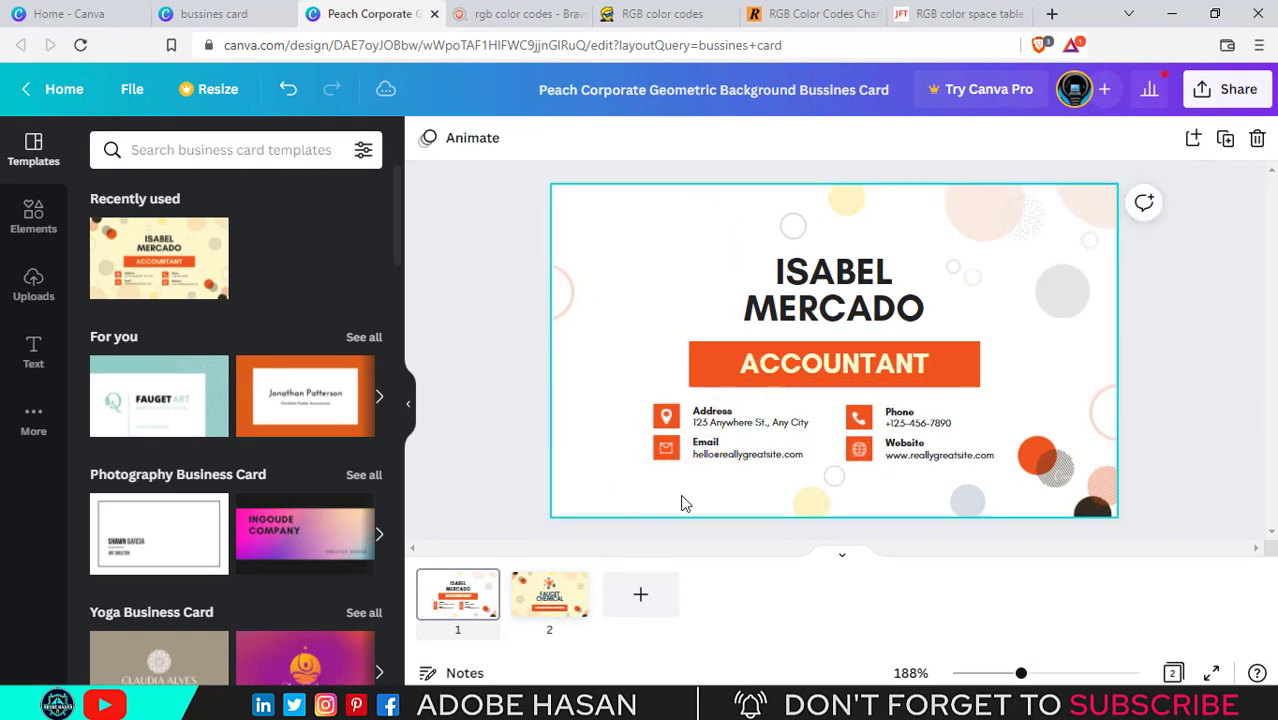
pyautogui.click(771, 500)
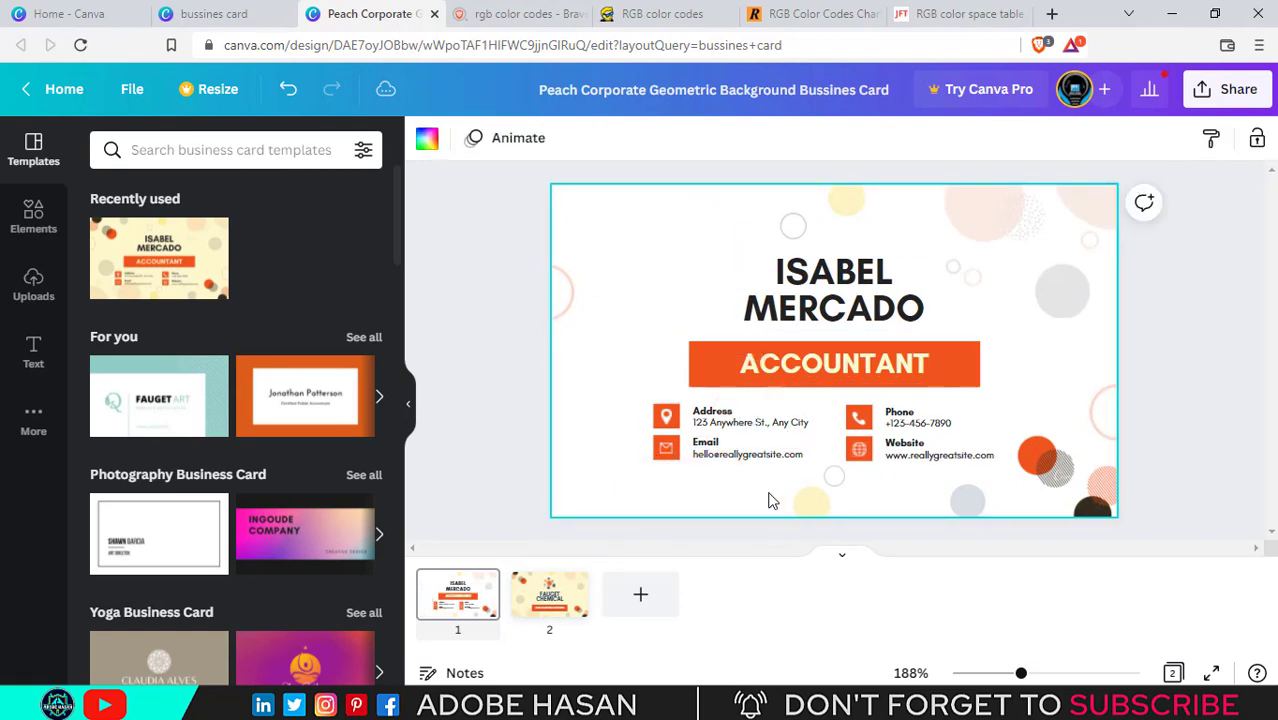
pyautogui.click(545, 258)
pyautogui.press('Delete')
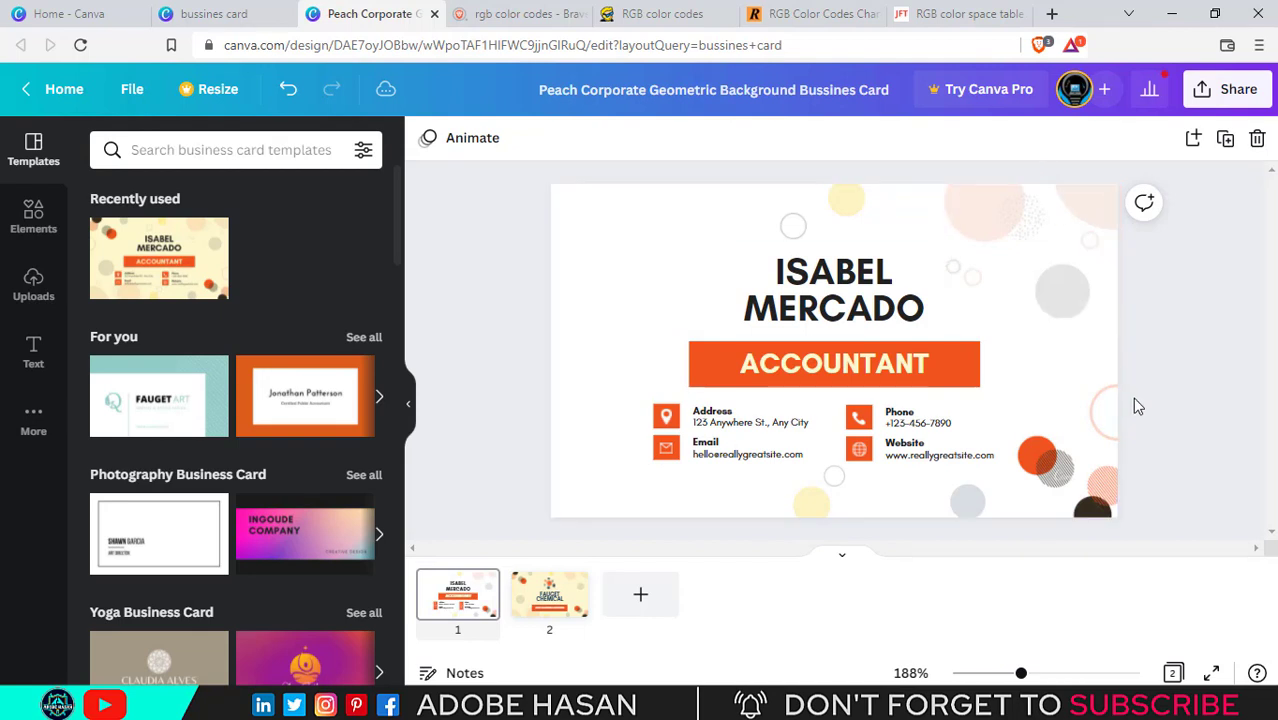
# Delete the decorative circles on the card's right half and along its lower edge
pyautogui.click(1066, 292)
pyautogui.press('Delete')
pyautogui.moveTo(1012, 312); pyautogui.dragTo(1120, 525)
pyautogui.press('Delete')
pyautogui.click(967, 500)
pyautogui.press('Delete')
pyautogui.click(811, 505)
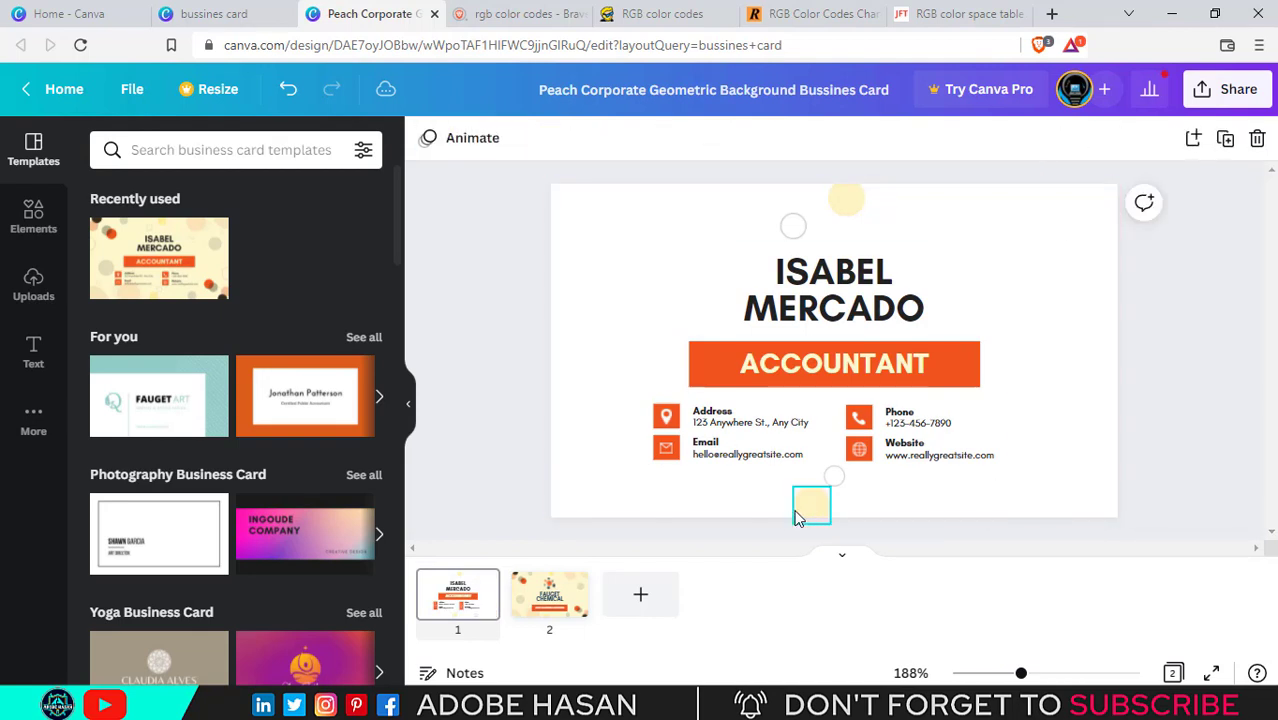
pyautogui.press('Delete')
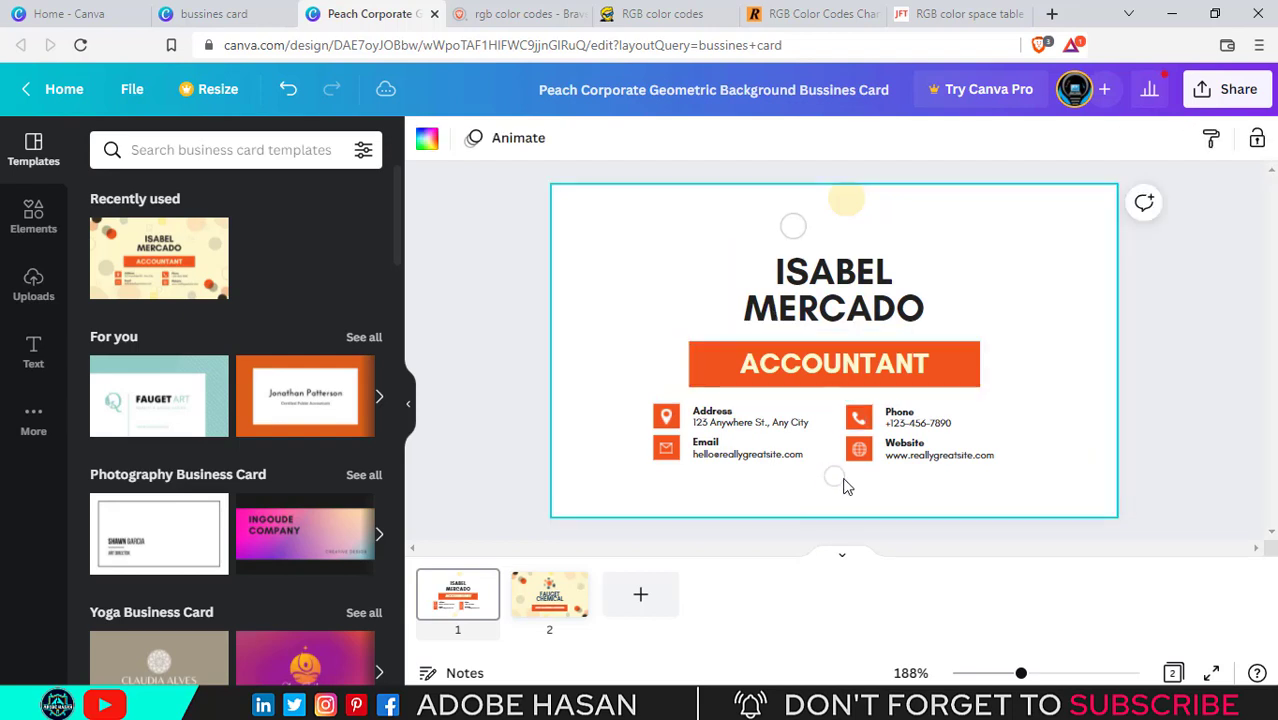
pyautogui.click(838, 477)
pyautogui.press('Delete')
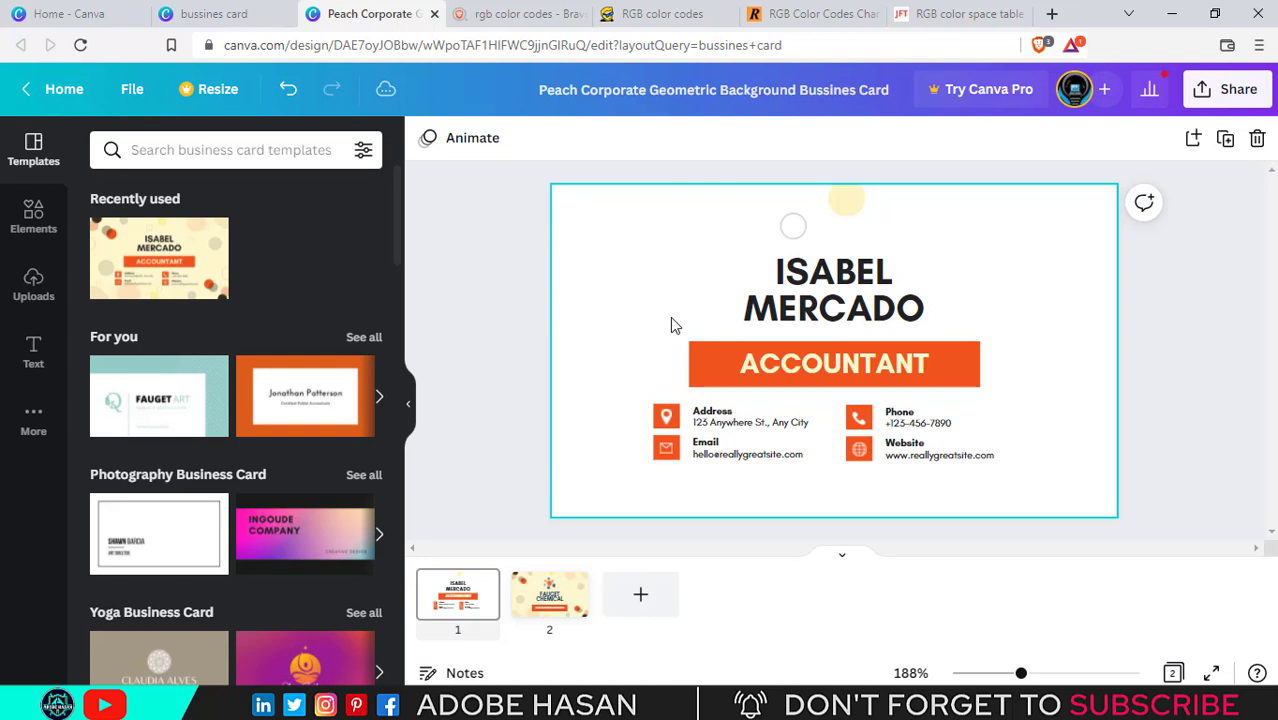
# Delete the ACCOUNTANT banner, the name heading and the last circles above it, keeping only the contact details
pyautogui.moveTo(683, 324); pyautogui.dragTo(715, 334)
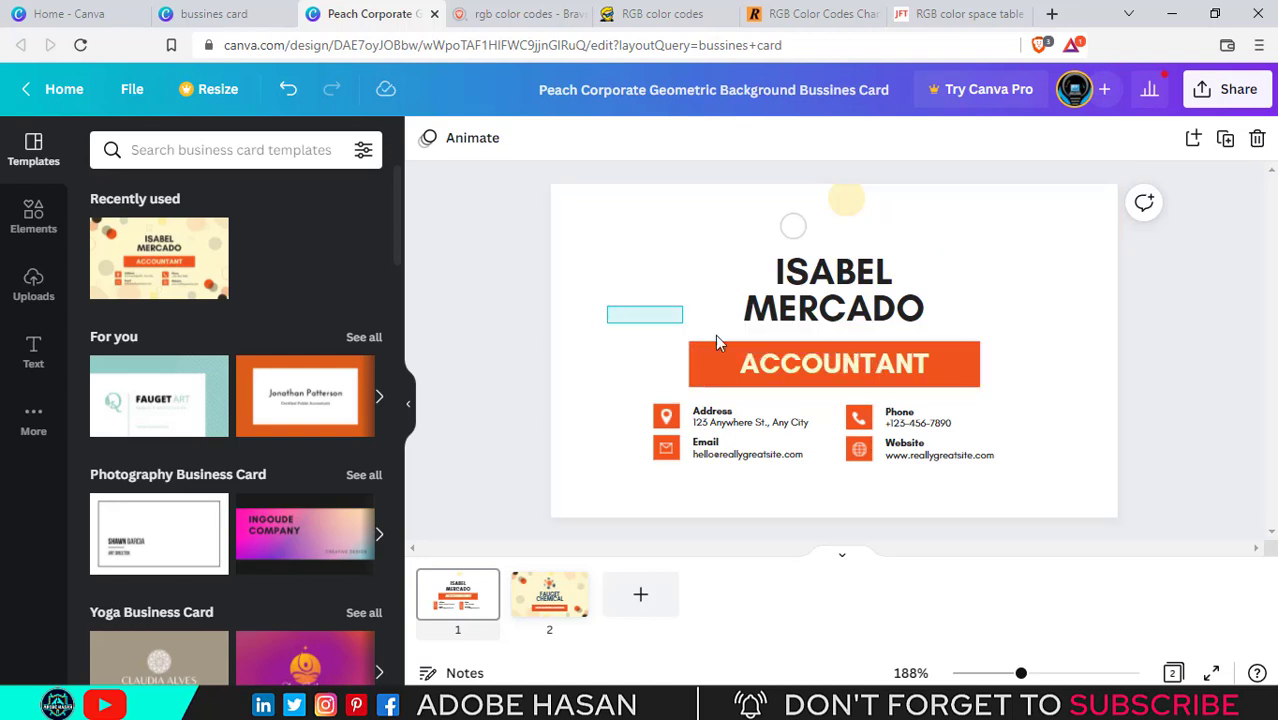
pyautogui.click(984, 365)
pyautogui.click(848, 358)
pyautogui.press('Delete')
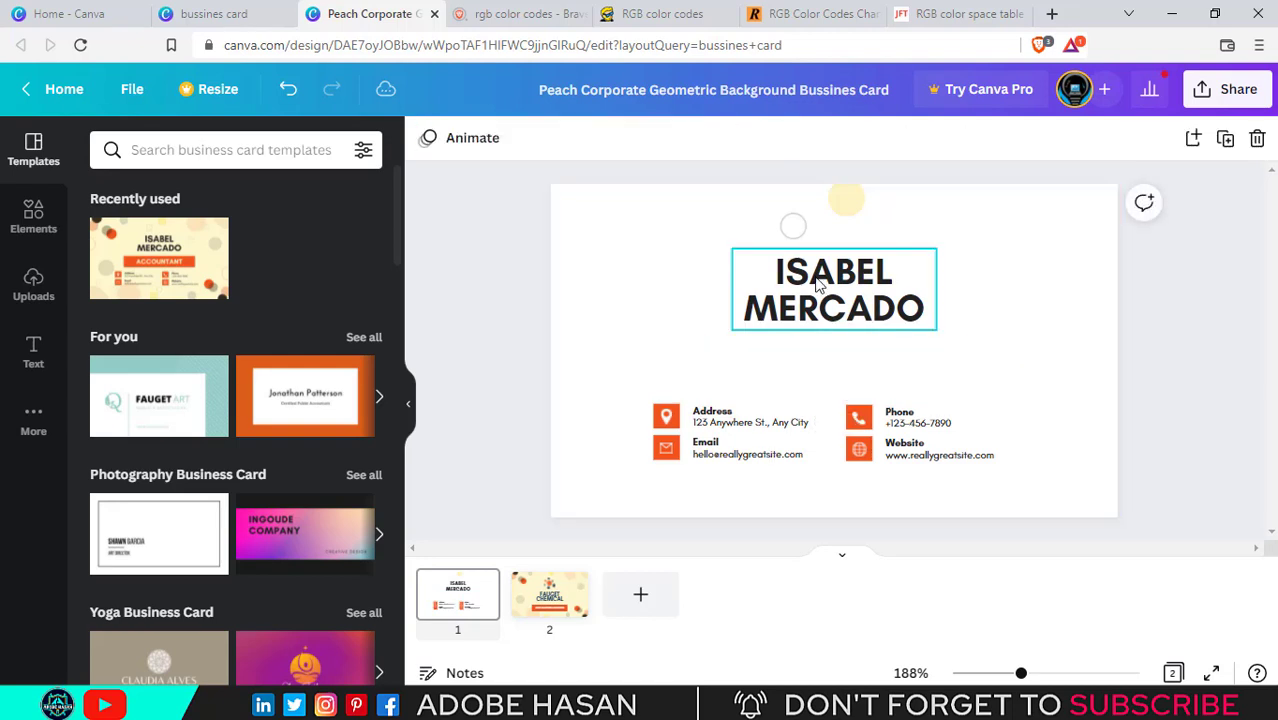
pyautogui.moveTo(722, 229); pyautogui.dragTo(925, 336)
pyautogui.press('Delete')
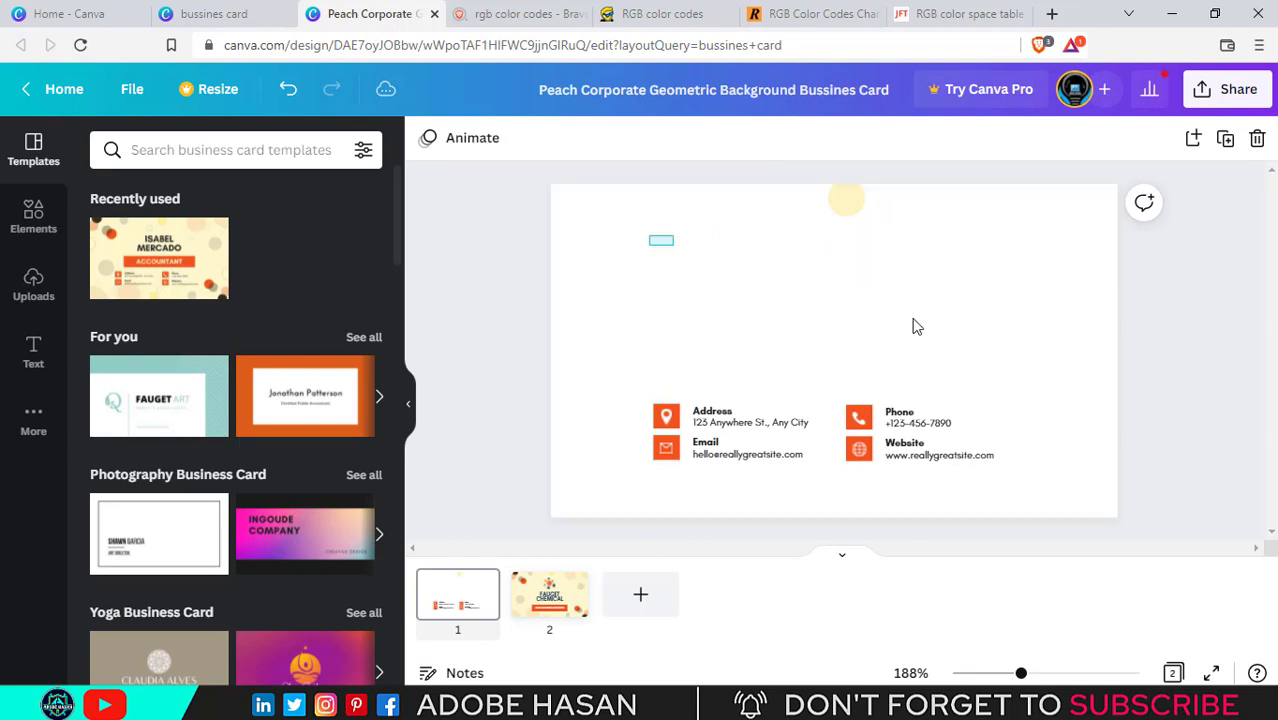
pyautogui.moveTo(657, 200); pyautogui.dragTo(1118, 306)
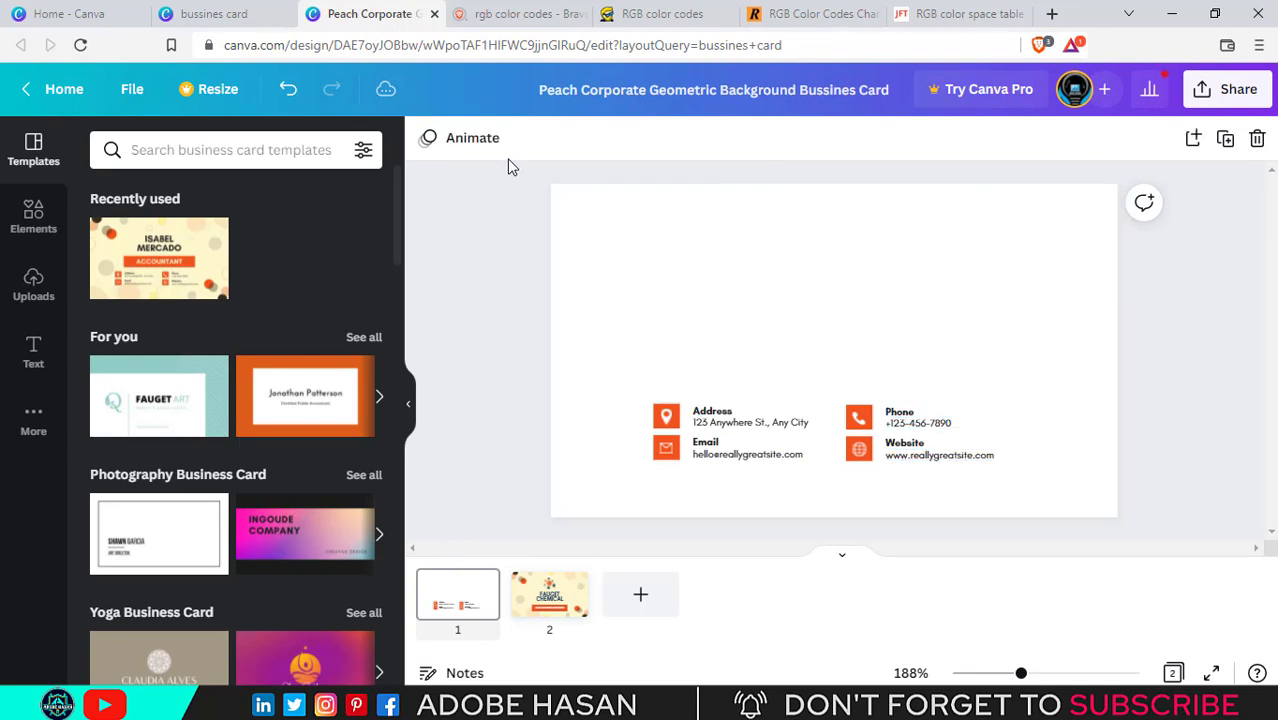
pyautogui.moveTo(537, 215); pyautogui.dragTo(1050, 305)
pyautogui.moveTo(648, 205); pyautogui.dragTo(1085, 330)
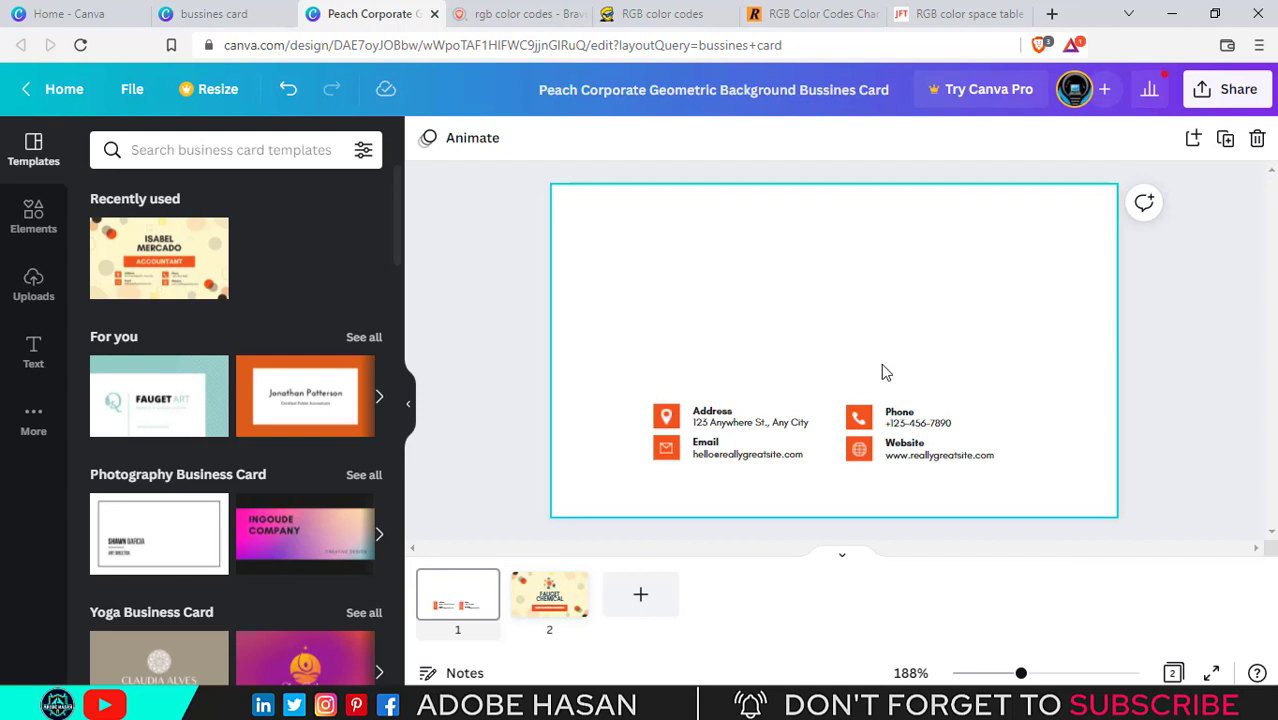
pyautogui.click(823, 298)
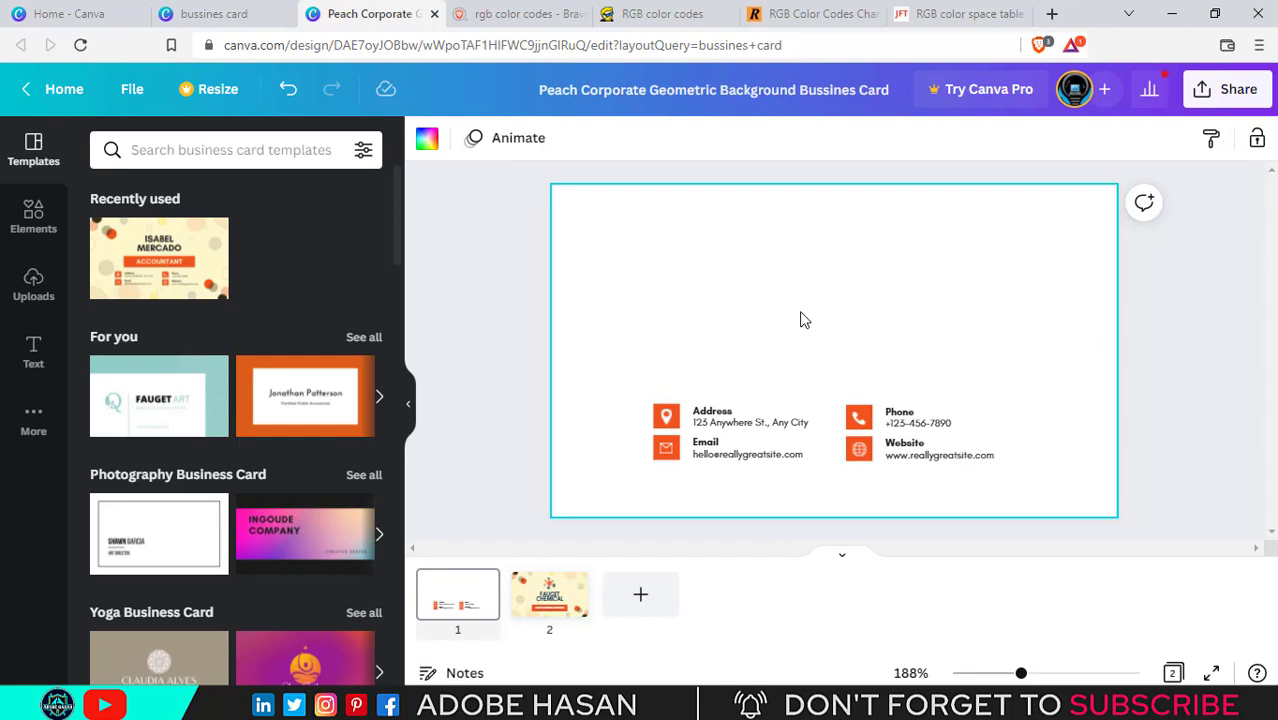
# Browse the available elements and add a square shape to the card
pyautogui.click(34, 216)
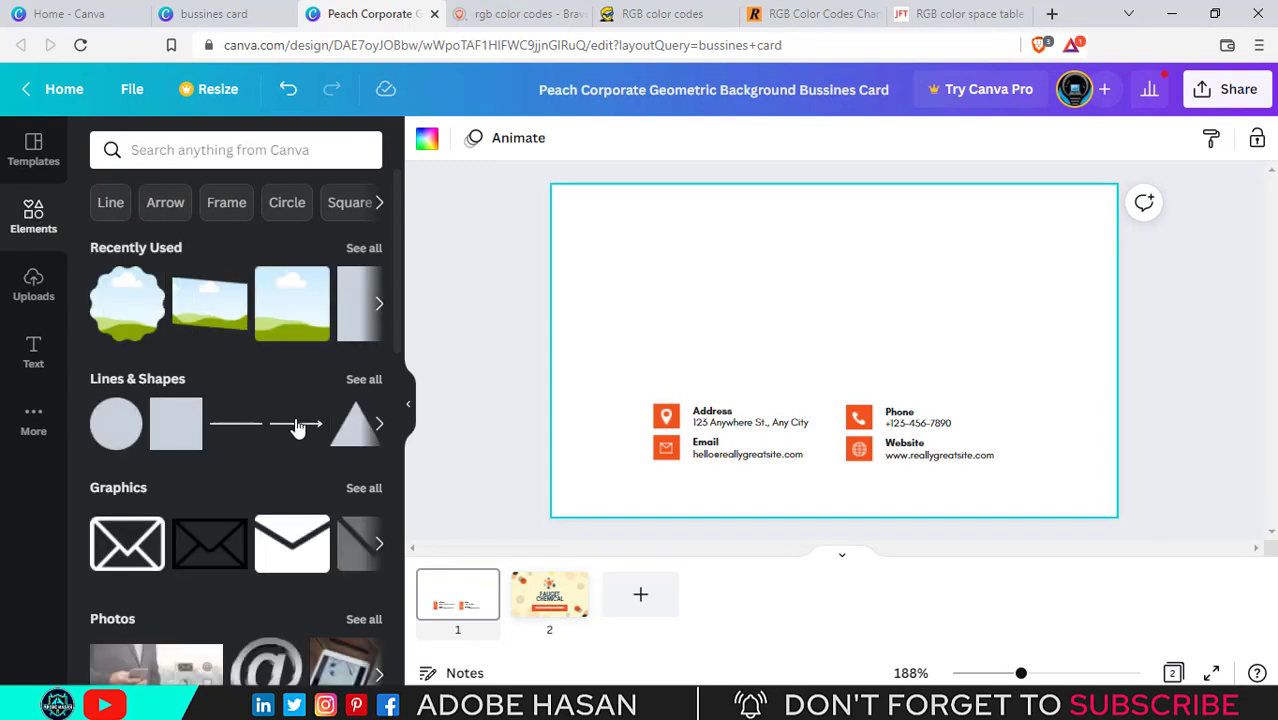
pyautogui.scroll(-2, 300, 423)
pyautogui.scroll(-8, 285, 398)
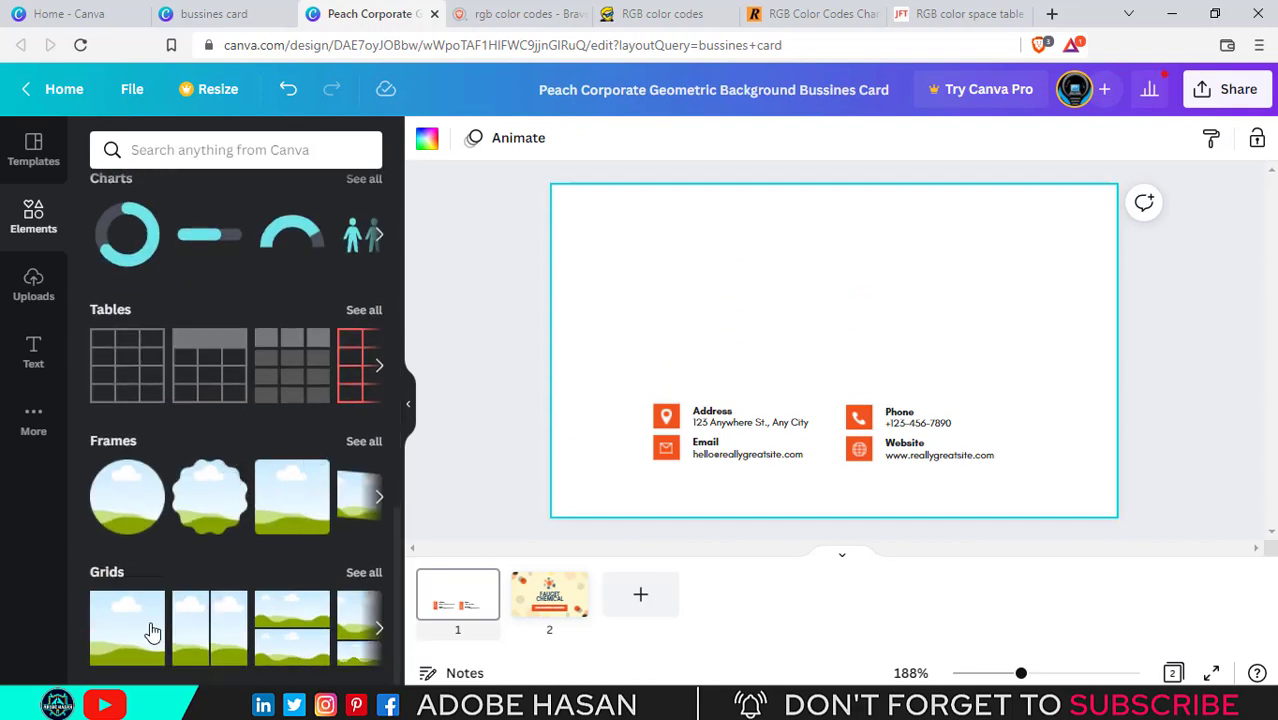
pyautogui.scroll(2, 175, 500)
pyautogui.scroll(-2, 123, 656)
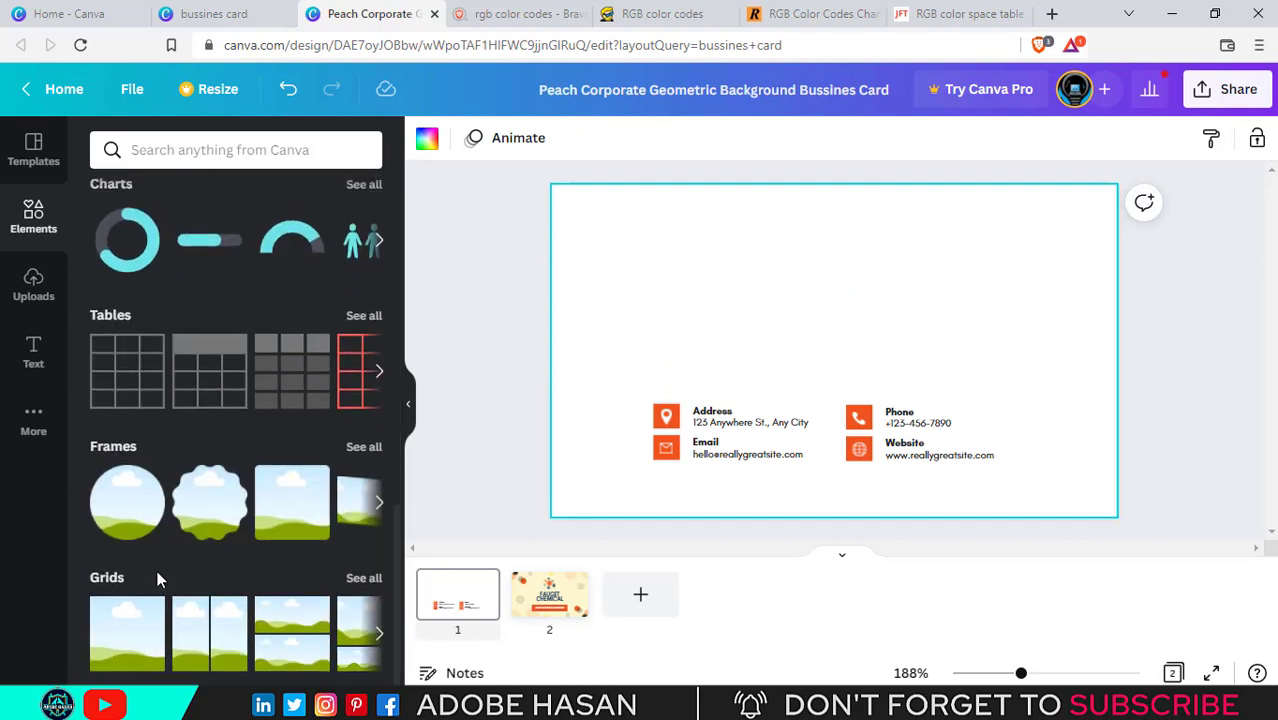
pyautogui.scroll(7, 157, 579)
pyautogui.scroll(3, 201, 520)
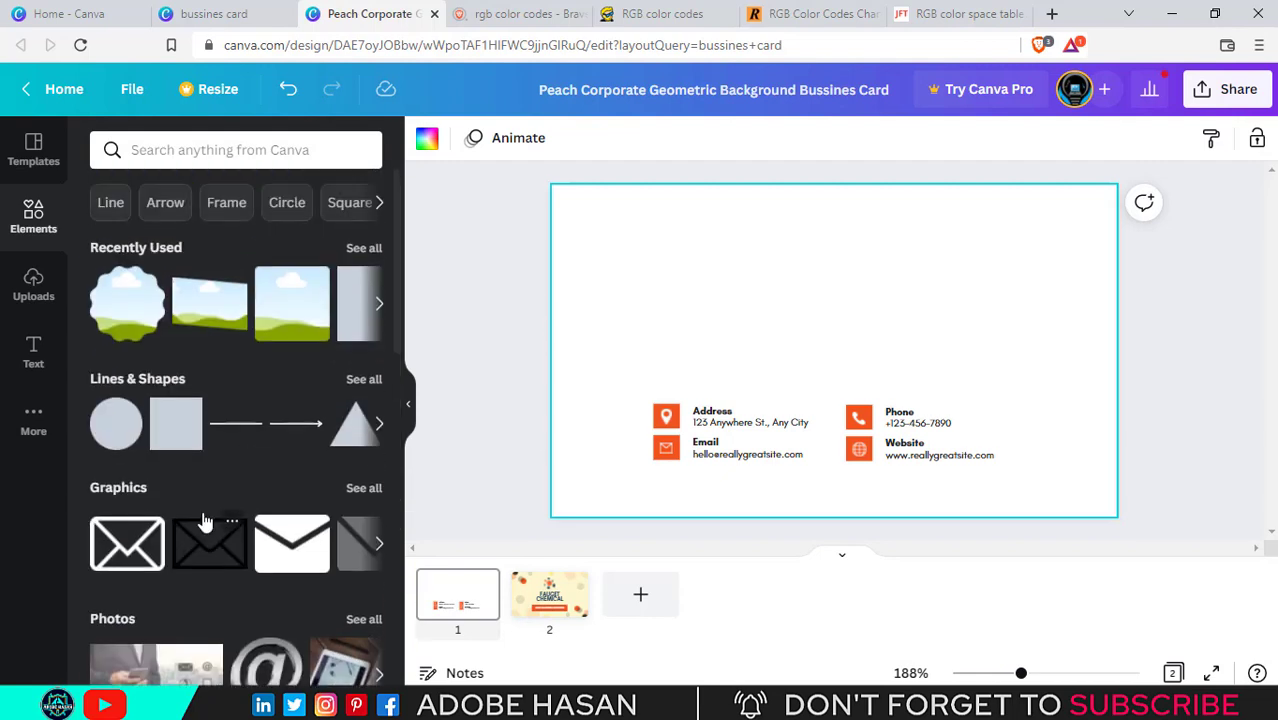
pyautogui.click(181, 432)
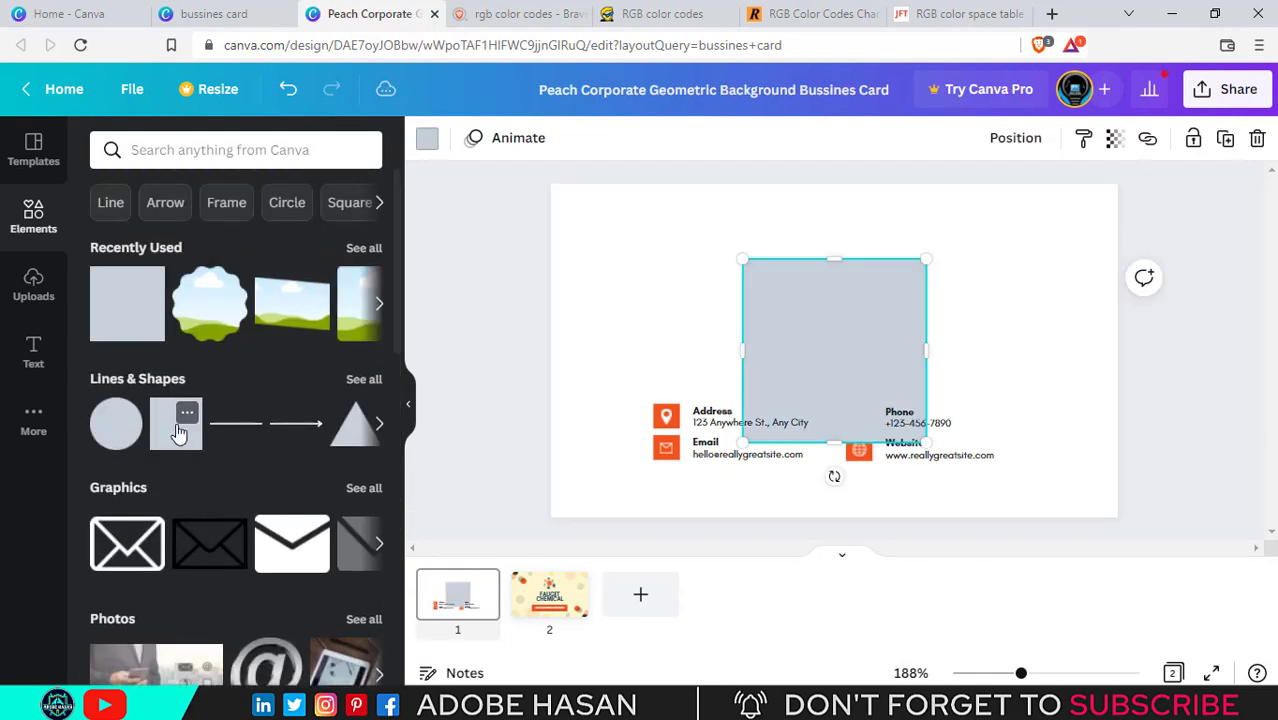
# Move the square to the card's left edge and stretch it to cover the left half at full height
pyautogui.moveTo(800, 352); pyautogui.dragTo(642, 339)
pyautogui.moveTo(740, 339); pyautogui.dragTo(823, 344)
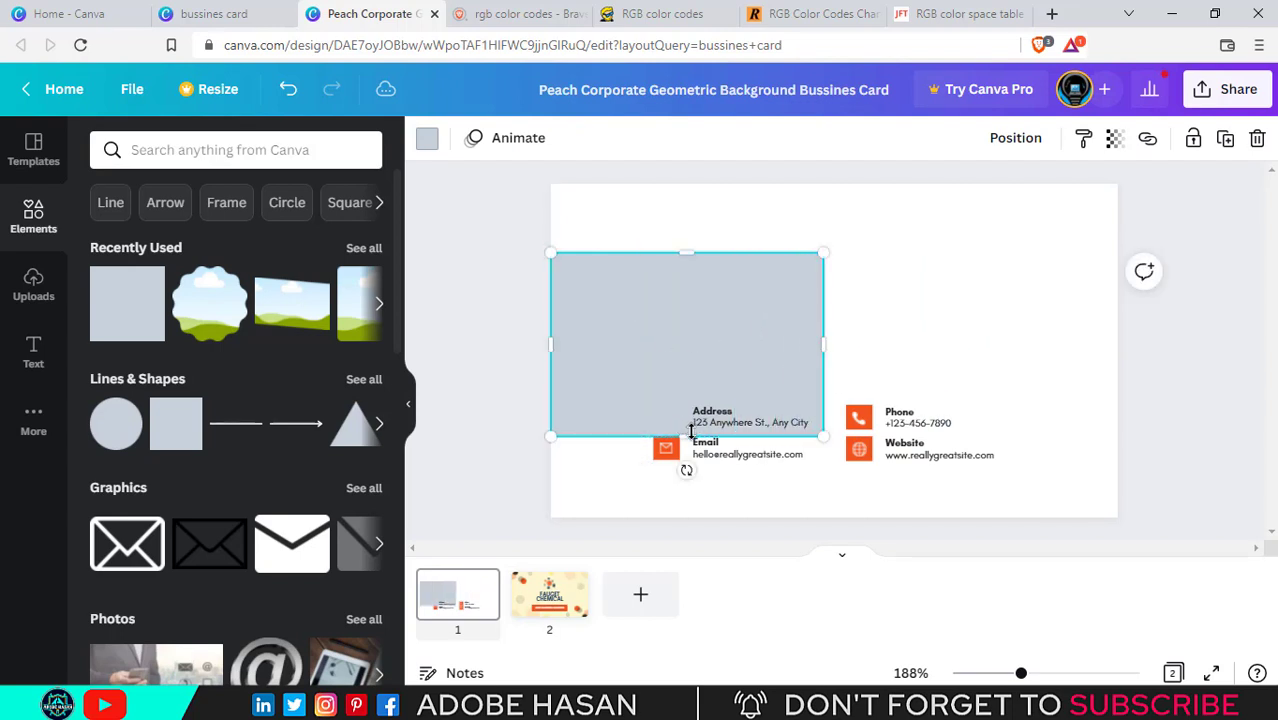
pyautogui.moveTo(690, 437); pyautogui.dragTo(701, 508)
pyautogui.moveTo(684, 254); pyautogui.dragTo(676, 187)
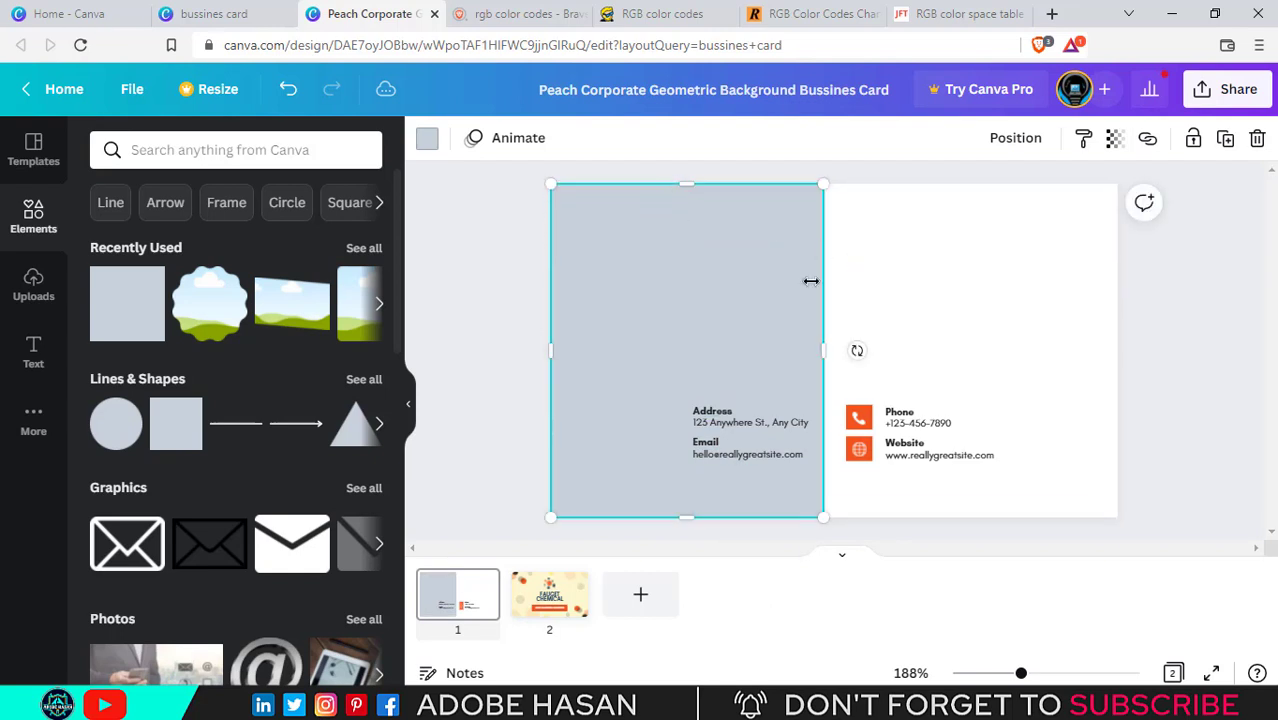
pyautogui.moveTo(831, 351); pyautogui.dragTo(834, 351)
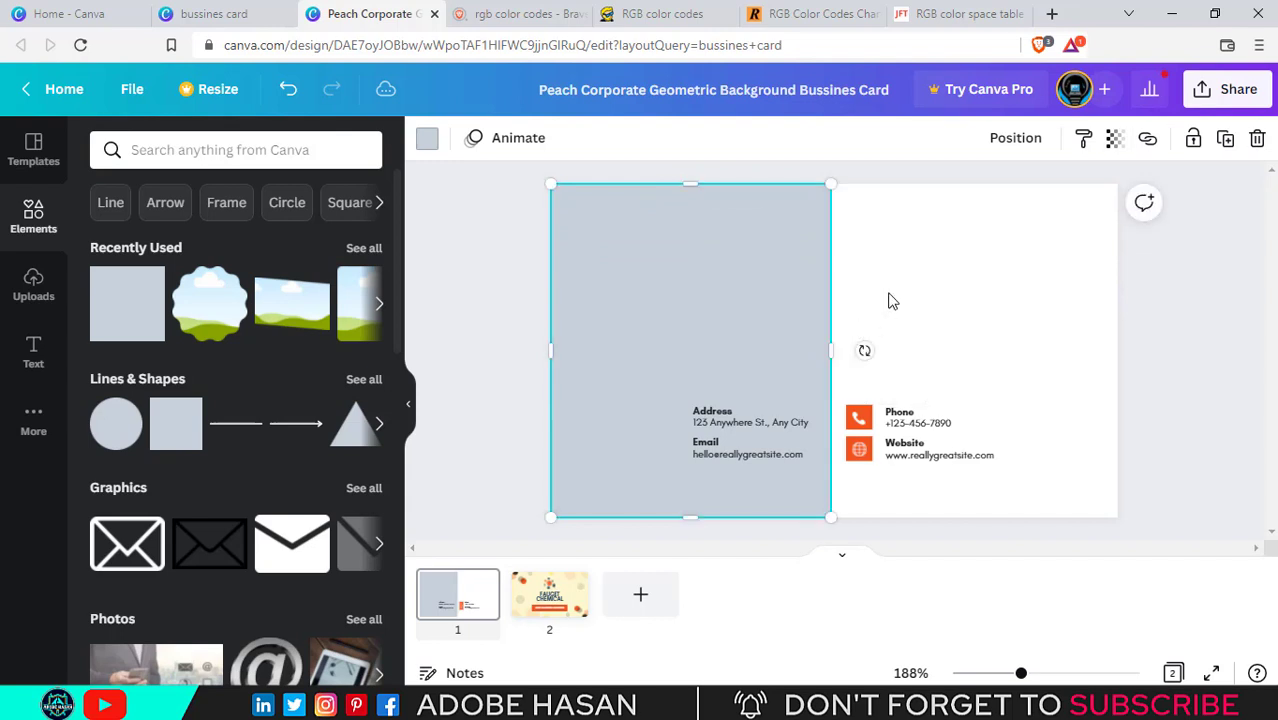
pyautogui.click(860, 301)
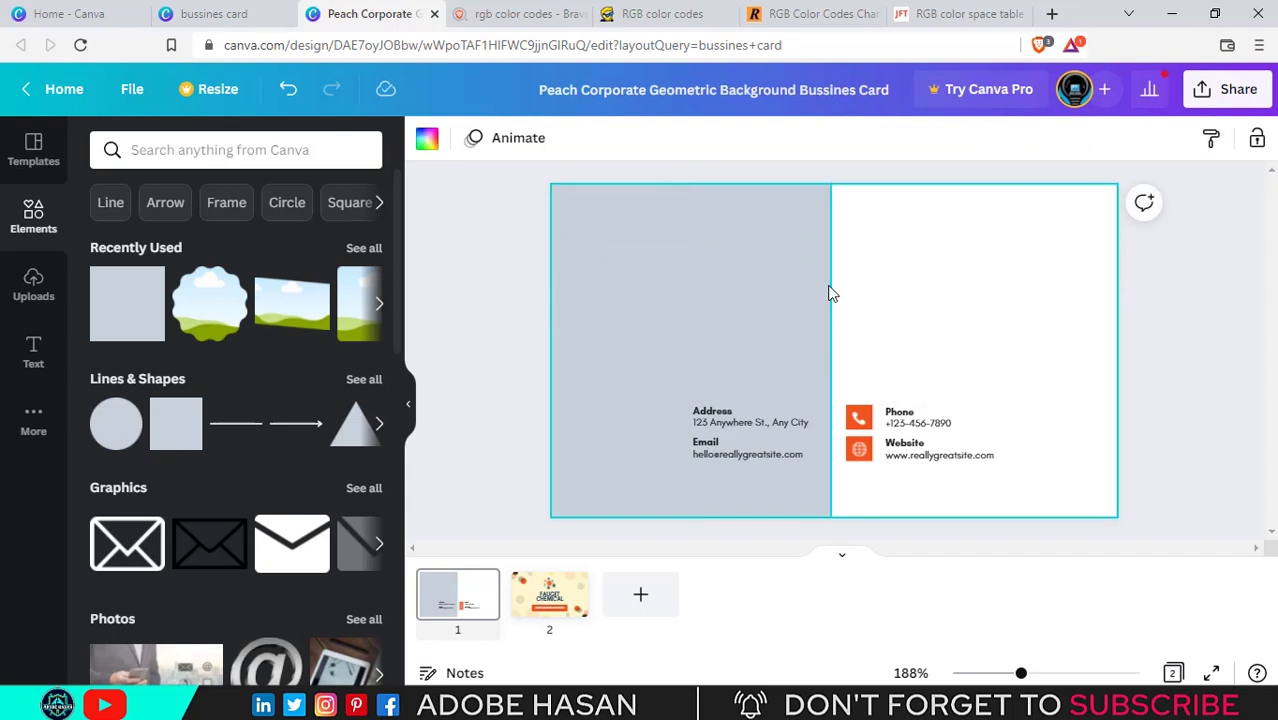
# Send the grey rectangle behind the address and email icons
pyautogui.click(763, 288)
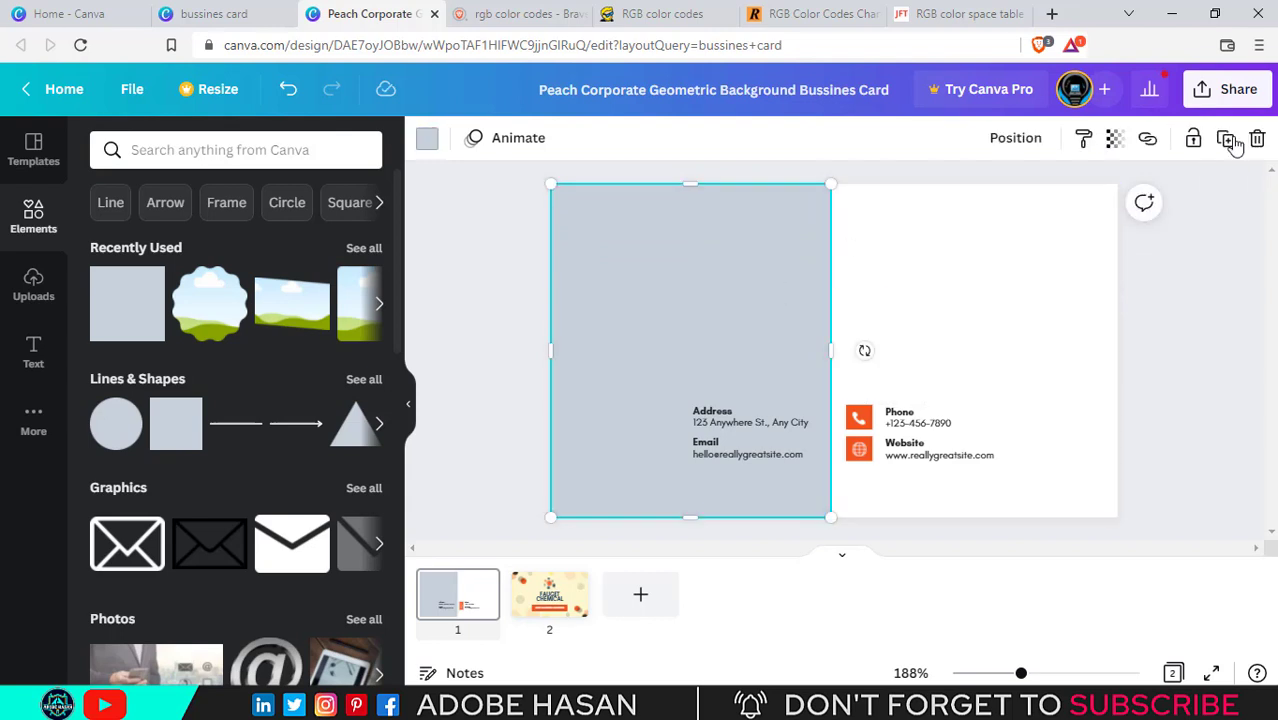
pyautogui.click(1149, 89)
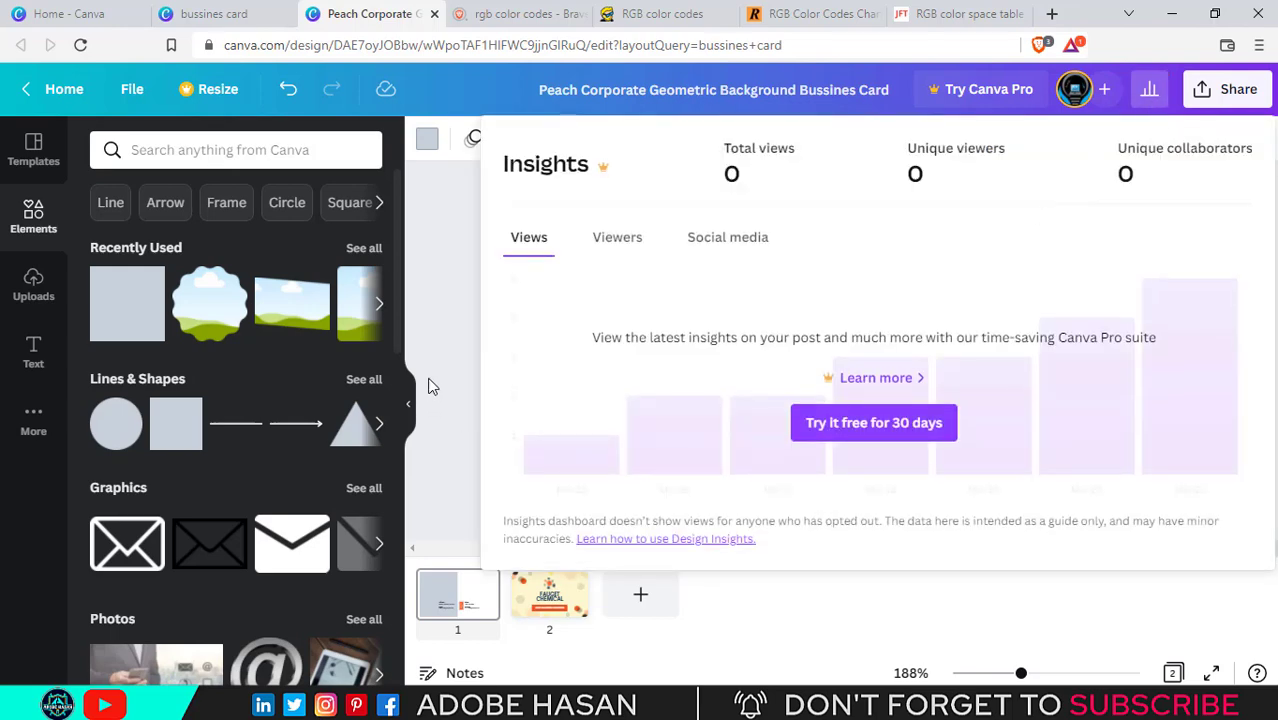
pyautogui.click(448, 344)
pyautogui.click(793, 320)
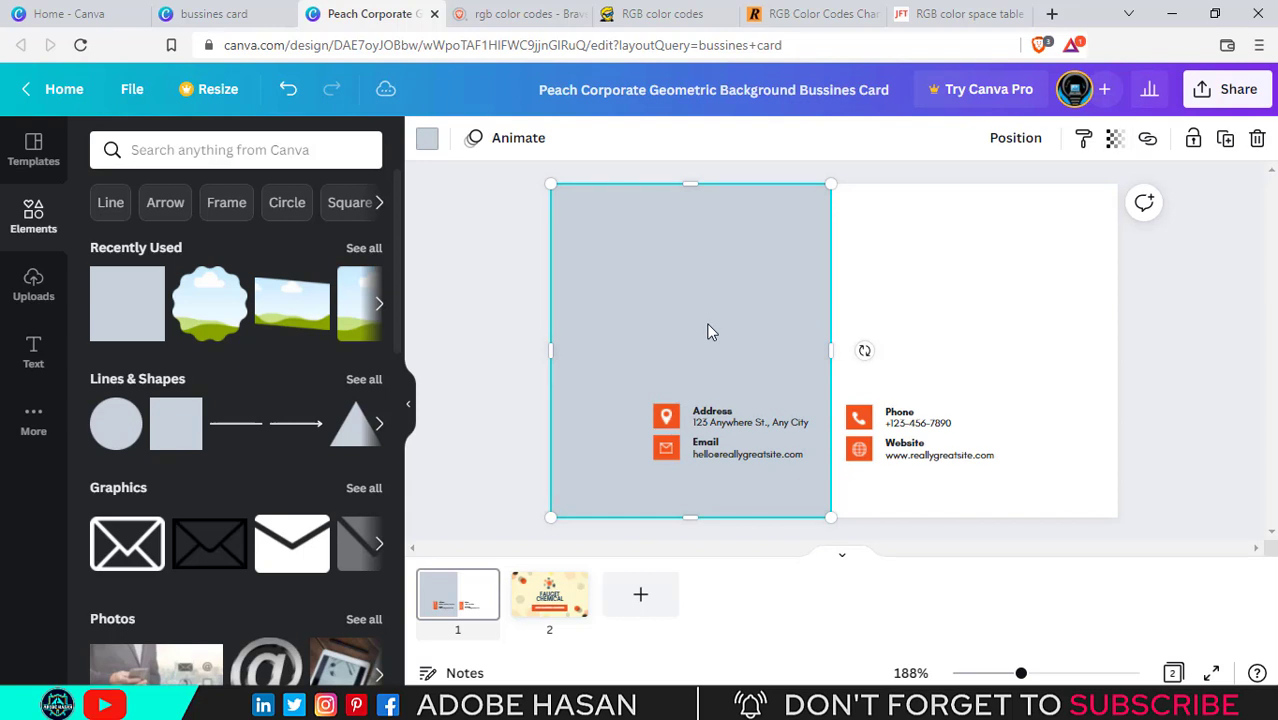
pyautogui.click(923, 292)
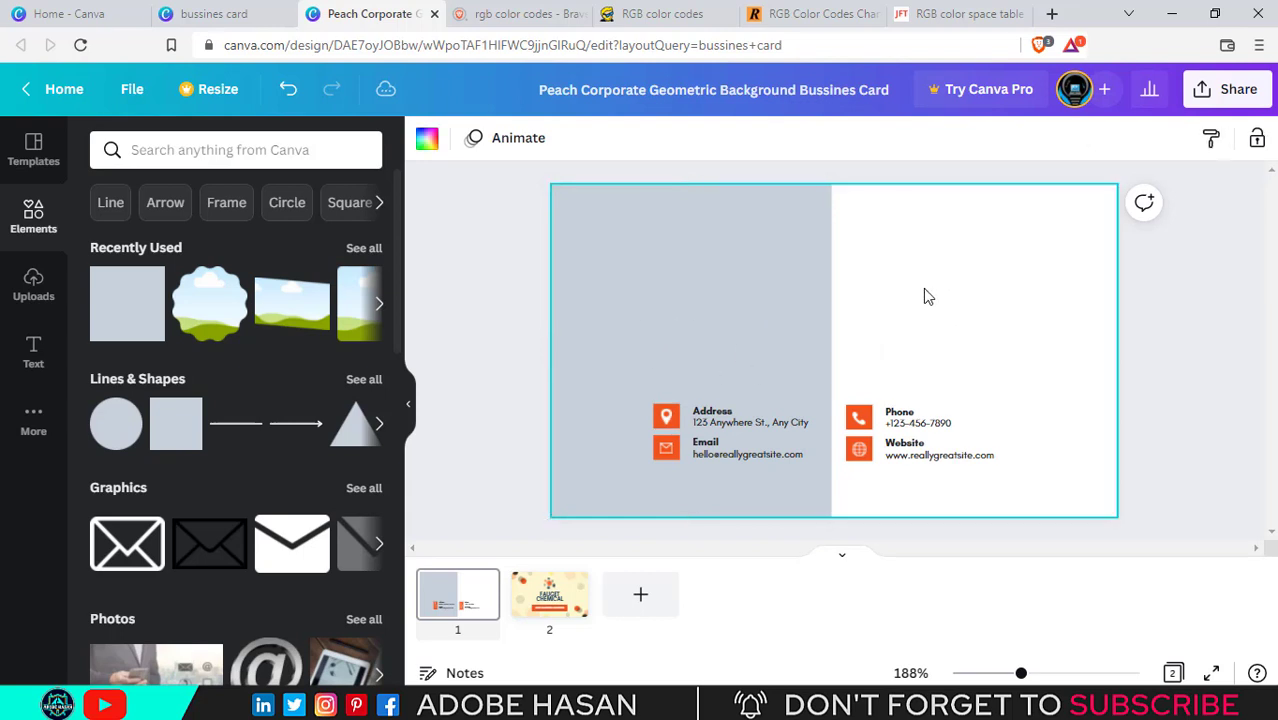
# Try navy, black, dark grey and custom muted dark tones as the card's background color
pyautogui.click(690, 306)
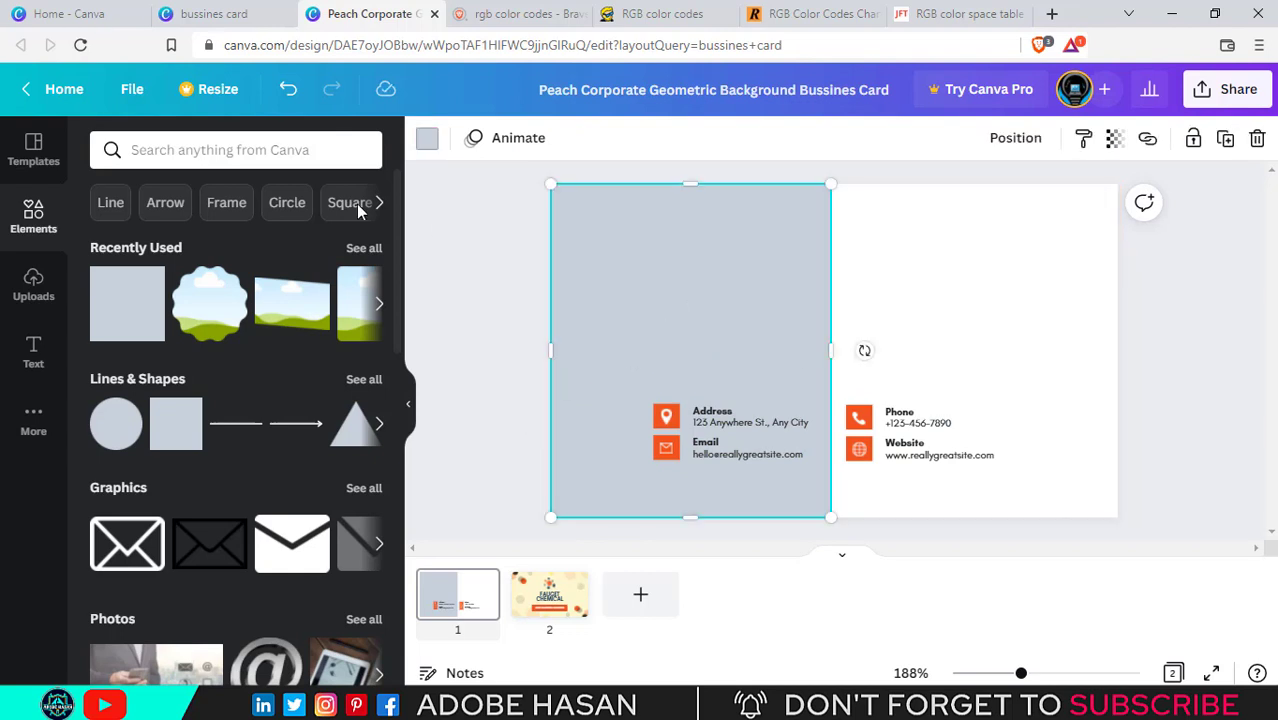
pyautogui.click(908, 256)
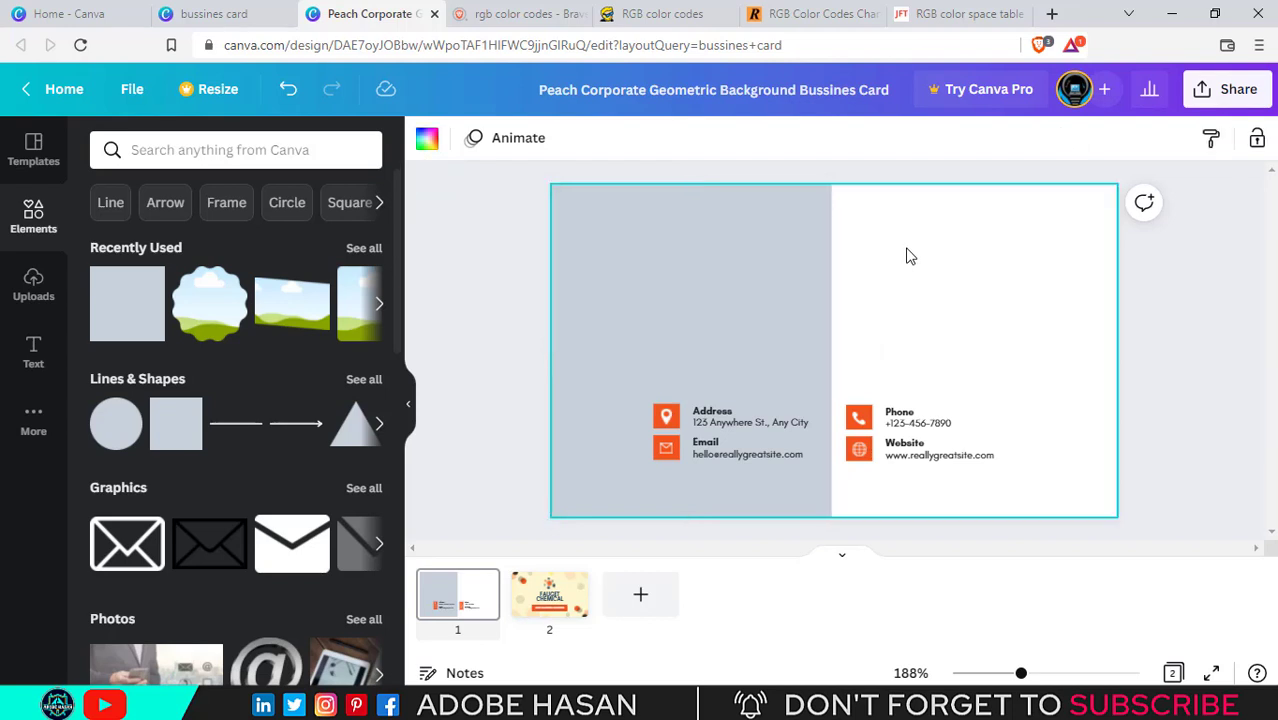
pyautogui.click(428, 141)
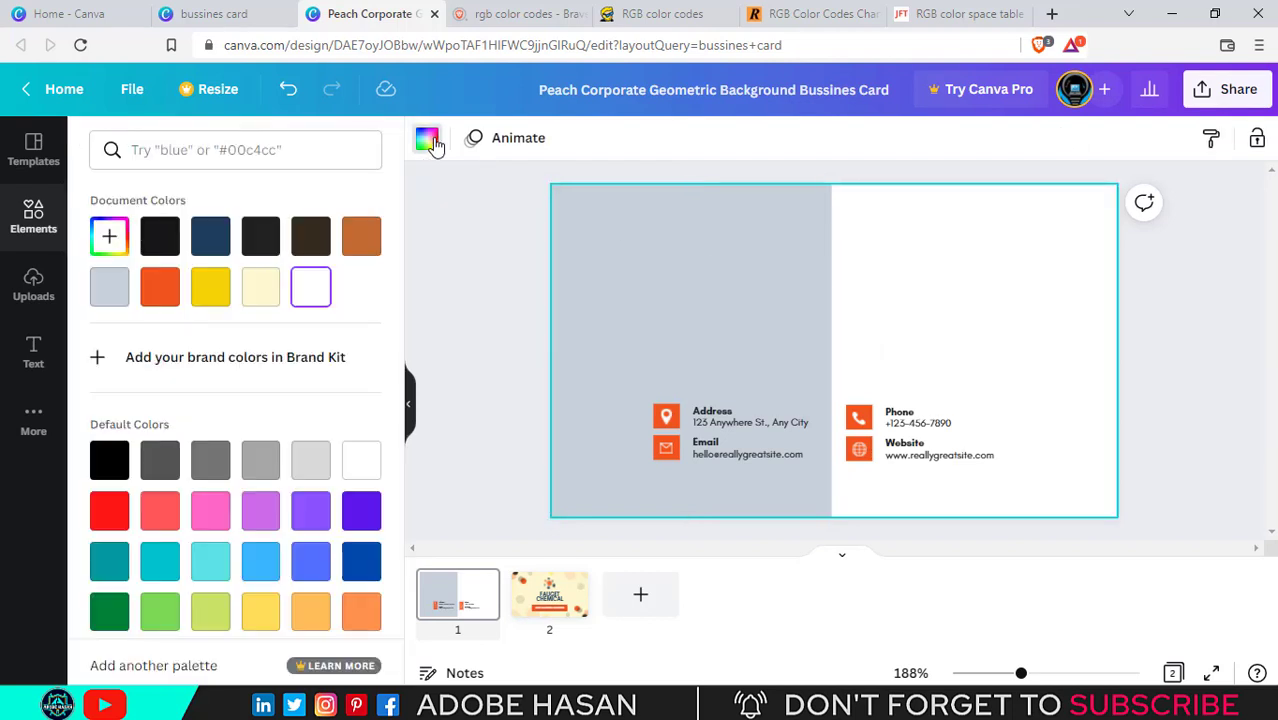
pyautogui.click(274, 240)
pyautogui.click(212, 246)
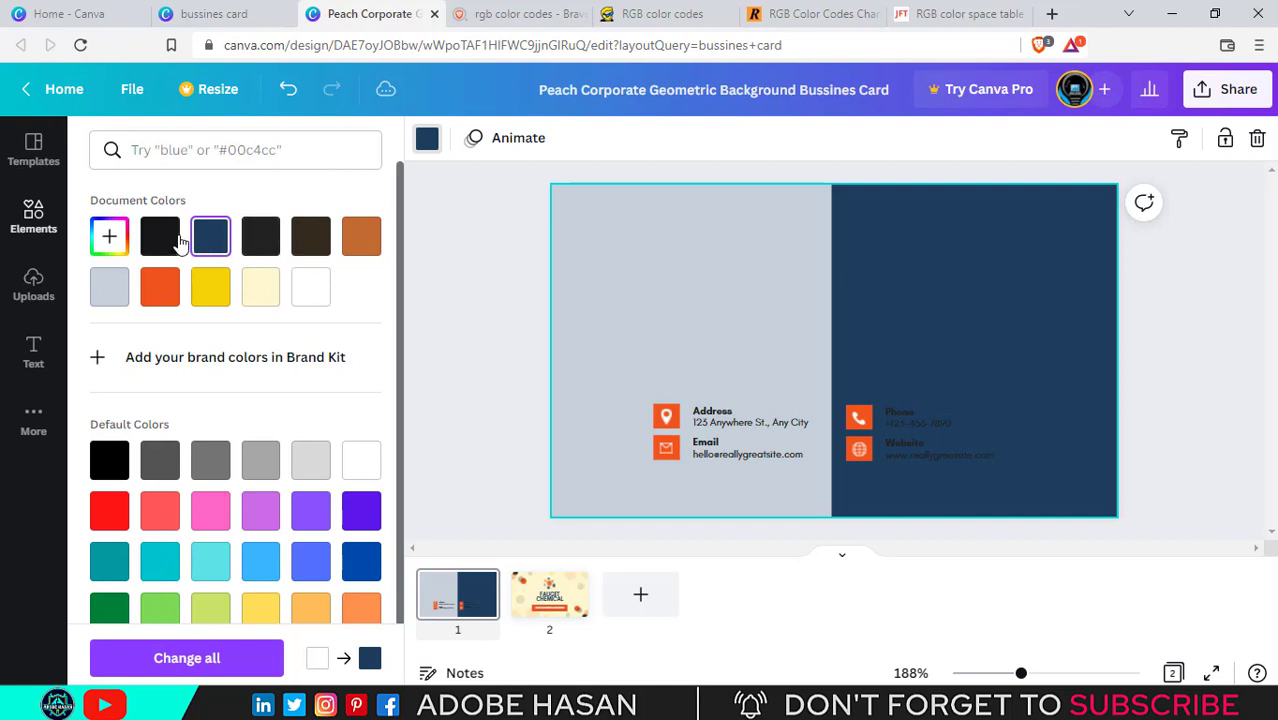
pyautogui.click(172, 241)
pyautogui.click(162, 458)
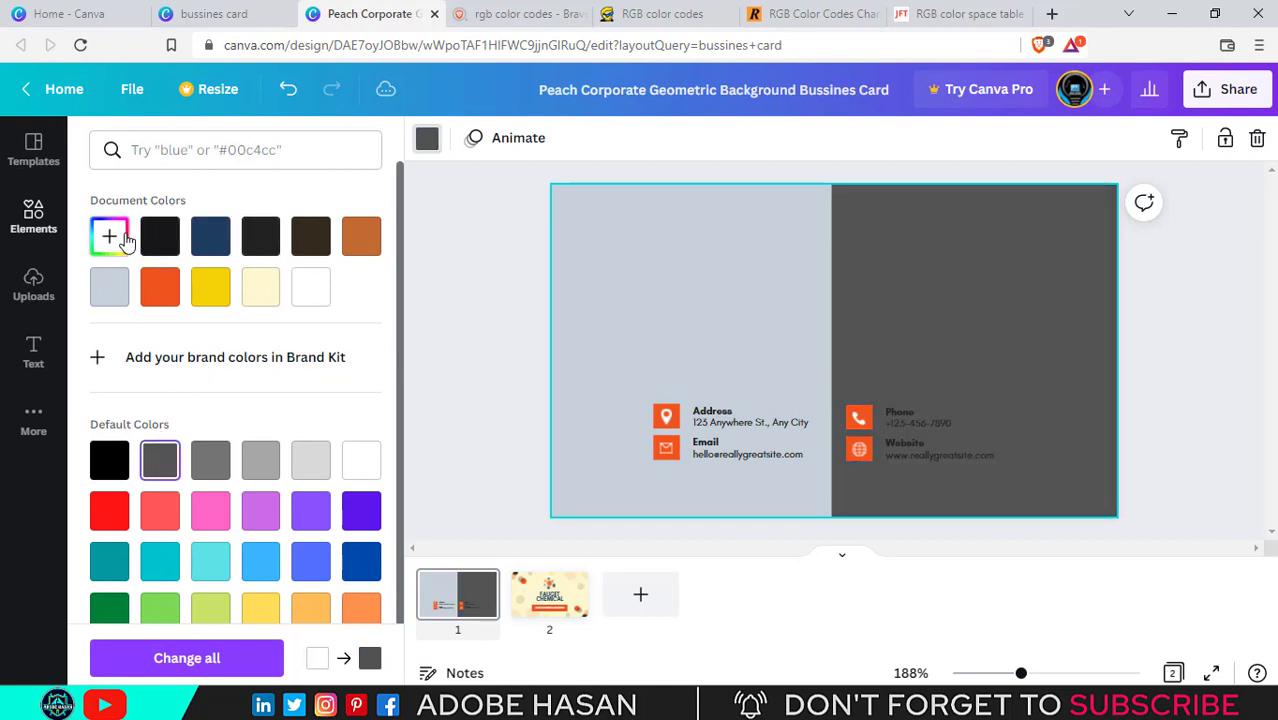
pyautogui.click(110, 237)
pyautogui.moveTo(114, 350); pyautogui.dragTo(141, 354)
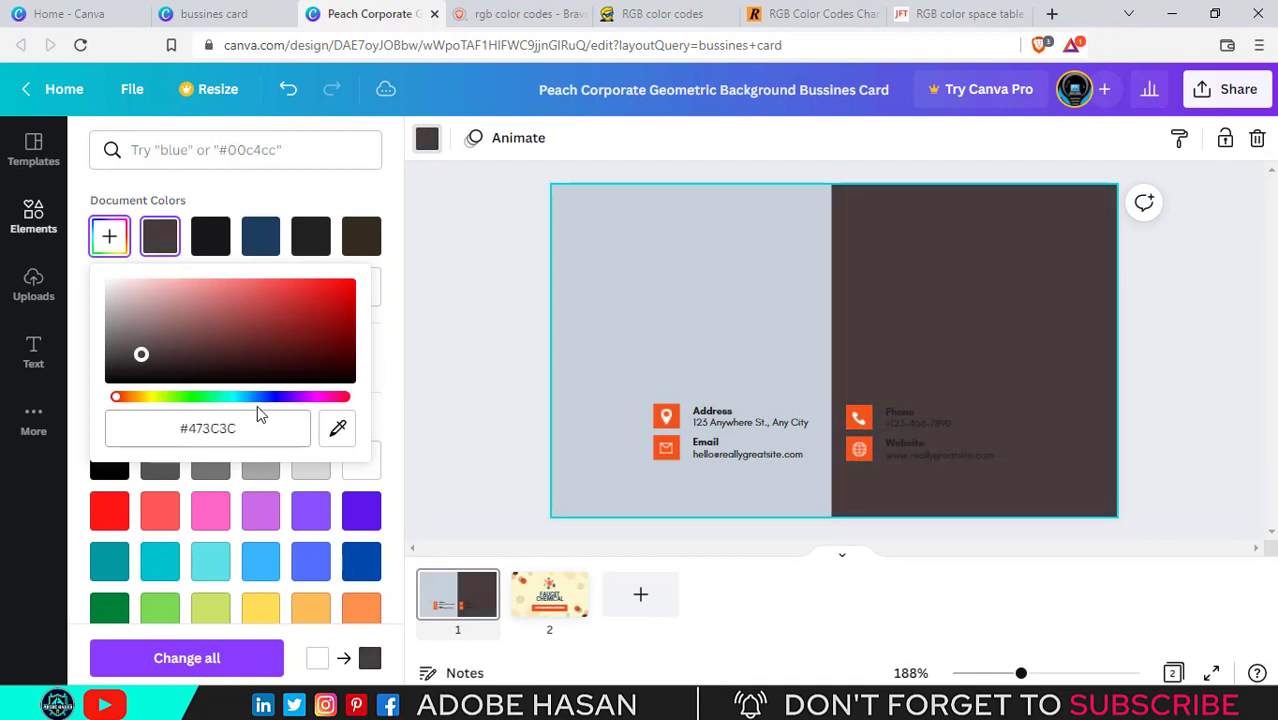
pyautogui.moveTo(238, 397); pyautogui.dragTo(272, 400)
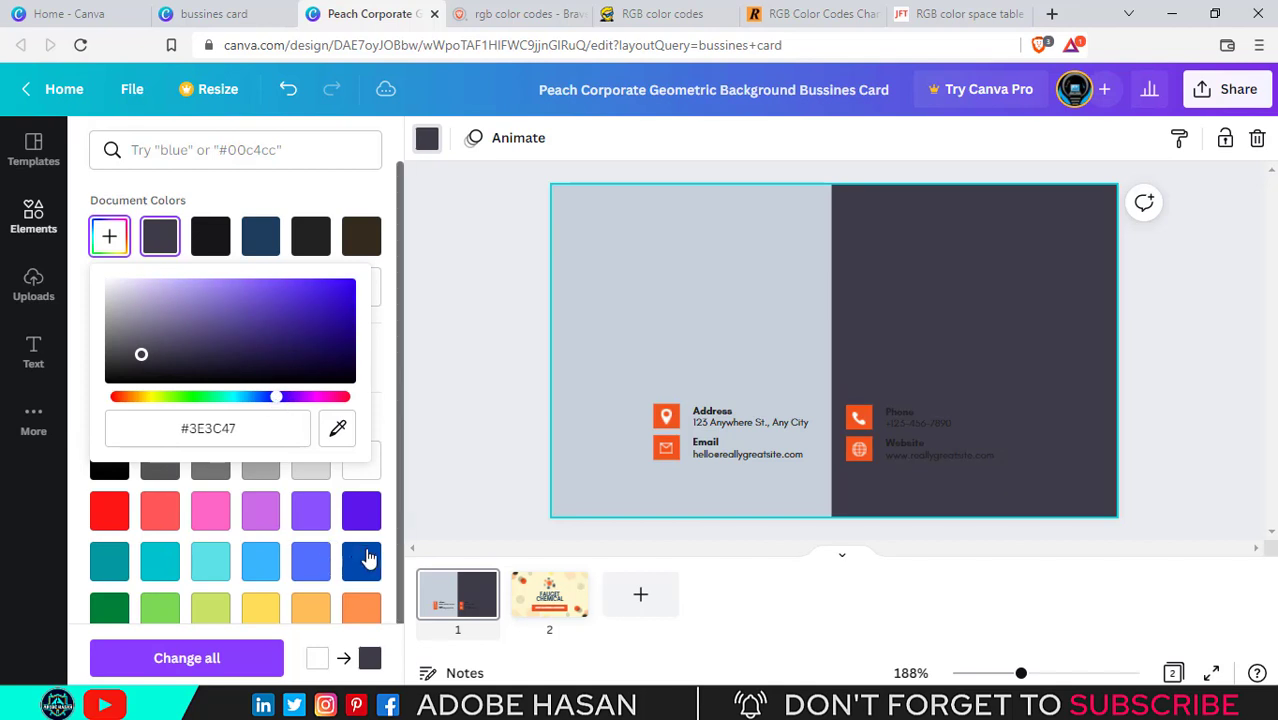
# Set the card's background to the default dark blue and adjust it to a more muted custom blue
pyautogui.click(361, 561)
pyautogui.click(109, 236)
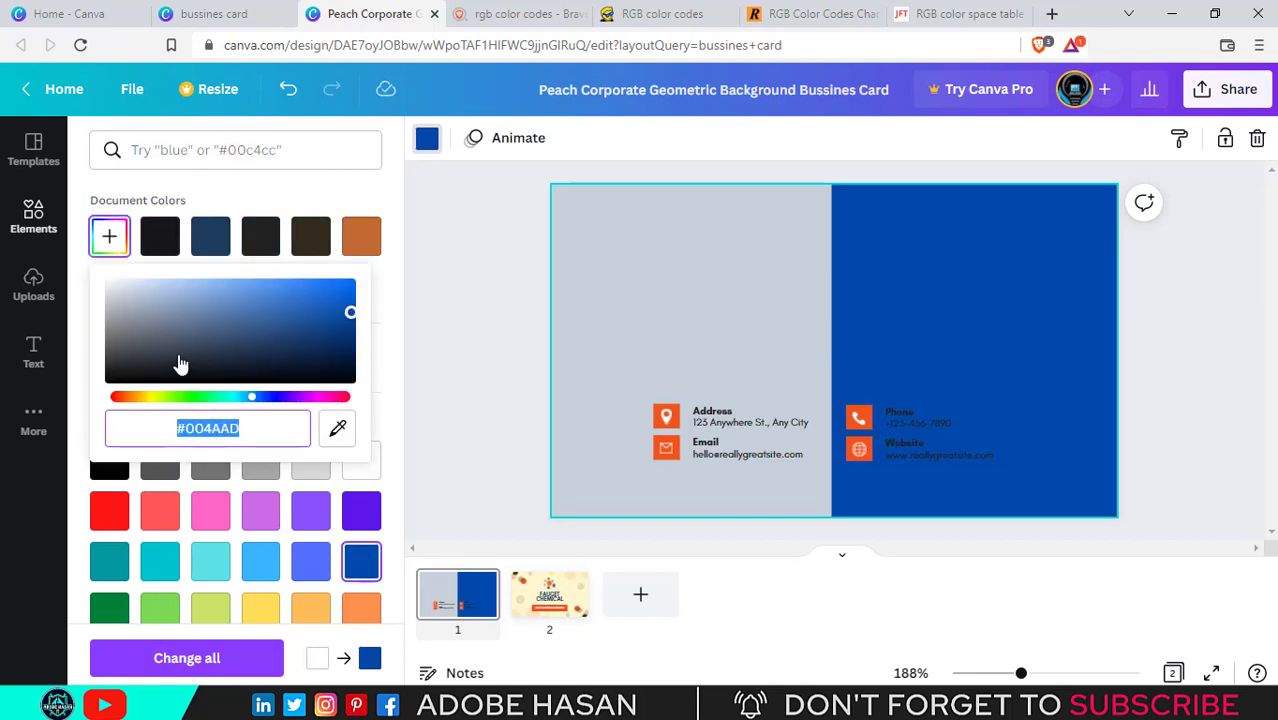
pyautogui.moveTo(180, 365); pyautogui.dragTo(297, 328)
# Recolor the grey rectangle covering the card's left half to white
pyautogui.click(645, 330)
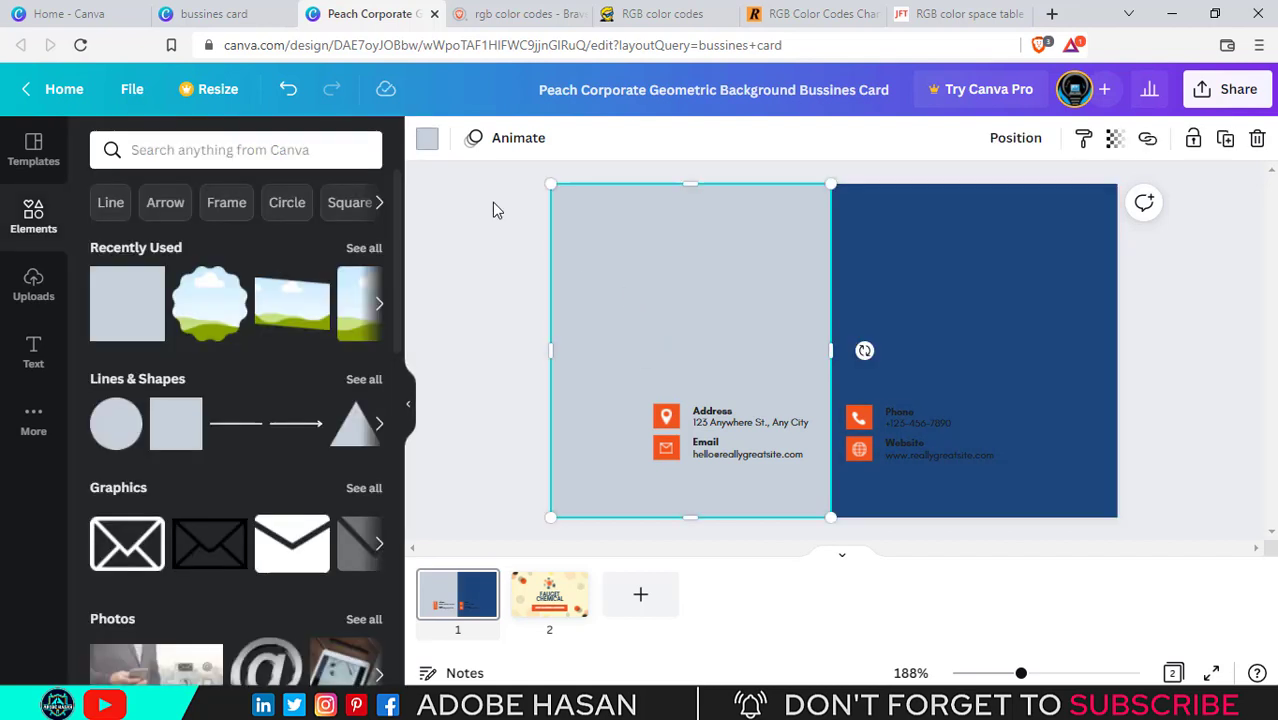
pyautogui.click(427, 138)
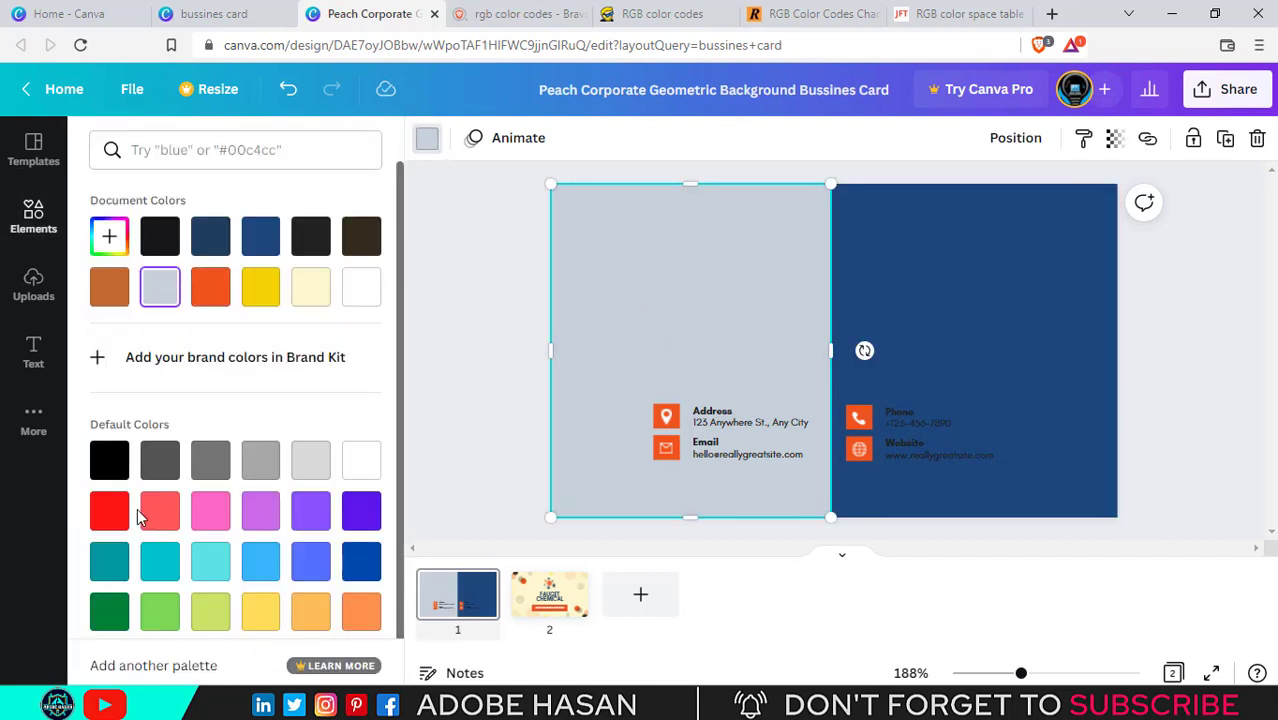
pyautogui.click(360, 290)
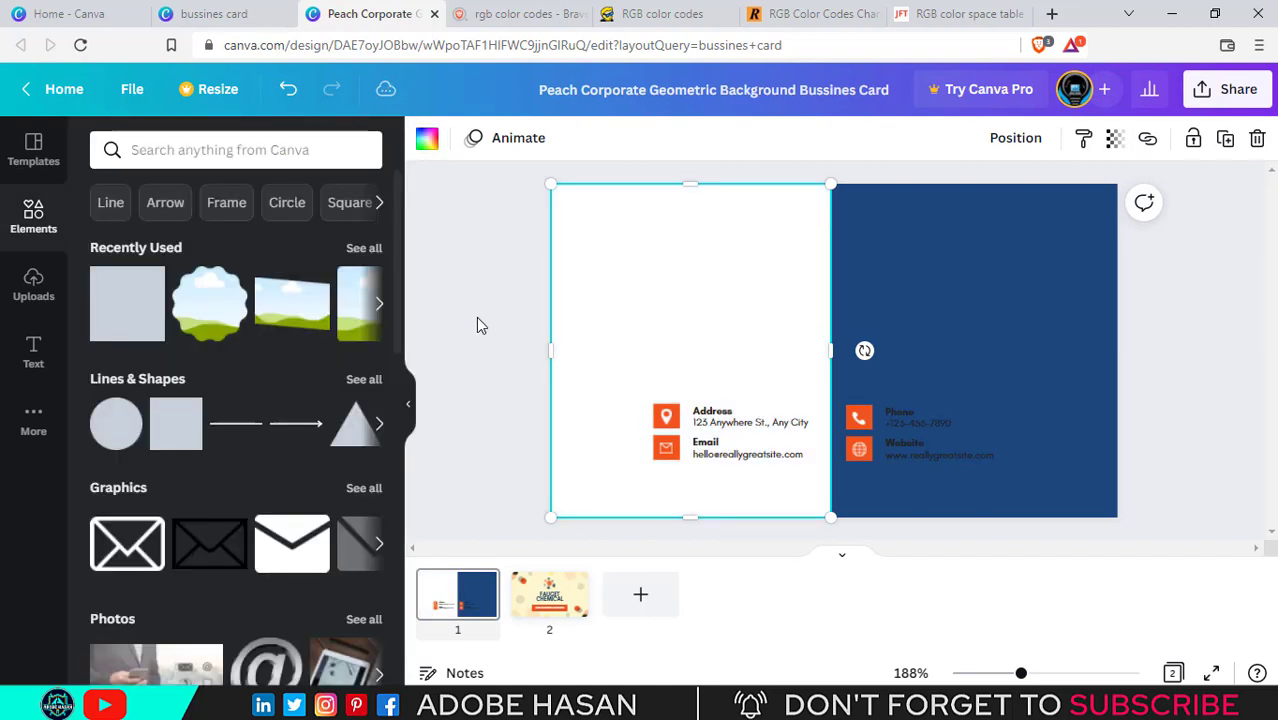
pyautogui.click(476, 317)
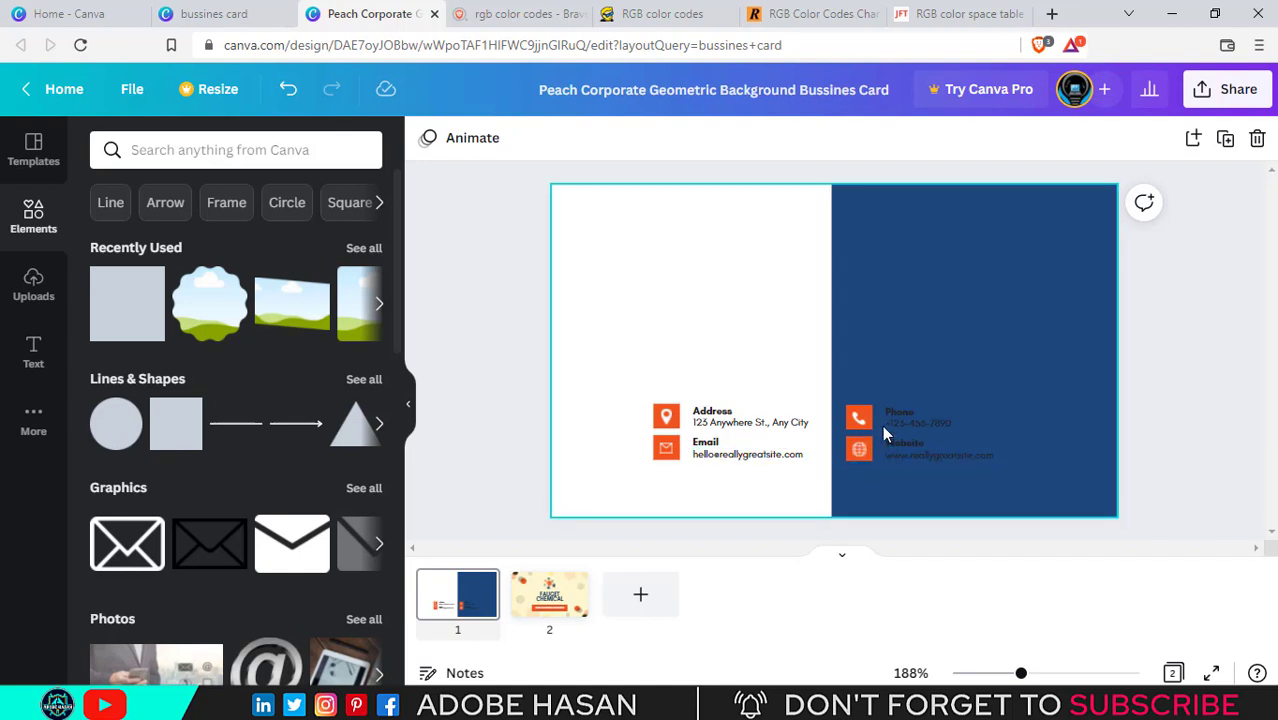
# Lock the white rectangle on the card's left half in place
pyautogui.moveTo(790, 168); pyautogui.dragTo(866, 246)
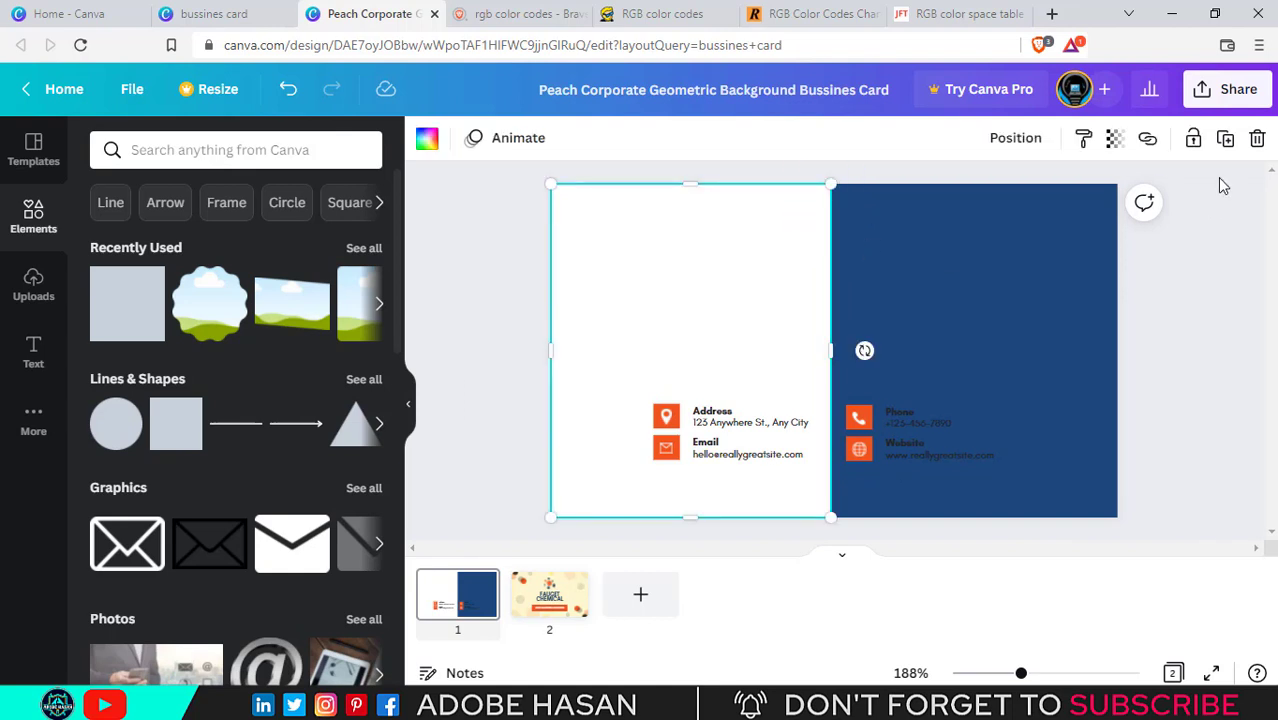
pyautogui.click(1193, 138)
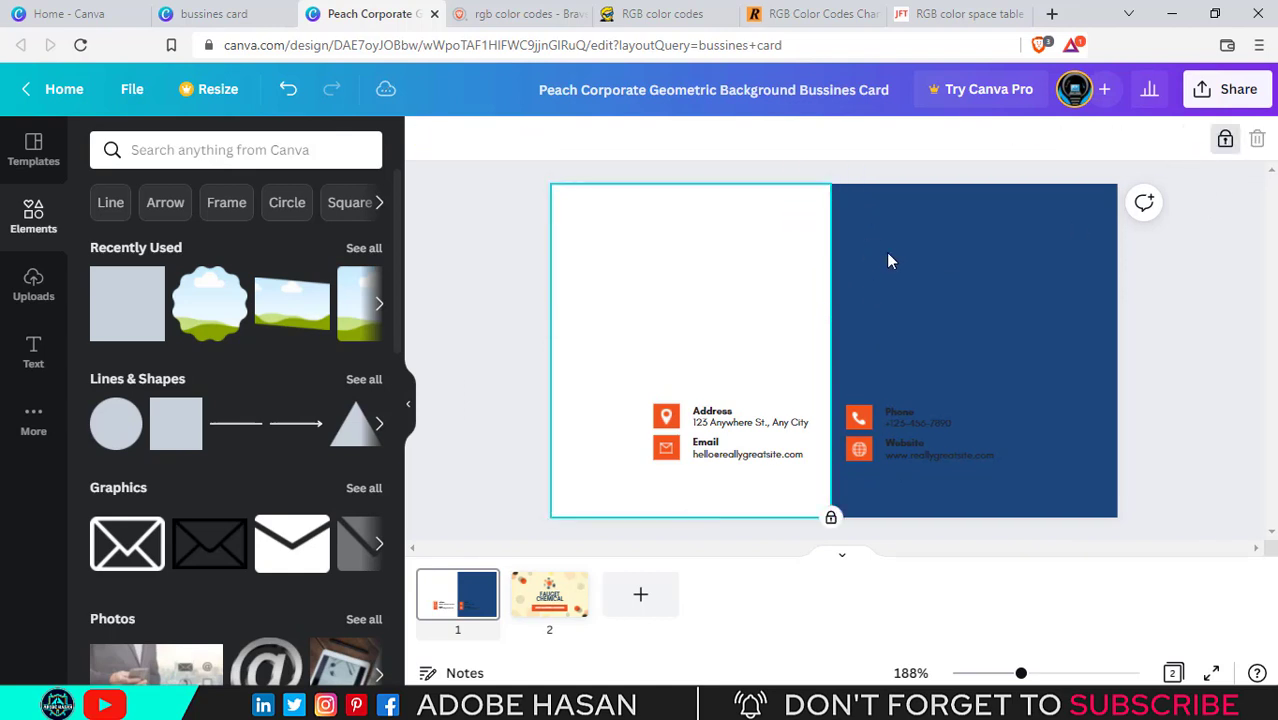
pyautogui.click(885, 255)
pyautogui.click(810, 284)
pyautogui.click(952, 262)
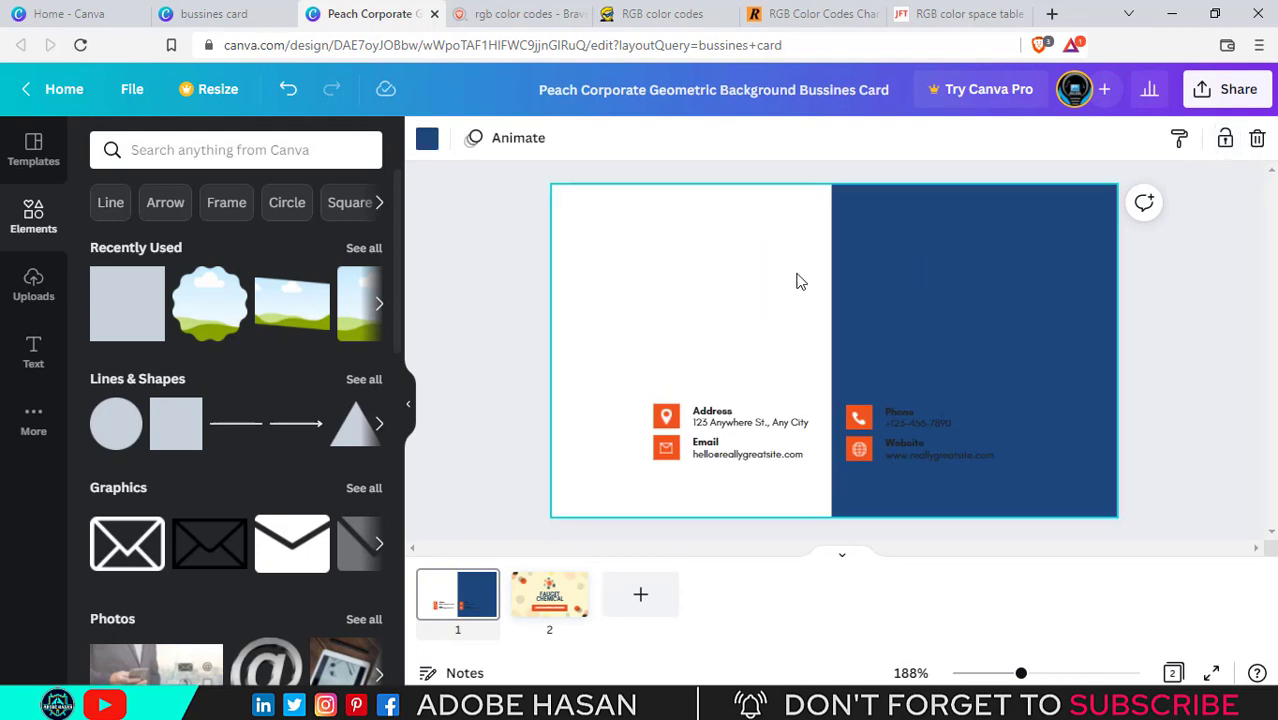
pyautogui.click(1243, 327)
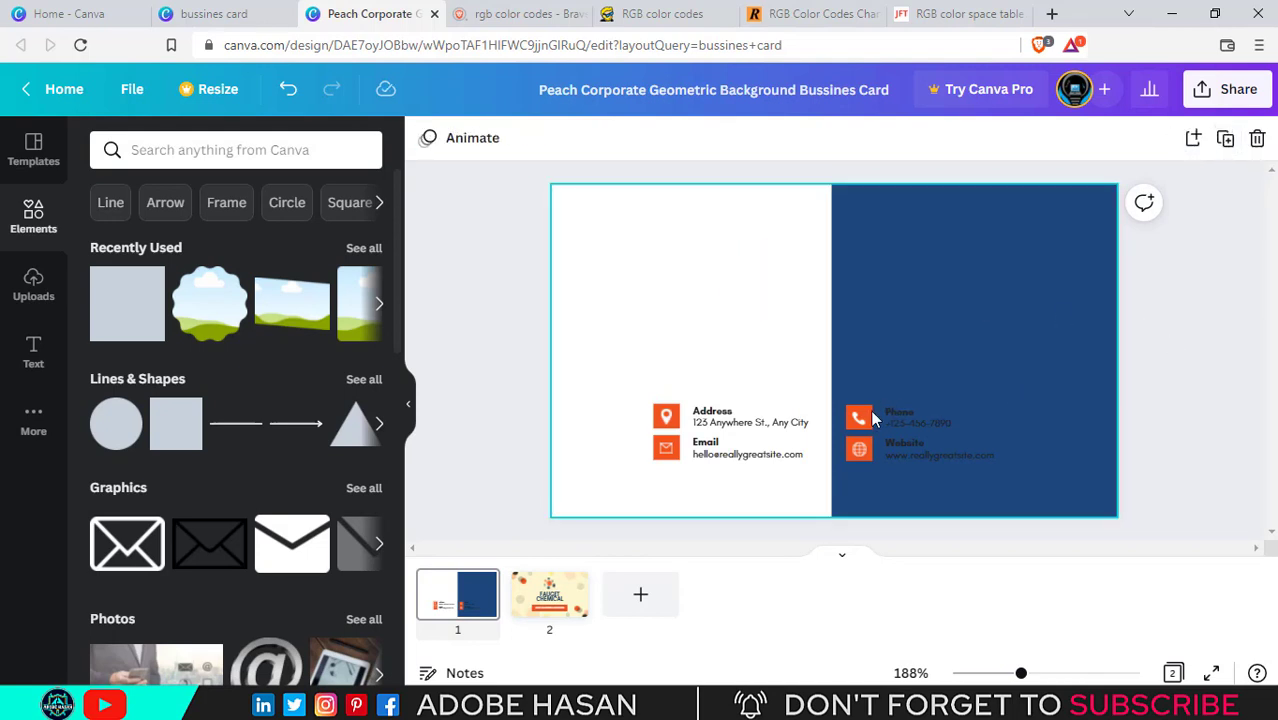
# Stack the address and email details above the phone and website details and move the whole block up on the blue half
pyautogui.click(908, 456)
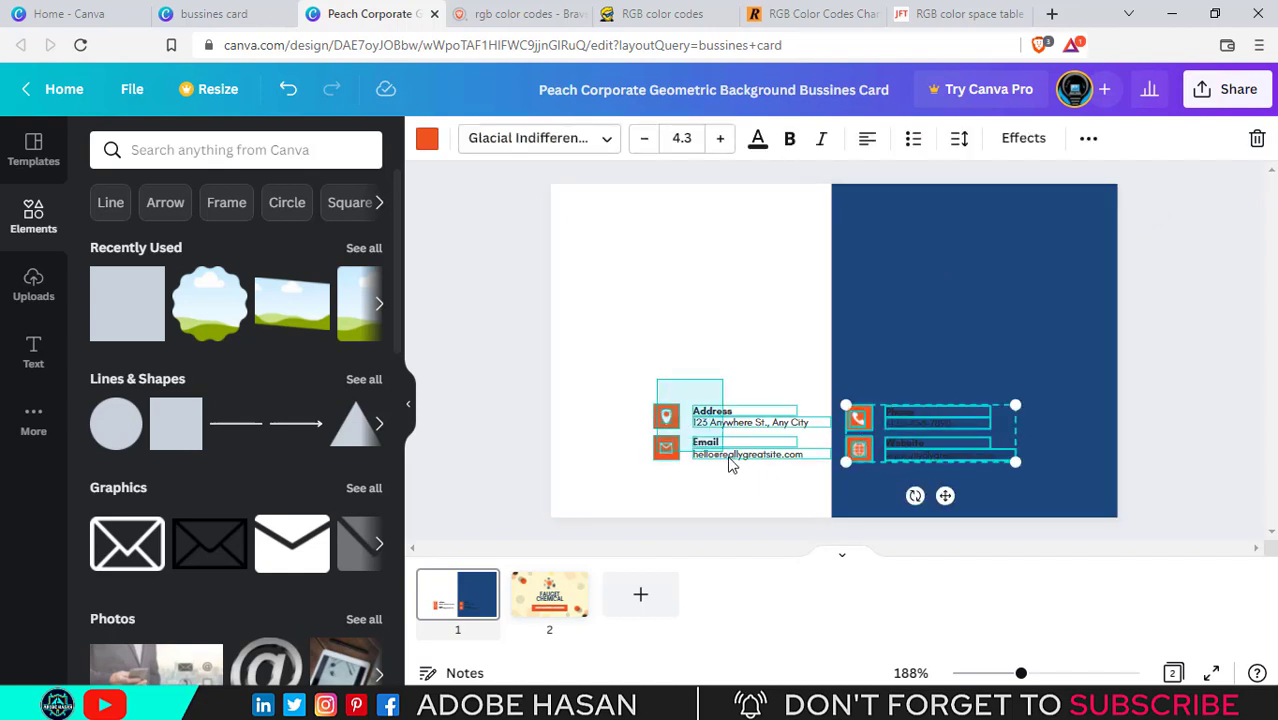
pyautogui.click(722, 418)
pyautogui.moveTo(717, 421); pyautogui.dragTo(932, 455)
pyautogui.click(858, 310)
pyautogui.moveTo(921, 381); pyautogui.dragTo(926, 298)
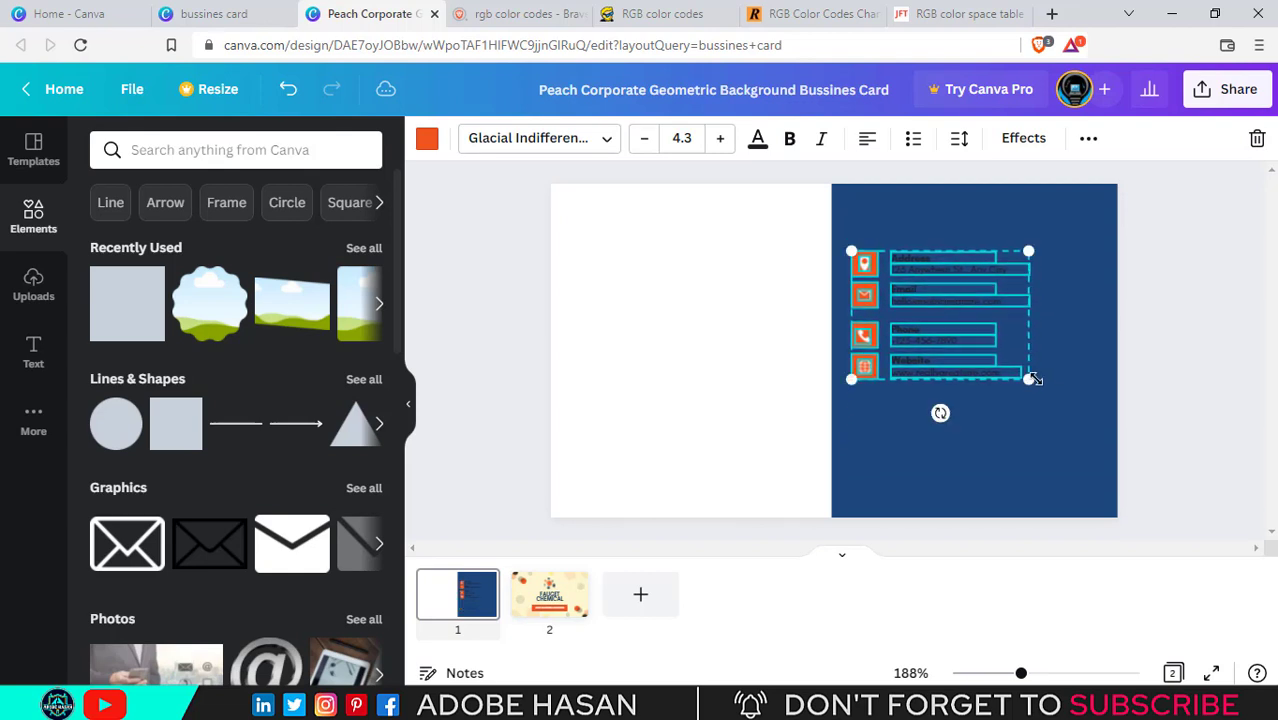
# Enlarge the contact details block to text size 6.2 and nudge it slightly down within the blue half
pyautogui.moveTo(1033, 379); pyautogui.dragTo(1108, 436)
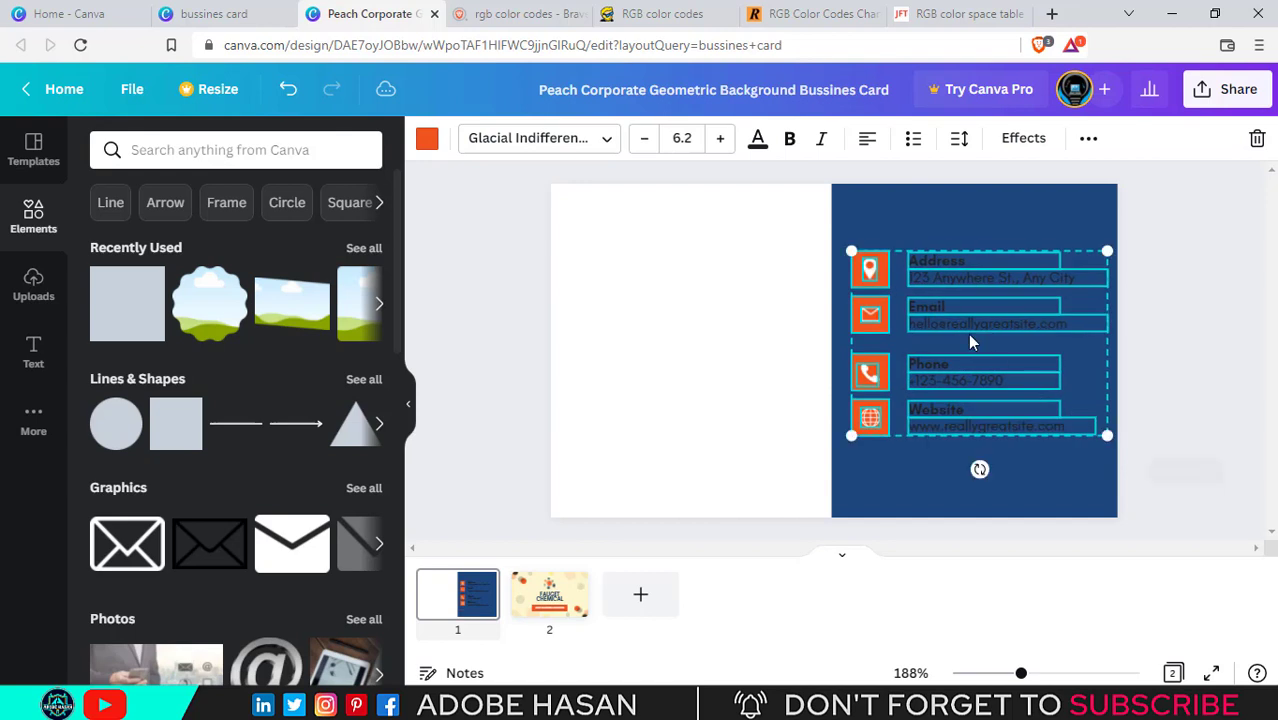
pyautogui.moveTo(958, 330); pyautogui.dragTo(958, 337)
pyautogui.click(869, 236)
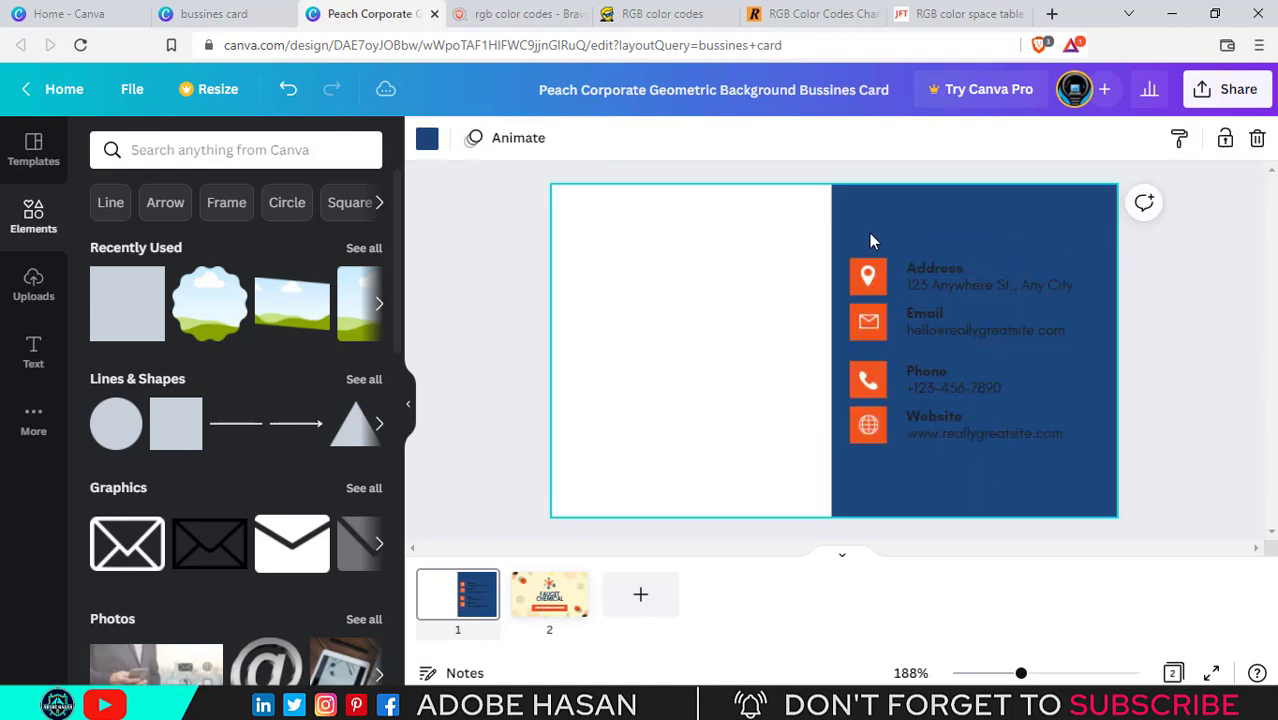
# Change all the contact text lines beside the orange icons to white
pyautogui.moveTo(864, 245); pyautogui.dragTo(946, 320)
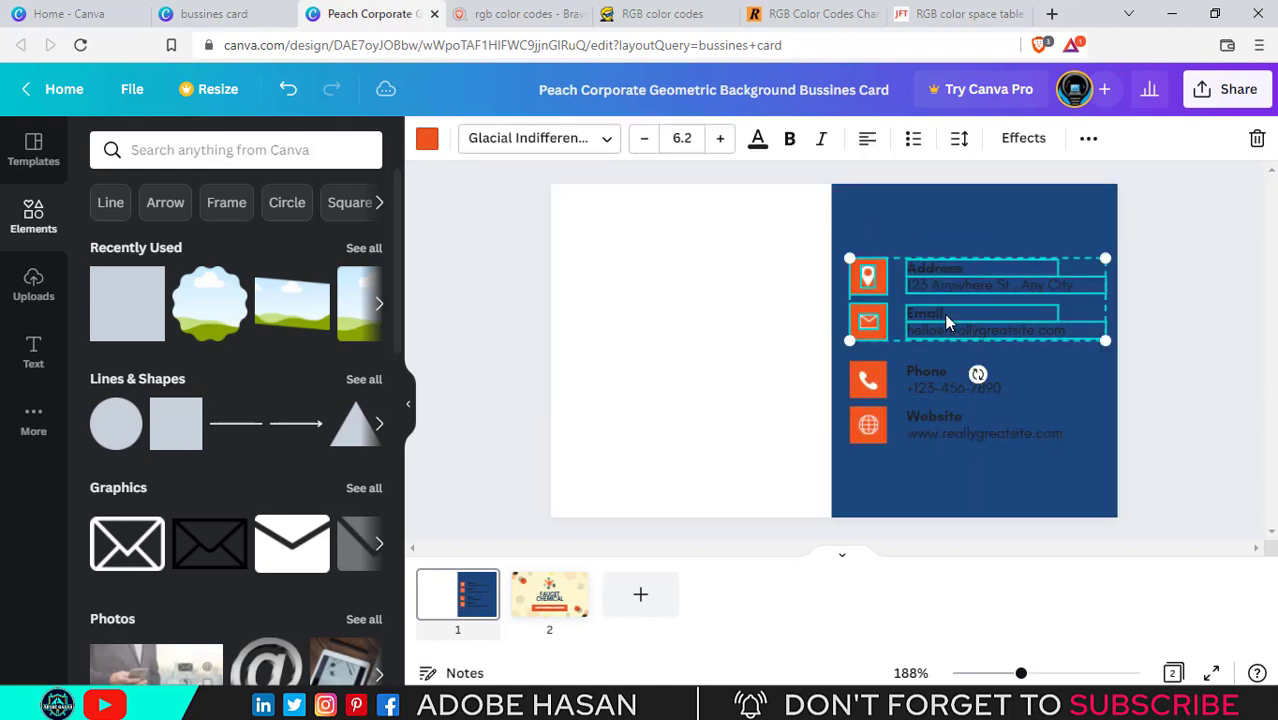
pyautogui.click(873, 217)
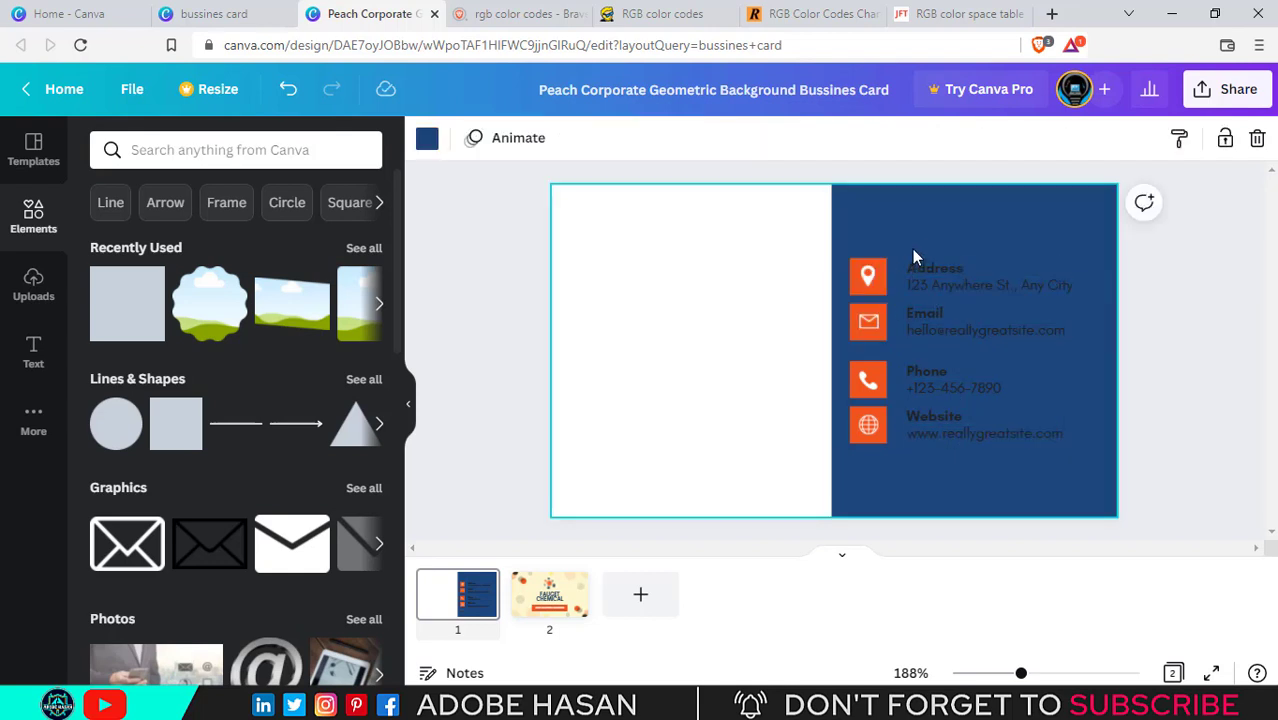
pyautogui.moveTo(913, 249); pyautogui.dragTo(1067, 464)
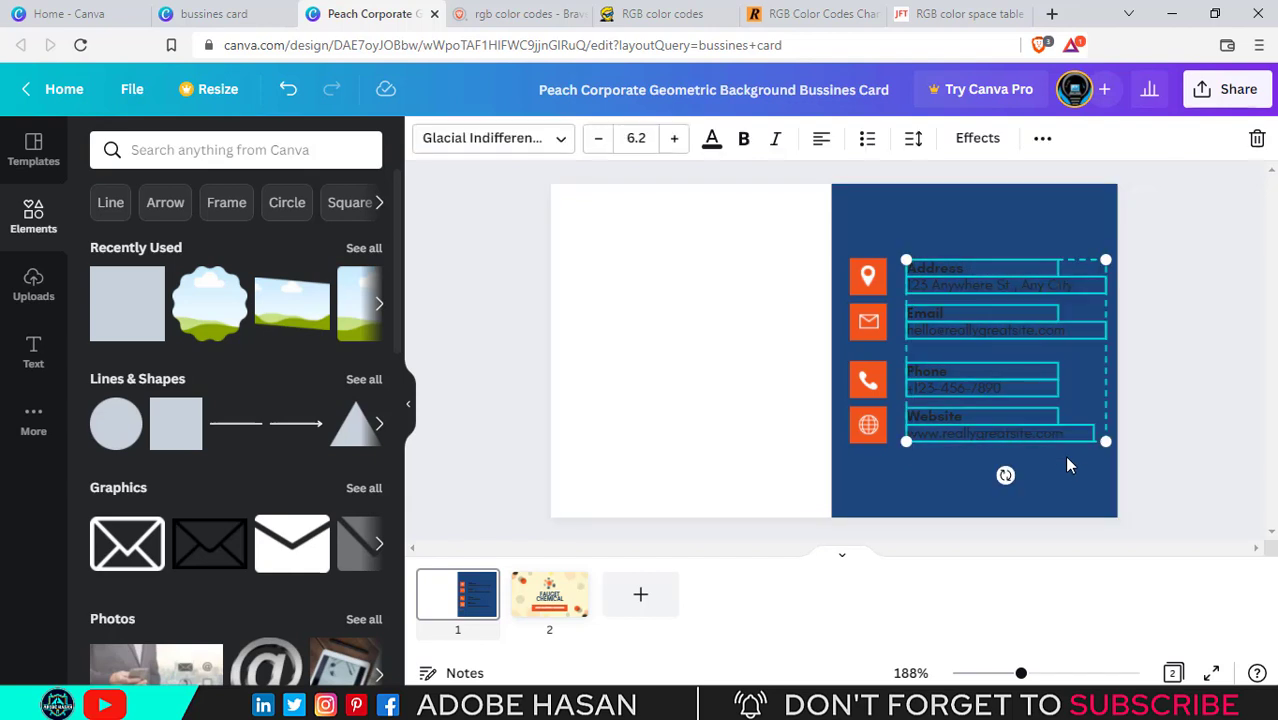
pyautogui.click(713, 143)
pyautogui.click(310, 288)
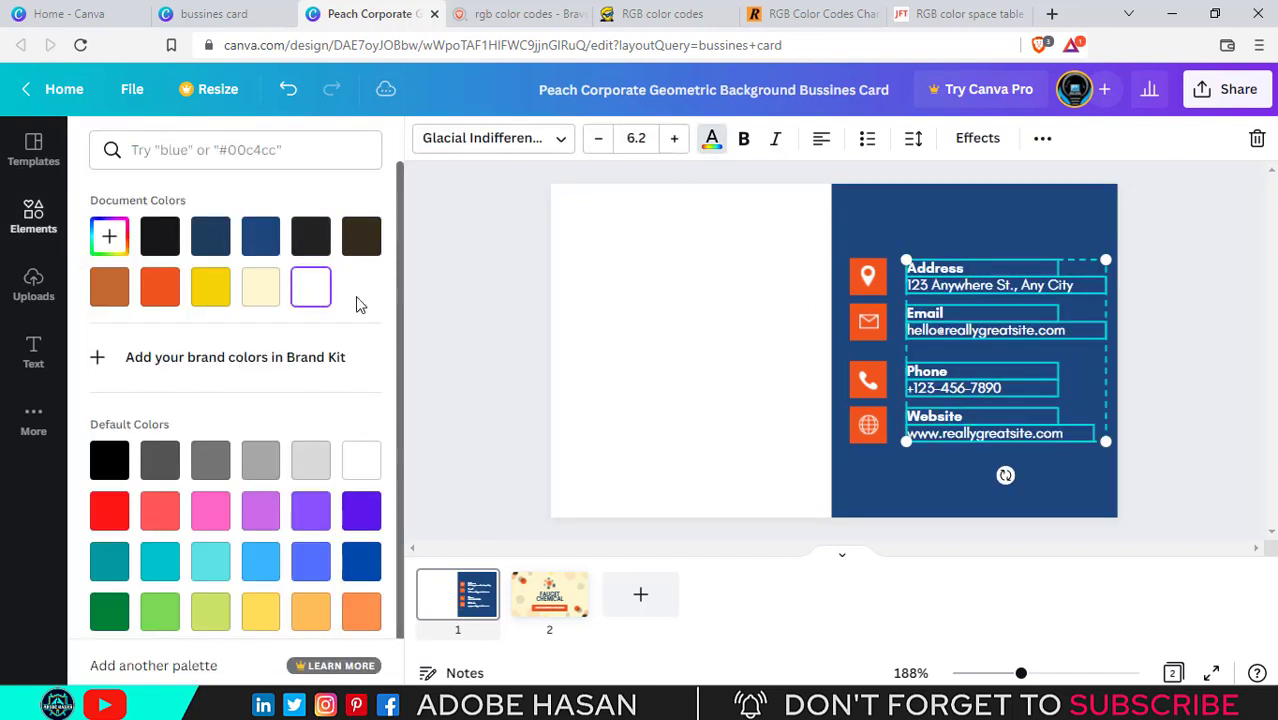
pyautogui.press('Escape')
pyautogui.press('Escape')
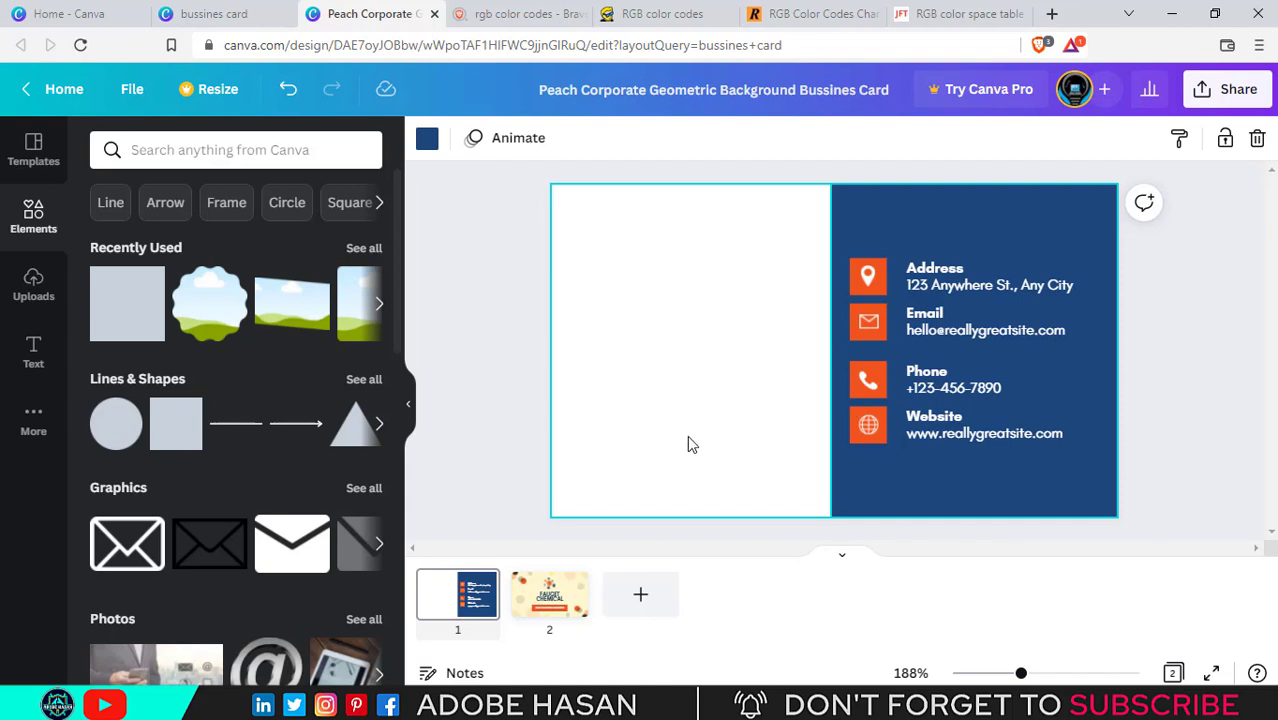
# Add a heading to the card reading "Designer" followed by the cardholder's name
pyautogui.click(35, 348)
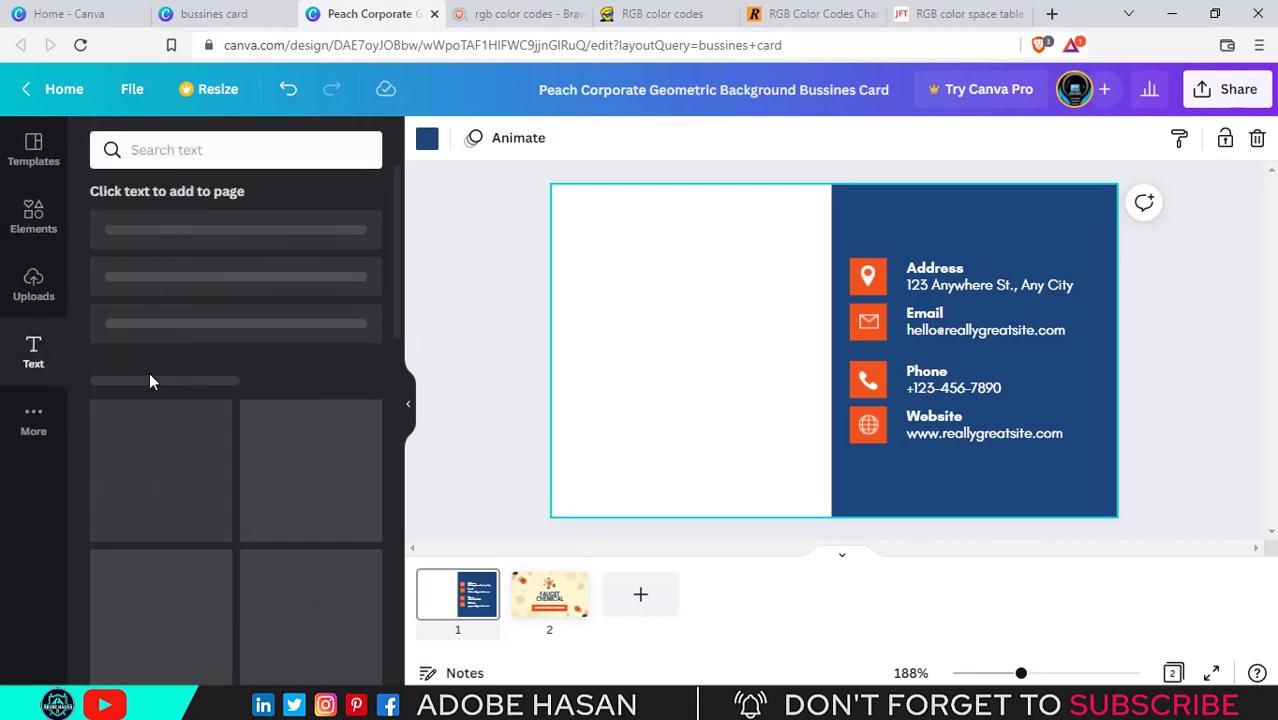
pyautogui.click(192, 252)
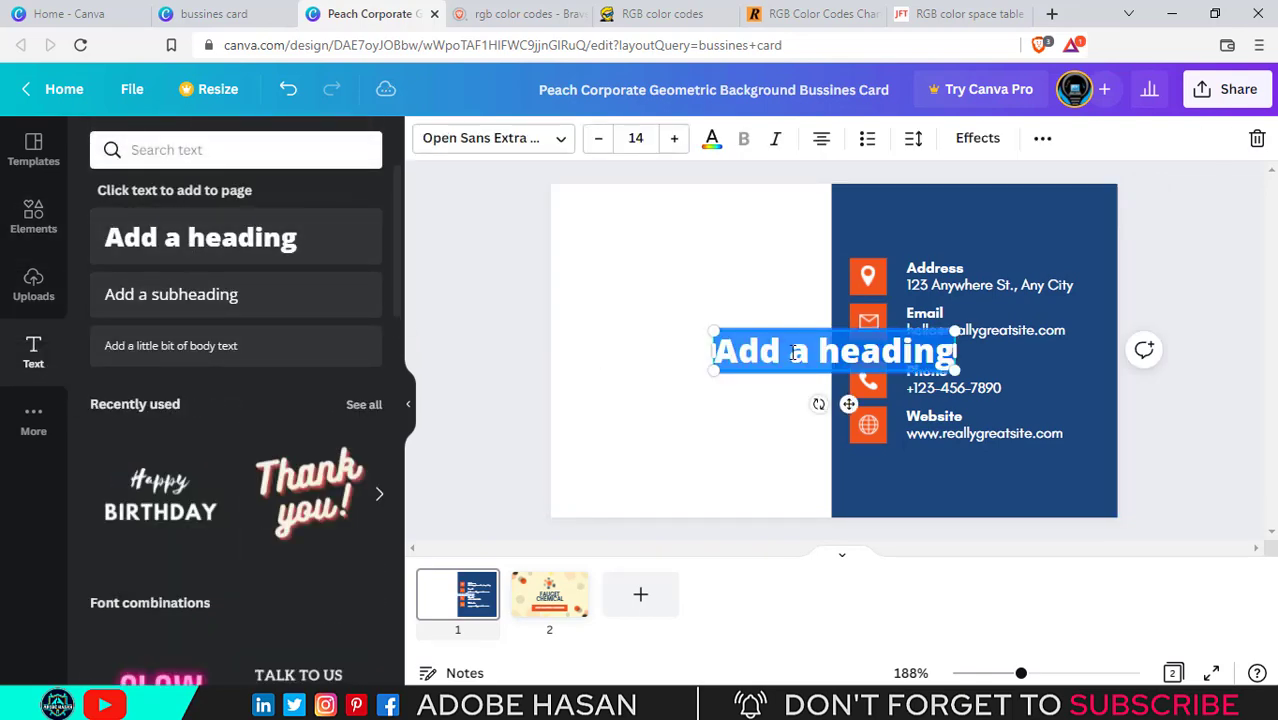
pyautogui.write('D')
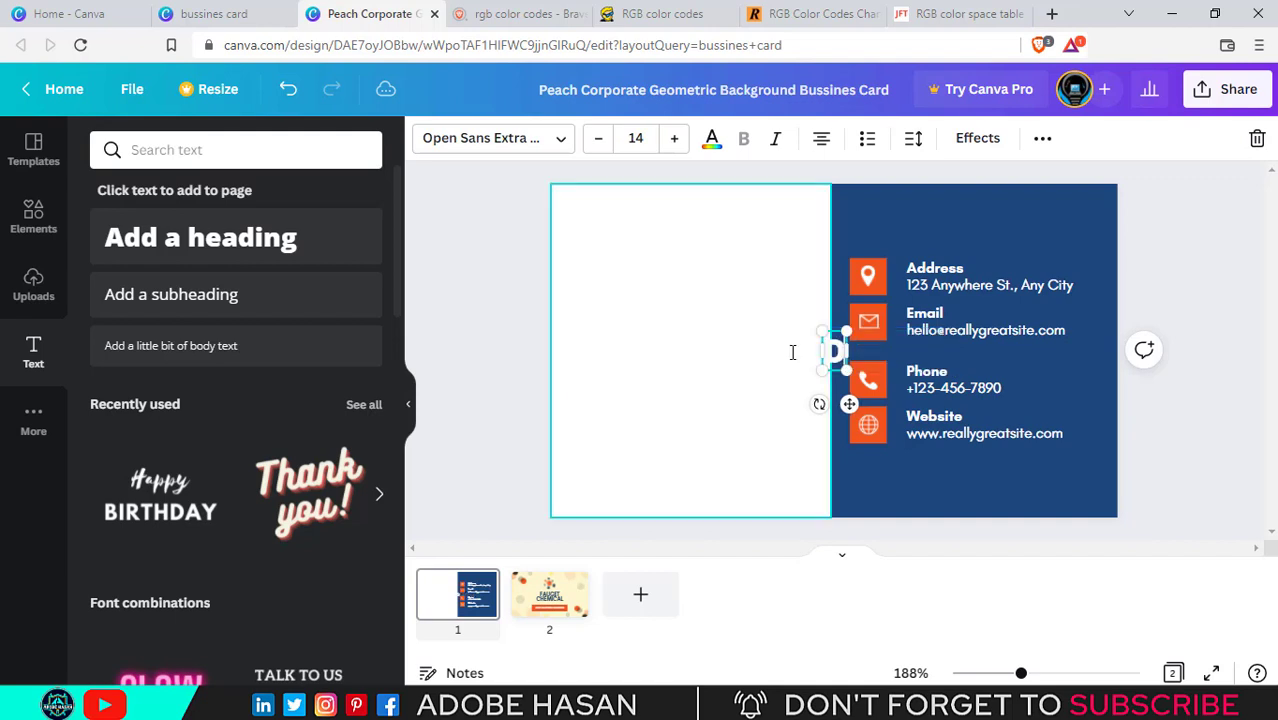
pyautogui.write('esigner')
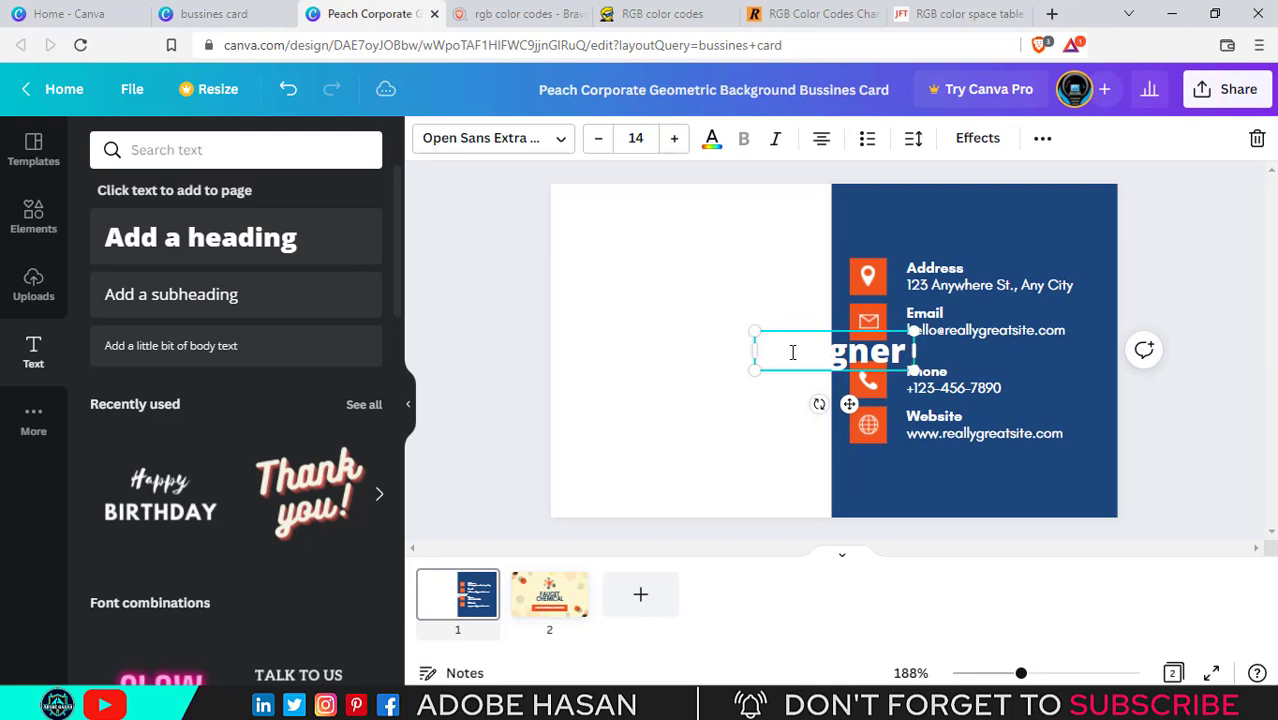
pyautogui.write('Masud')
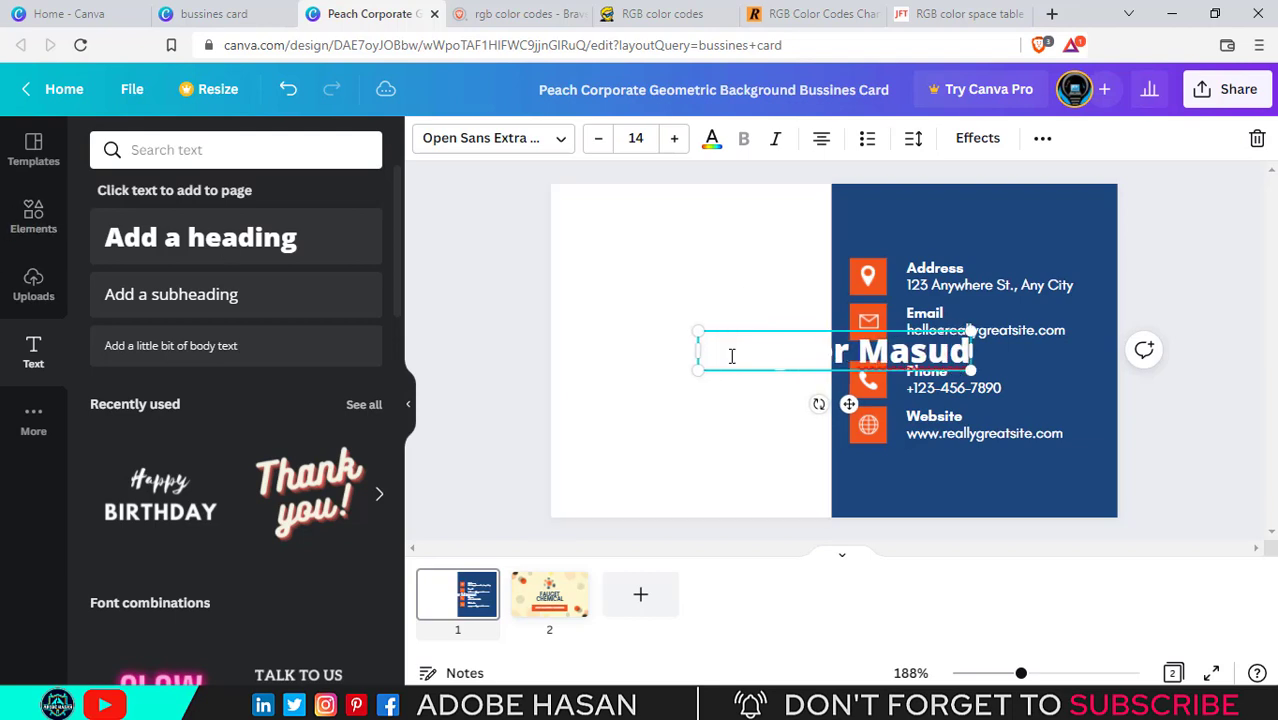
# Color the whole heading text with the background's muted blue
pyautogui.moveTo(968, 350); pyautogui.dragTo(516, 392)
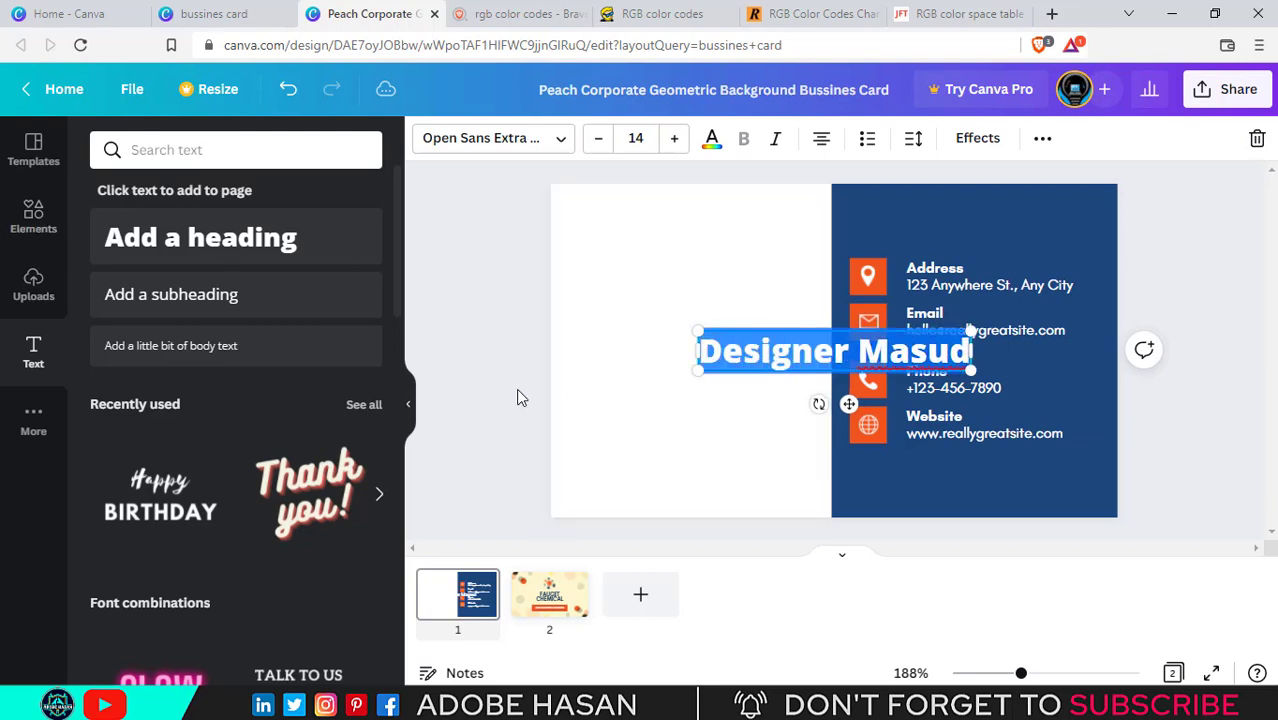
pyautogui.click(711, 141)
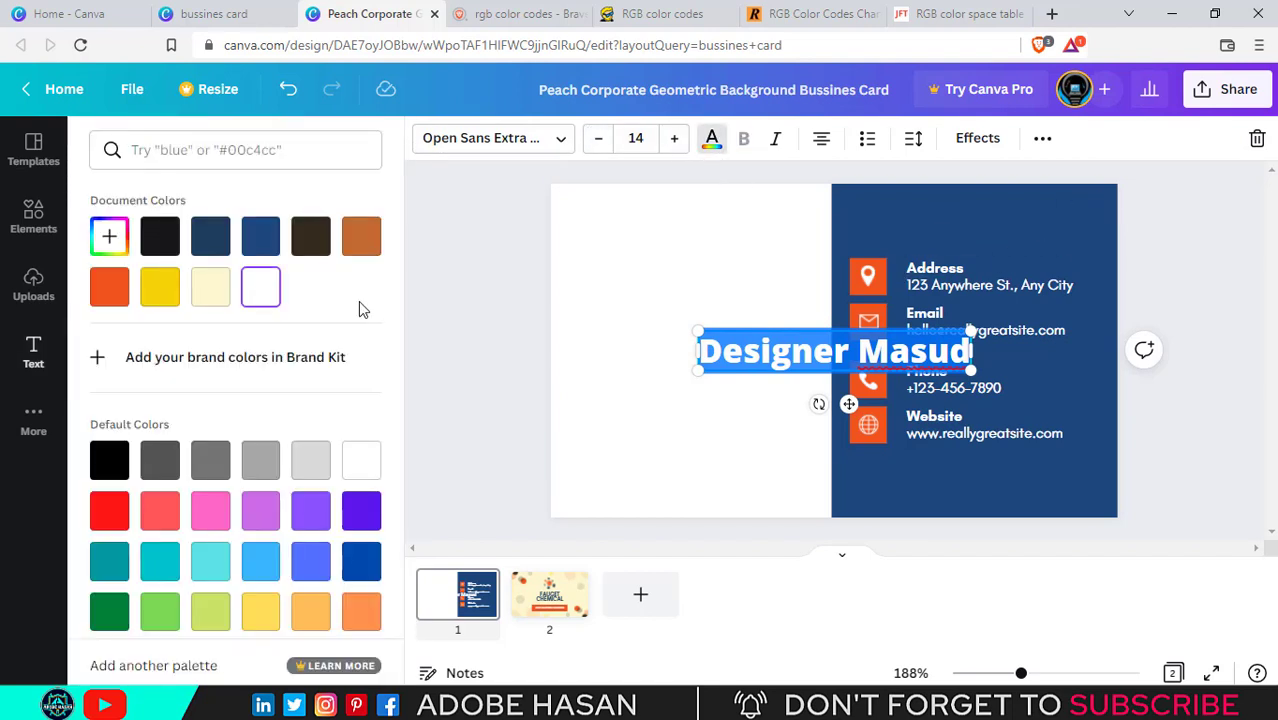
pyautogui.click(264, 244)
pyautogui.click(690, 282)
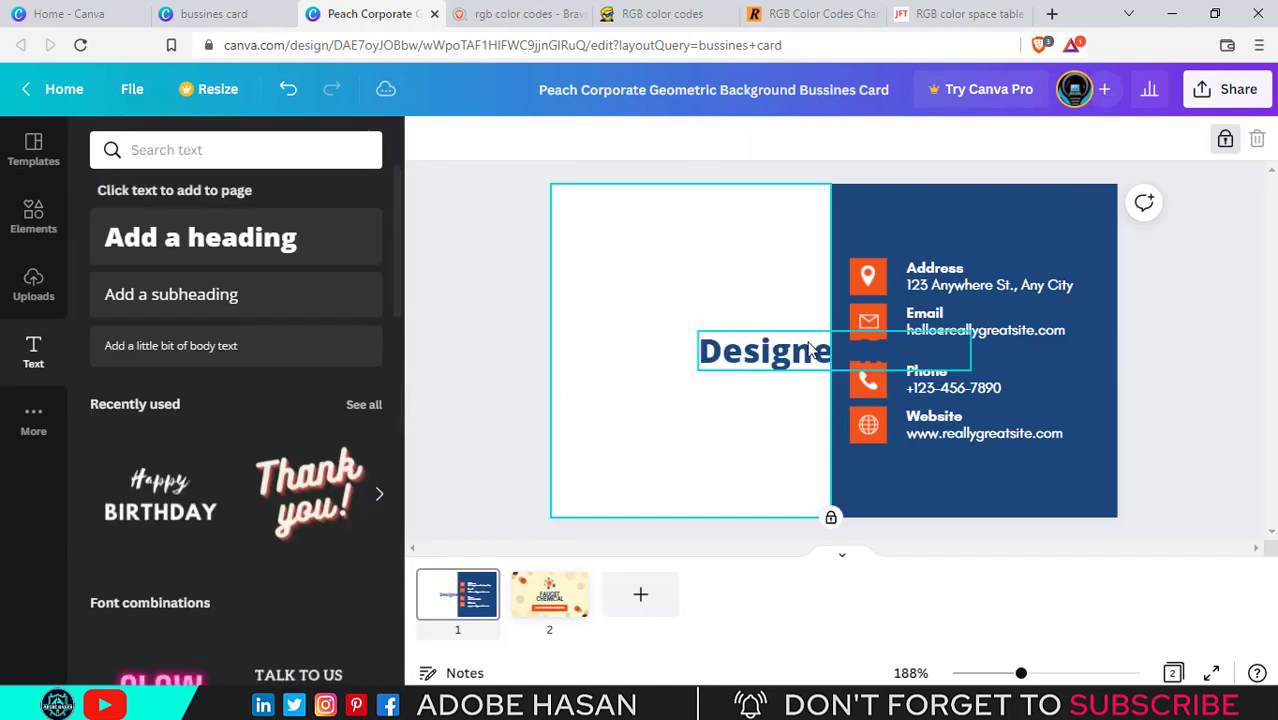
# Move the heading to the top of the white half and shrink it to font size 11.9 so it fits there
pyautogui.moveTo(784, 339); pyautogui.dragTo(665, 234)
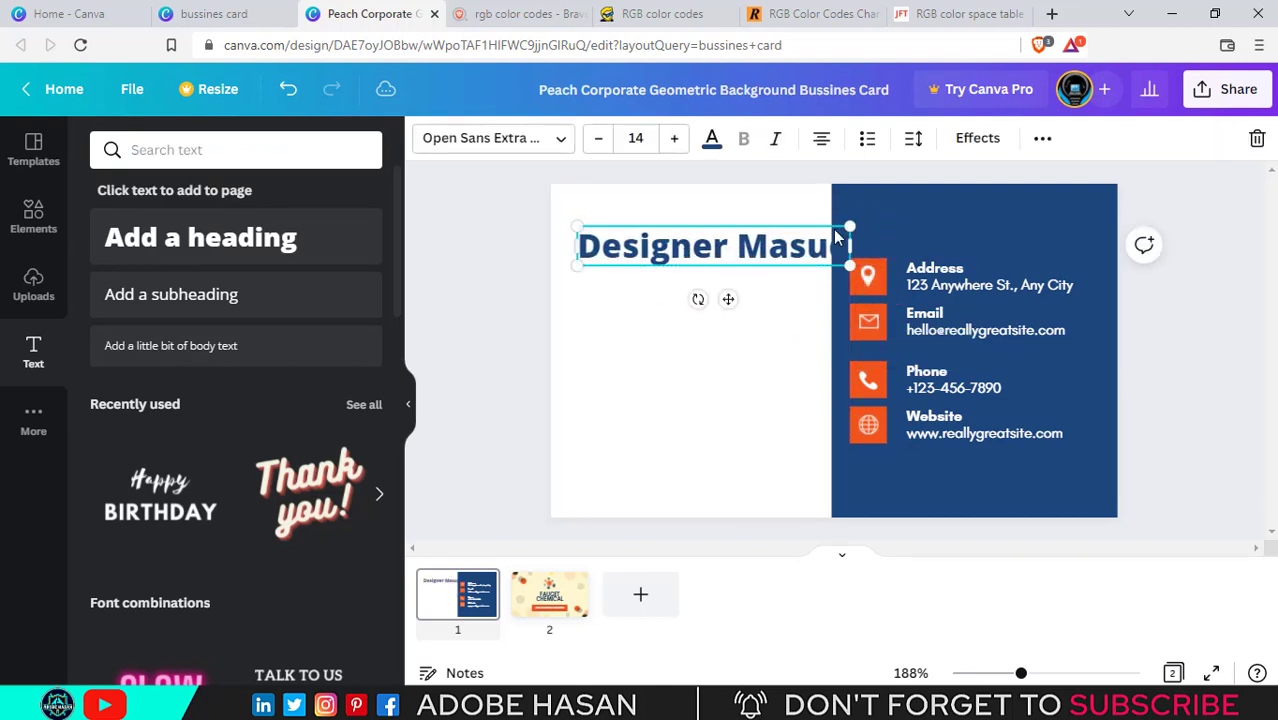
pyautogui.moveTo(848, 222); pyautogui.dragTo(812, 234)
pyautogui.click(739, 250)
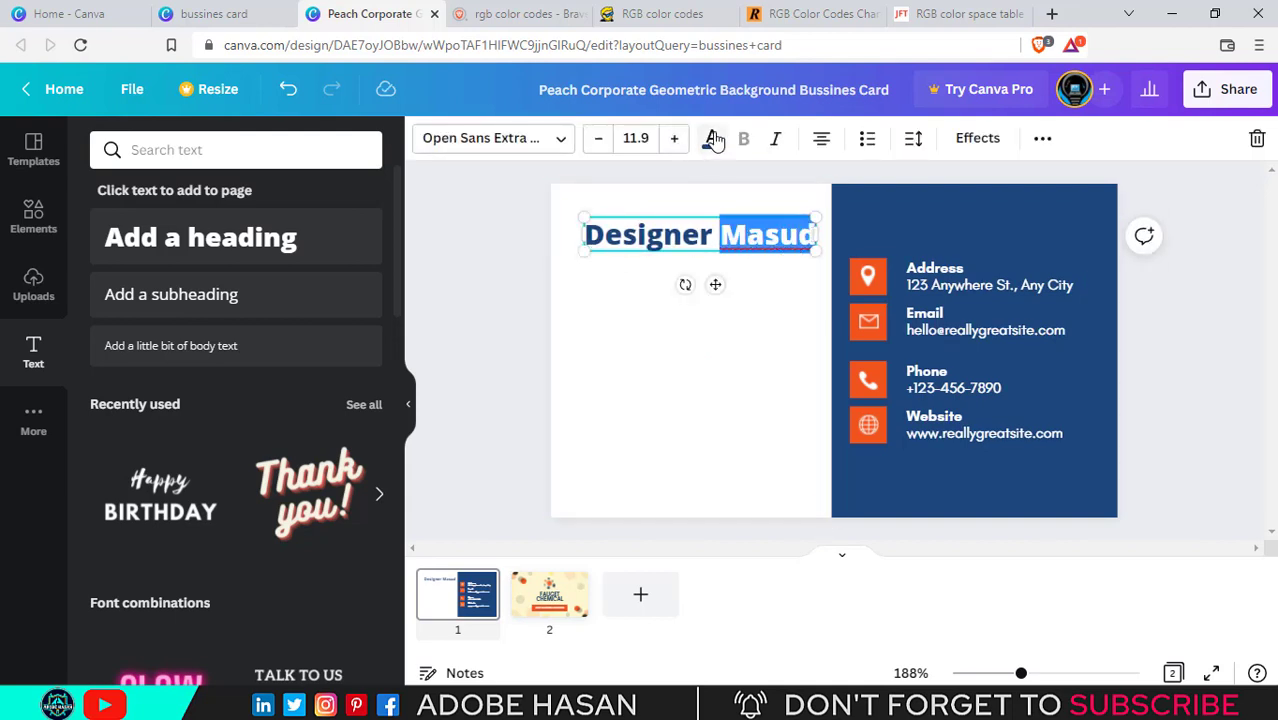
# Color the cardholder's name in the heading with the document's orange
pyautogui.click(712, 139)
pyautogui.click(109, 287)
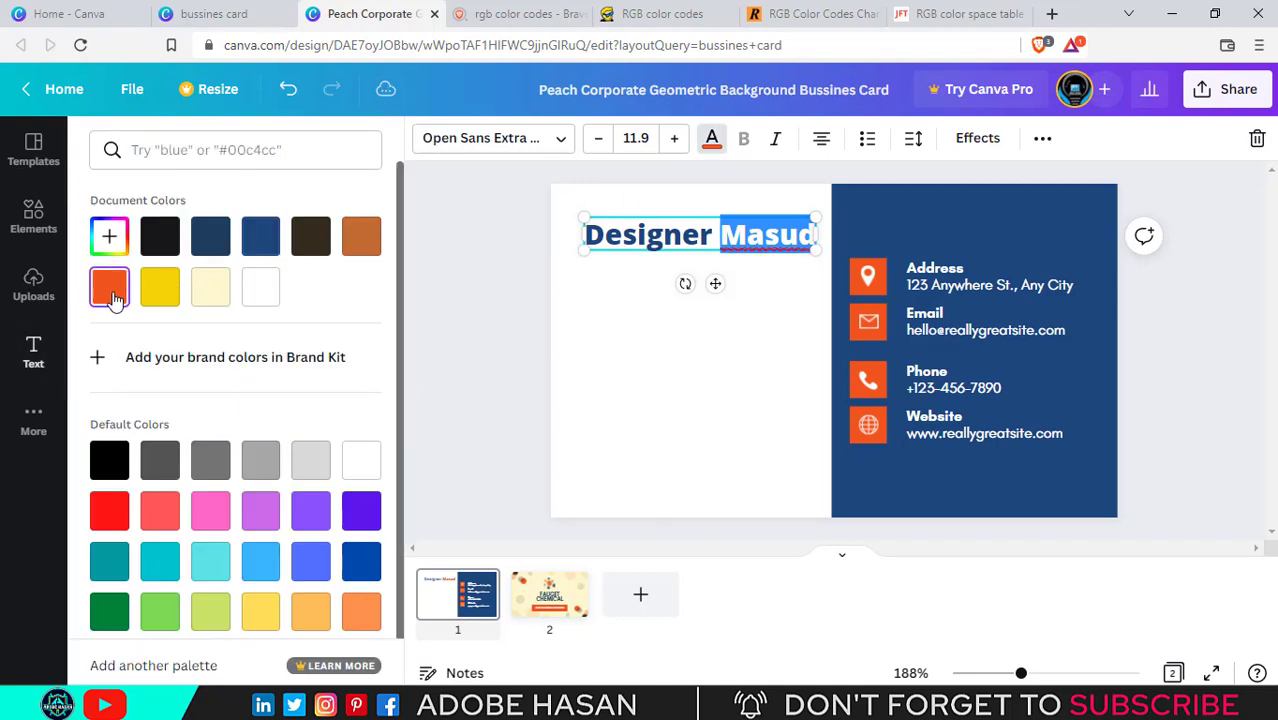
pyautogui.click(594, 364)
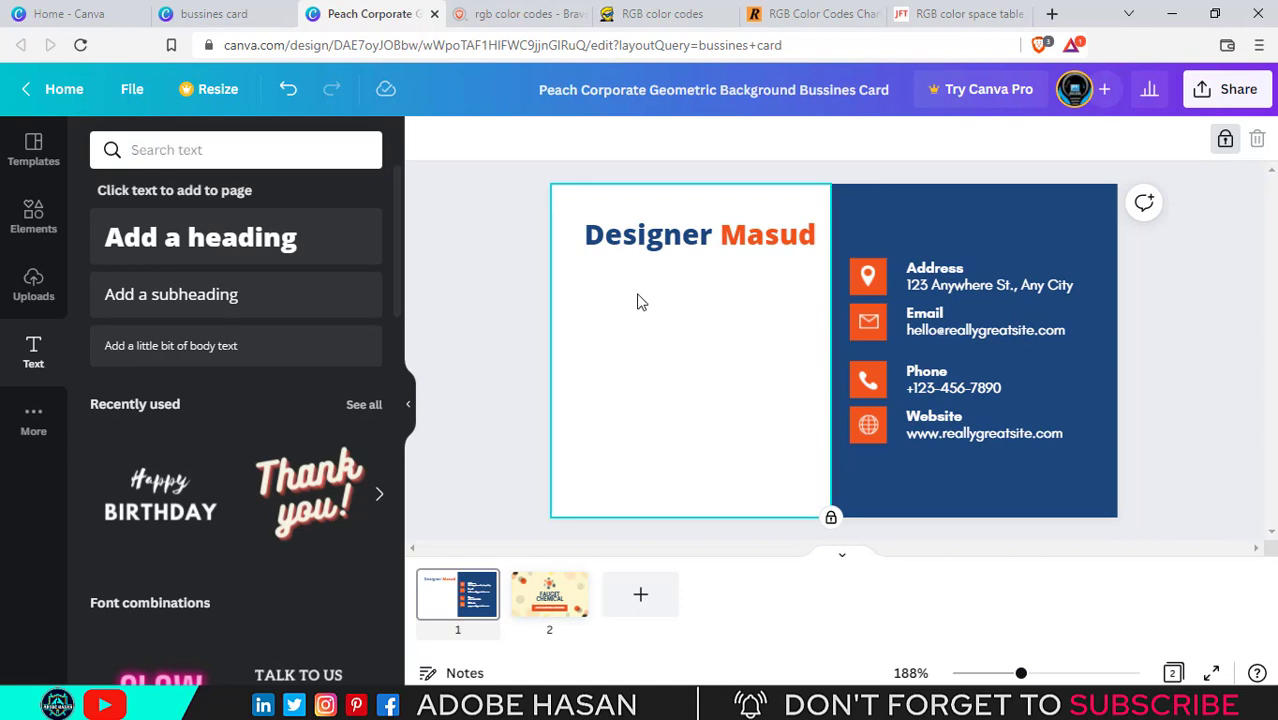
pyautogui.click(650, 245)
pyautogui.click(628, 447)
# Add a square below the heading and reshape it into a thin horizontal bar spanning the white half of the card
pyautogui.click(33, 232)
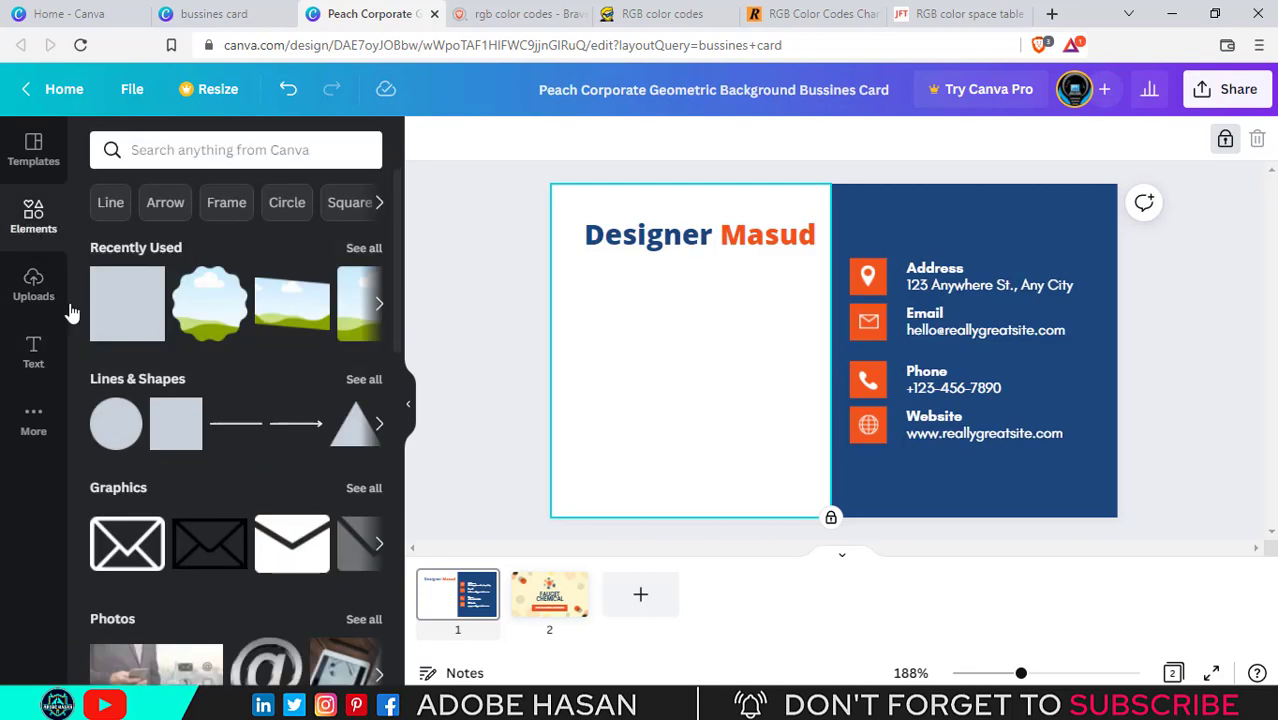
pyautogui.click(141, 322)
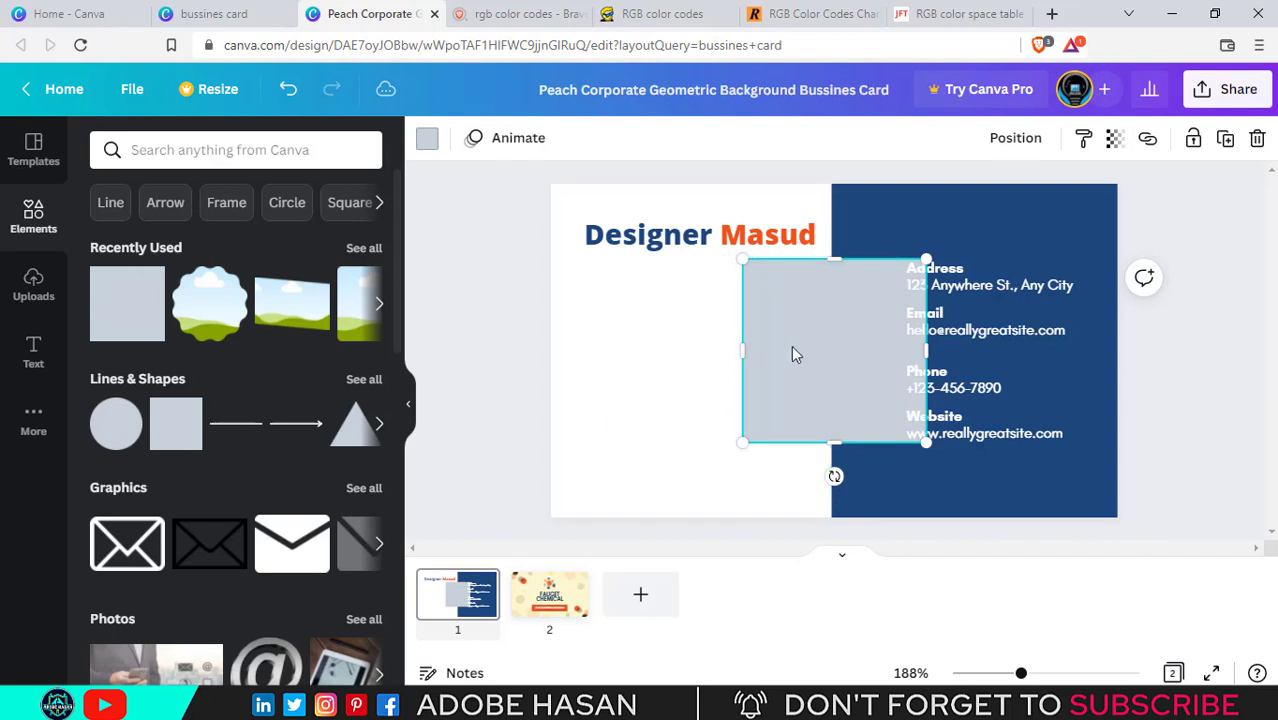
pyautogui.moveTo(793, 354); pyautogui.dragTo(698, 371)
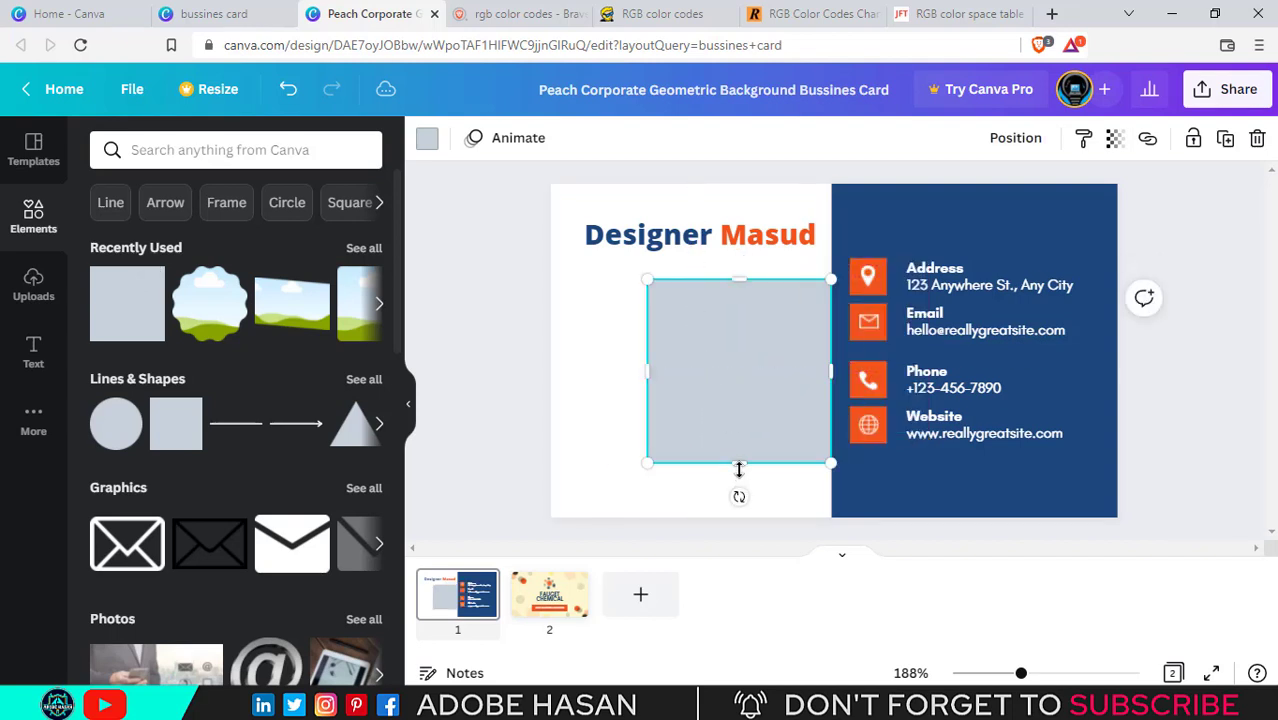
pyautogui.moveTo(738, 463); pyautogui.dragTo(793, 338)
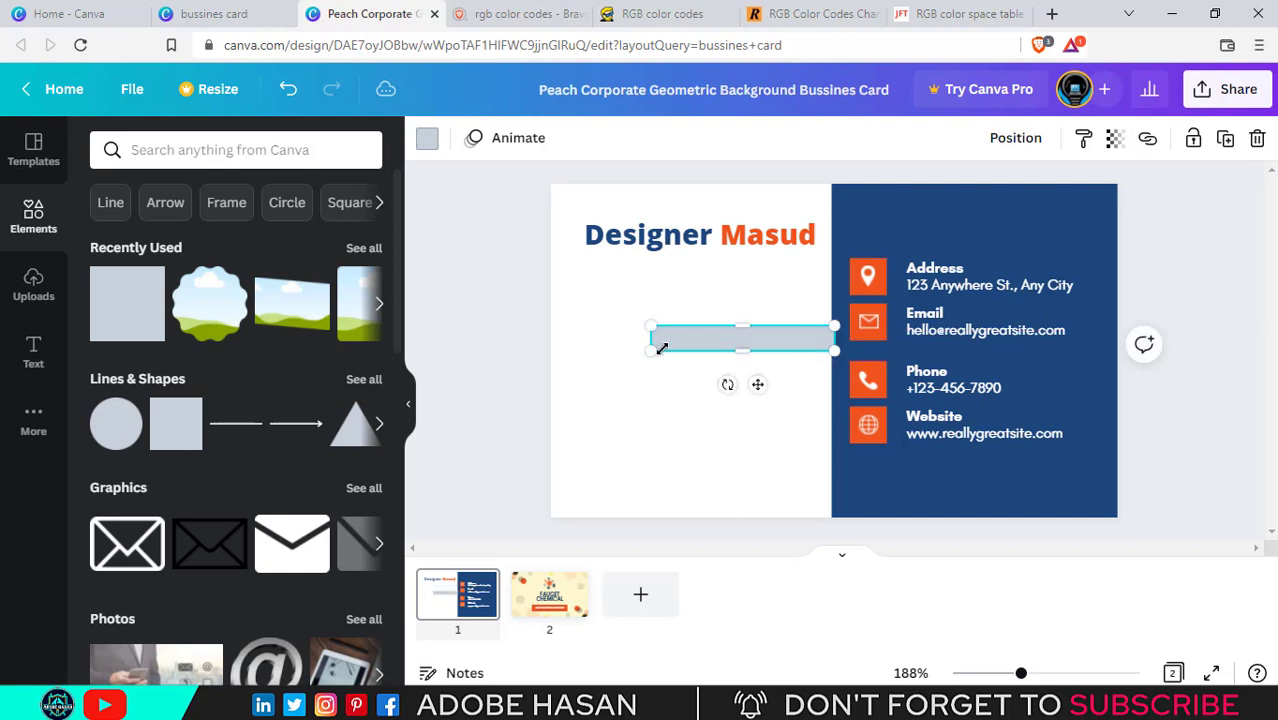
pyautogui.moveTo(655, 340); pyautogui.dragTo(552, 338)
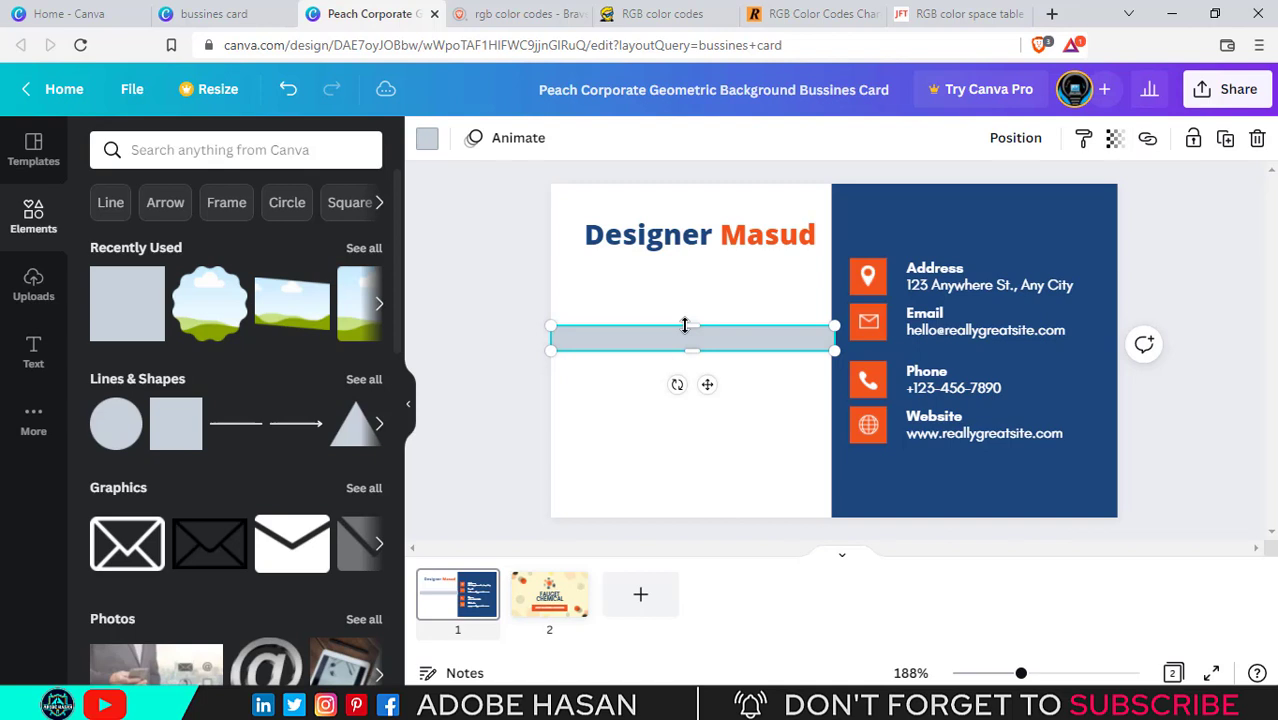
pyautogui.moveTo(685, 325); pyautogui.dragTo(722, 343)
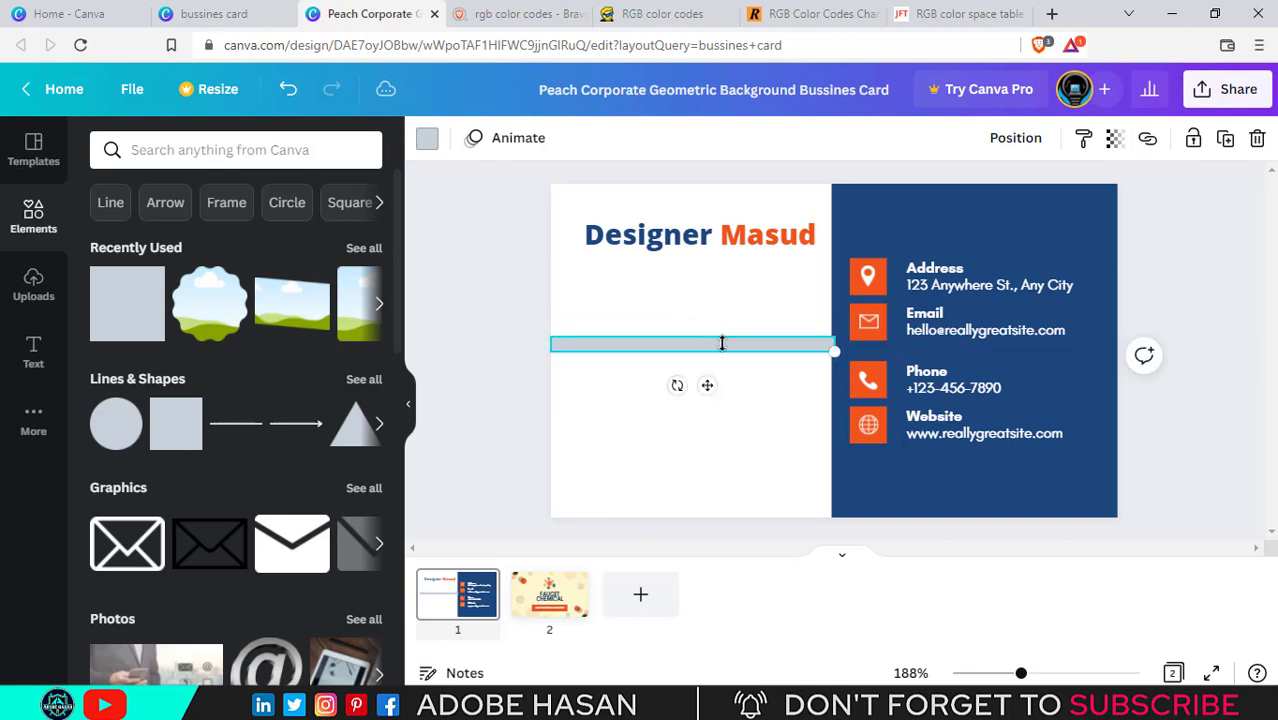
pyautogui.click(767, 434)
# Shift the thin bar slightly so its end lines up with the edge of the blue half
pyautogui.click(785, 342)
pyautogui.moveTo(785, 342)
pyautogui.mouseDown()
pyautogui.moveTo(762, 345)
pyautogui.moveTo(782, 345)
pyautogui.mouseUp()
pyautogui.moveTo(1022, 674); pyautogui.dragTo(1097, 673)
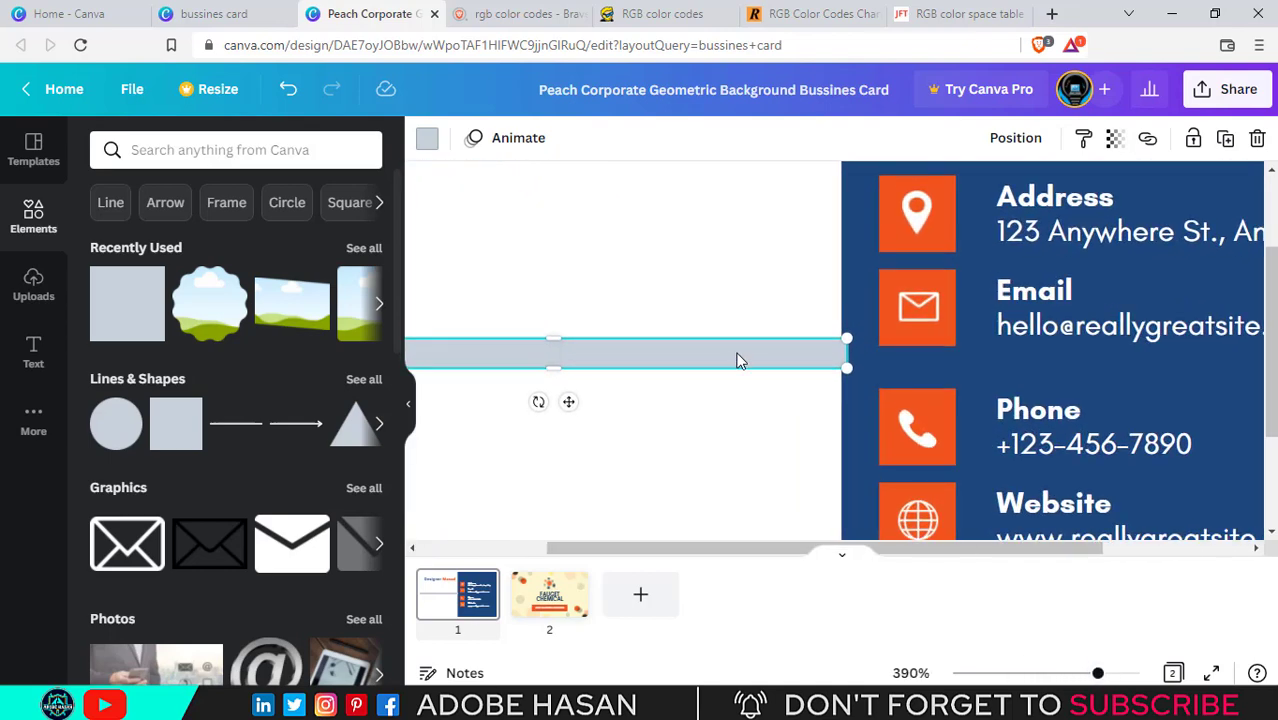
pyautogui.moveTo(738, 359)
pyautogui.mouseDown()
pyautogui.moveTo(708, 351)
pyautogui.moveTo(731, 365)
pyautogui.mouseUp()
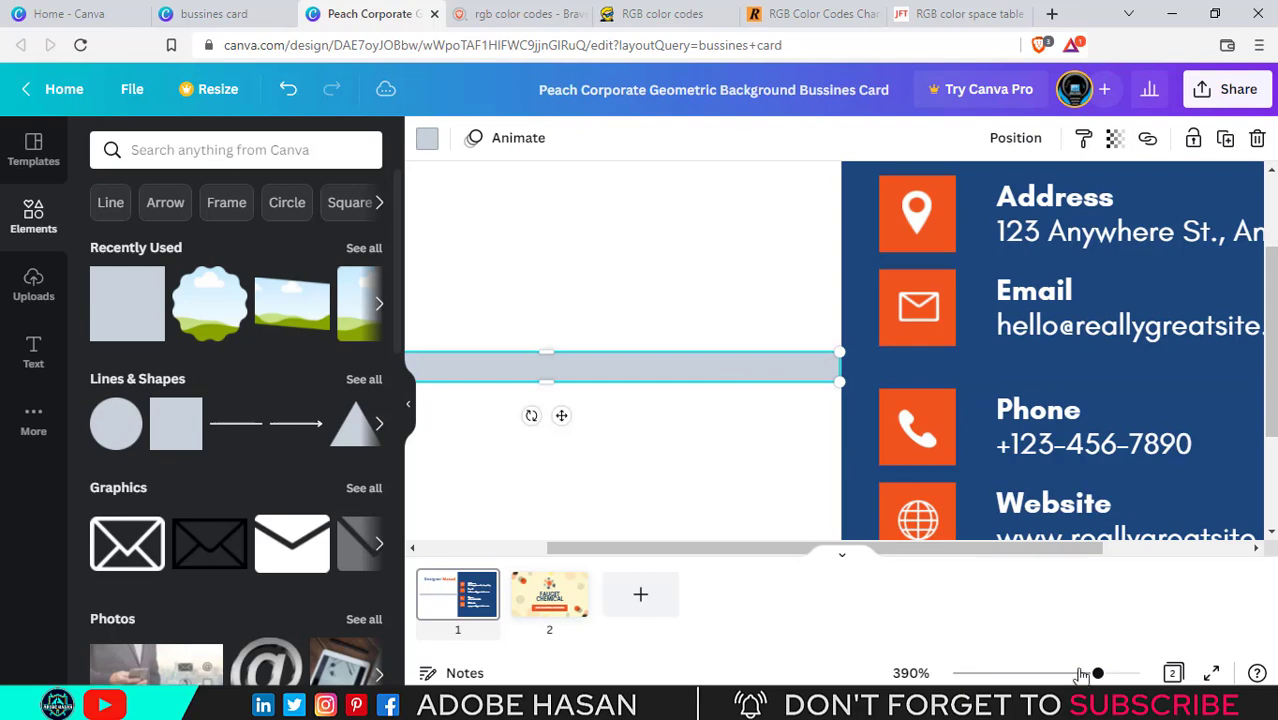
pyautogui.moveTo(1097, 673); pyautogui.dragTo(1018, 673)
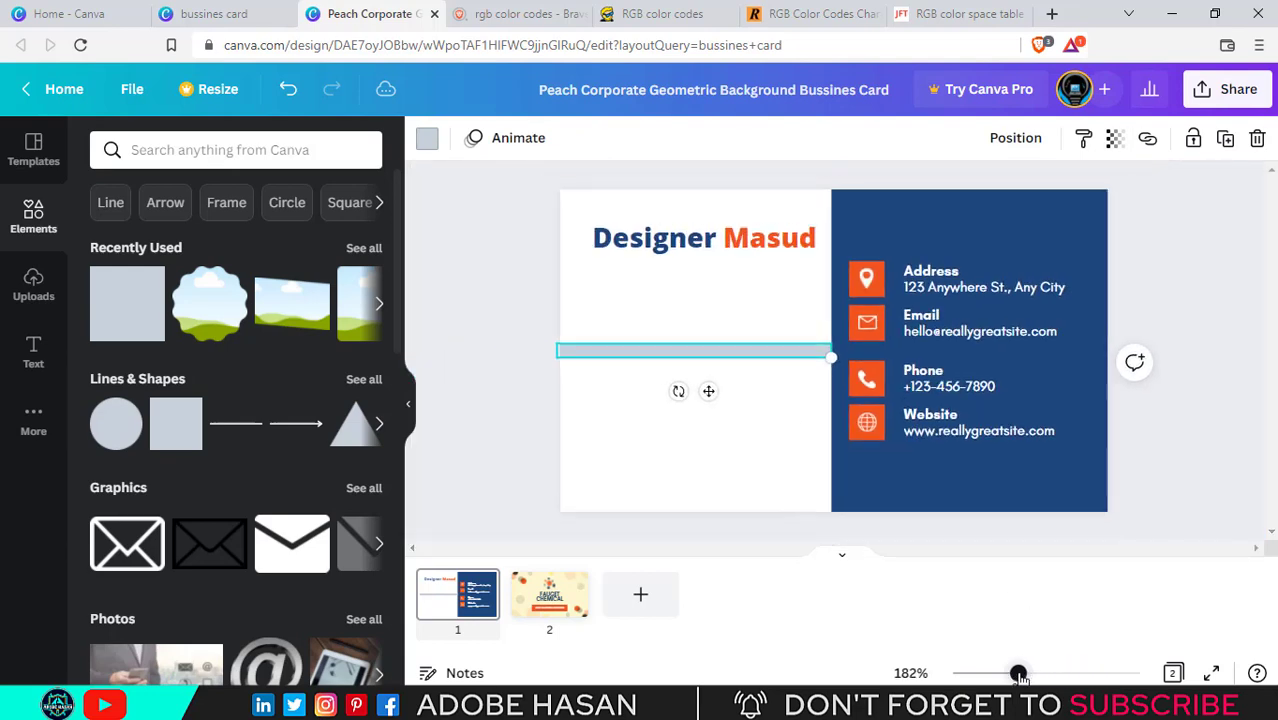
# Recolor the thin bar to the light grey #D9DCDF
pyautogui.click(650, 441)
pyautogui.click(633, 348)
pyautogui.click(427, 142)
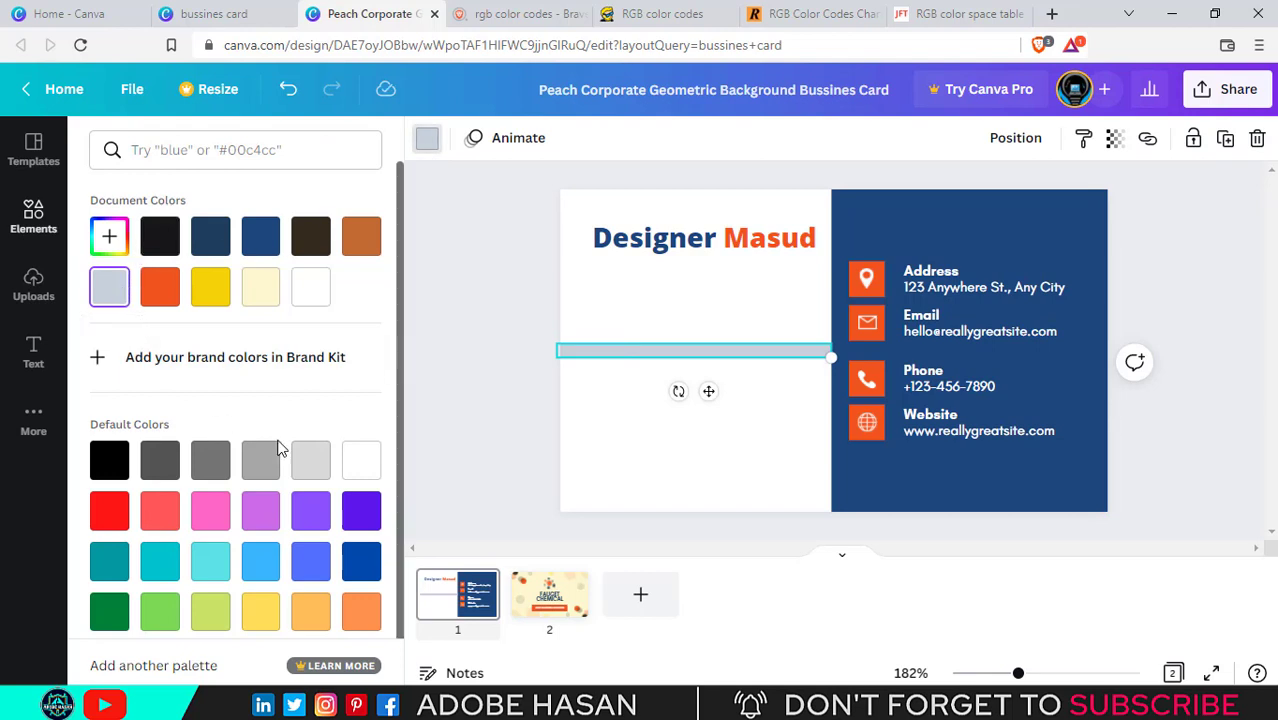
pyautogui.click(111, 239)
pyautogui.moveTo(120, 297); pyautogui.dragTo(111, 291)
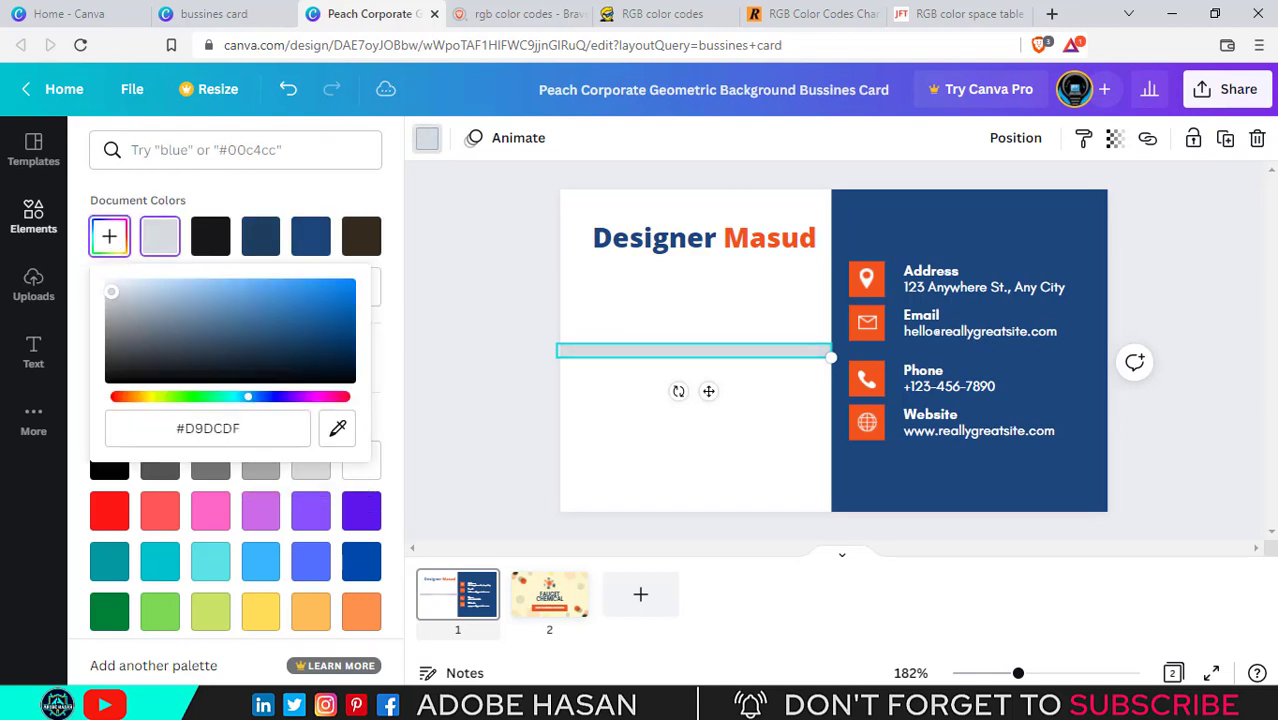
pyautogui.click(442, 314)
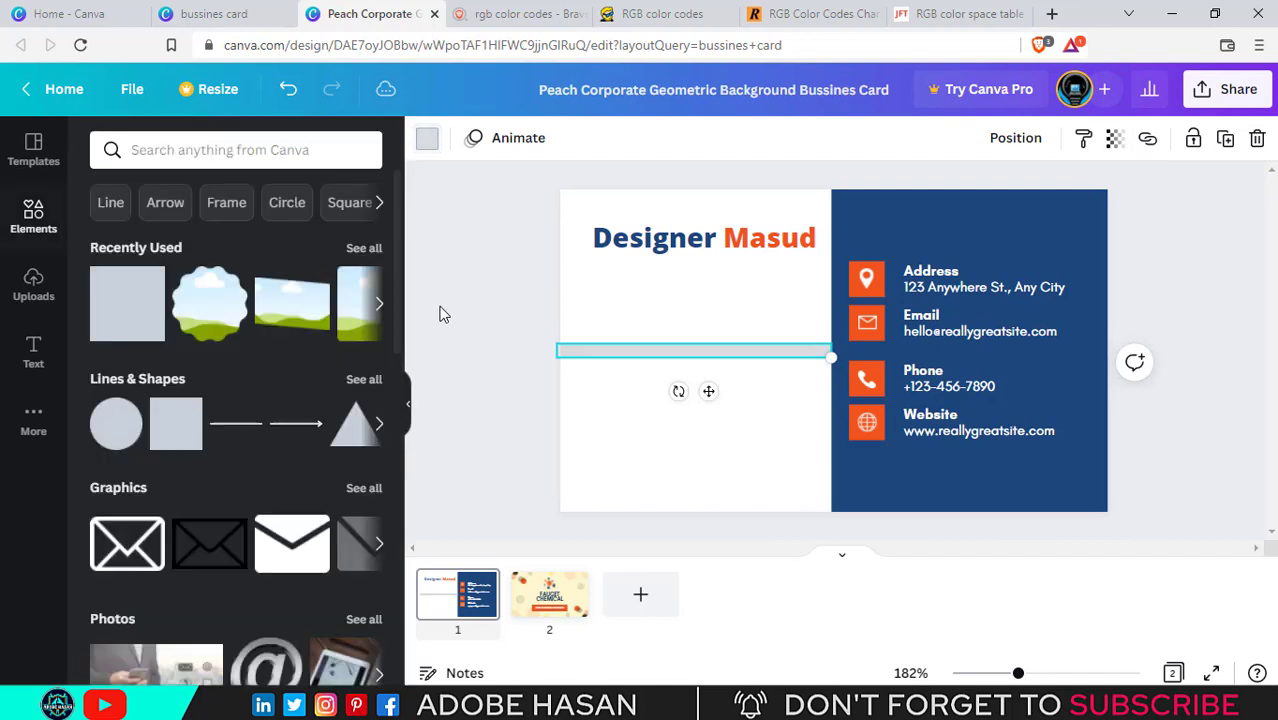
pyautogui.click(622, 433)
pyautogui.click(481, 389)
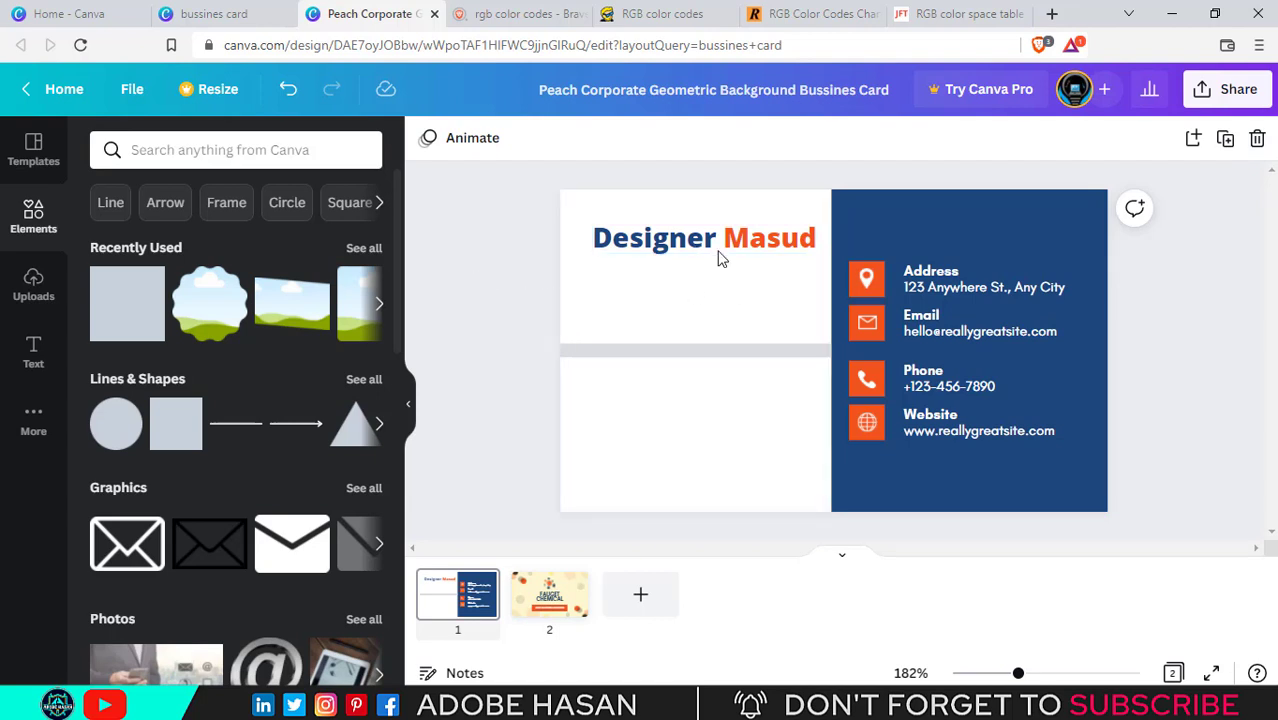
# Add a subheading reading "Professional designer" and place it directly beneath the heading, aligned with its start
pyautogui.click(36, 360)
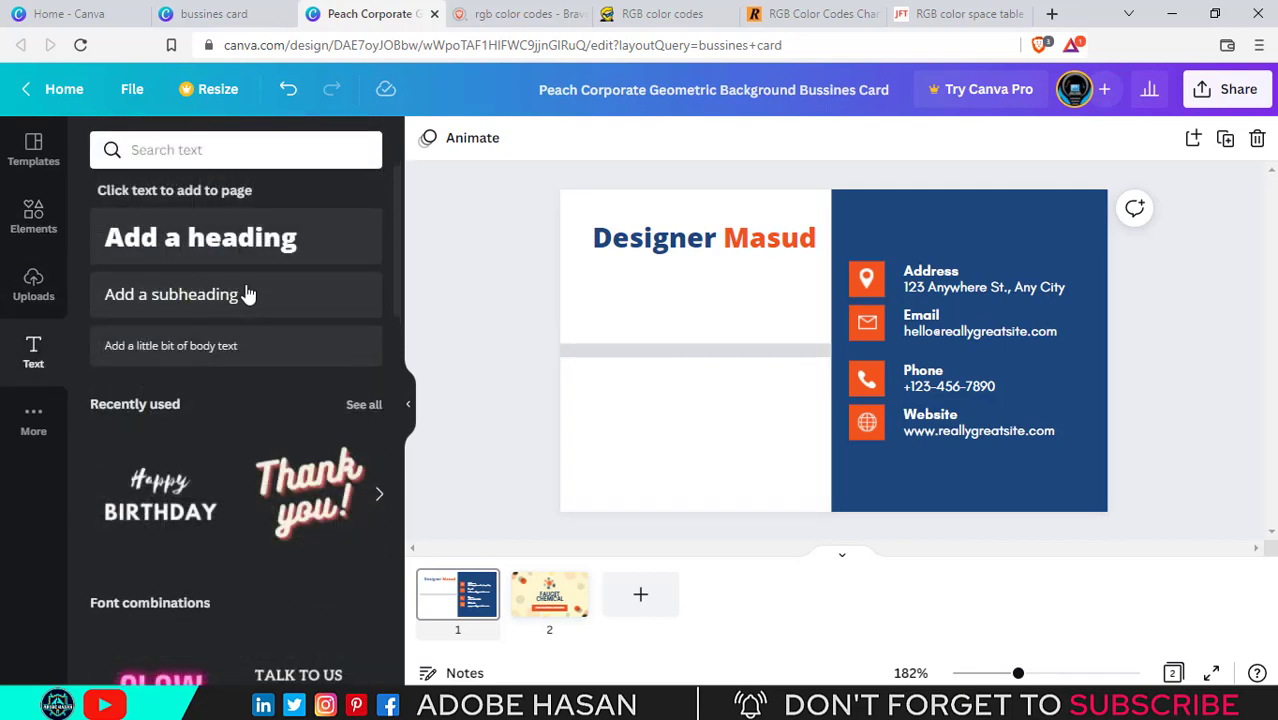
pyautogui.click(205, 305)
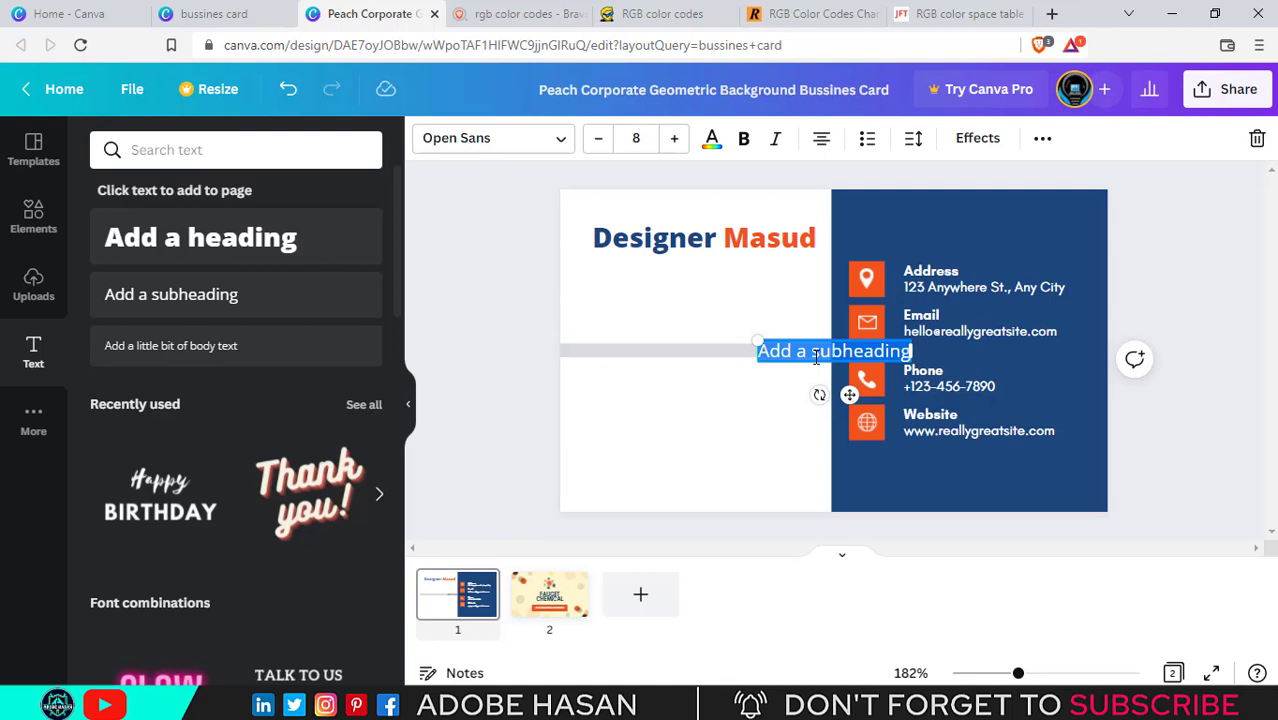
pyautogui.press('BackSpace')
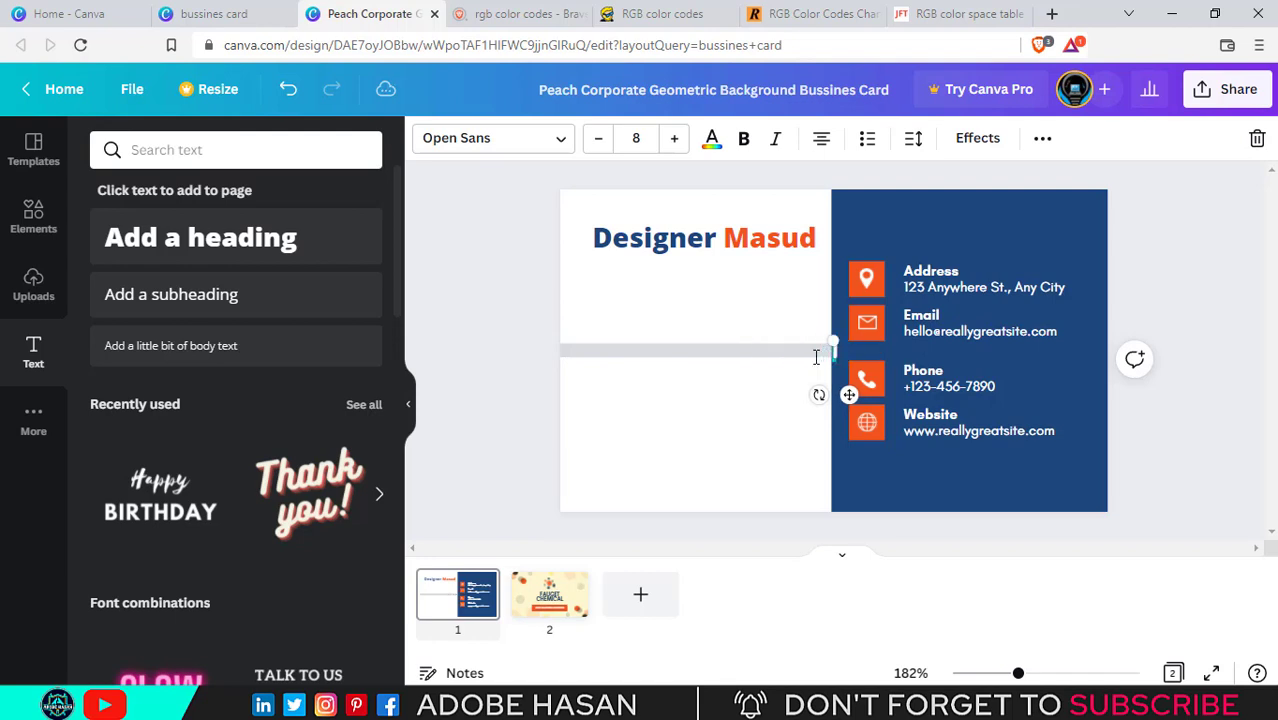
pyautogui.write('Professio')
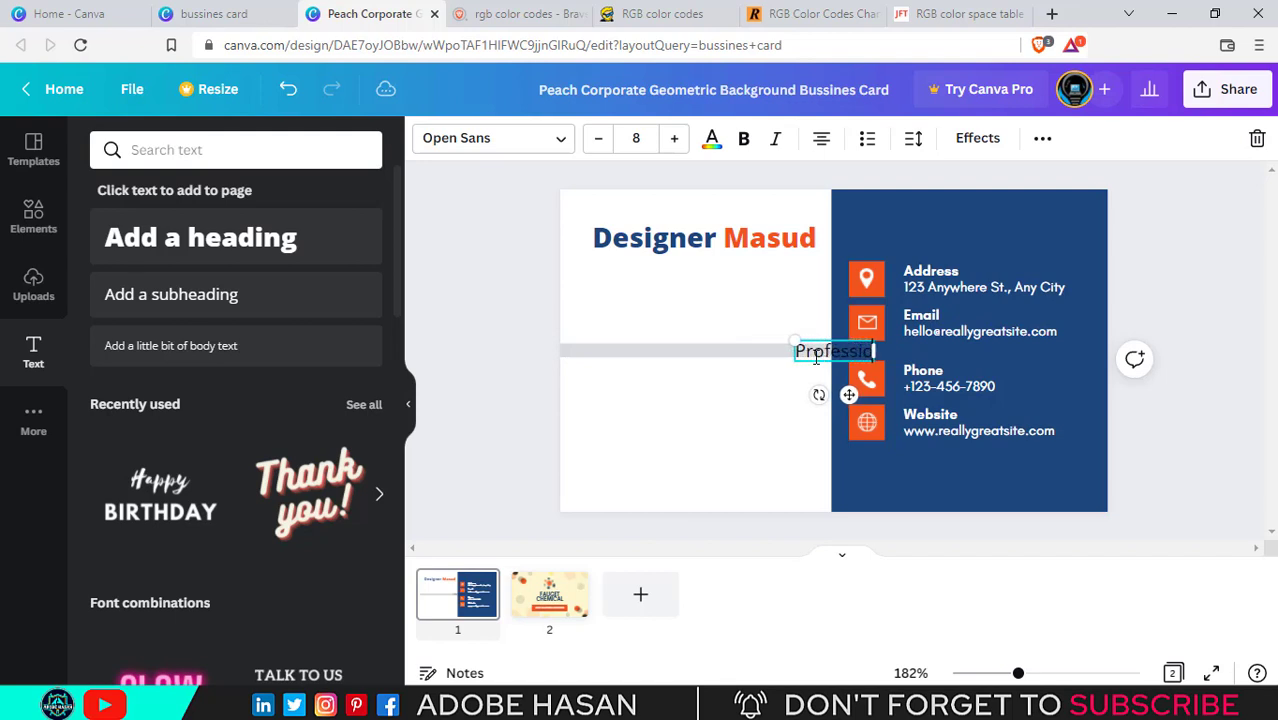
pyautogui.write('nal')
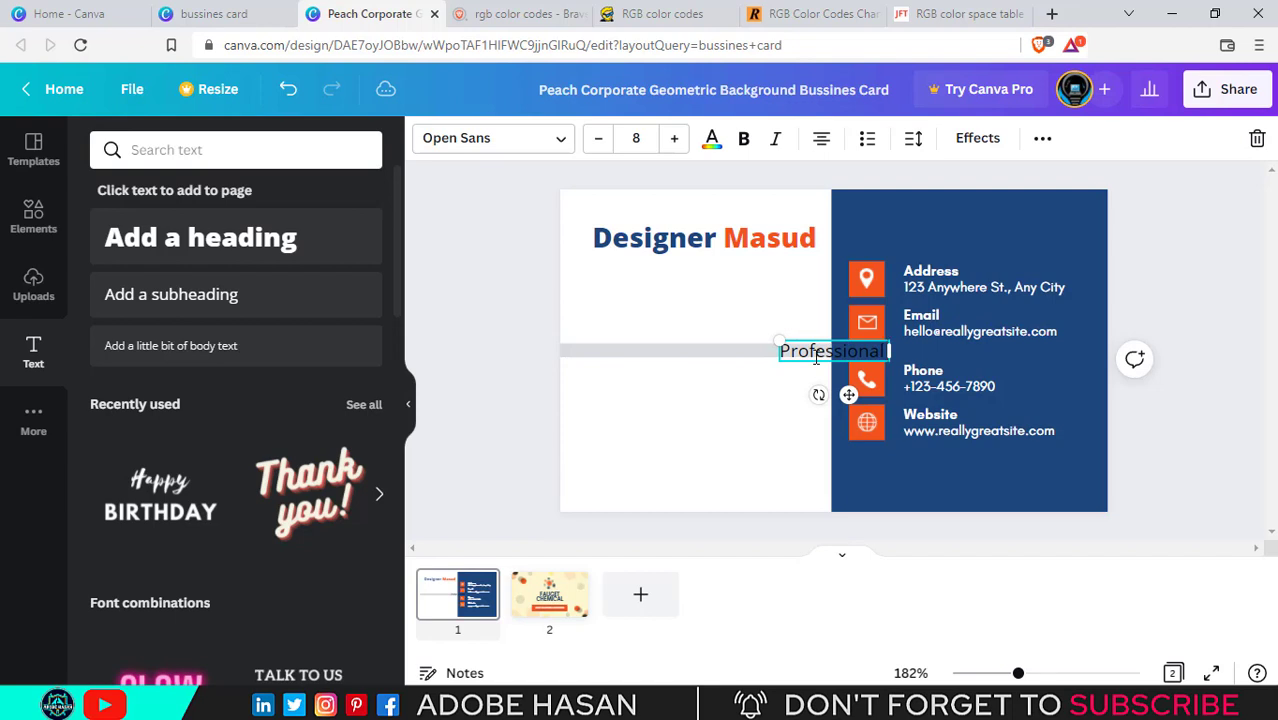
pyautogui.write(' designer')
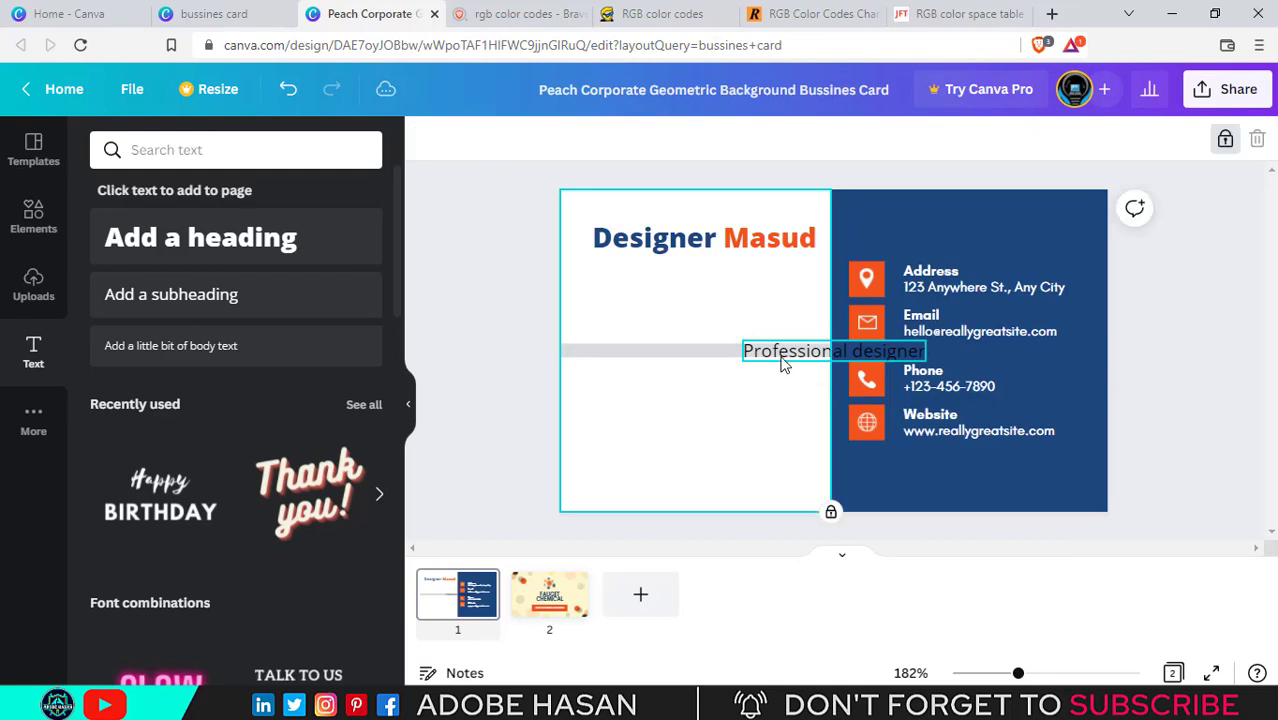
pyautogui.moveTo(782, 358); pyautogui.dragTo(632, 272)
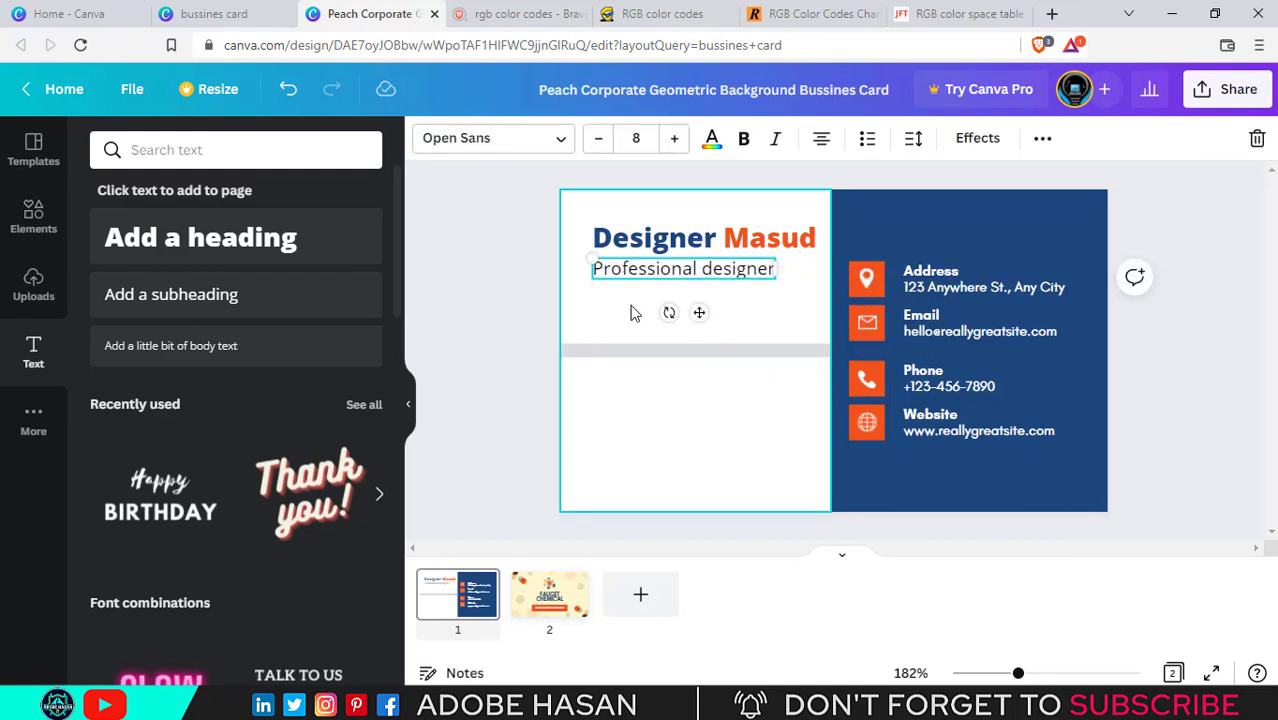
pyautogui.click(670, 421)
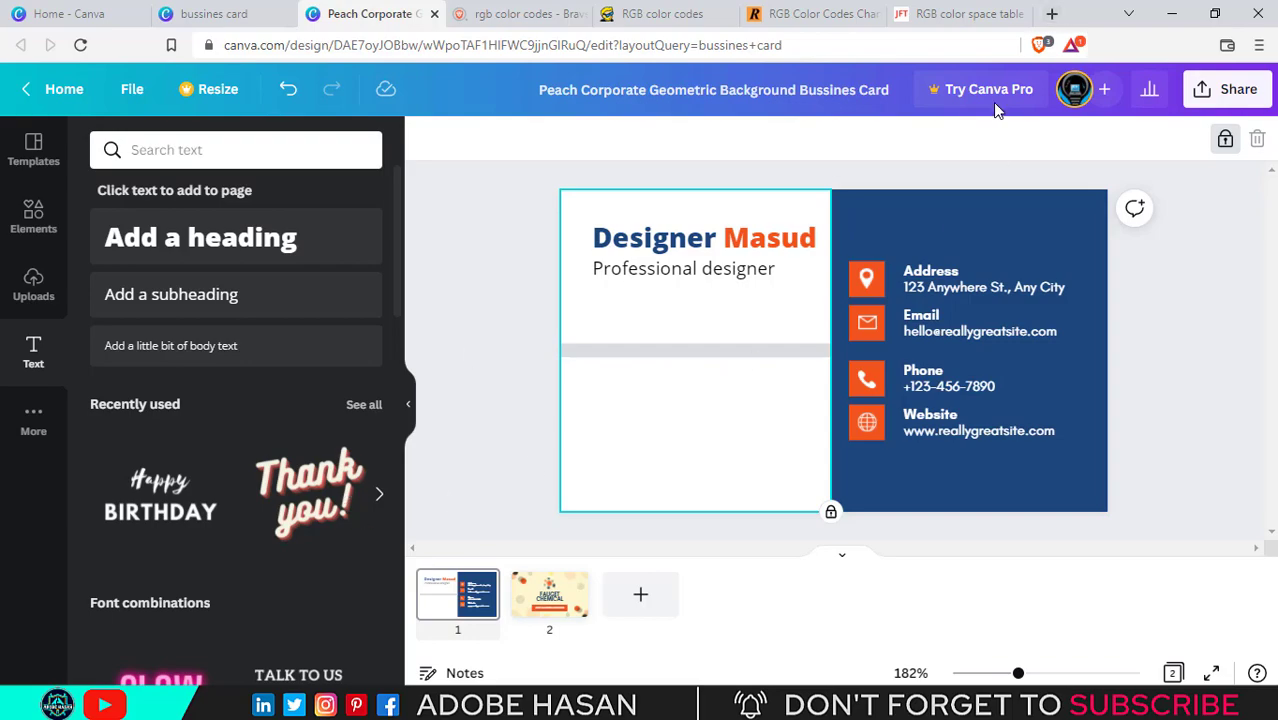
# Search the web for "Qr cord" in a new browser tab
pyautogui.click(1052, 14)
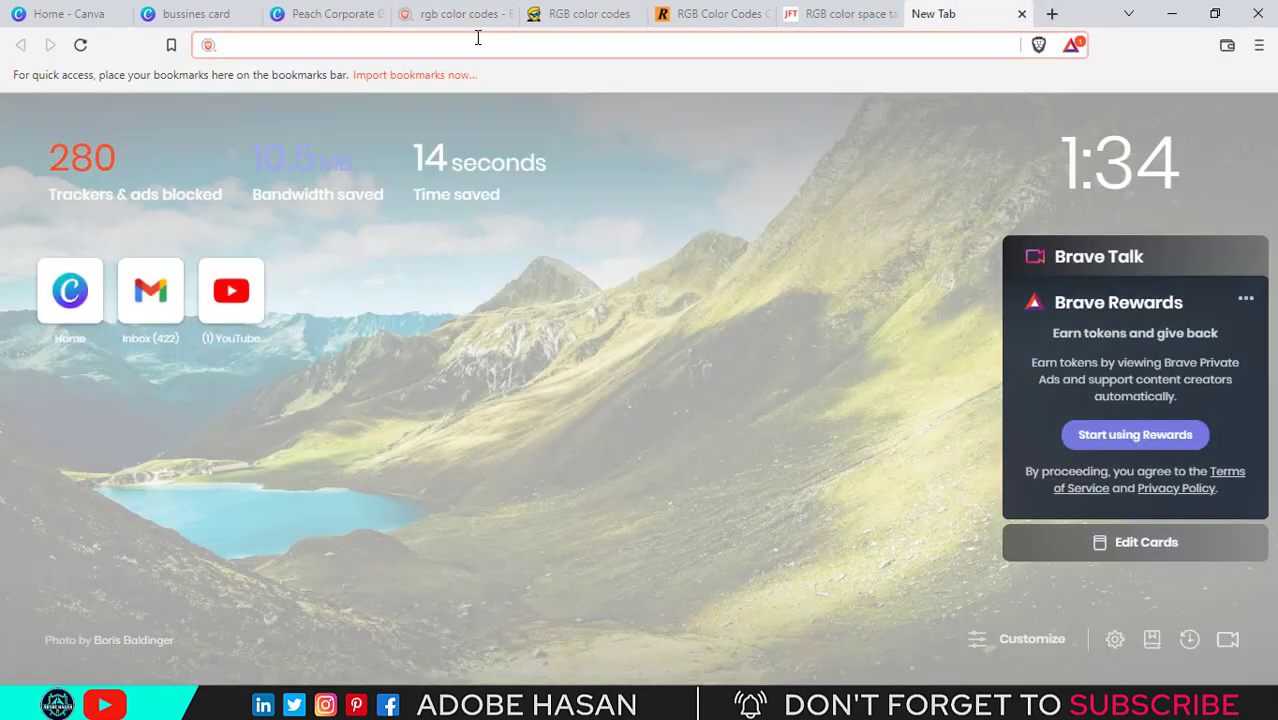
pyautogui.write('Q')
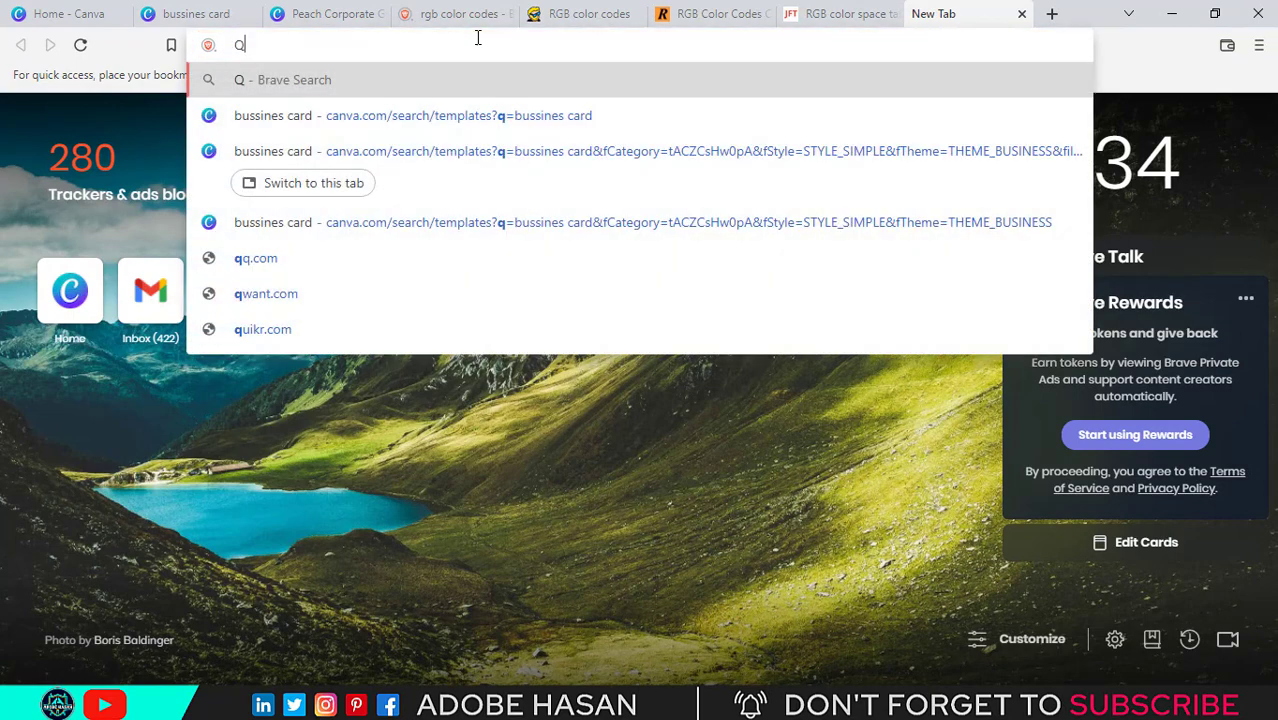
pyautogui.write('r co')
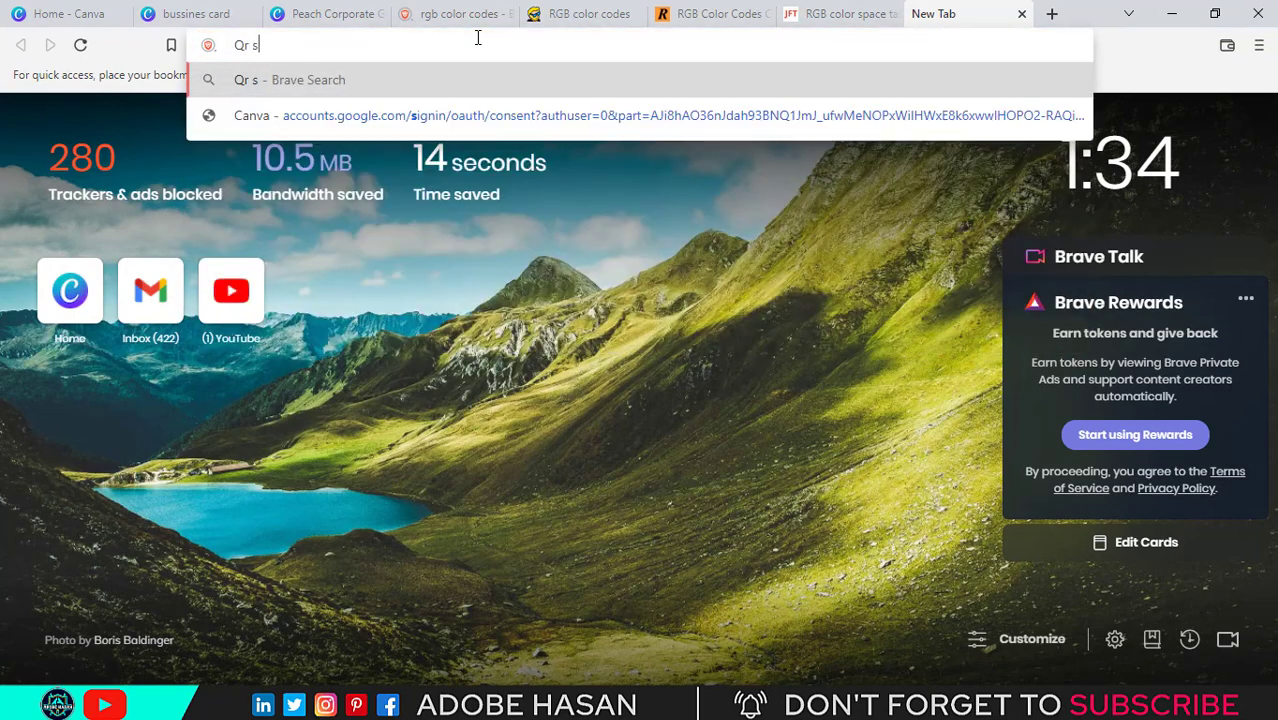
pyautogui.press('BackSpace')
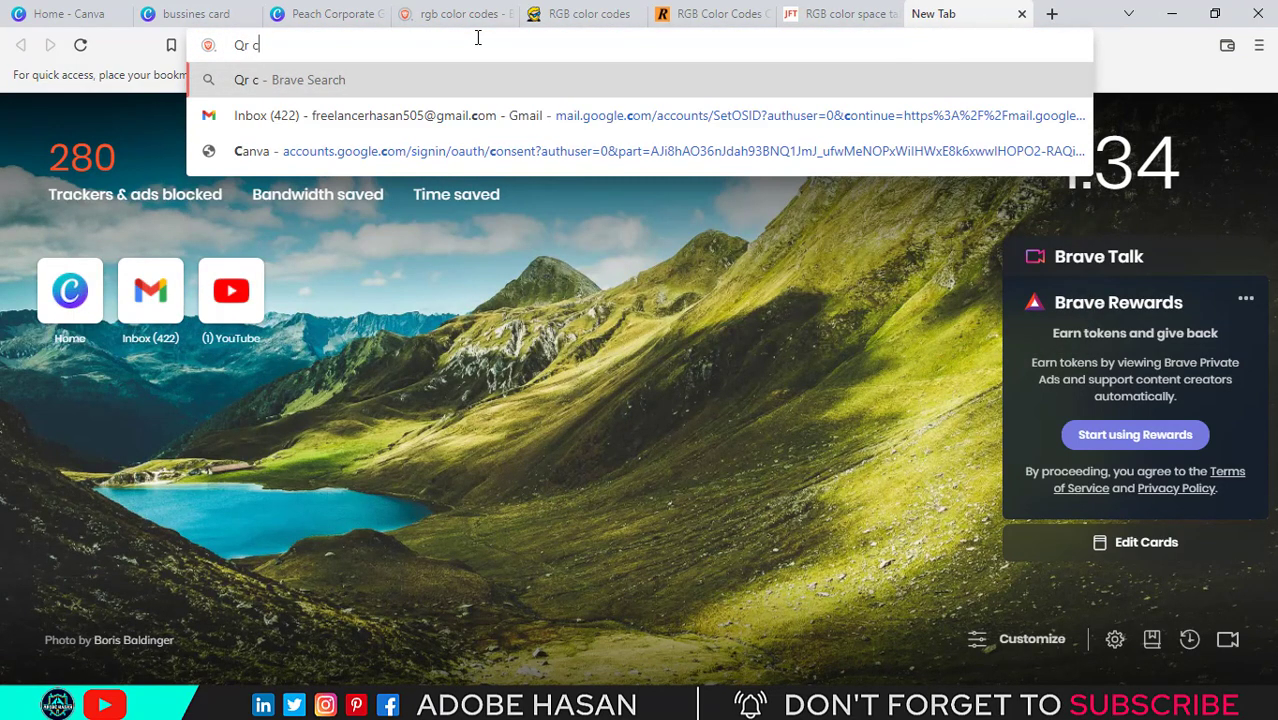
pyautogui.write('ord')
pyautogui.press('Return')
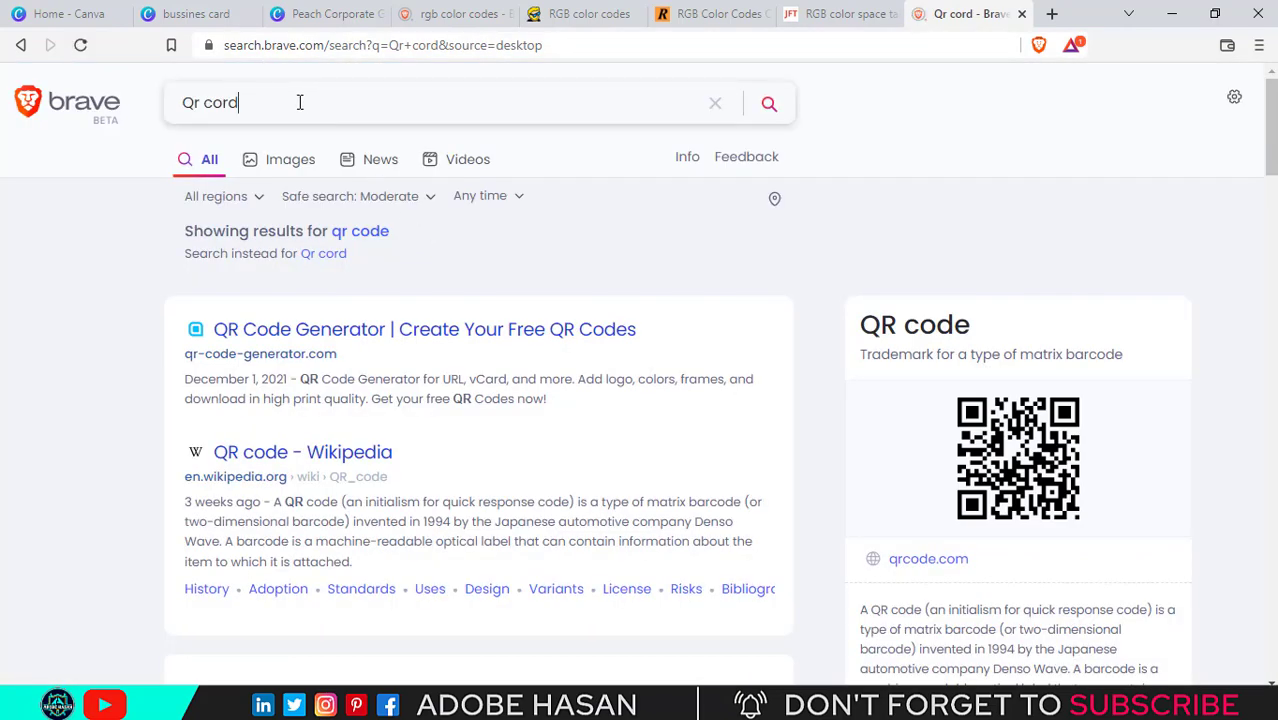
# Refine the web search to "qr code png" and show its image results
pyautogui.click(299, 102)
pyautogui.write('pn')
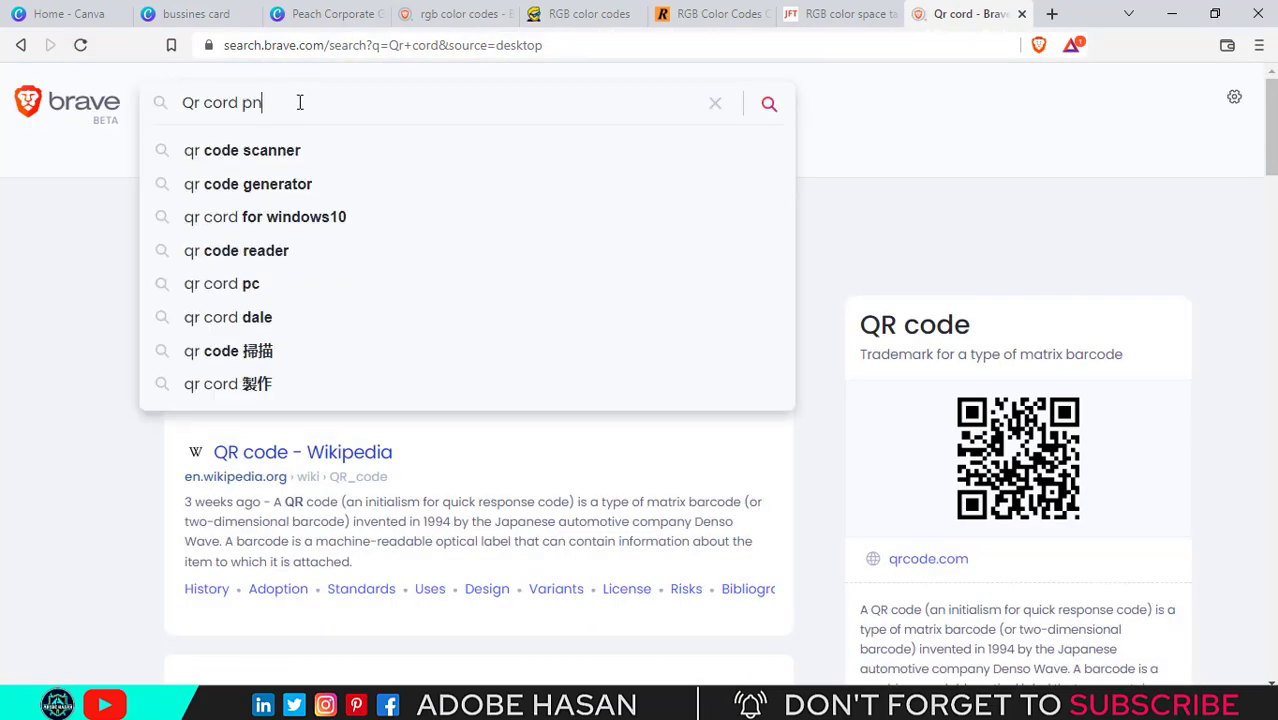
pyautogui.write('g')
pyautogui.press('Return')
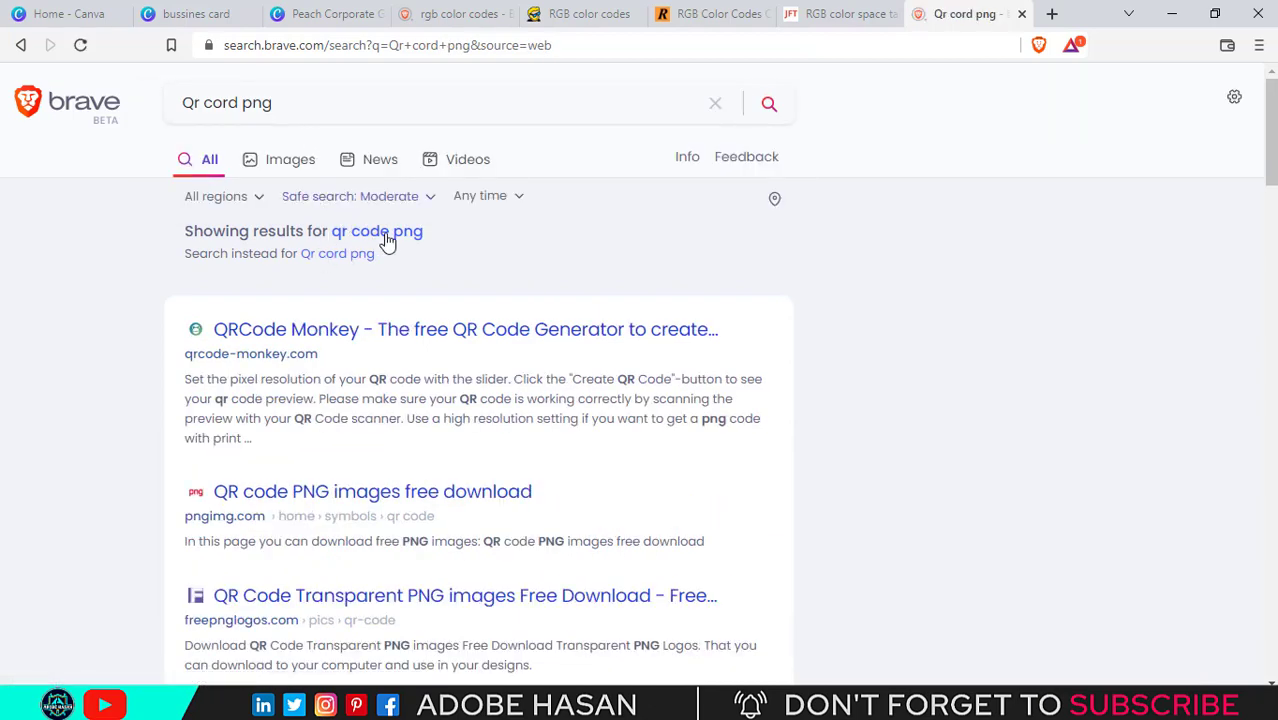
pyautogui.click(388, 234)
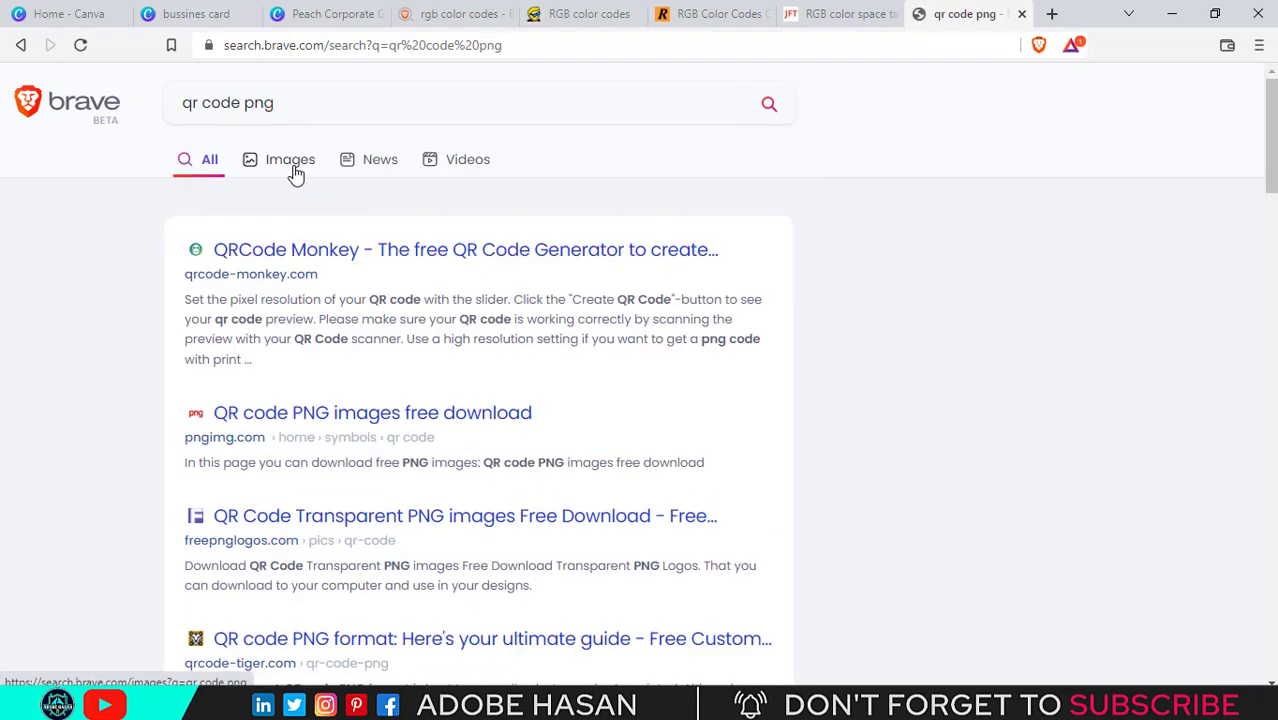
pyautogui.click(293, 161)
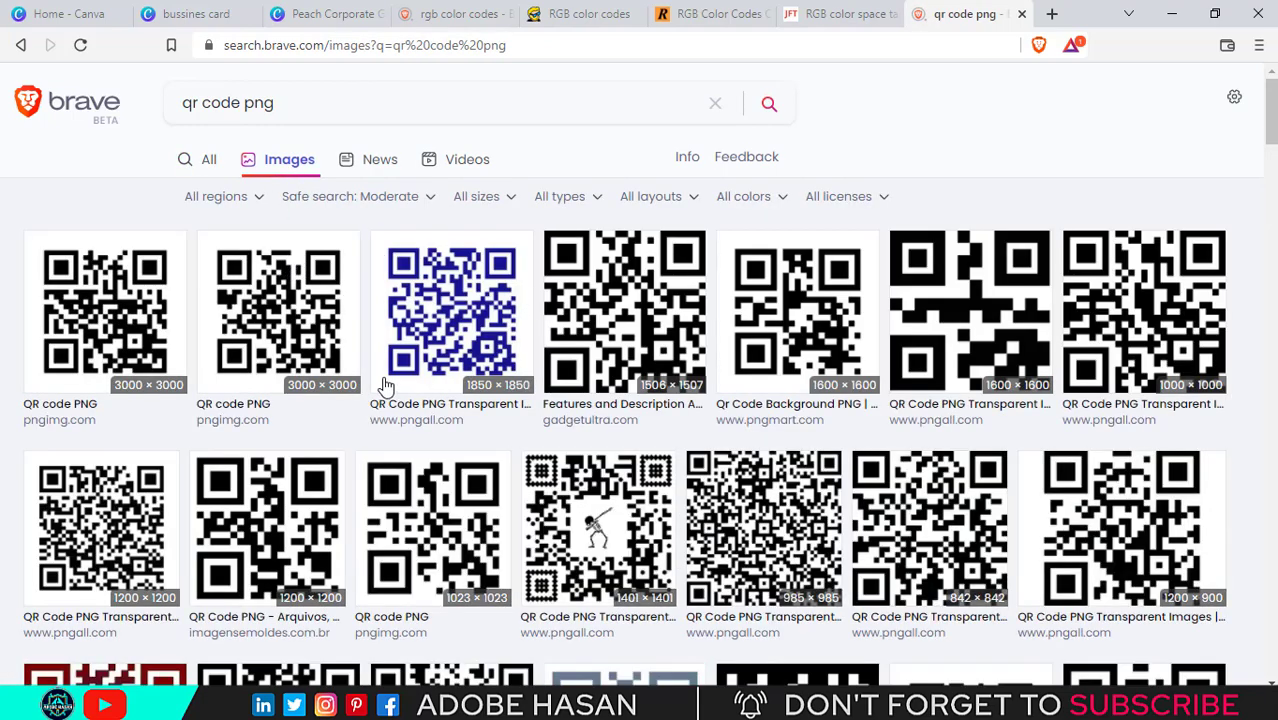
# Preview the gadgetultra.com QR code image, followed by the first 3000 × 3000 QR code PNG from pngimg.com
pyautogui.click(594, 338)
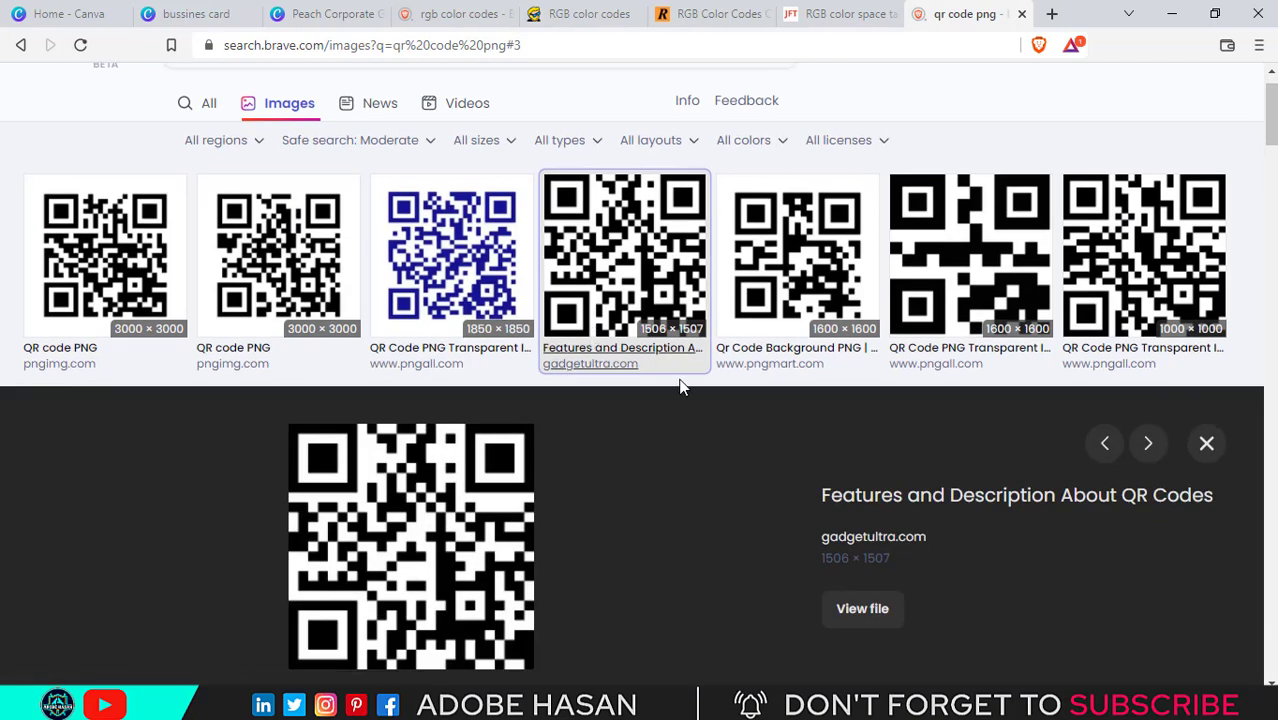
pyautogui.scroll(-2, 679, 386)
pyautogui.scroll(3, 337, 400)
pyautogui.click(70, 345)
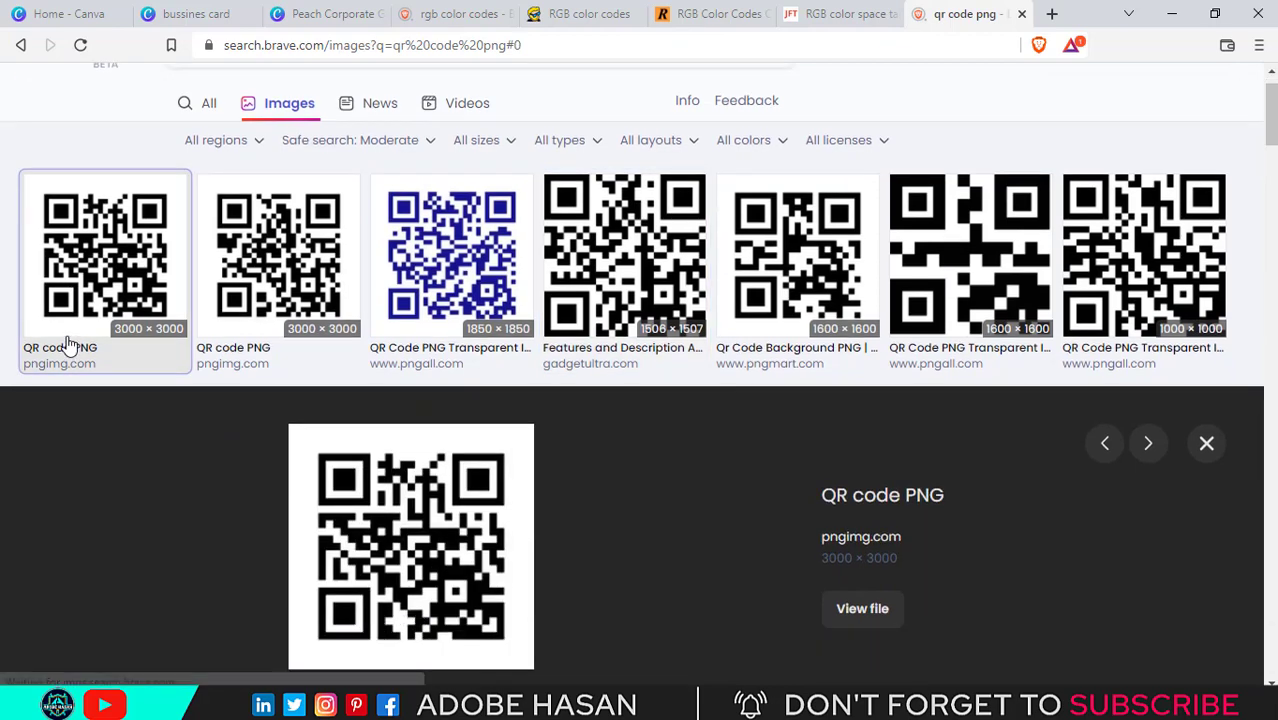
pyautogui.scroll(-3, 260, 366)
pyautogui.scroll(3, 284, 366)
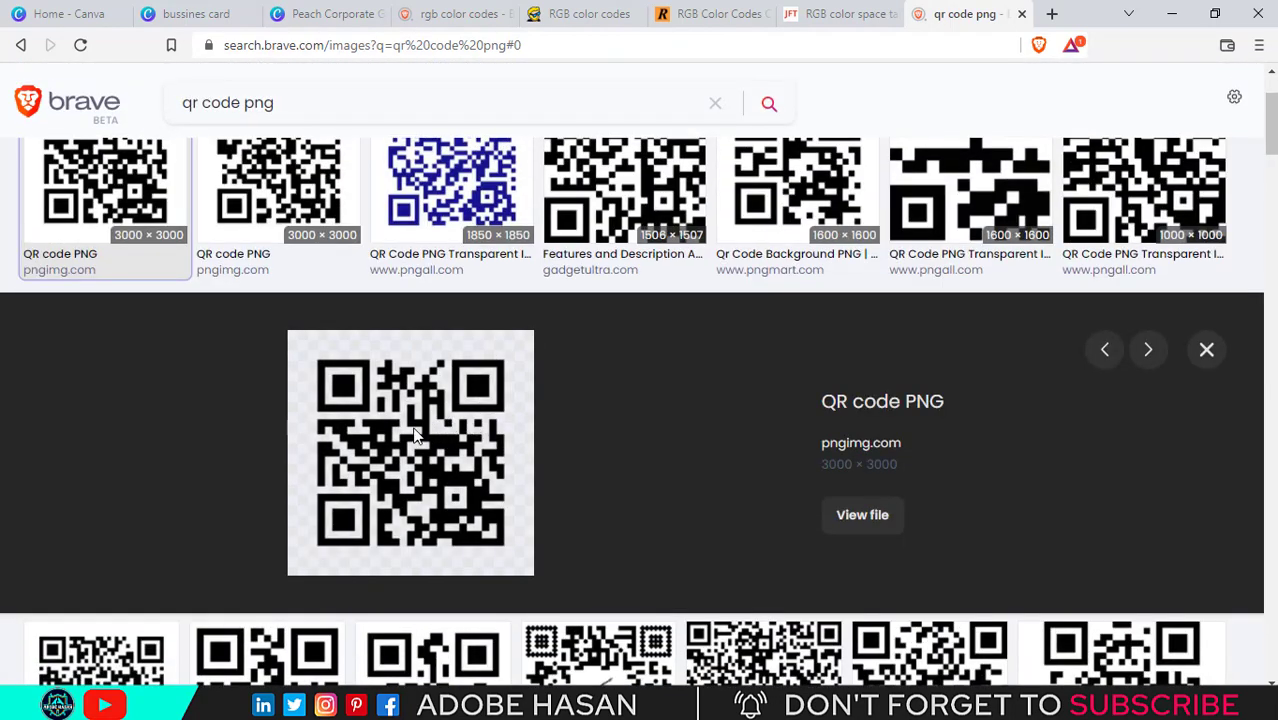
# Save the previewed pngimg.com QR code image to the Downloads folder as qr_code_PNG6.webp
pyautogui.scroll(-1, 420, 440)
pyautogui.scroll(1, 420, 440)
pyautogui.rightClick(434, 452)
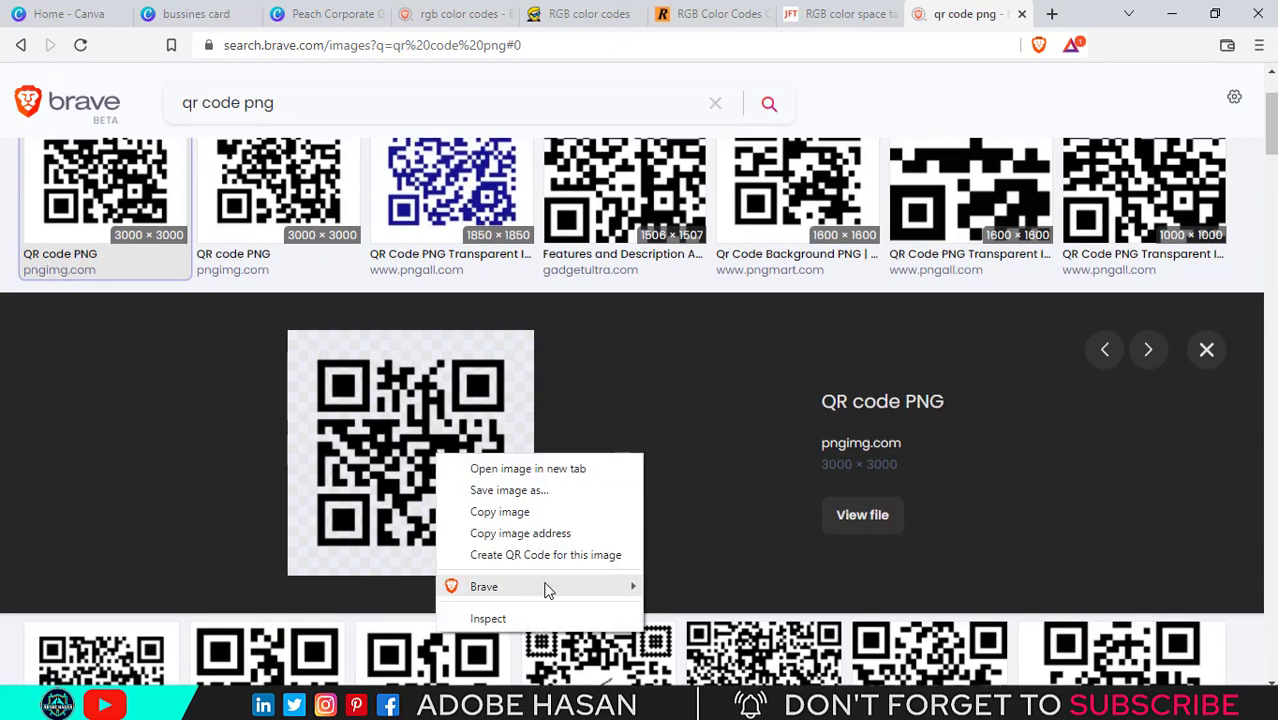
pyautogui.click(515, 510)
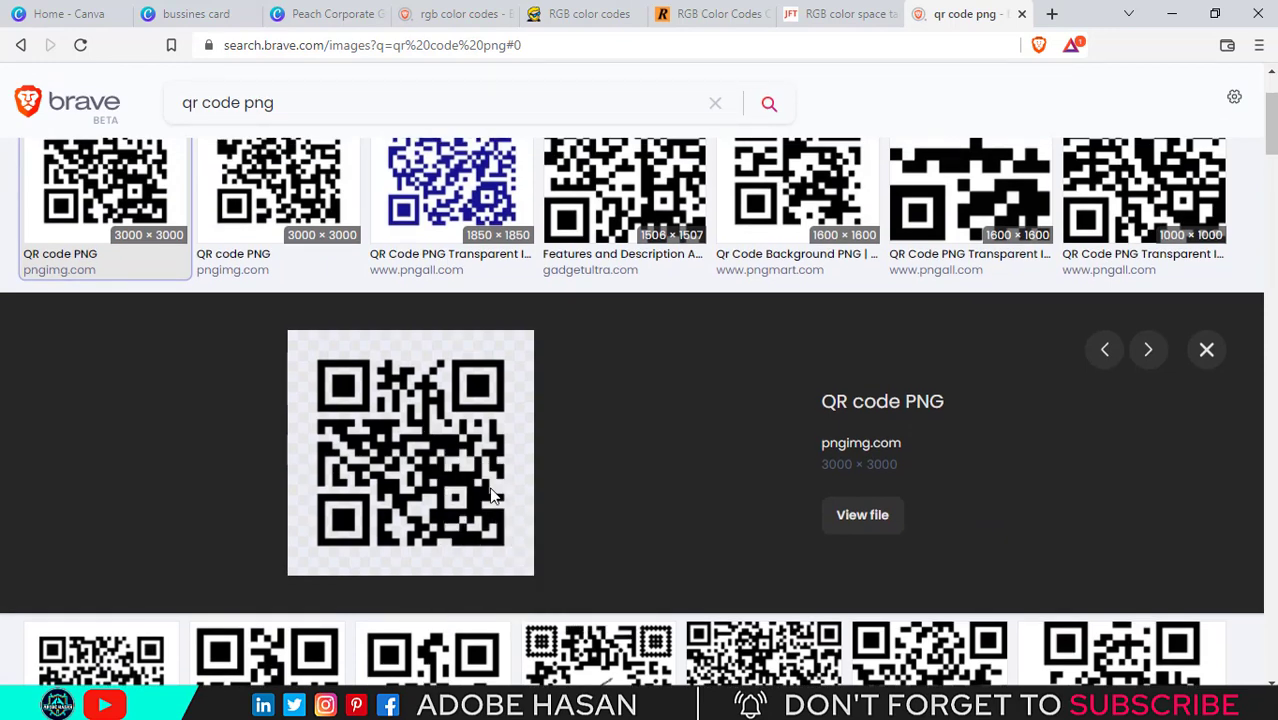
pyautogui.rightClick(490, 495)
pyautogui.click(532, 519)
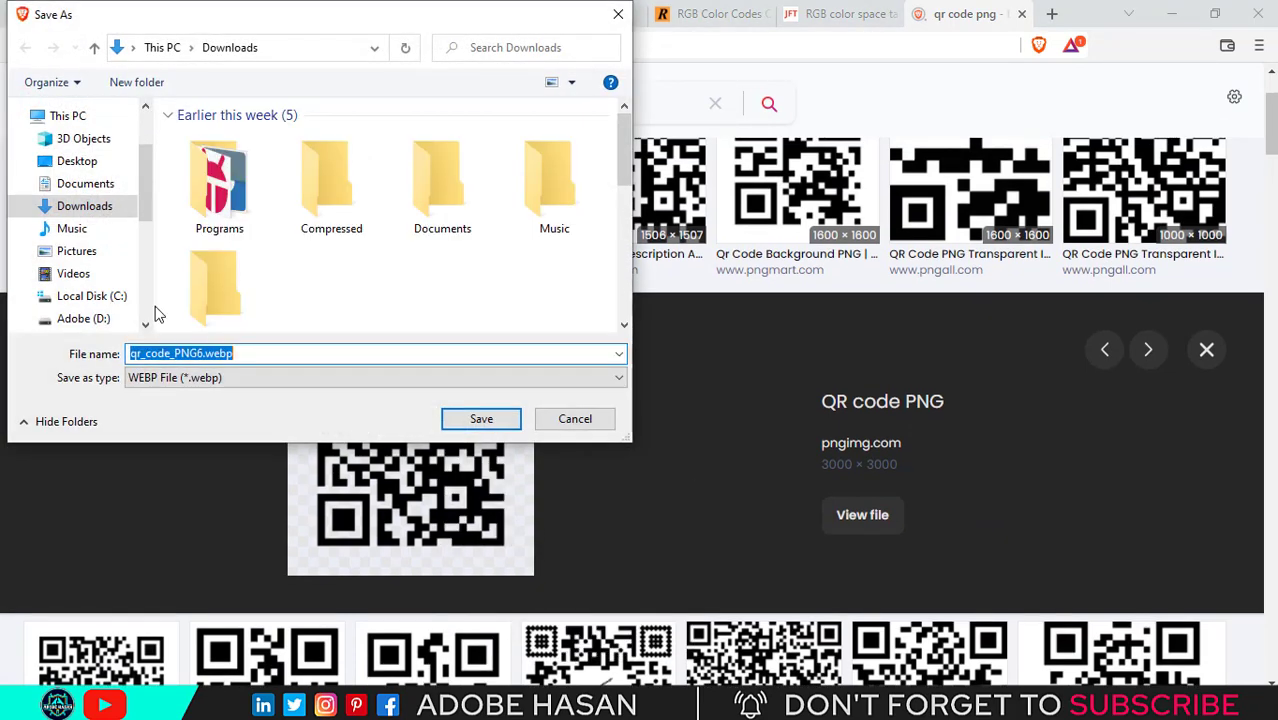
pyautogui.click(479, 421)
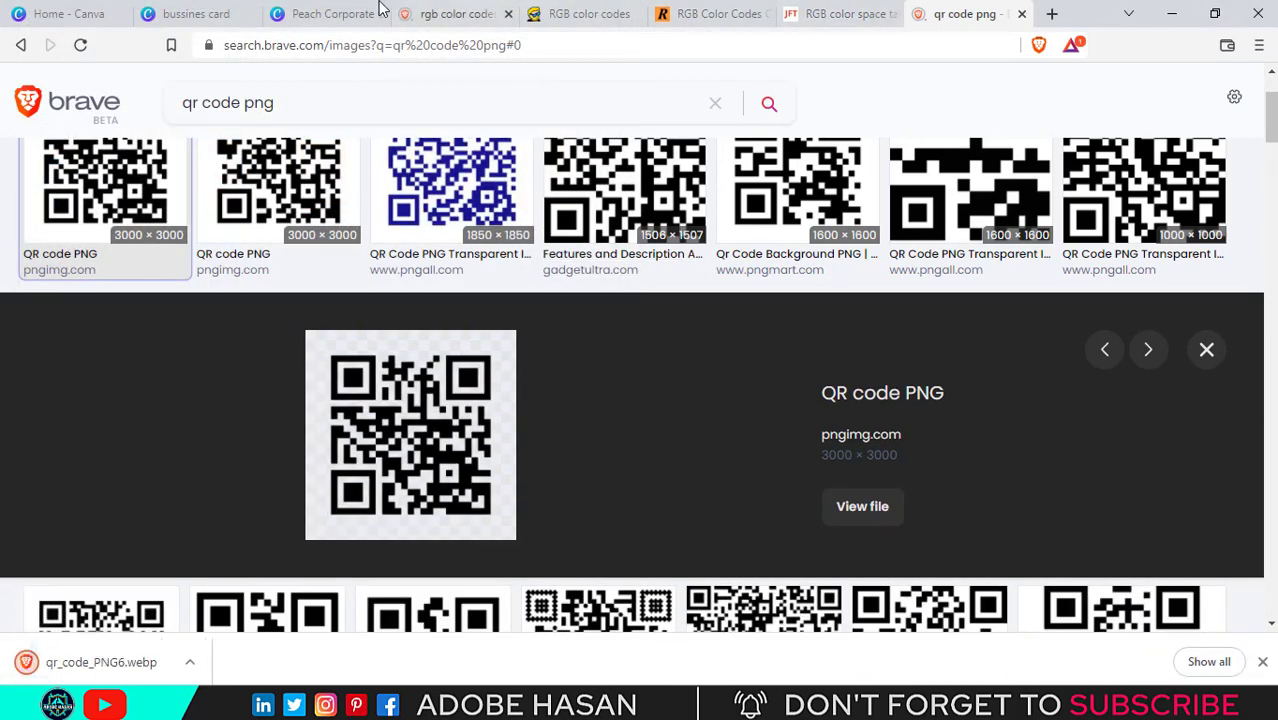
# Return to the Canva business card design and upload qr_code_PNG6.webp from Downloads to the media library
pyautogui.click(378, 13)
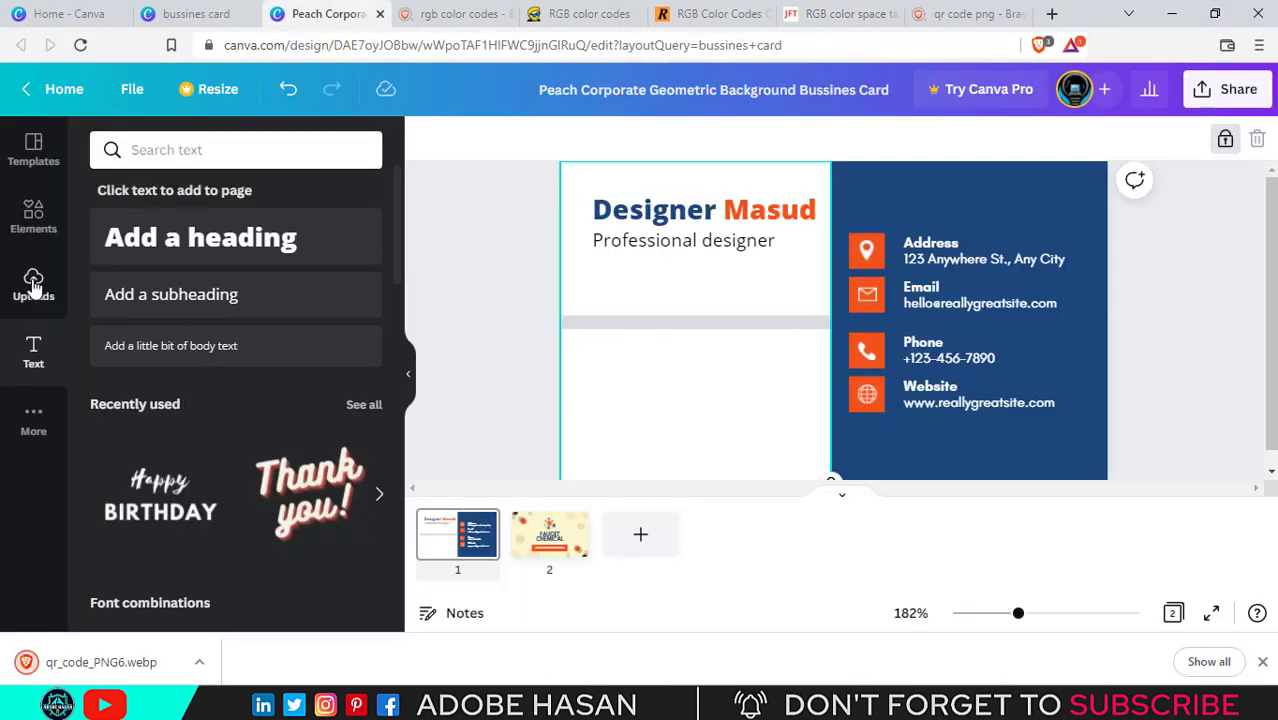
pyautogui.click(34, 285)
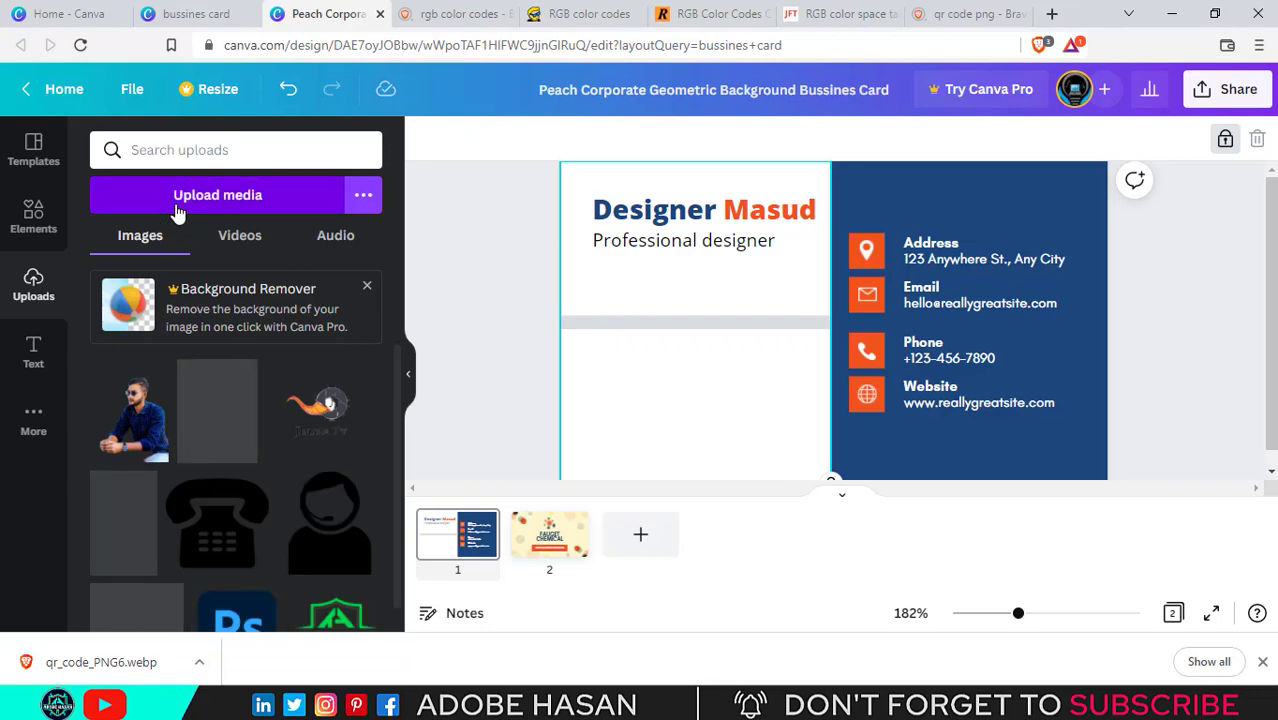
pyautogui.click(177, 213)
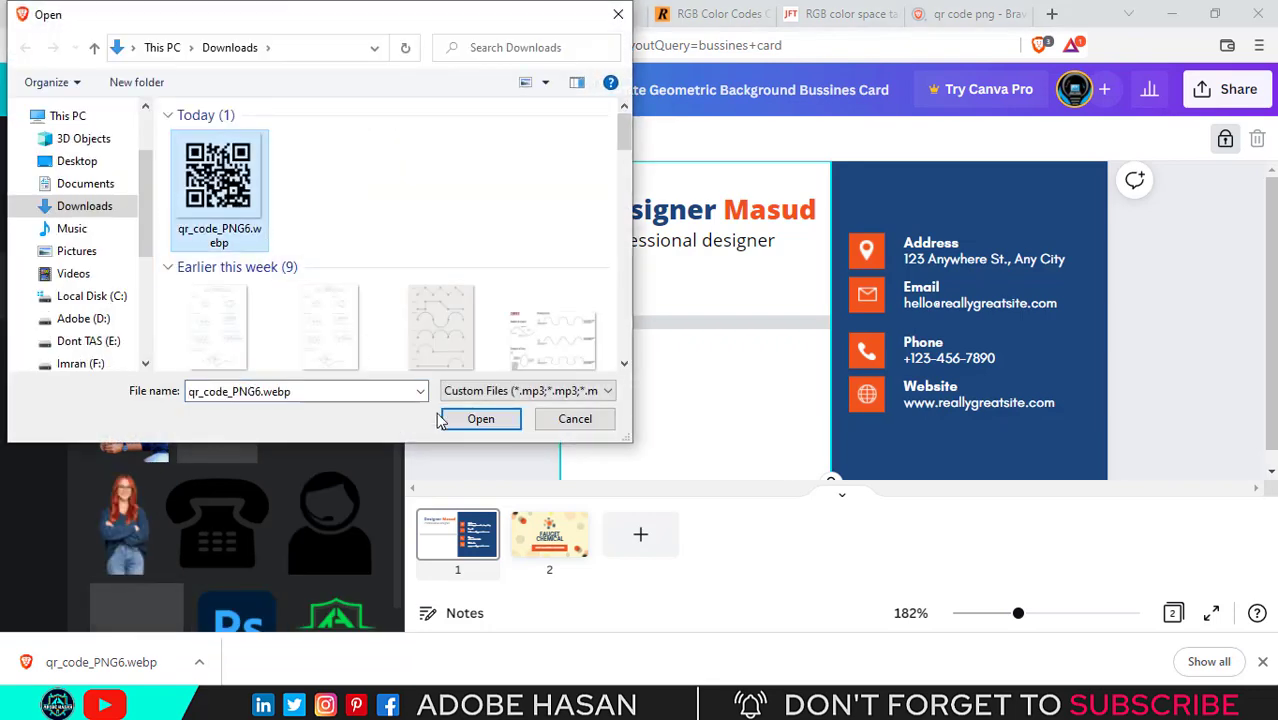
pyautogui.click(486, 420)
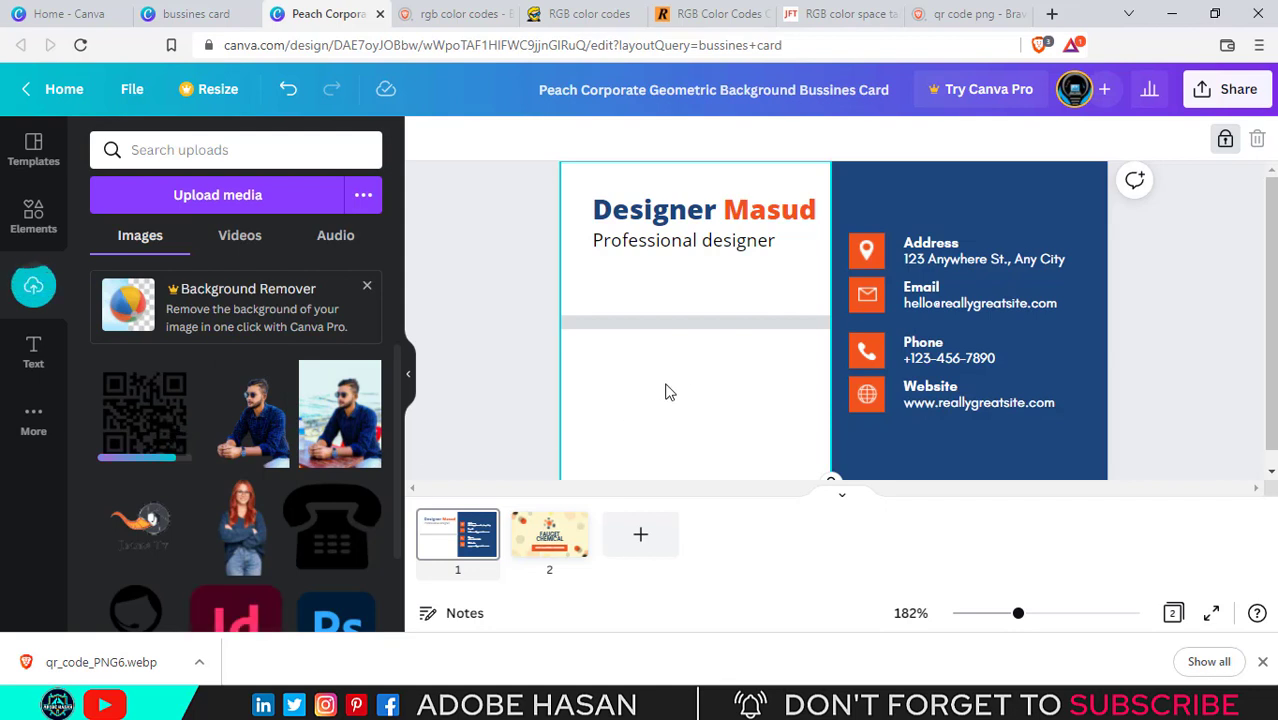
# Add the uploaded black headset-person icon to the card's white area below the grey bar and shrink it to about 1.5 × 1.5
pyautogui.scroll(-1, 278, 459)
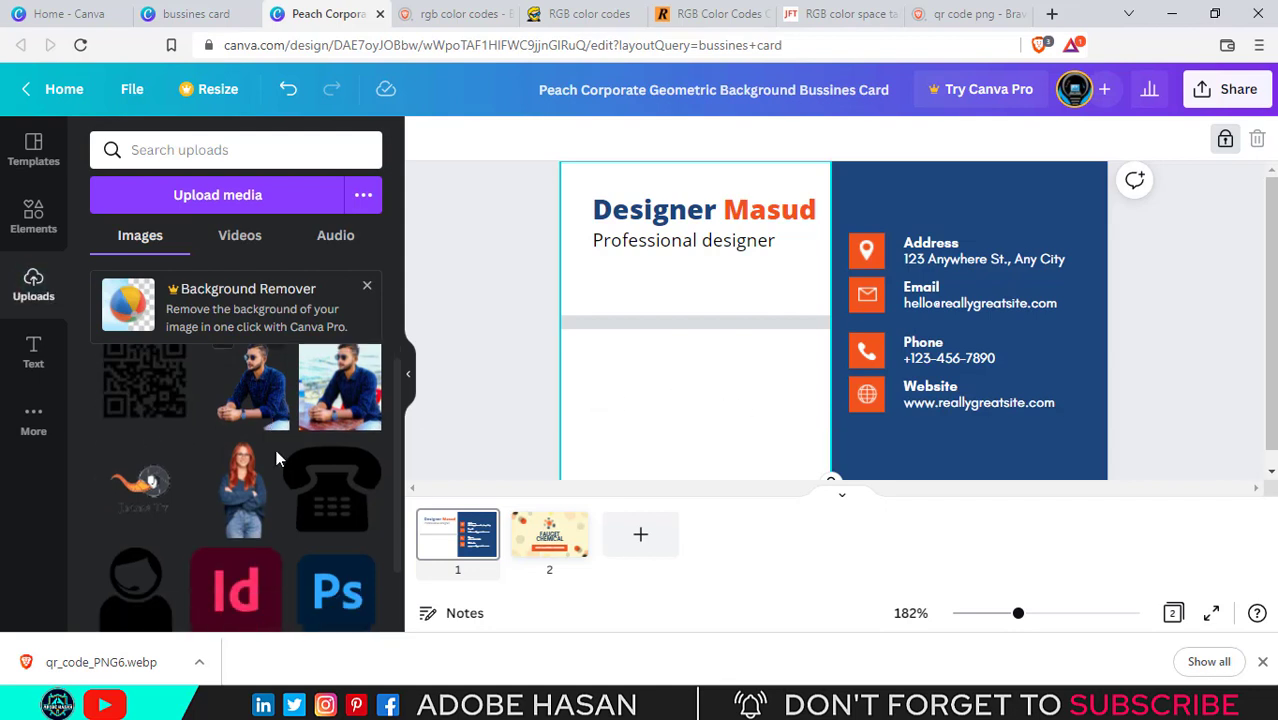
pyautogui.scroll(-4, 278, 459)
pyautogui.scroll(1, 278, 449)
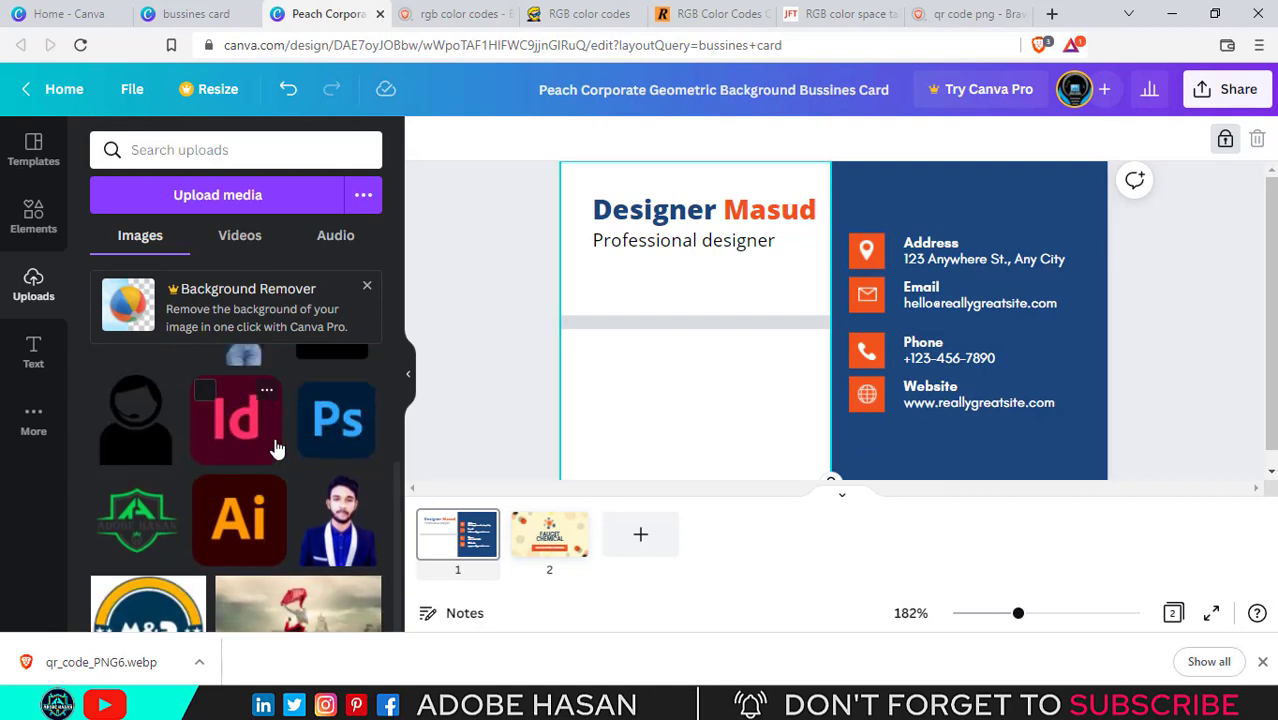
pyautogui.scroll(-2, 278, 449)
pyautogui.scroll(2, 170, 453)
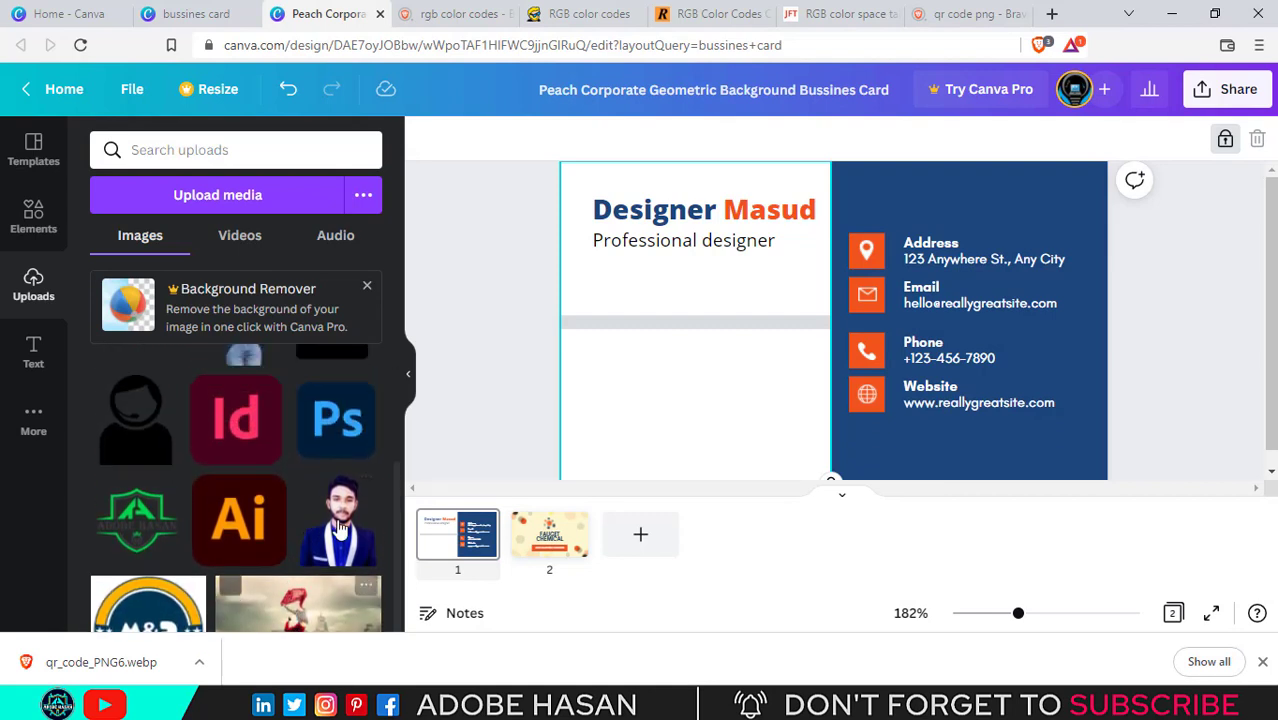
pyautogui.click(166, 449)
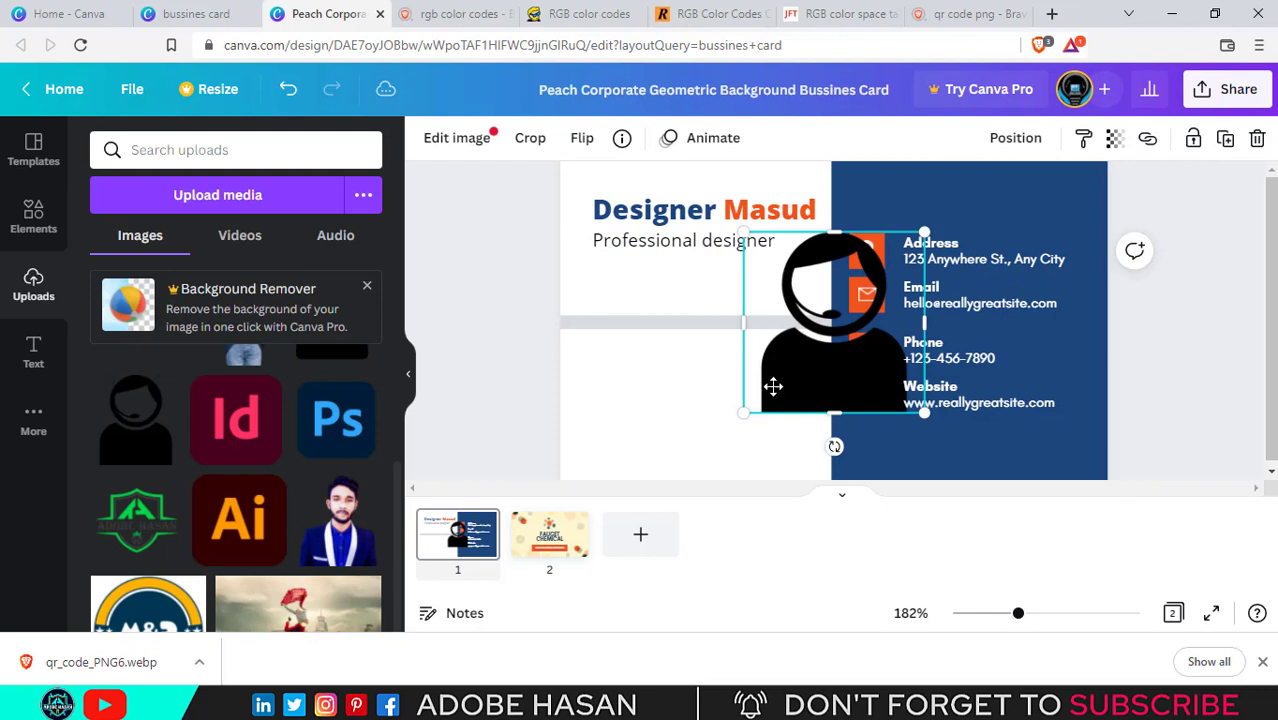
pyautogui.moveTo(773, 386); pyautogui.dragTo(668, 422)
pyautogui.moveTo(756, 280); pyautogui.dragTo(692, 368)
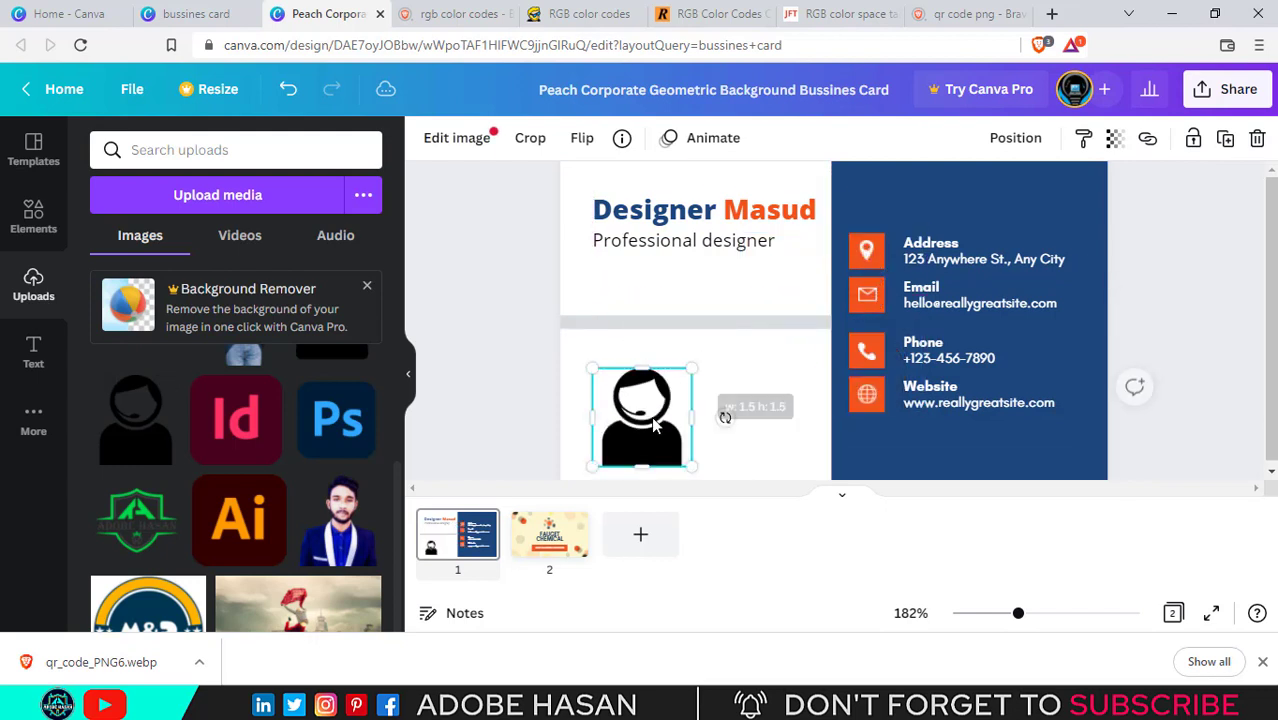
# Shrink the headset person icon and centre it in the white area below the grey divider bar
pyautogui.moveTo(655, 425); pyautogui.dragTo(702, 393)
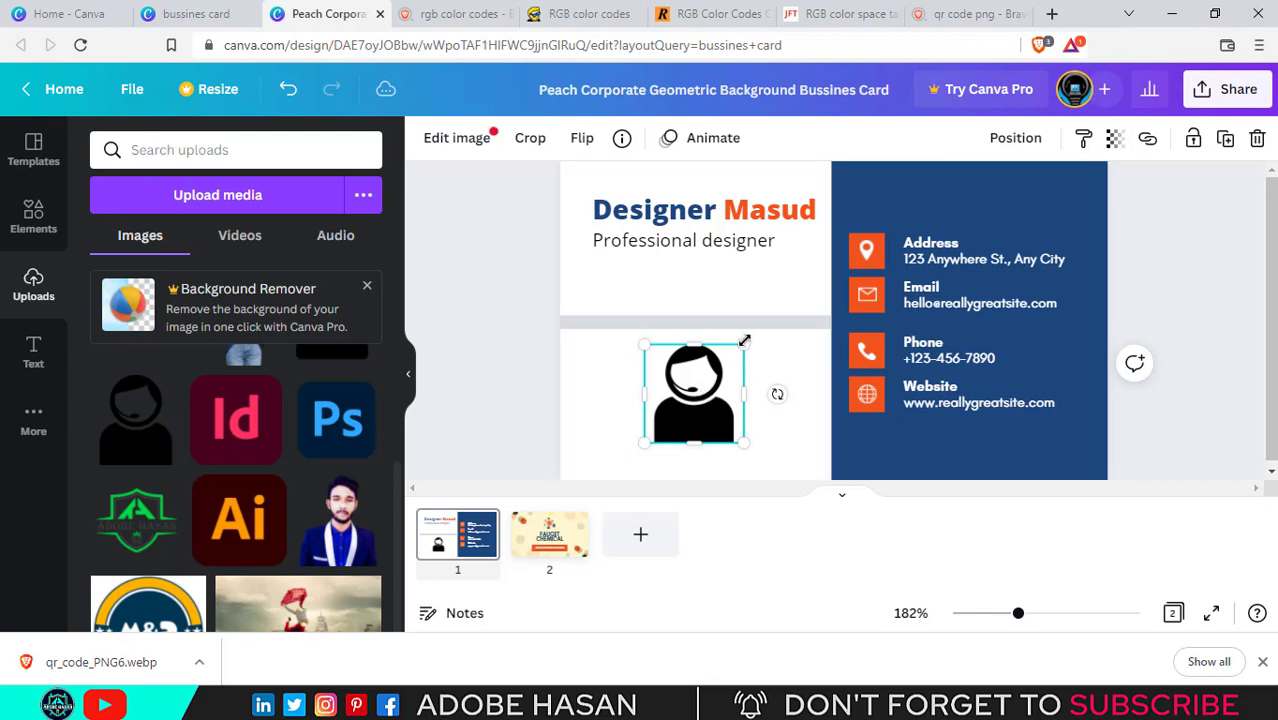
pyautogui.moveTo(744, 341); pyautogui.dragTo(720, 367)
pyautogui.moveTo(682, 442); pyautogui.dragTo(697, 395)
pyautogui.click(1183, 323)
pyautogui.click(690, 400)
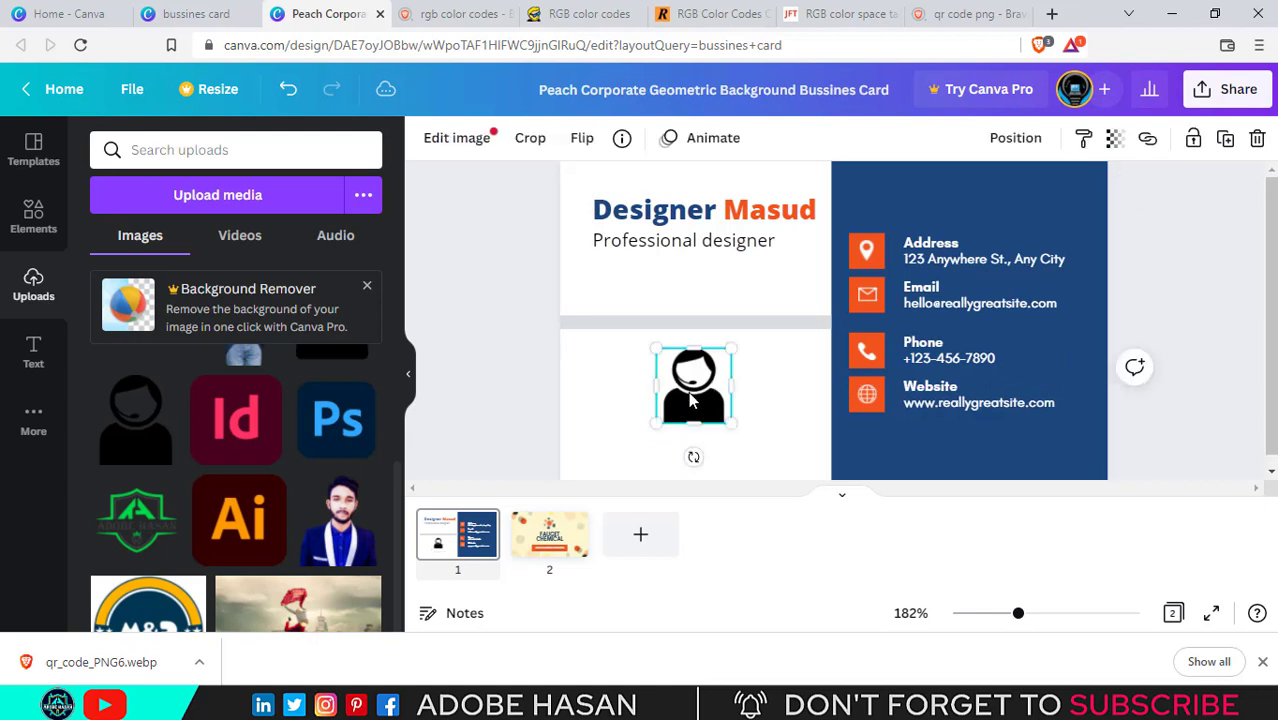
pyautogui.click(1193, 310)
# Duplicate the "Professional designer" text beneath the person icon, change the copy to "Your logo name" and centre it under the icon
pyautogui.click(676, 257)
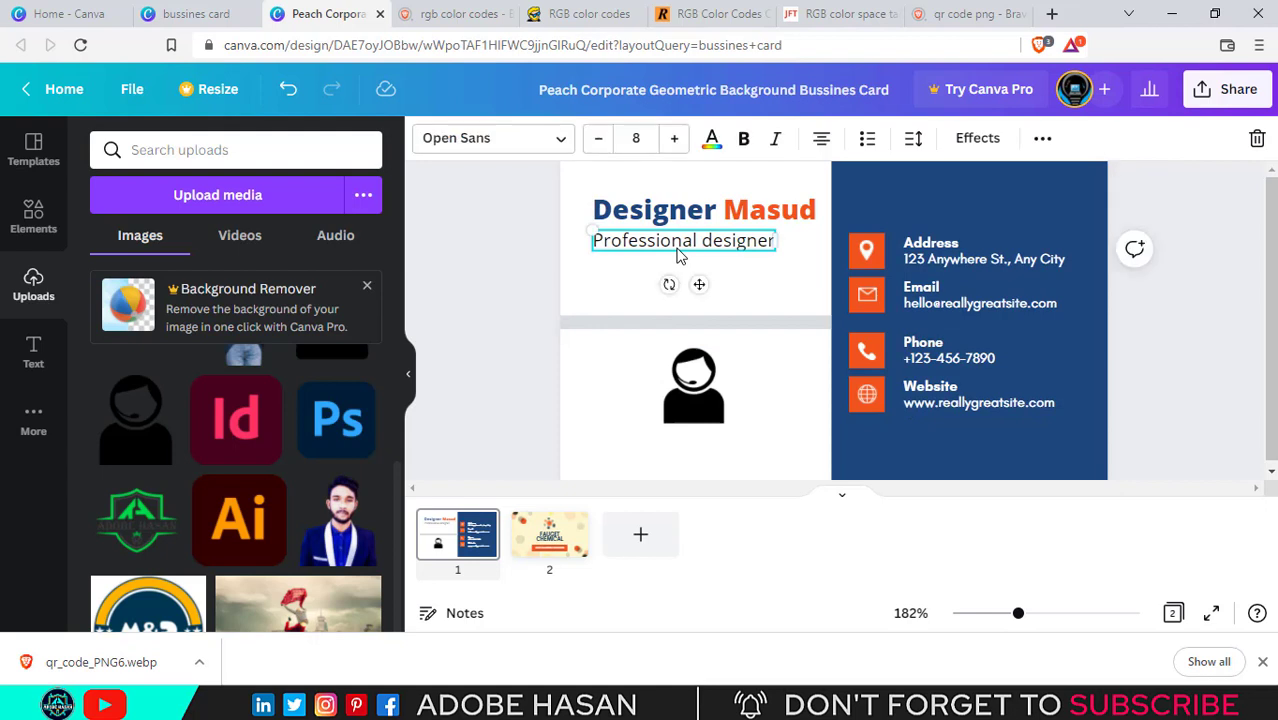
pyautogui.moveTo(676, 250); pyautogui.dragTo(698, 455)
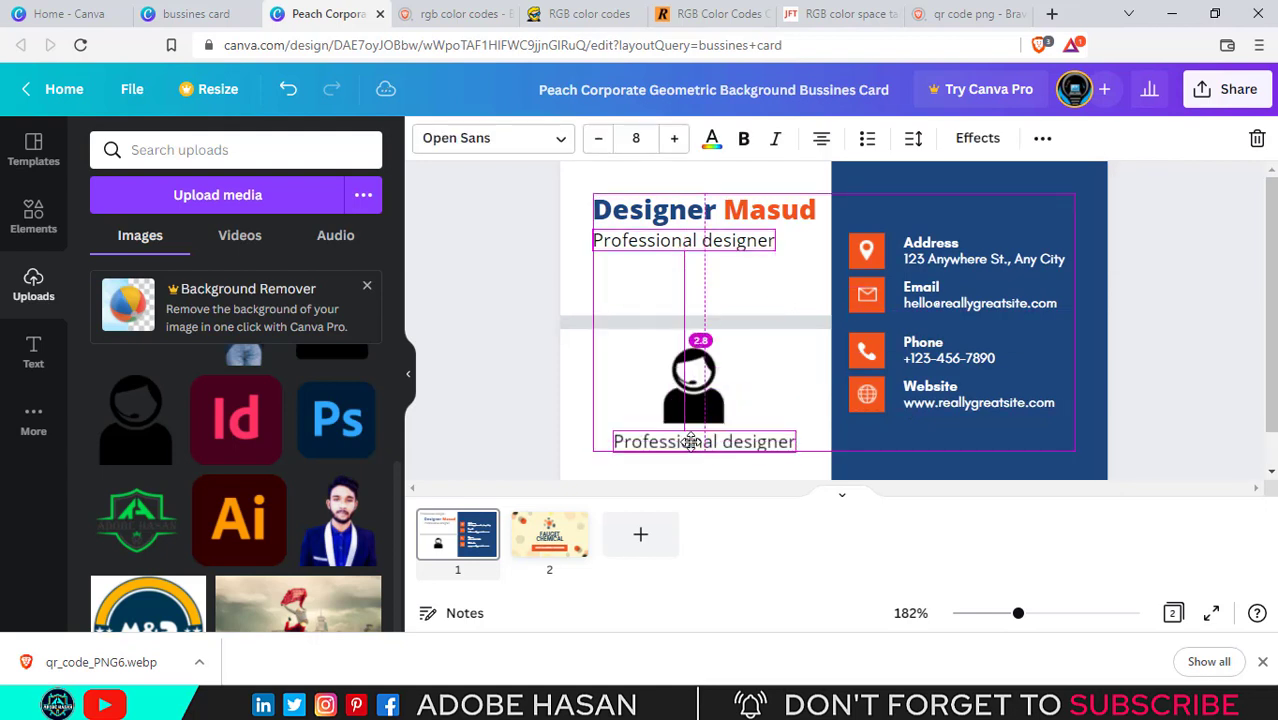
pyautogui.doubleClick(699, 449)
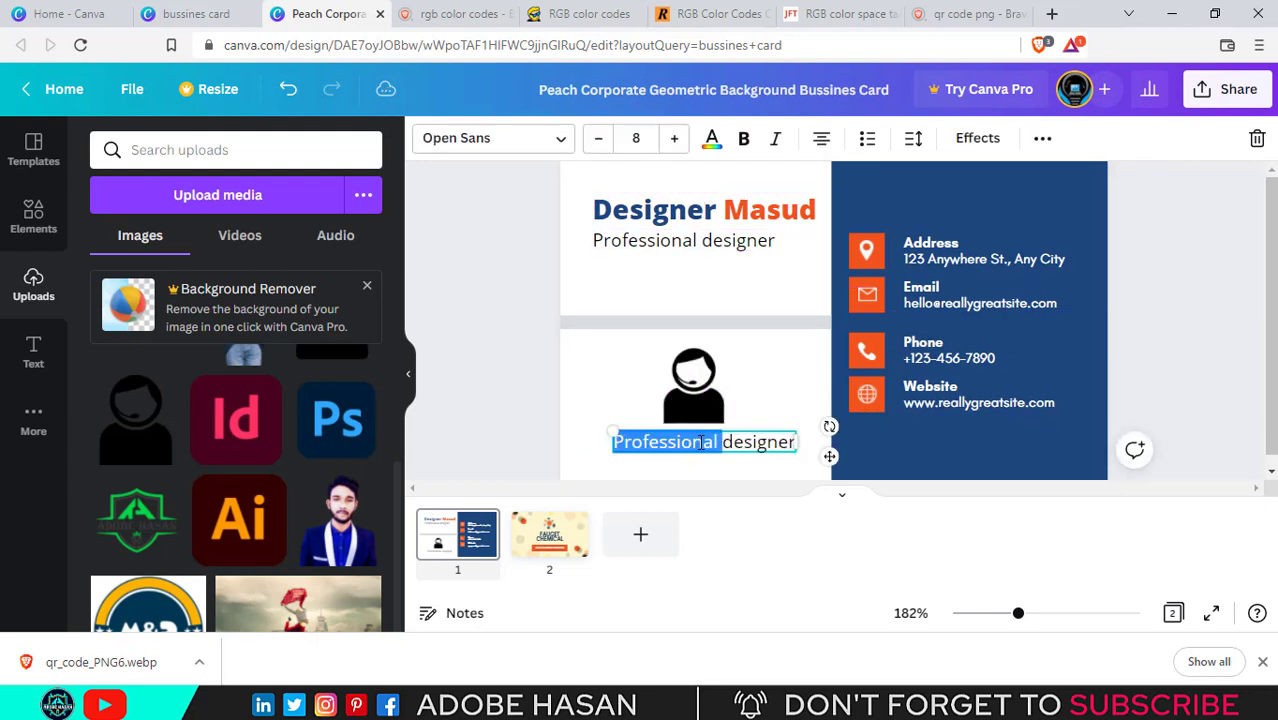
pyautogui.hotkey('ctrl', 'a')
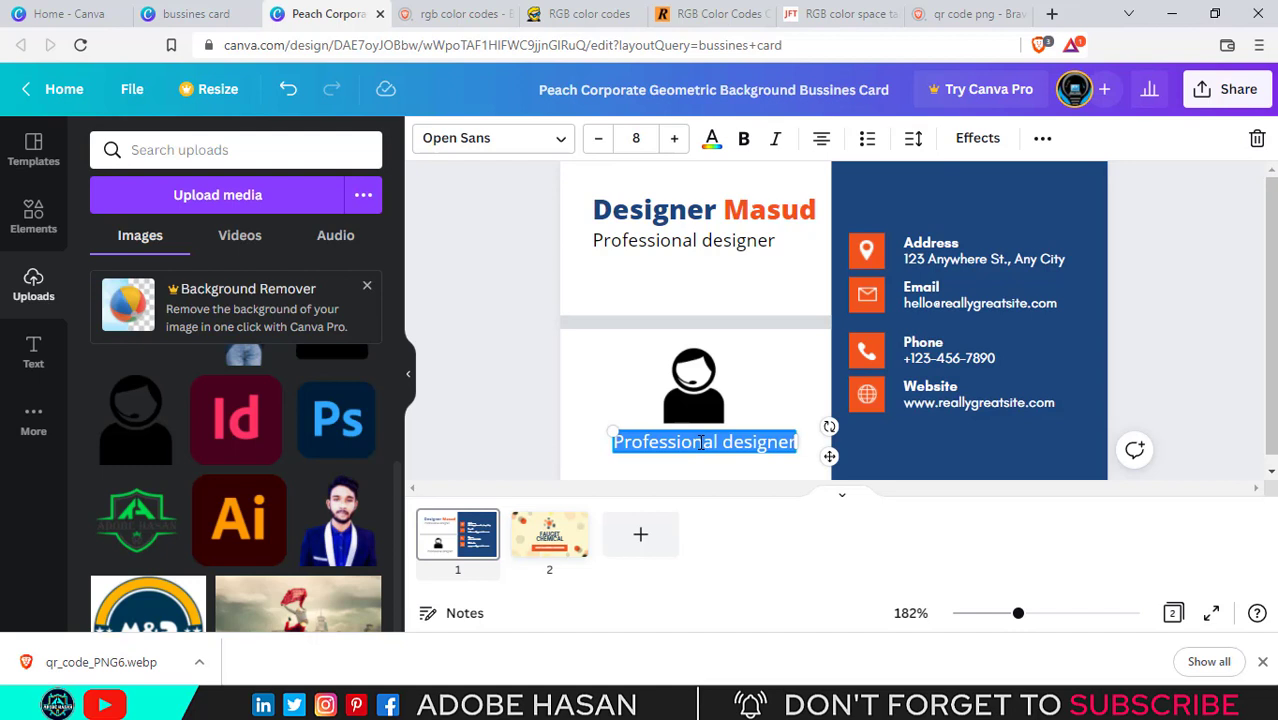
pyautogui.write('Your lo')
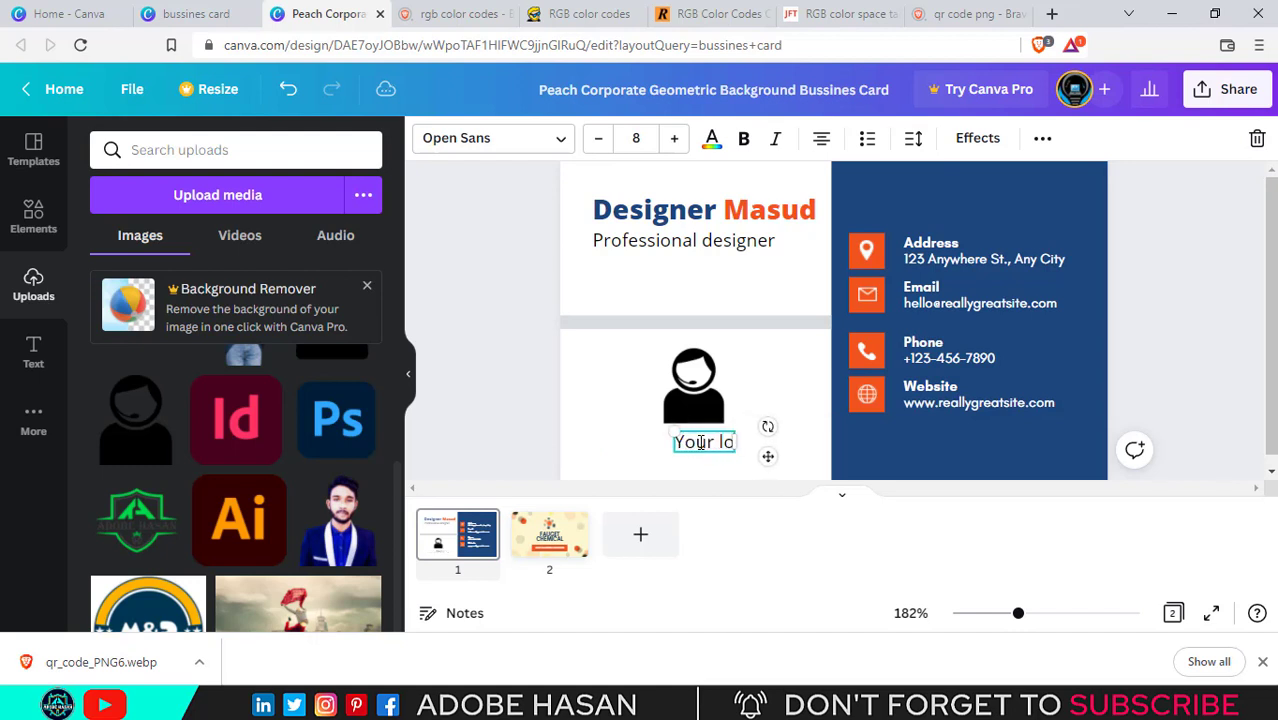
pyautogui.write('go name')
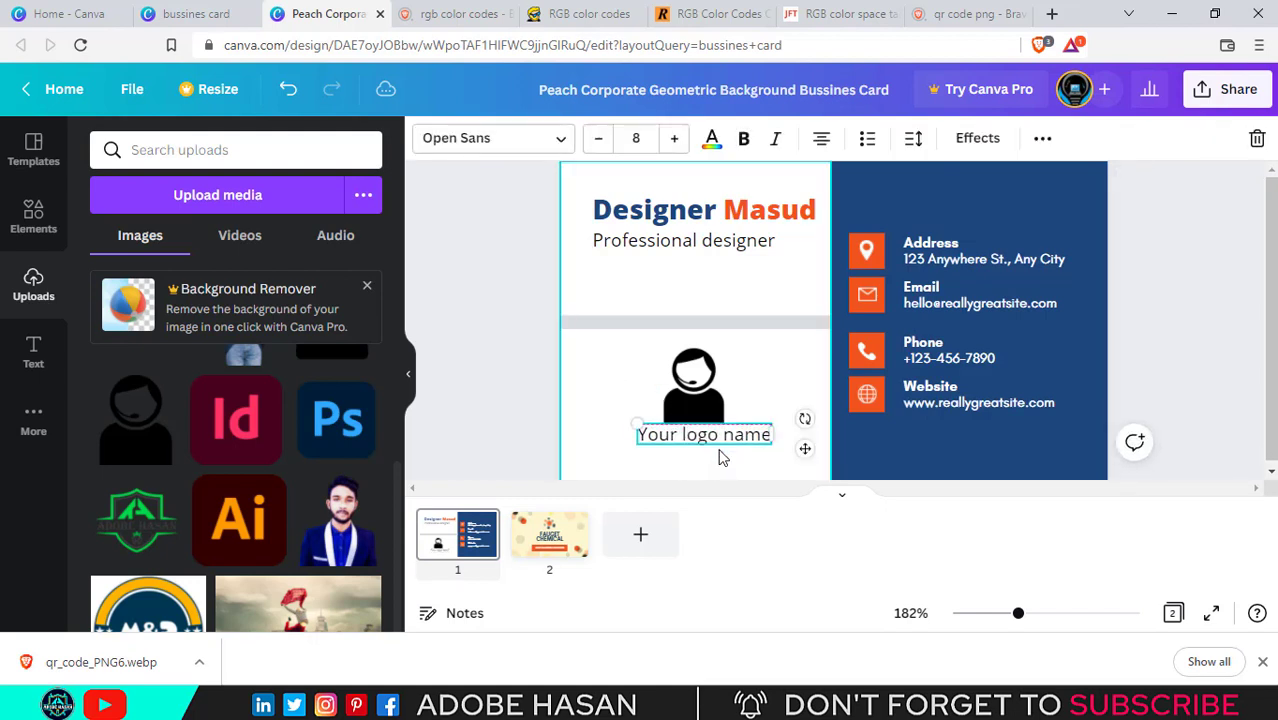
pyautogui.moveTo(722, 457); pyautogui.dragTo(720, 457)
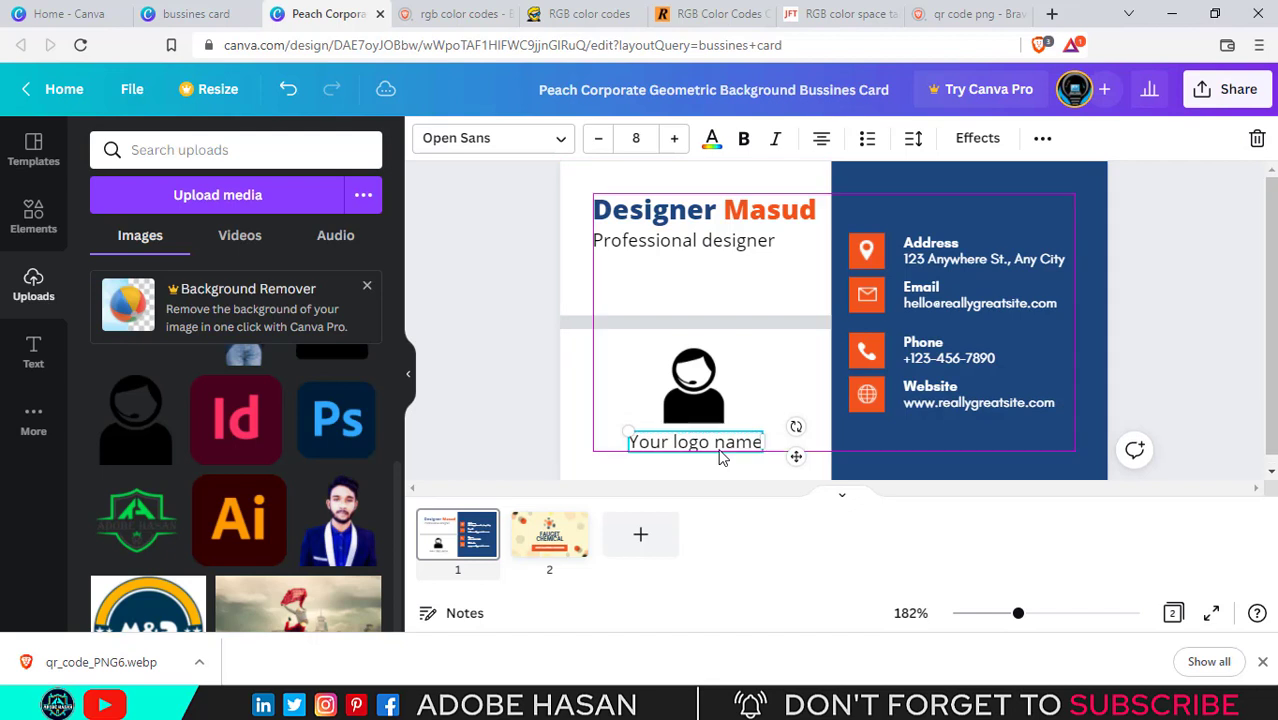
pyautogui.click(1132, 355)
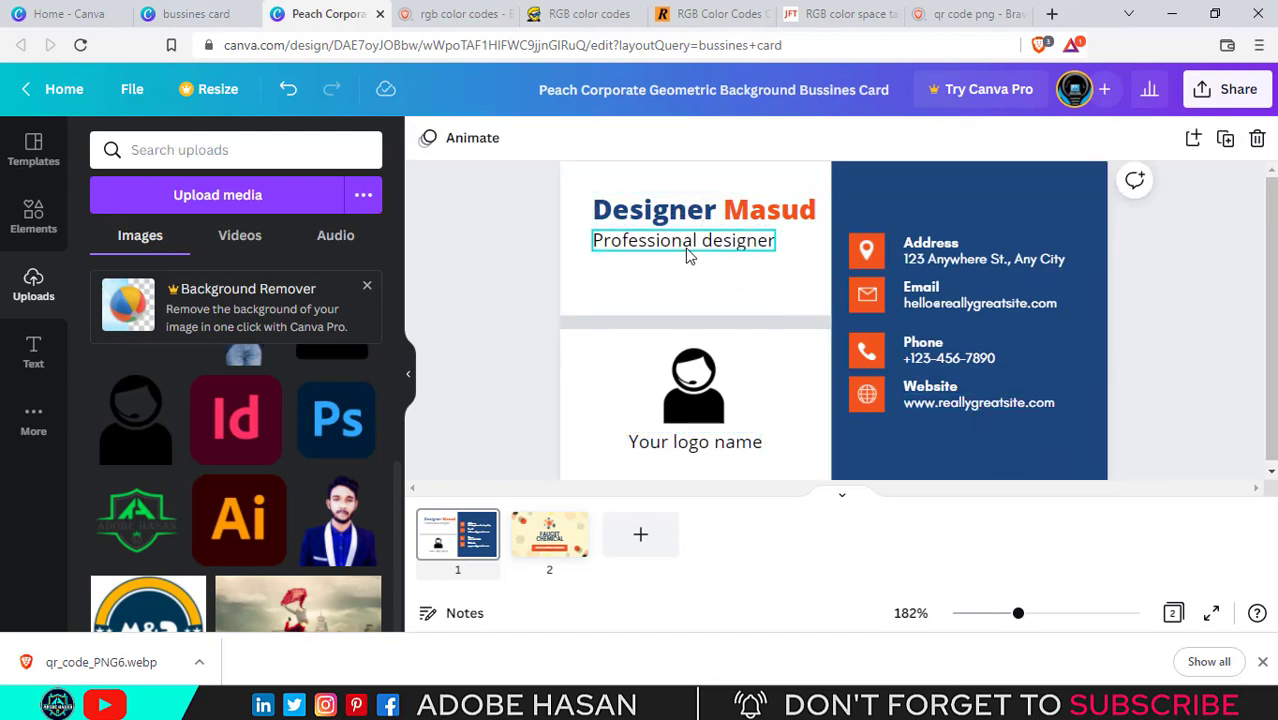
# Move the name and job title slightly down, and shift the contact details block up on the blue panel
pyautogui.moveTo(690, 248); pyautogui.dragTo(697, 221)
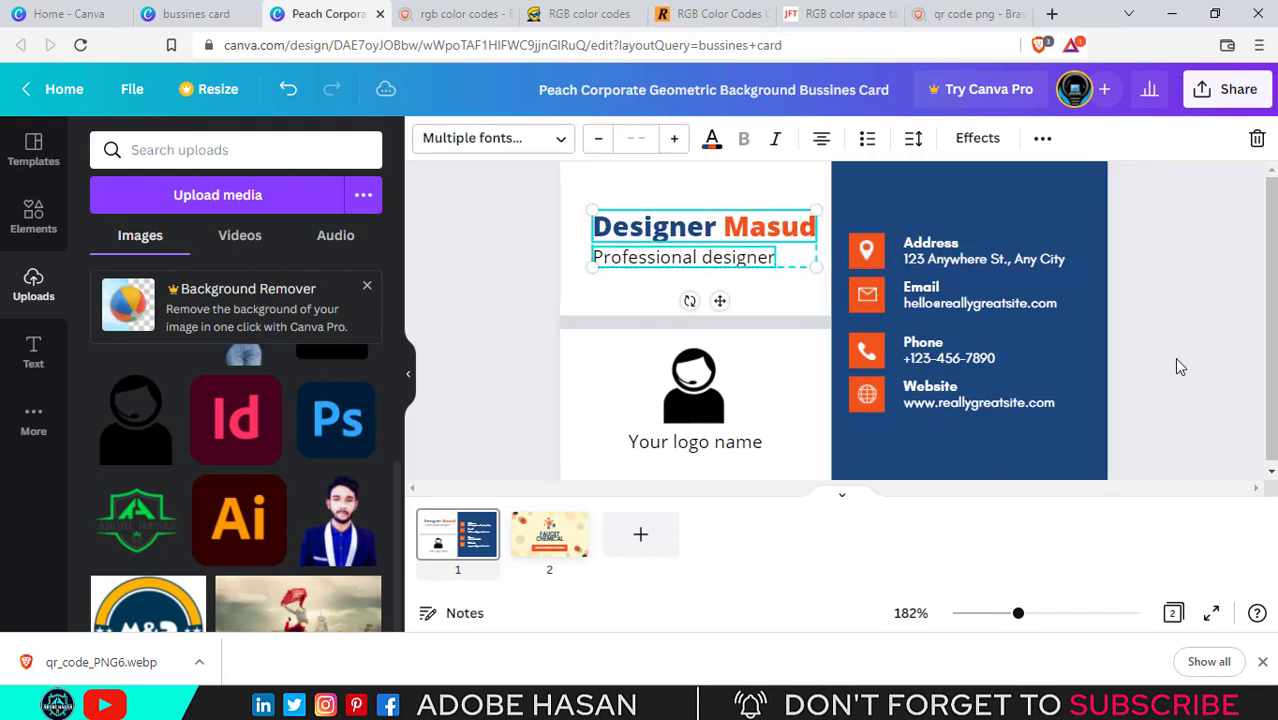
pyautogui.click(1200, 295)
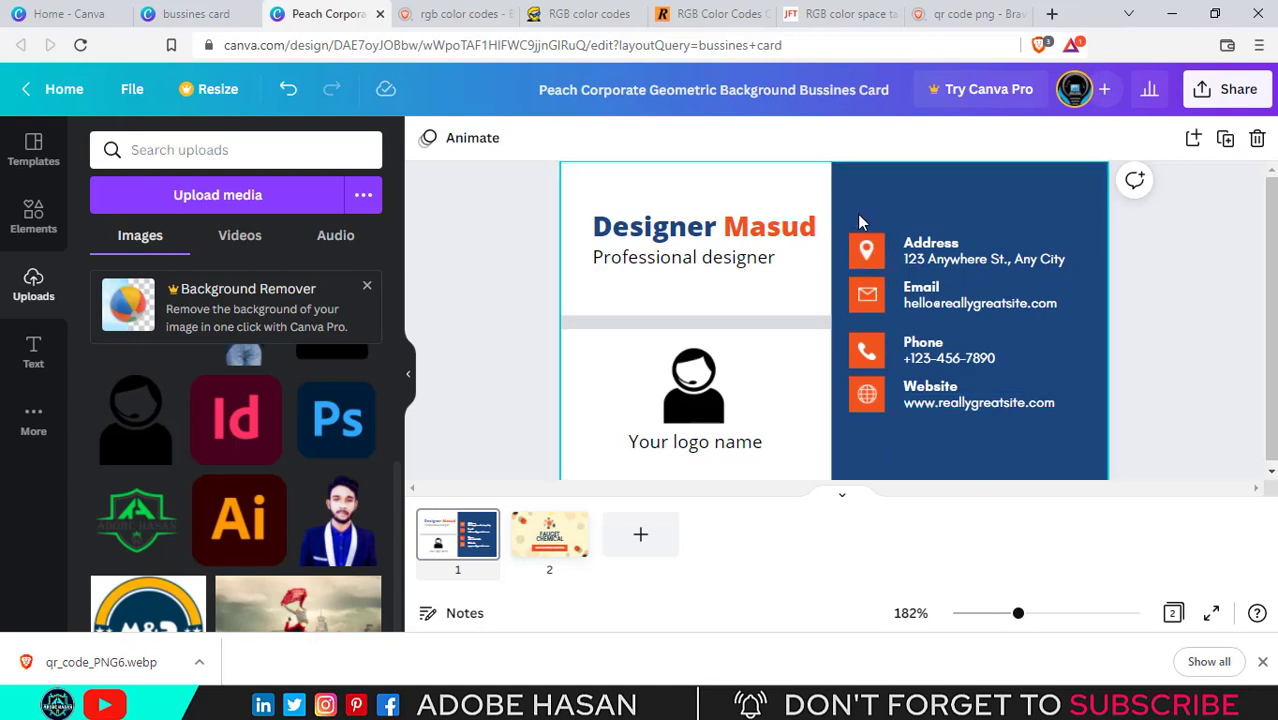
pyautogui.moveTo(858, 220); pyautogui.dragTo(948, 340)
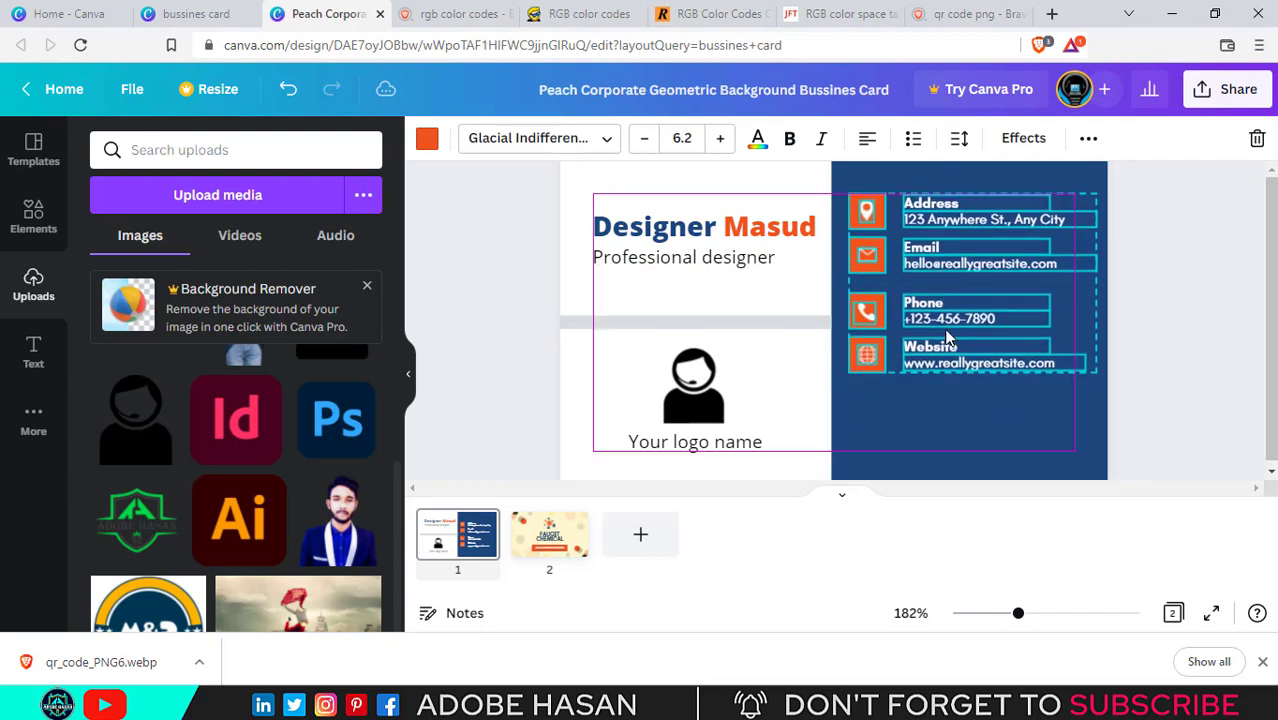
pyautogui.click(1190, 376)
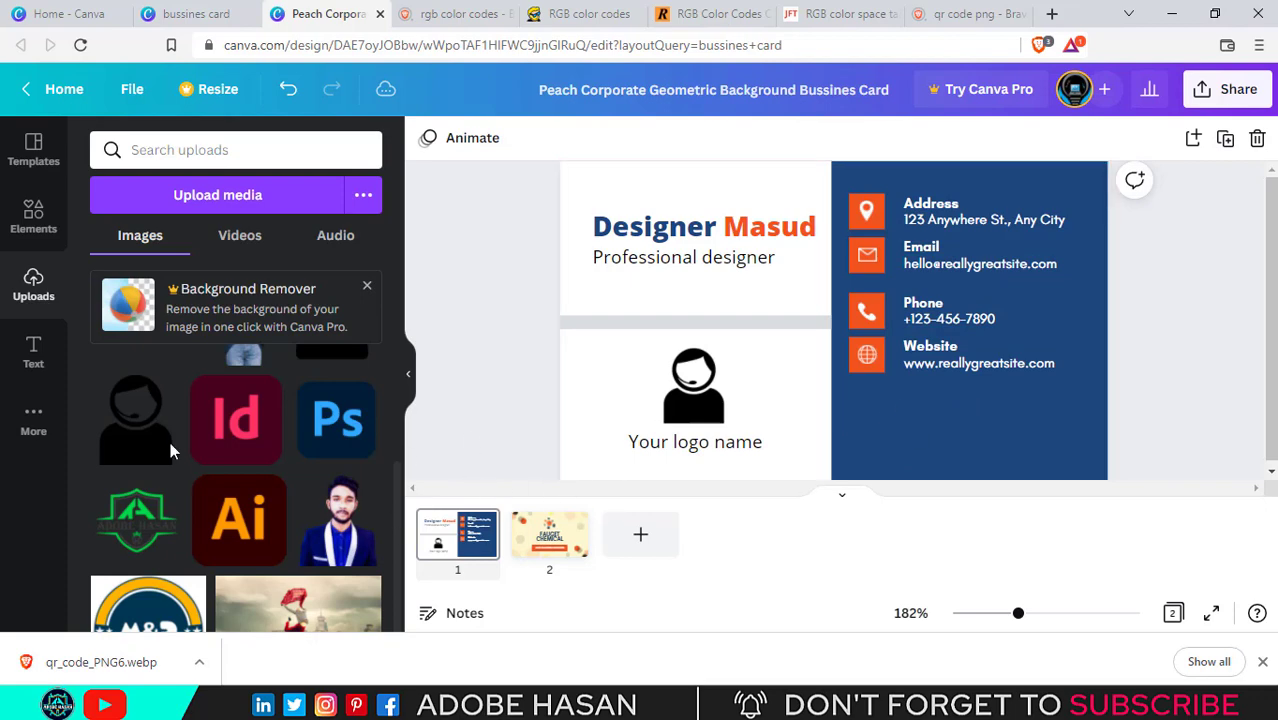
# Add a square shape, shrink it and place it on the blue panel below the website line
pyautogui.click(34, 226)
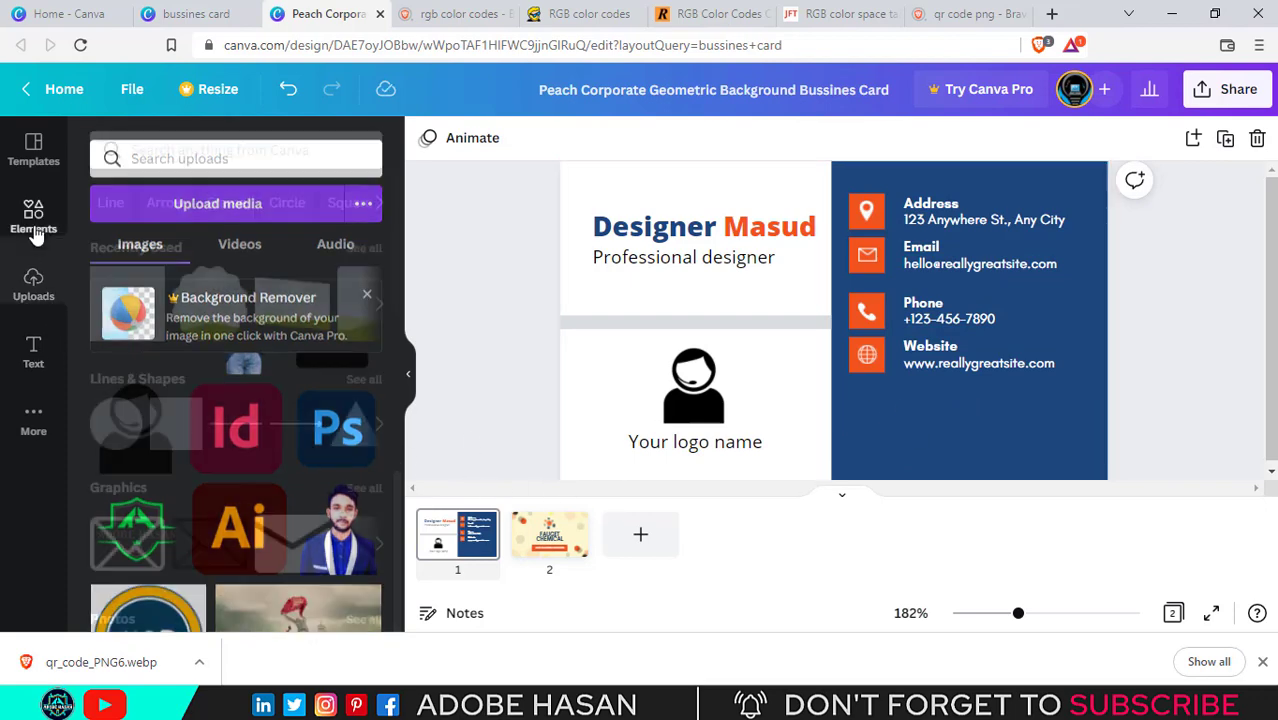
pyautogui.click(143, 320)
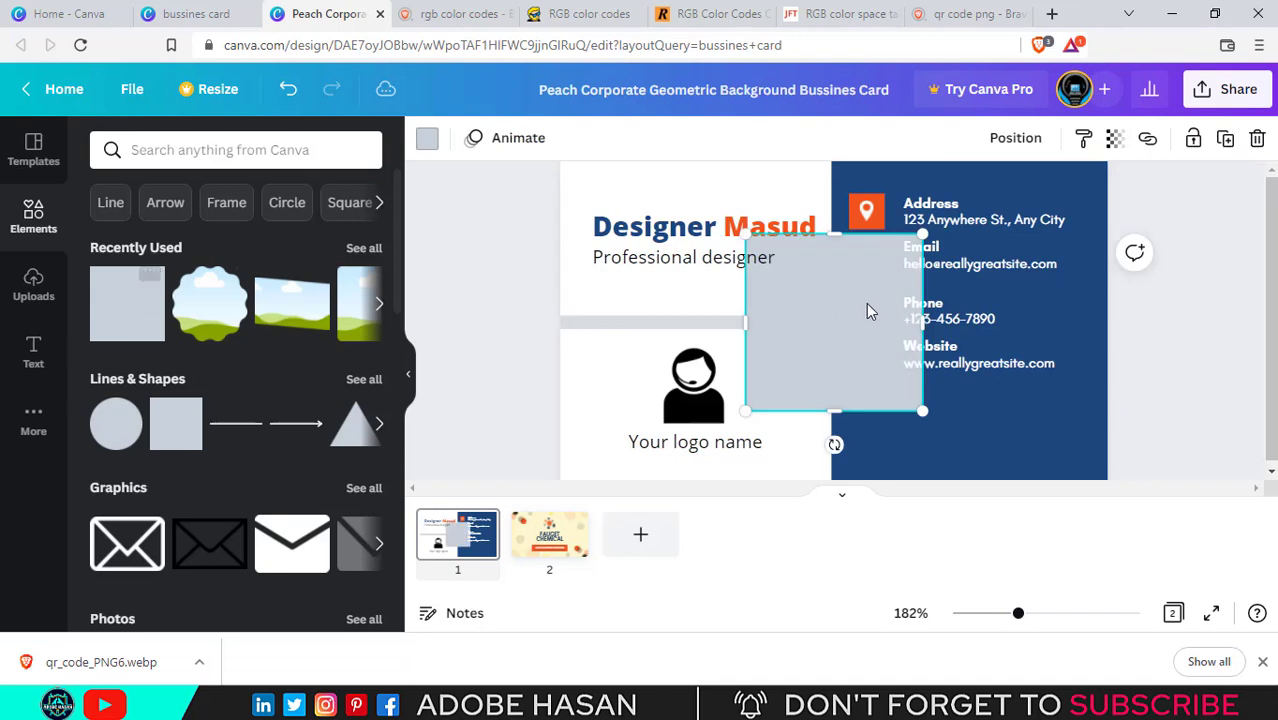
pyautogui.moveTo(840, 273); pyautogui.dragTo(964, 417)
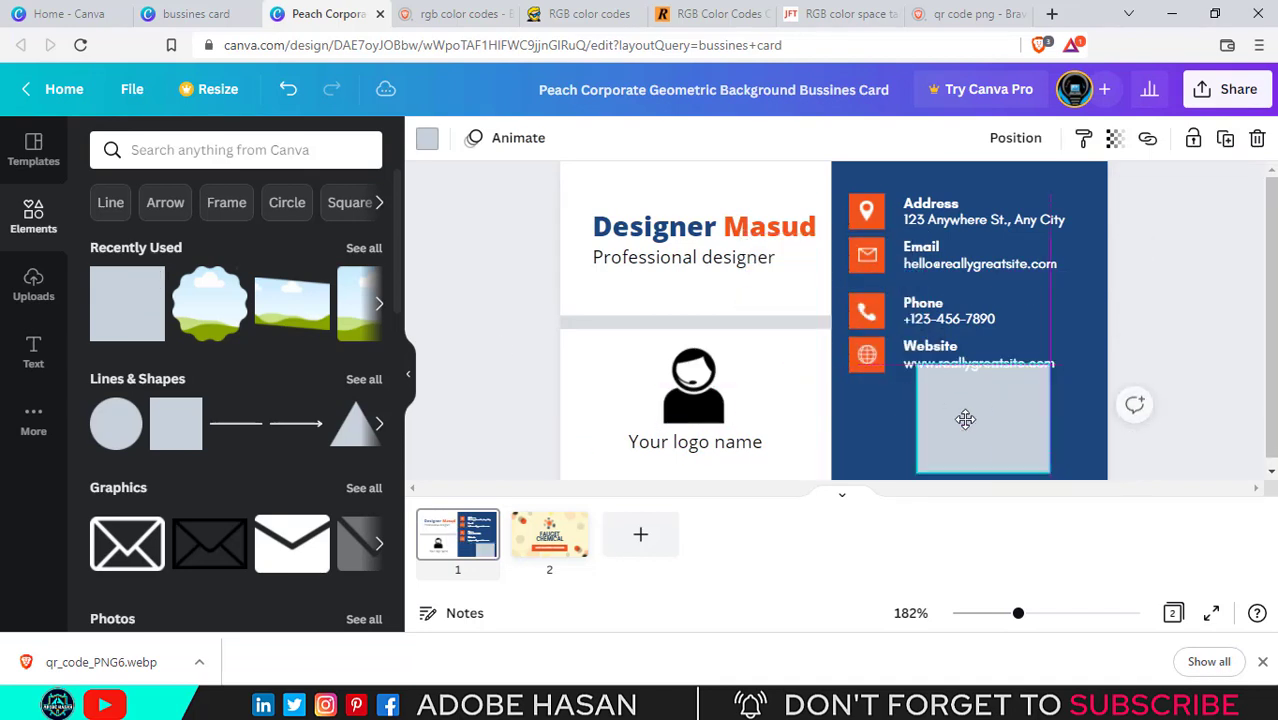
pyautogui.moveTo(980, 466); pyautogui.dragTo(1014, 430)
pyautogui.click(1148, 384)
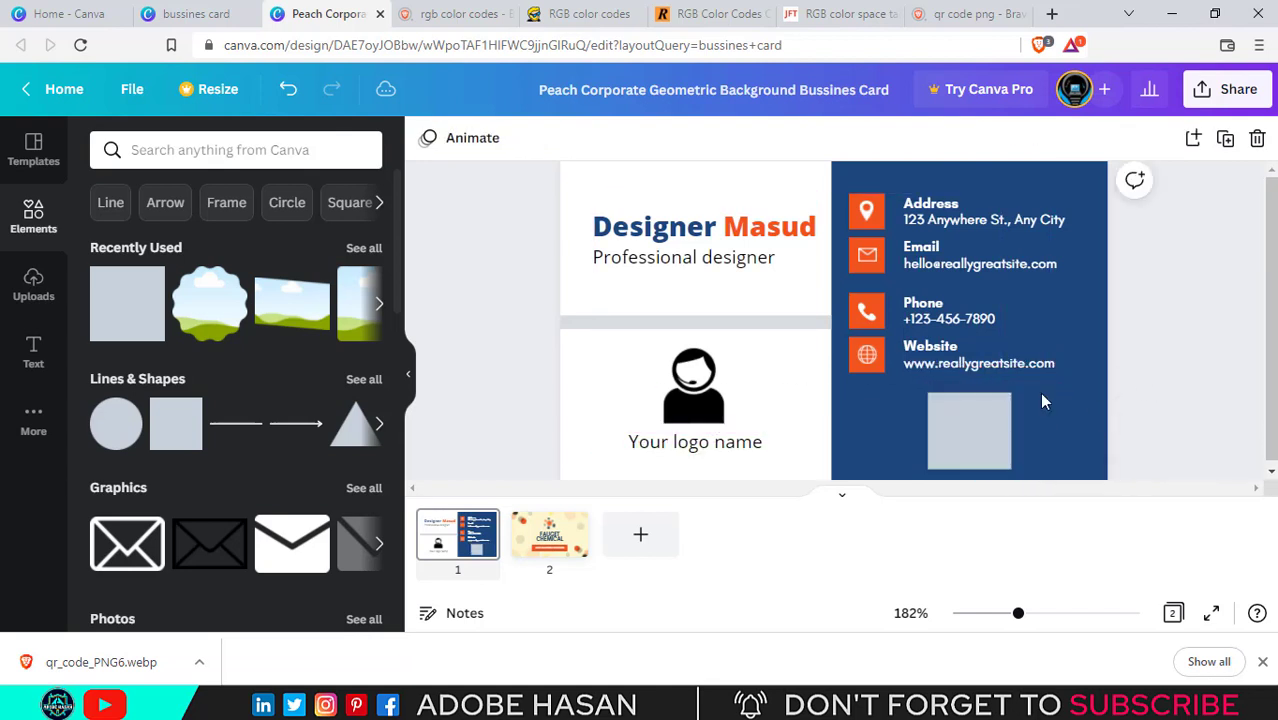
# Insert the uploaded QR code image, scale it down and place it over the grey square
pyautogui.click(33, 285)
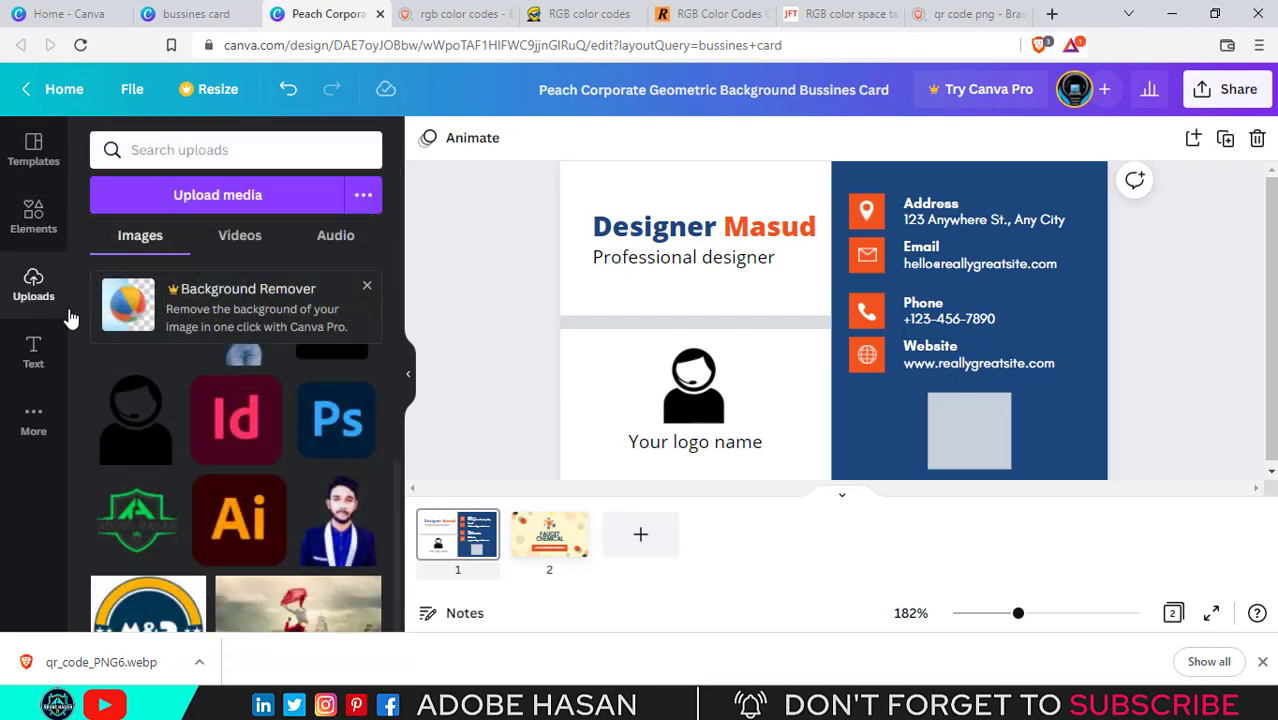
pyautogui.scroll(-1, 162, 432)
pyautogui.scroll(-3, 162, 432)
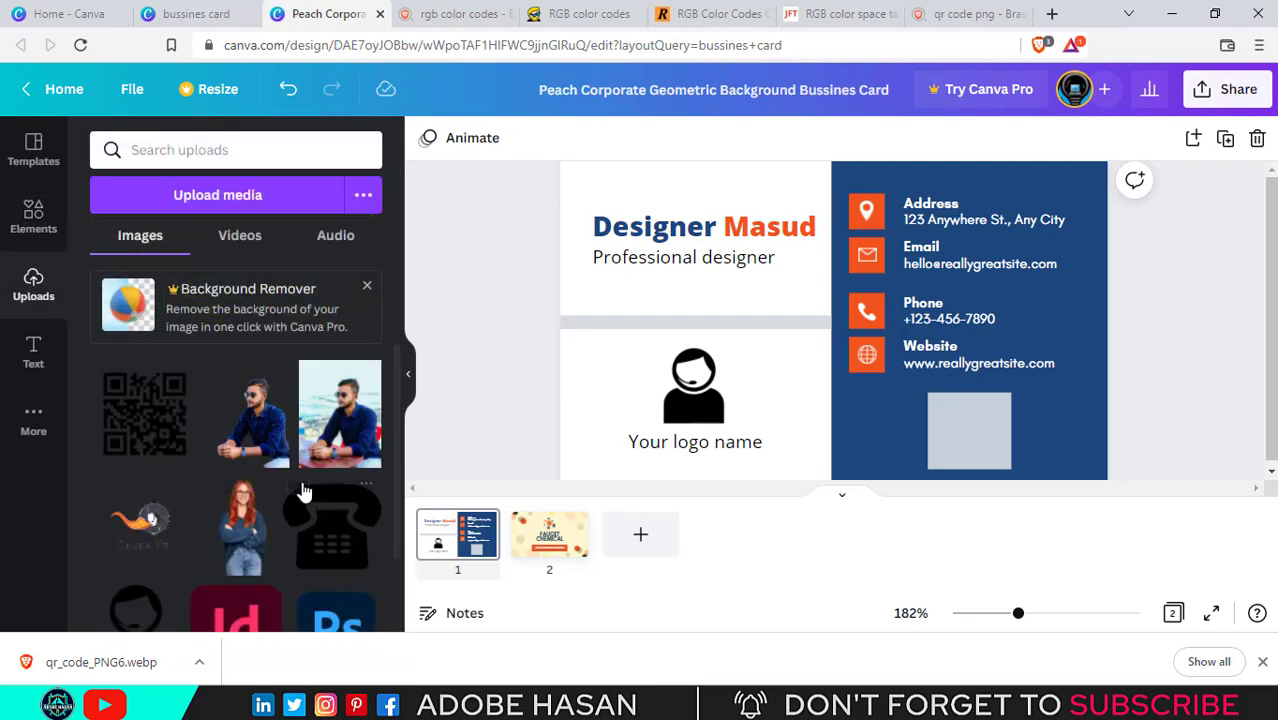
pyautogui.click(157, 424)
pyautogui.moveTo(943, 215); pyautogui.dragTo(1016, 408)
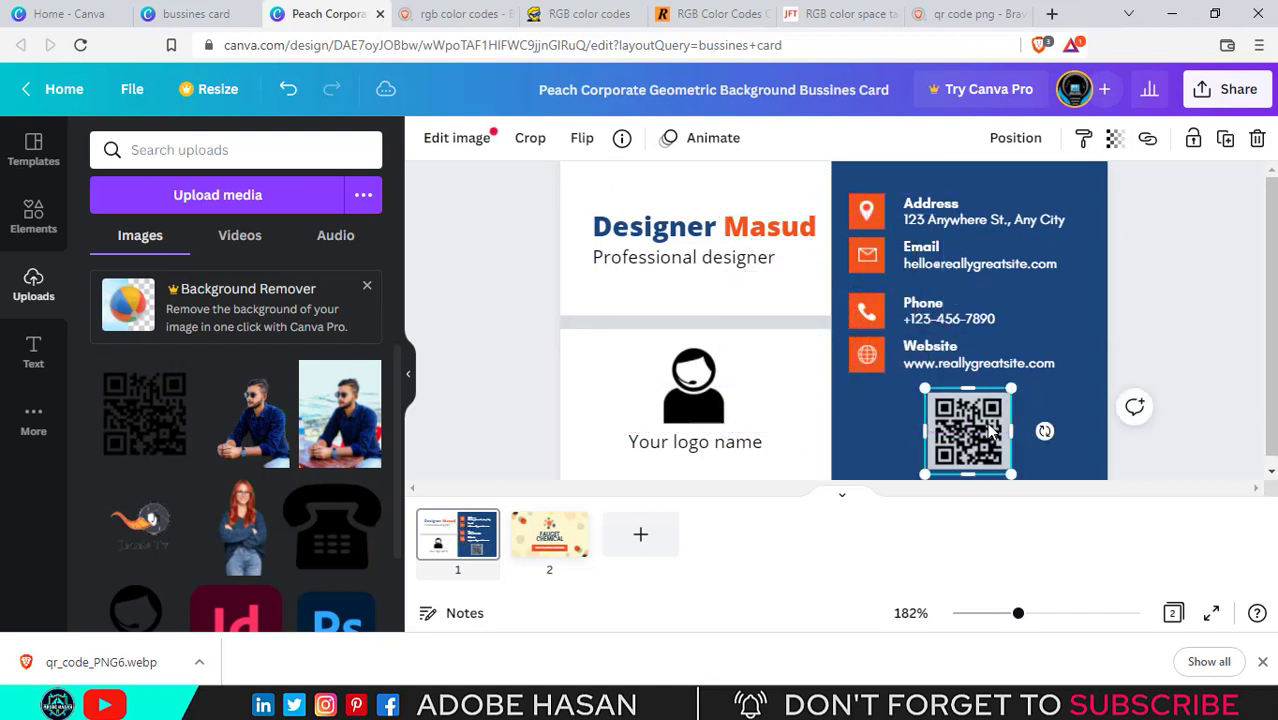
pyautogui.moveTo(981, 420); pyautogui.dragTo(974, 412)
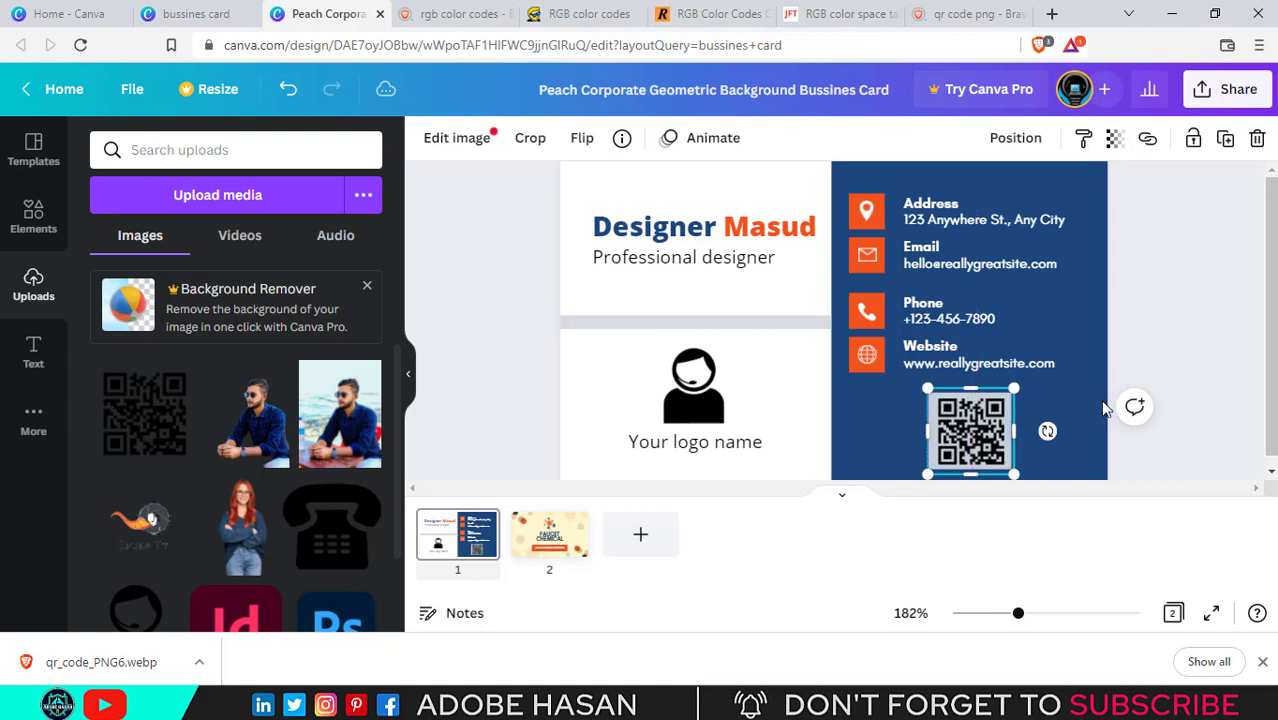
pyautogui.click(1178, 360)
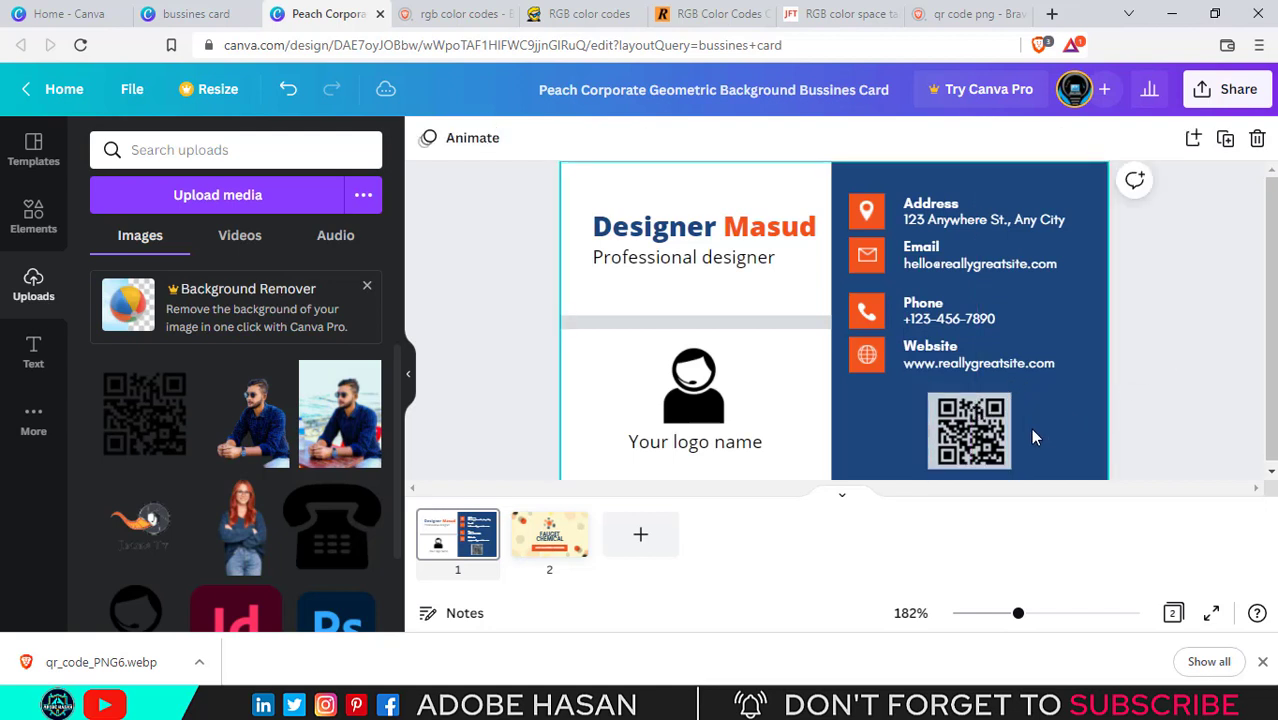
# Move the QR code off the grey square and recolour the square white
pyautogui.click(930, 445)
pyautogui.click(931, 440)
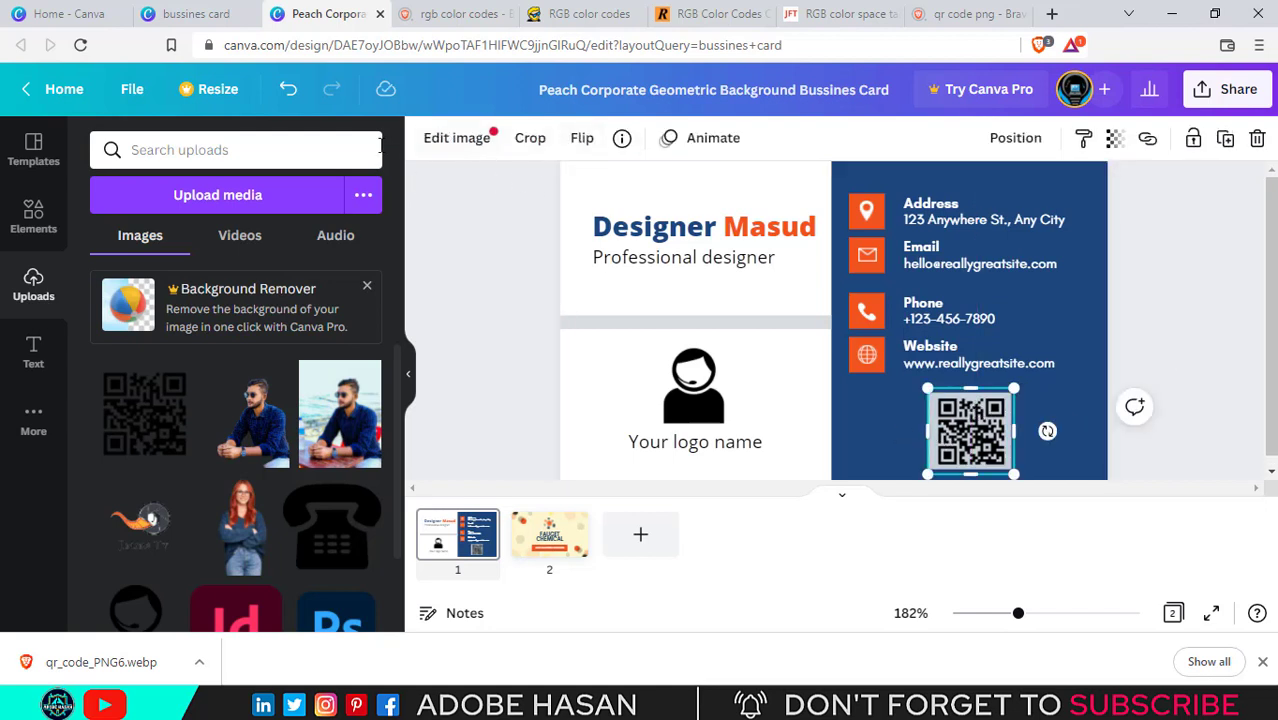
pyautogui.click(1103, 397)
pyautogui.moveTo(968, 430); pyautogui.dragTo(1045, 430)
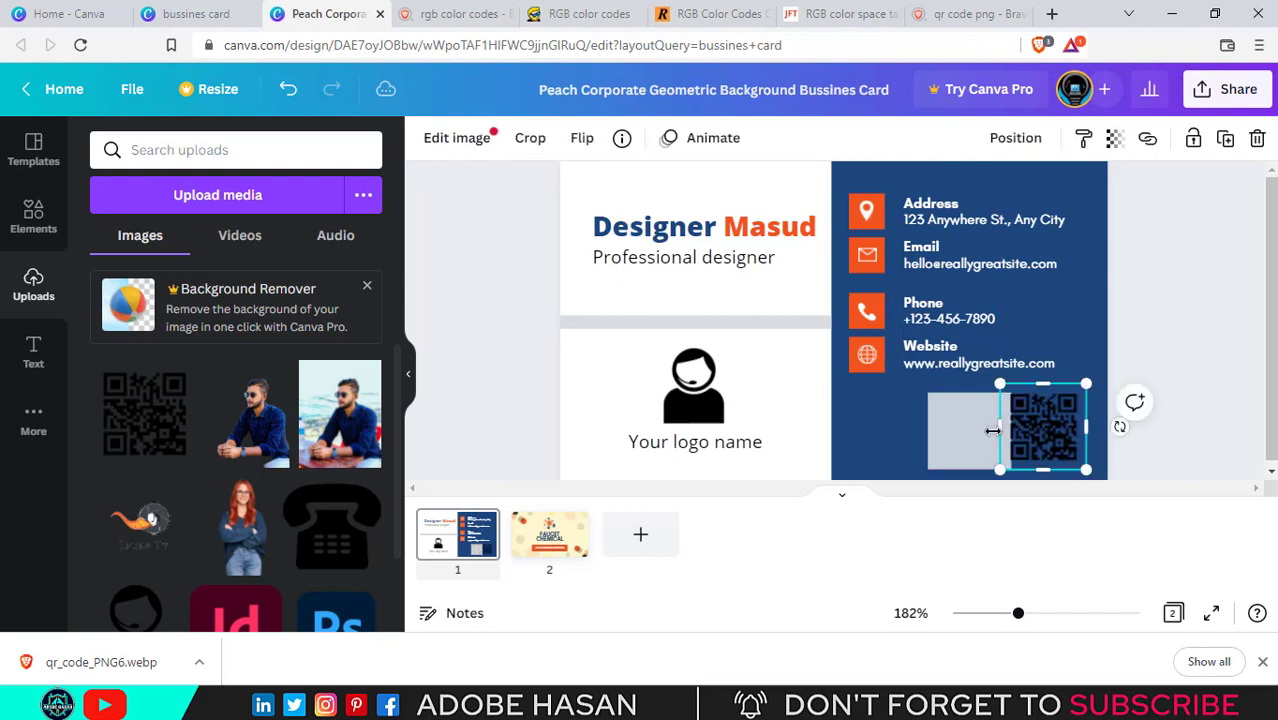
pyautogui.click(962, 441)
pyautogui.click(427, 138)
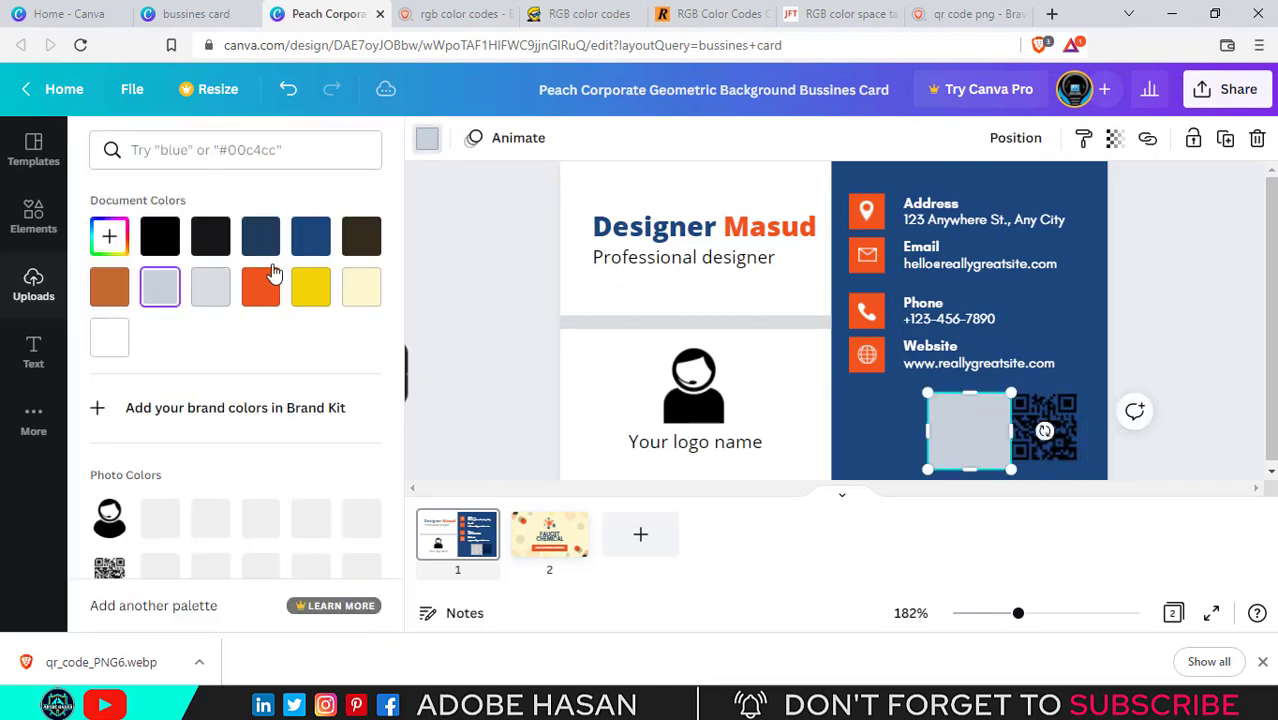
pyautogui.click(110, 337)
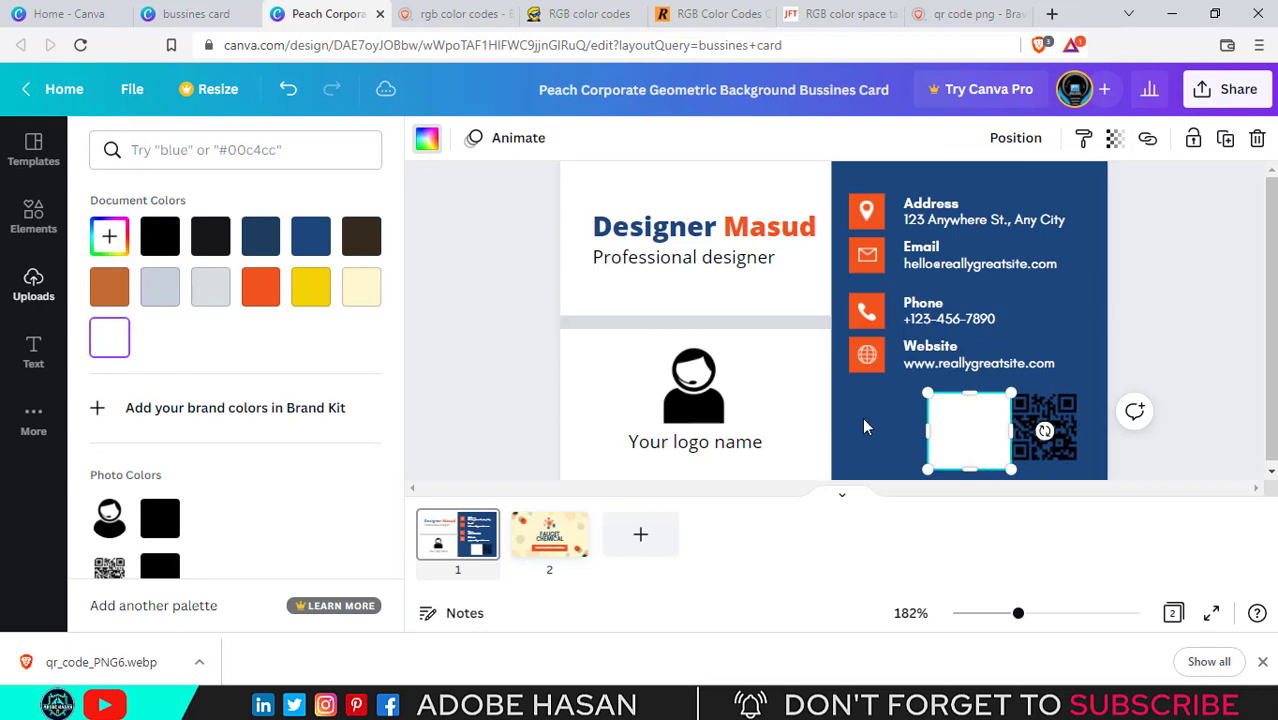
pyautogui.click(1110, 388)
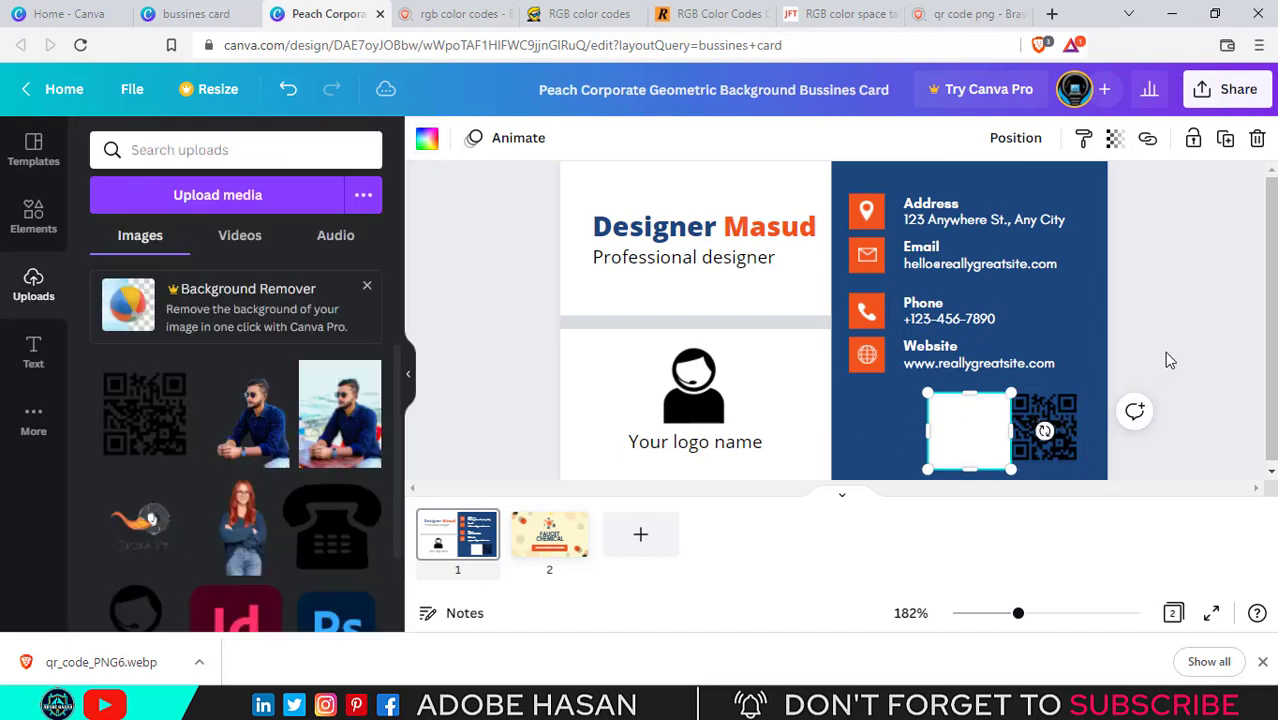
# Put the QR code back over the white square, widen it slightly and nudge it into line
pyautogui.click(1148, 378)
pyautogui.moveTo(1043, 421); pyautogui.dragTo(972, 430)
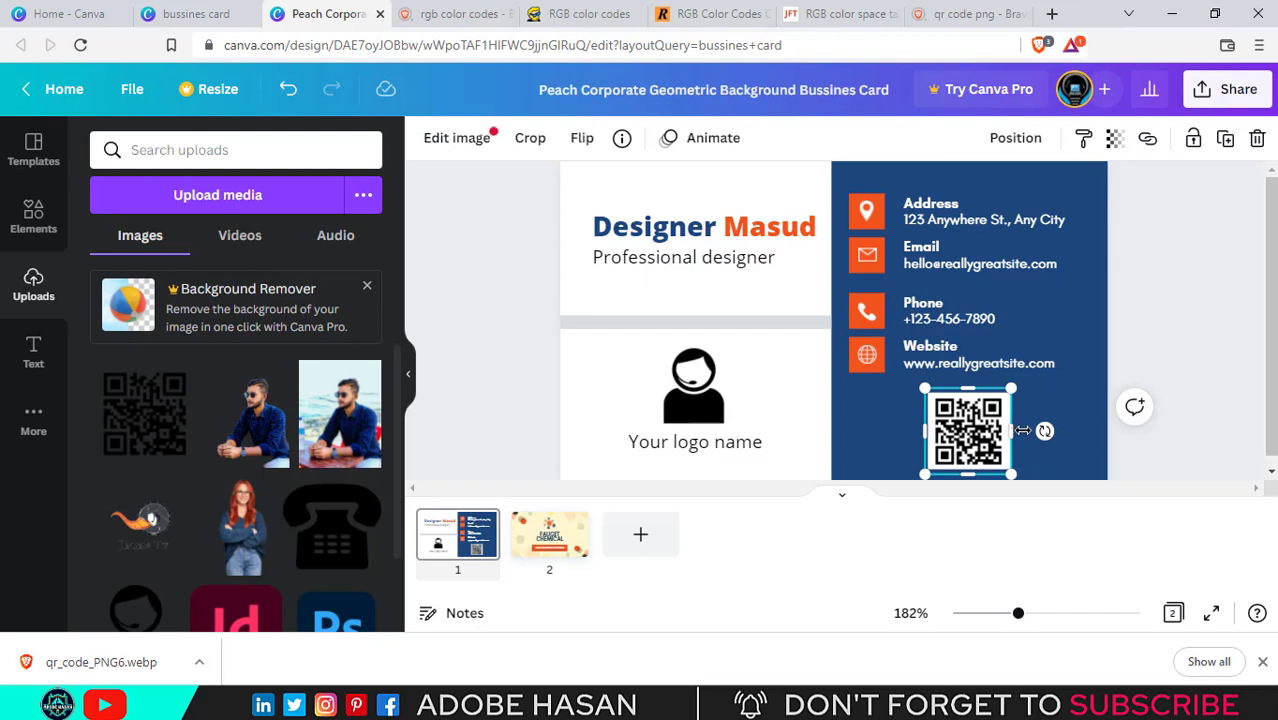
pyautogui.moveTo(1022, 430); pyautogui.dragTo(1029, 430)
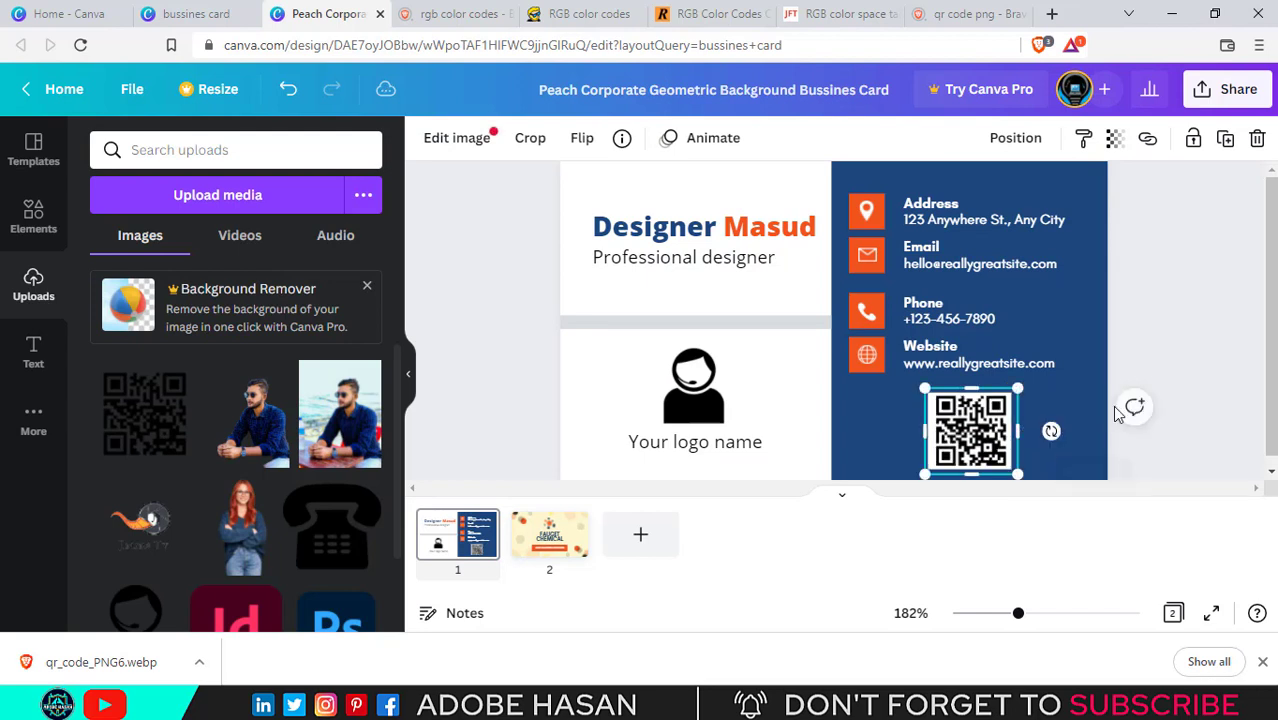
pyautogui.press('Left')
pyautogui.press('Left')
pyautogui.press('Left')
pyautogui.press('Right')
pyautogui.press('Right')
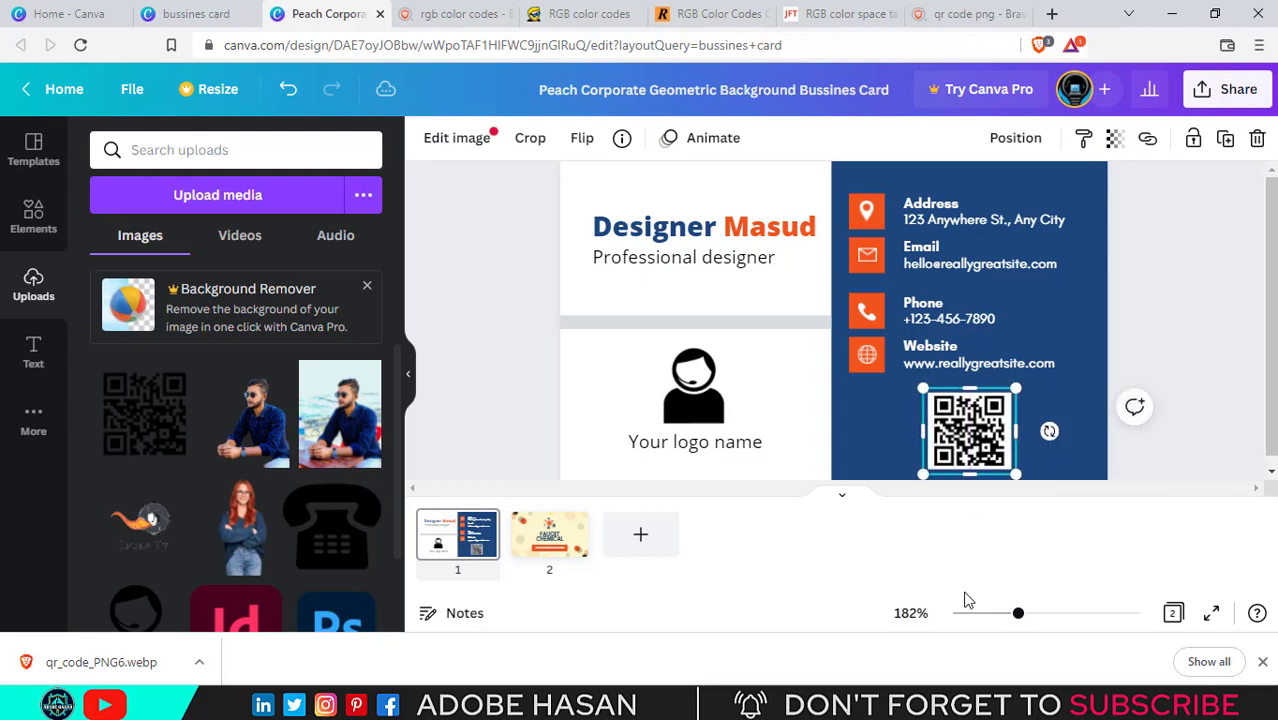
# Close the downloads bar and fine-tune the QR code's position so it sits centred on the white square
pyautogui.moveTo(1018, 616); pyautogui.dragTo(1059, 614)
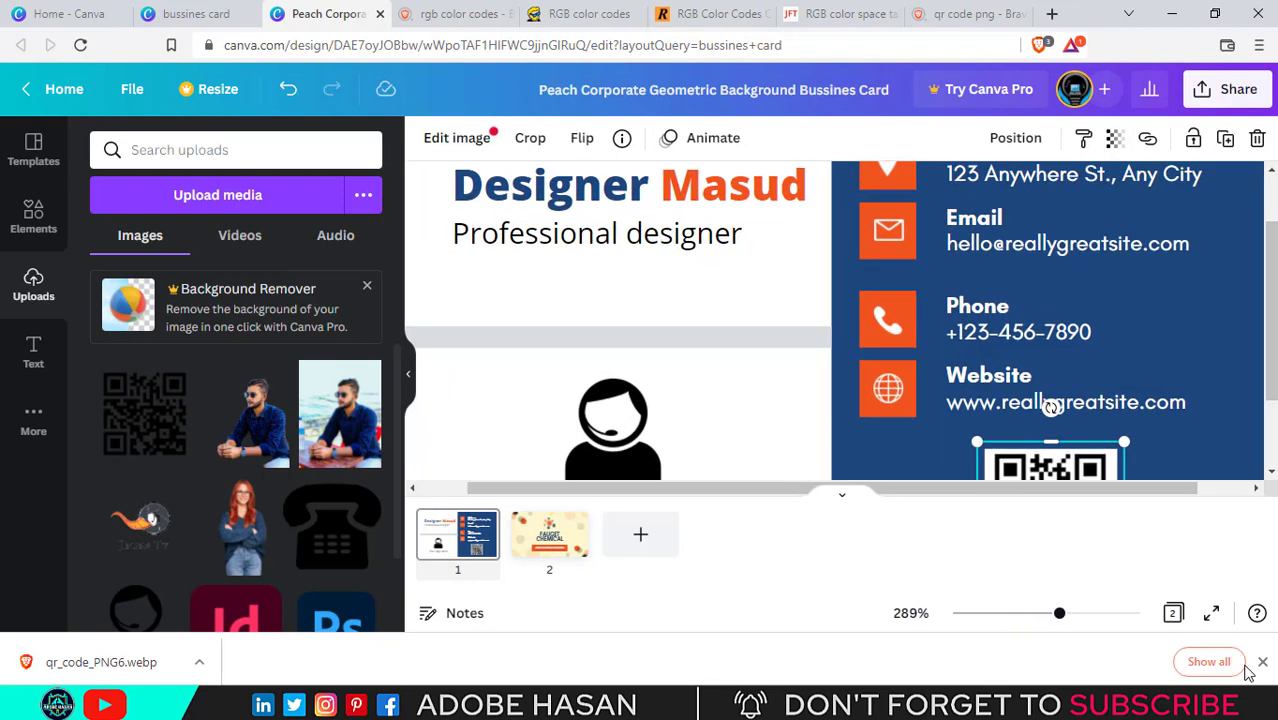
pyautogui.click(1262, 664)
pyautogui.scroll(-1, 1130, 505)
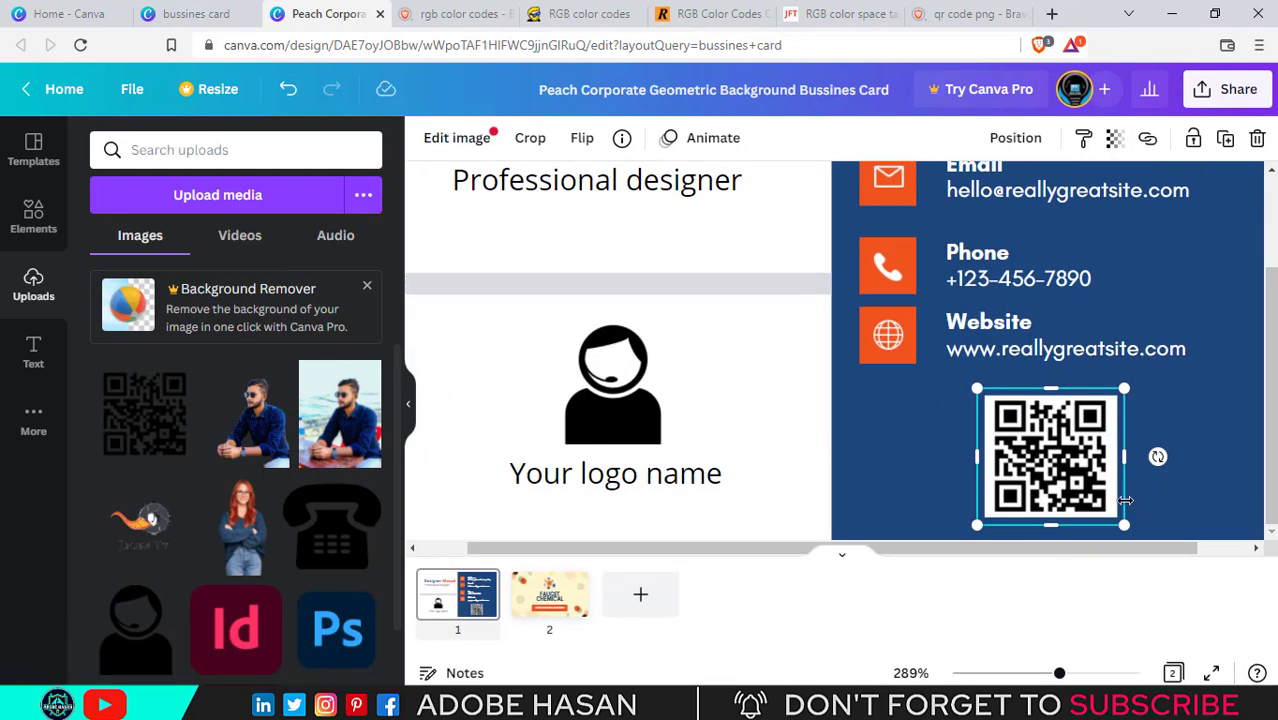
pyautogui.moveTo(1073, 479); pyautogui.dragTo(1068, 478)
pyautogui.click(1203, 470)
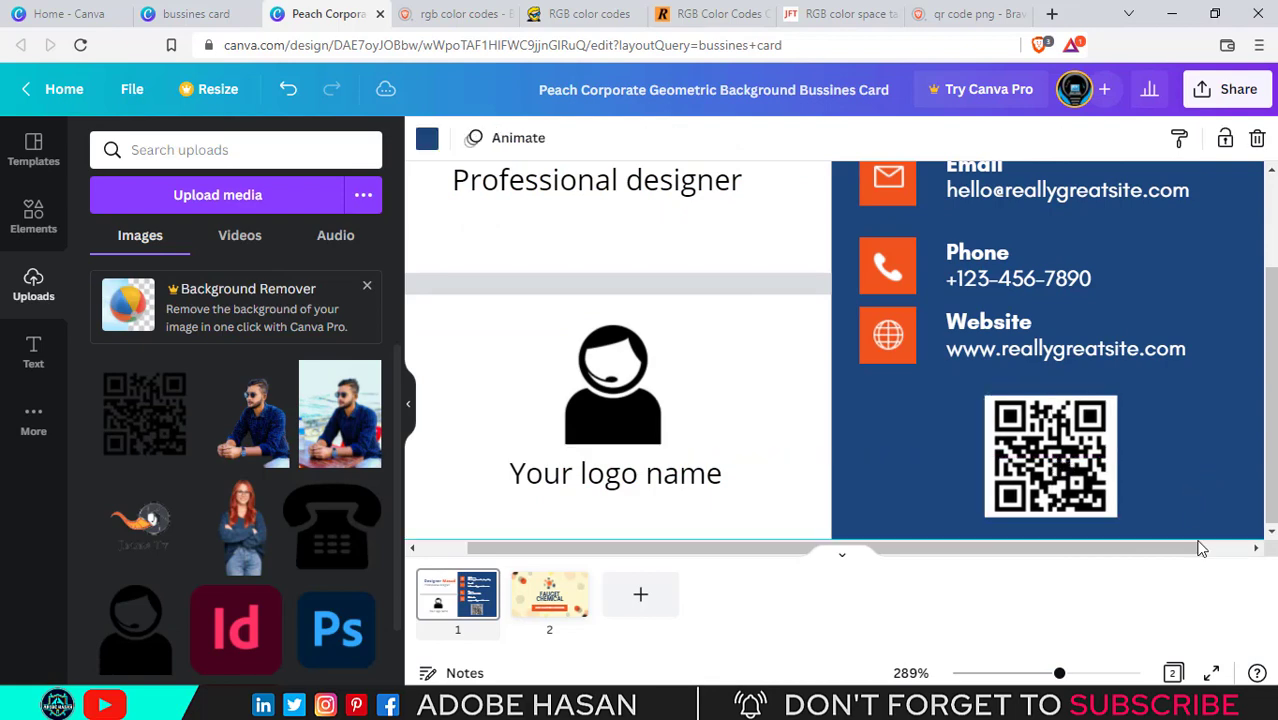
pyautogui.moveTo(1057, 676); pyautogui.dragTo(1018, 673)
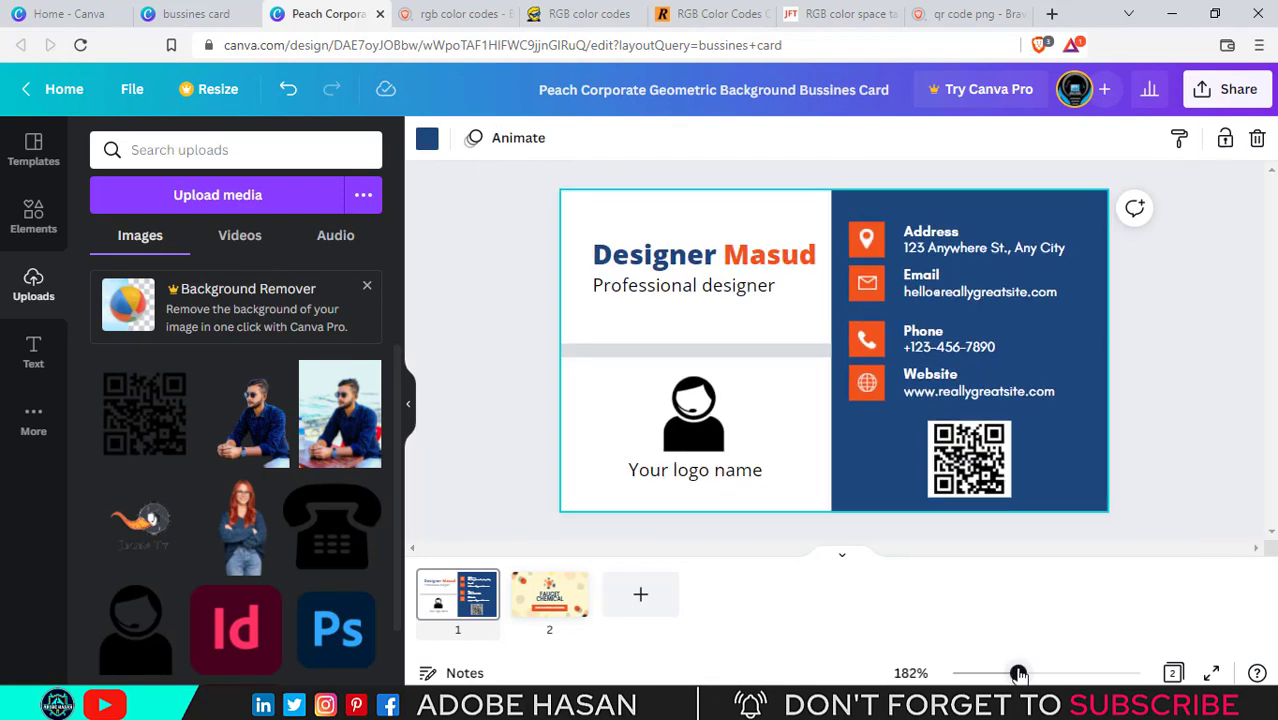
# Move the Phone and Website rows with their icons up, closer to the Email row on the blue panel
pyautogui.click(1184, 408)
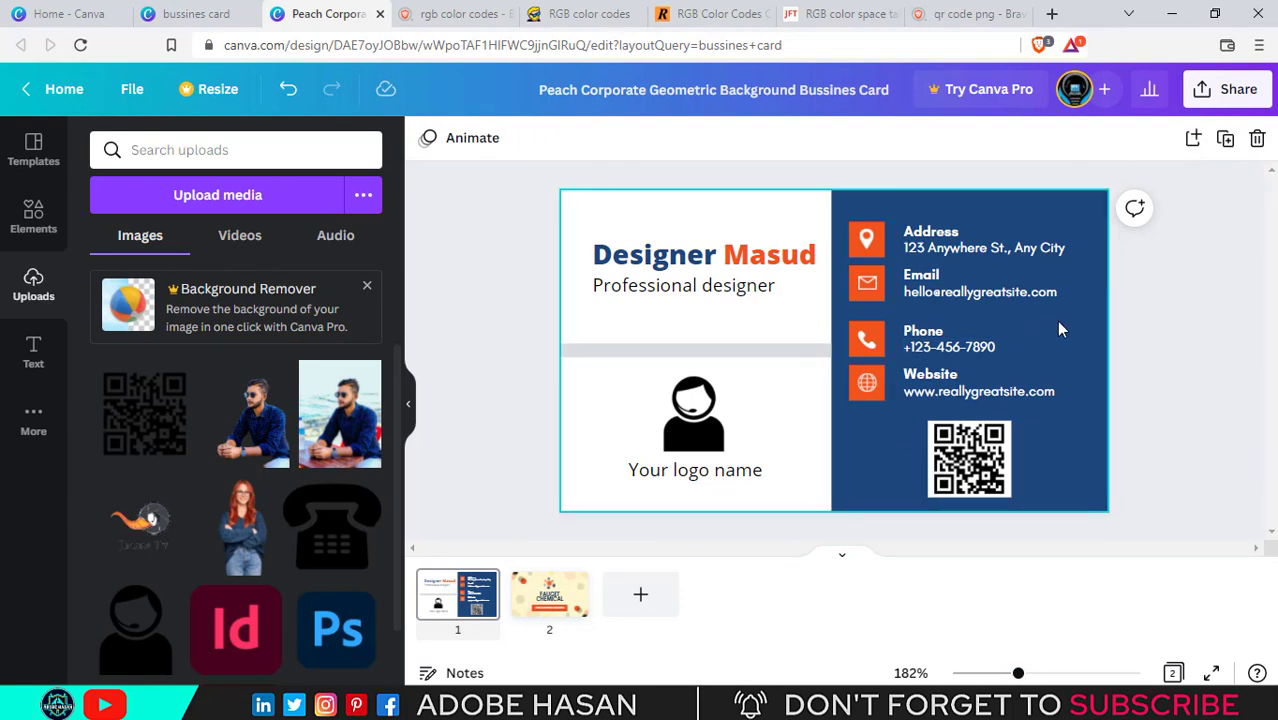
pyautogui.moveTo(1063, 340); pyautogui.dragTo(866, 410)
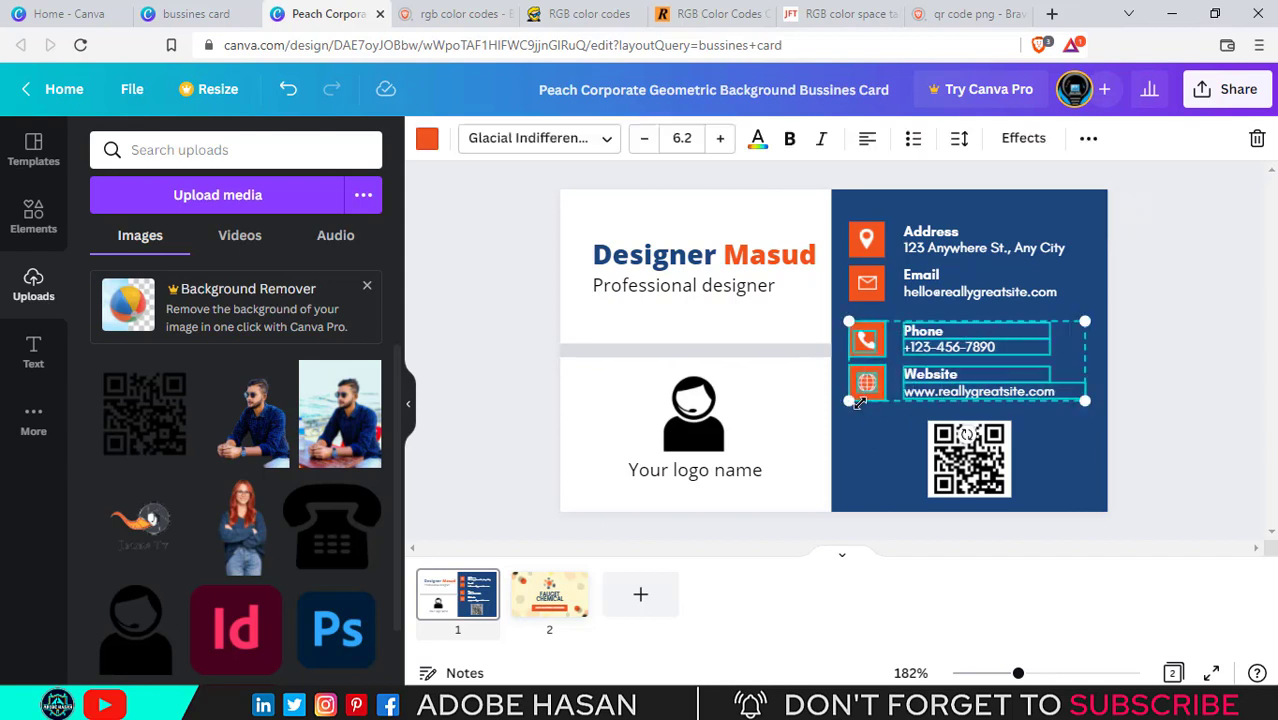
pyautogui.press('Up')
pyautogui.press('Up')
pyautogui.press('Up')
pyautogui.press('Up')
pyautogui.press('Up')
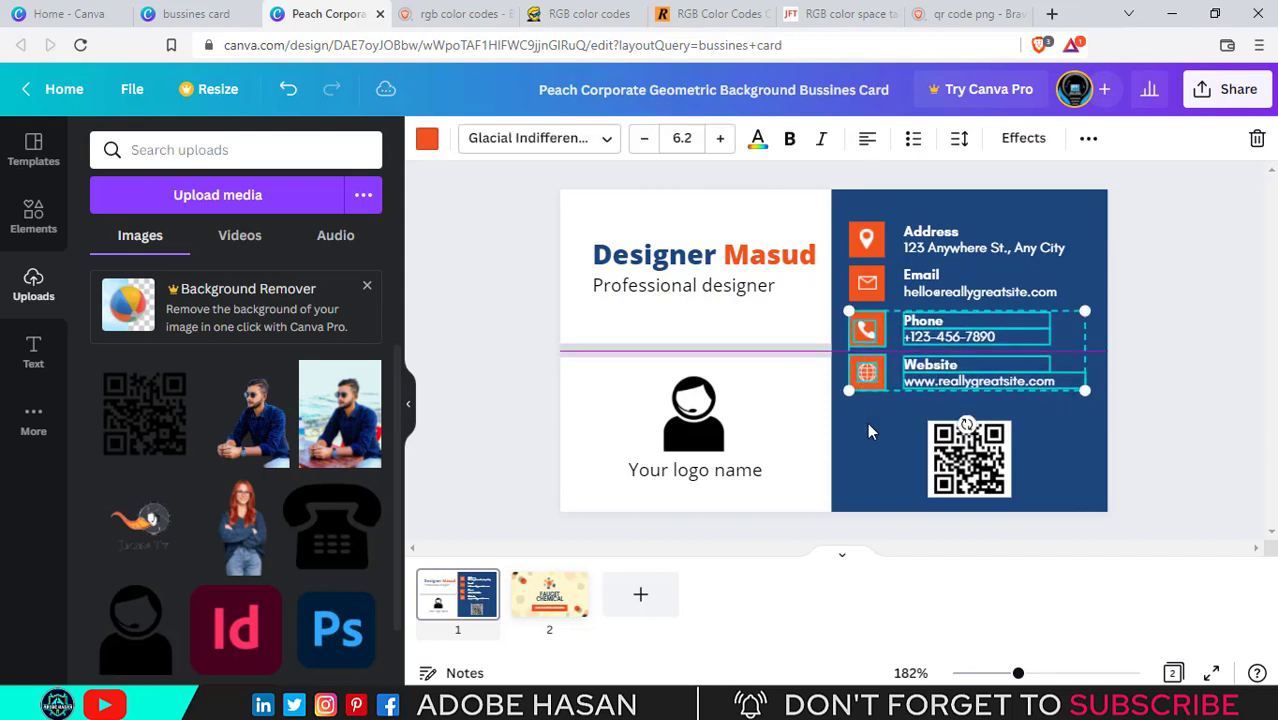
pyautogui.click(869, 462)
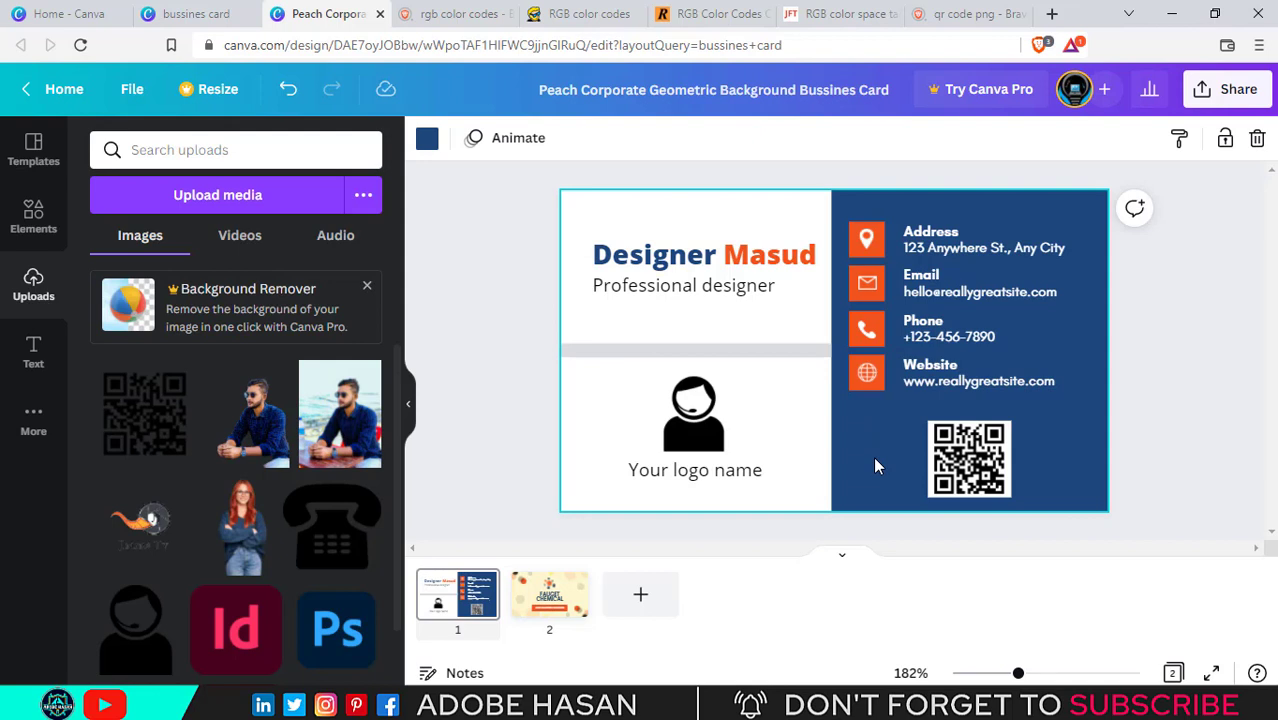
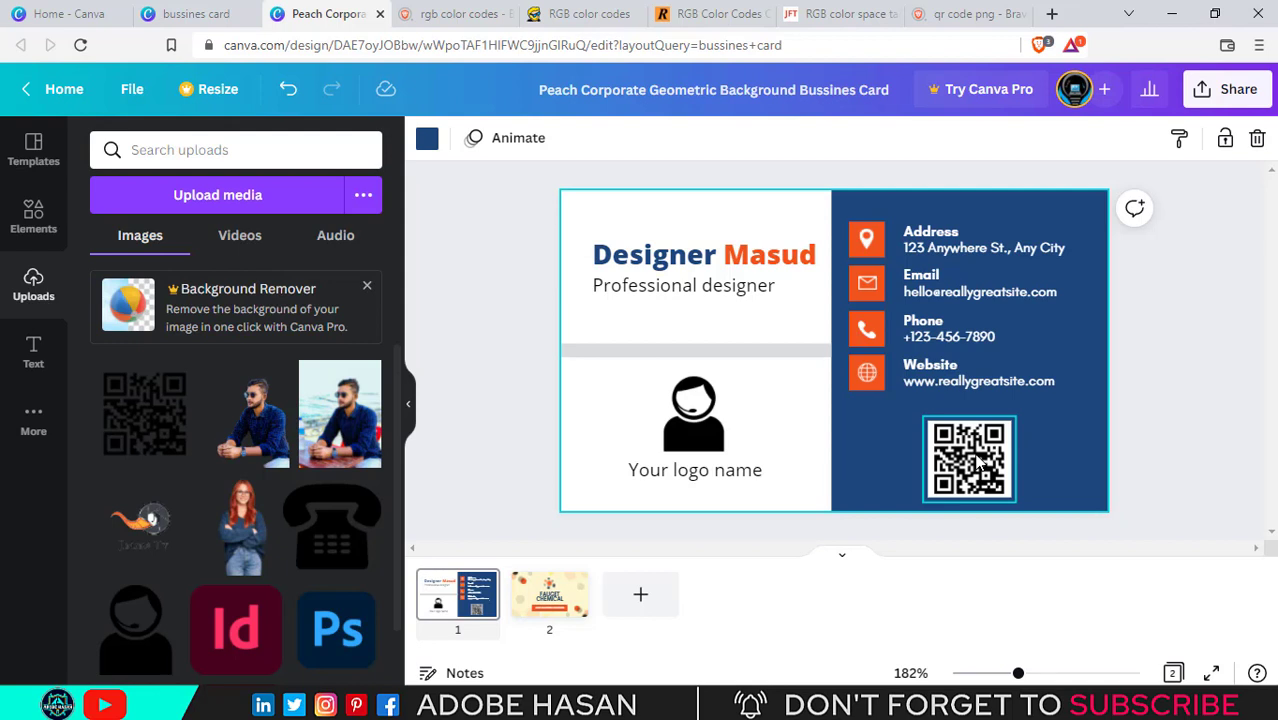
# Delete all the template elements from page 2, leaving only its plain background
pyautogui.click(549, 603)
pyautogui.moveTo(535, 164); pyautogui.dragTo(1152, 520)
pyautogui.press('Delete')
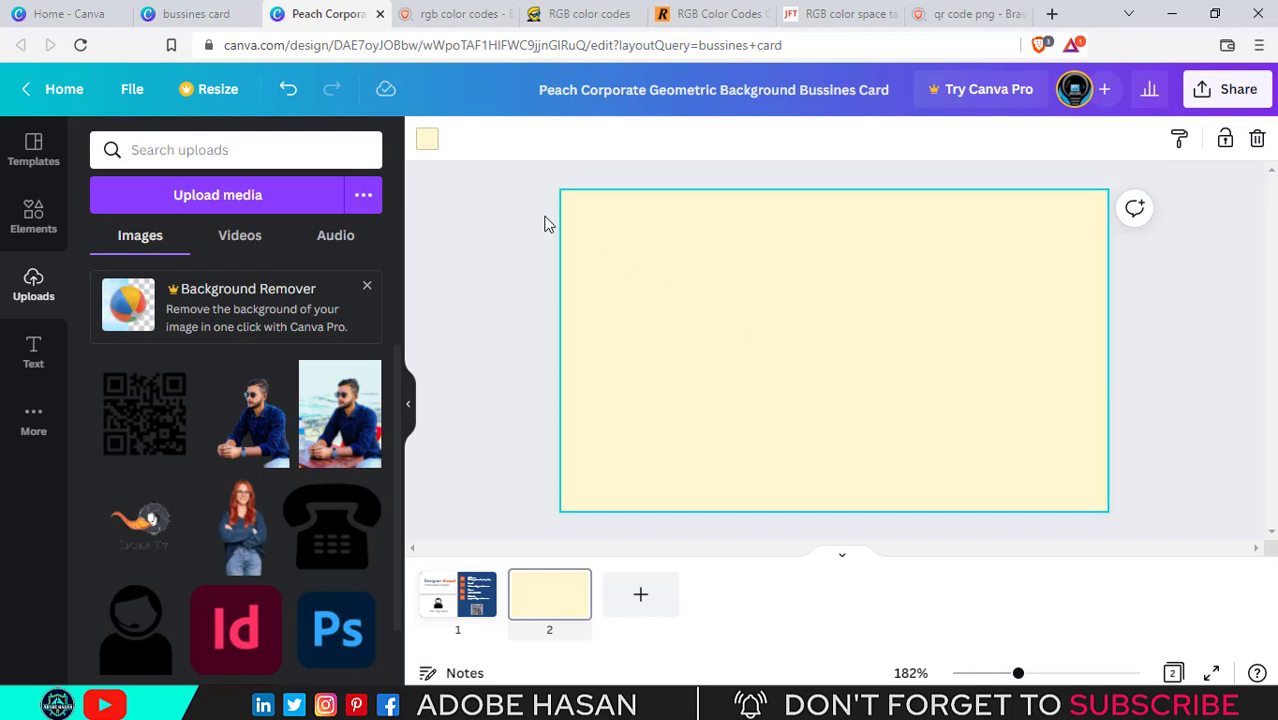
# Try the document's dark blue as the background colour of page 2
pyautogui.click(428, 138)
pyautogui.click(212, 240)
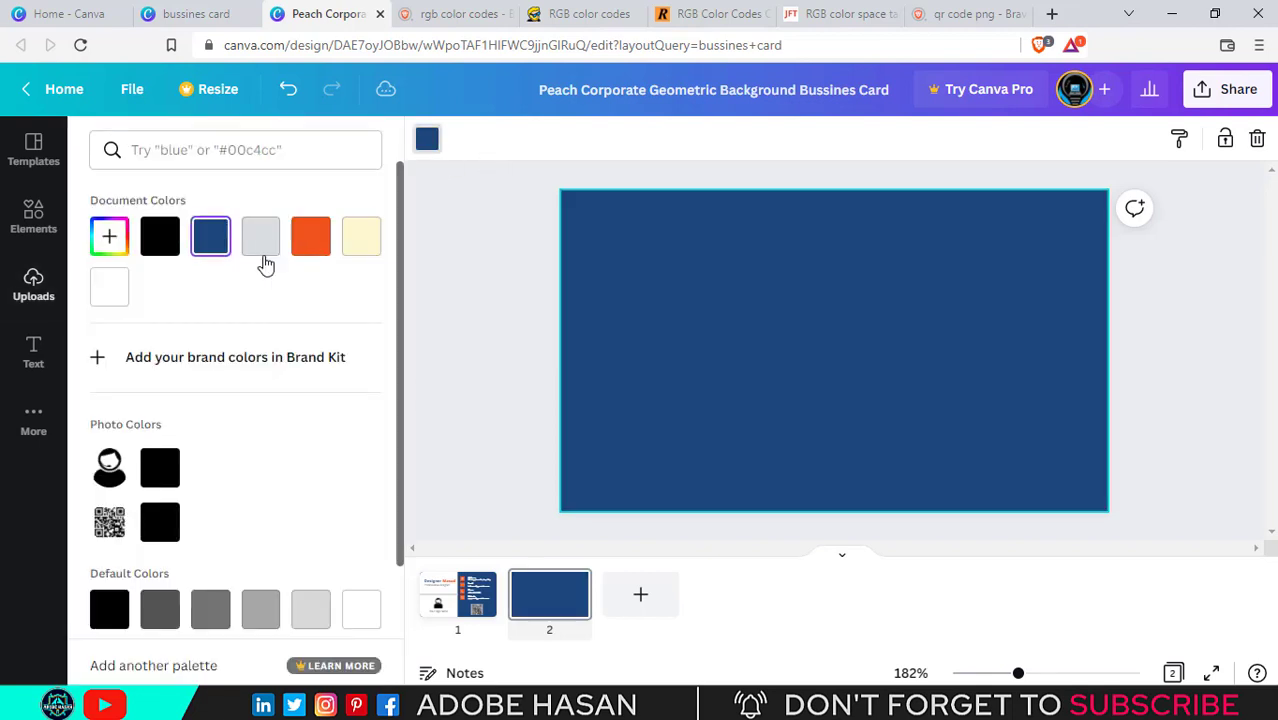
pyautogui.press('Escape')
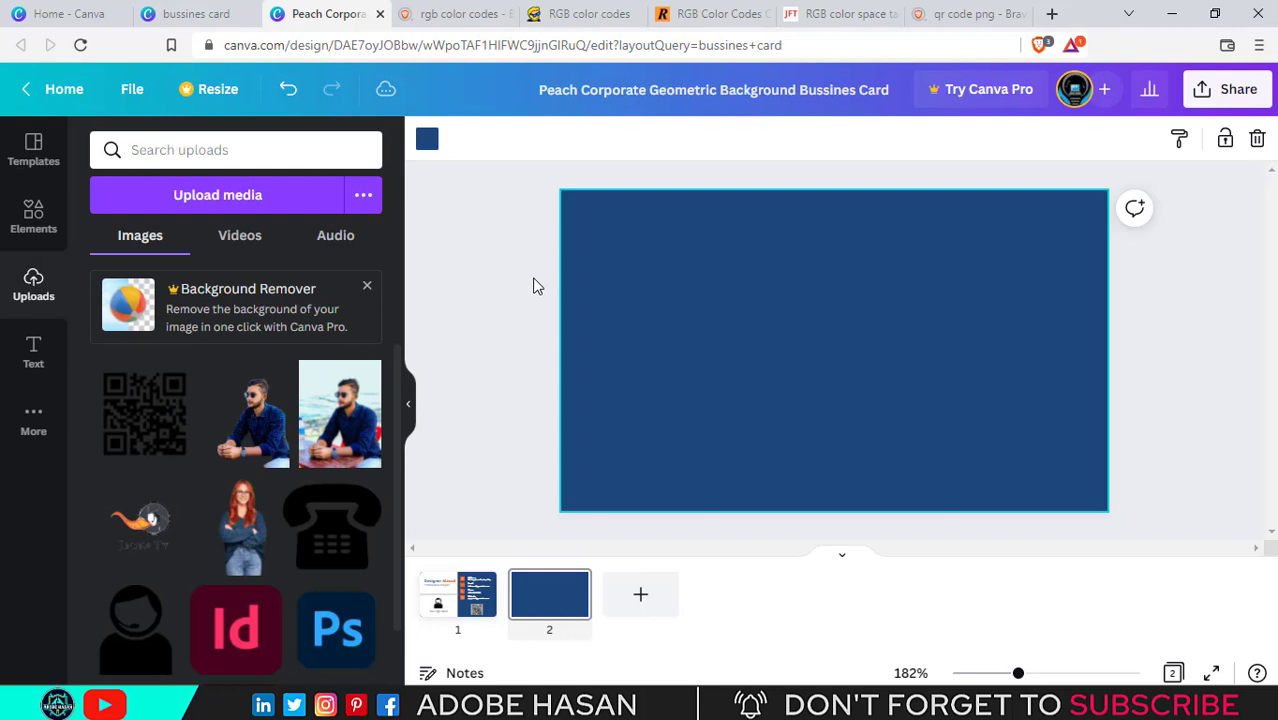
# Set page 2's background to the document's orange
pyautogui.click(428, 140)
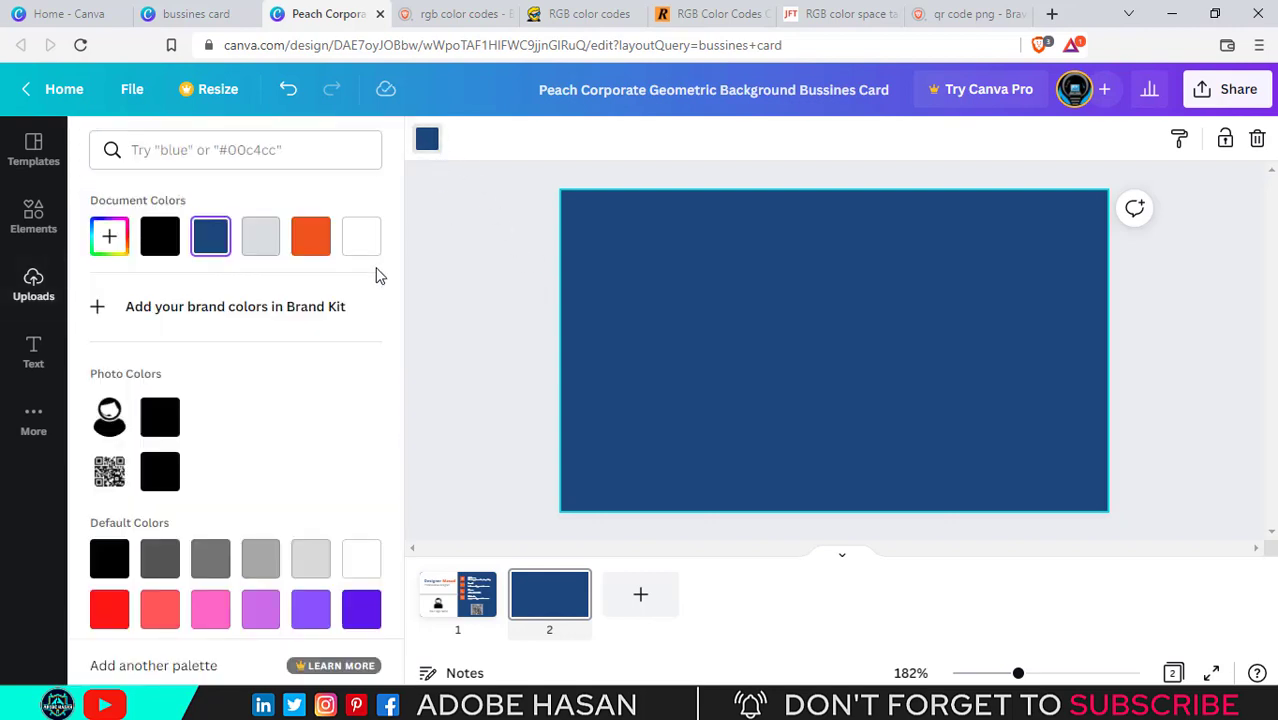
pyautogui.click(311, 236)
pyautogui.press('Escape')
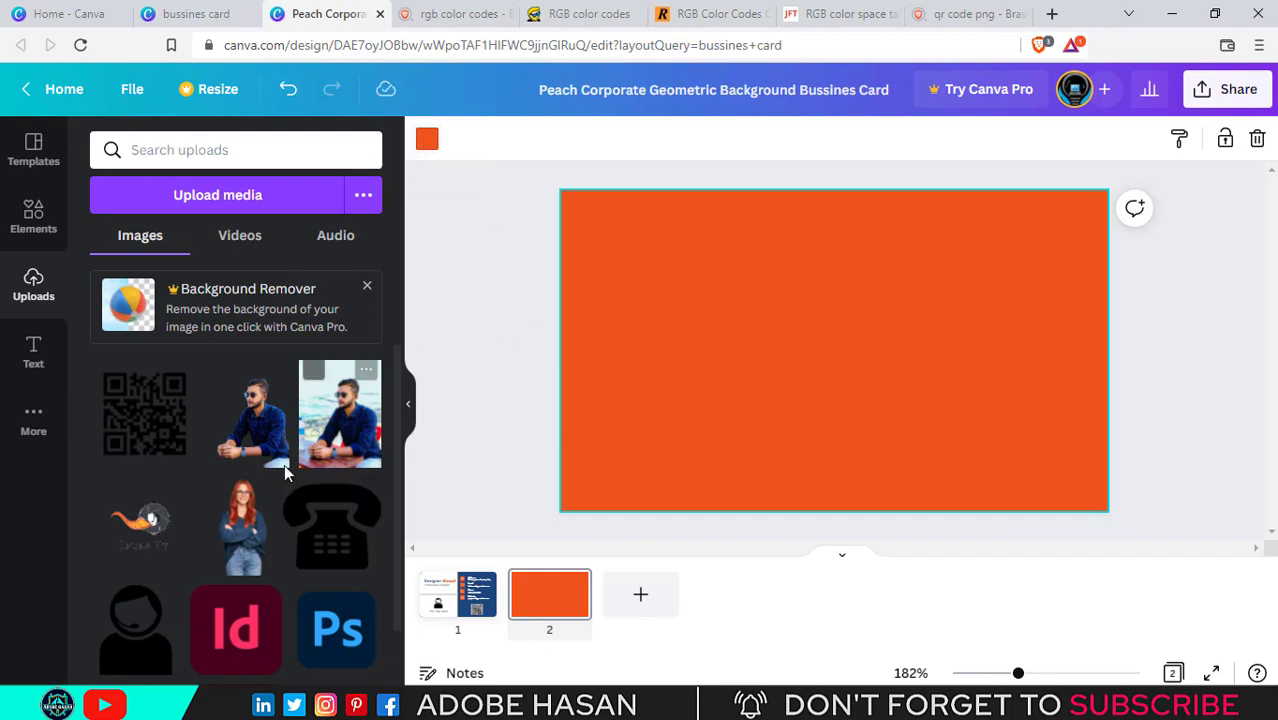
# Insert the uploaded black headset-person icon on the orange page and enlarge it near the centre
pyautogui.scroll(-2, 249, 490)
pyautogui.click(143, 450)
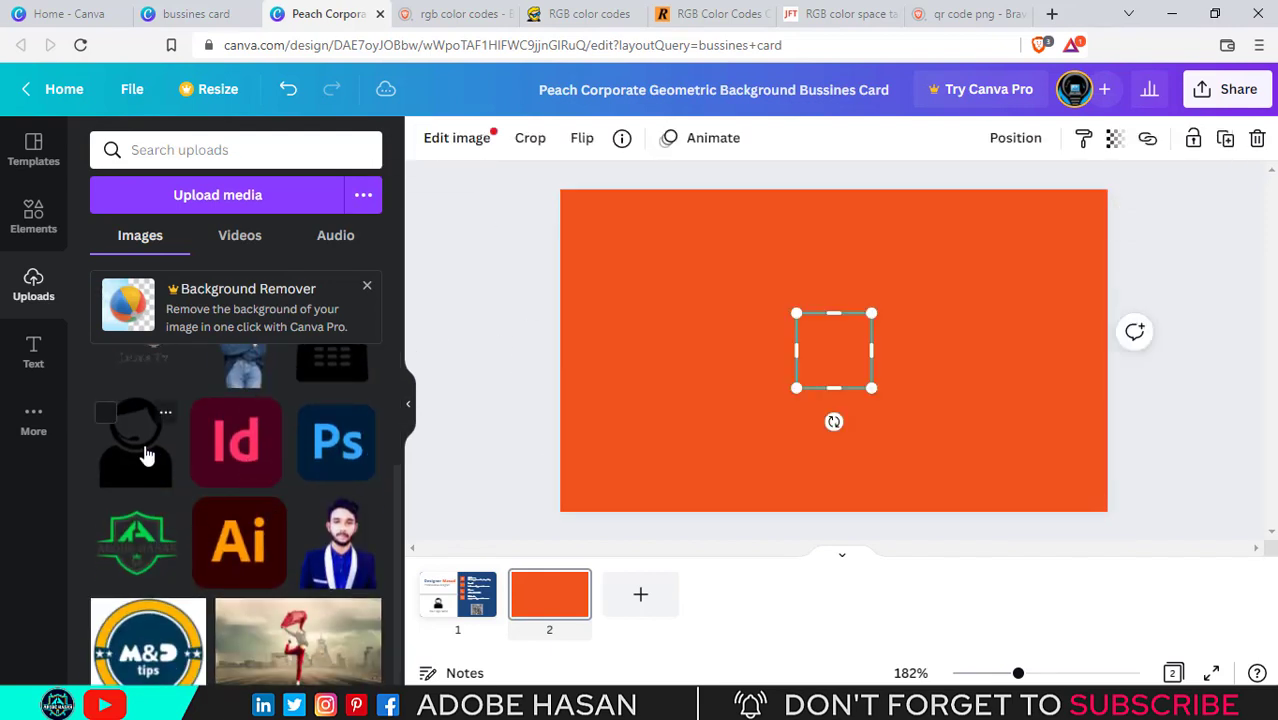
pyautogui.moveTo(873, 390)
pyautogui.mouseDown()
pyautogui.moveTo(950, 446)
pyautogui.moveTo(871, 381)
pyautogui.moveTo(884, 372)
pyautogui.moveTo(860, 381)
pyautogui.mouseUp()
pyautogui.click(1162, 389)
pyautogui.click(852, 377)
pyautogui.click(960, 441)
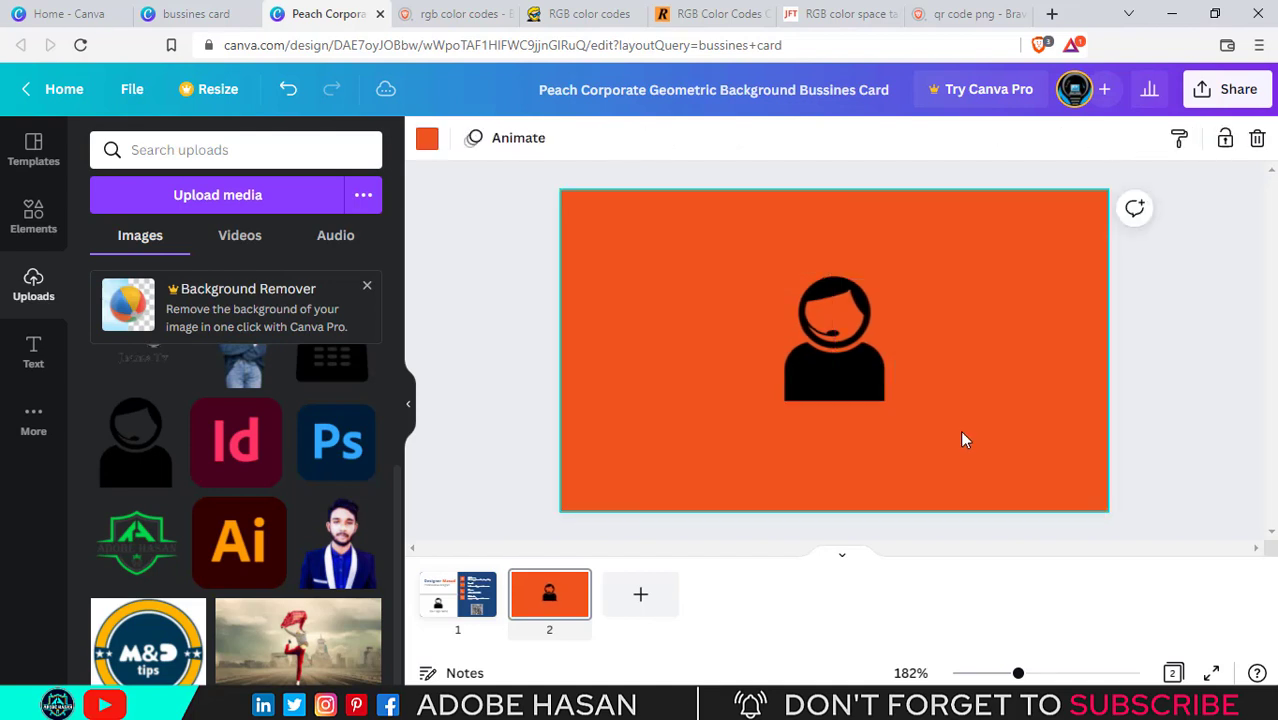
# Add a body text box reading "Your logo name" to page 2
pyautogui.click(33, 350)
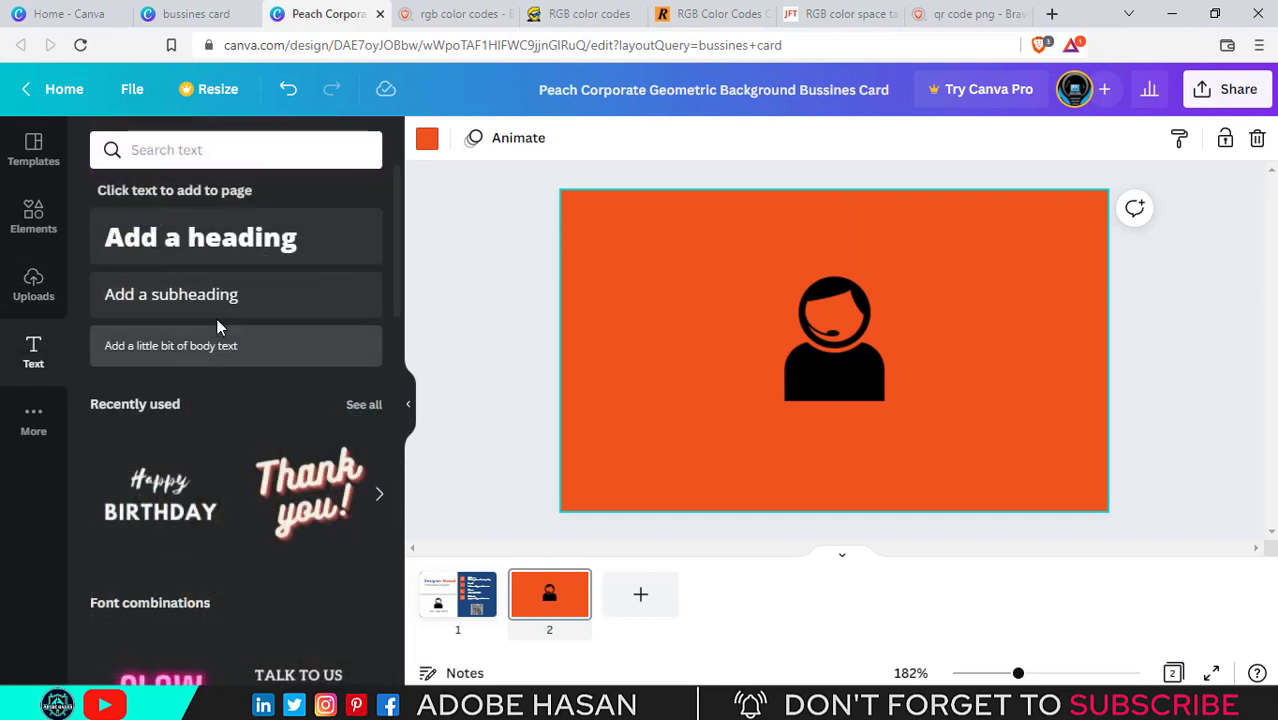
pyautogui.click(185, 346)
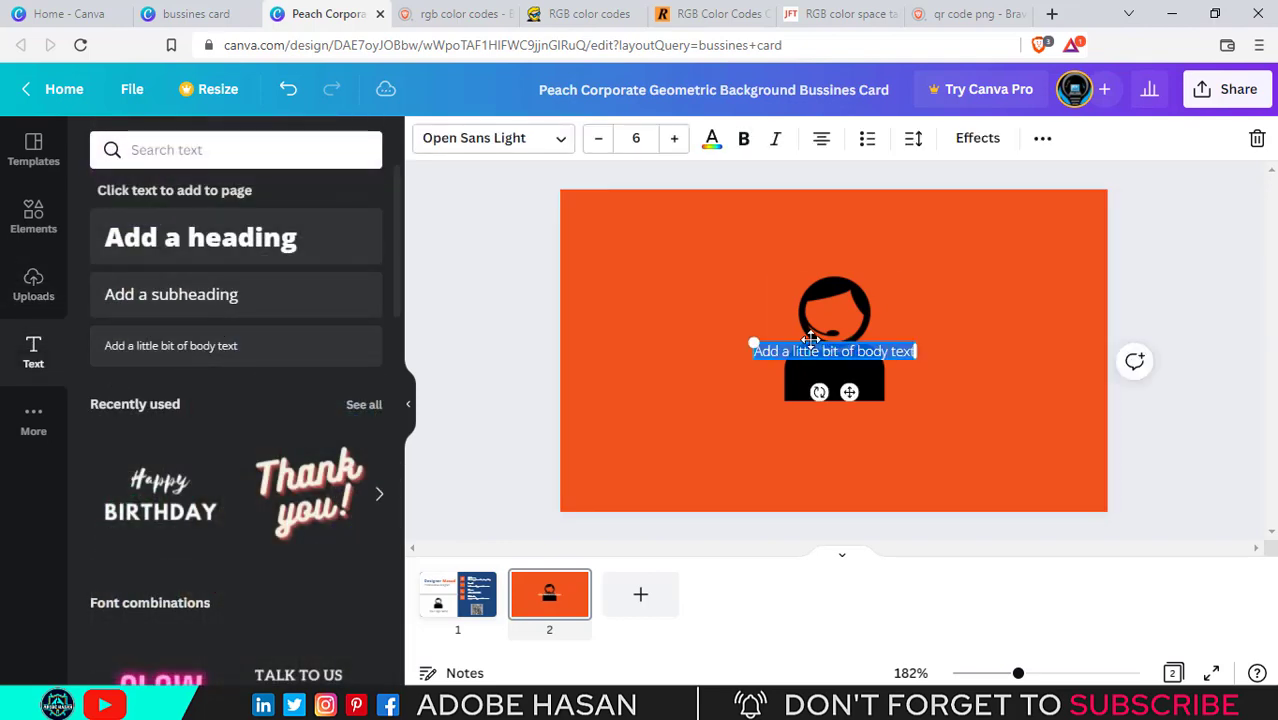
pyautogui.write('Your logo')
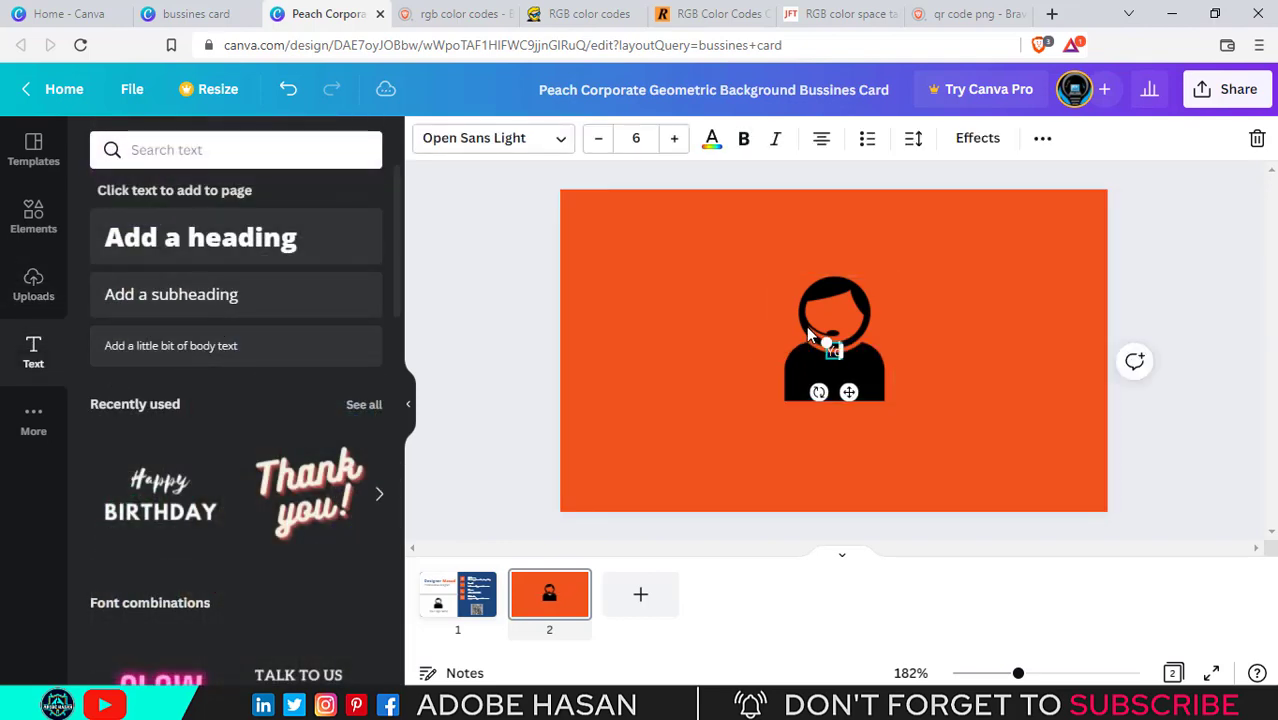
pyautogui.write(' he')
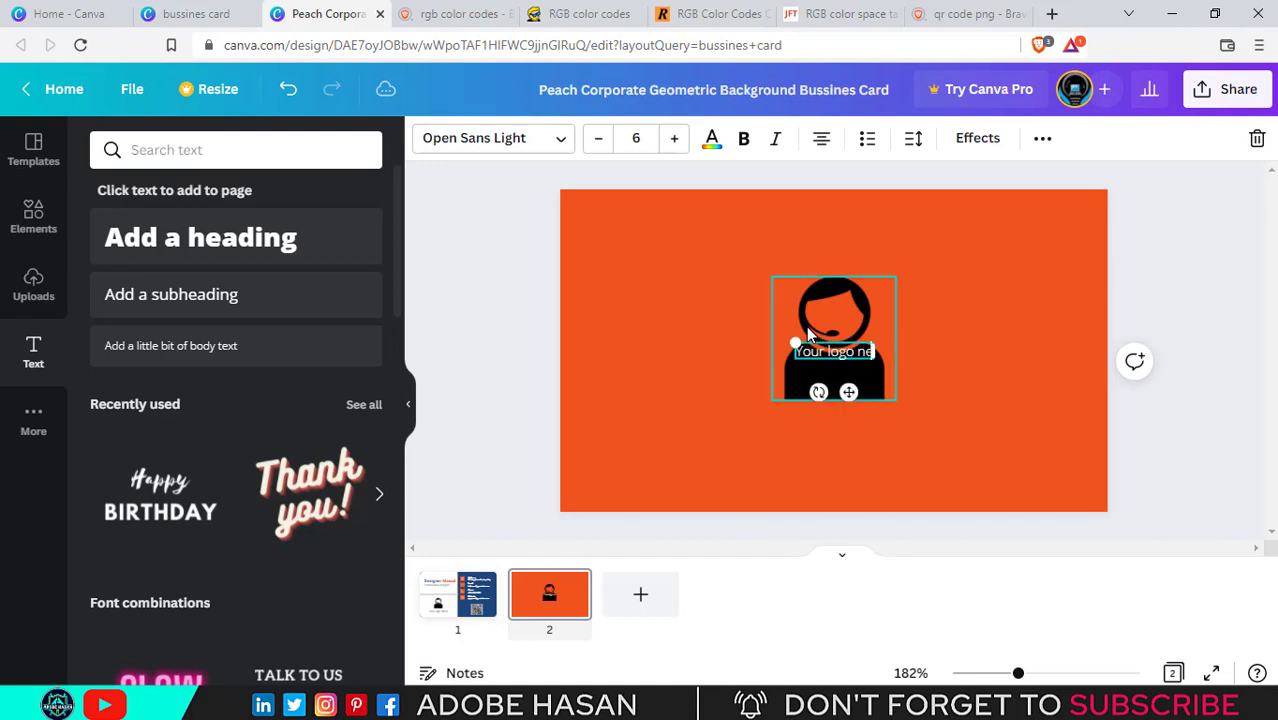
pyautogui.press('BackSpace')
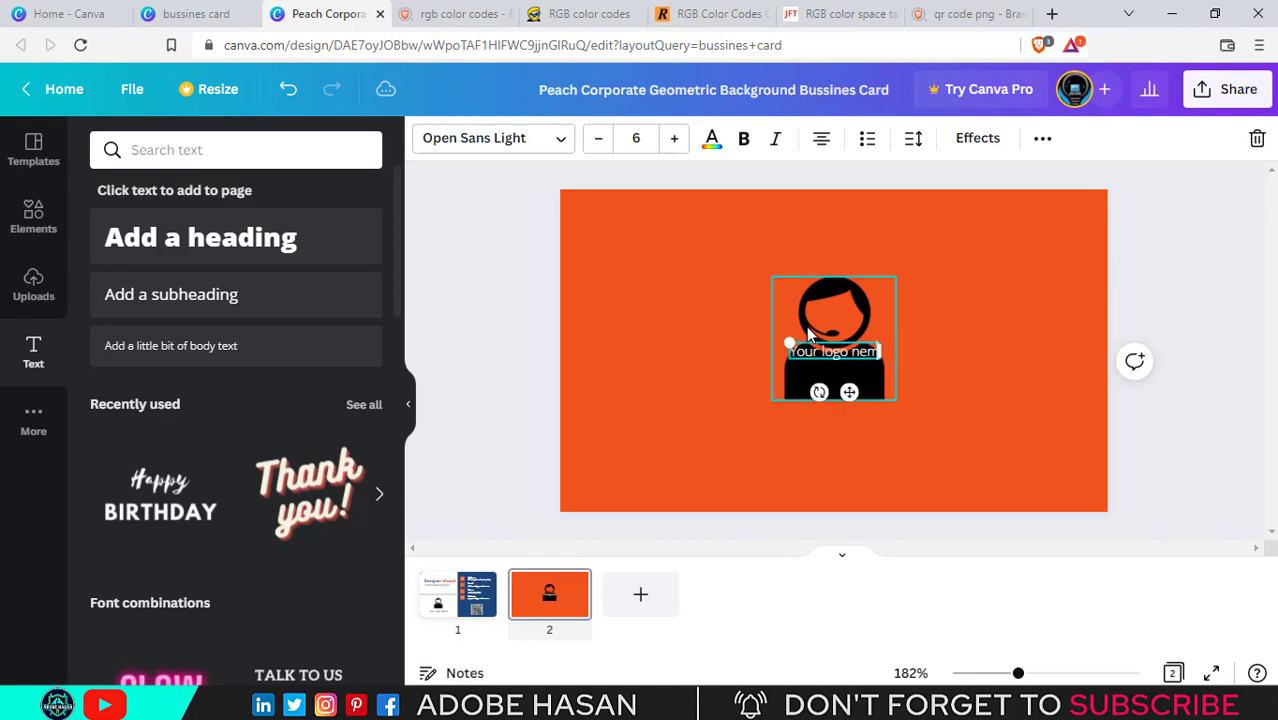
pyautogui.write('ame')
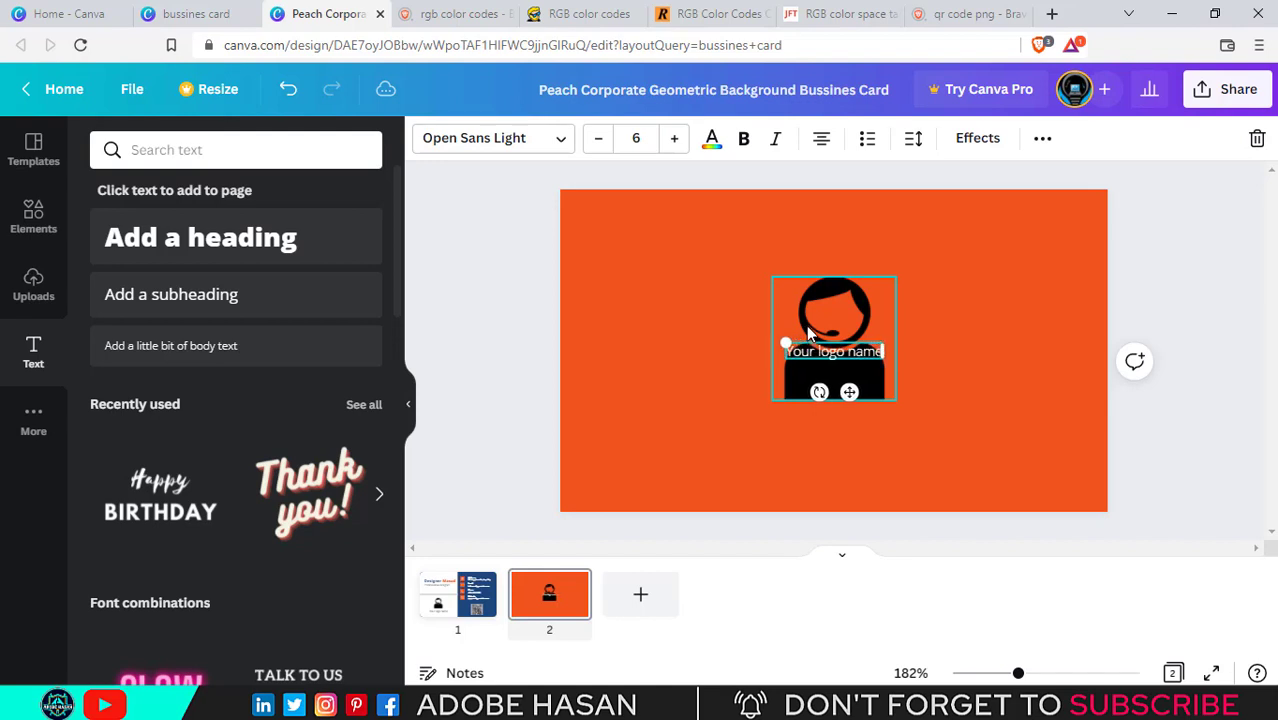
pyautogui.press('Escape')
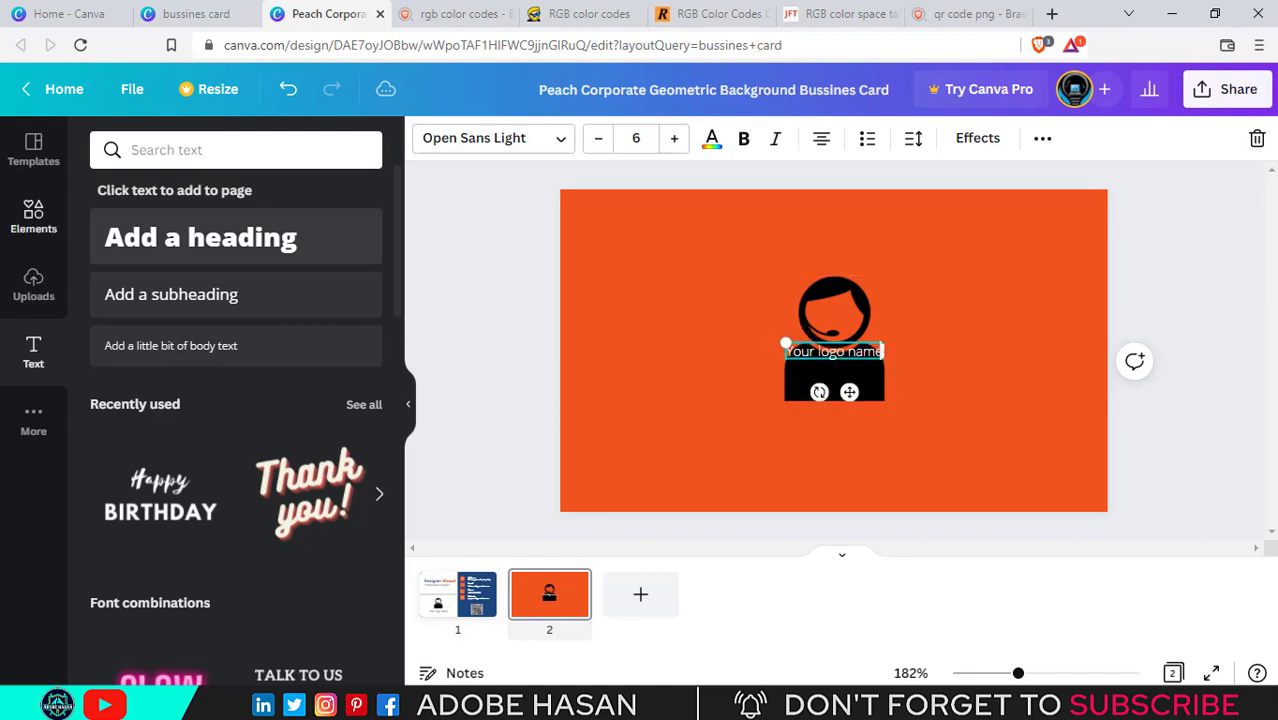
# Place the "Your logo name" text directly beneath the person icon, close to its lower edge
pyautogui.click(618, 326)
pyautogui.moveTo(850, 363); pyautogui.dragTo(851, 418)
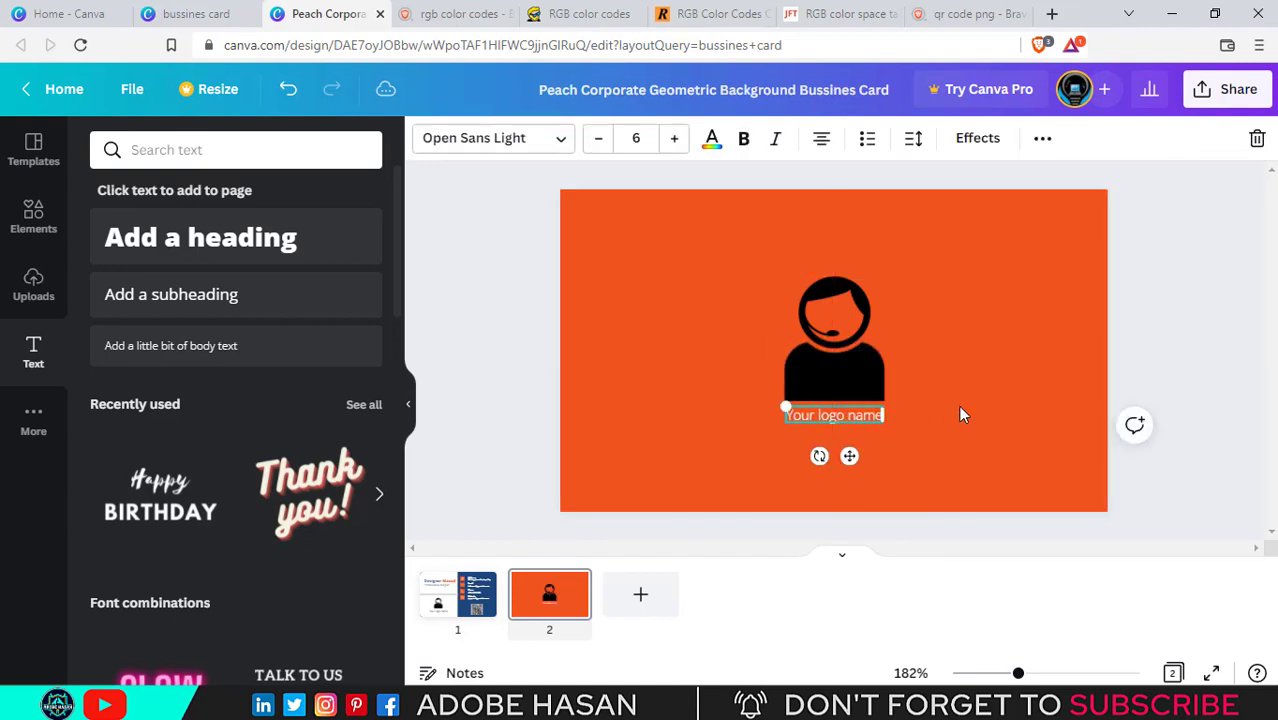
pyautogui.click(986, 370)
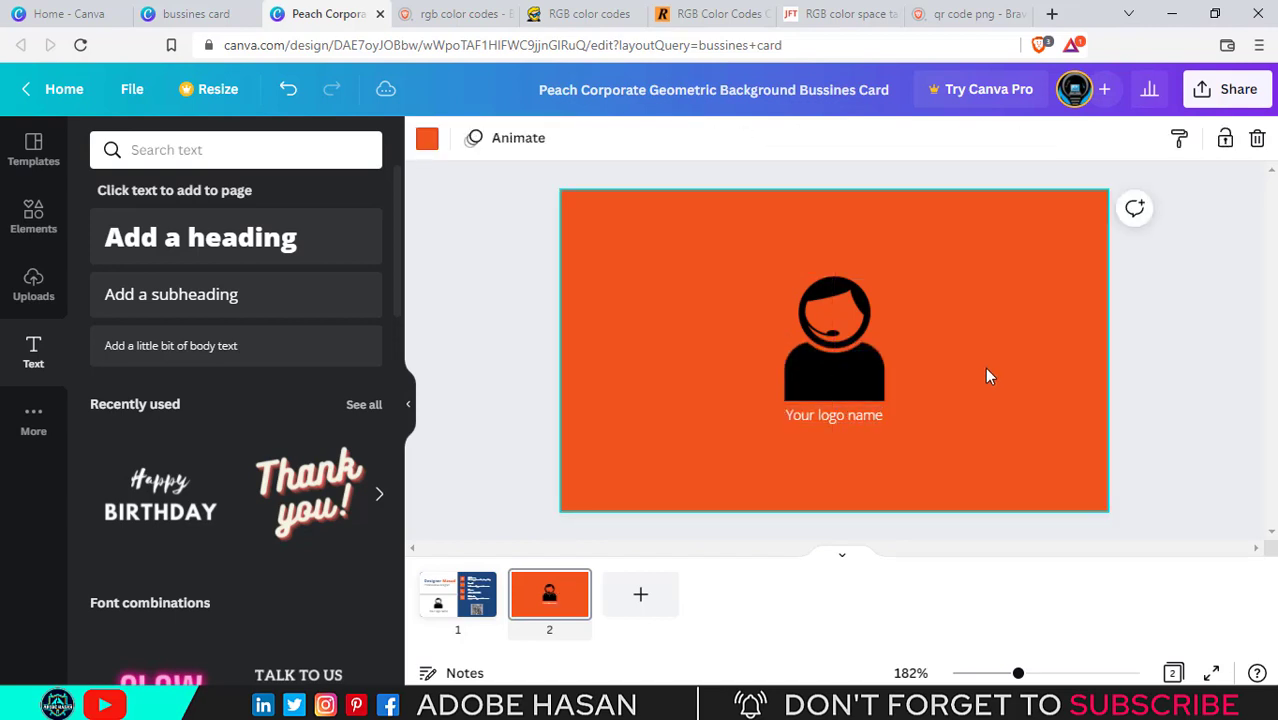
pyautogui.click(833, 421)
pyautogui.moveTo(832, 420); pyautogui.dragTo(826, 419)
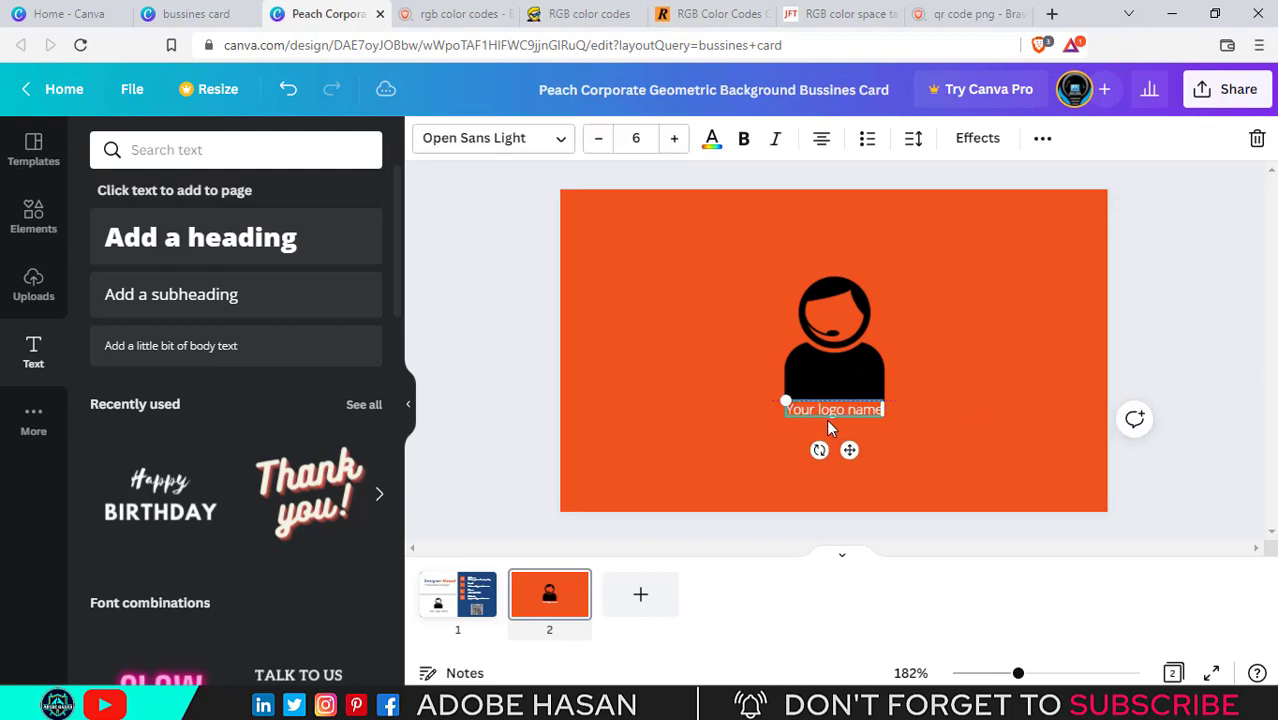
pyautogui.click(993, 398)
# Scale the icon and its logo name down together to a text size of 5.1 and recentre them on the page
pyautogui.moveTo(740, 270); pyautogui.dragTo(856, 367)
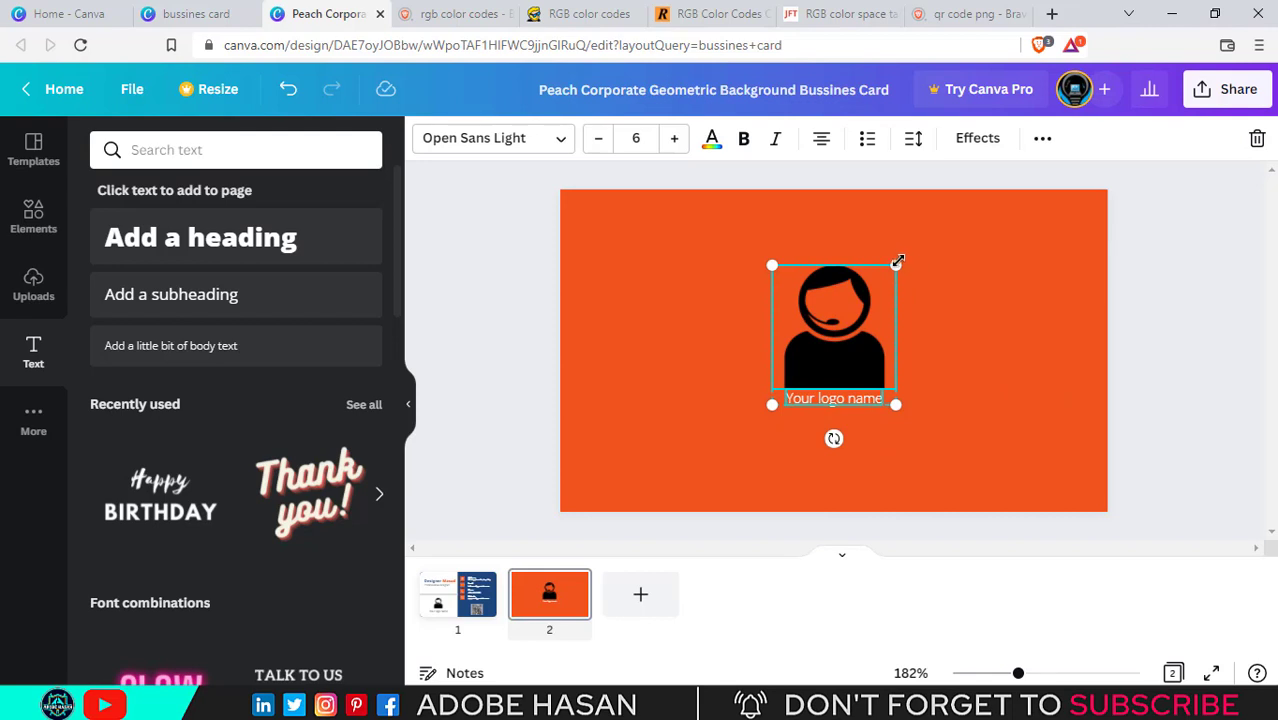
pyautogui.moveTo(898, 262); pyautogui.dragTo(882, 281)
pyautogui.moveTo(831, 352)
pyautogui.mouseDown()
pyautogui.moveTo(845, 335)
pyautogui.moveTo(839, 347)
pyautogui.mouseUp()
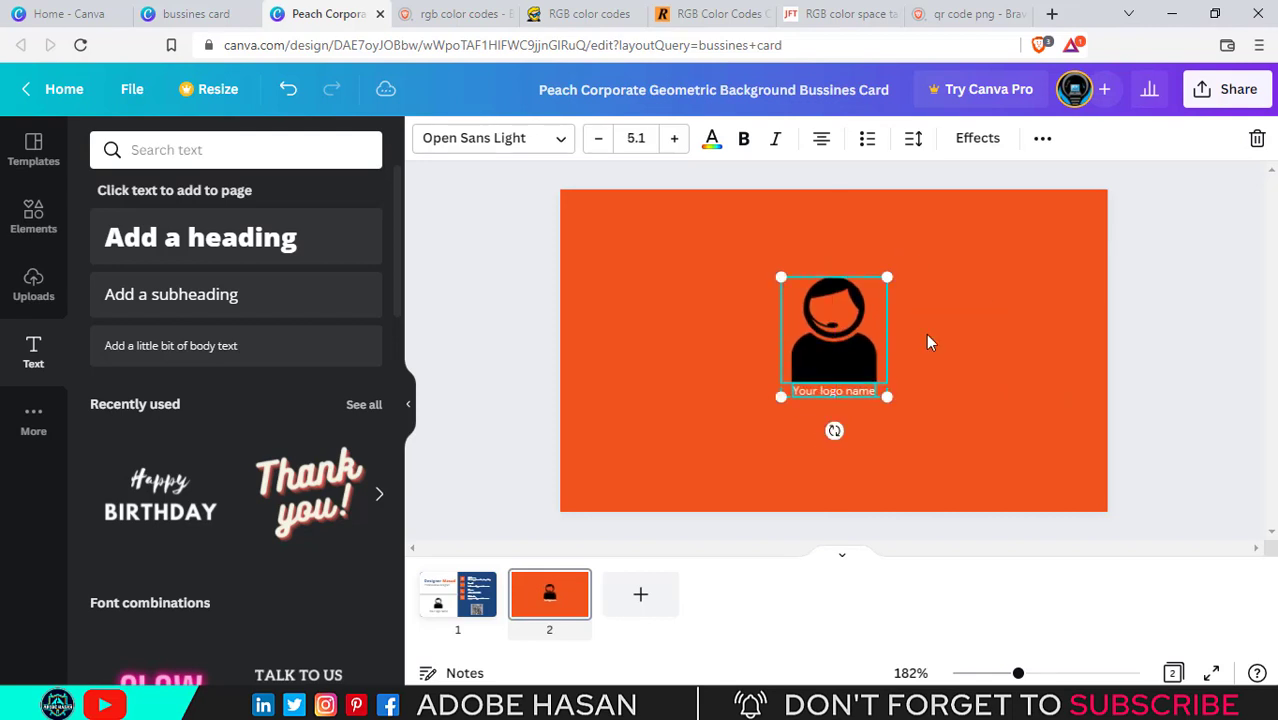
pyautogui.click(958, 317)
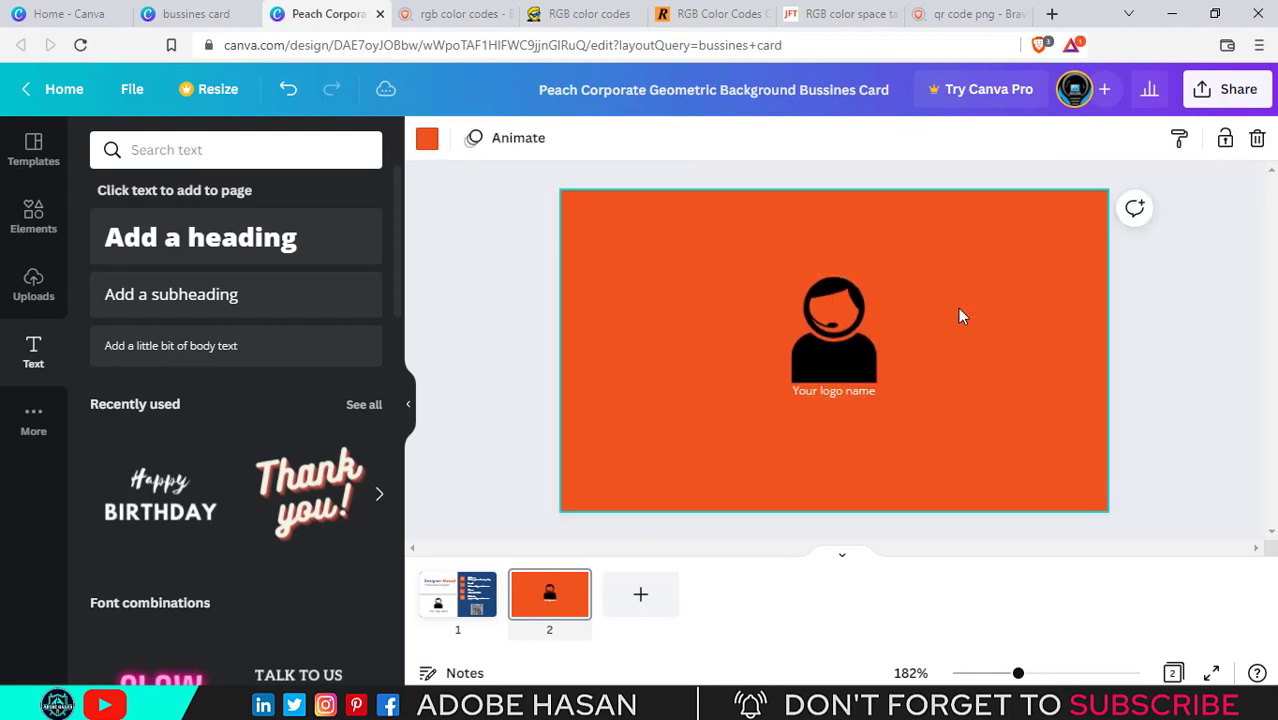
pyautogui.click(480, 584)
pyautogui.click(882, 420)
pyautogui.click(855, 411)
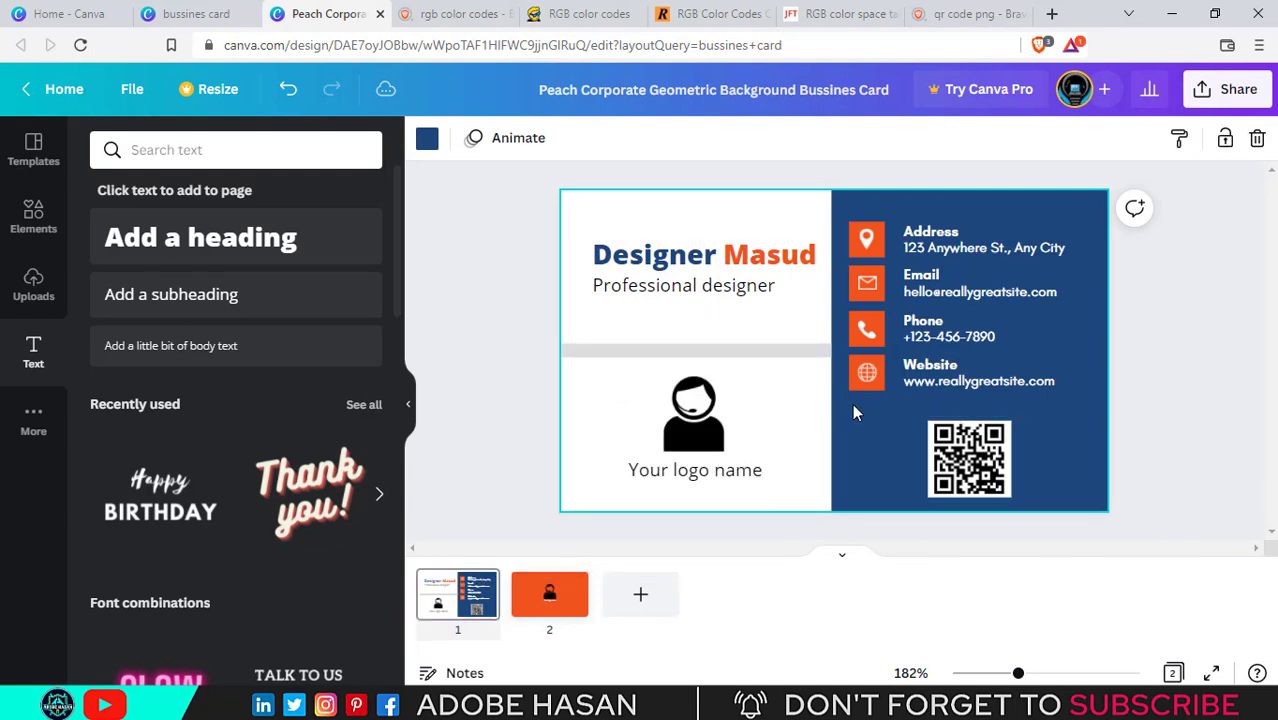
pyautogui.click(920, 386)
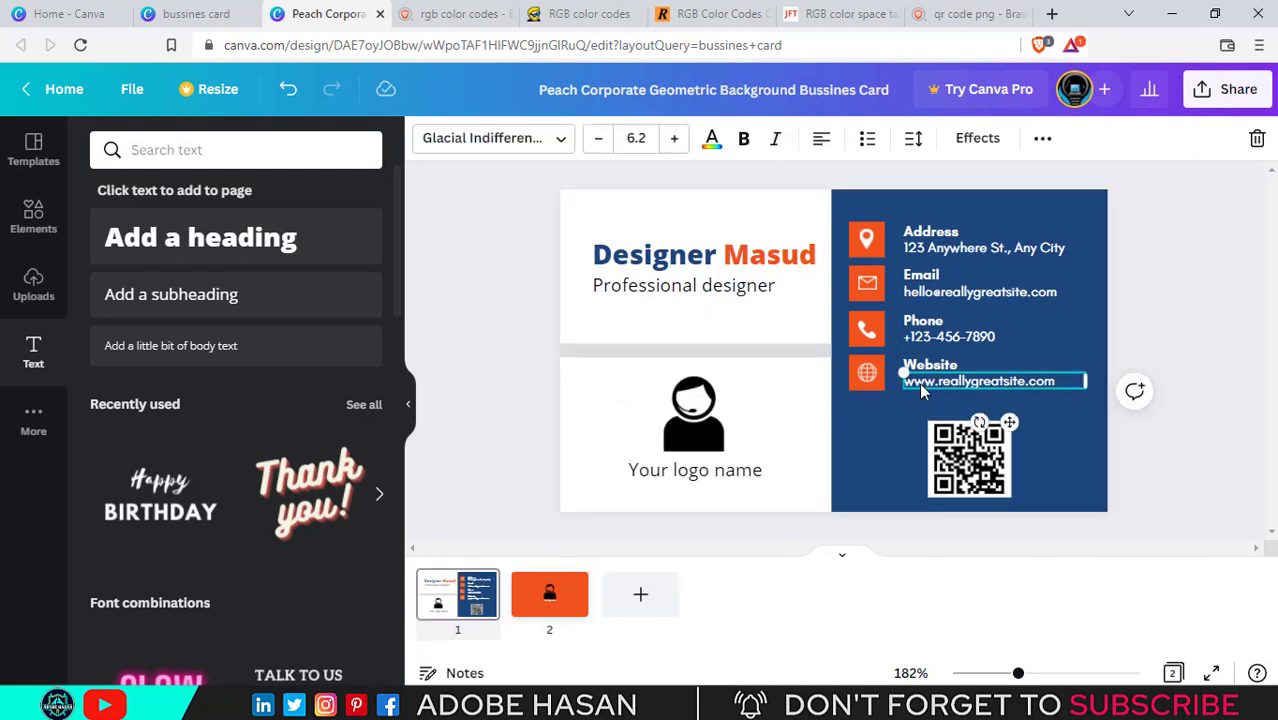
pyautogui.click(555, 590)
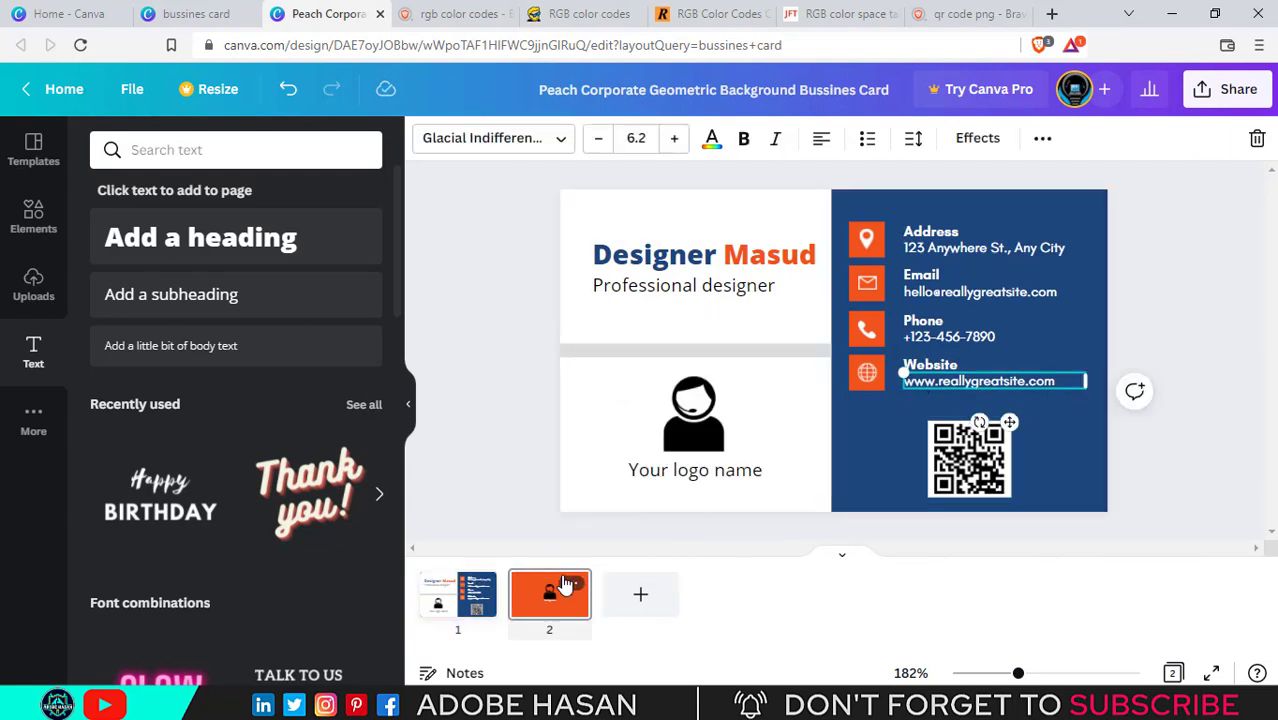
pyautogui.write('www.reallygreatsite.com')
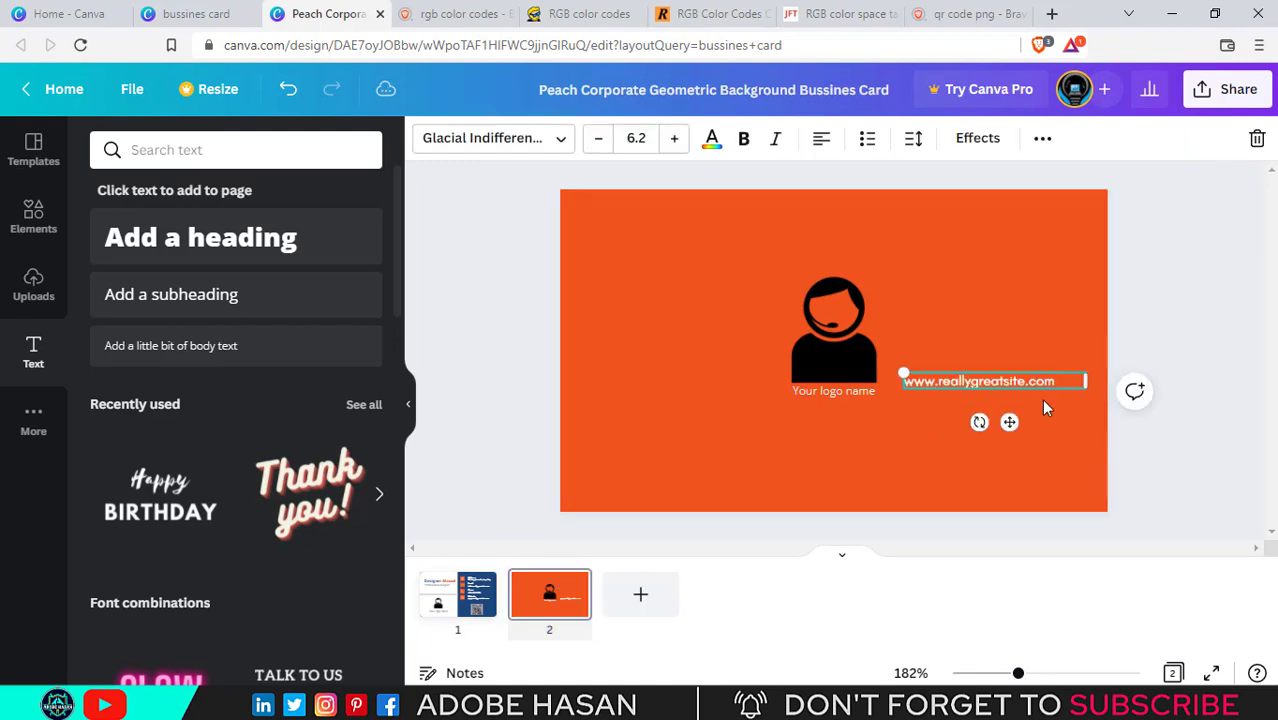
pyautogui.moveTo(988, 386); pyautogui.dragTo(846, 414)
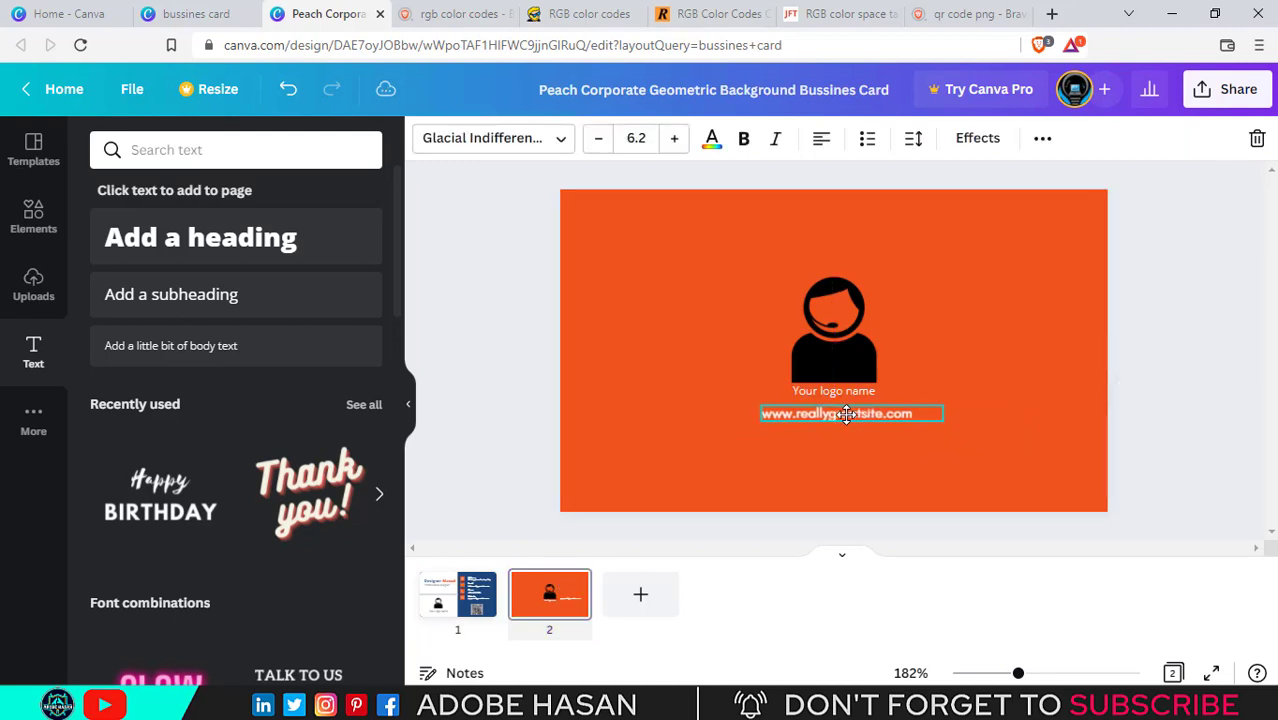
pyautogui.click(771, 473)
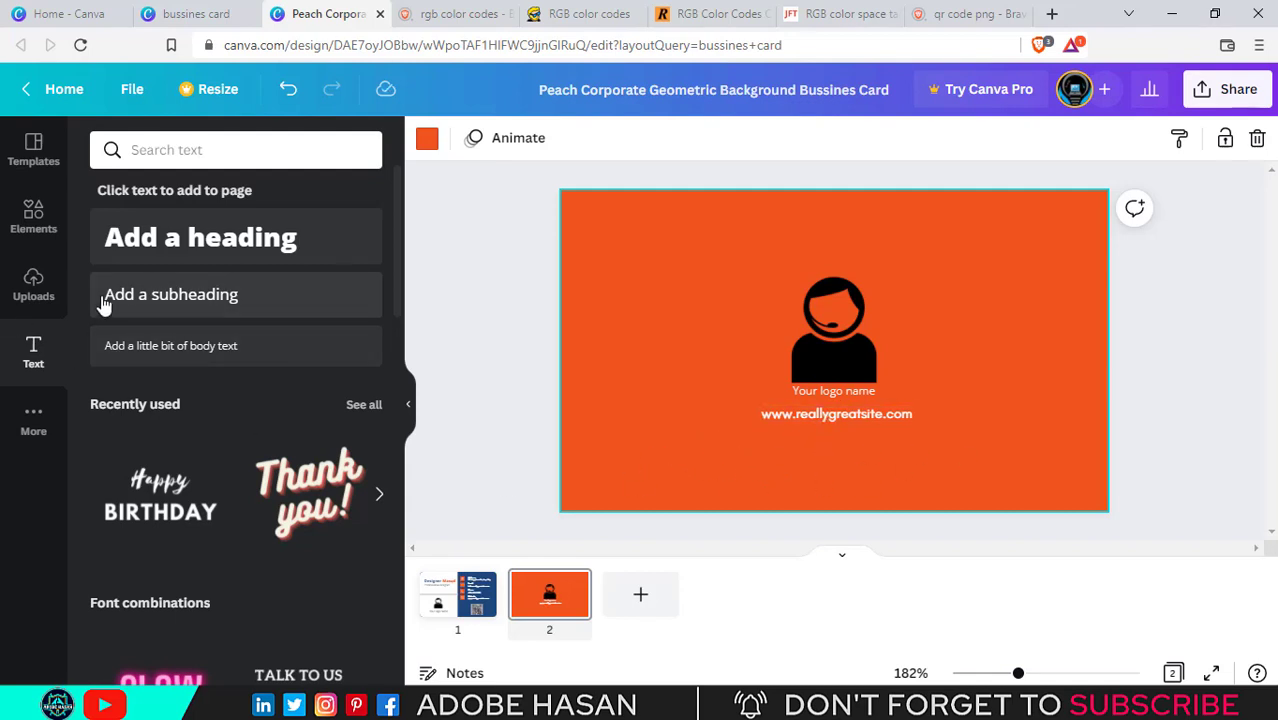
# Insert a grey square on page 2, flatten it into a thin bar and place it behind the website address
pyautogui.click(34, 285)
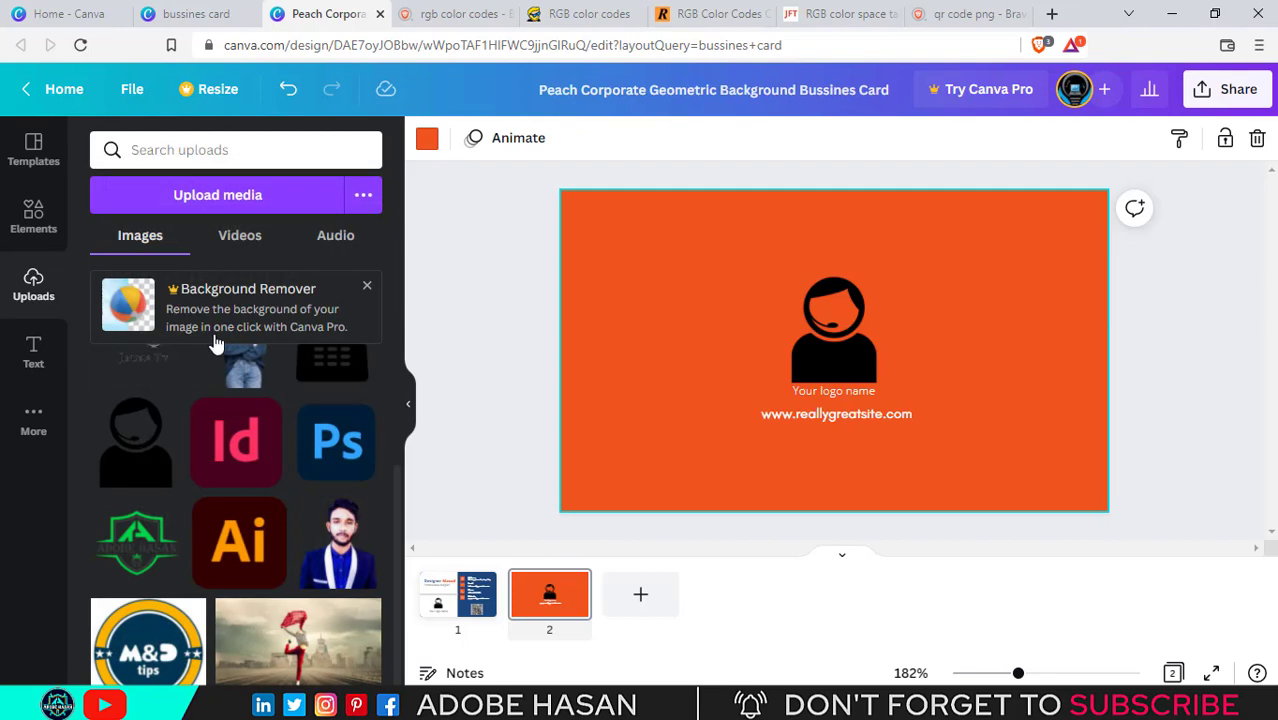
pyautogui.click(33, 213)
pyautogui.click(132, 330)
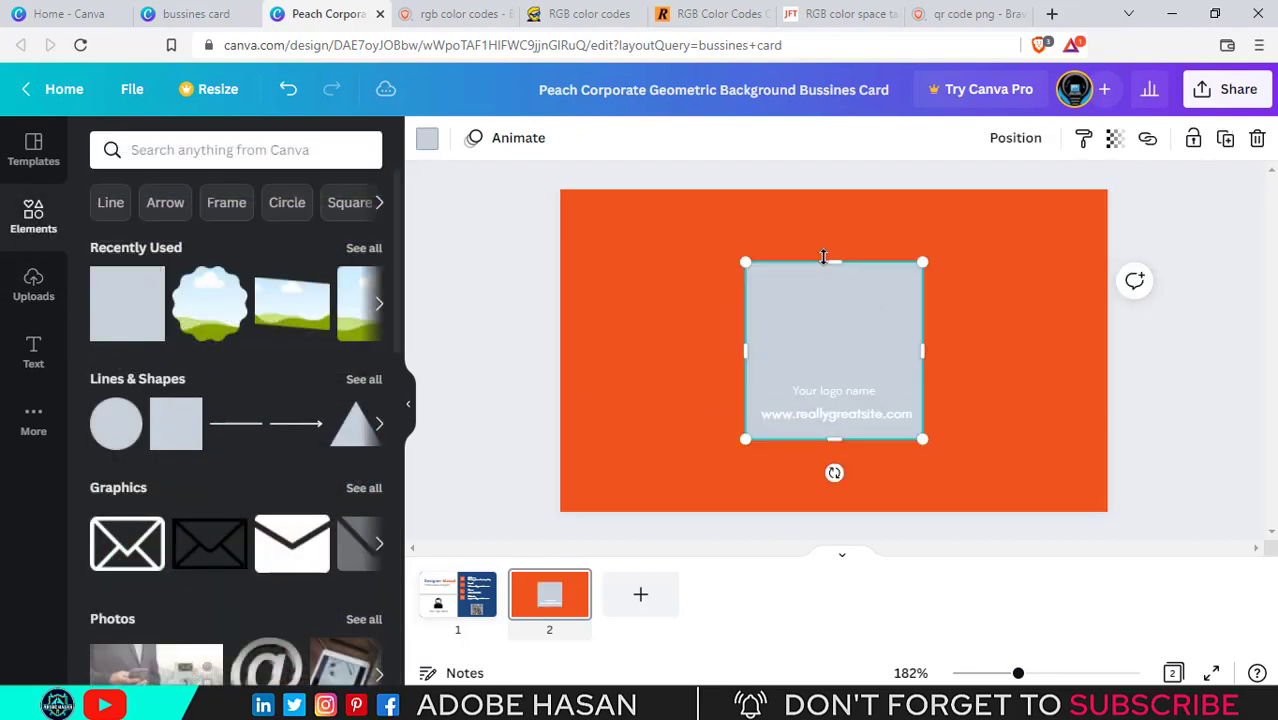
pyautogui.moveTo(823, 257); pyautogui.dragTo(838, 428)
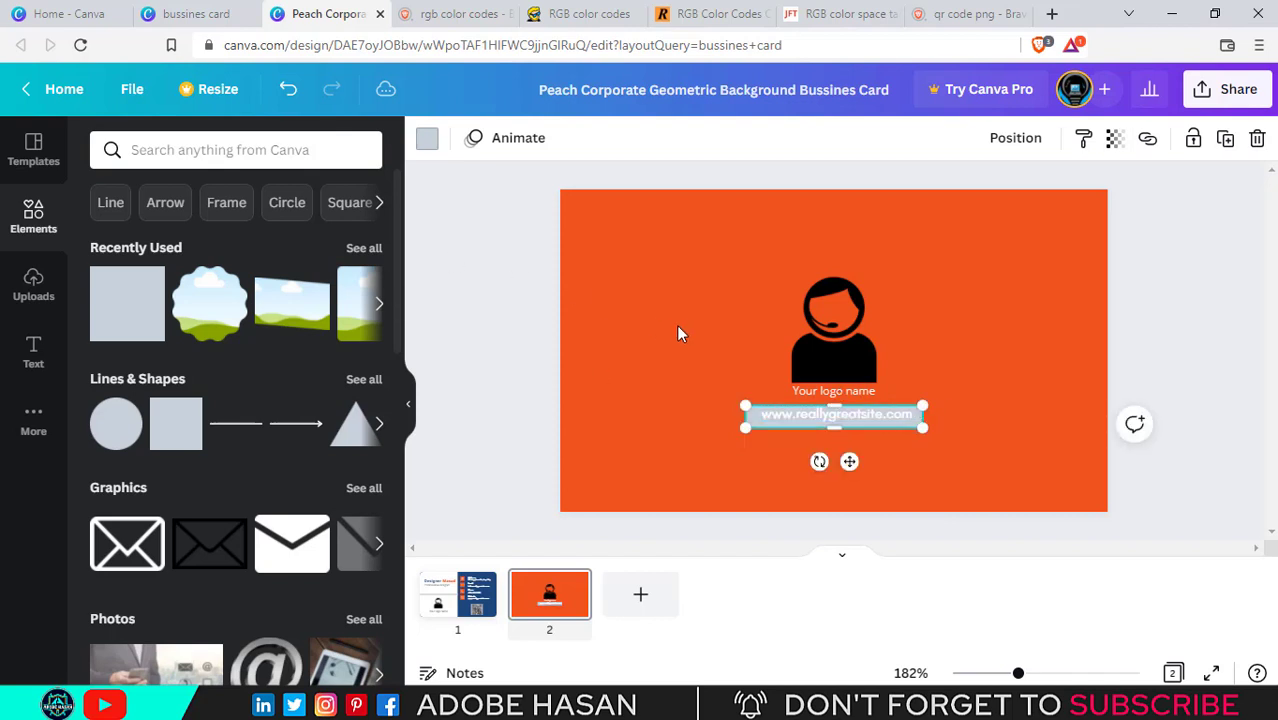
pyautogui.click(490, 245)
# Recolour the website address text on page 2 black
pyautogui.click(822, 418)
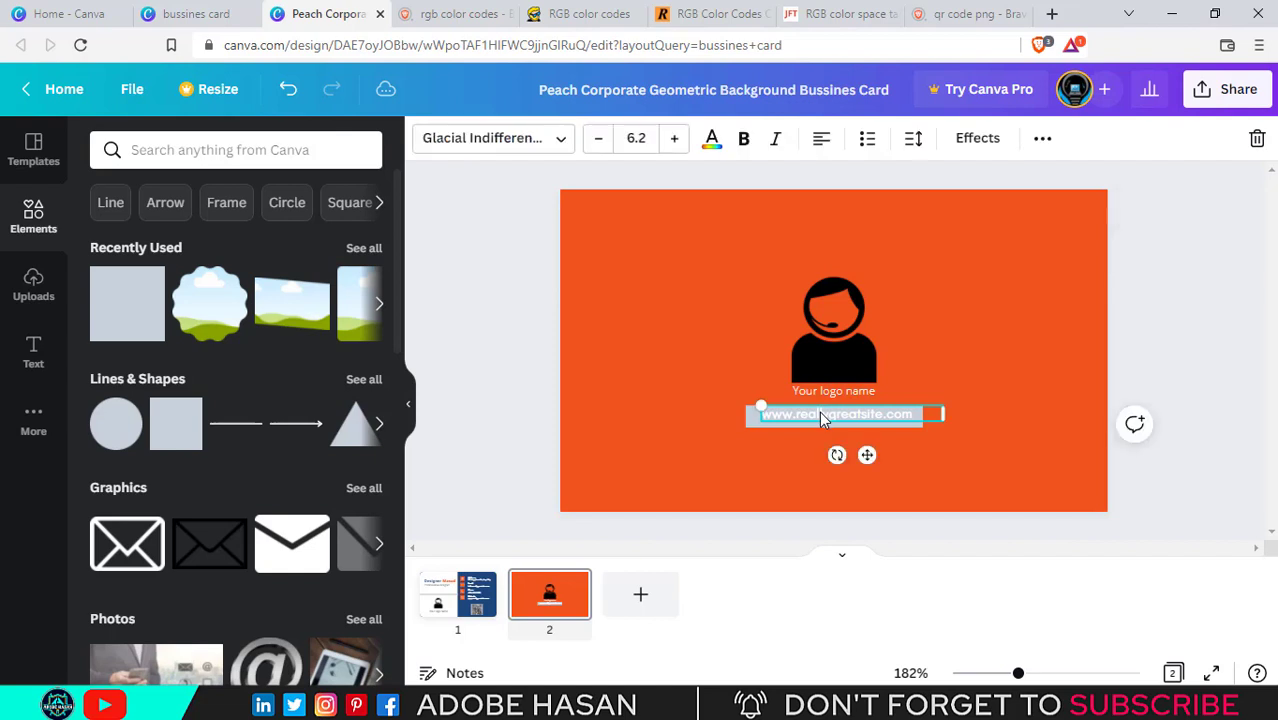
pyautogui.click(711, 142)
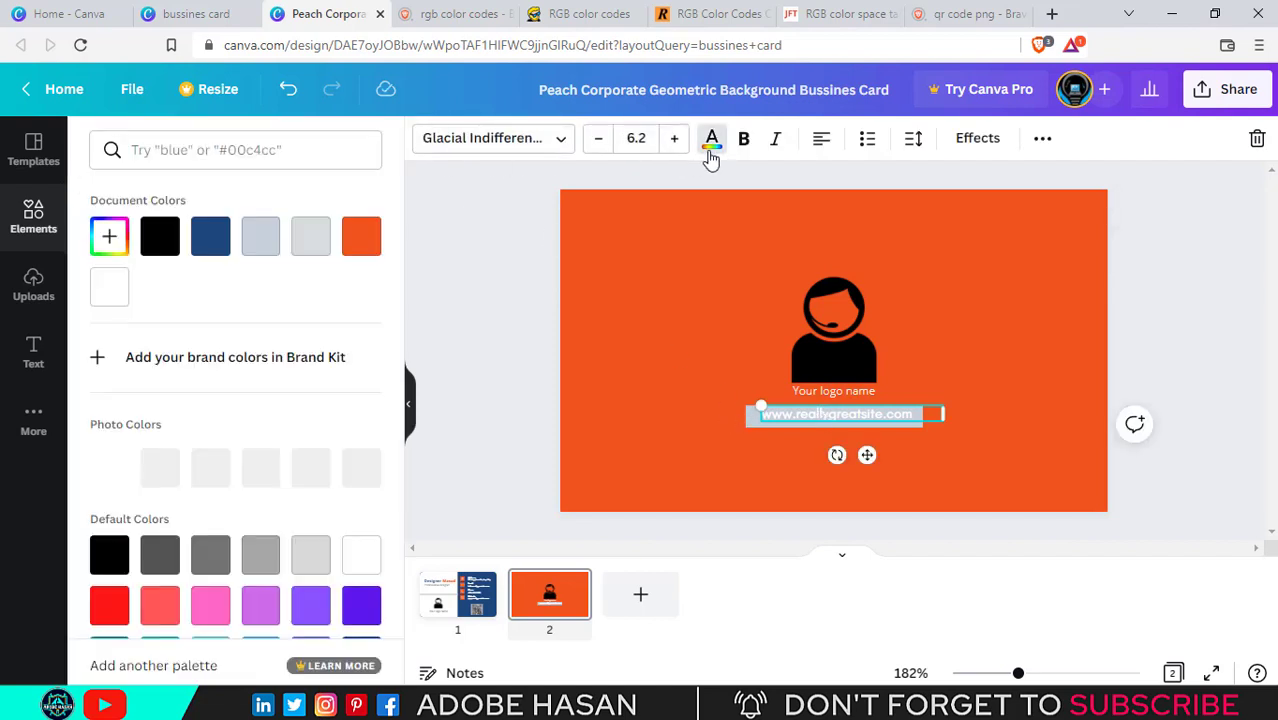
pyautogui.click(161, 240)
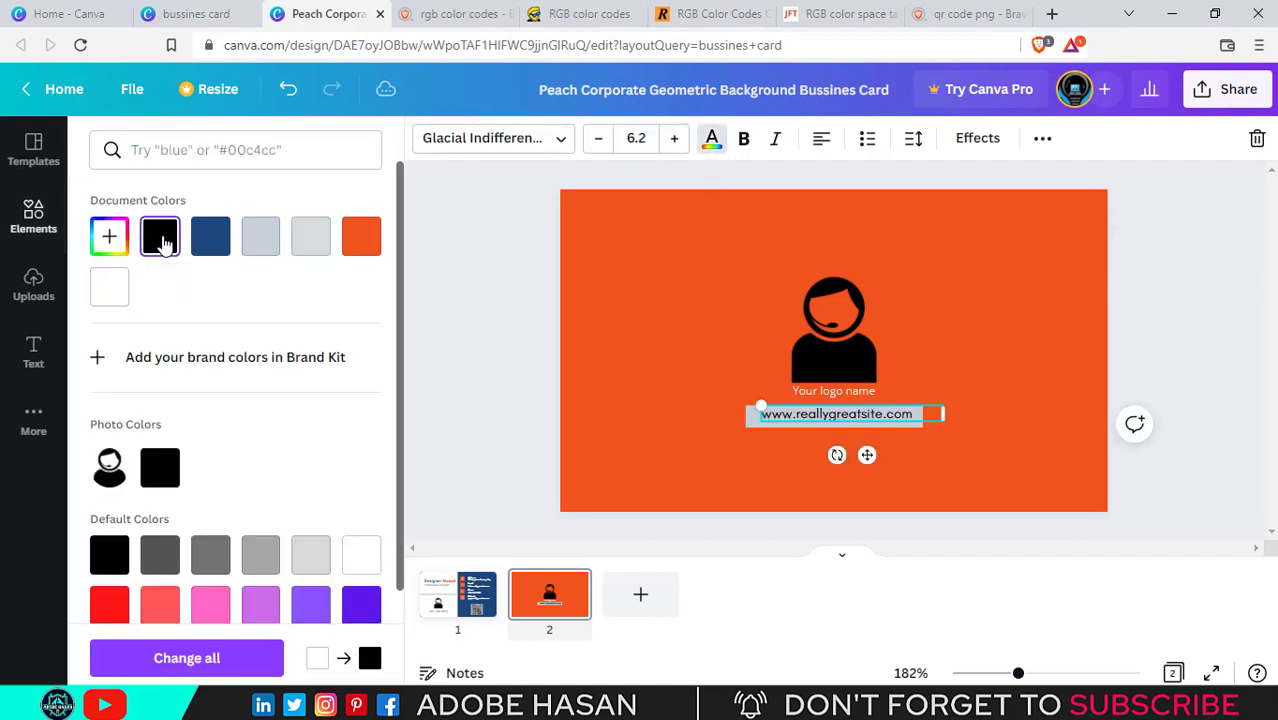
pyautogui.click(997, 459)
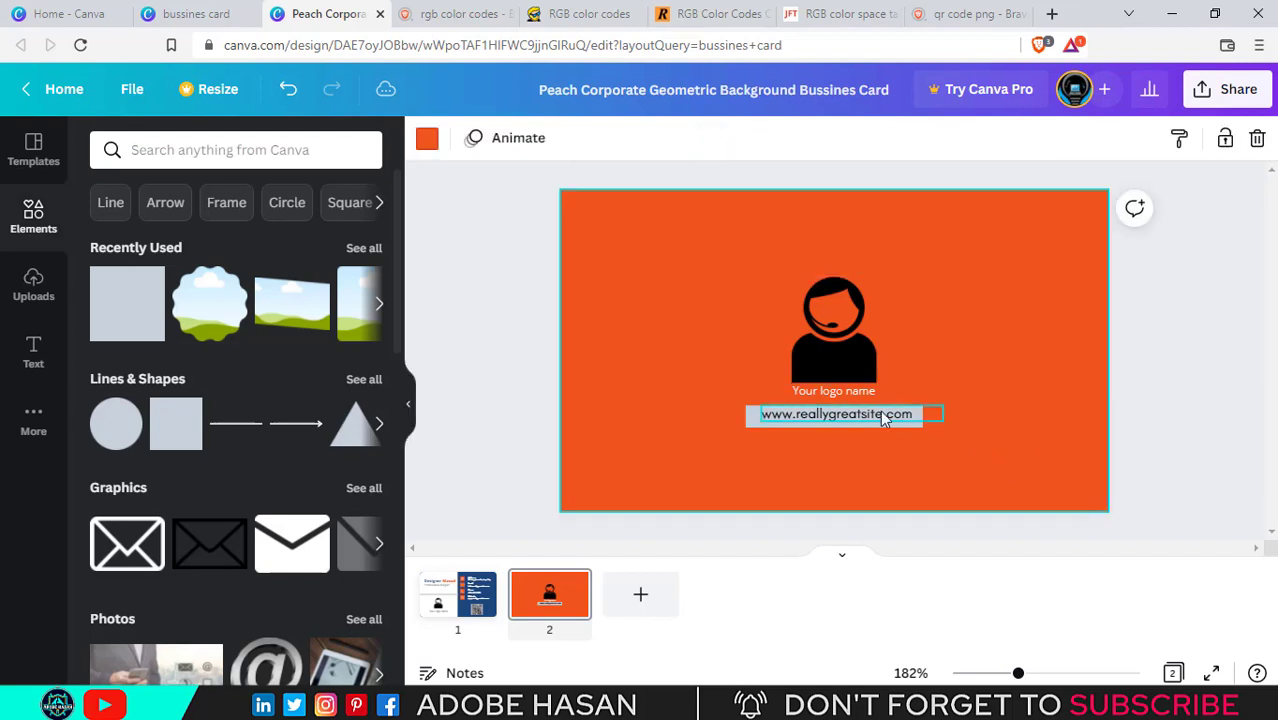
pyautogui.click(883, 420)
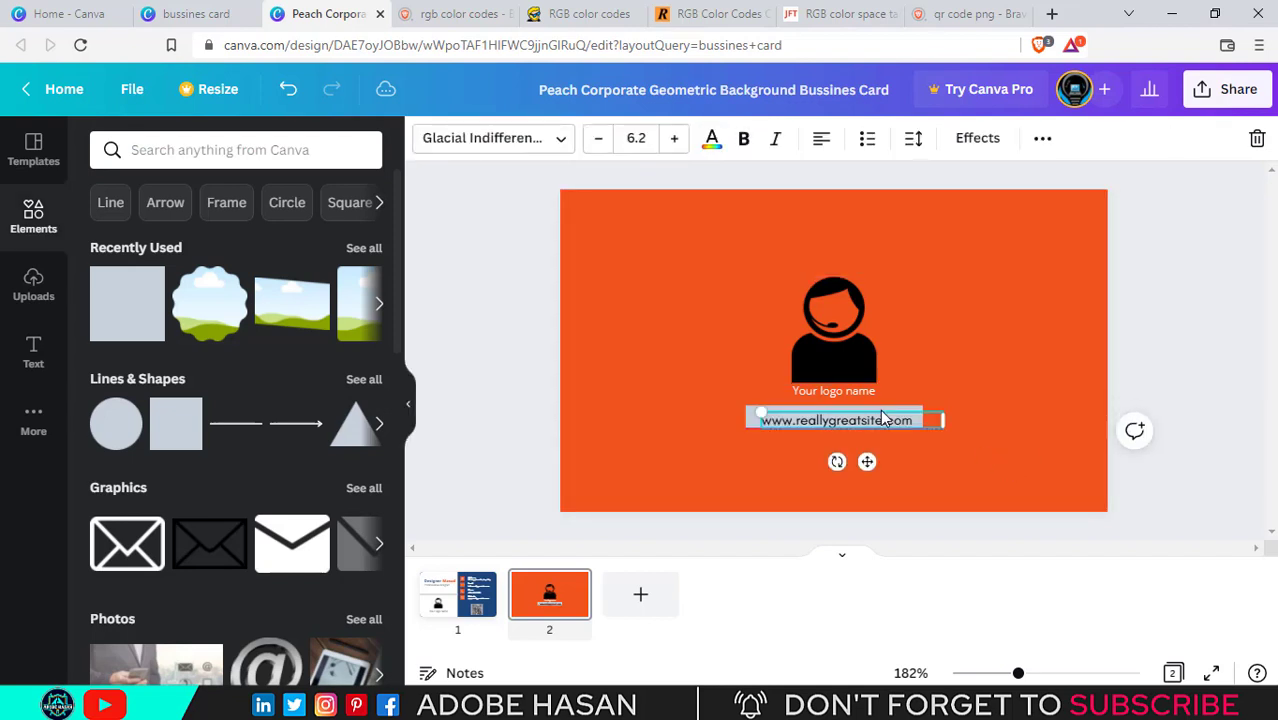
# Enlarge the grey bar and its website address together and place them along the lower edge of page 2, spanning its full width
pyautogui.click(1009, 448)
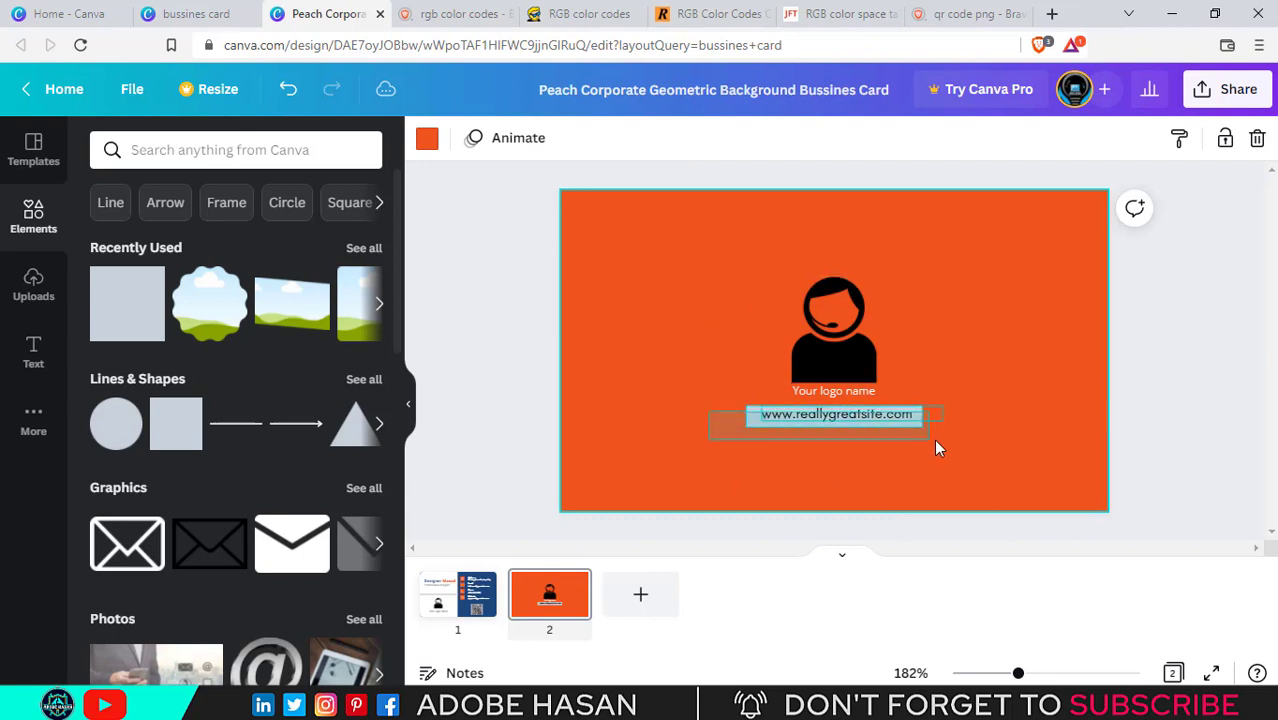
pyautogui.click(900, 420)
pyautogui.moveTo(887, 419); pyautogui.dragTo(1141, 365)
pyautogui.click(1070, 357)
# Fill the bar behind the website address with the document's dark blue
pyautogui.click(592, 475)
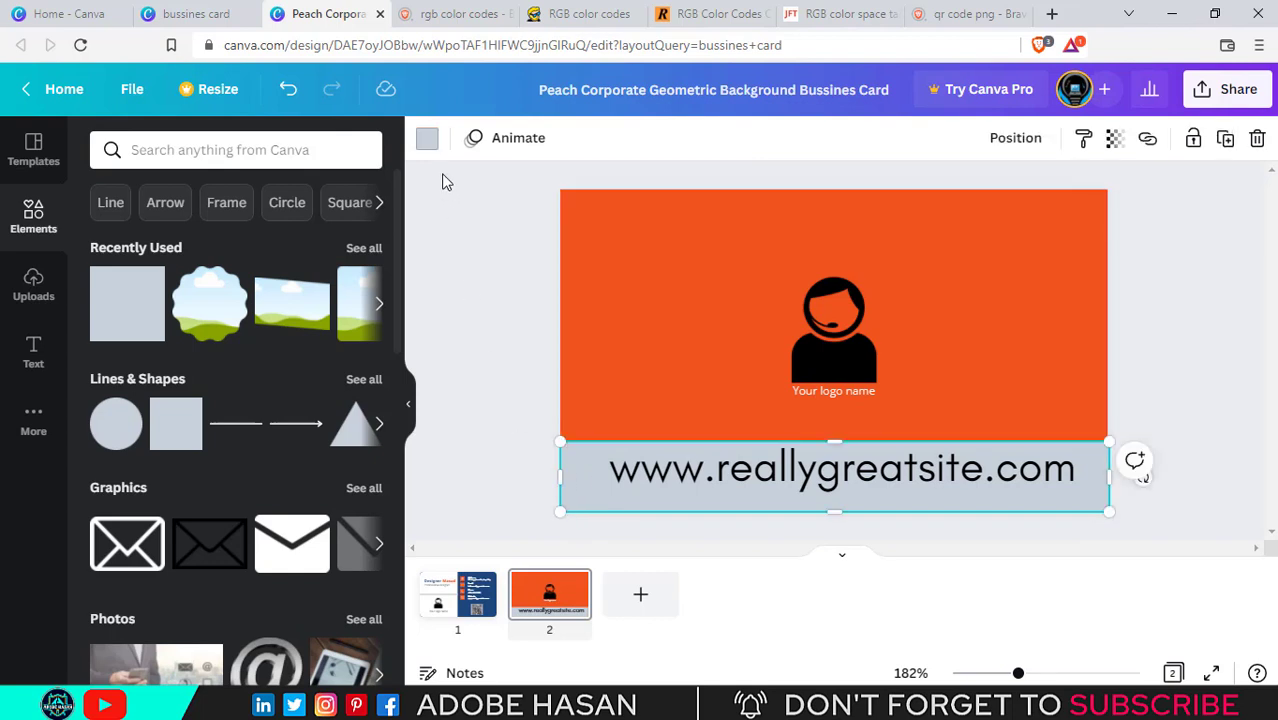
pyautogui.click(427, 138)
pyautogui.click(210, 236)
pyautogui.click(812, 446)
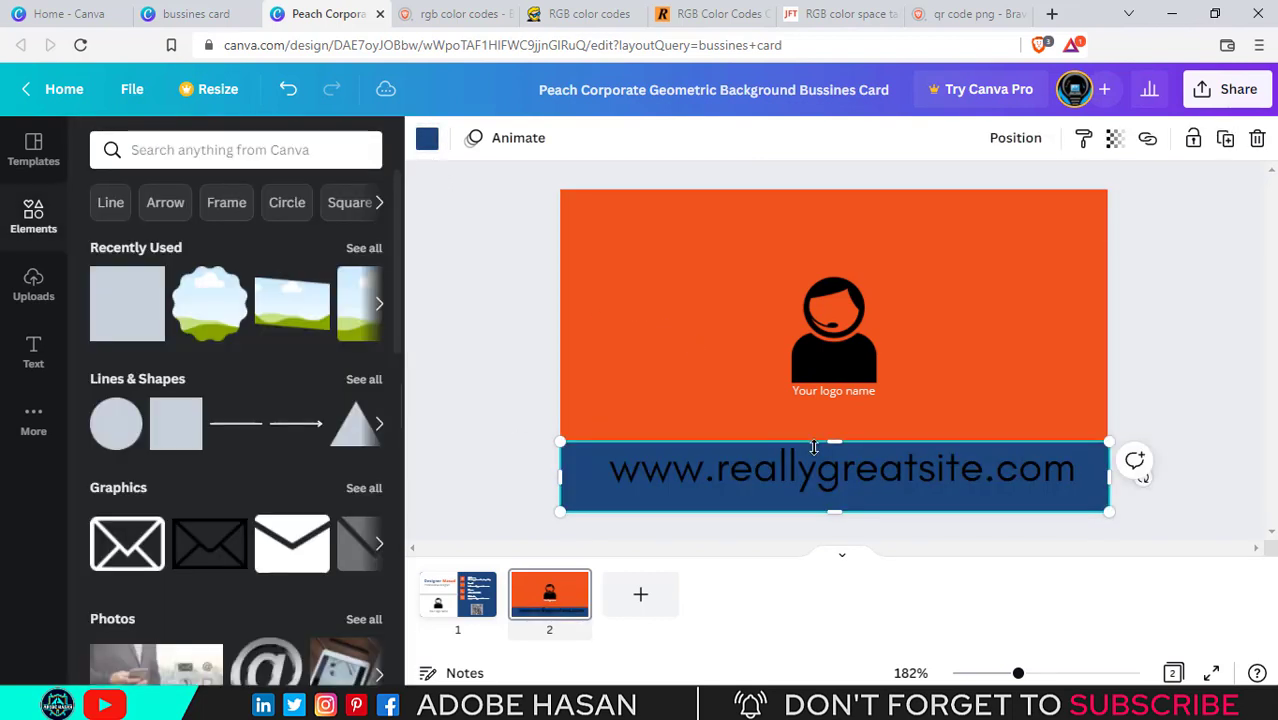
pyautogui.click(704, 348)
# Recolour the website address on the blue bar white
pyautogui.click(828, 473)
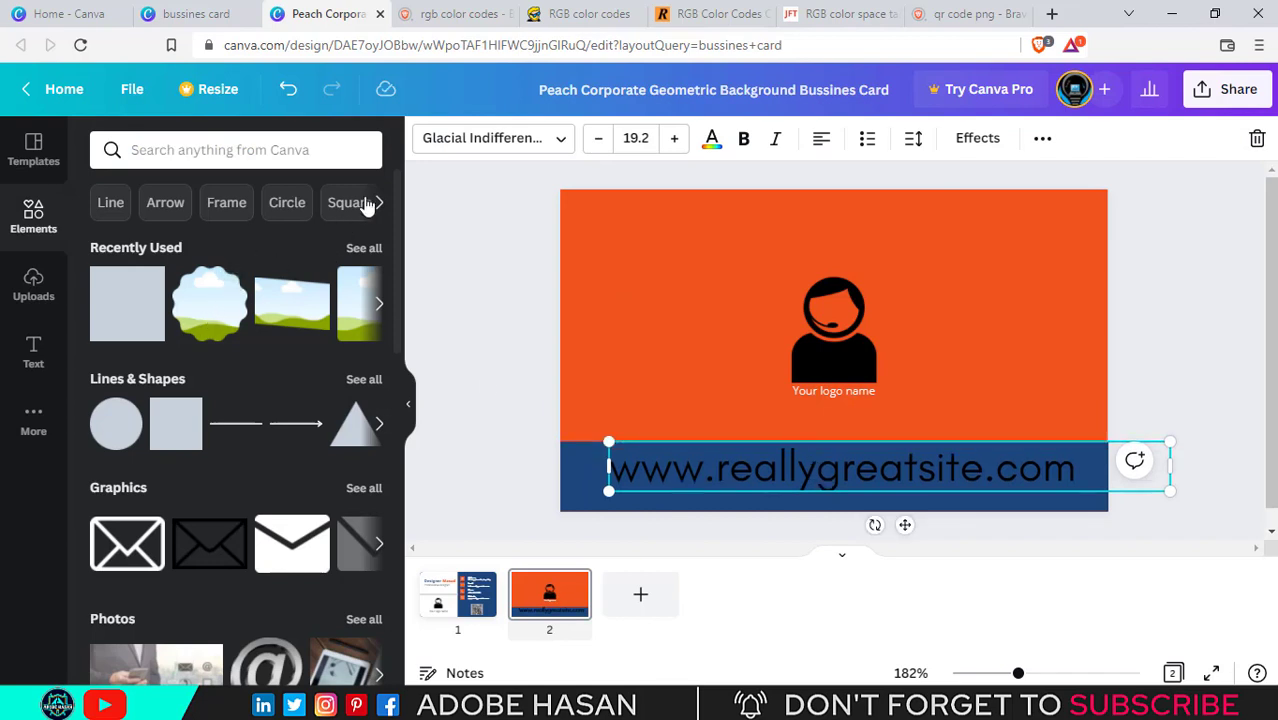
pyautogui.click(711, 142)
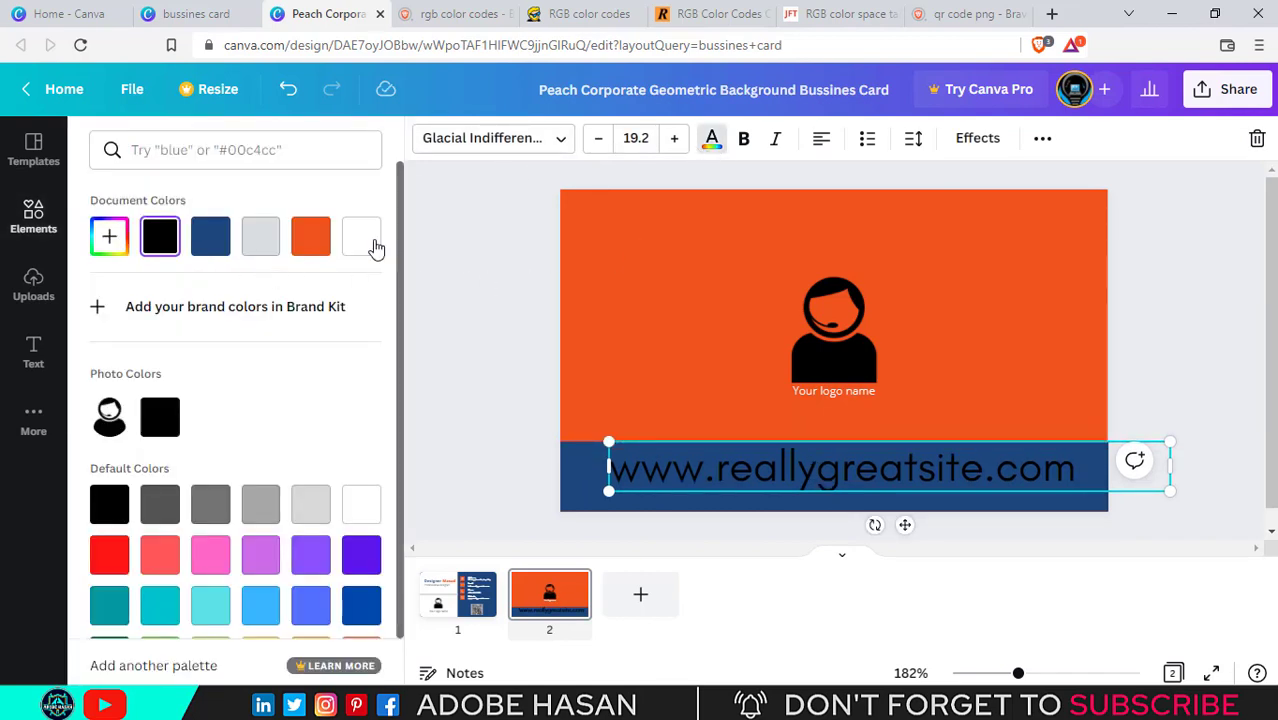
pyautogui.press('Escape')
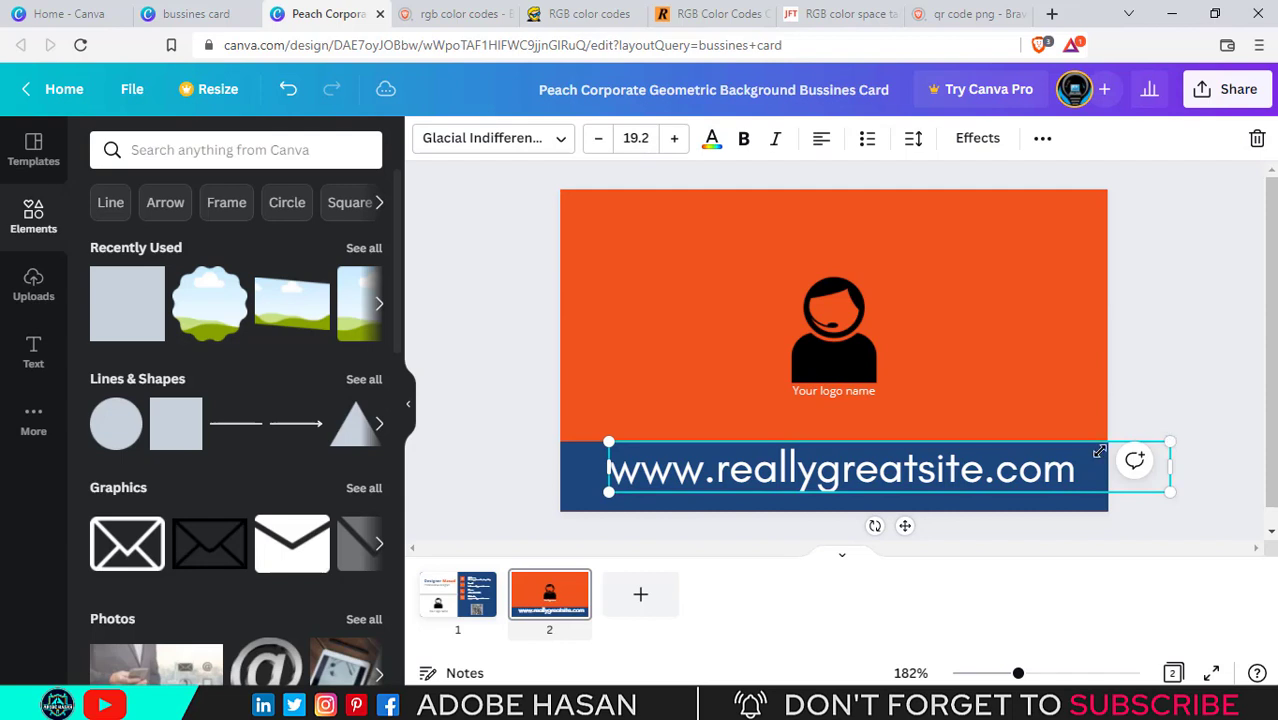
# Scale down the website address and centre it horizontally within the blue bar
pyautogui.moveTo(1099, 452); pyautogui.dragTo(972, 455)
pyautogui.moveTo(809, 485); pyautogui.dragTo(872, 470)
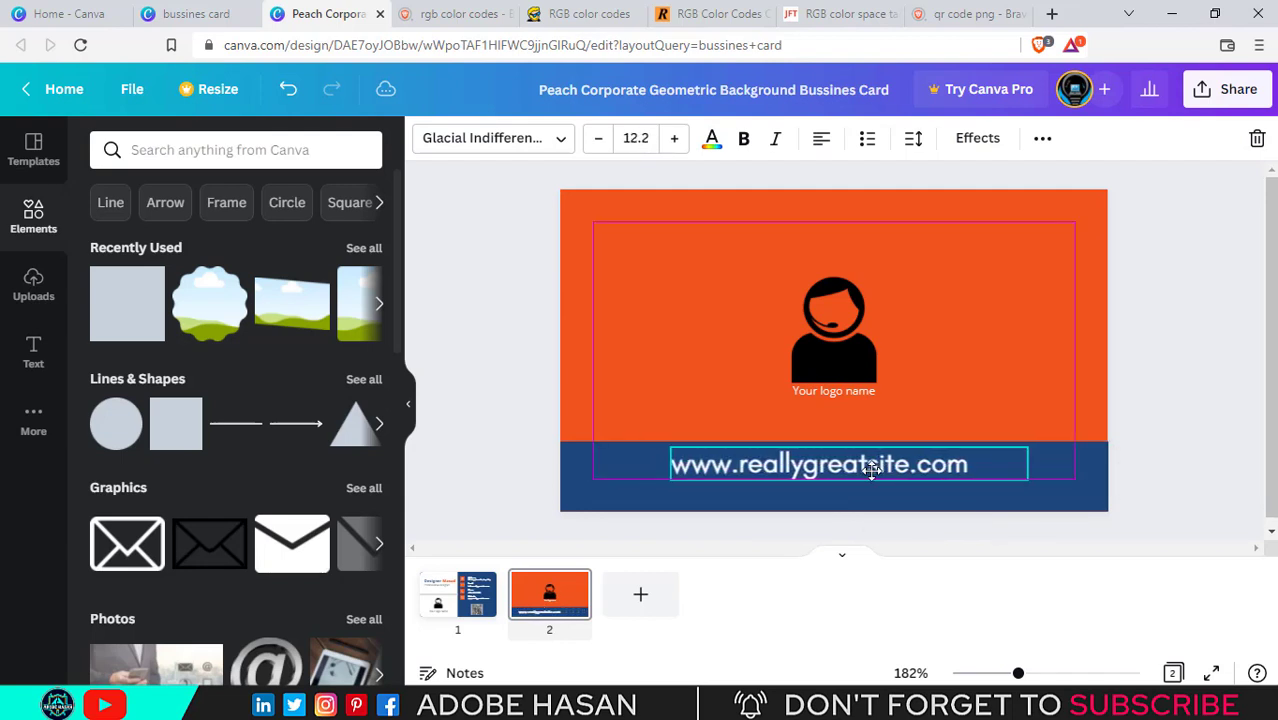
pyautogui.moveTo(1027, 479); pyautogui.dragTo(979, 474)
pyautogui.moveTo(879, 471); pyautogui.dragTo(895, 468)
pyautogui.click(990, 384)
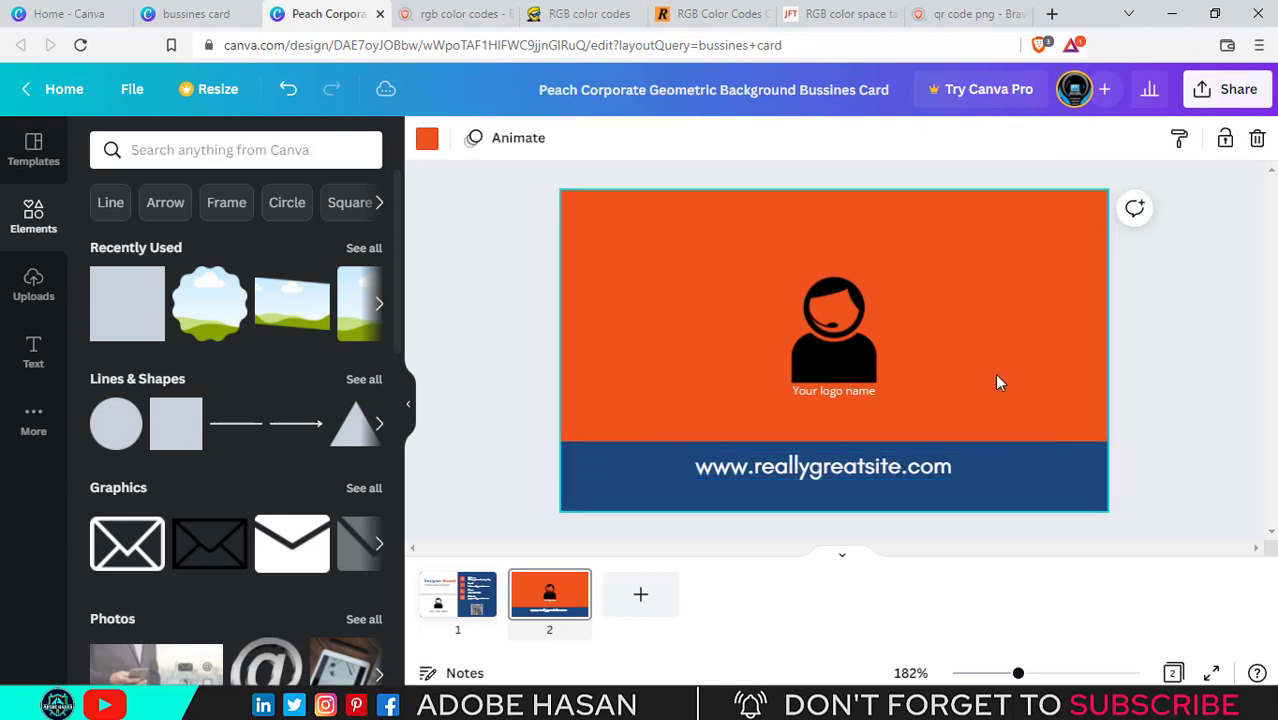
# Recolour the "Your logo name" text beneath the person icon black
pyautogui.click(846, 390)
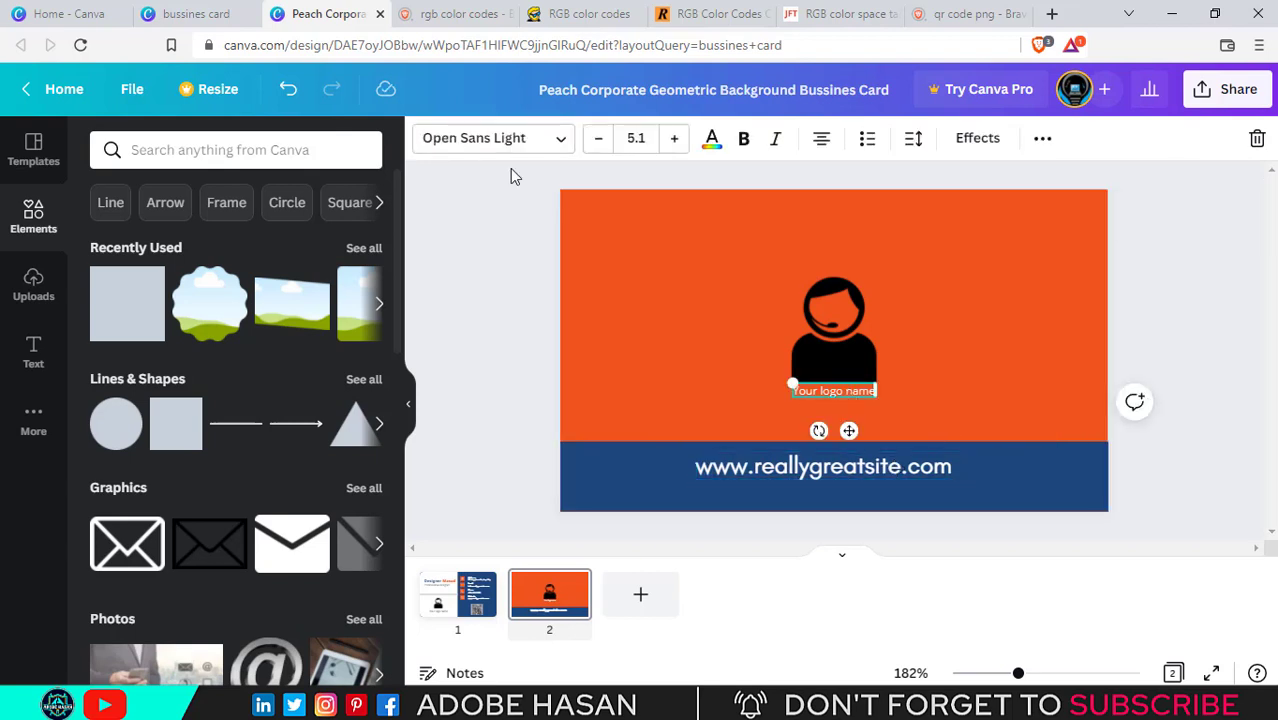
pyautogui.click(711, 140)
pyautogui.click(160, 236)
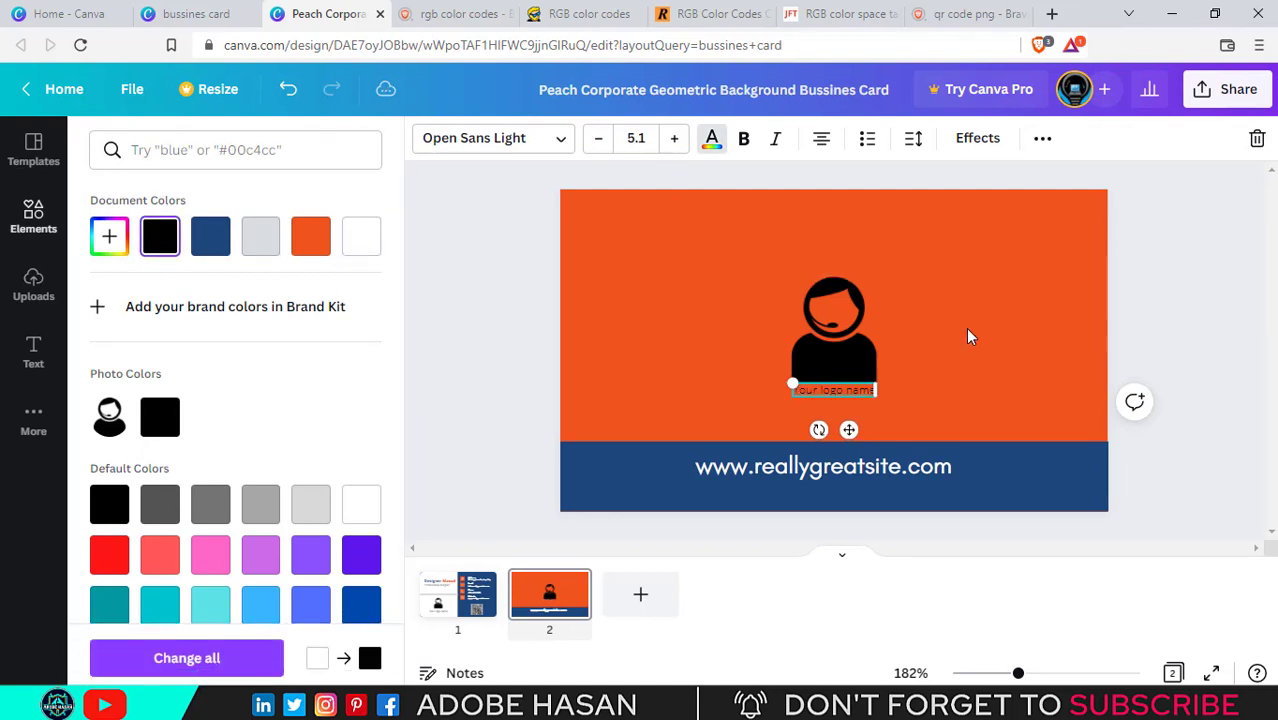
pyautogui.click(1010, 325)
pyautogui.click(1050, 320)
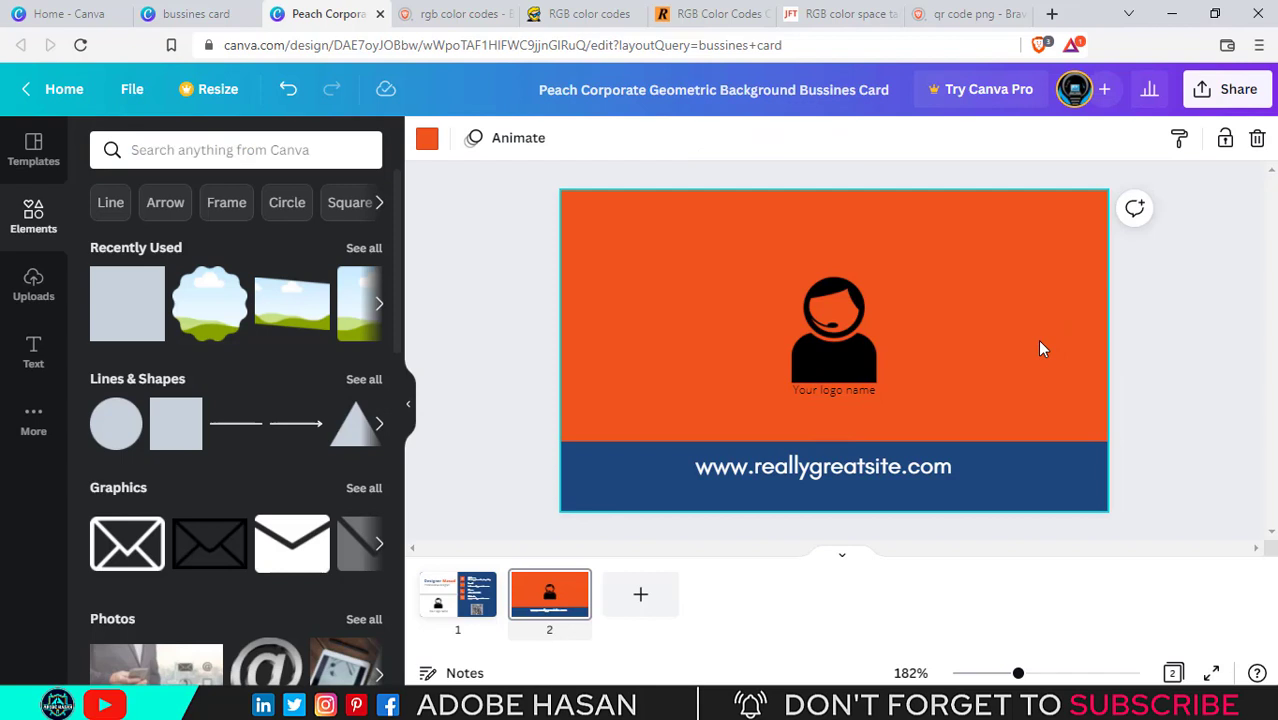
pyautogui.click(470, 598)
pyautogui.click(535, 600)
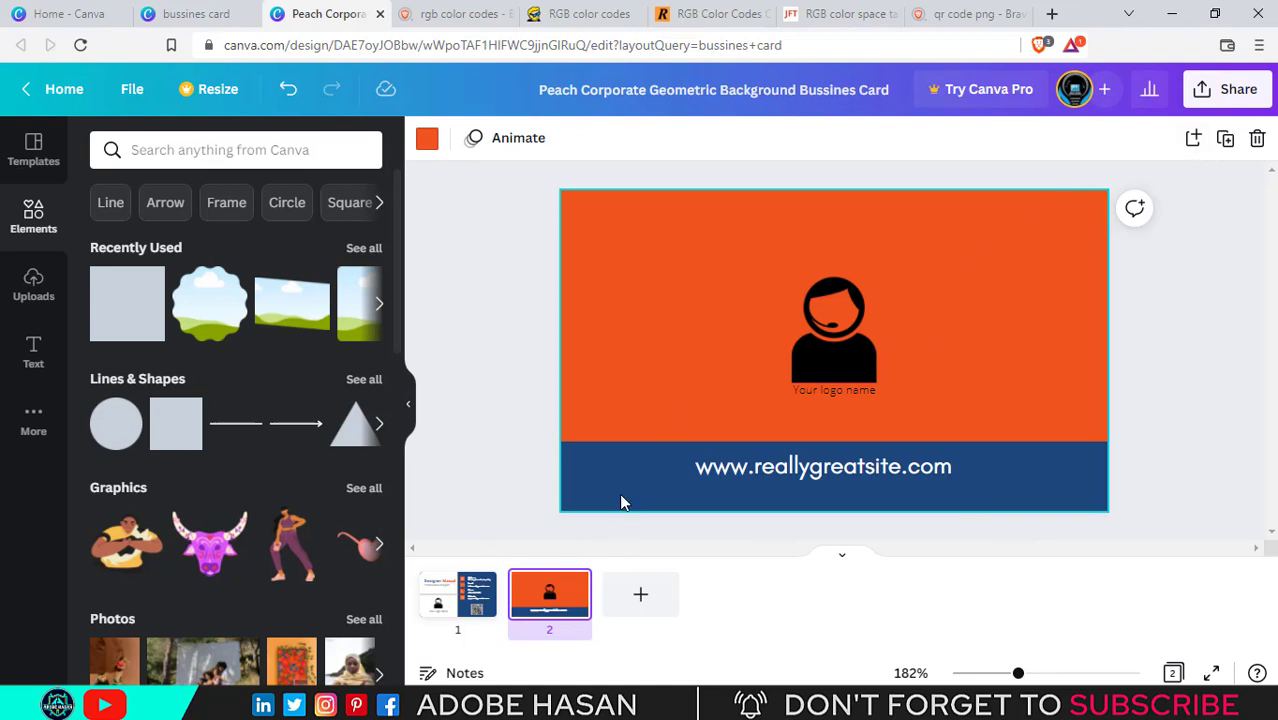
pyautogui.click(480, 580)
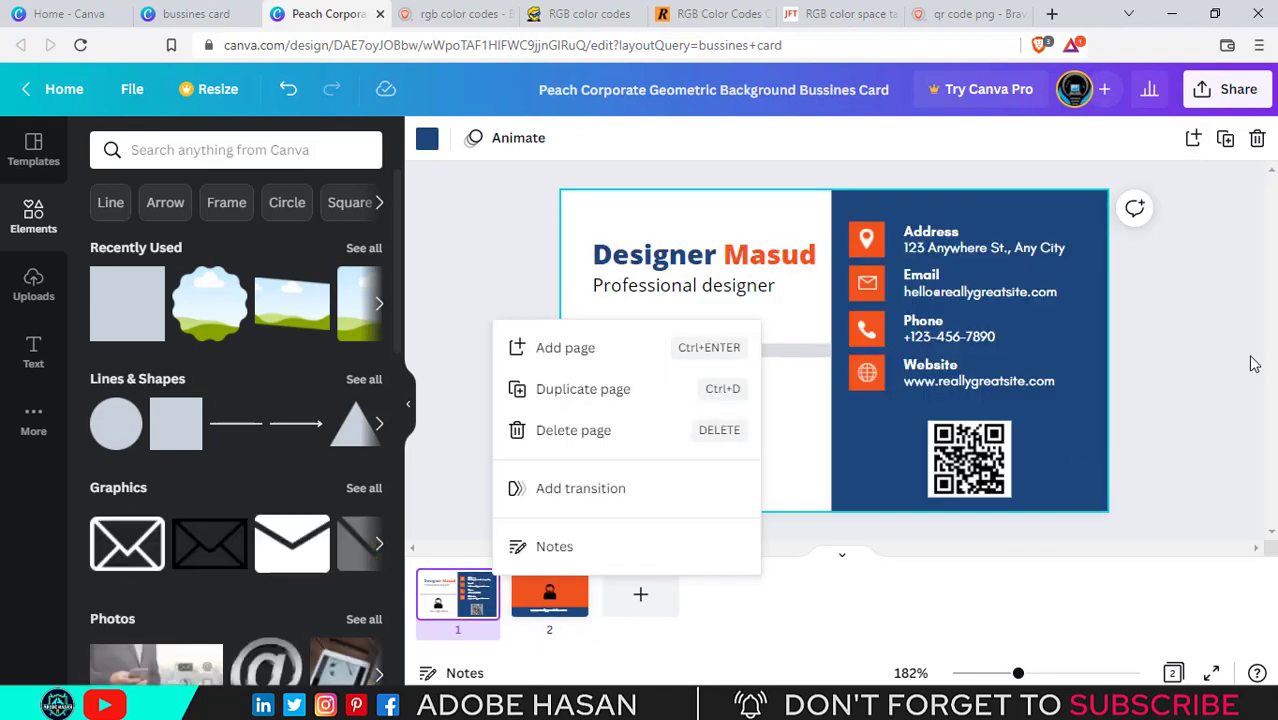
pyautogui.click(1230, 340)
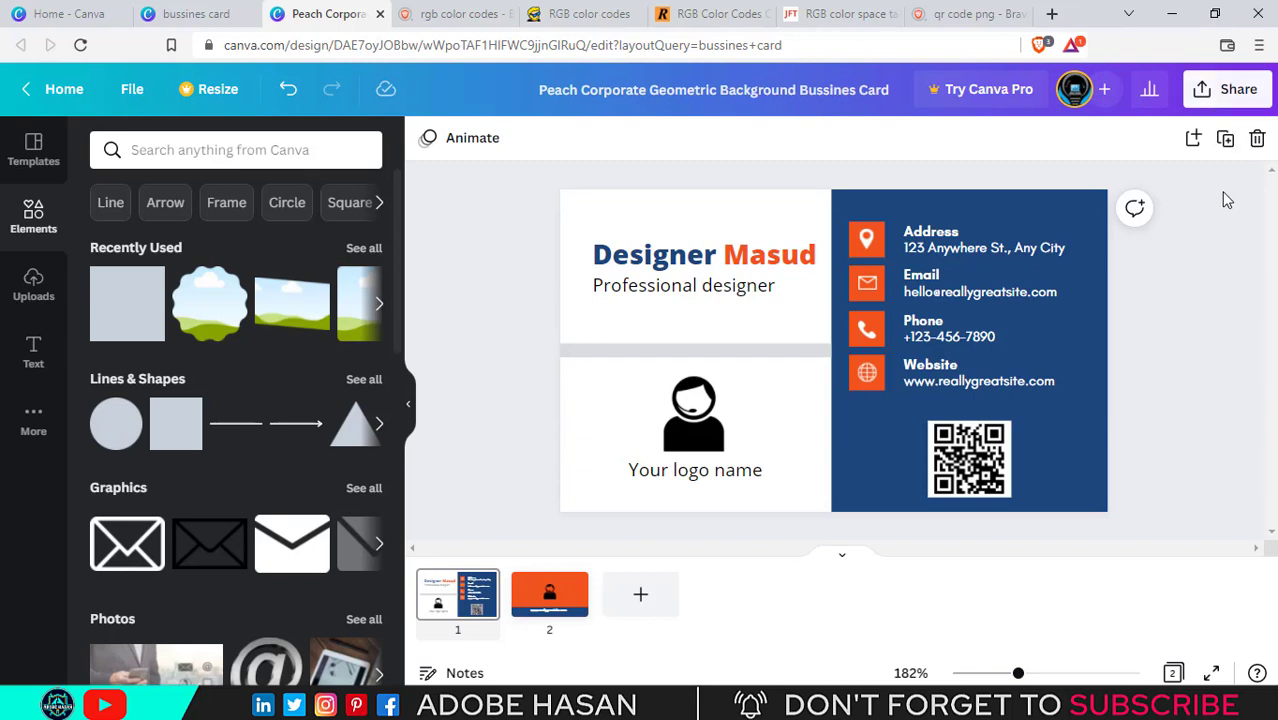
# Open the design's download options and try to download both pages as PDF Print
pyautogui.click(1207, 98)
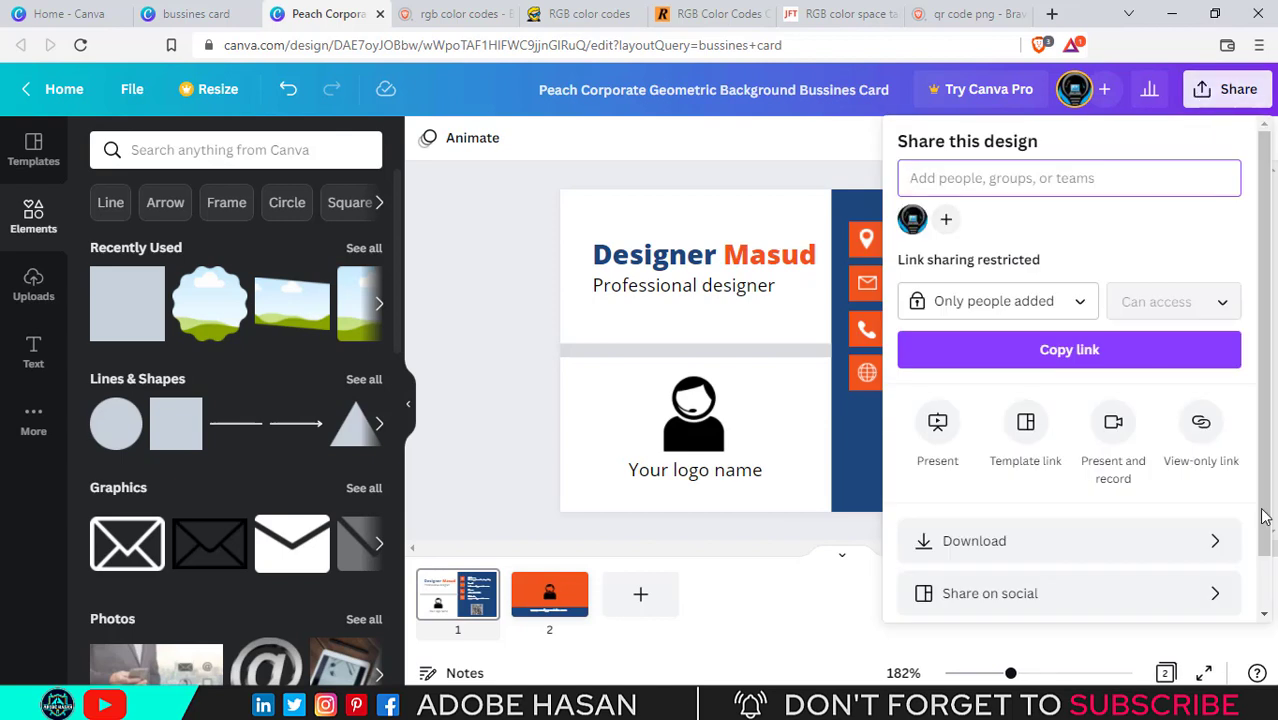
pyautogui.click(1265, 340)
pyautogui.moveTo(1265, 340); pyautogui.dragTo(1265, 392)
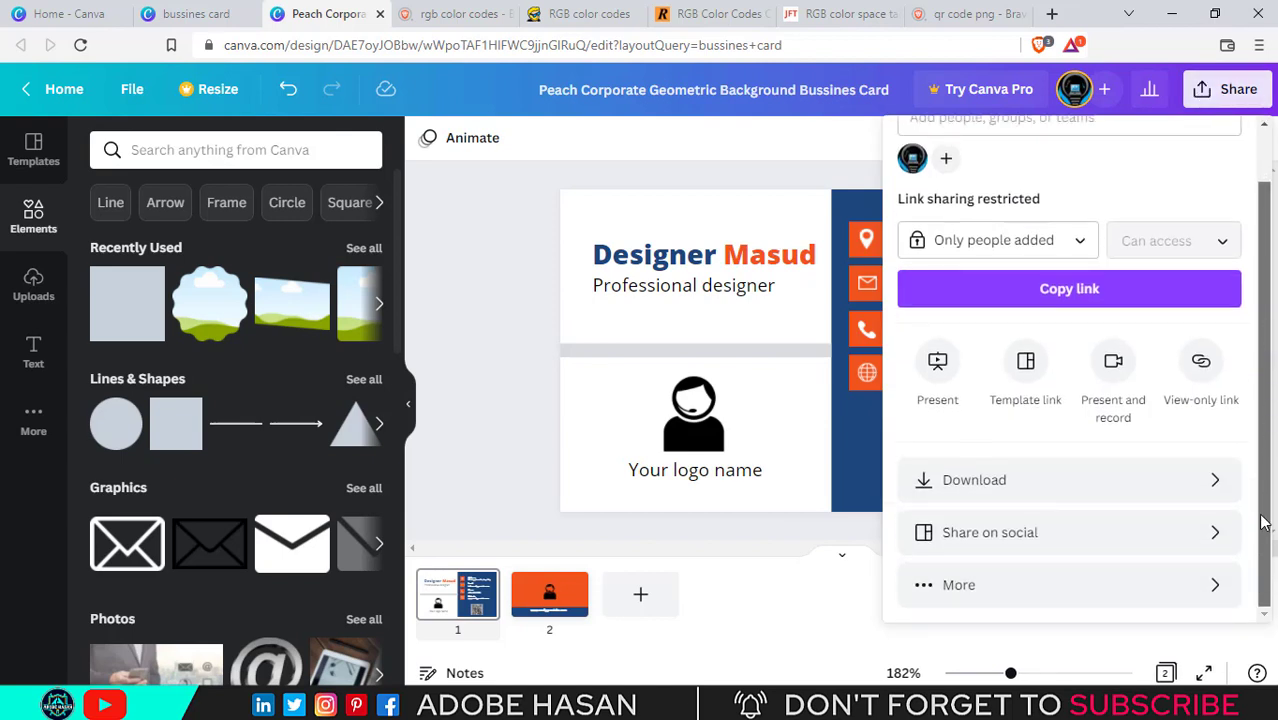
pyautogui.click(966, 482)
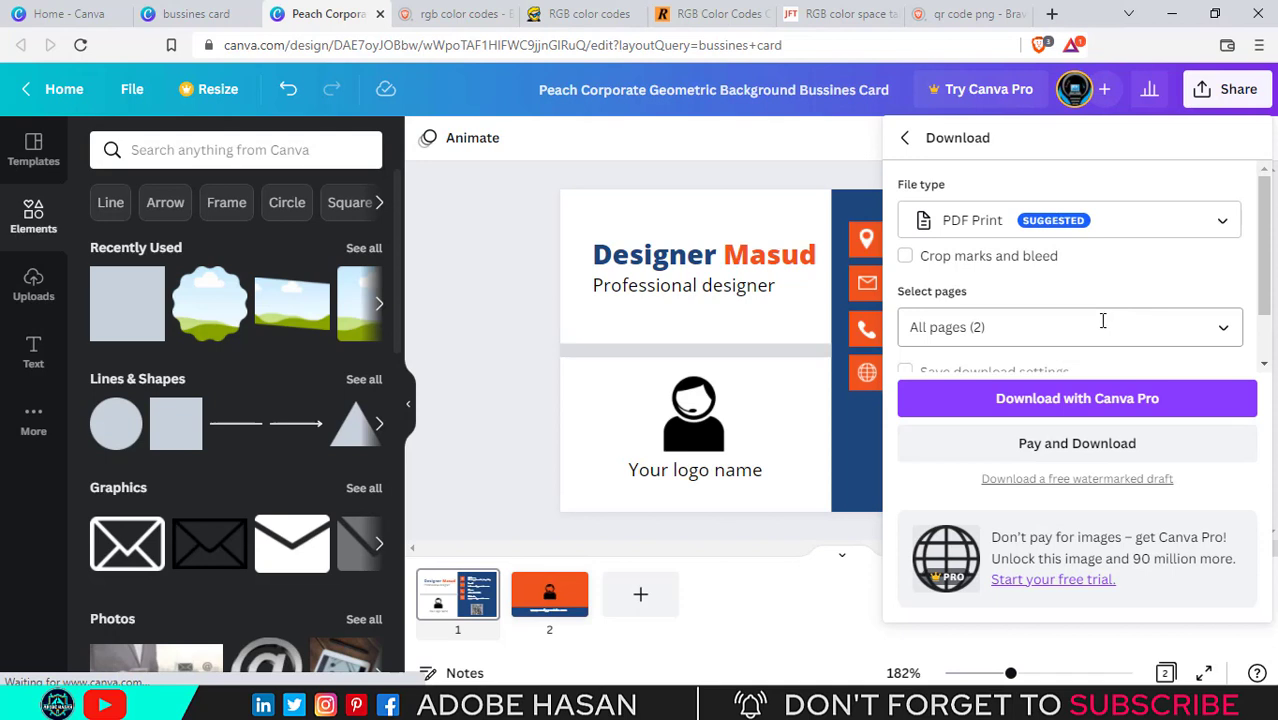
pyautogui.scroll(-1, 1090, 340)
pyautogui.scroll(1, 1130, 330)
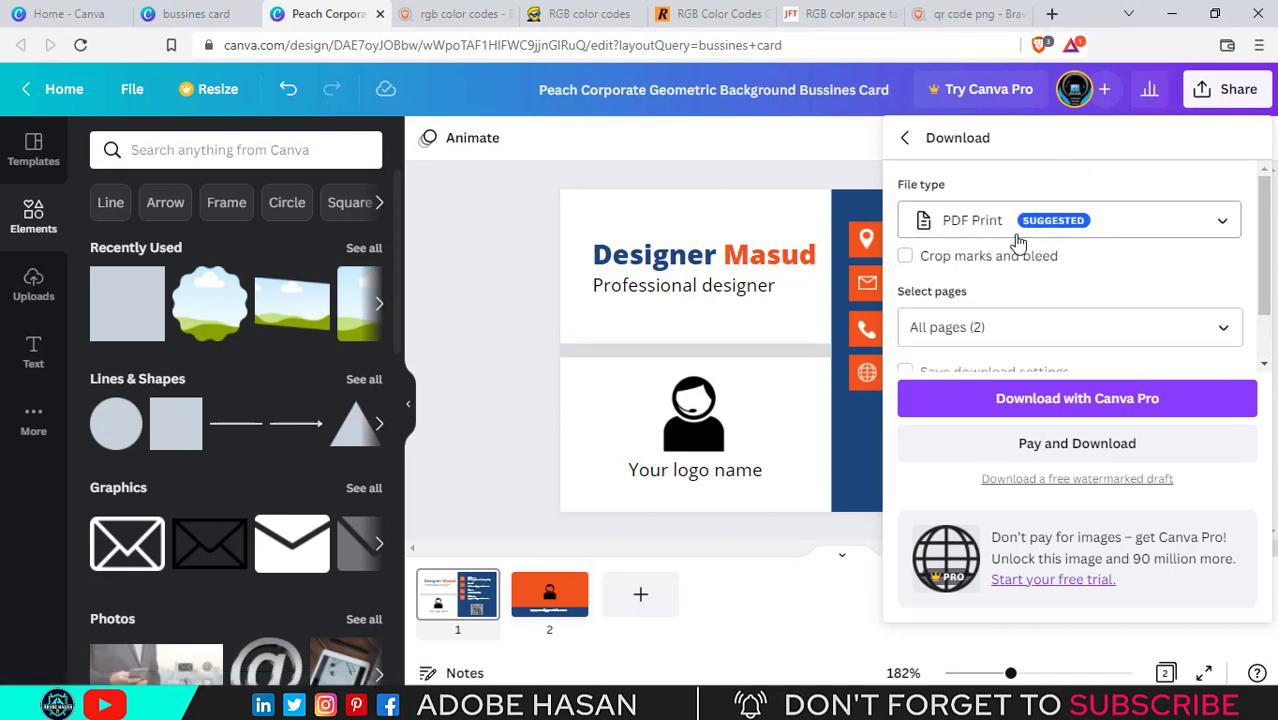
pyautogui.click(1161, 228)
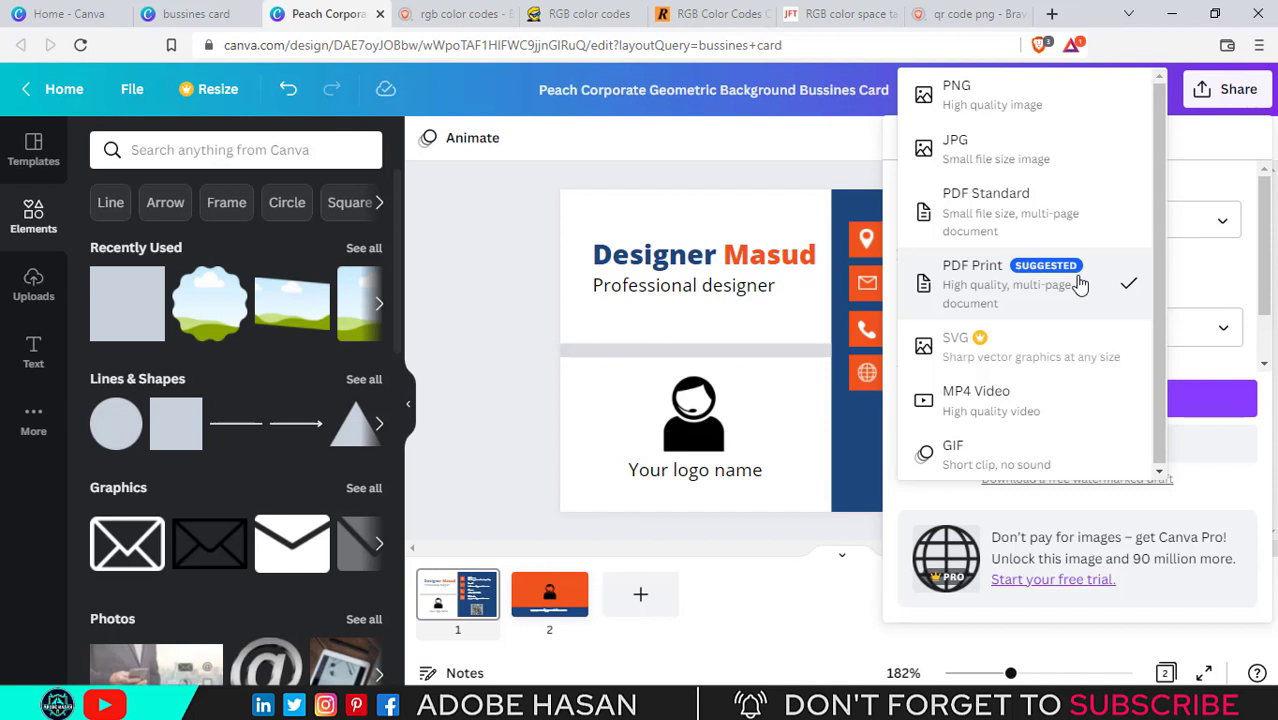
pyautogui.click(1270, 286)
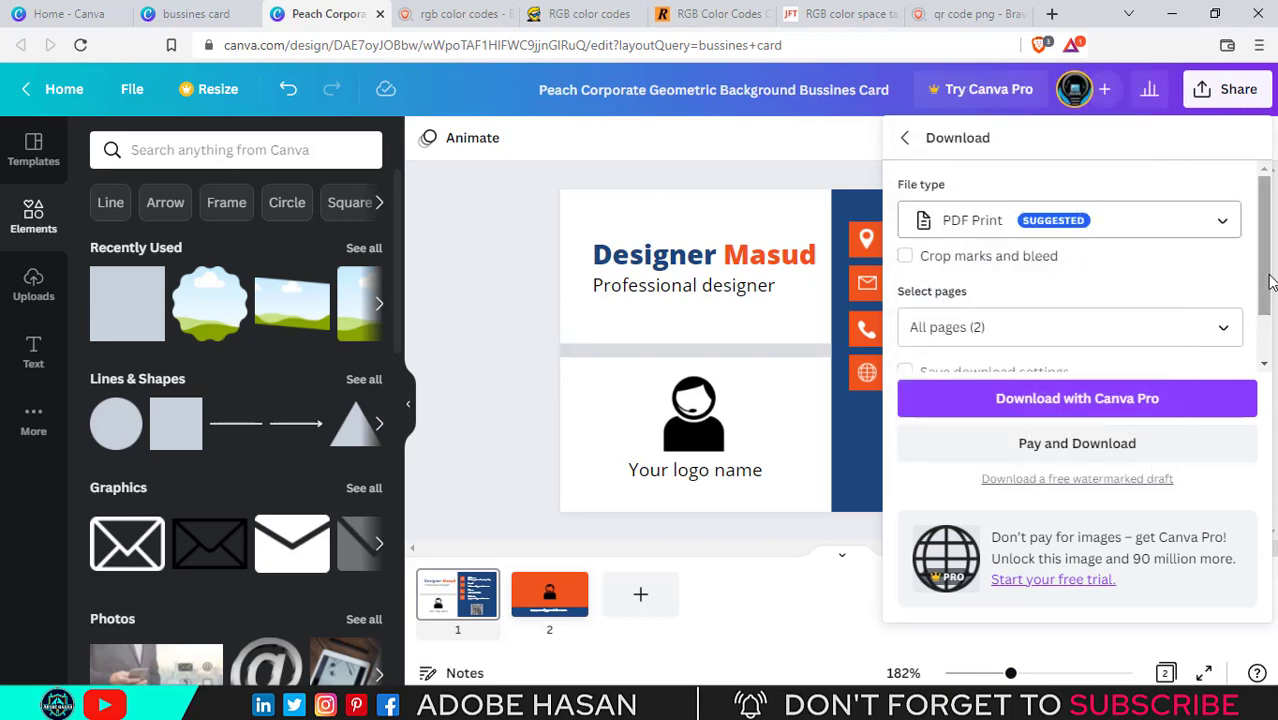
pyautogui.click(1120, 400)
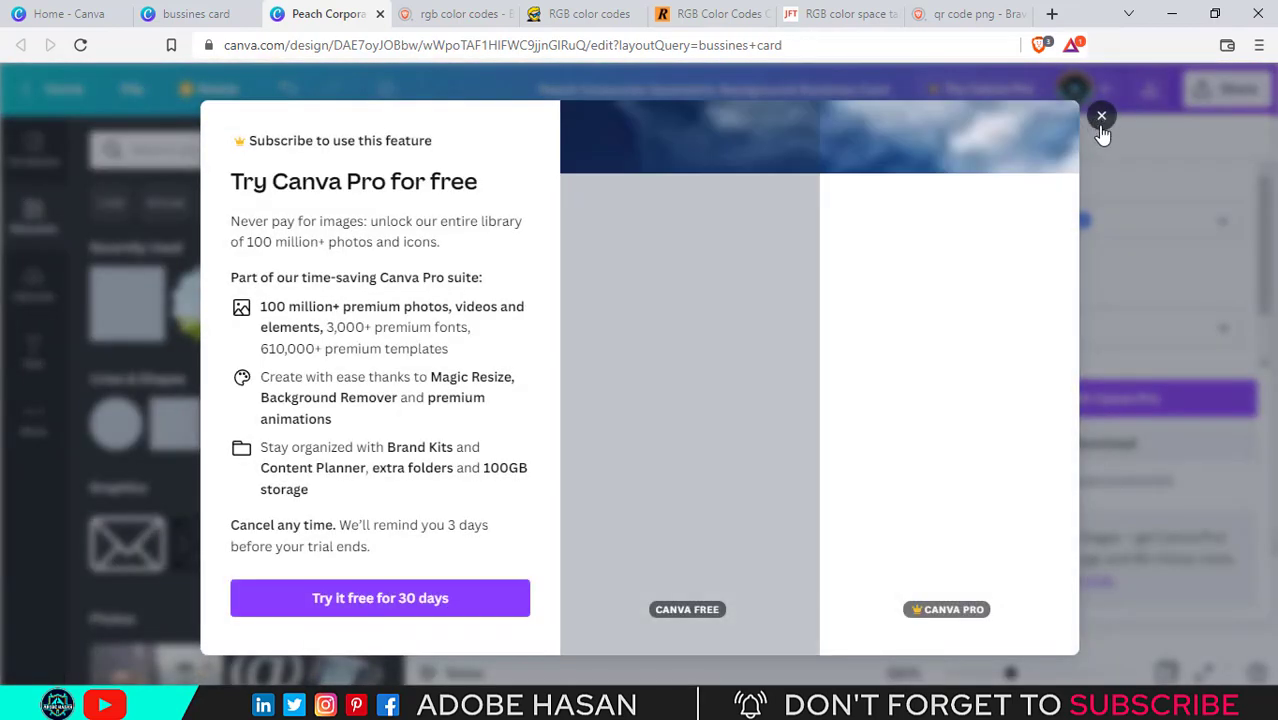
pyautogui.click(1101, 118)
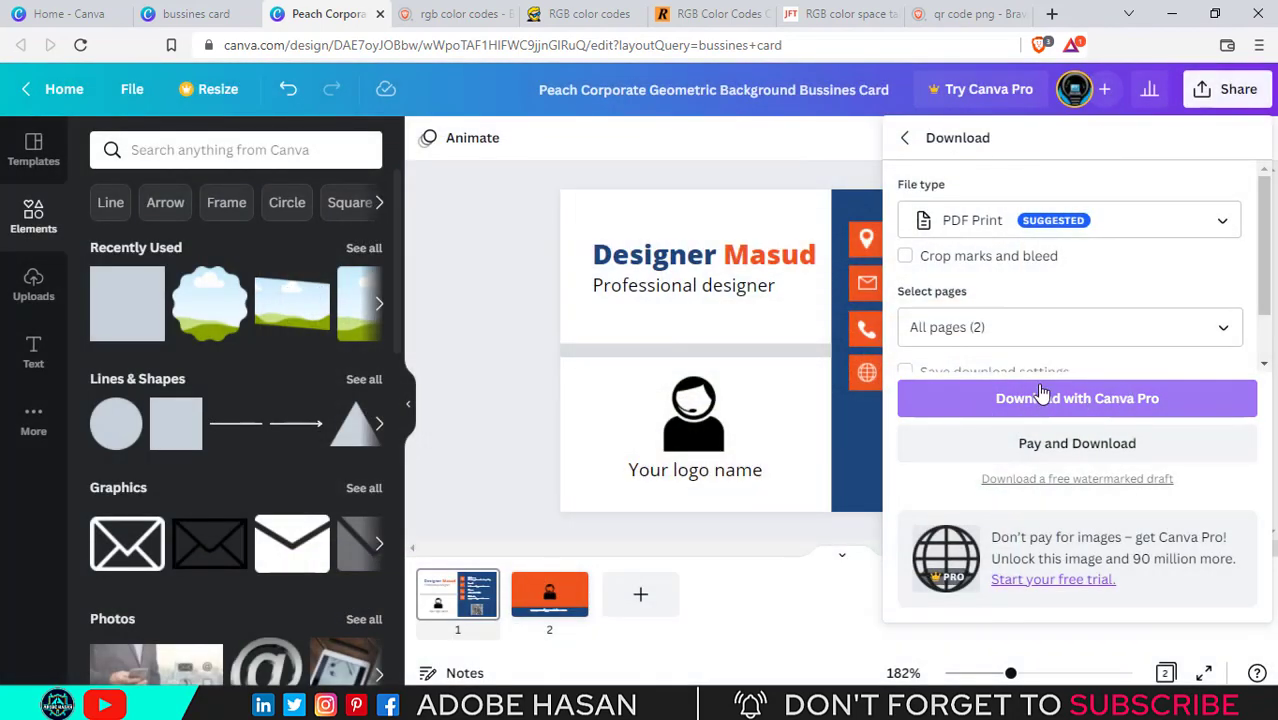
# Change the download file type to PDF Standard and try to download both pages
pyautogui.click(1165, 230)
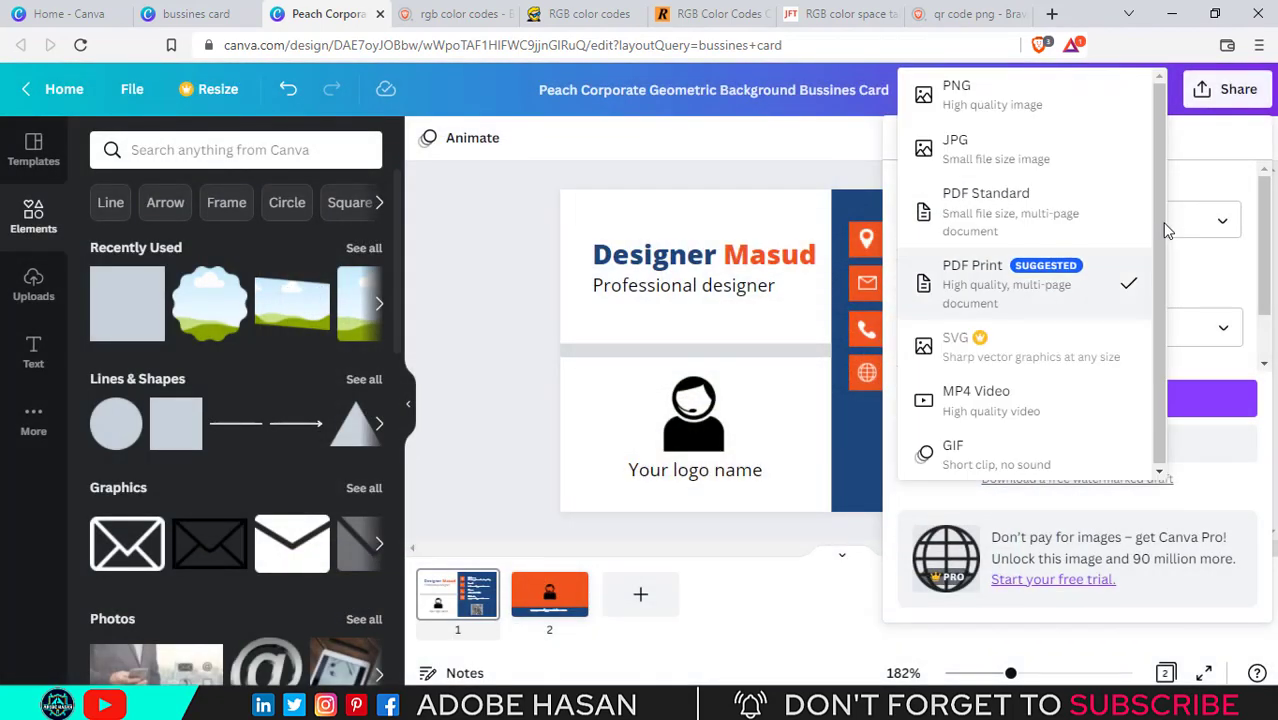
pyautogui.click(986, 220)
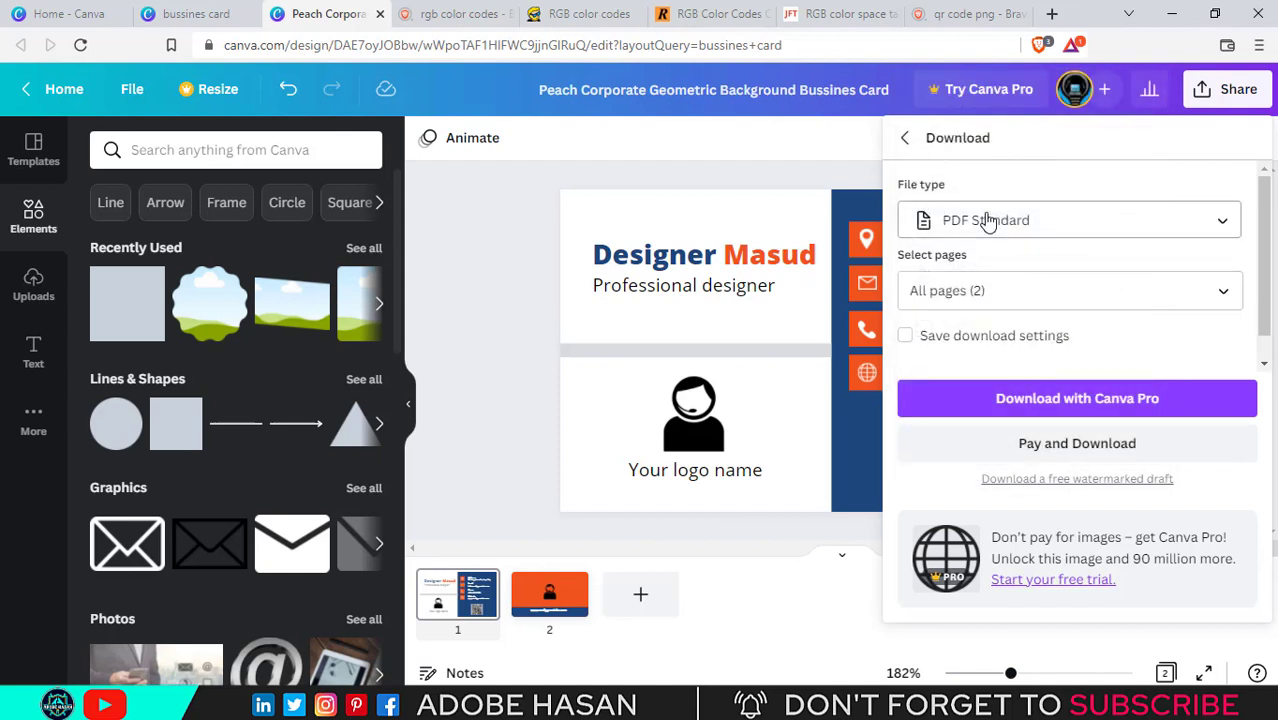
pyautogui.click(1062, 398)
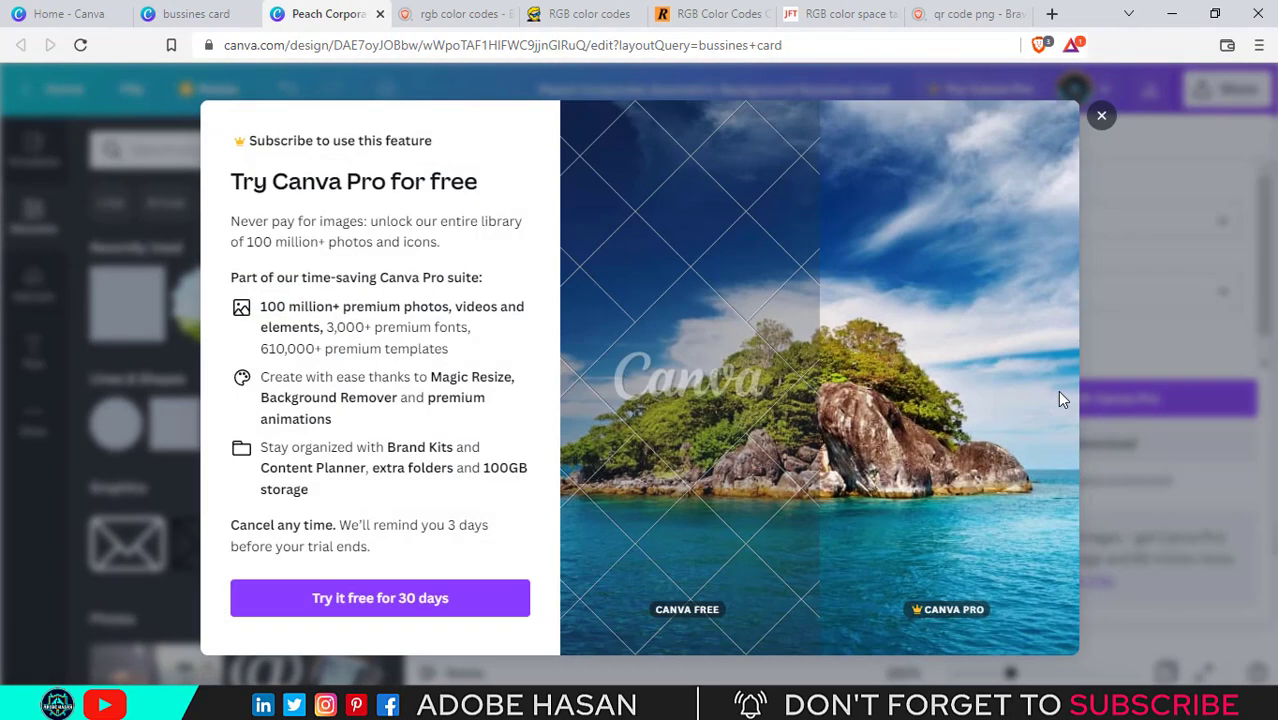
pyautogui.click(1101, 115)
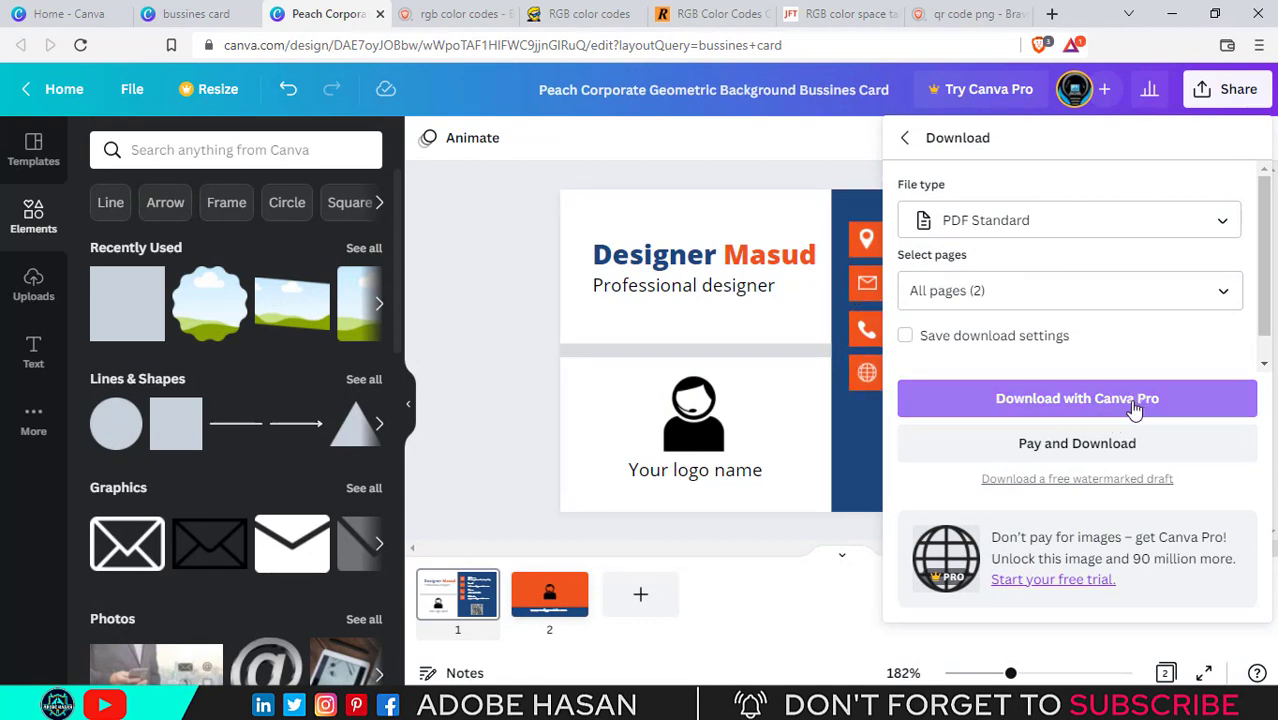
# Exclude page 1 from the page selection and download only page 2 as PDF Standard
pyautogui.click(1178, 296)
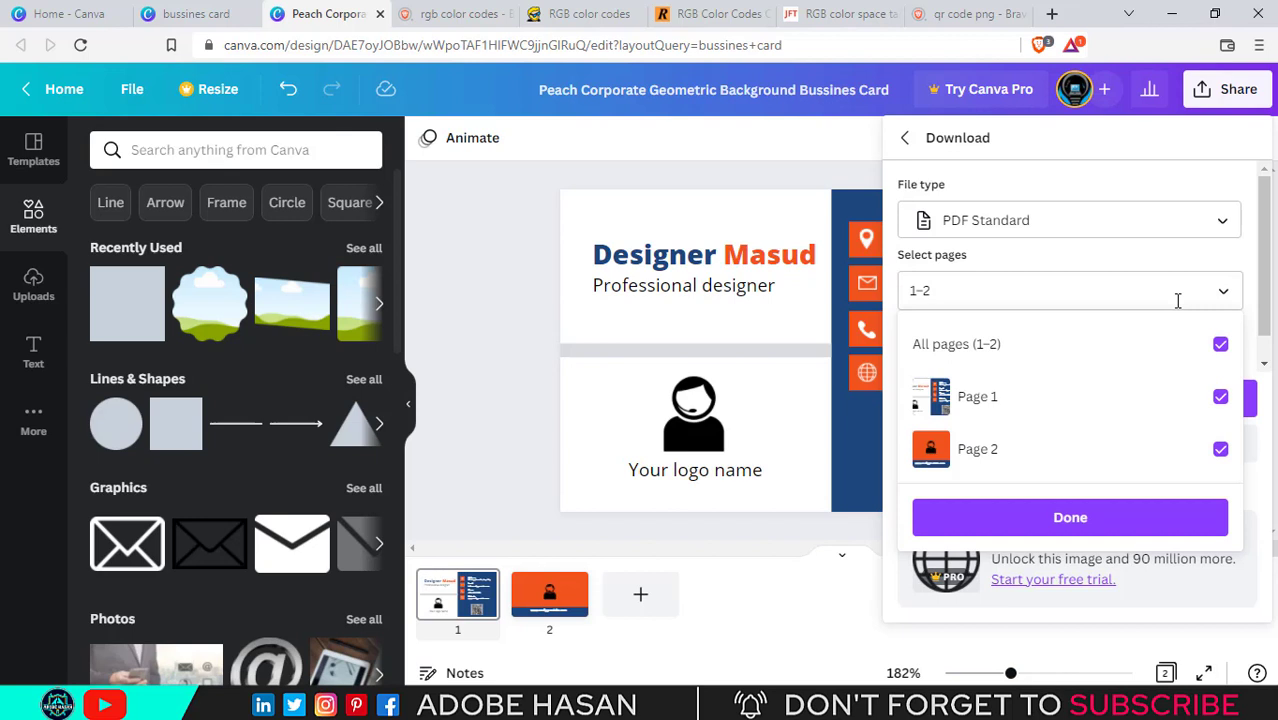
pyautogui.click(1050, 405)
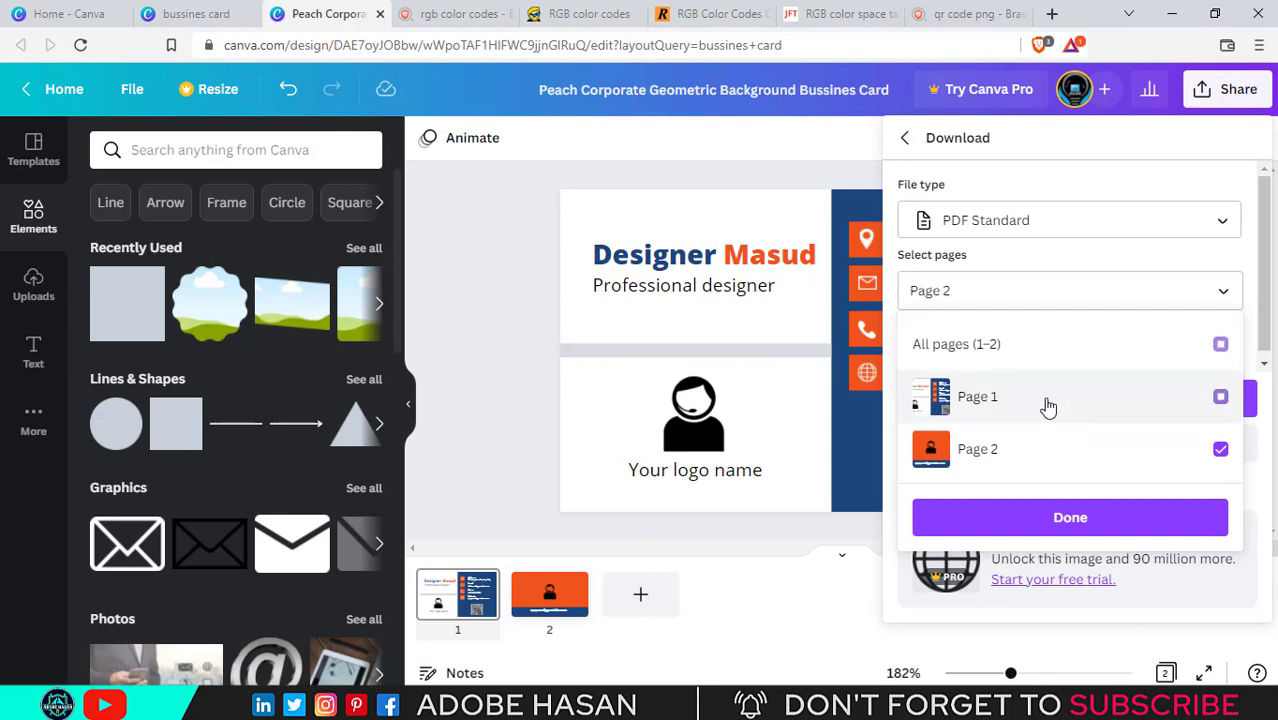
pyautogui.click(1048, 520)
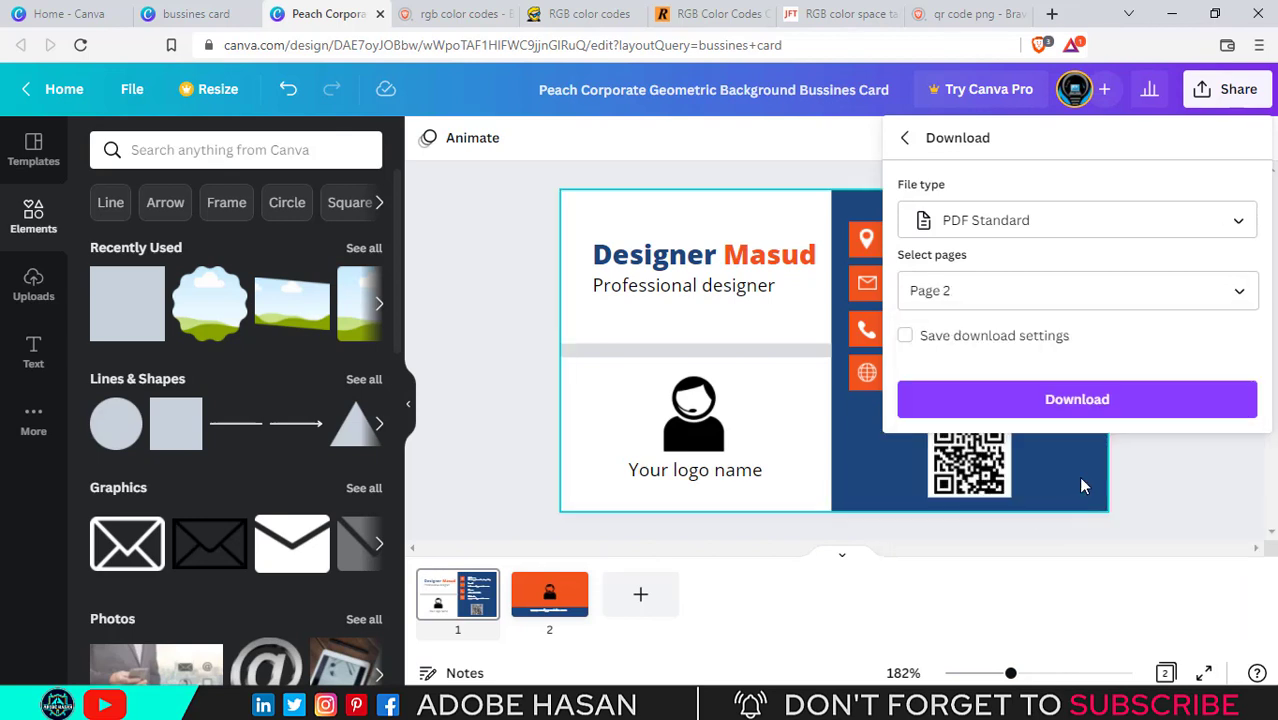
pyautogui.click(1090, 410)
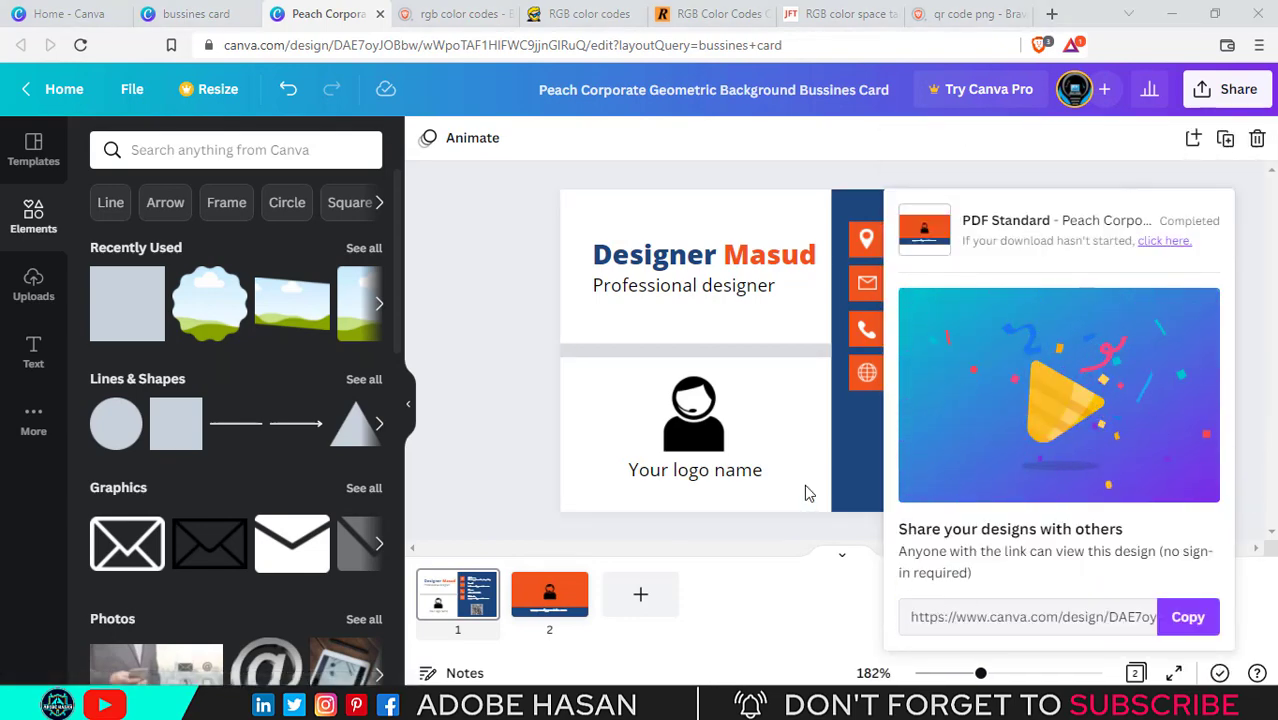
# Save the page 2 PDF file and close the download completion panel
pyautogui.click(481, 419)
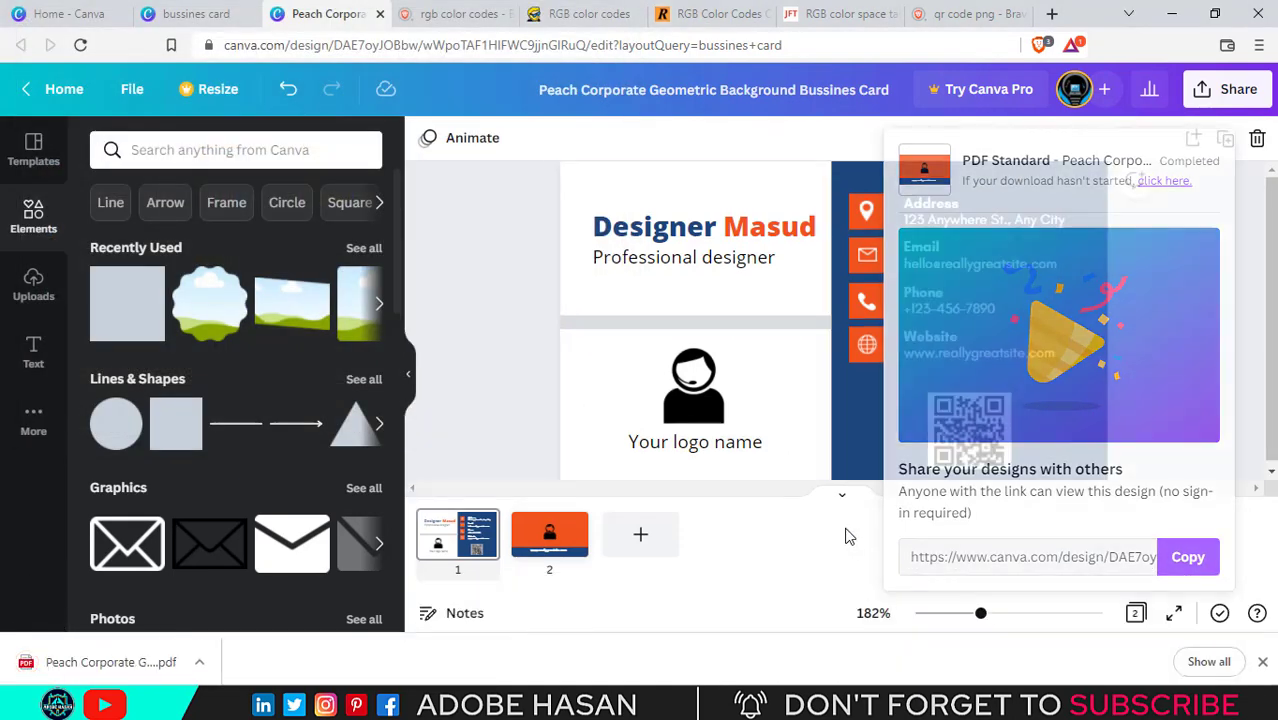
pyautogui.click(849, 535)
pyautogui.click(871, 424)
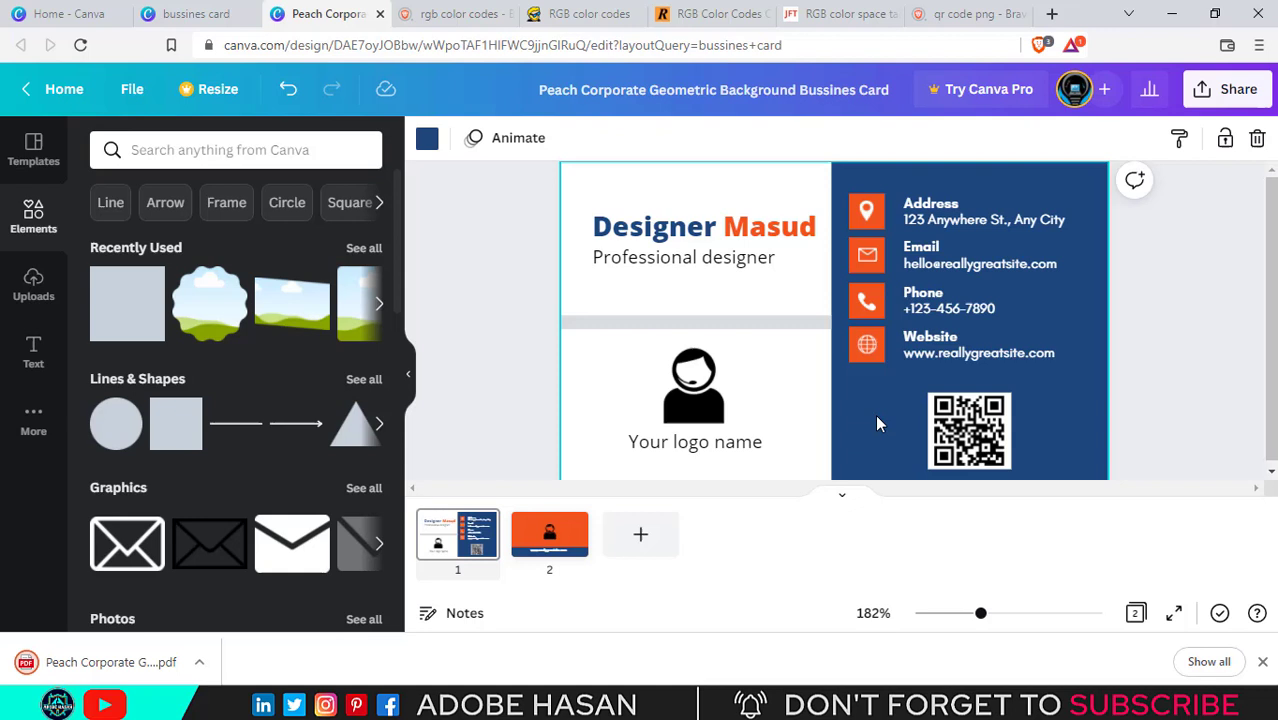
# Compare the PDF Standard download options for page 2 alone with those for both pages
pyautogui.click(1226, 89)
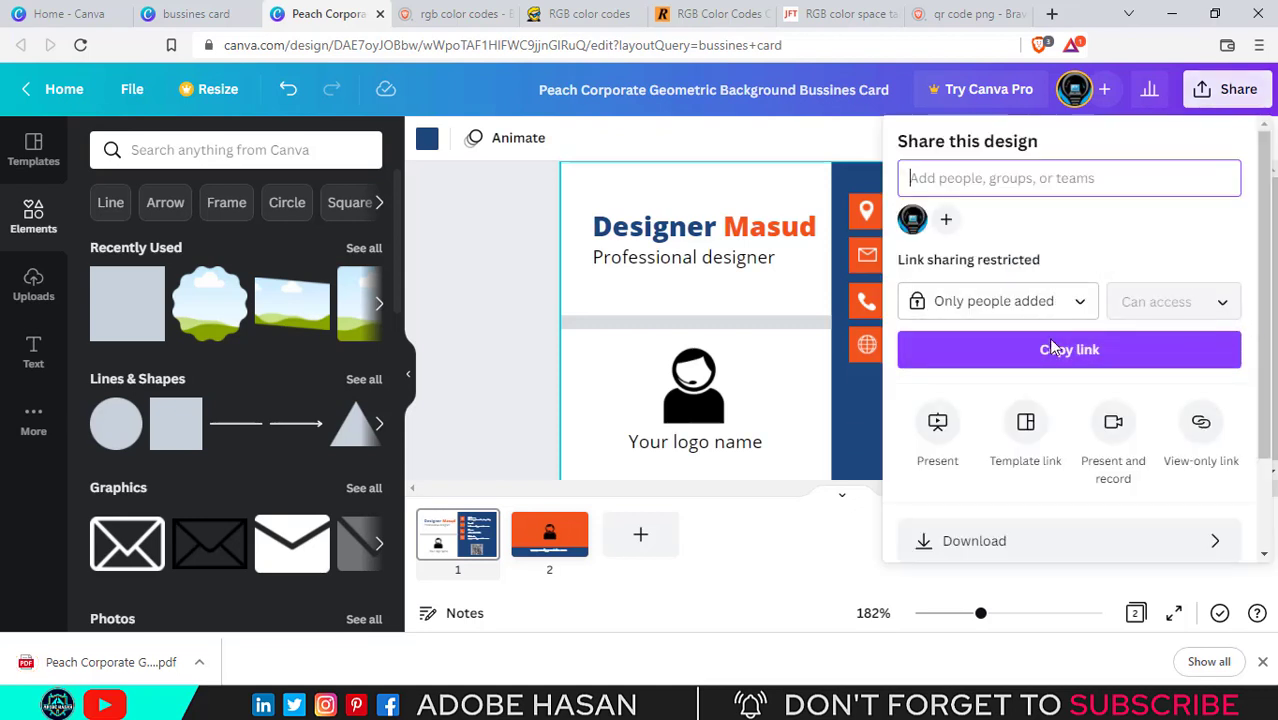
pyautogui.click(1092, 546)
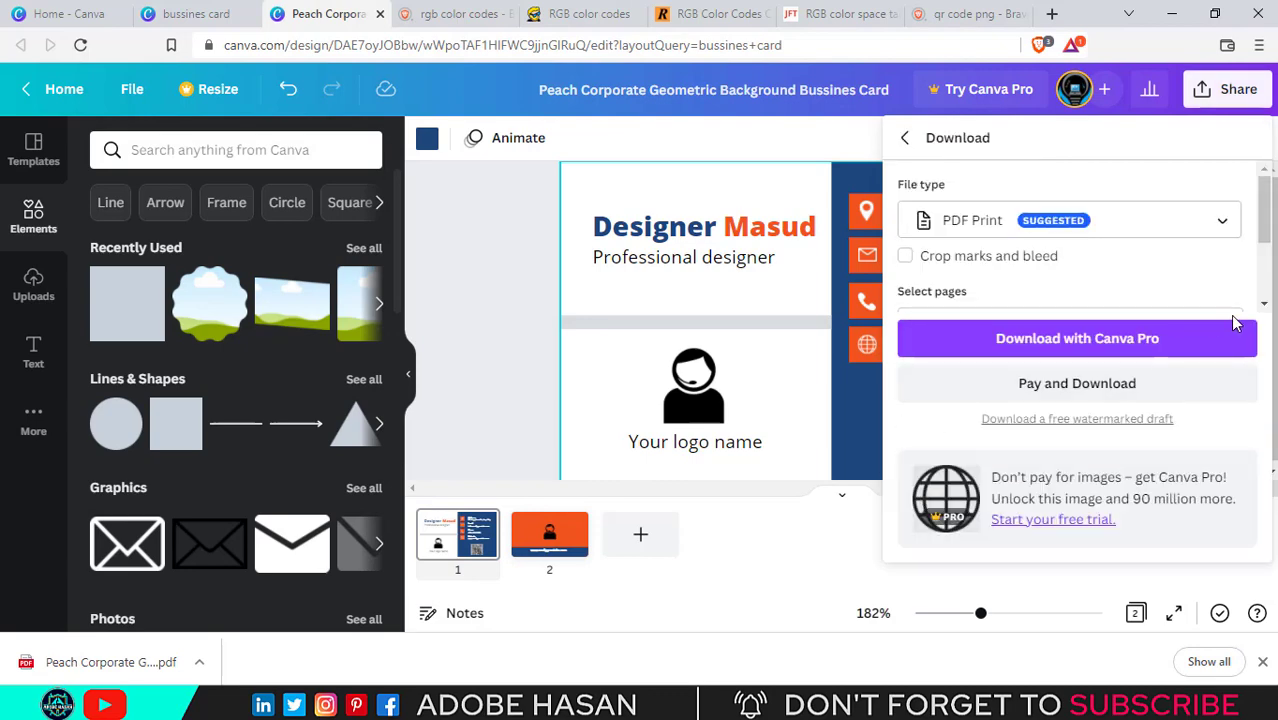
pyautogui.click(1177, 224)
pyautogui.click(1120, 212)
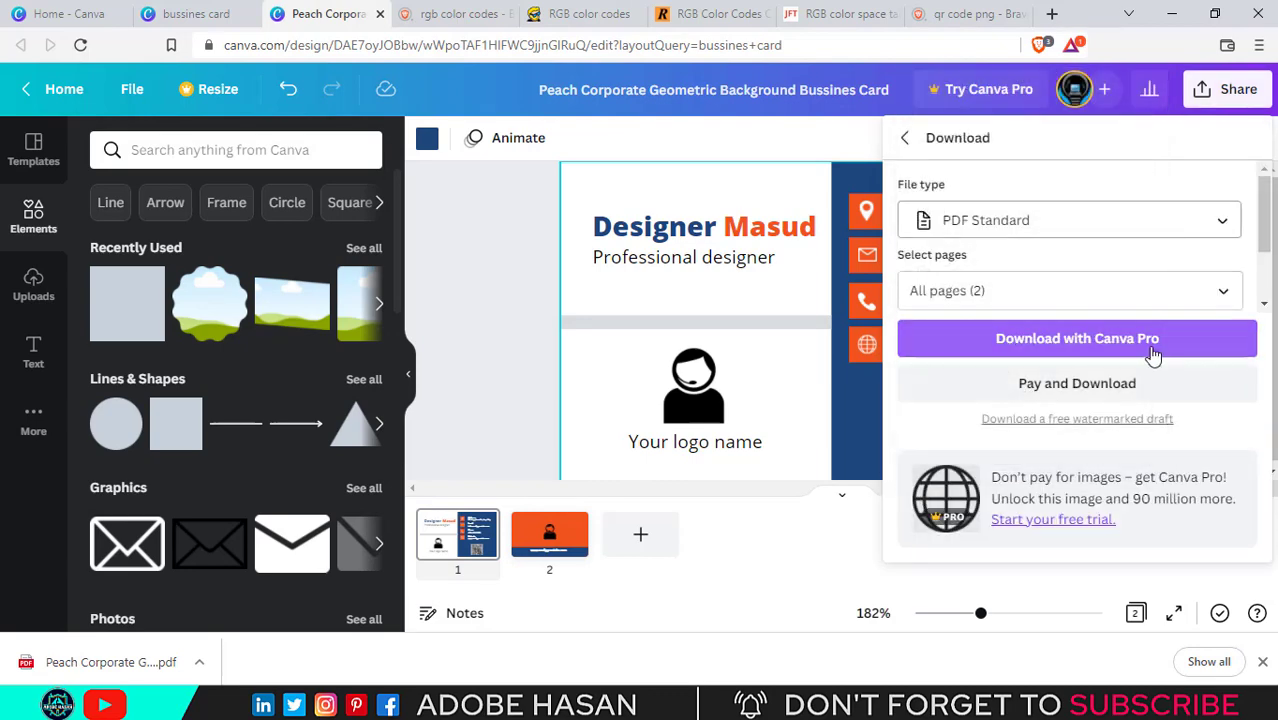
pyautogui.click(1150, 293)
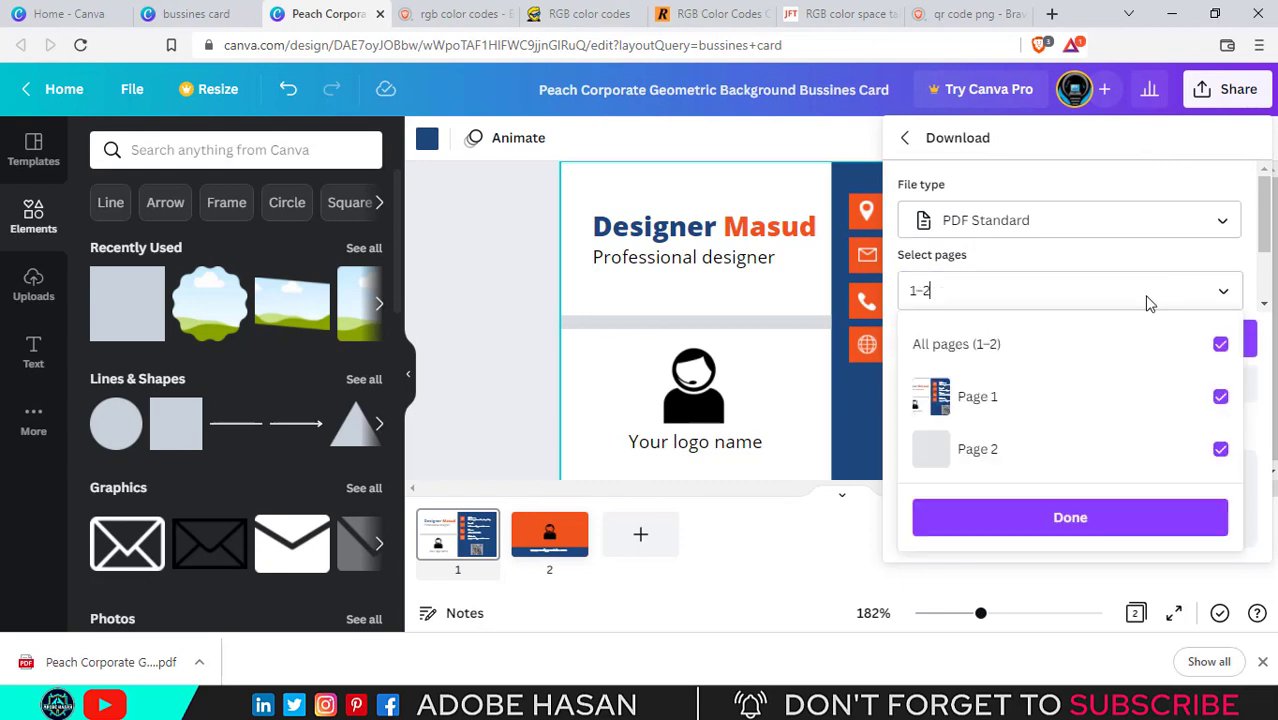
pyautogui.click(970, 396)
pyautogui.click(1106, 520)
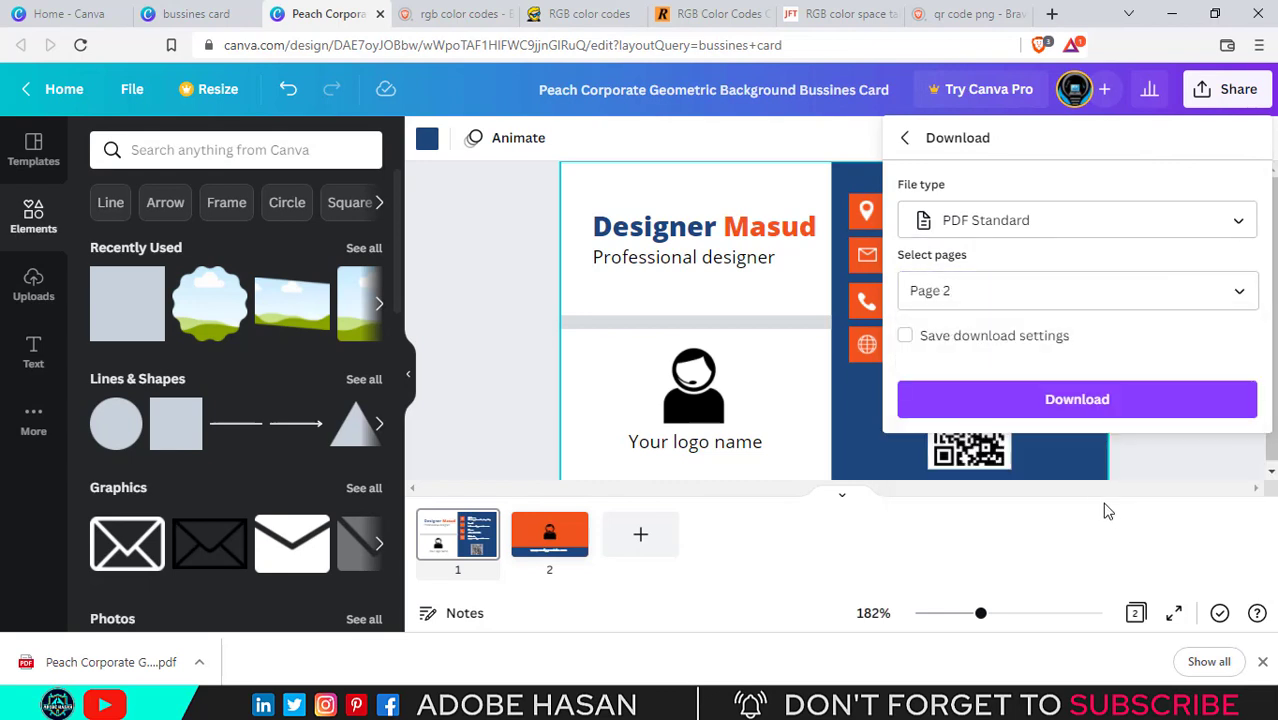
pyautogui.click(1100, 293)
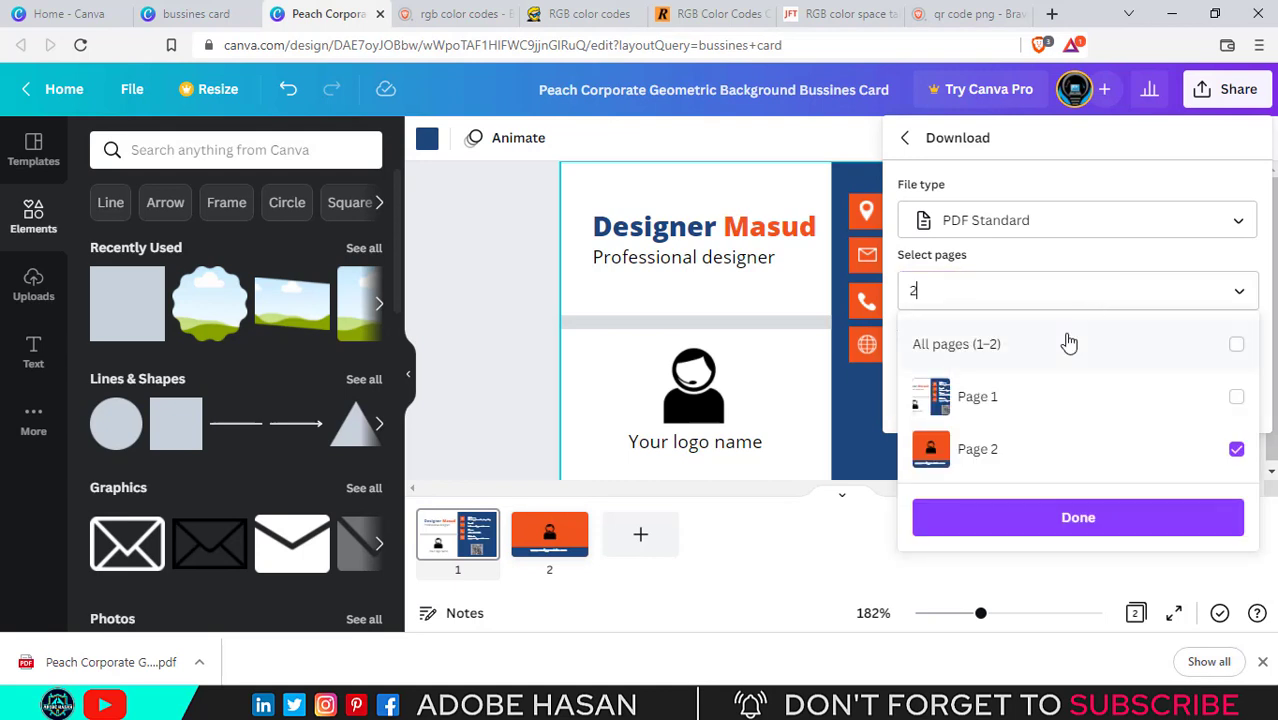
pyautogui.click(1236, 400)
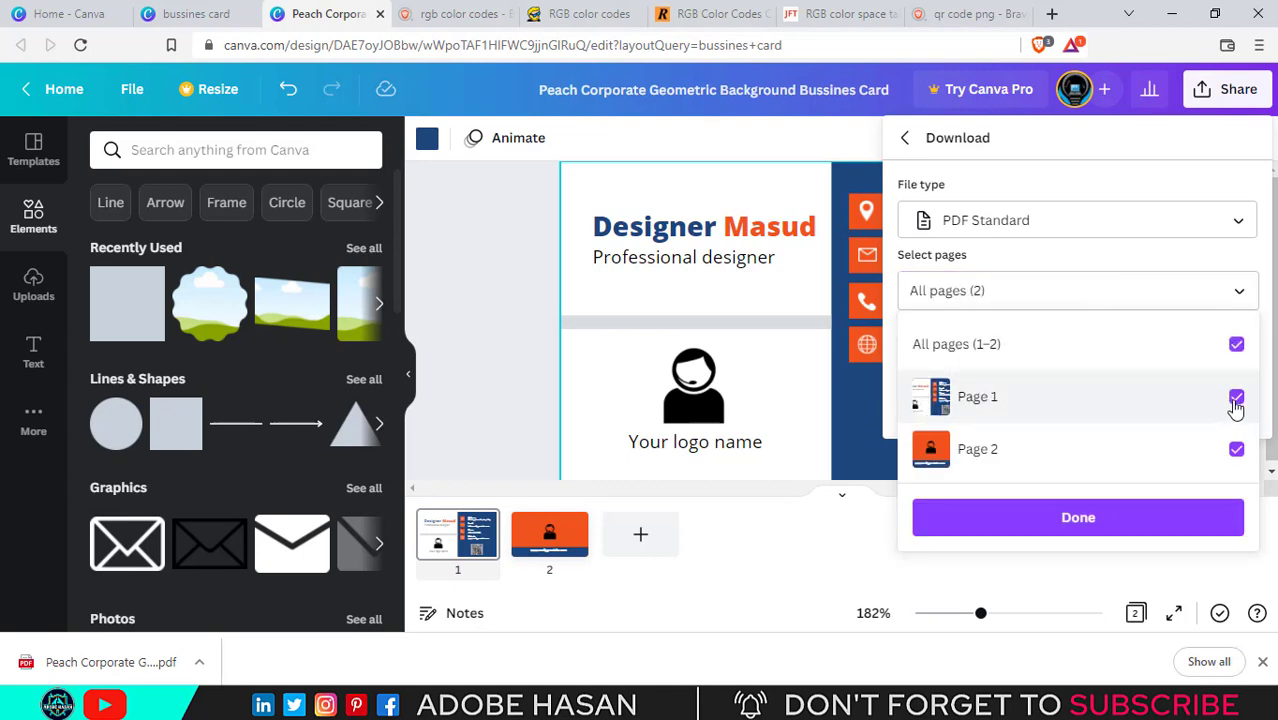
pyautogui.click(1086, 533)
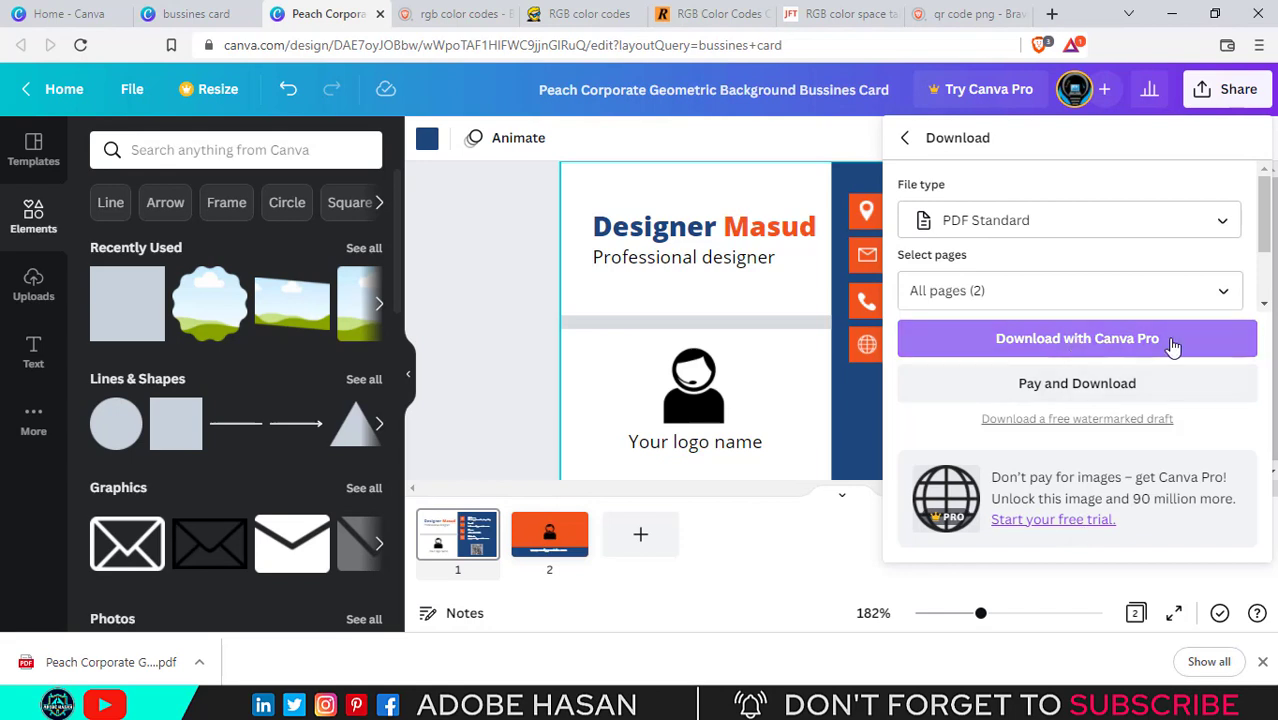
pyautogui.click(836, 382)
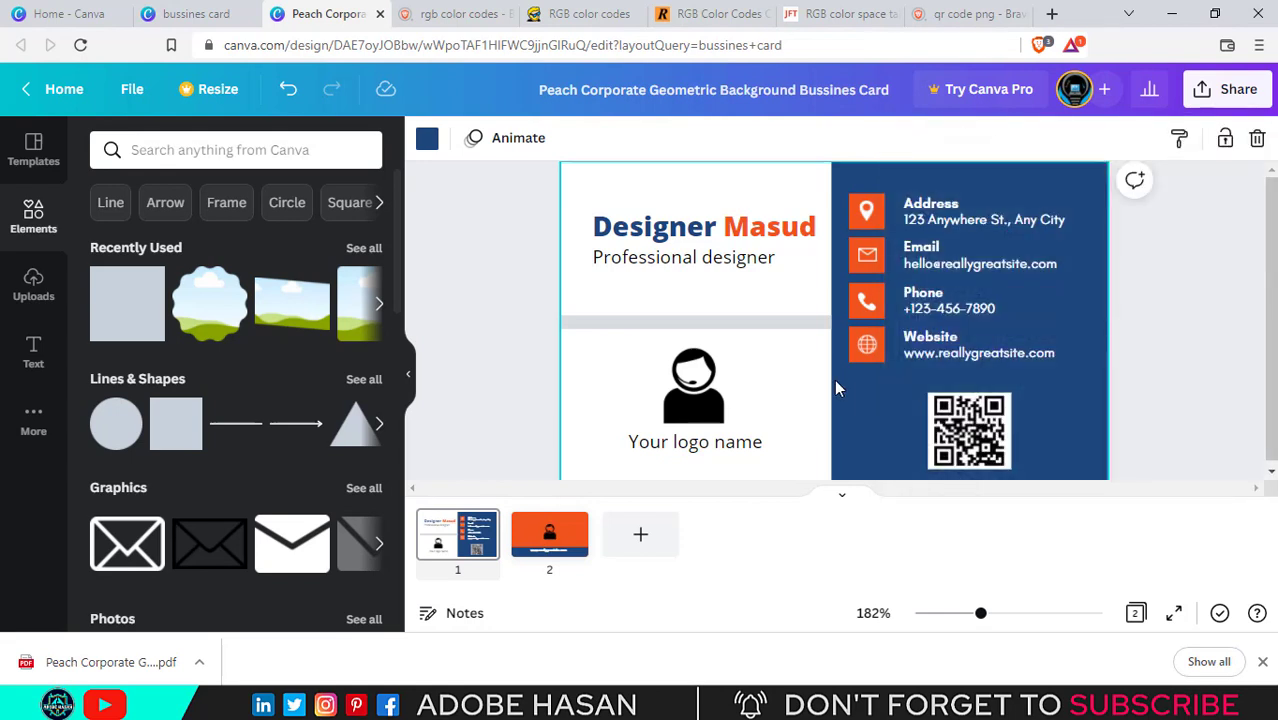
# Delete the white location, envelope, phone and globe icons from the orange squares on page 1
pyautogui.click(867, 350)
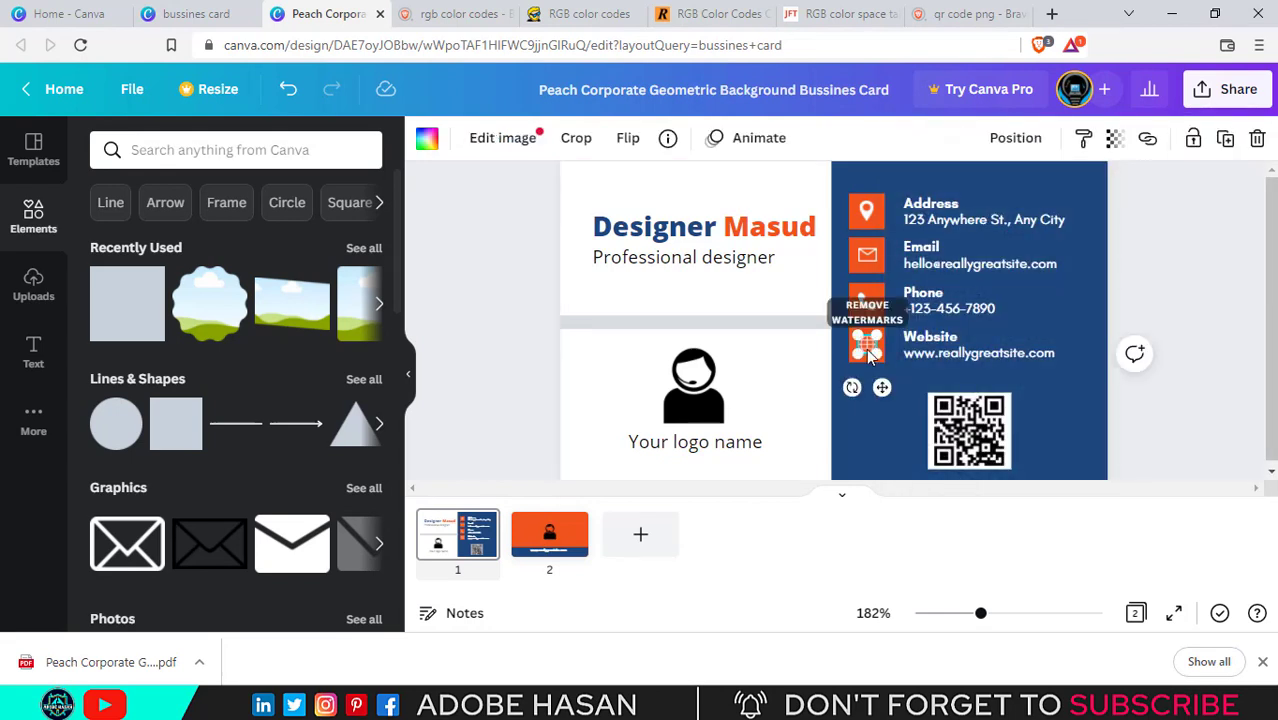
pyautogui.press('Delete')
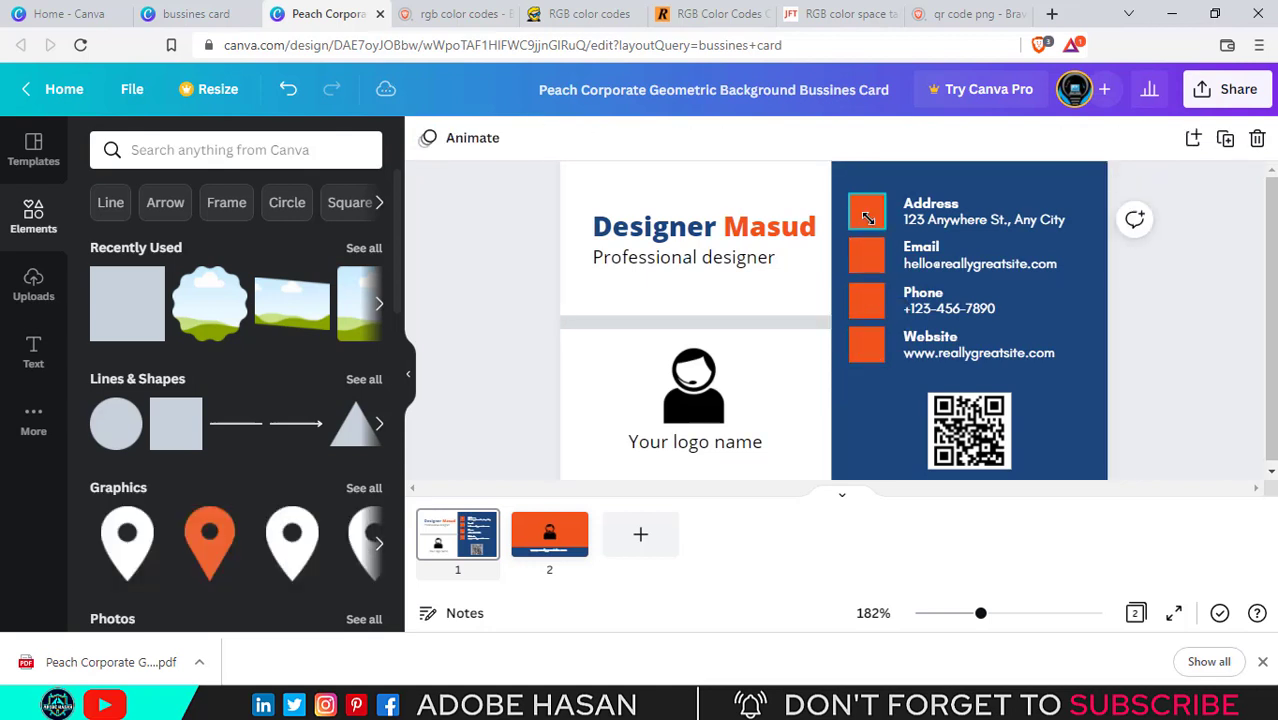
# Exclude page 2 from the page selection, download only page 1 as PDF Print and save the file
pyautogui.click(1212, 92)
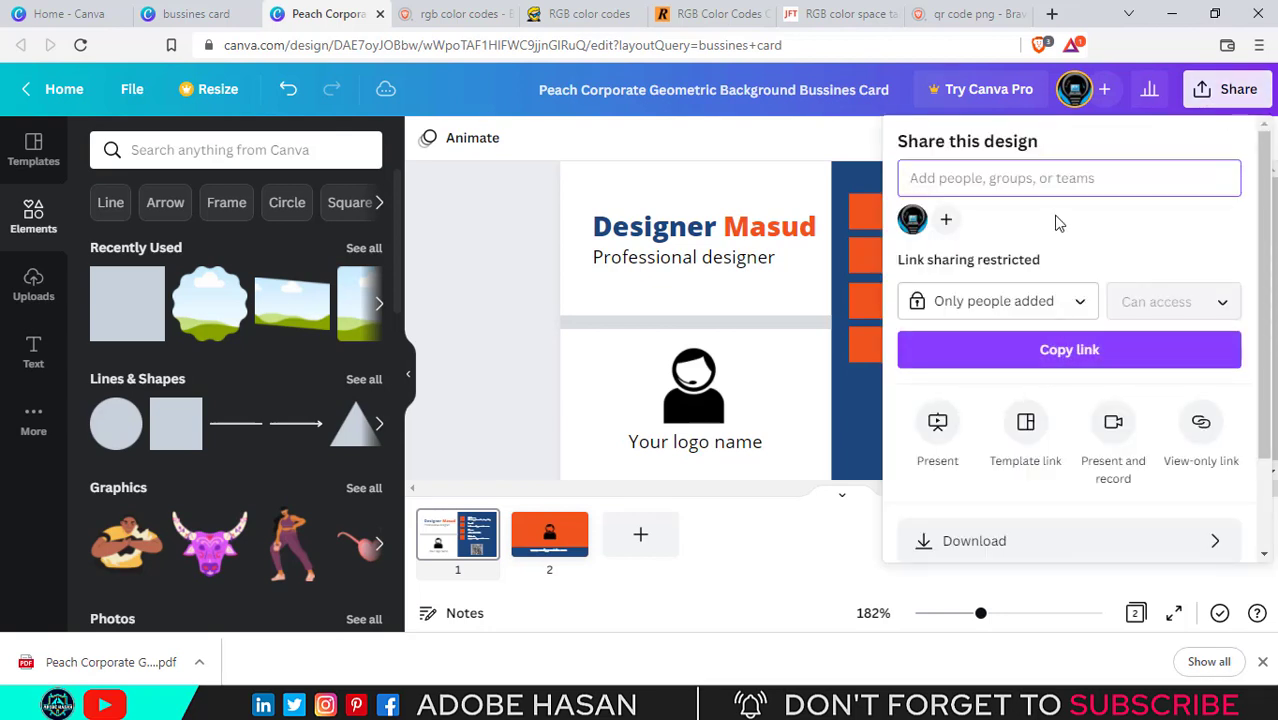
pyautogui.click(1035, 540)
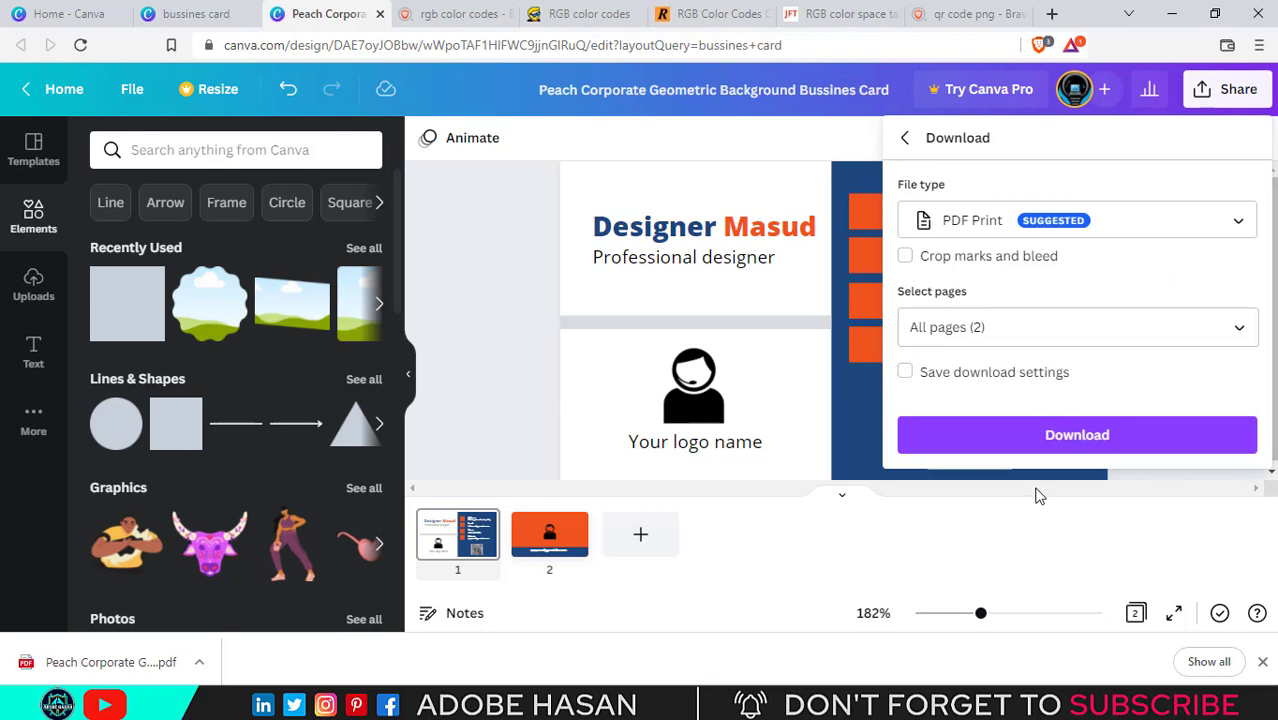
pyautogui.click(1172, 327)
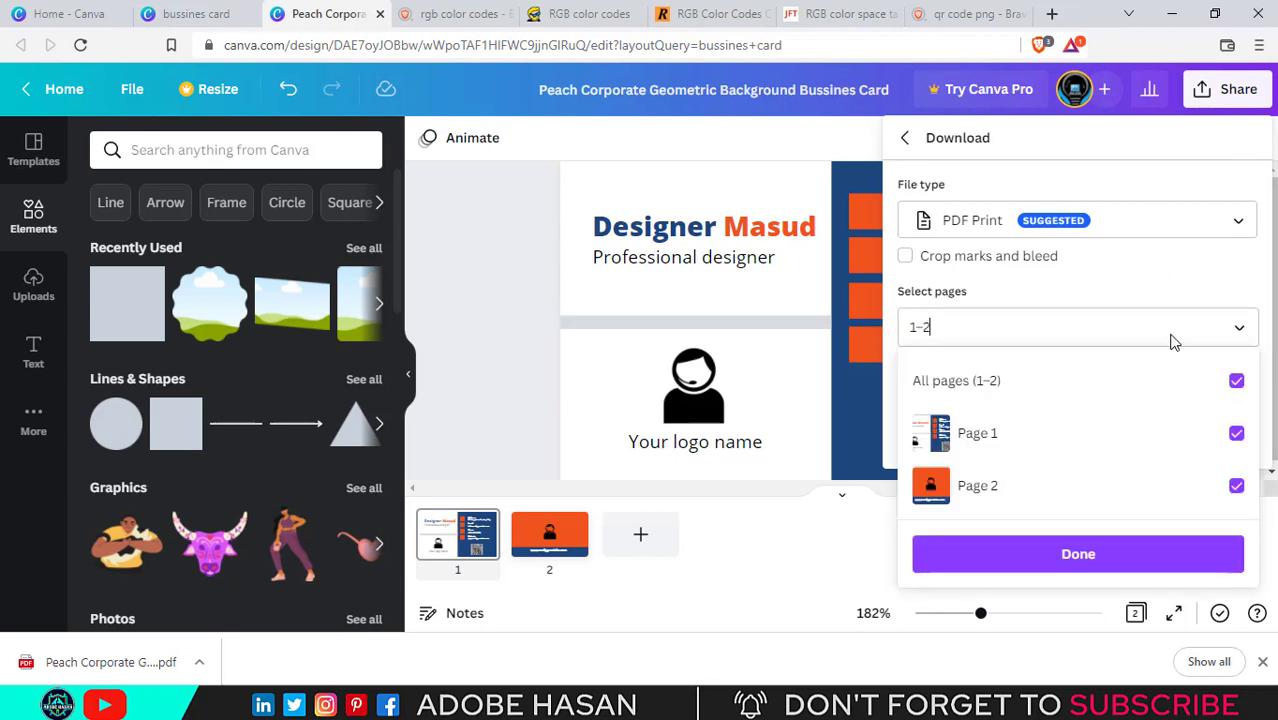
pyautogui.click(1236, 485)
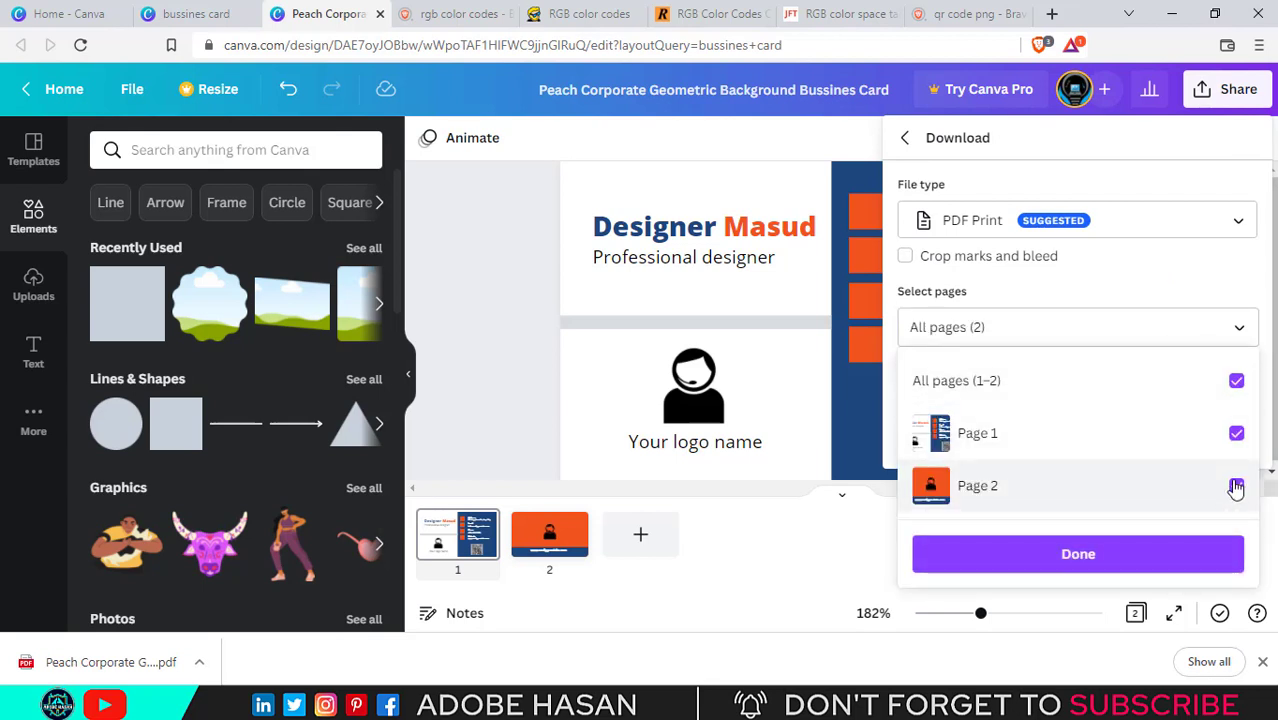
pyautogui.click(1133, 552)
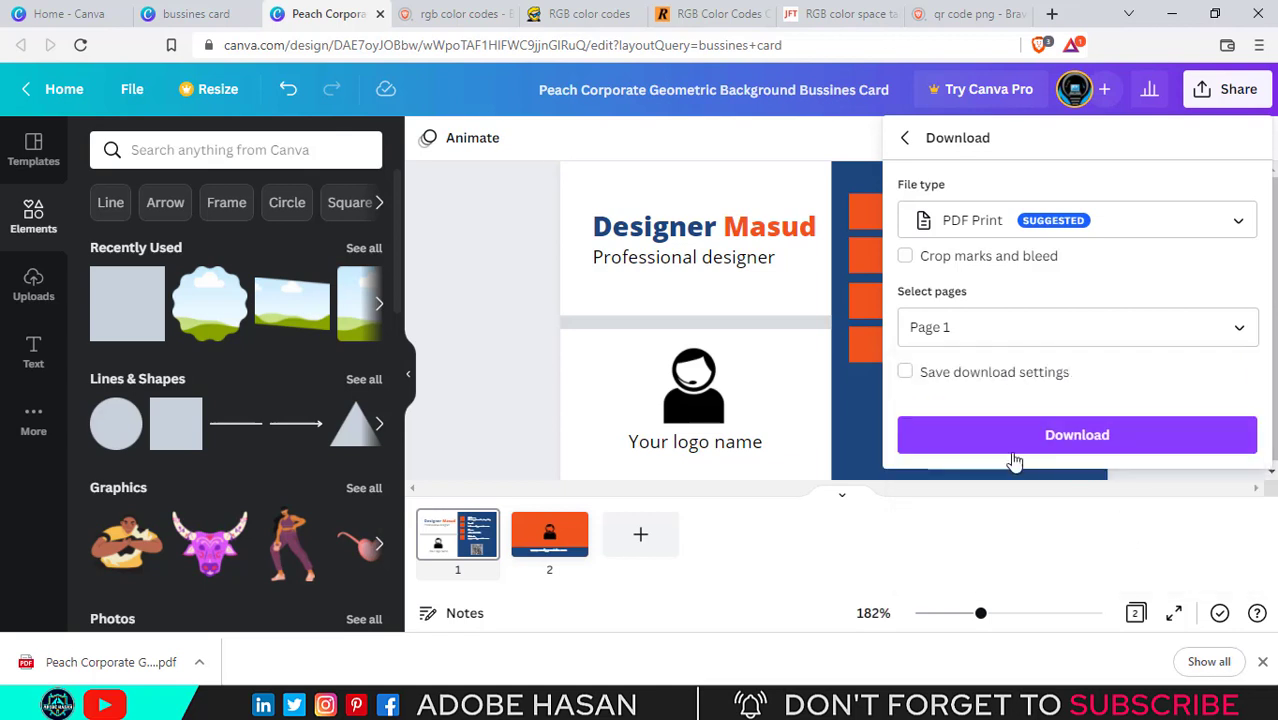
pyautogui.click(1078, 446)
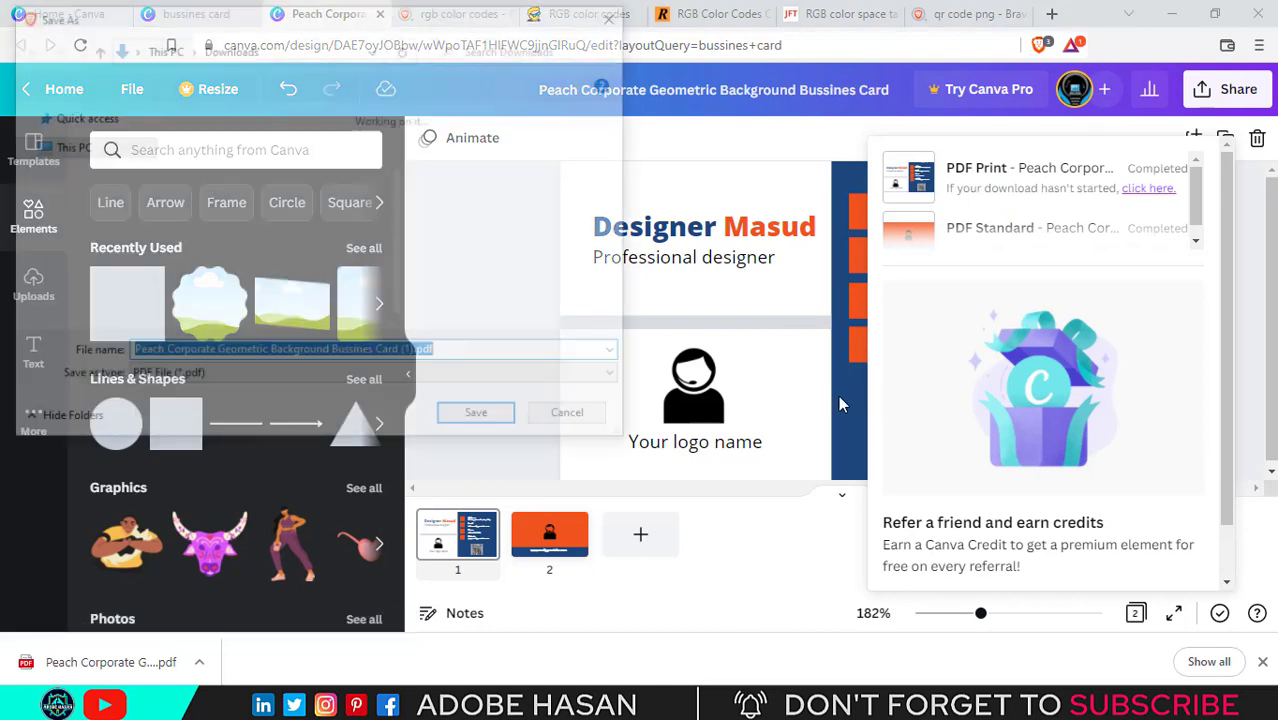
pyautogui.click(478, 419)
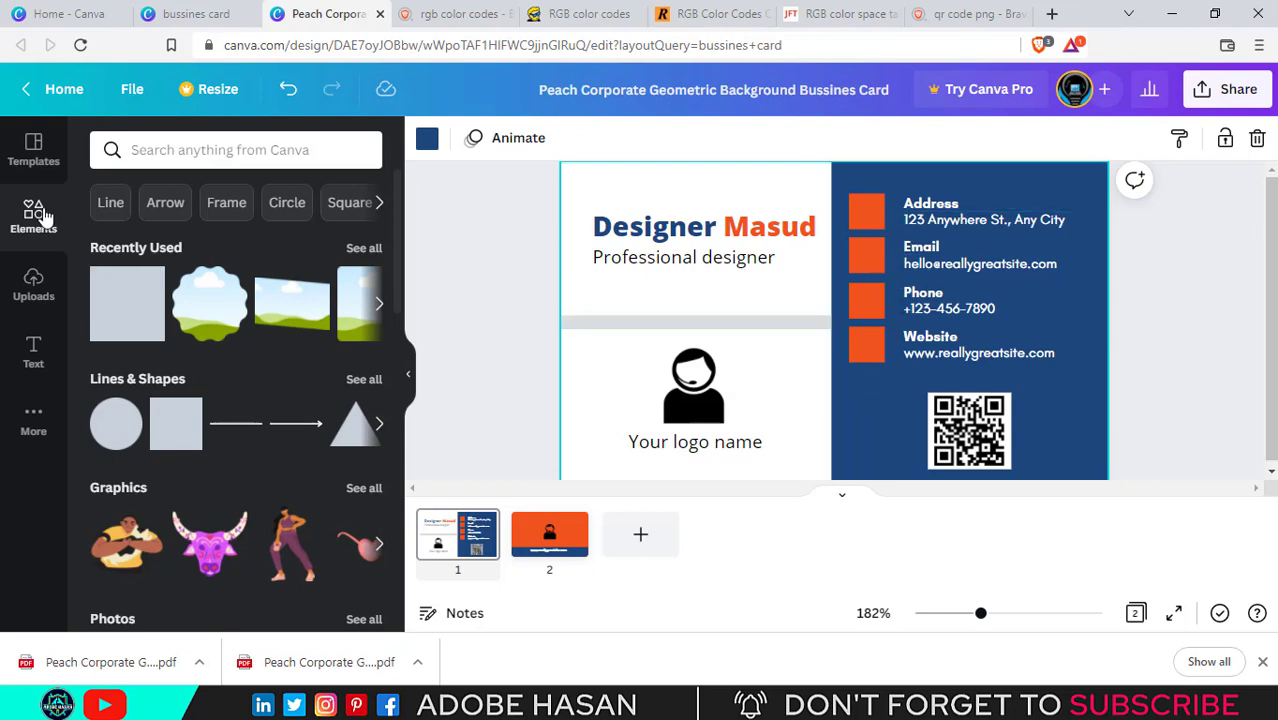
pyautogui.scroll(-6, 340, 435)
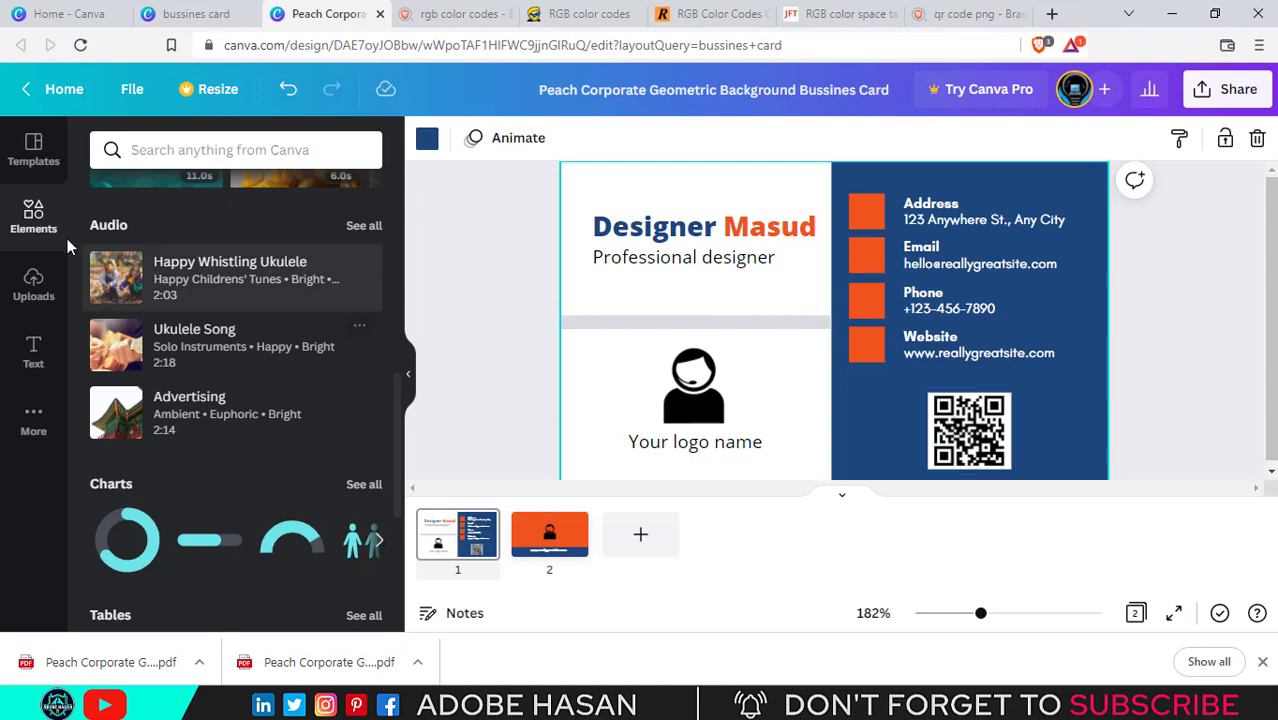
pyautogui.click(33, 152)
pyautogui.click(35, 222)
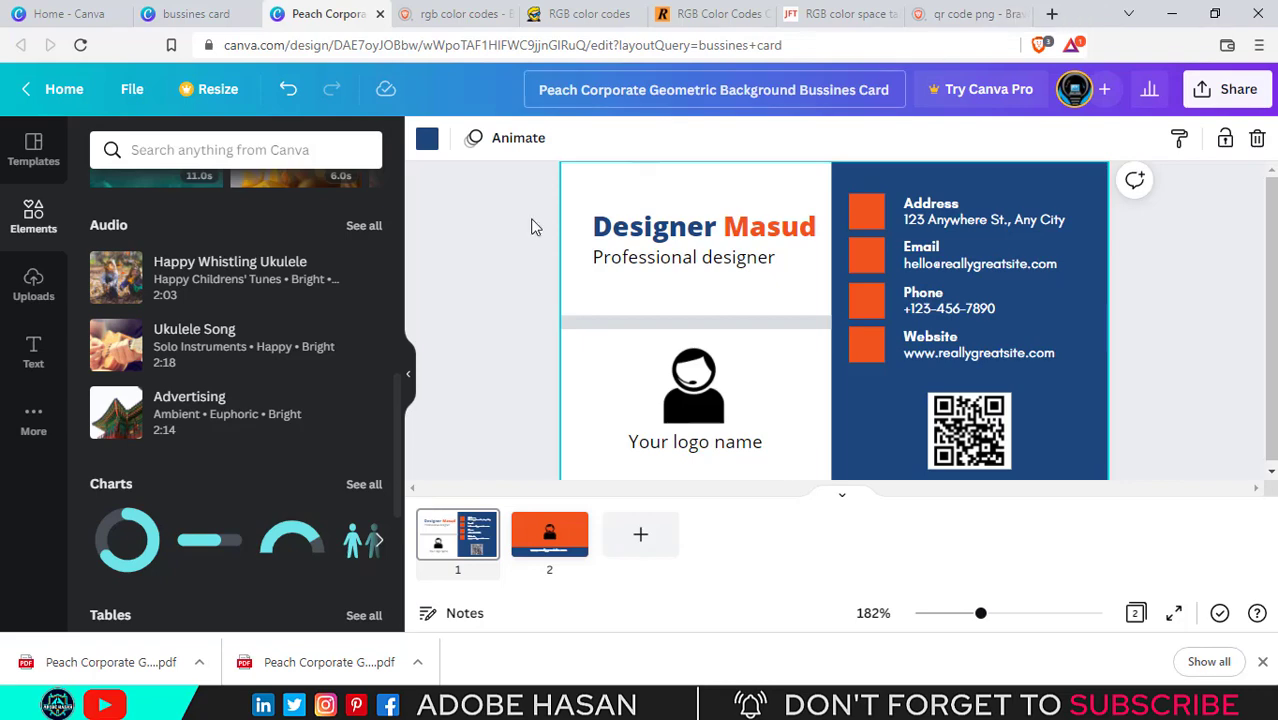
# Search the web for "flat icon" in a new browser tab and open the flaticon.com website
pyautogui.click(1051, 13)
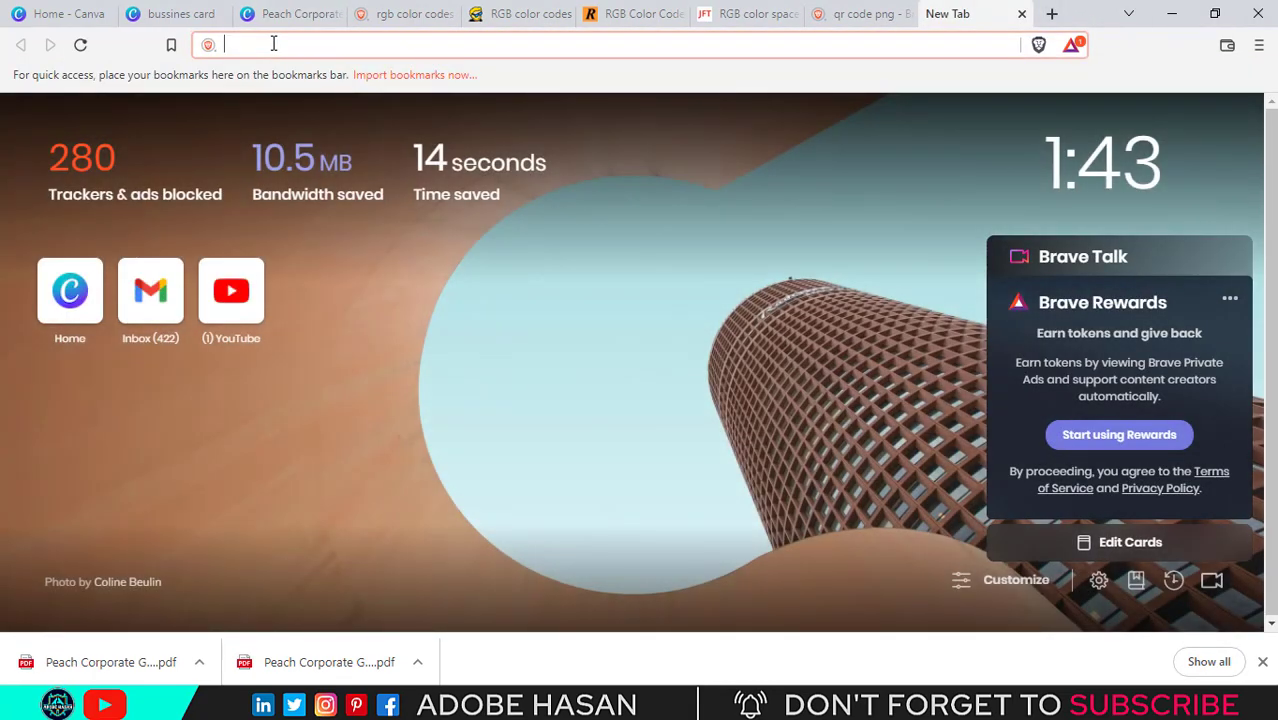
pyautogui.write('fl')
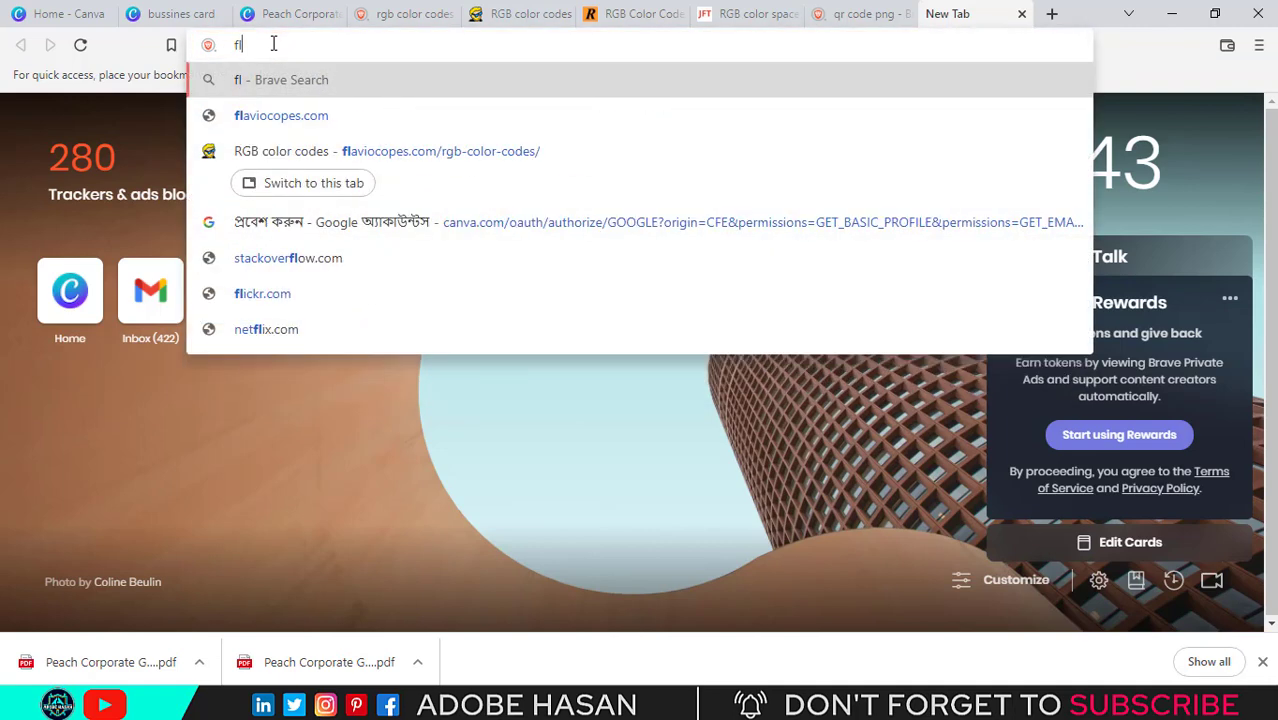
pyautogui.write('at icon')
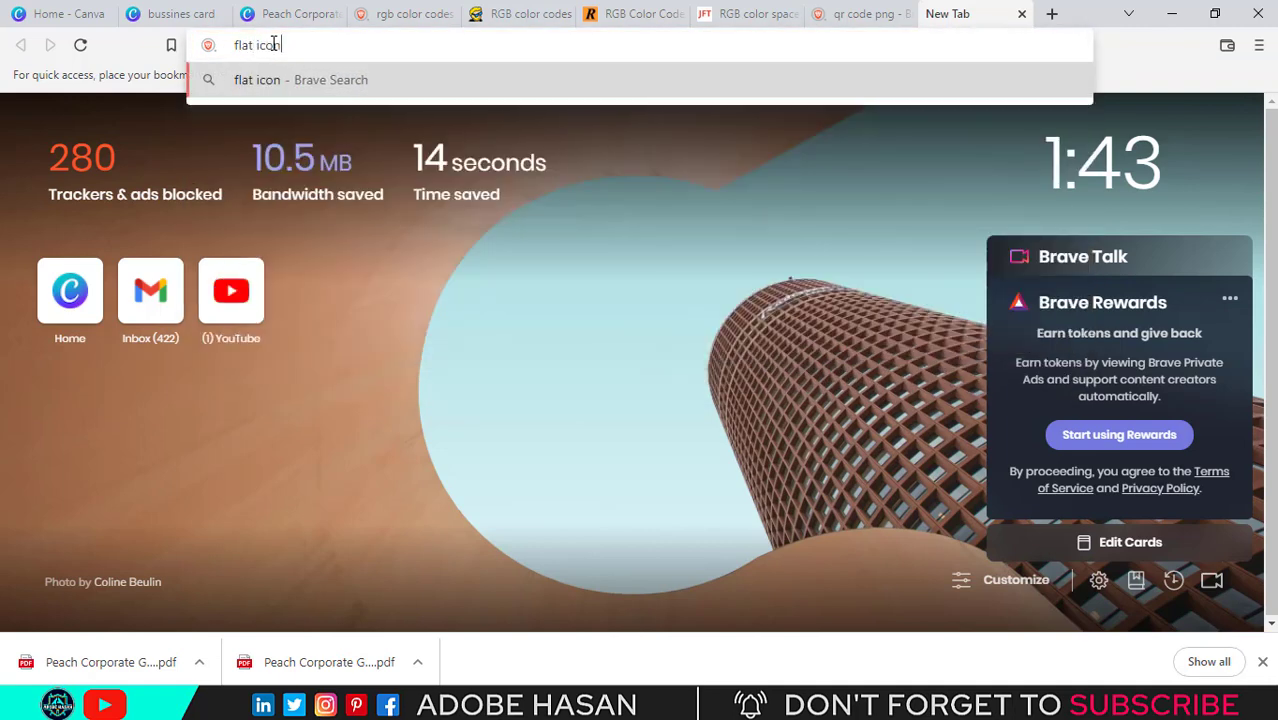
pyautogui.press('Return')
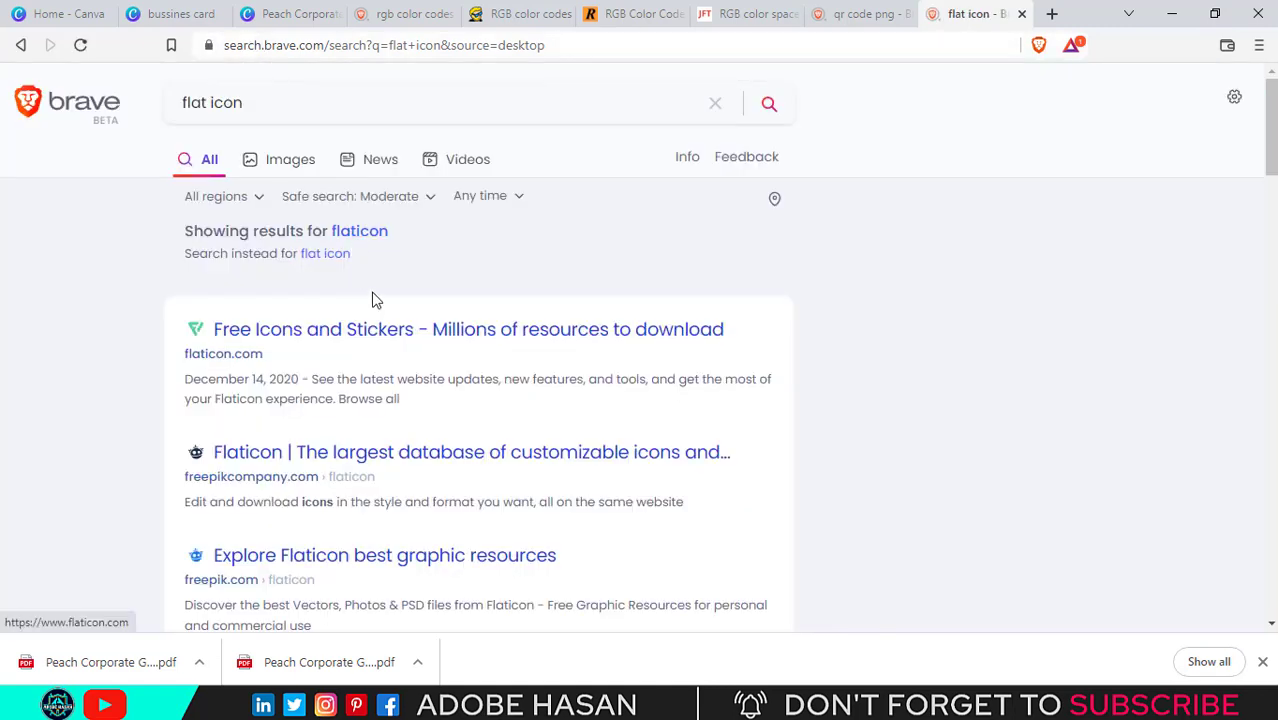
pyautogui.click(364, 240)
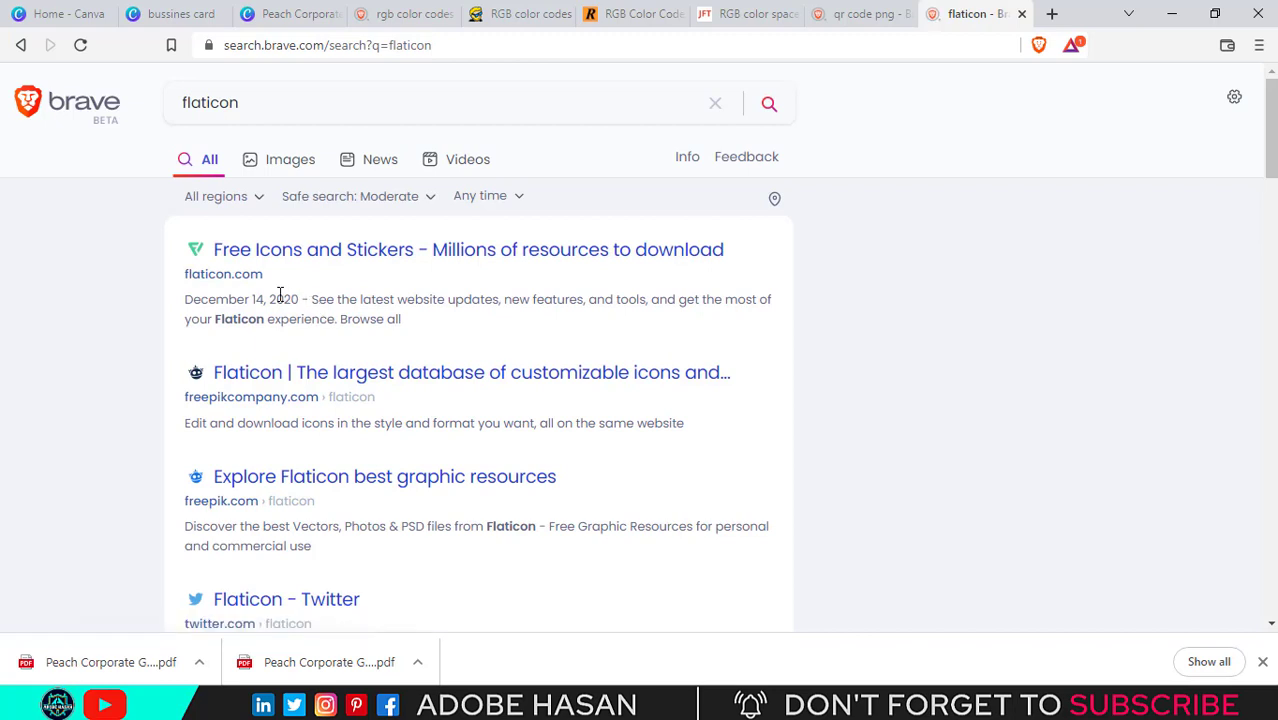
pyautogui.click(327, 259)
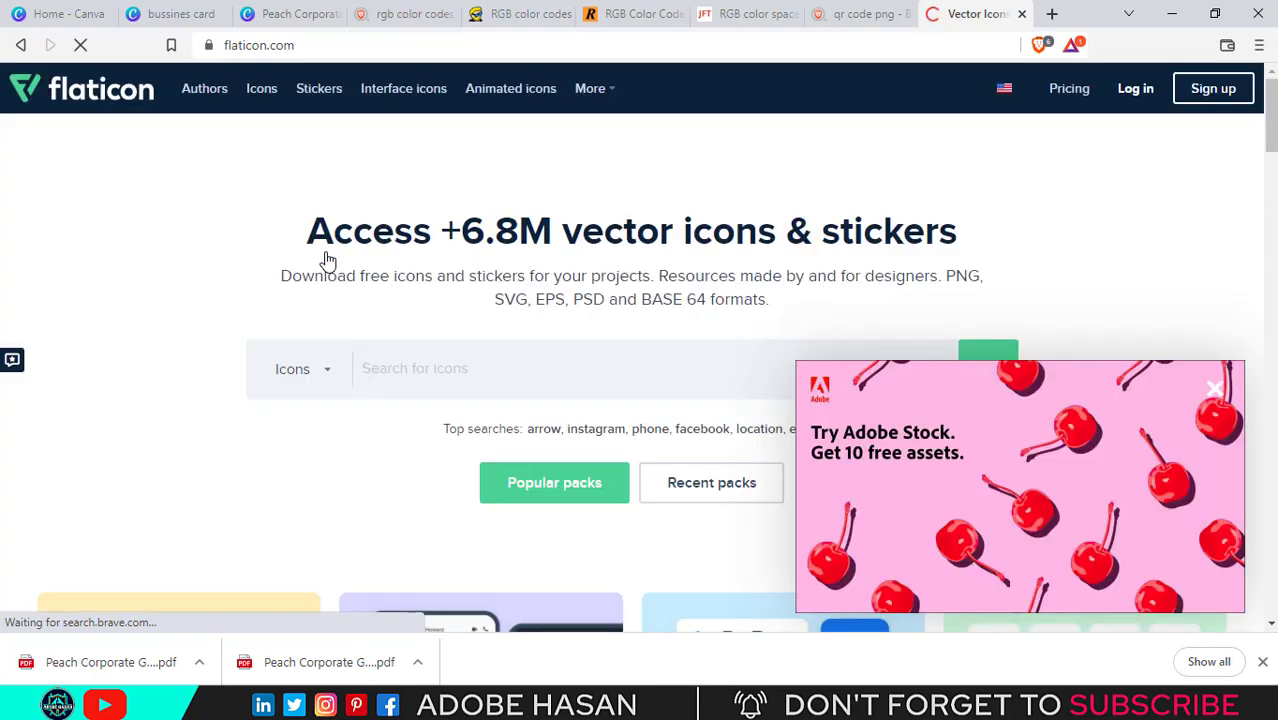
# Dismiss the browser's downloads bar and search Flaticon for "call icon"
pyautogui.scroll(-3, 566, 275)
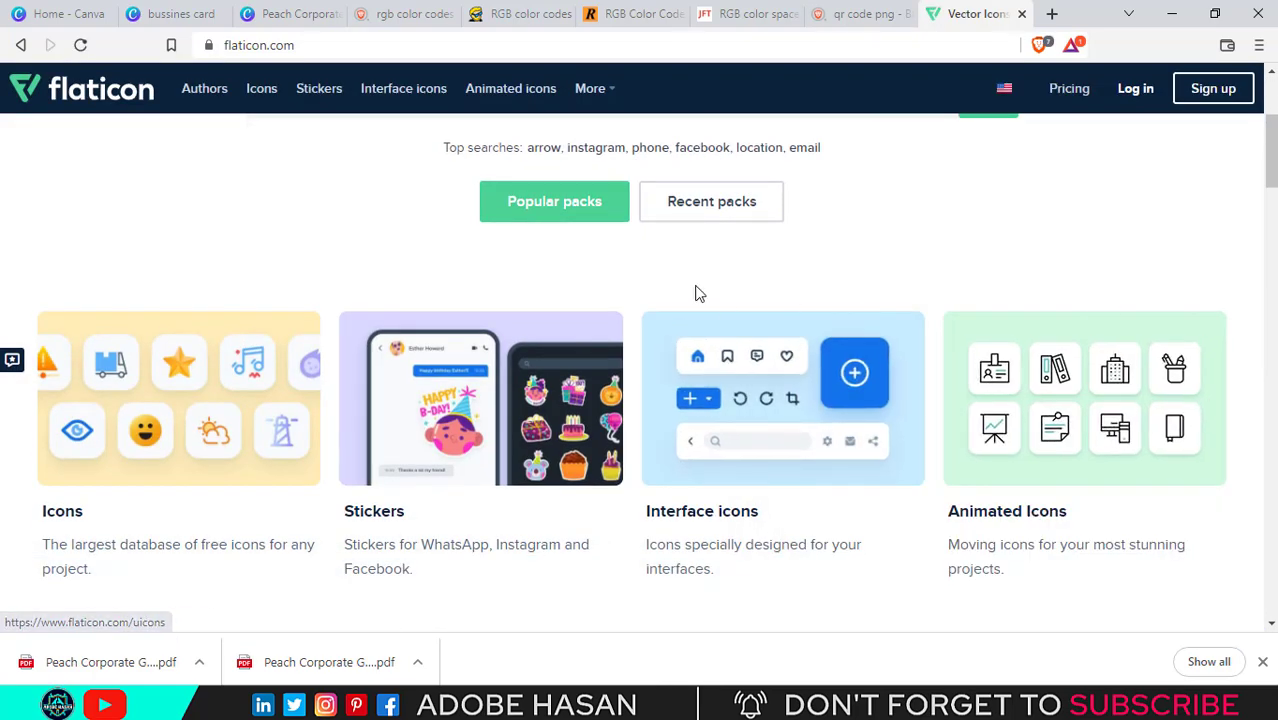
pyautogui.click(1263, 664)
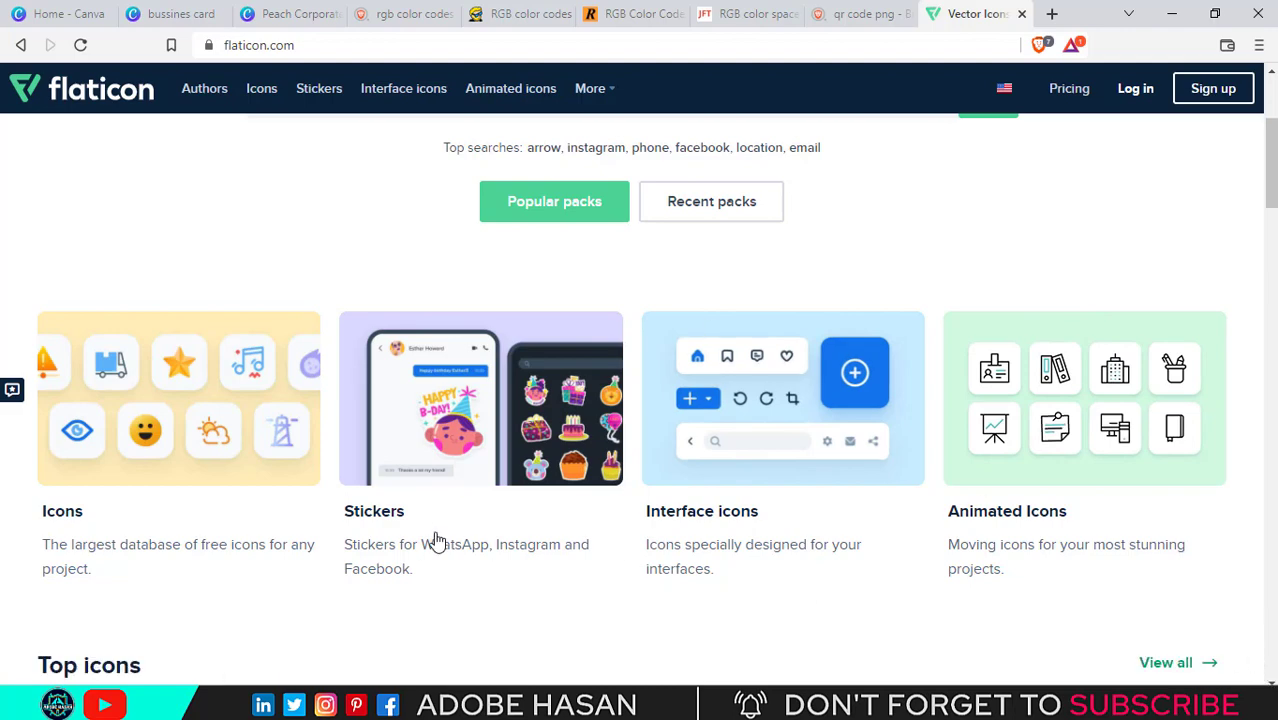
pyautogui.scroll(3, 430, 540)
pyautogui.click(441, 378)
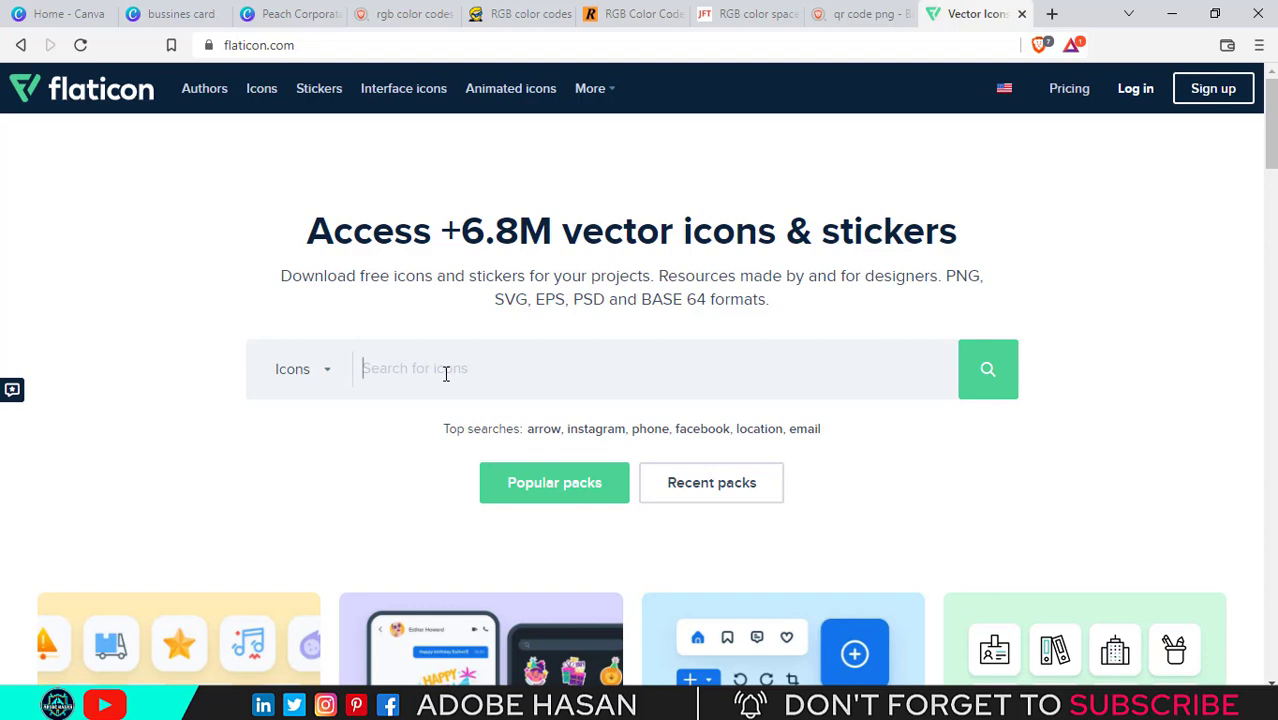
pyautogui.write('c')
pyautogui.press('BackSpace')
pyautogui.write('co')
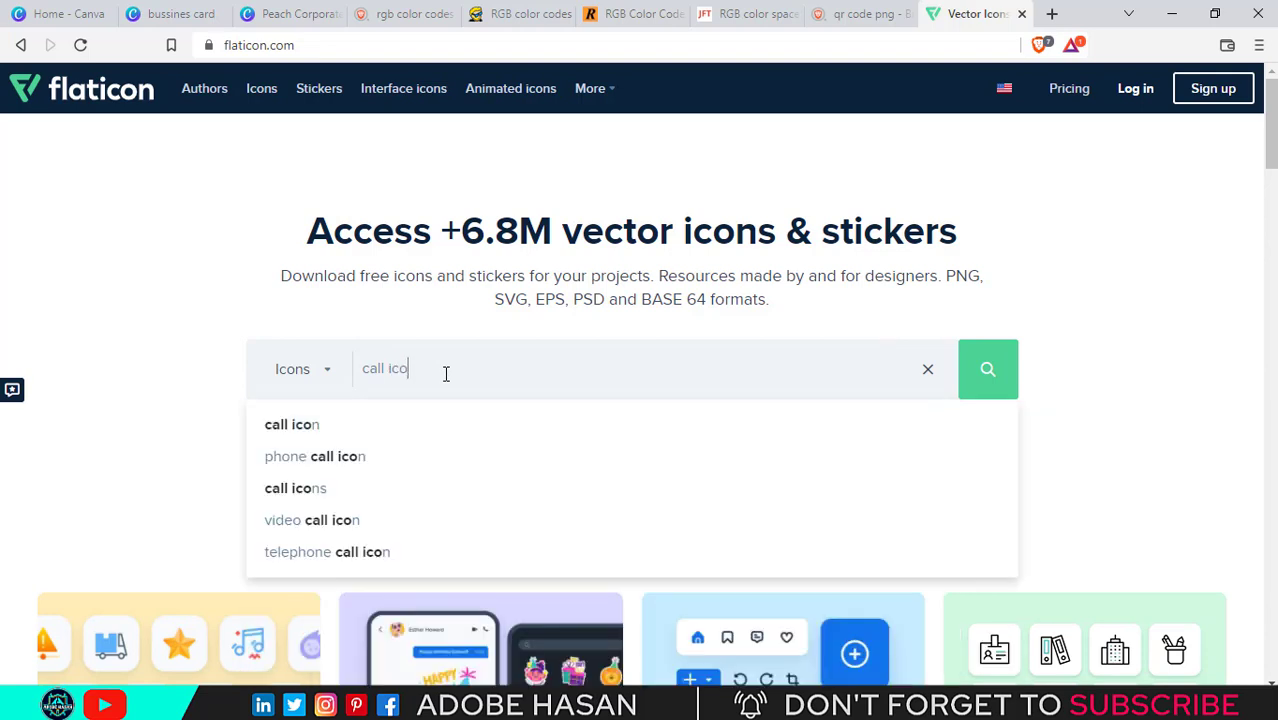
pyautogui.write('n')
pyautogui.press('Return')
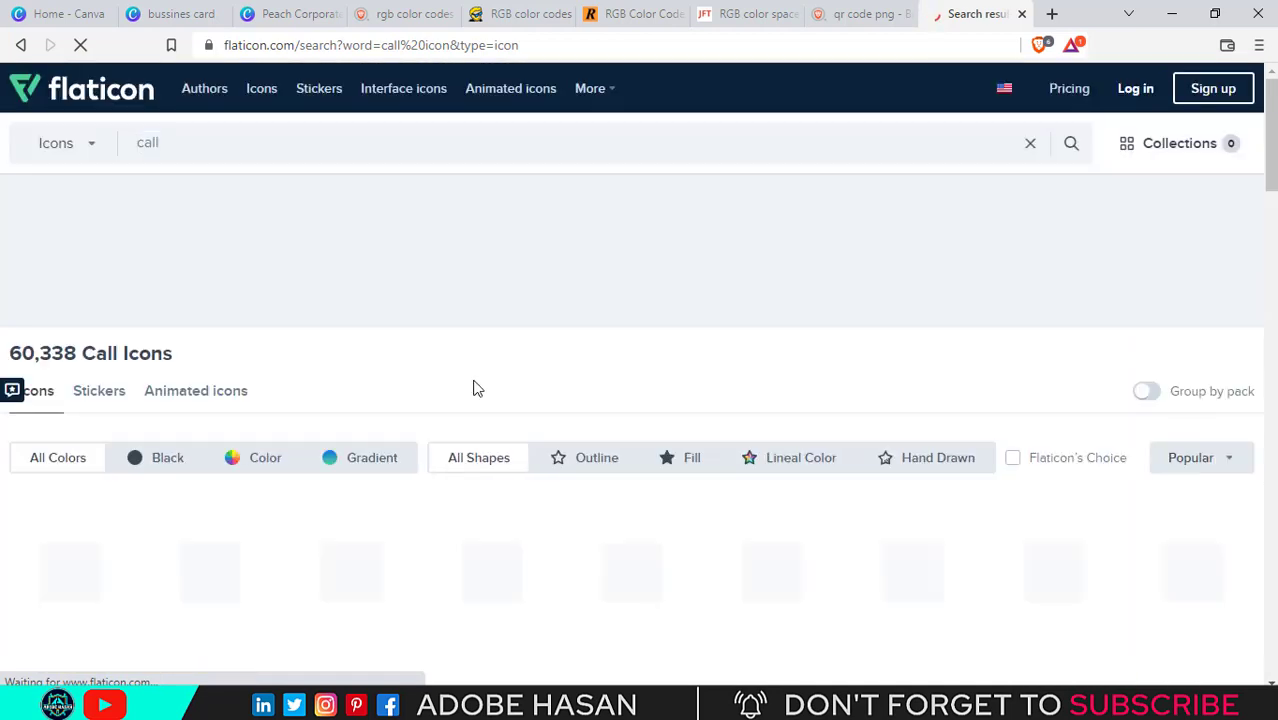
# Try to download the circled outline phone icon for free, dismissing the Google sign-in prompt and restarting the download once
pyautogui.scroll(-1, 485, 382)
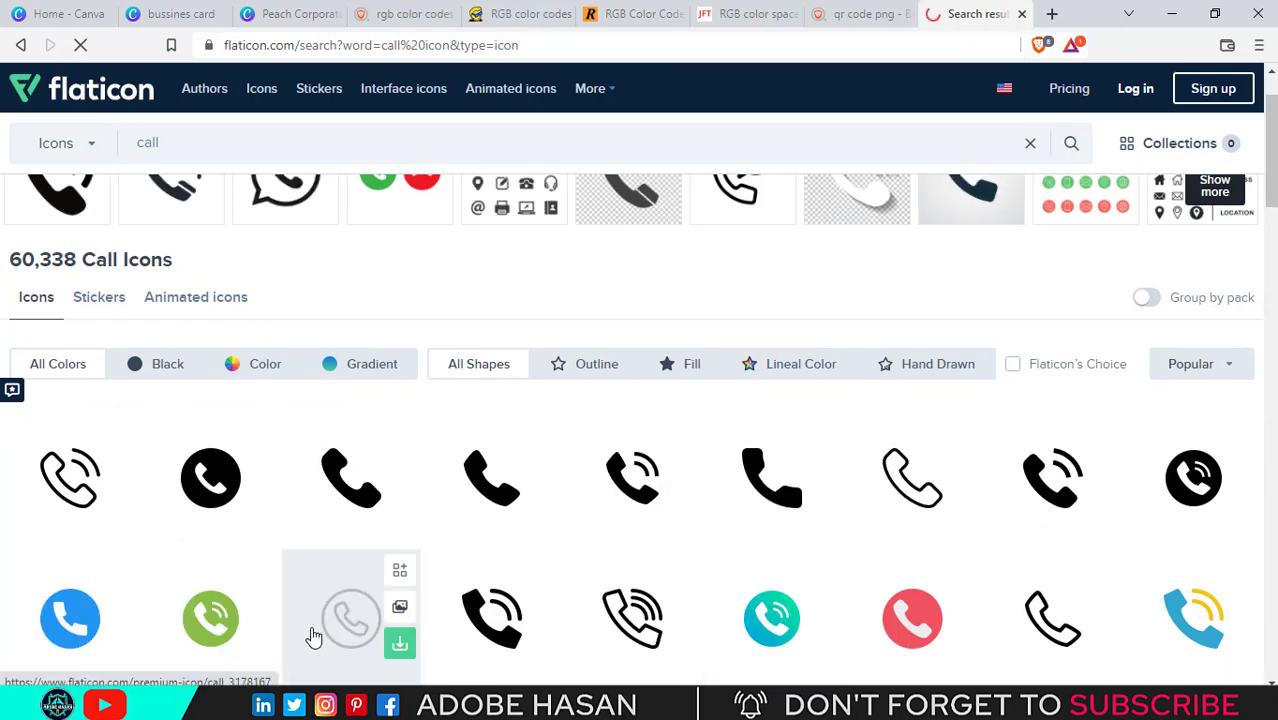
pyautogui.scroll(-1, 370, 628)
pyautogui.click(400, 458)
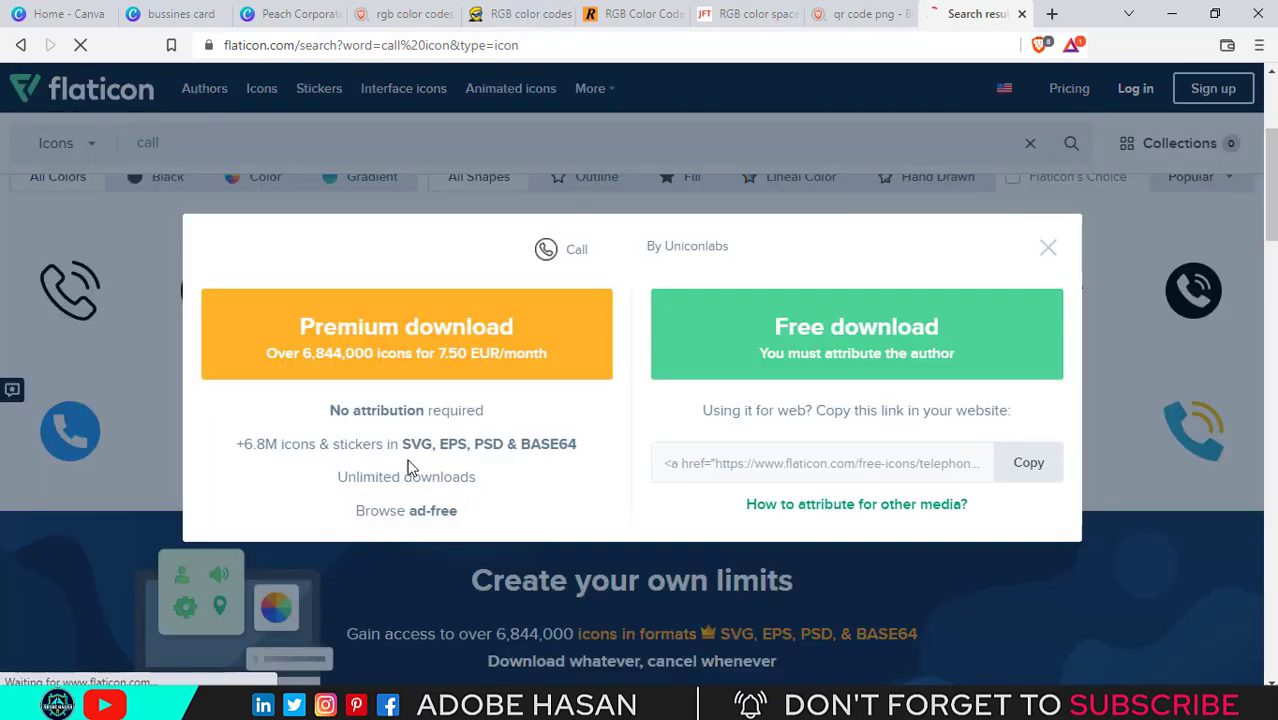
pyautogui.click(862, 367)
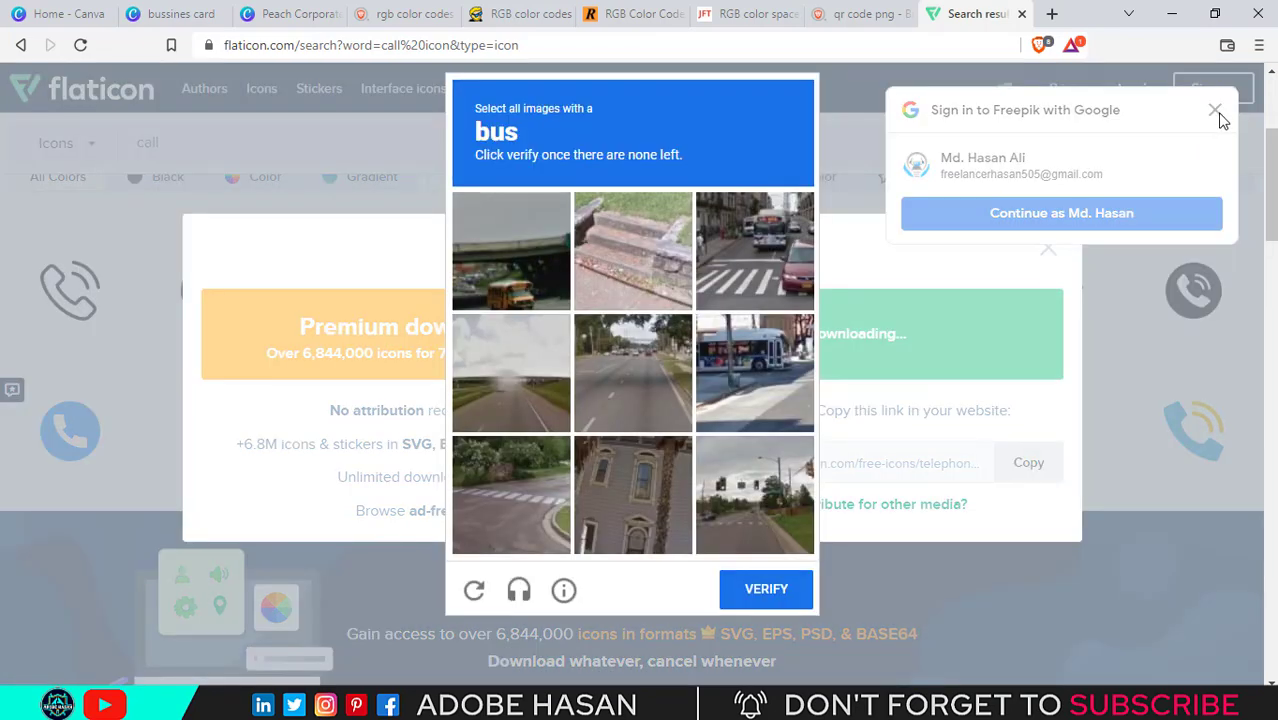
pyautogui.click(1216, 112)
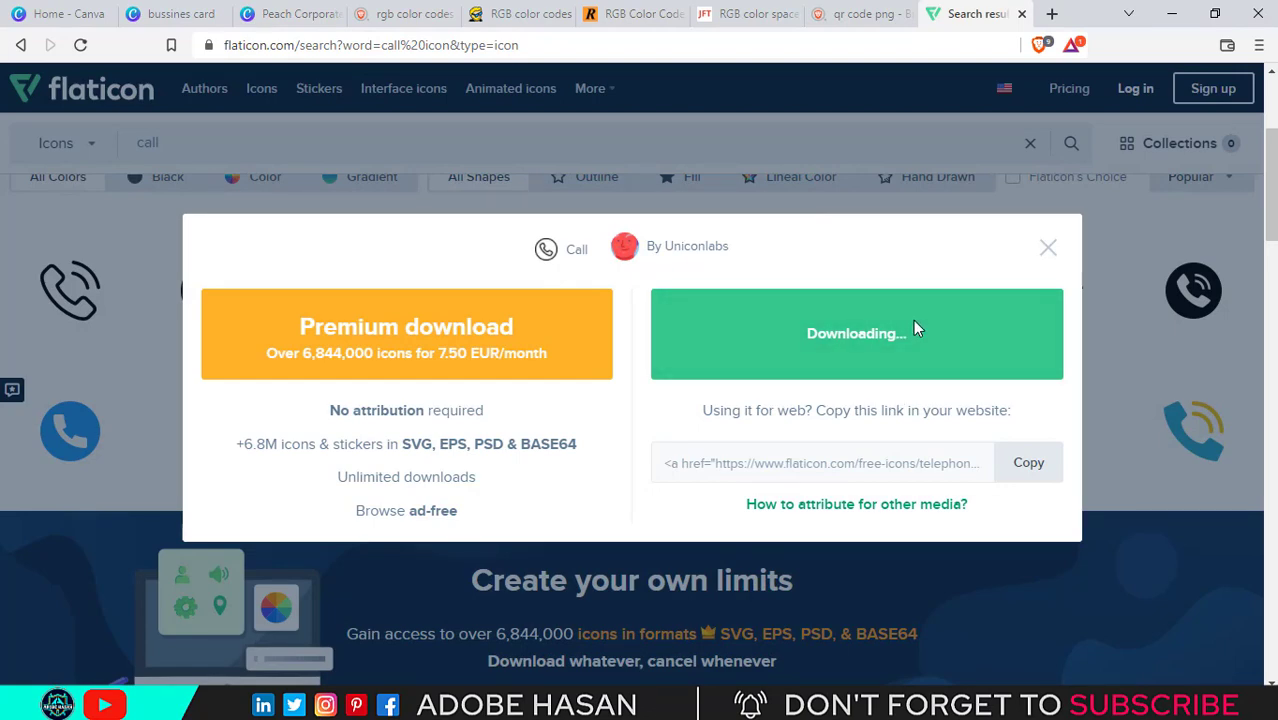
pyautogui.click(1048, 248)
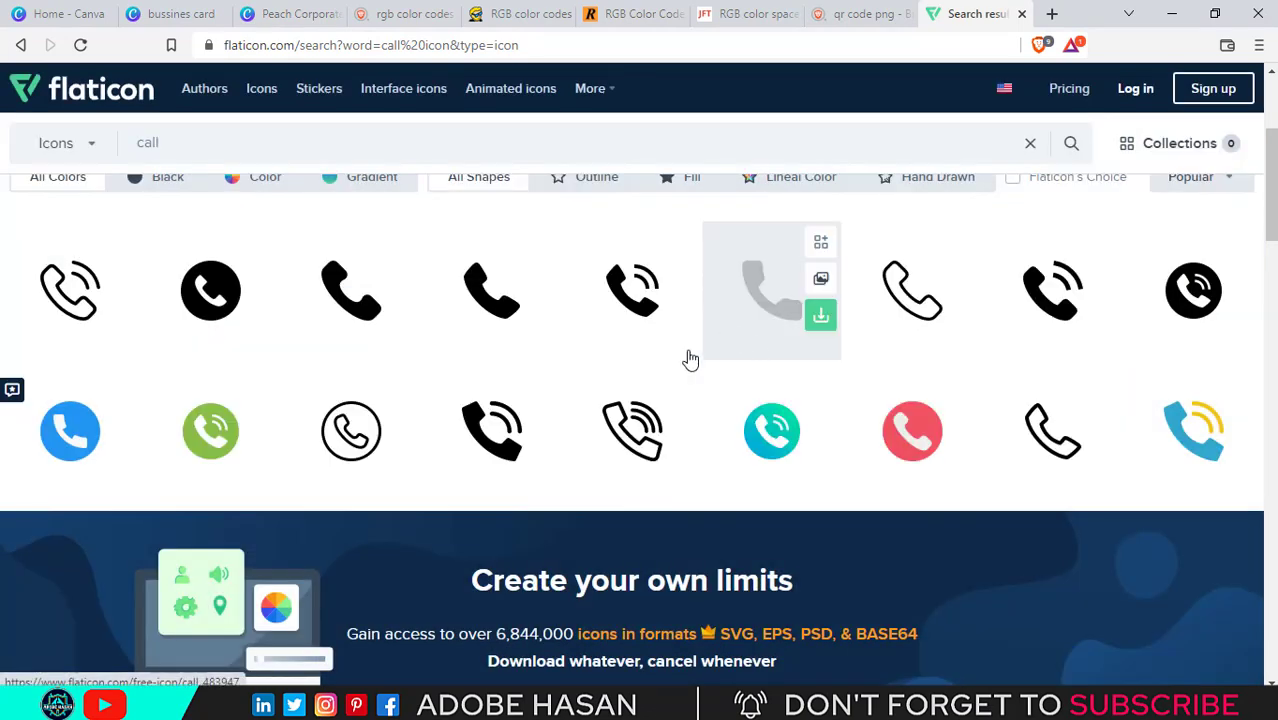
pyautogui.click(391, 460)
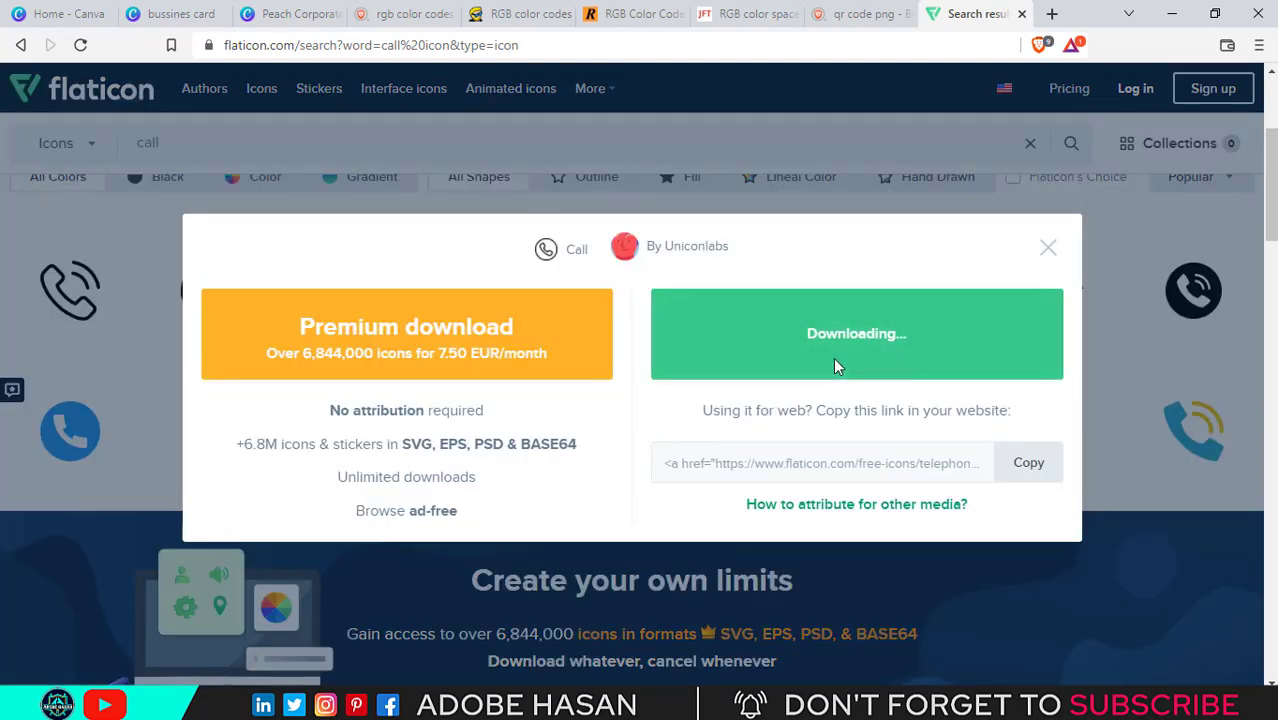
# Reload the call icon results and request the free download of the circled outline phone icon
pyautogui.click(80, 47)
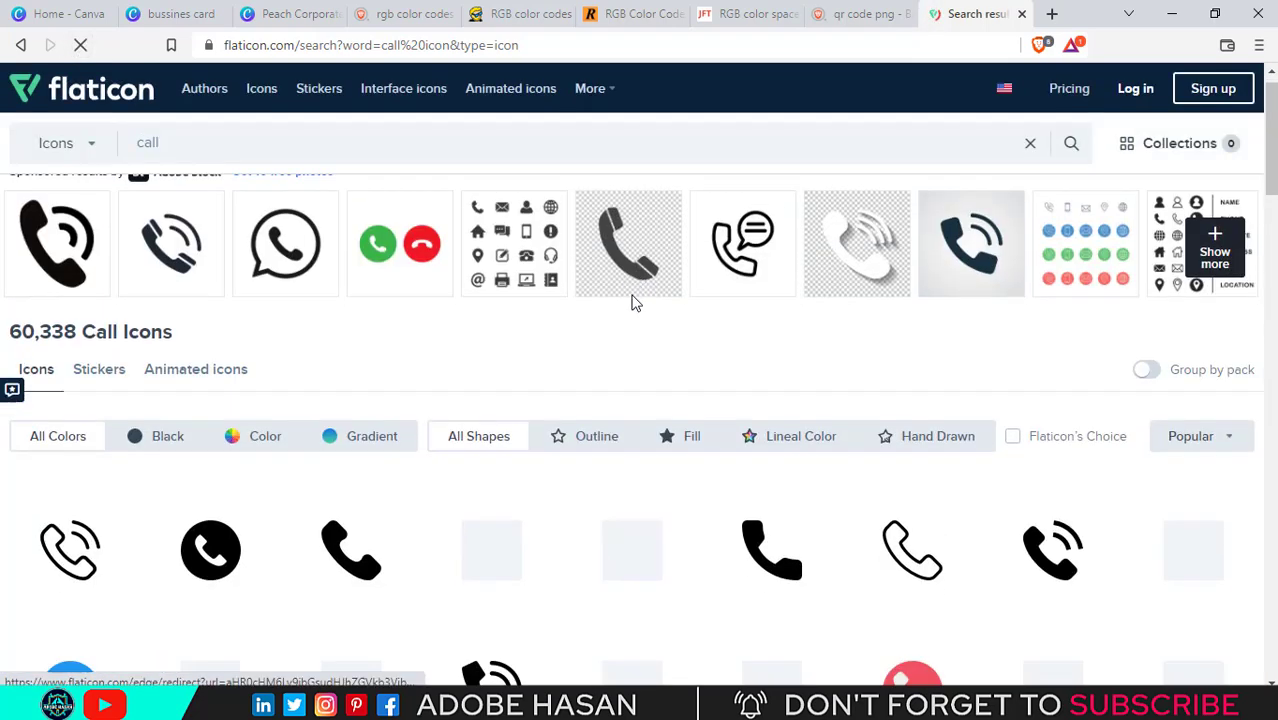
pyautogui.scroll(-3, 371, 480)
pyautogui.moveTo(385, 463)
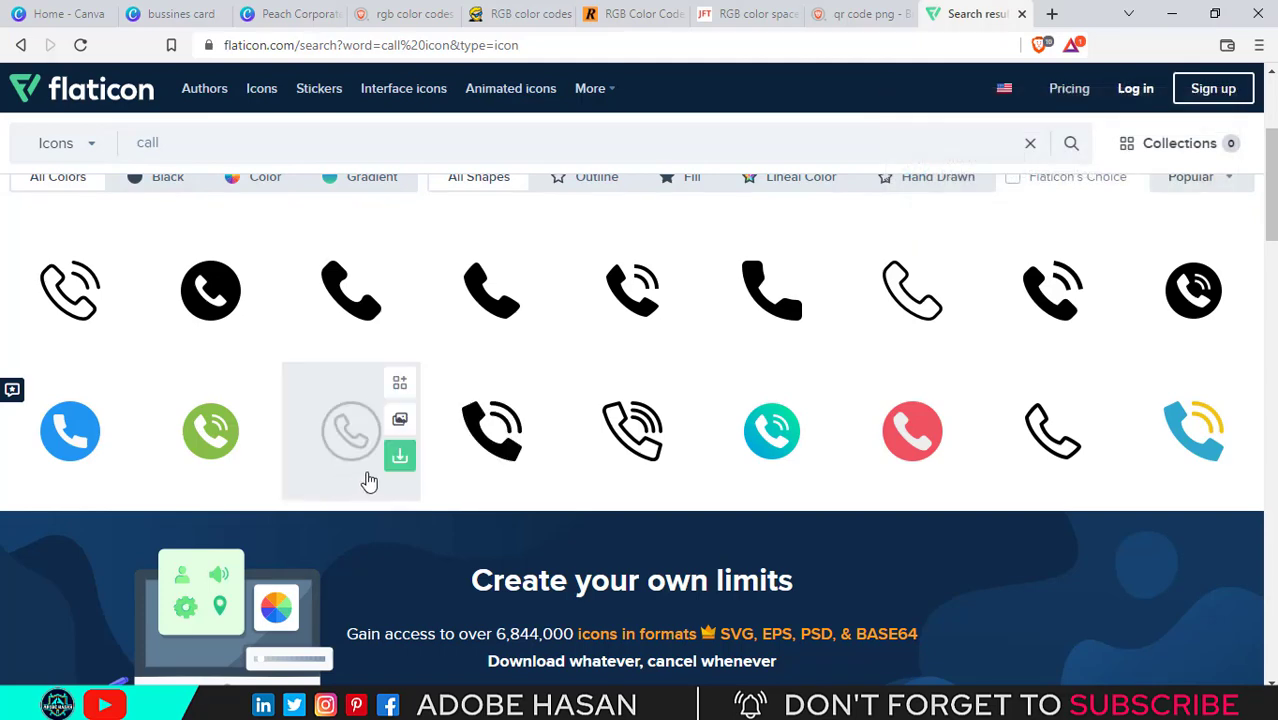
pyautogui.click(399, 467)
pyautogui.click(755, 345)
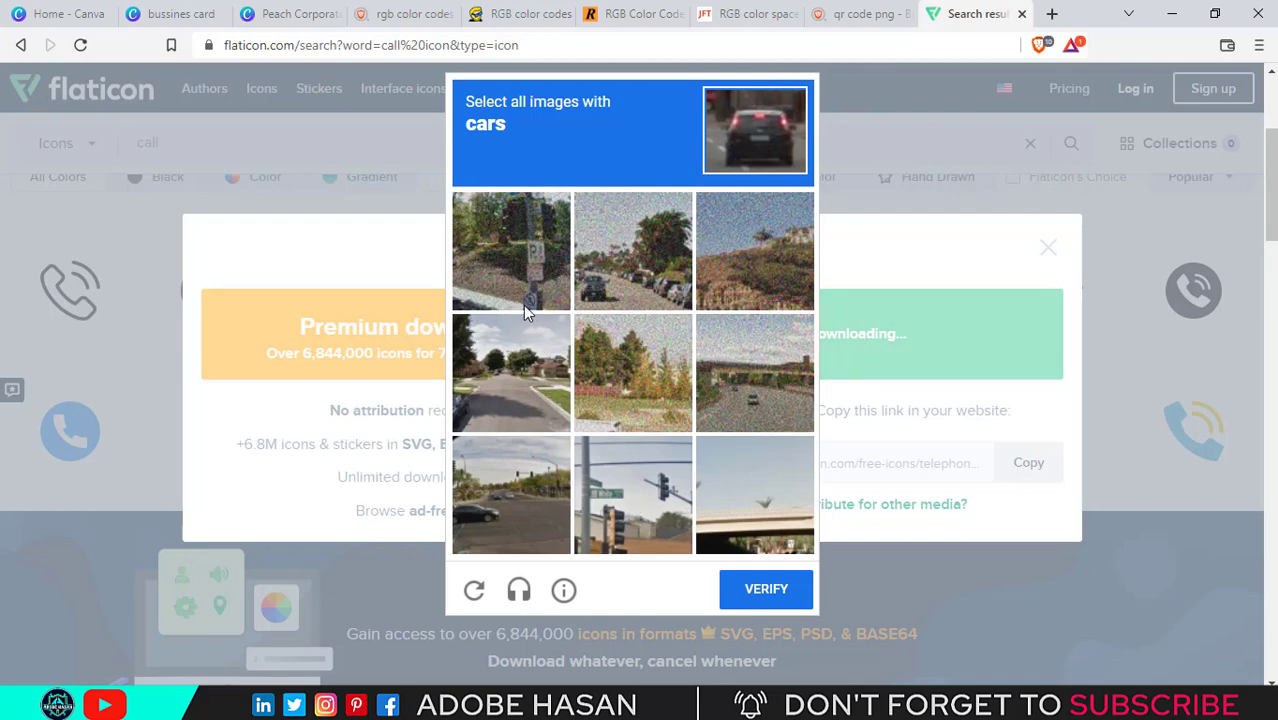
# Complete the image verification by selecting the pictures with cars, save the icon as call.png and dismiss the attribution reminder
pyautogui.click(591, 278)
pyautogui.click(548, 498)
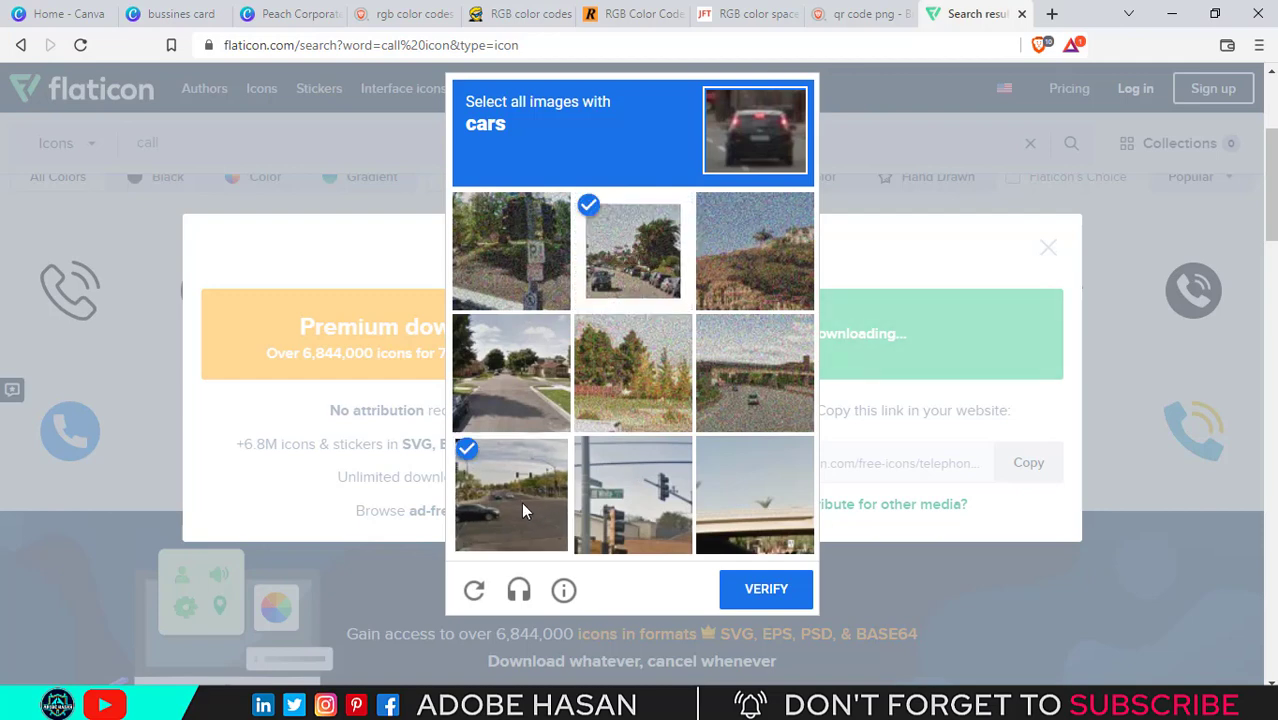
pyautogui.click(743, 413)
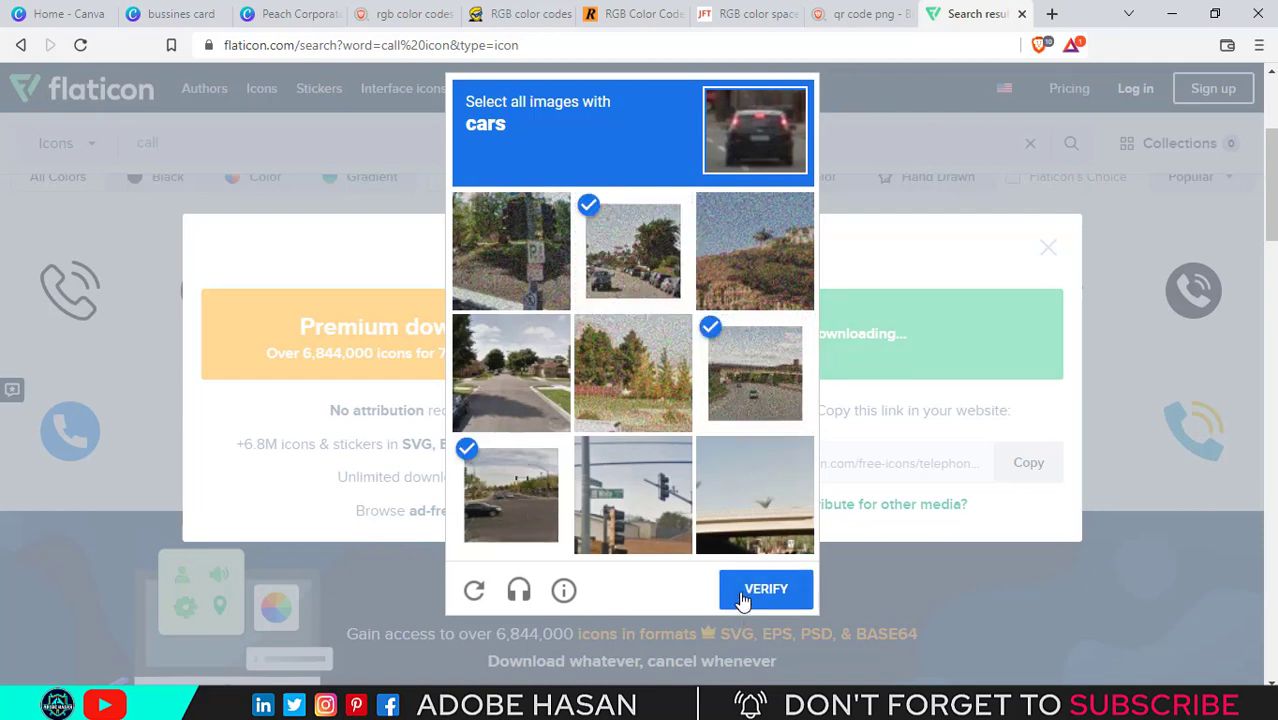
pyautogui.click(742, 592)
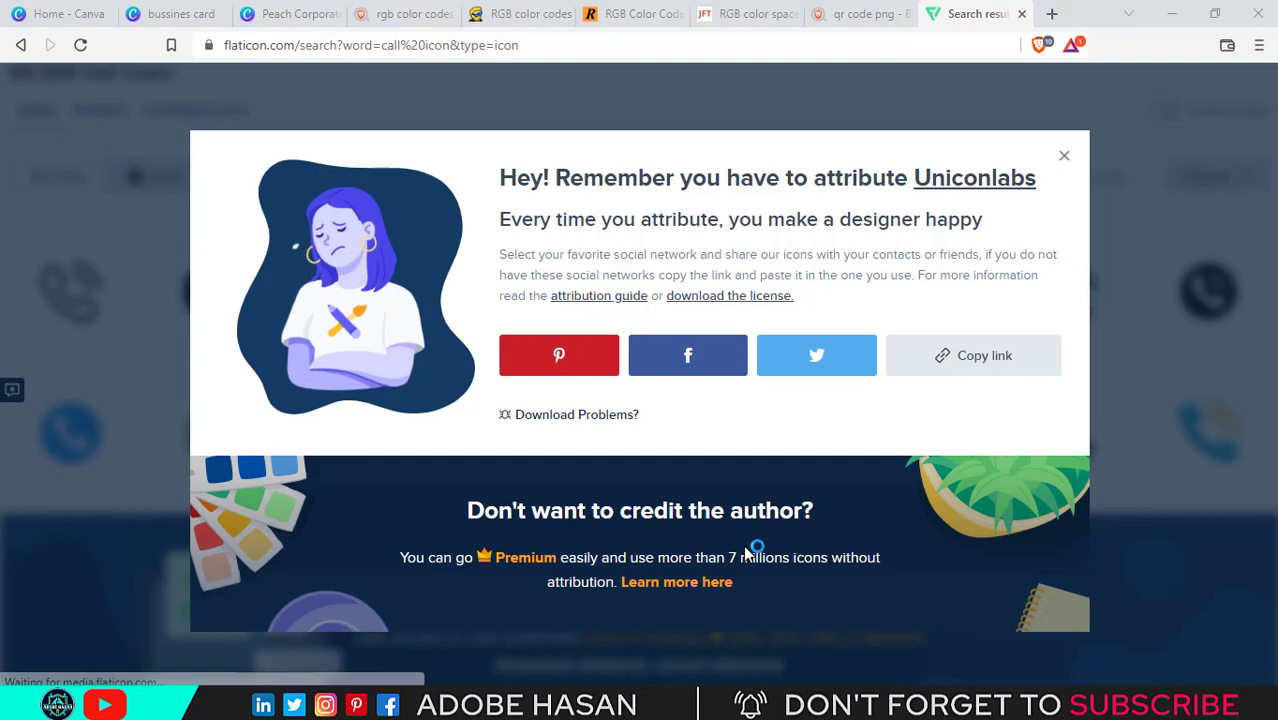
pyautogui.click(500, 420)
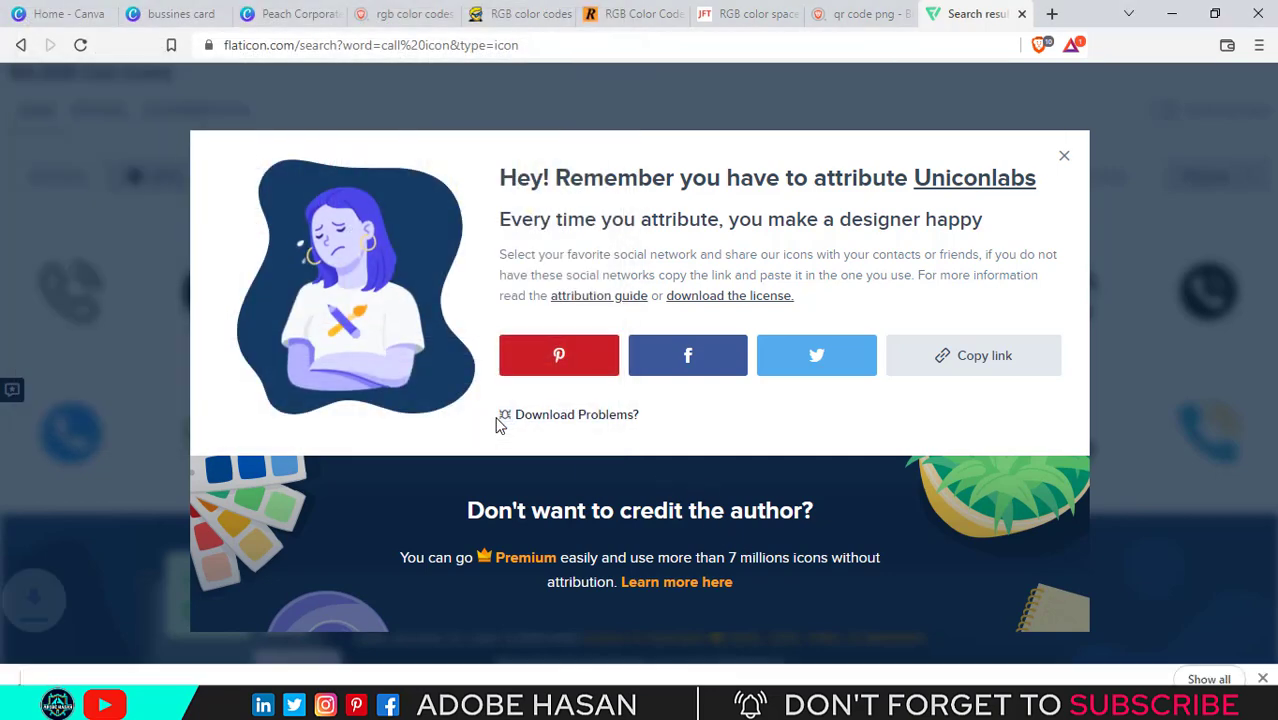
pyautogui.click(1061, 149)
# Search Flaticon for "email icon" and close the blank pop-up window
pyautogui.moveTo(196, 129); pyautogui.dragTo(122, 148)
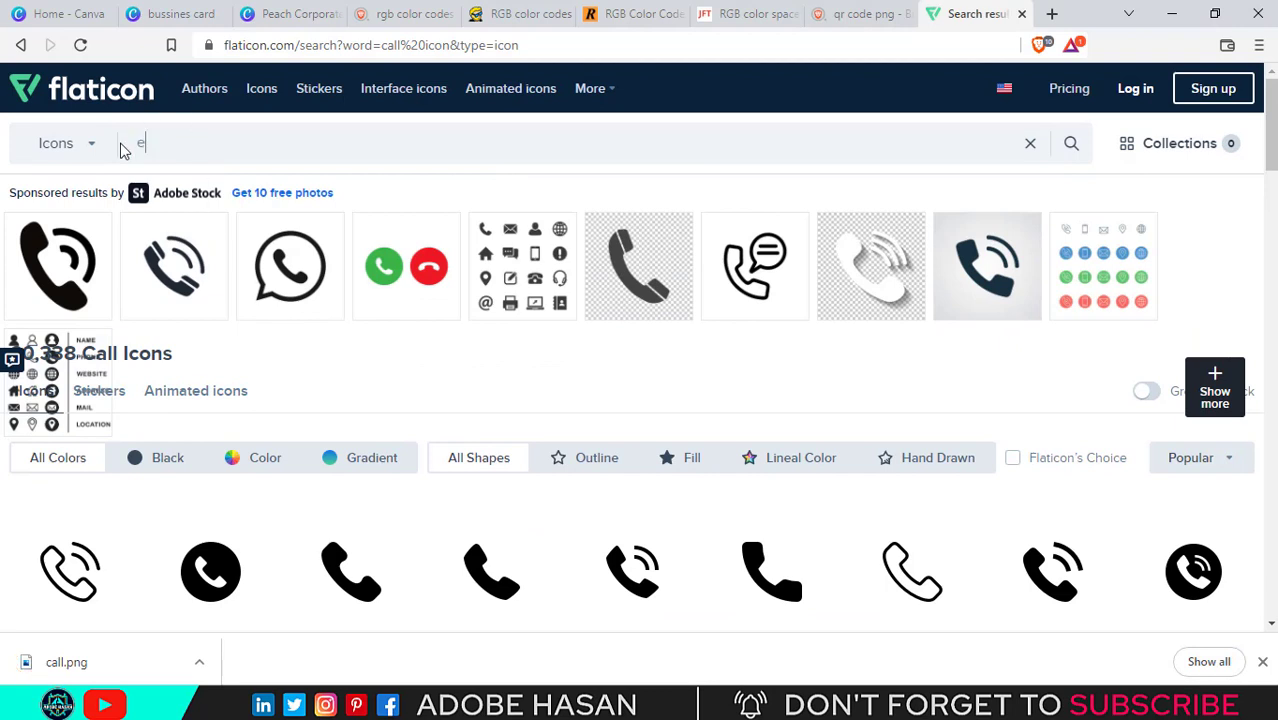
pyautogui.write('email ic')
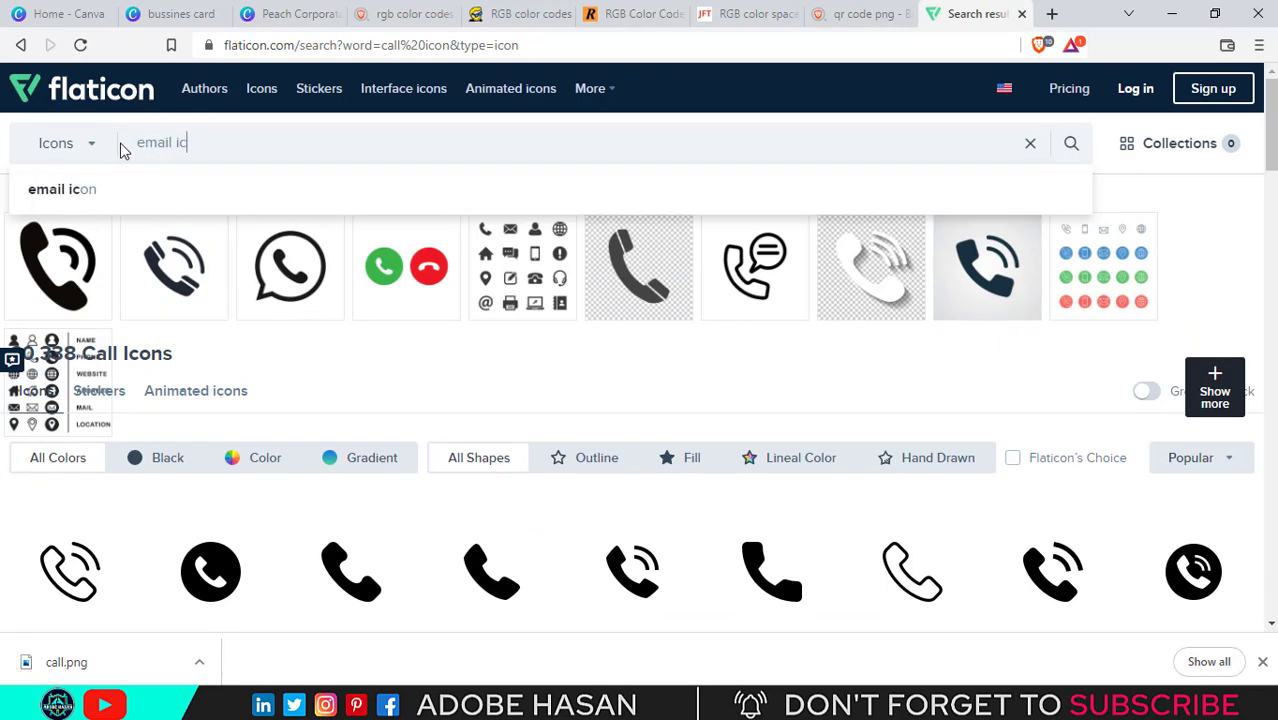
pyautogui.write('on')
pyautogui.press('Return')
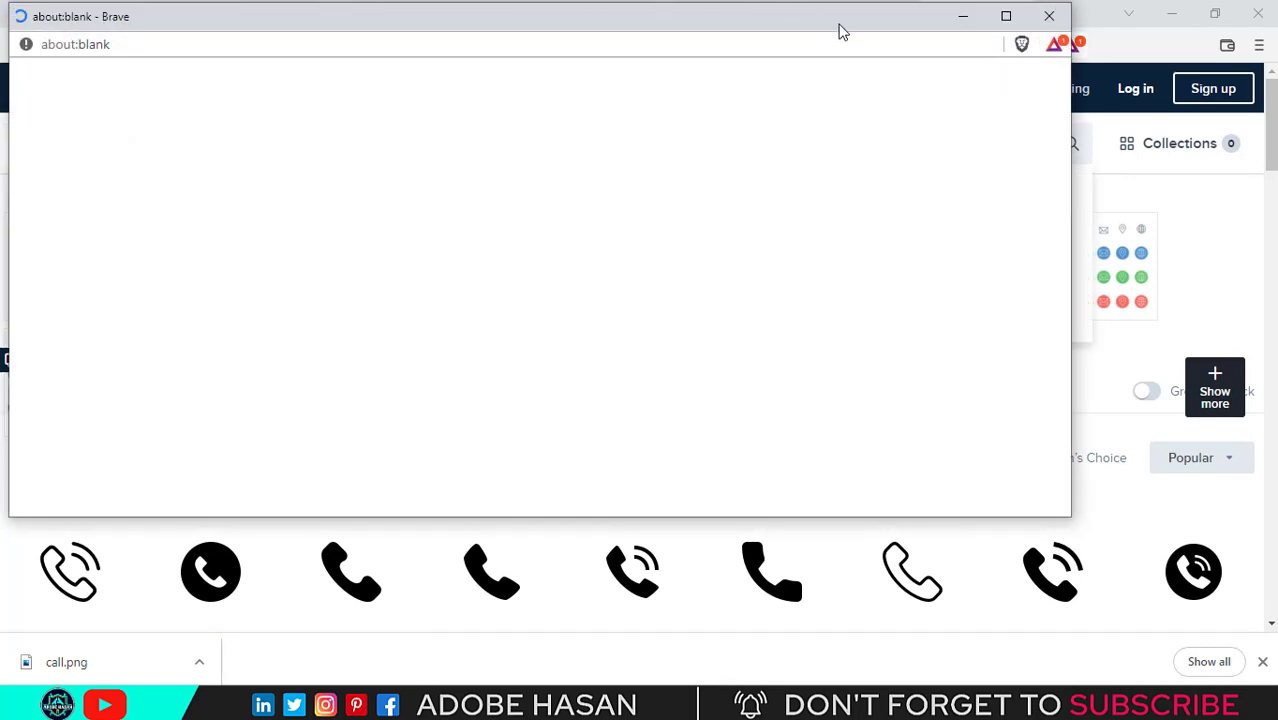
pyautogui.click(1047, 16)
# Download the third envelope outline icon in the first results row for free and save it as email.png in Downloads
pyautogui.scroll(-2, 440, 408)
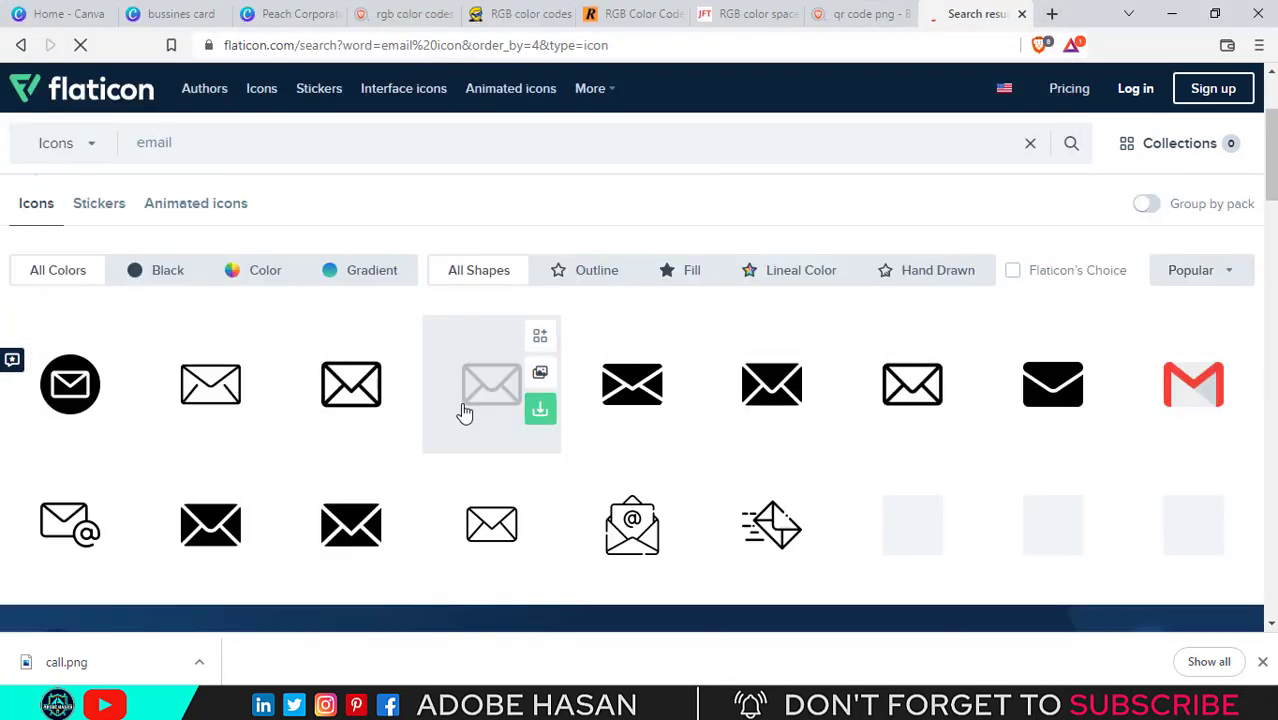
pyautogui.scroll(-2, 421, 444)
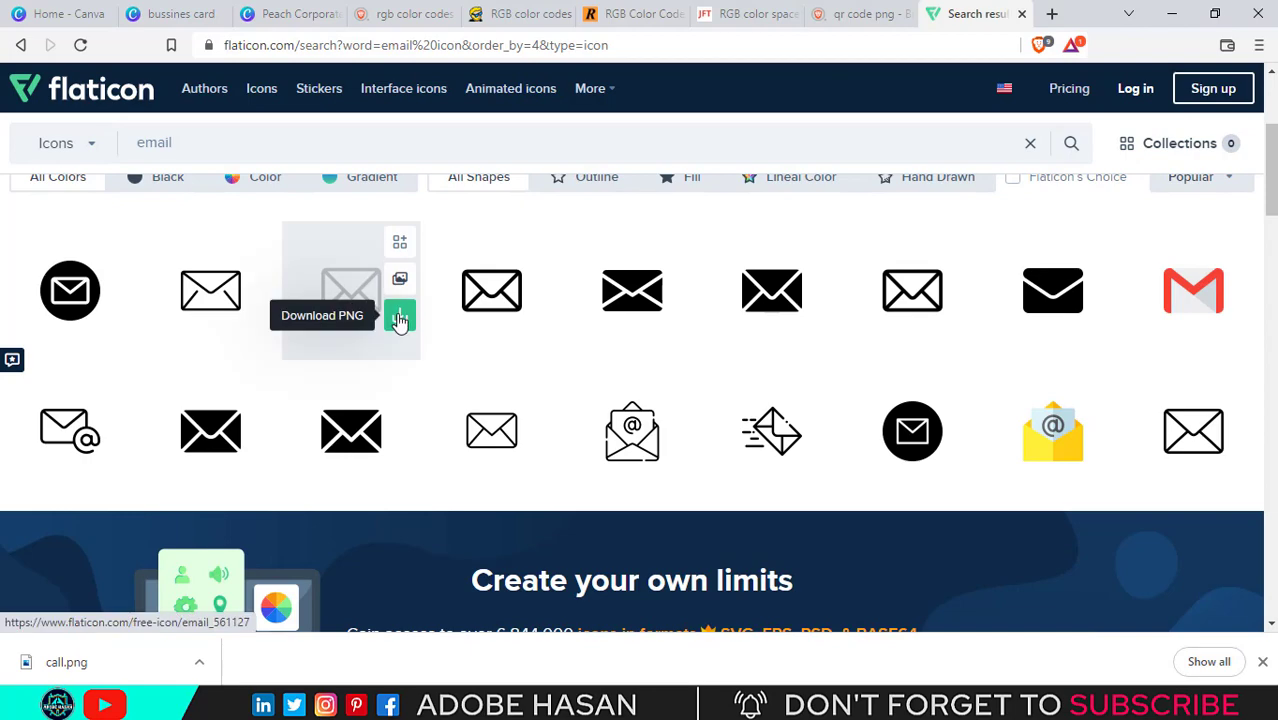
pyautogui.click(400, 318)
pyautogui.click(696, 328)
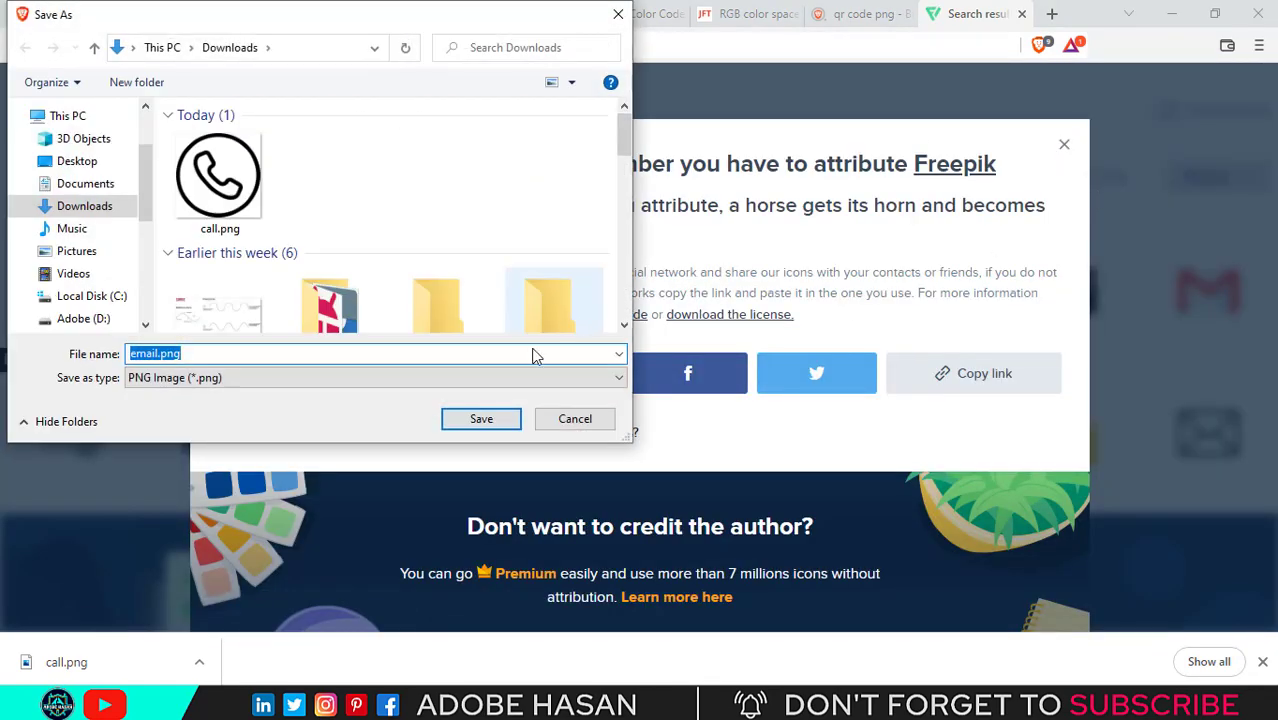
pyautogui.click(467, 422)
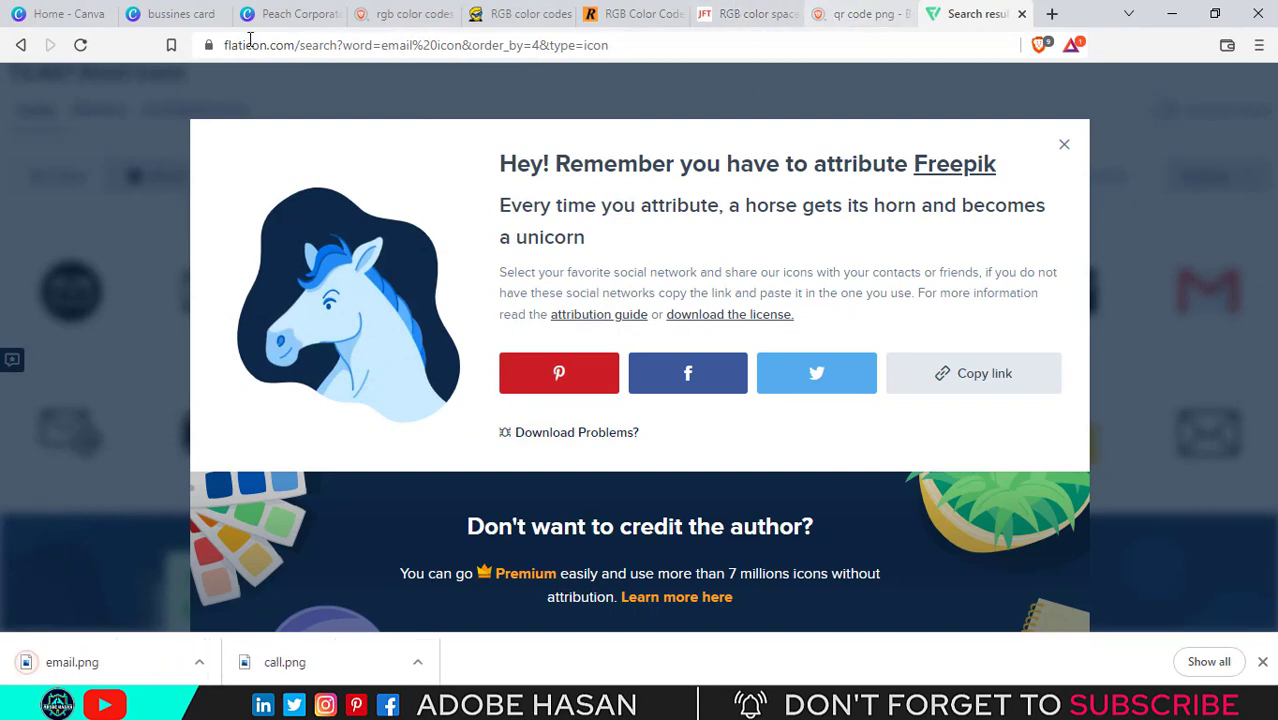
# Switch to the Canva business card design and upload call.png from the Downloads folder
pyautogui.click(290, 14)
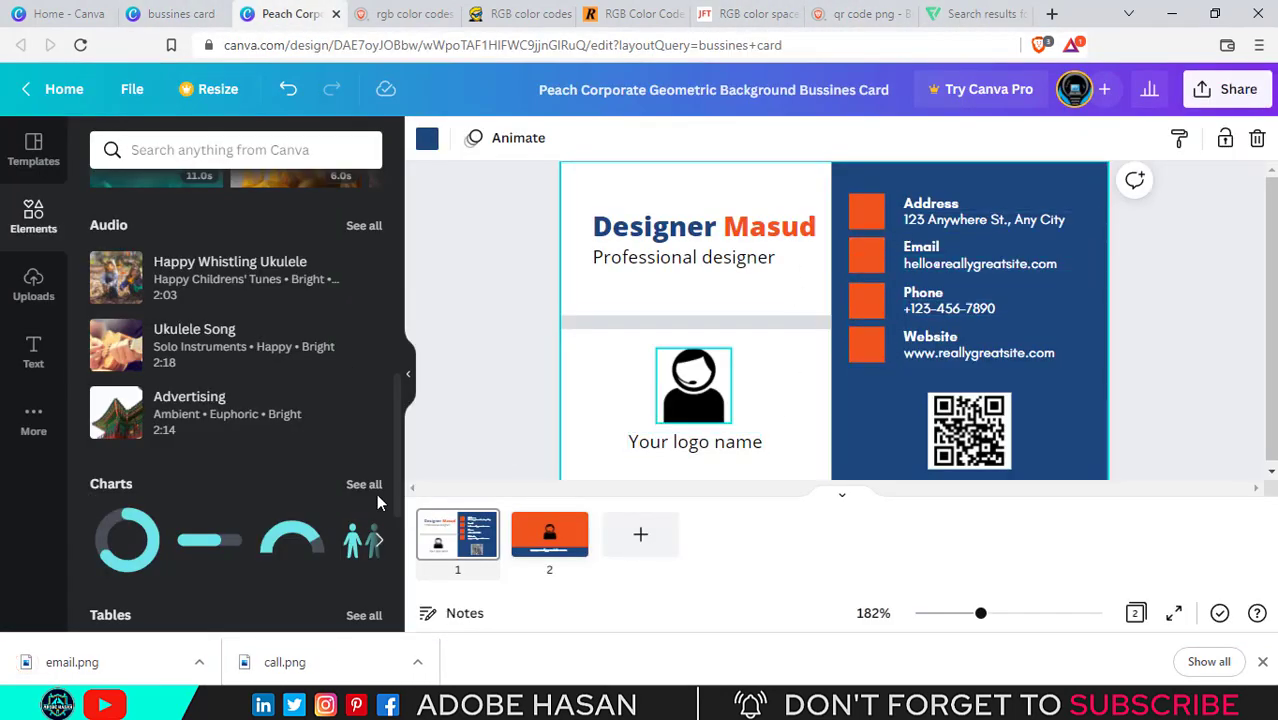
pyautogui.click(24, 294)
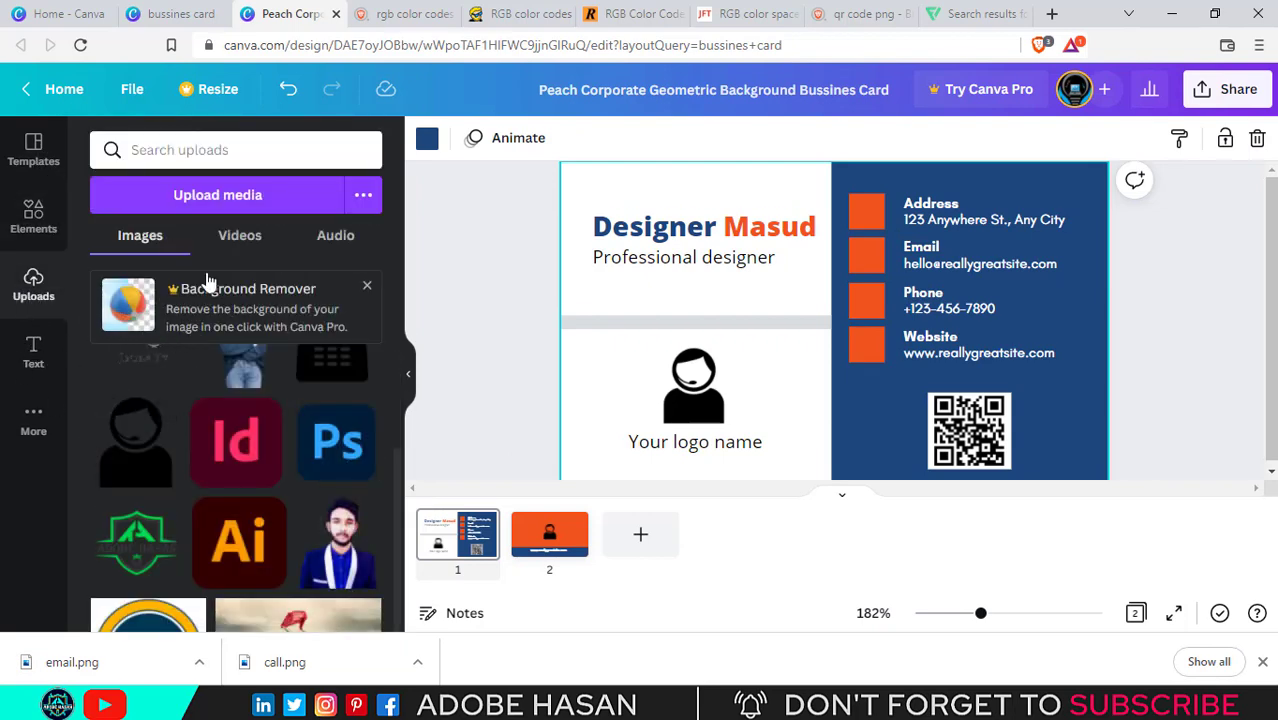
pyautogui.click(240, 208)
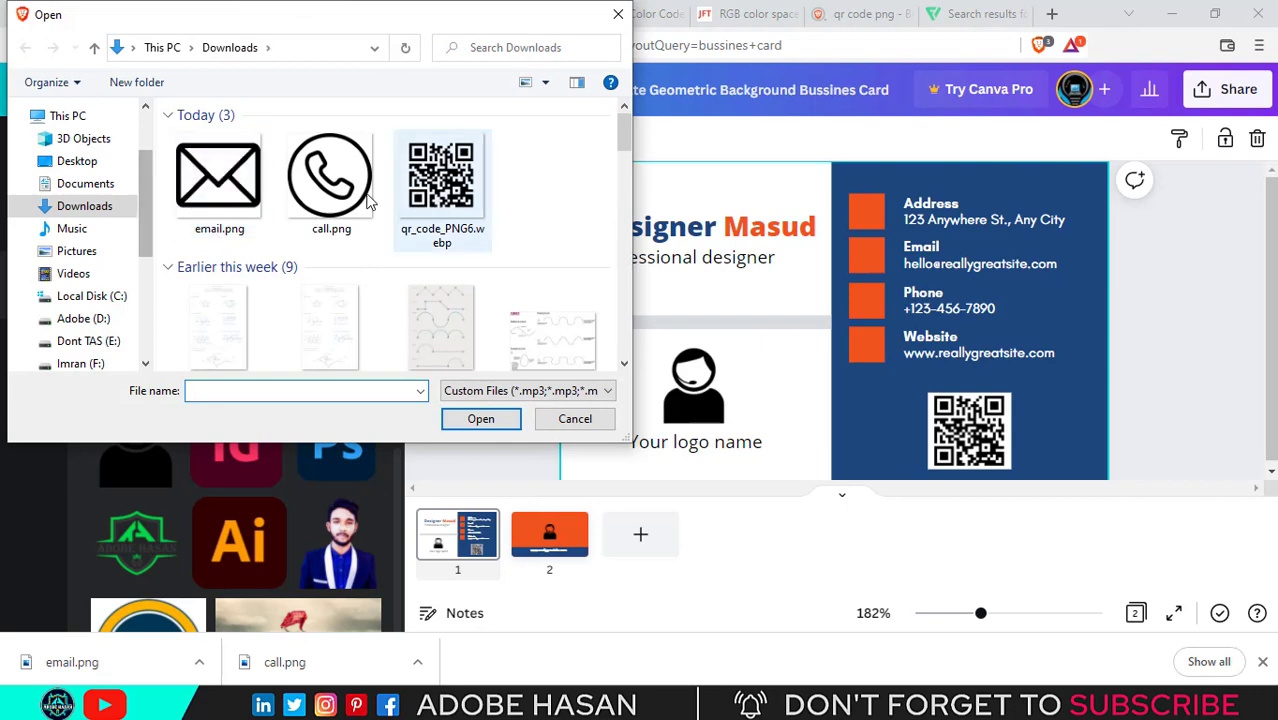
pyautogui.click(335, 185)
pyautogui.click(480, 418)
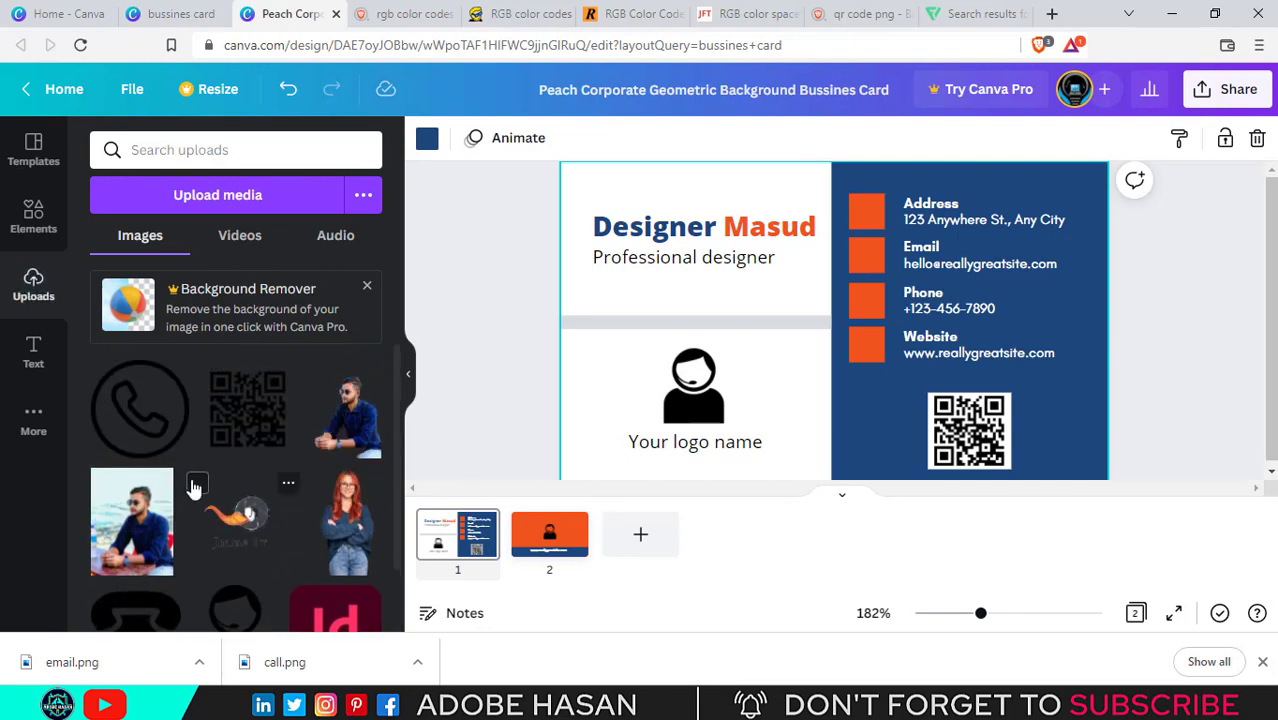
# Add the uploaded phone icon to page 1, shrink it and center it inside the orange square beside the Phone text
pyautogui.click(130, 410)
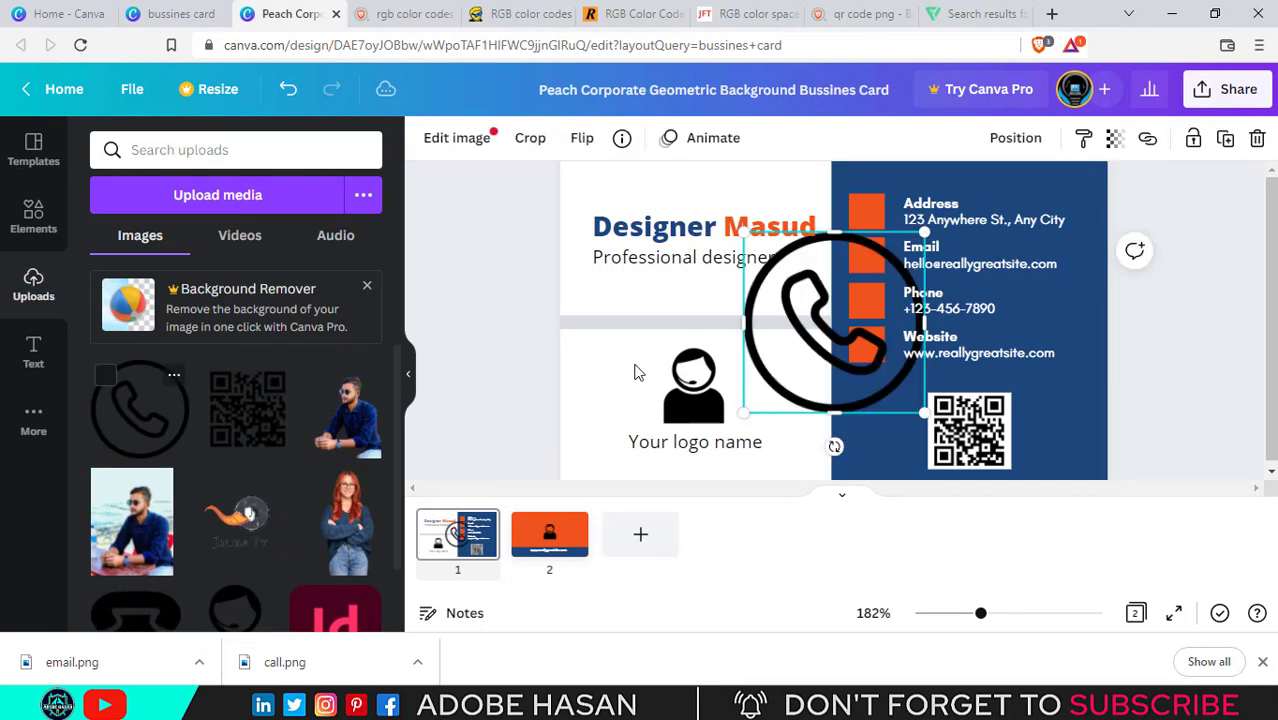
pyautogui.moveTo(930, 228); pyautogui.dragTo(872, 305)
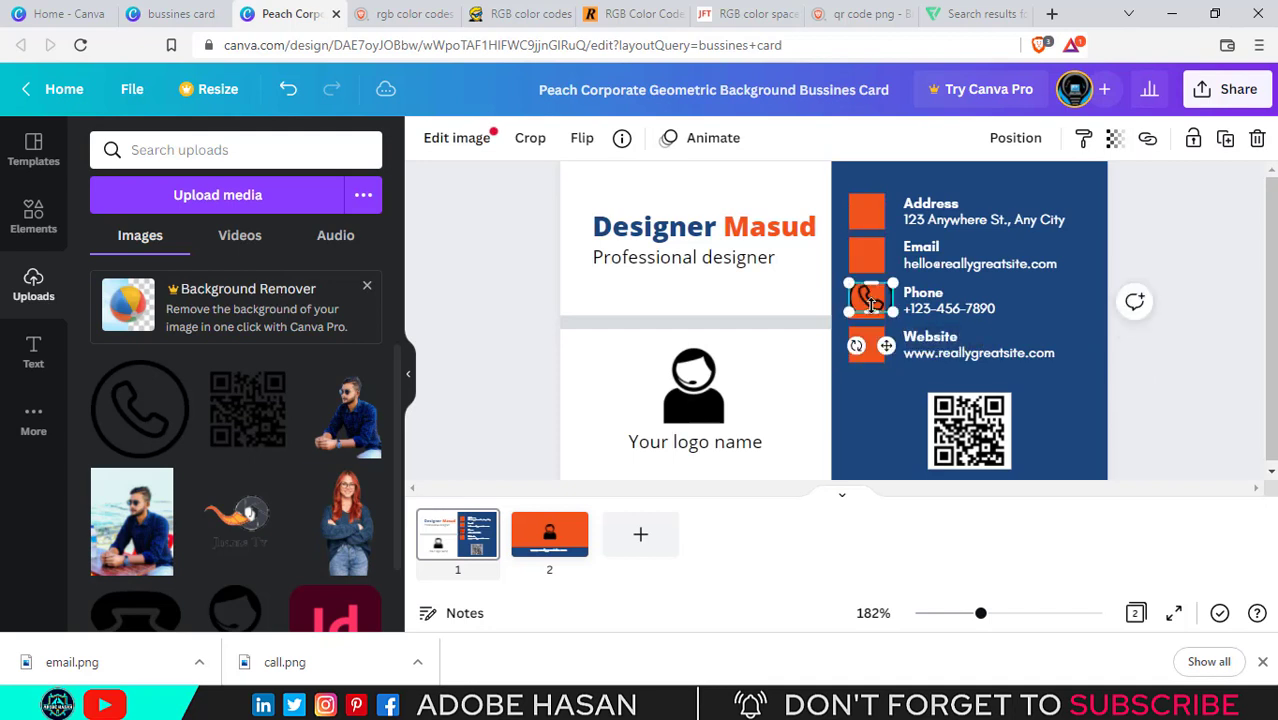
pyautogui.hotkey('ctrl', 'z')
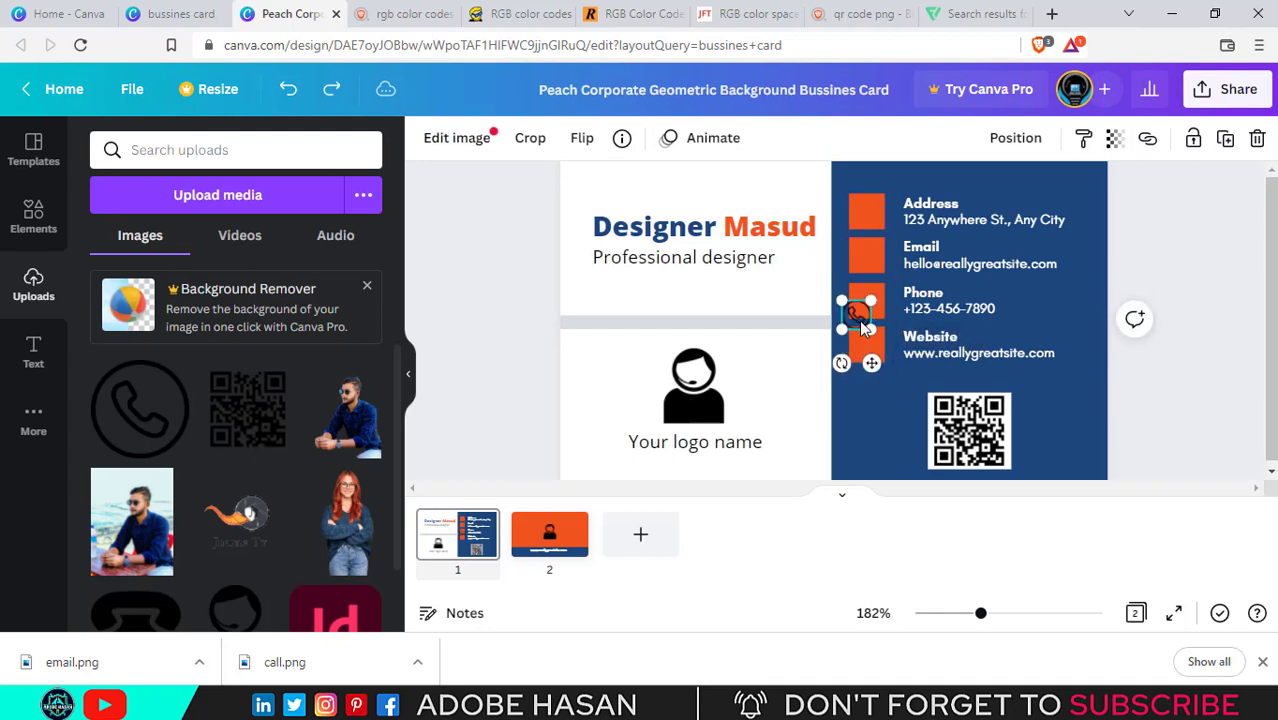
pyautogui.moveTo(982, 613); pyautogui.dragTo(1132, 604)
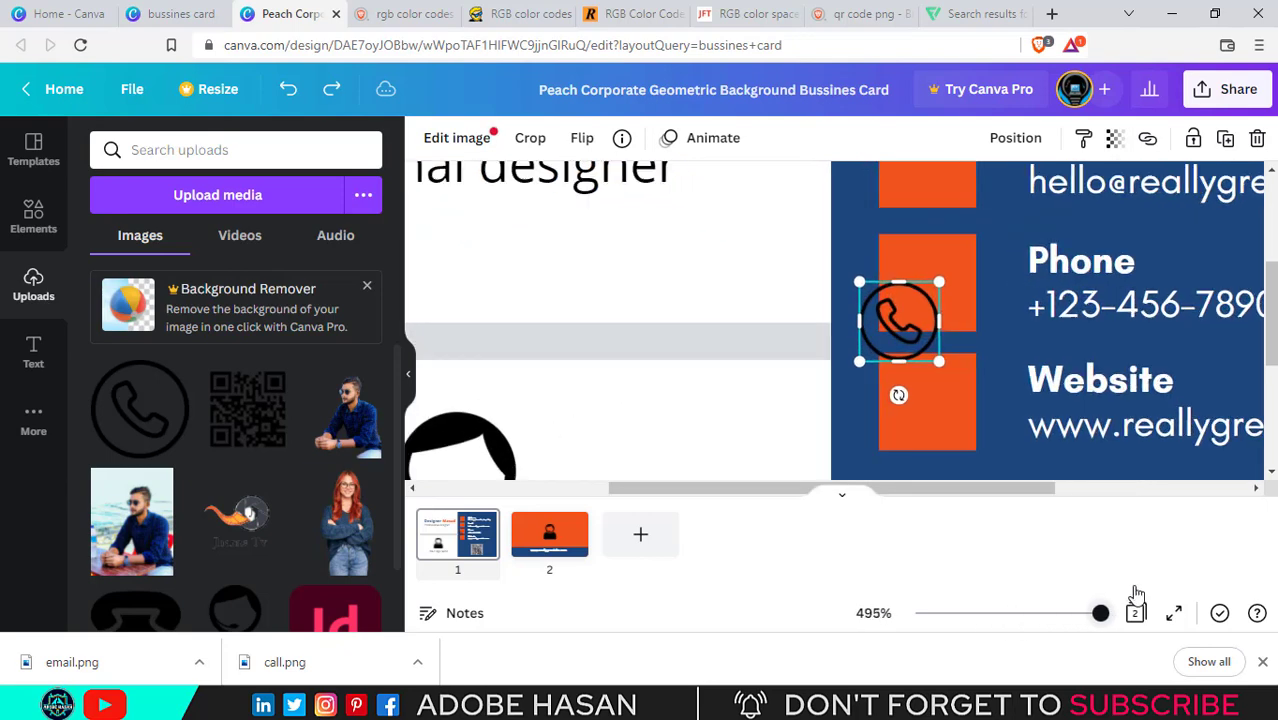
pyautogui.moveTo(922, 317); pyautogui.dragTo(964, 249)
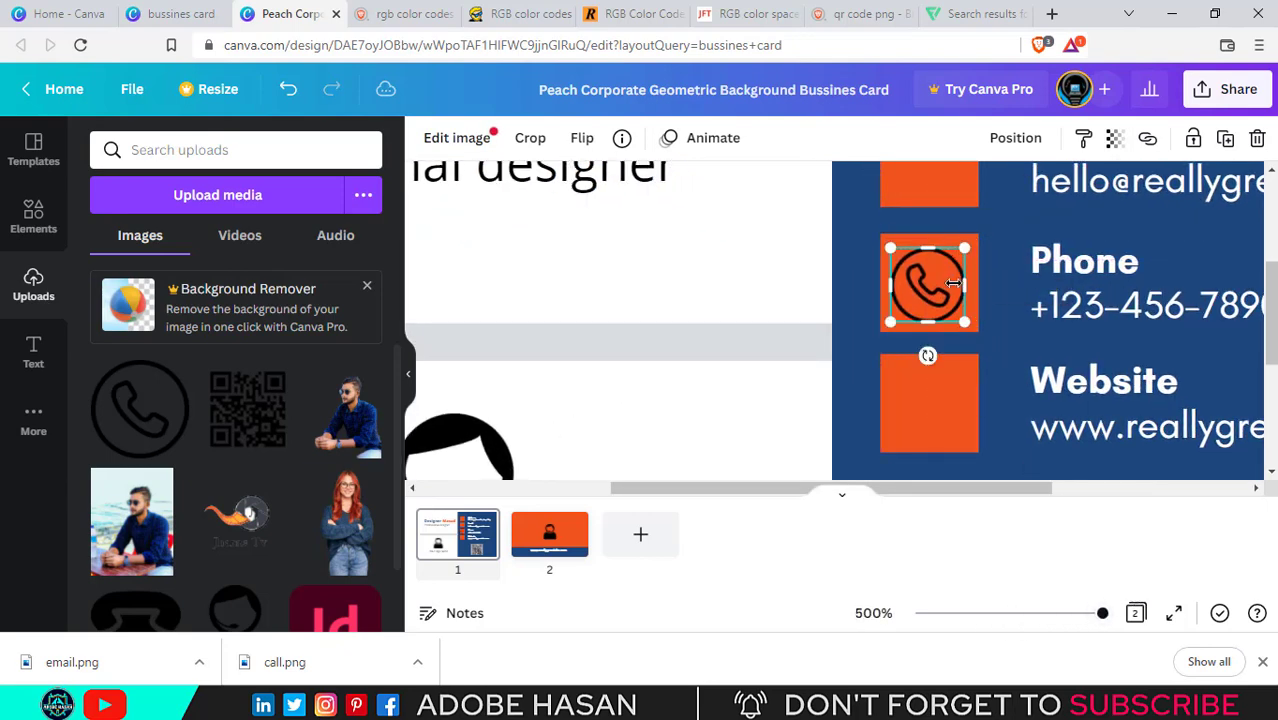
pyautogui.click(828, 269)
pyautogui.scroll(-1, 742, 322)
pyautogui.scroll(-3, 742, 322)
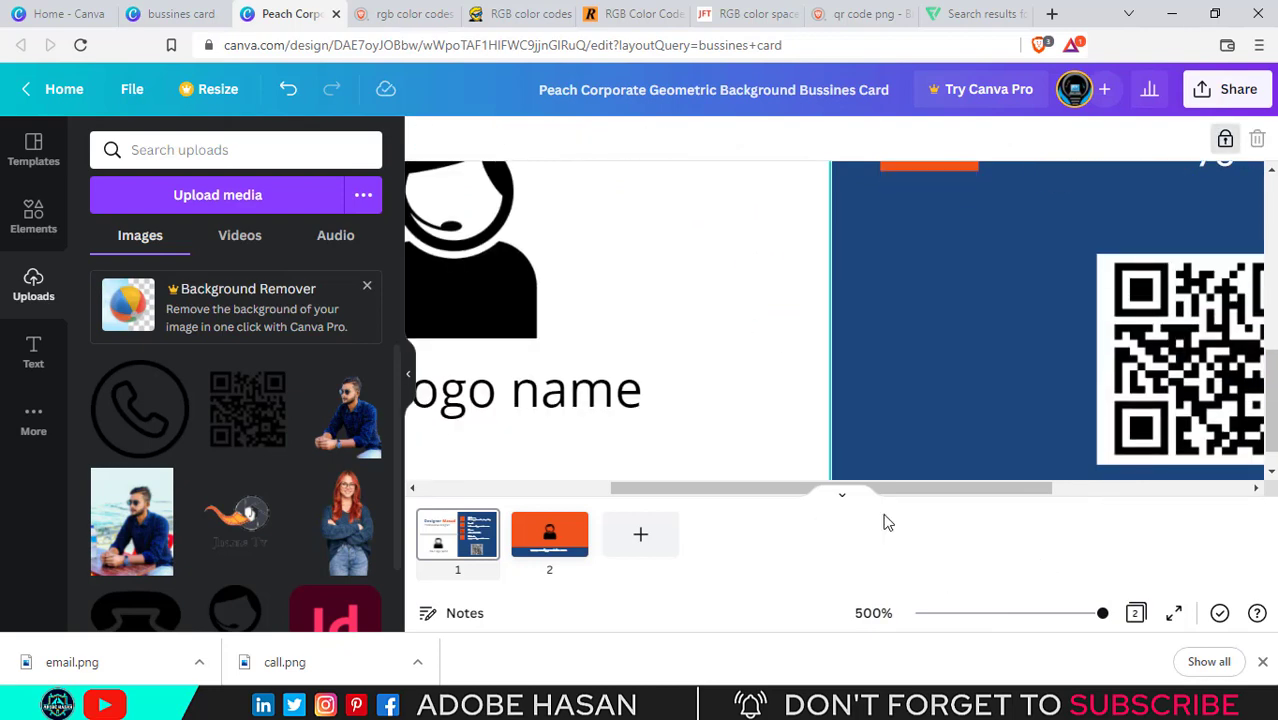
pyautogui.moveTo(1090, 616); pyautogui.dragTo(977, 614)
pyautogui.click(1175, 336)
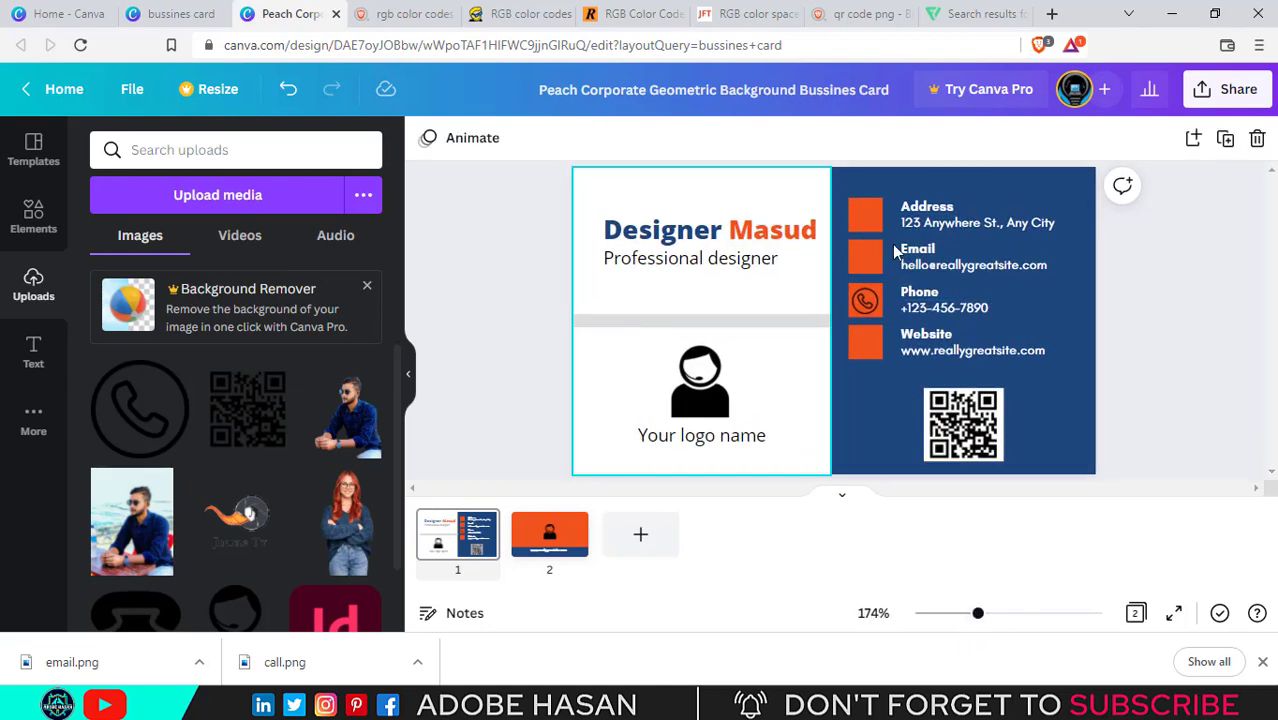
# Upload email.png from the Downloads folder to the design's media library
pyautogui.click(28, 218)
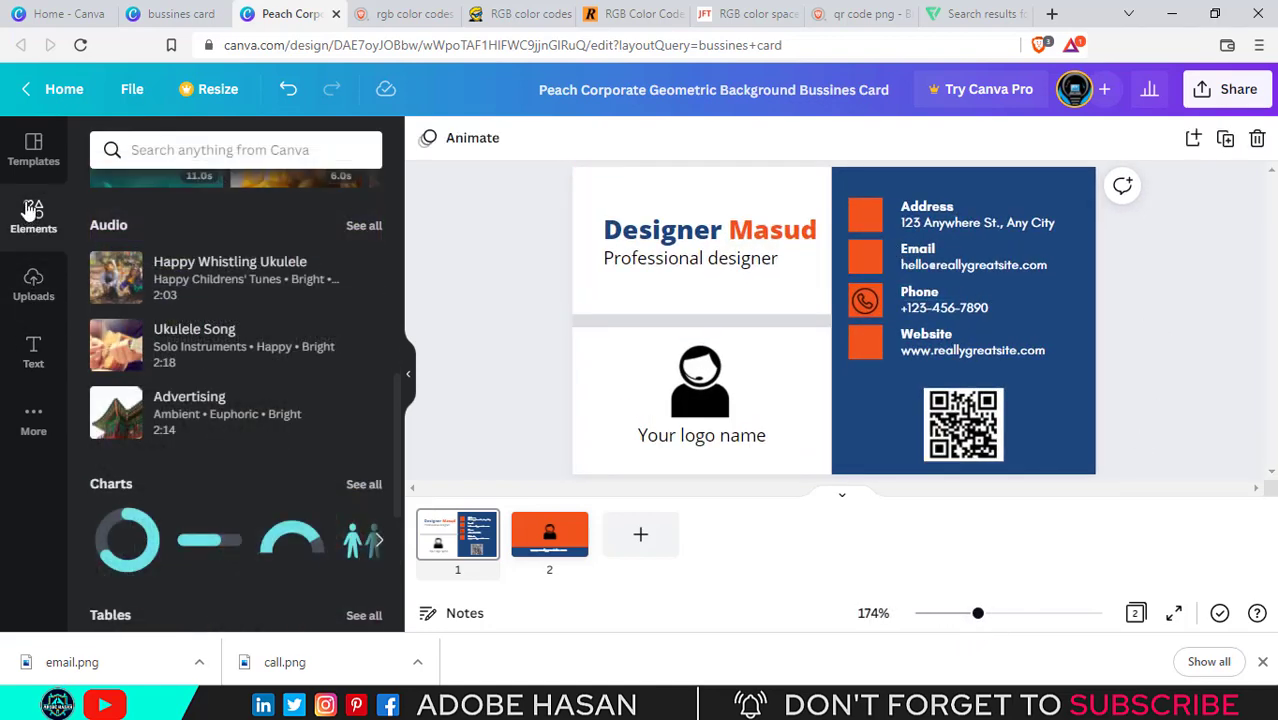
pyautogui.click(33, 284)
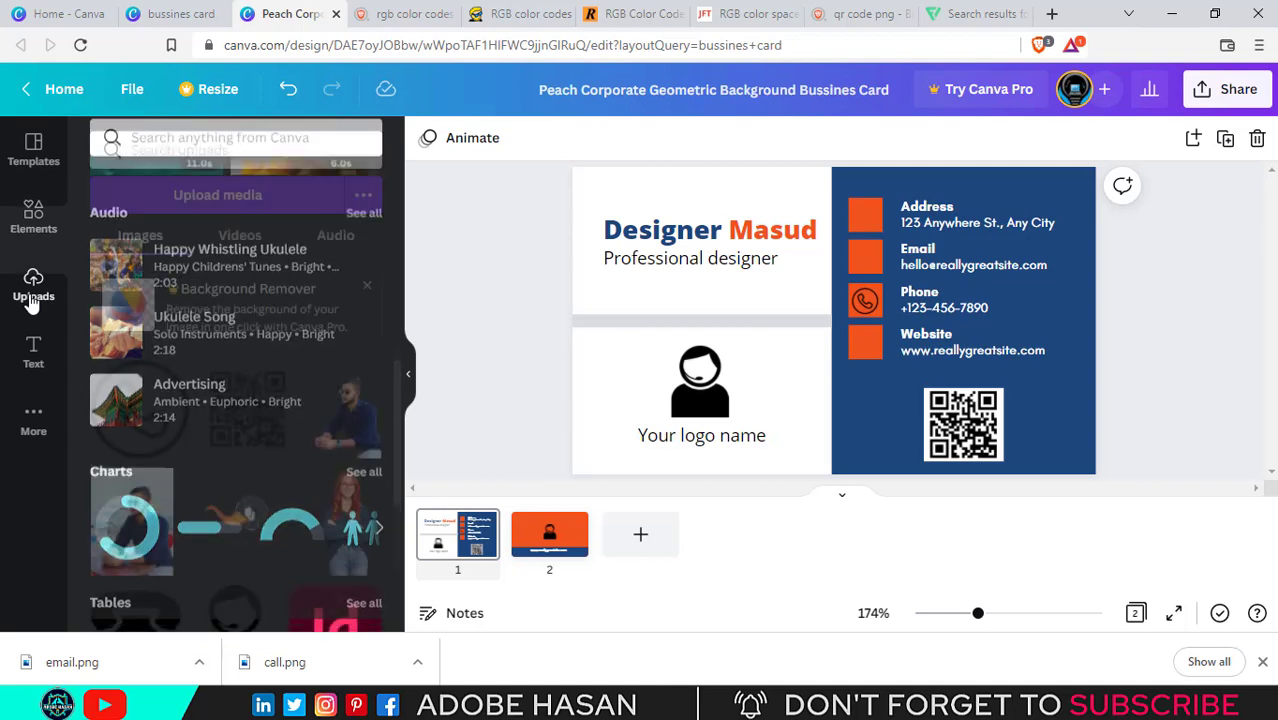
pyautogui.click(200, 195)
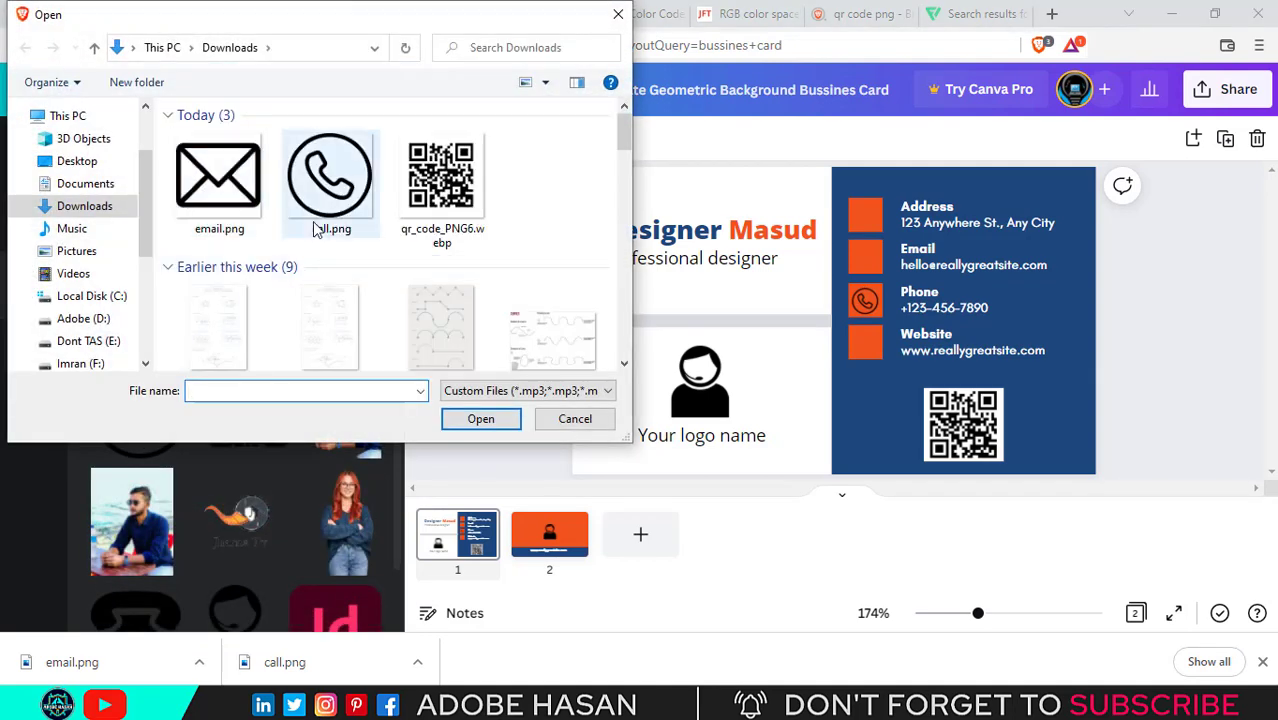
pyautogui.click(260, 207)
pyautogui.click(480, 418)
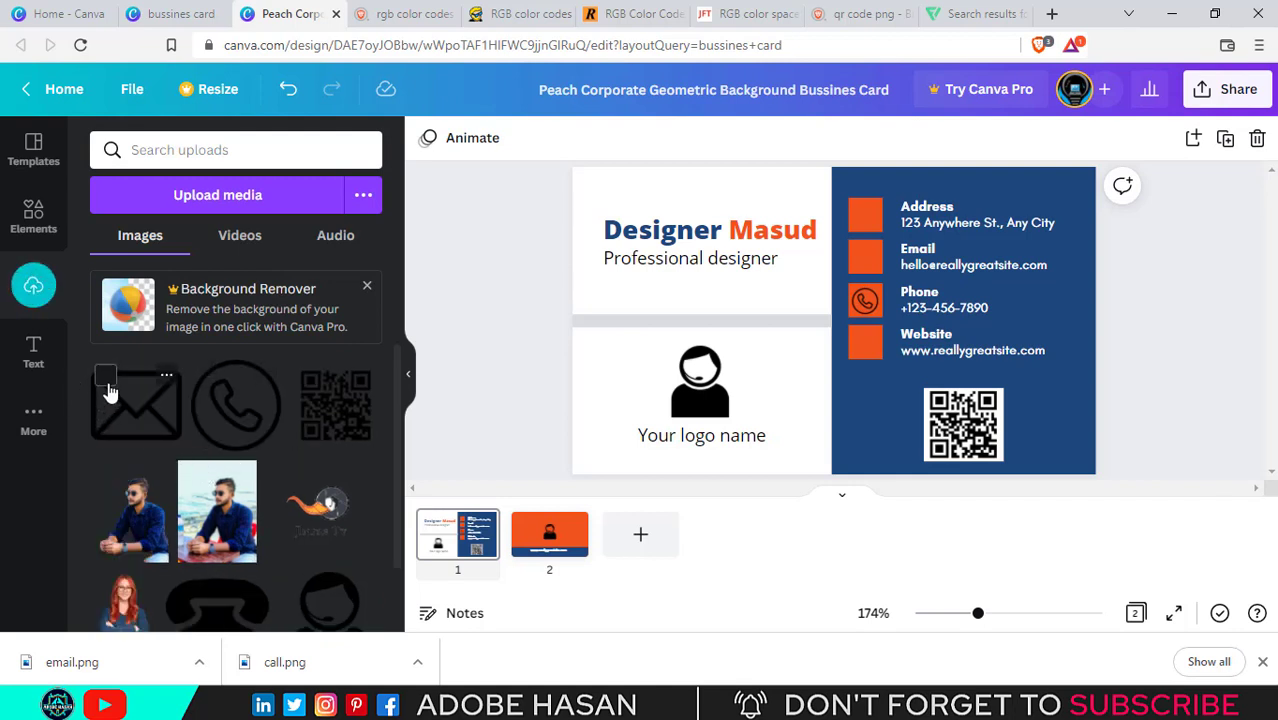
# Add the uploaded envelope icon to page 1 and shrink it to fit the orange square beside the Email text
pyautogui.click(105, 375)
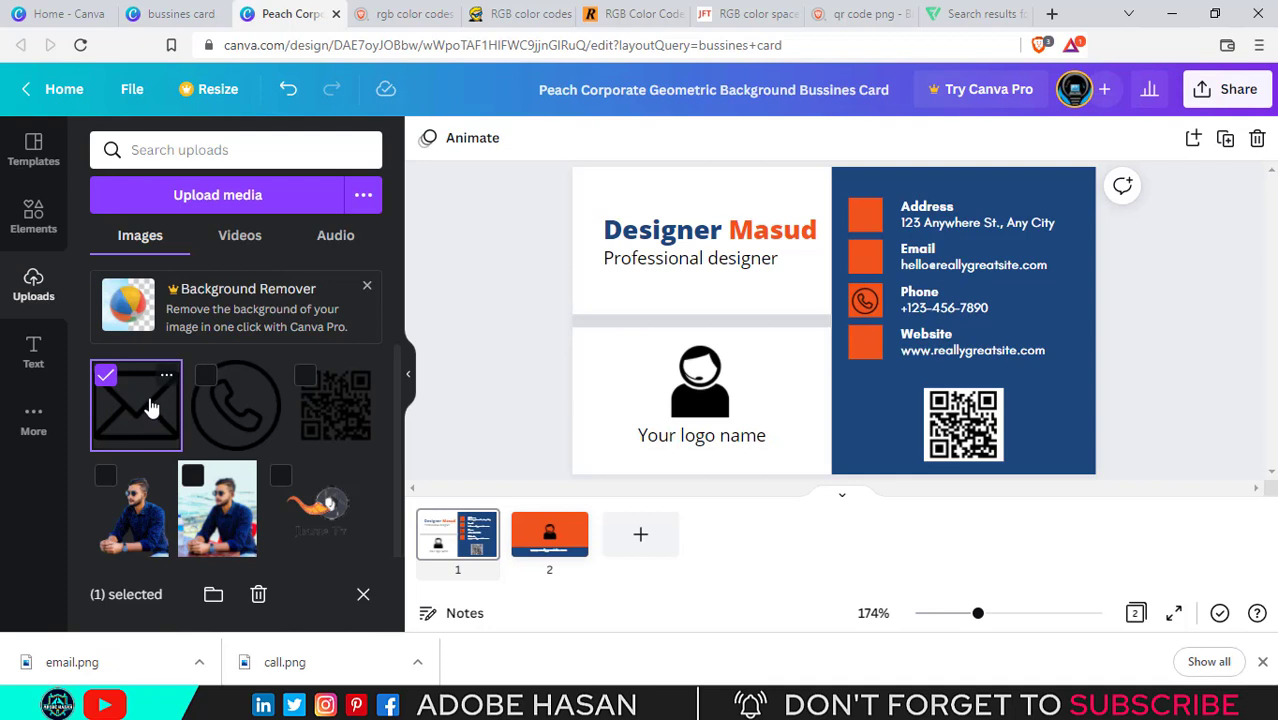
pyautogui.click(150, 407)
pyautogui.click(145, 412)
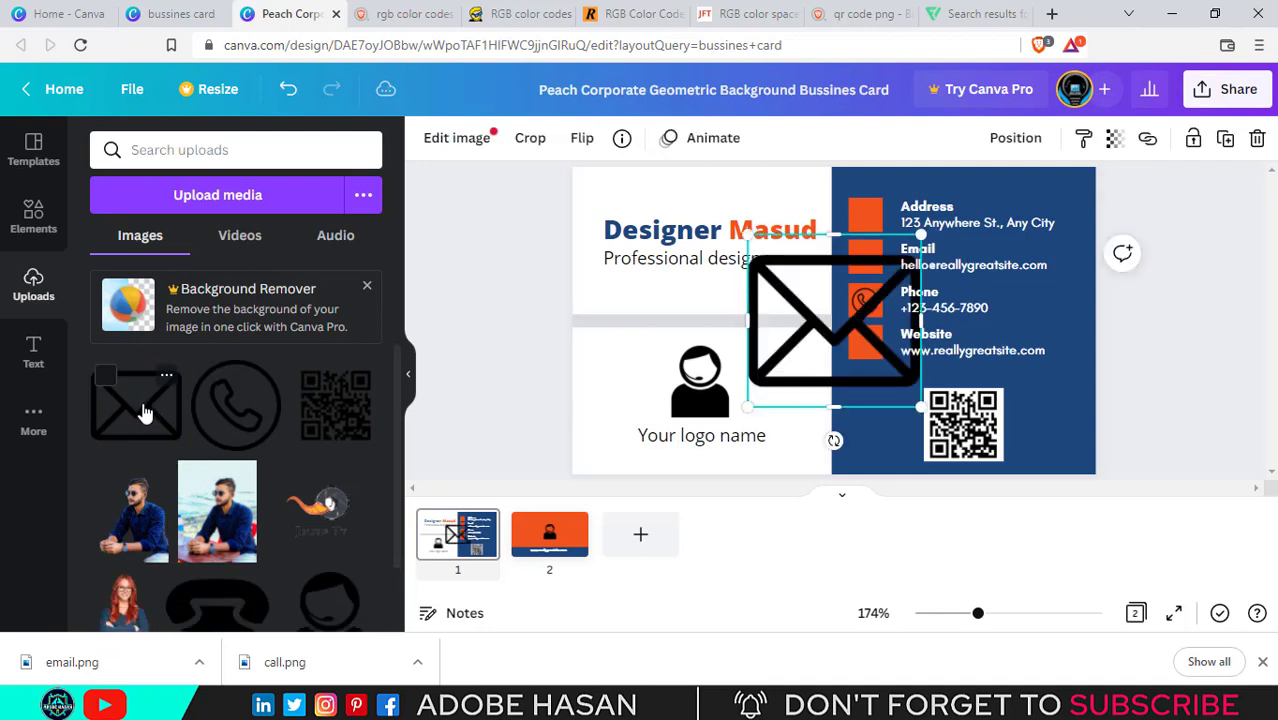
pyautogui.moveTo(921, 232); pyautogui.dragTo(864, 256)
pyautogui.click(1113, 314)
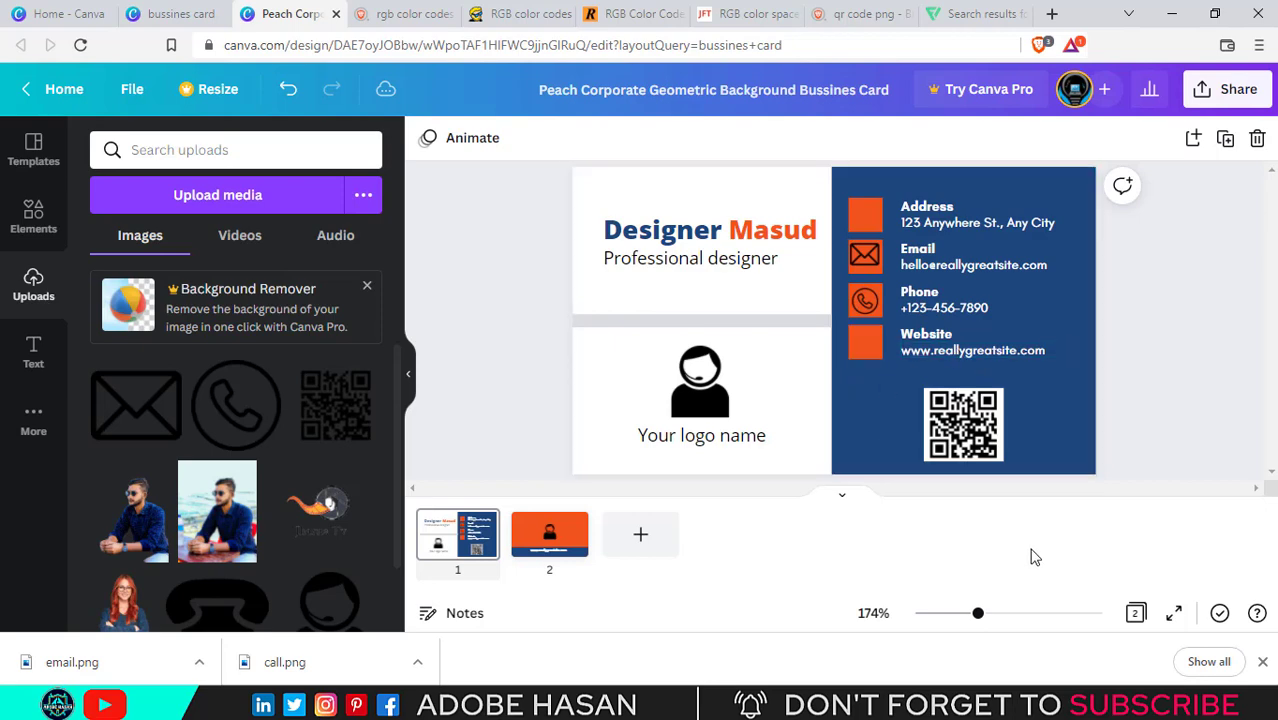
# Fine-tune the envelope icon's position so it sits centered inside its orange square
pyautogui.moveTo(985, 617); pyautogui.dragTo(1045, 614)
pyautogui.scroll(1, 928, 235)
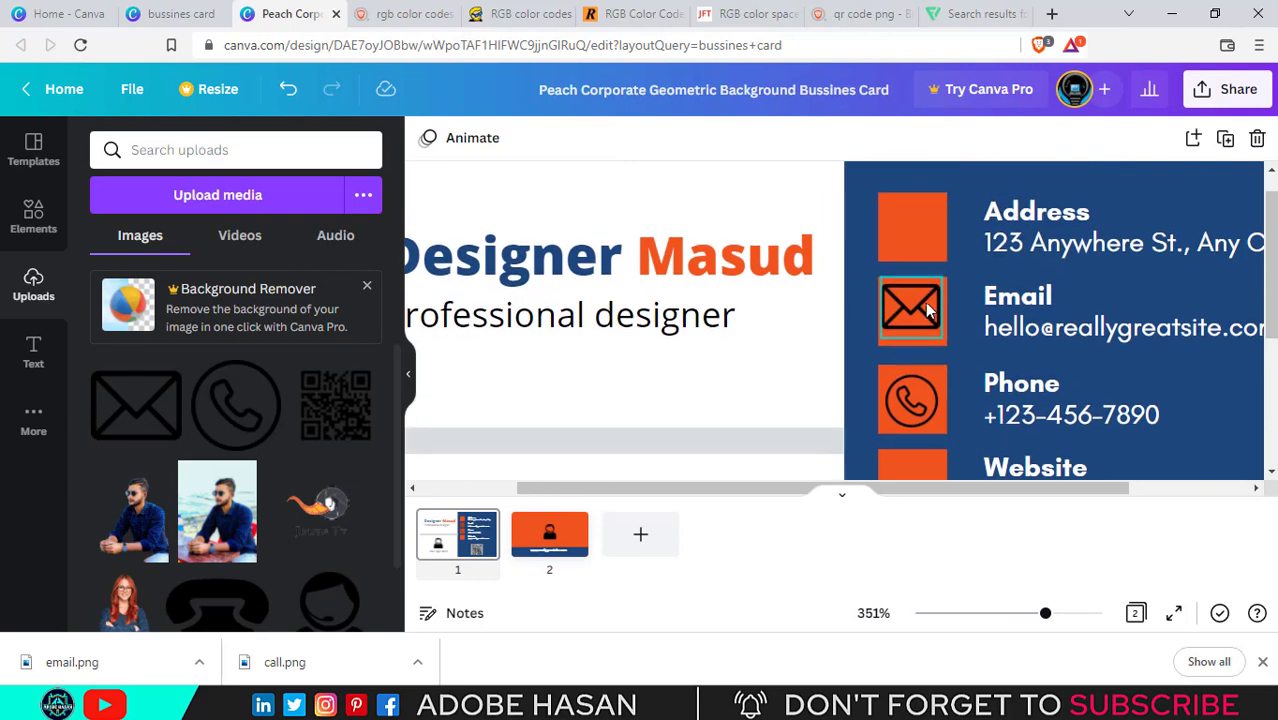
pyautogui.click(926, 310)
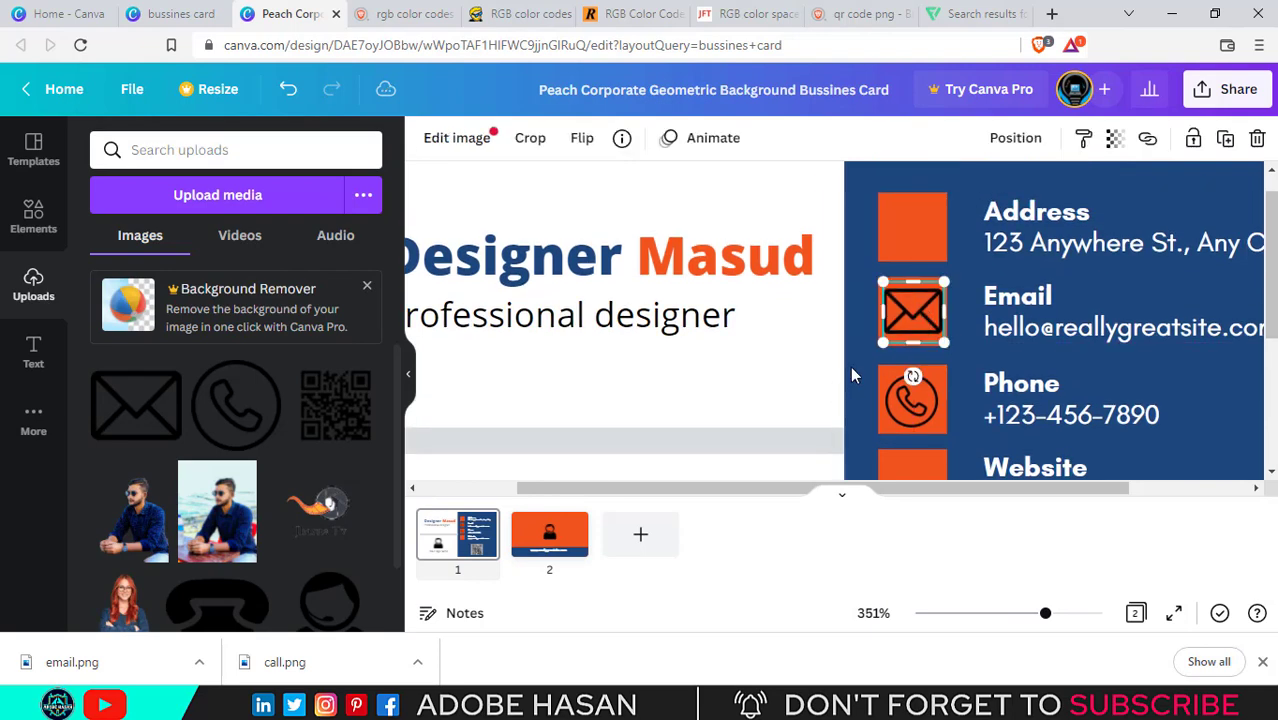
pyautogui.click(825, 385)
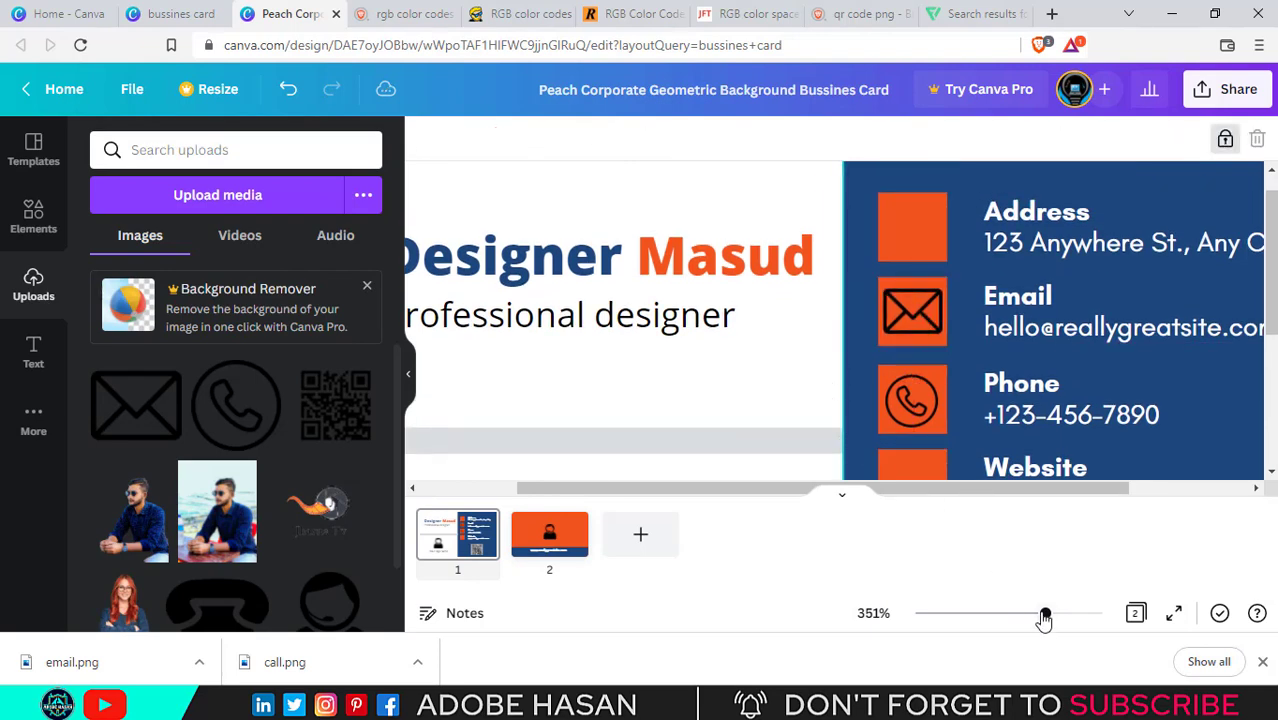
pyautogui.moveTo(1045, 617); pyautogui.dragTo(969, 613)
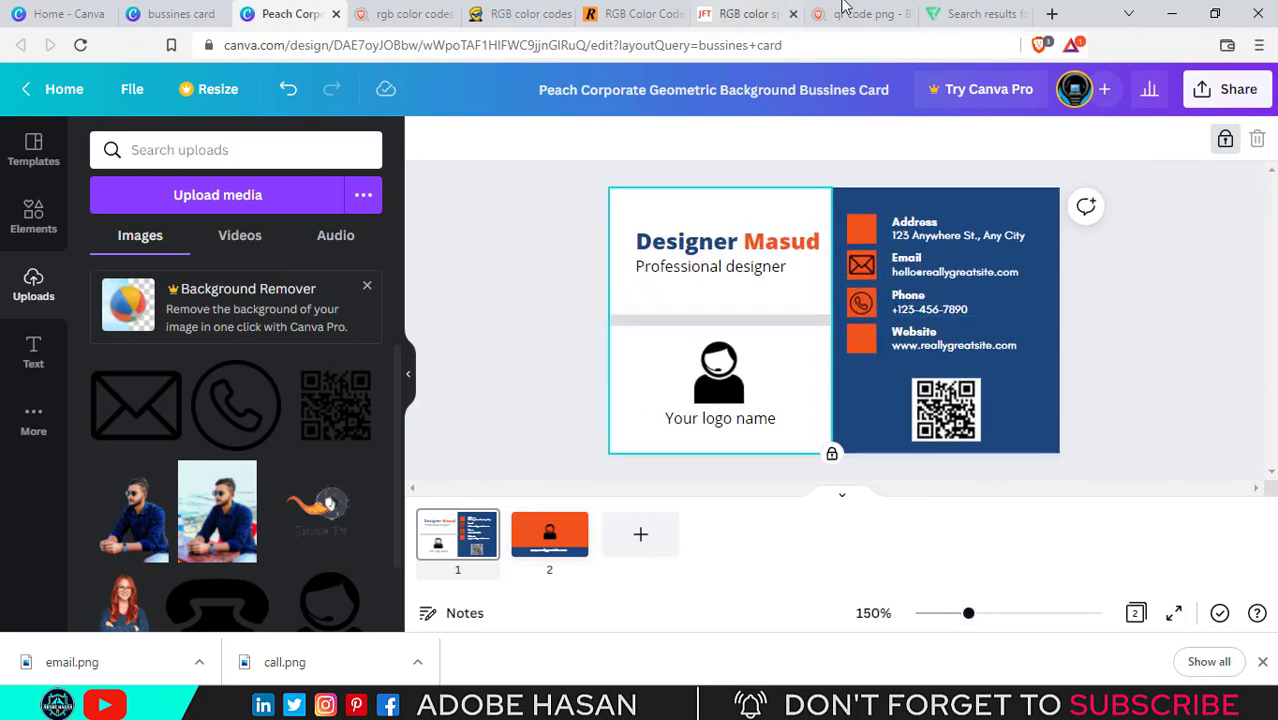
# Switch to the Flaticon results, dismiss the attribution notice and search for "internet" icons
pyautogui.click(930, 18)
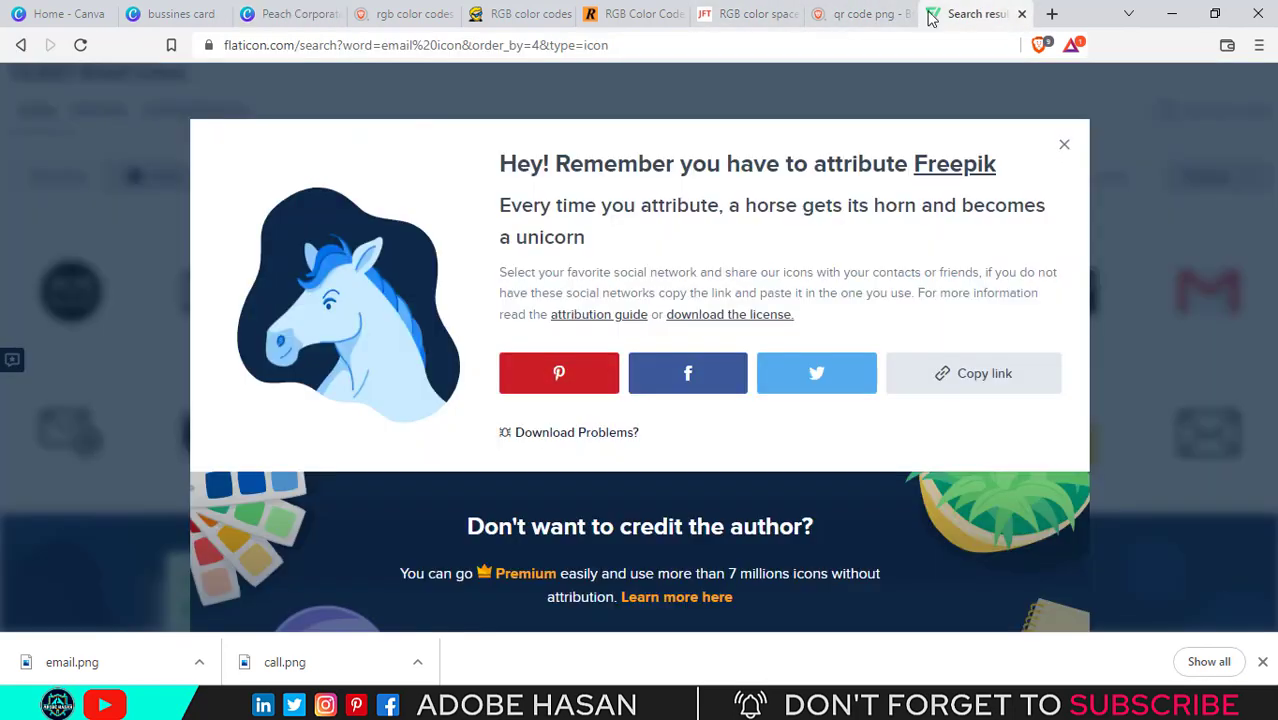
pyautogui.click(1067, 148)
pyautogui.scroll(3, 430, 297)
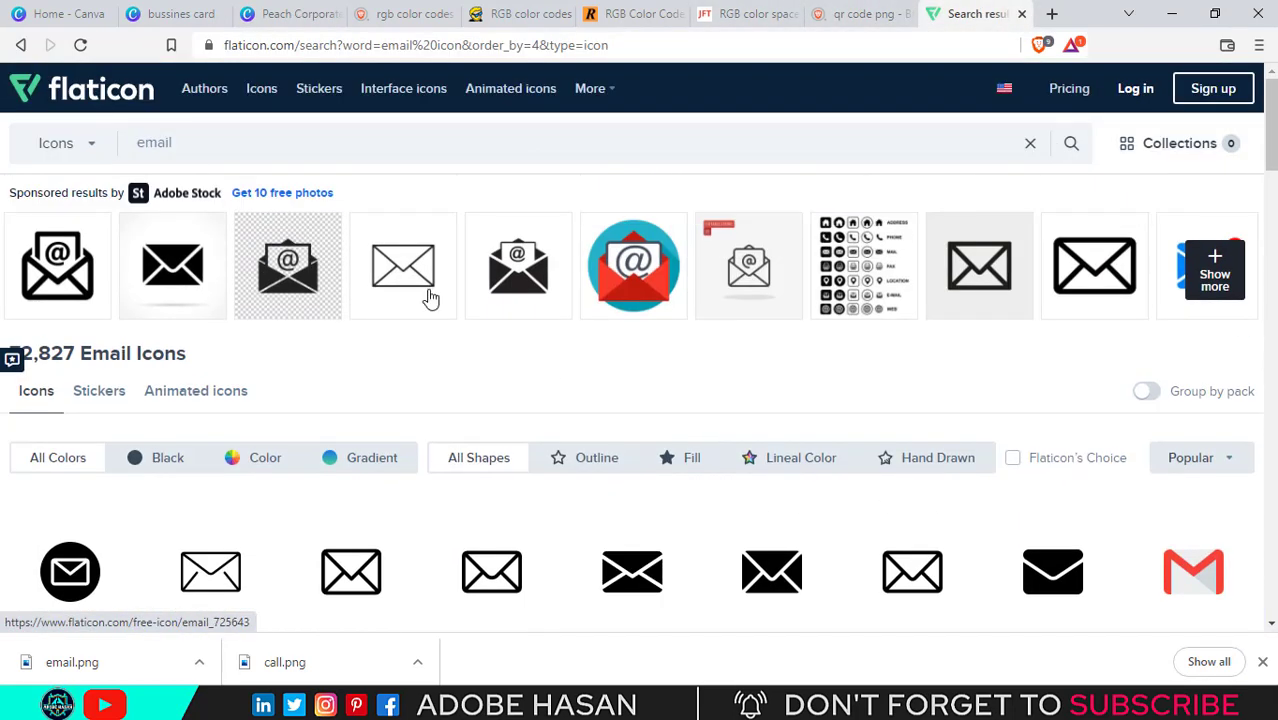
pyautogui.moveTo(211, 143); pyautogui.dragTo(135, 147)
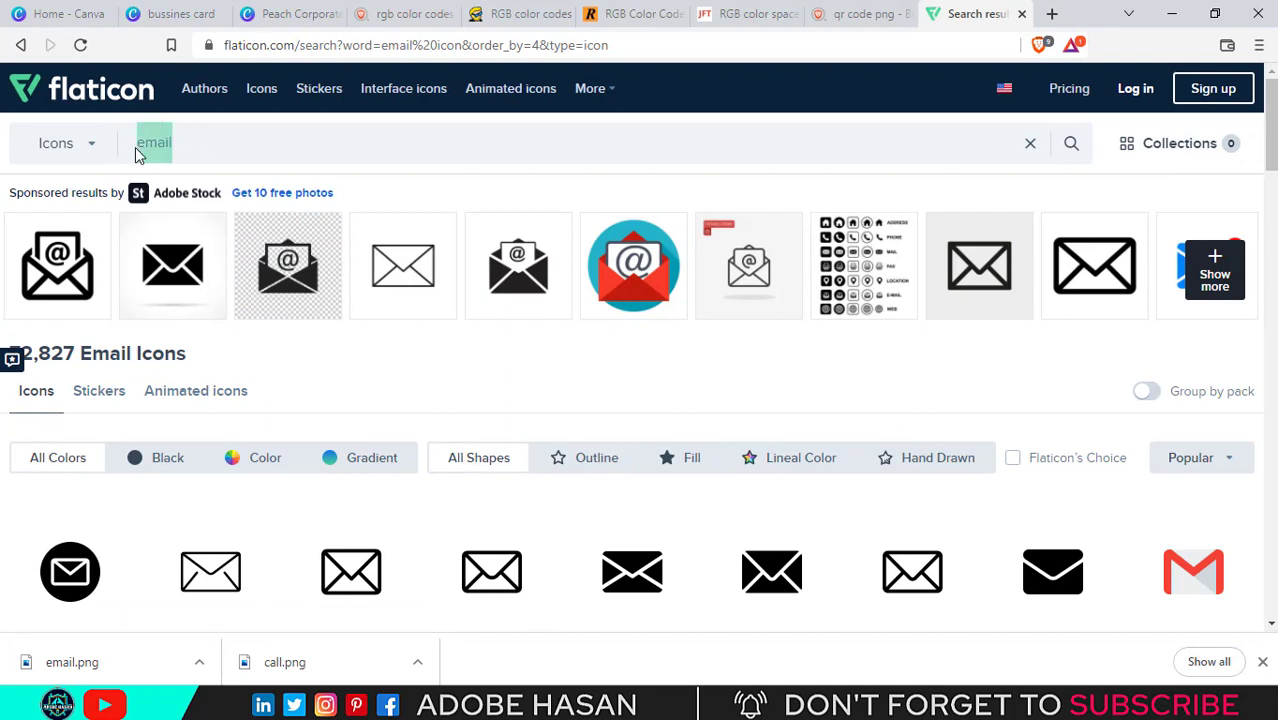
pyautogui.press('BackSpace')
pyautogui.write('inter')
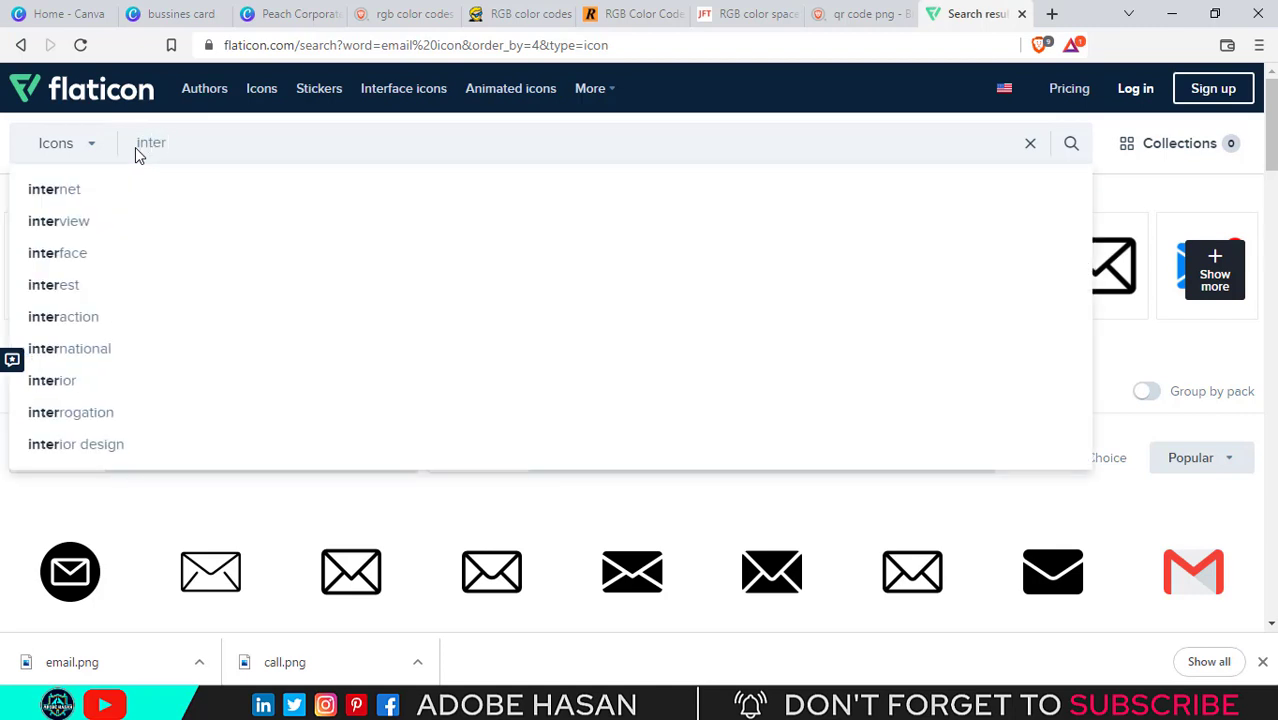
pyautogui.click(100, 190)
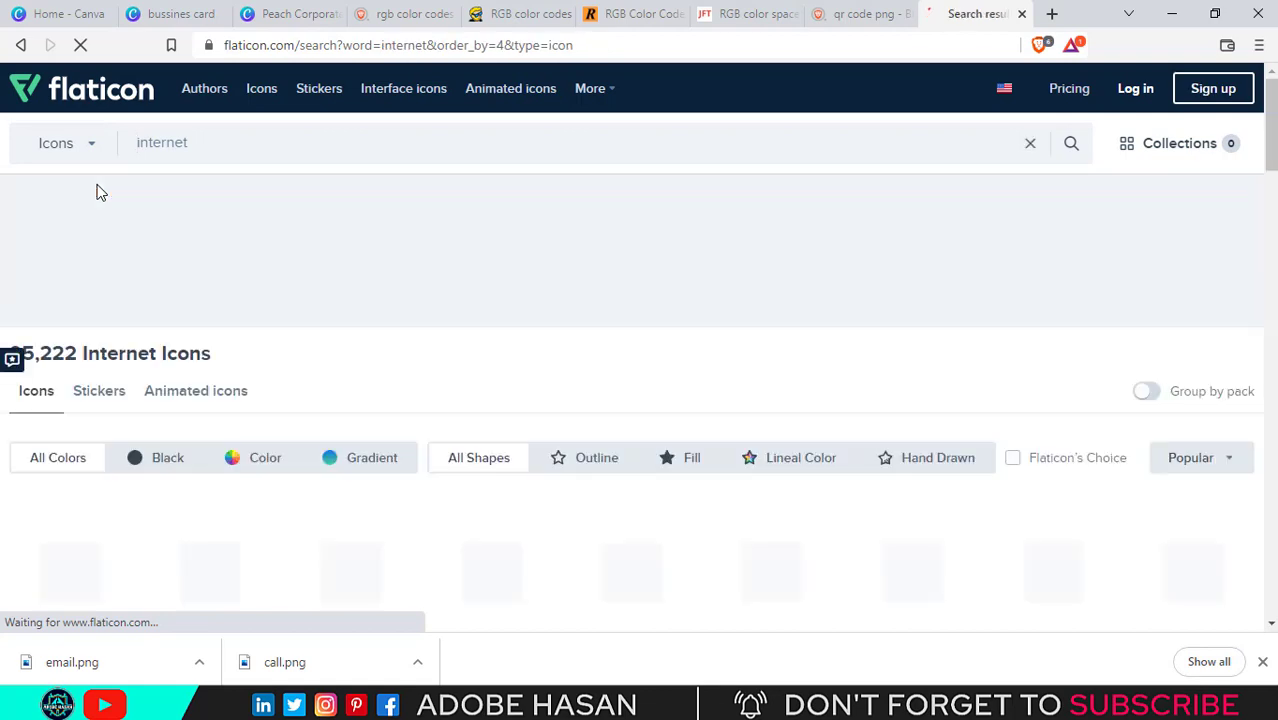
# Download the first globe icon in the results for free and save it as internet.png in Downloads
pyautogui.scroll(-1, 449, 316)
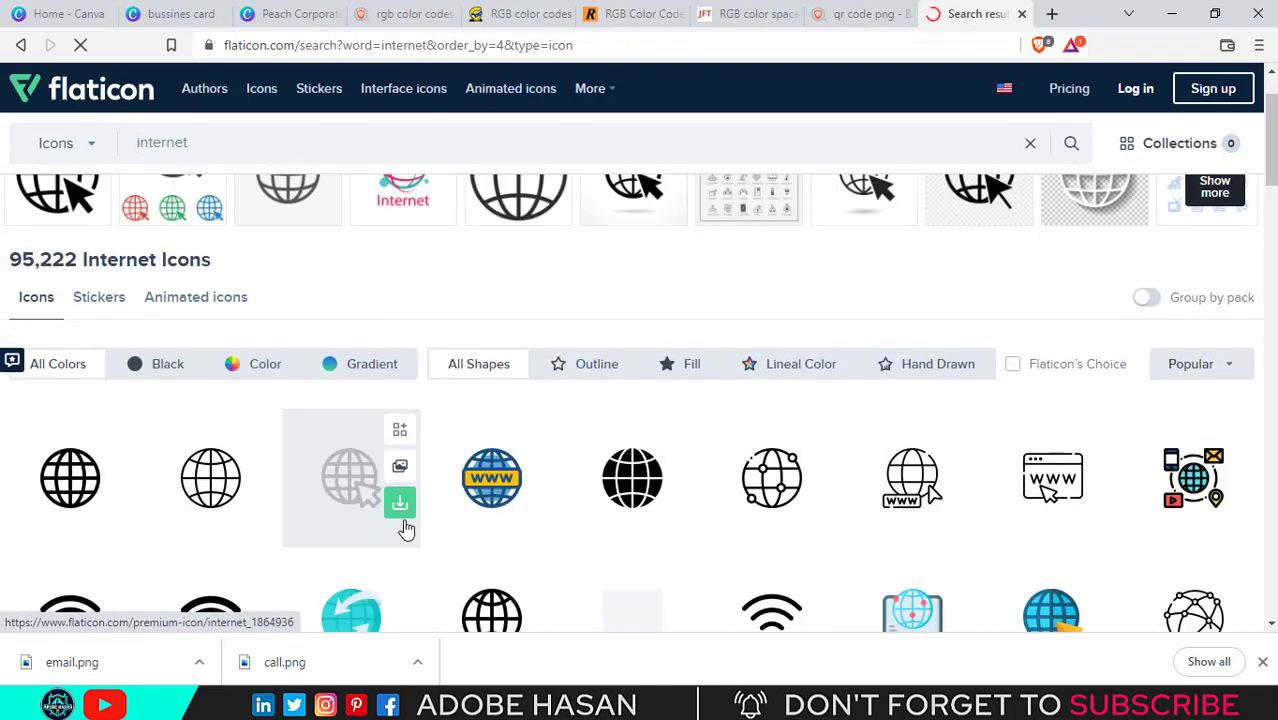
pyautogui.scroll(1, 395, 505)
pyautogui.scroll(-2, 463, 485)
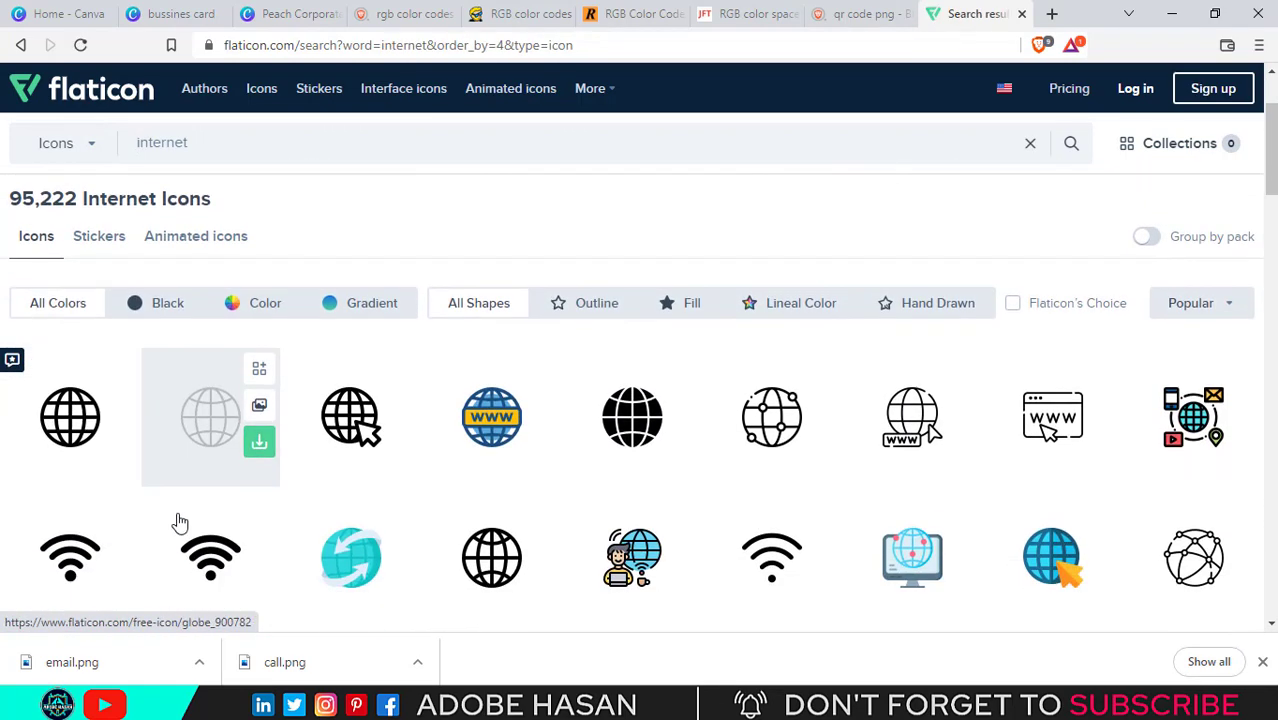
pyautogui.click(116, 418)
pyautogui.click(860, 300)
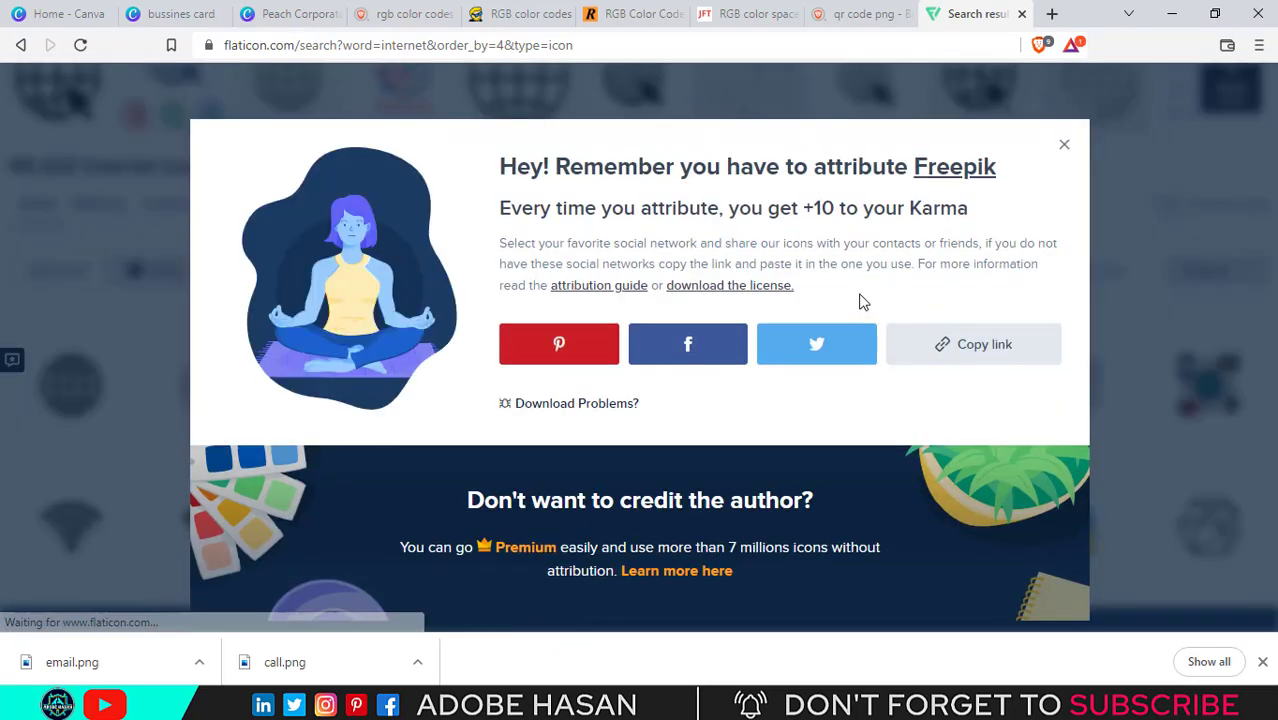
pyautogui.click(481, 419)
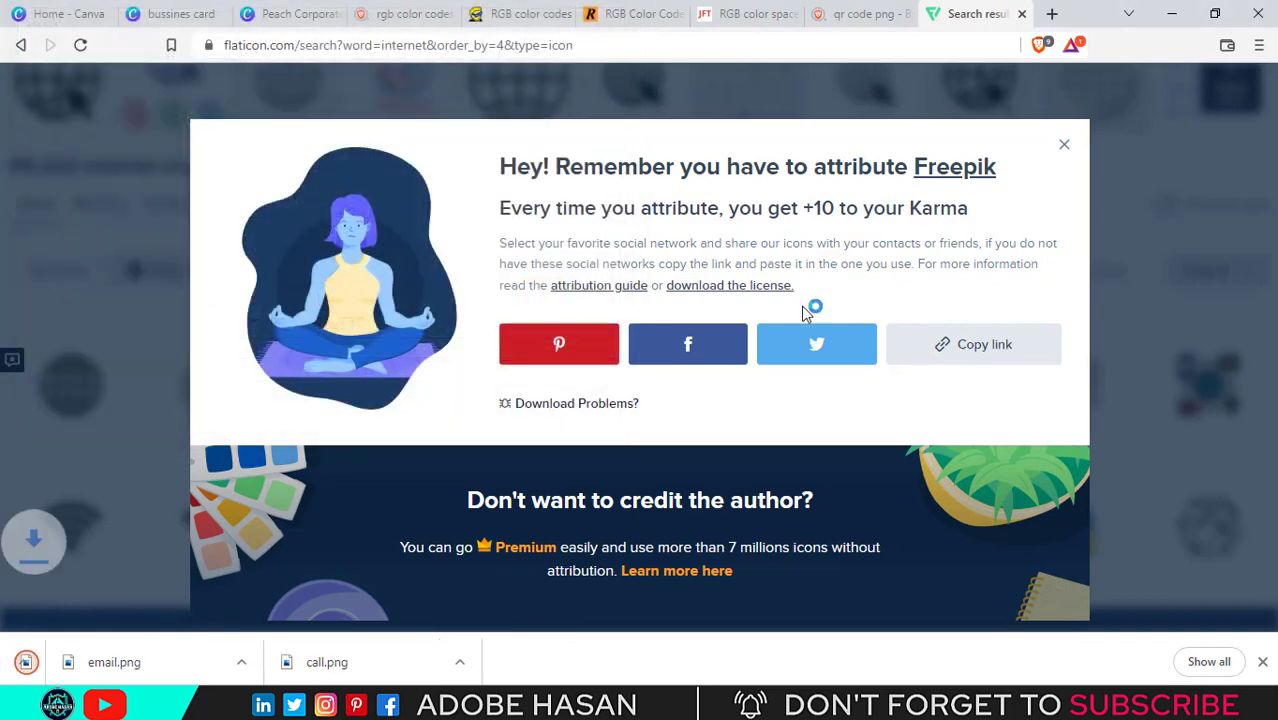
pyautogui.click(1064, 145)
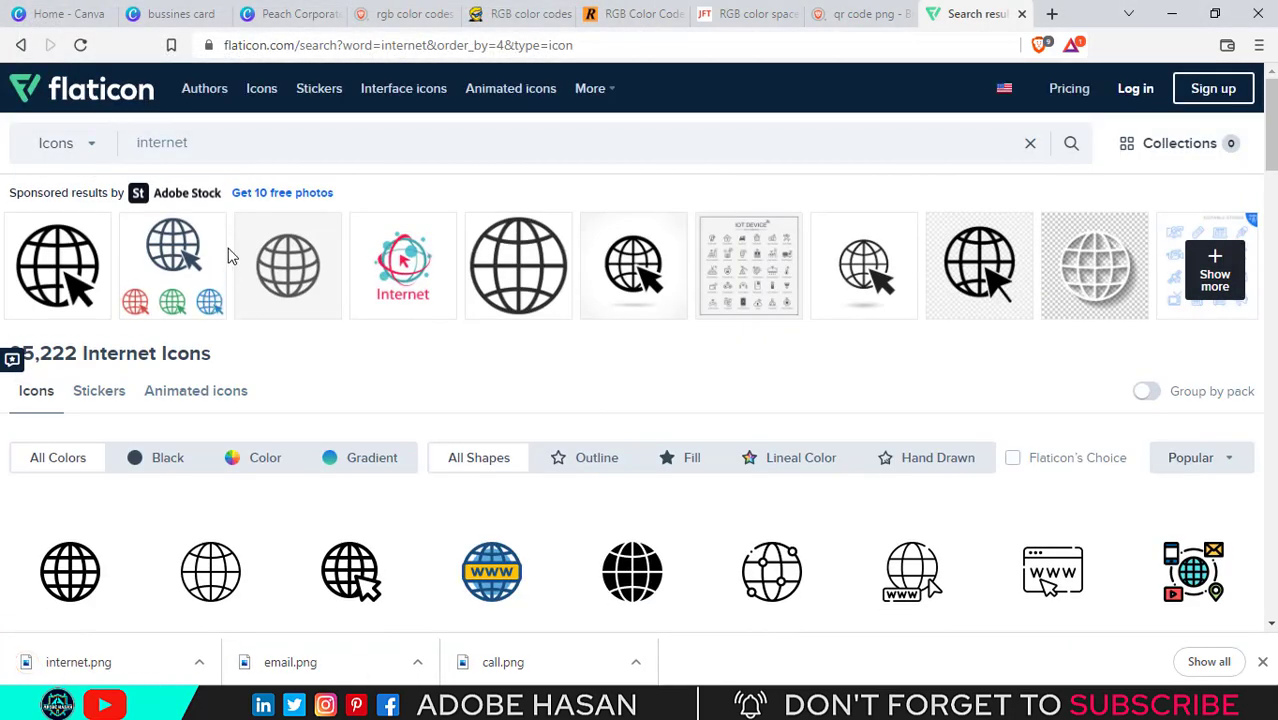
# Replace the Flaticon search term with "location" and run the search
pyautogui.doubleClick(118, 147)
pyautogui.press('BackSpace')
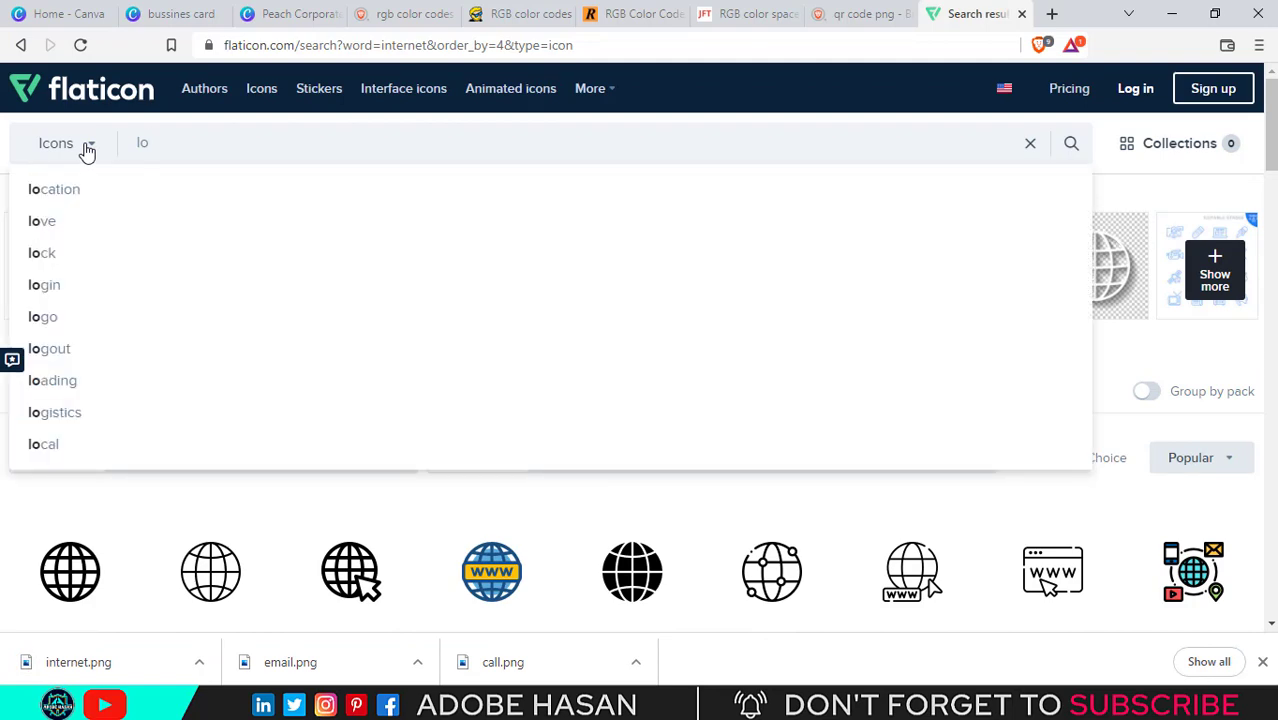
pyautogui.click(44, 186)
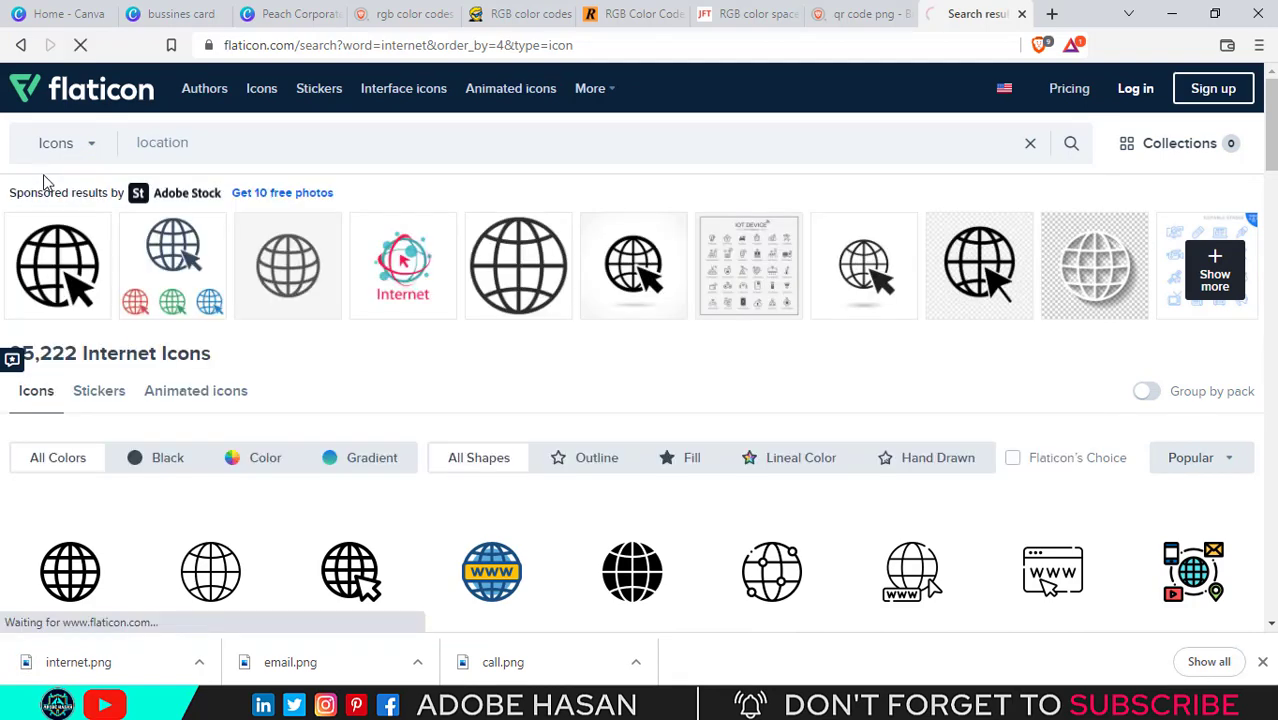
# Download the second location pin icon in the first results row for free and save it as location.png in Downloads
pyautogui.scroll(-1, 424, 350)
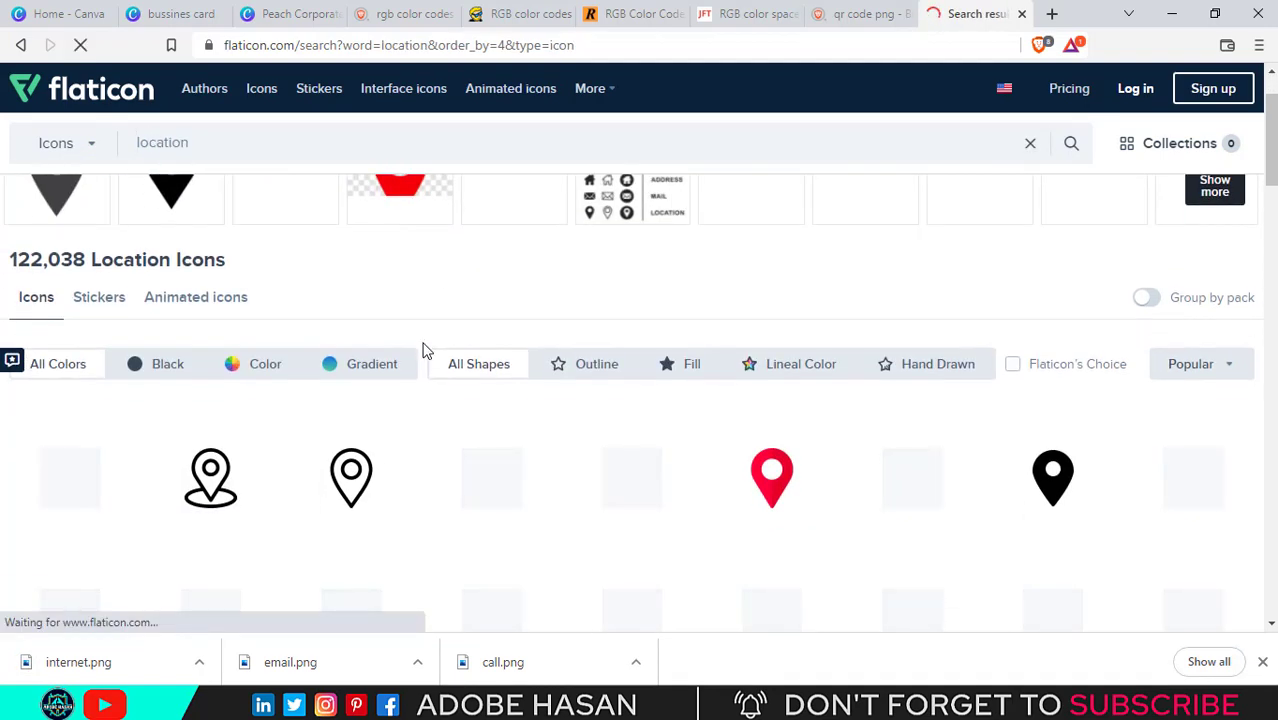
pyautogui.scroll(-1, 424, 355)
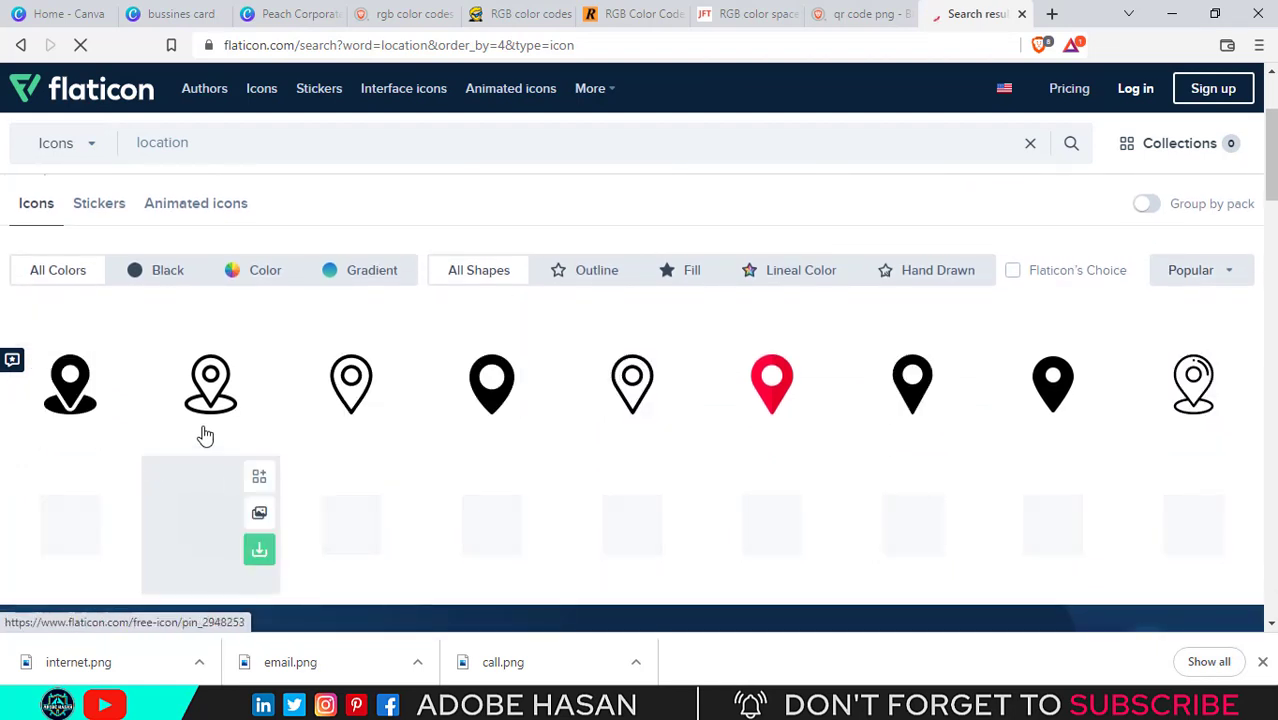
pyautogui.click(261, 415)
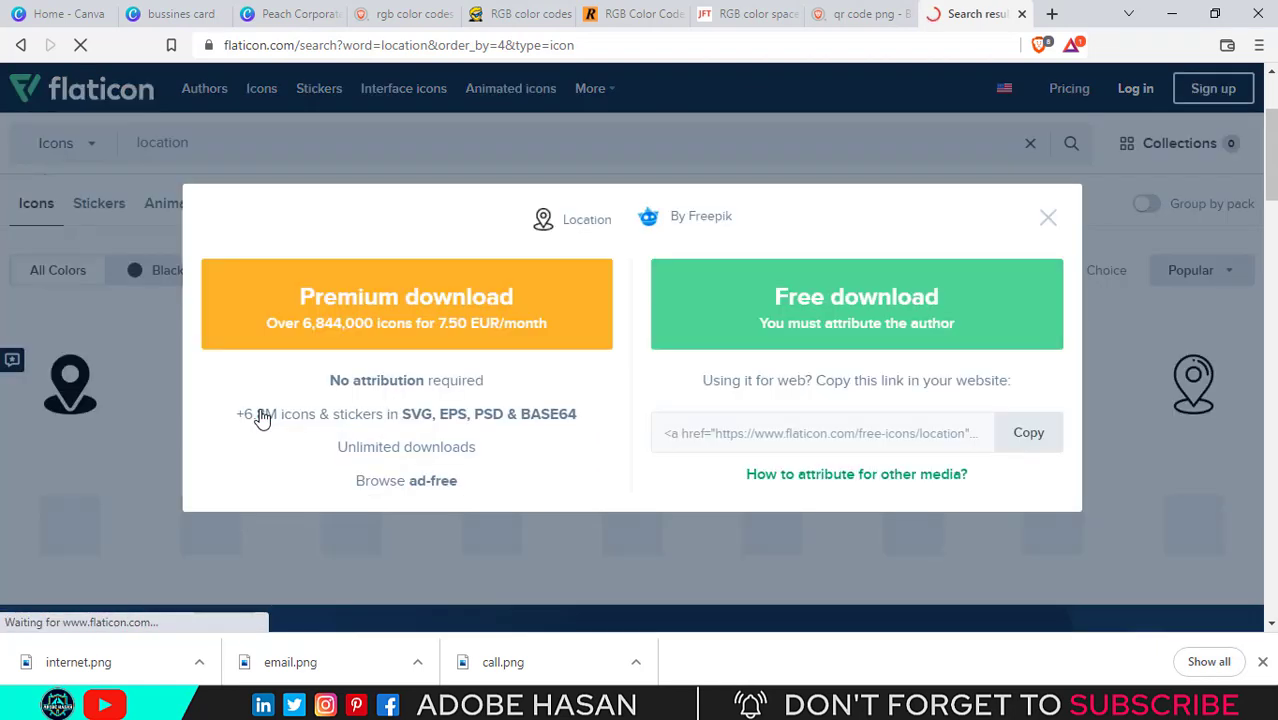
pyautogui.click(901, 320)
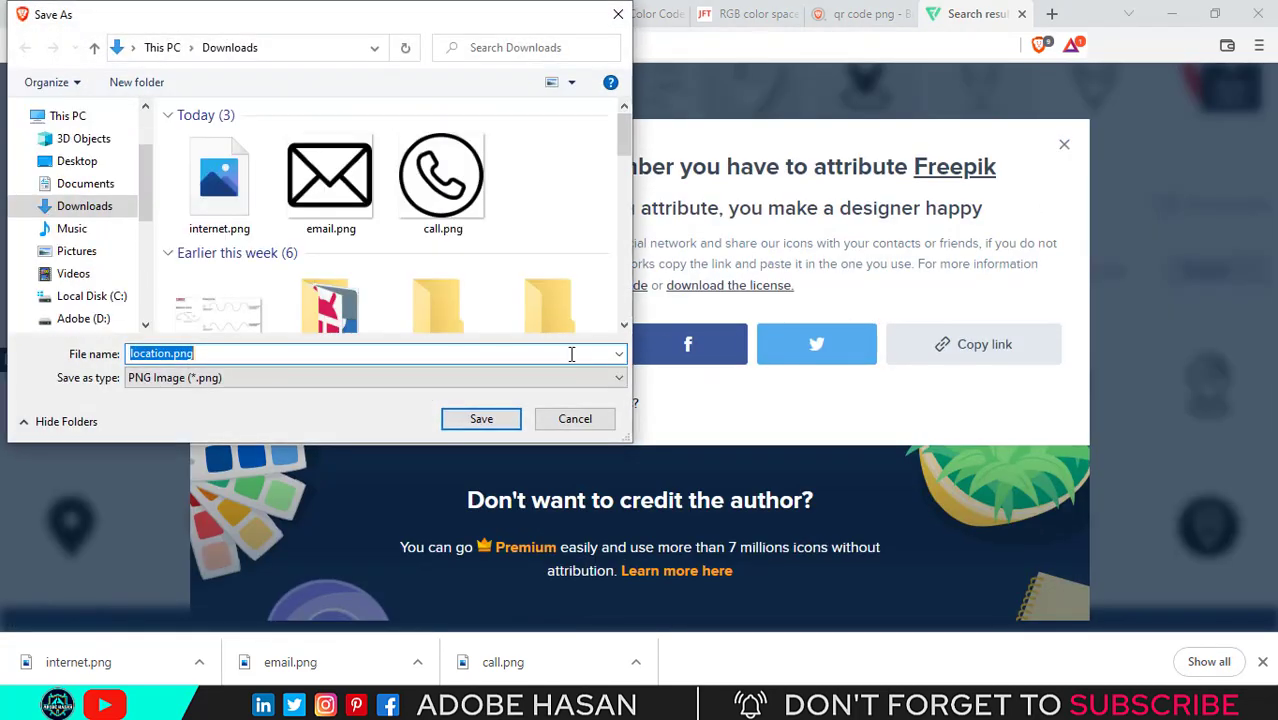
pyautogui.click(499, 422)
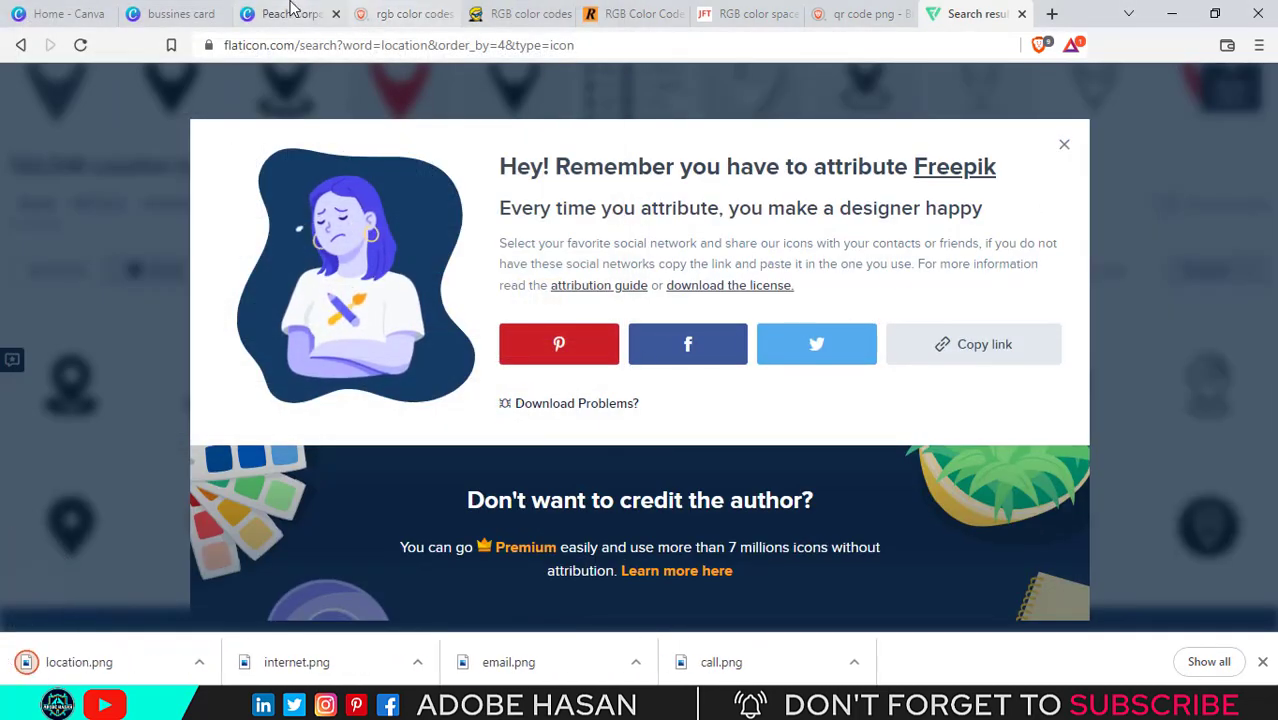
# Switch to the Canva business card design and upload location.png and internet.png together from the Downloads folder
pyautogui.click(288, 13)
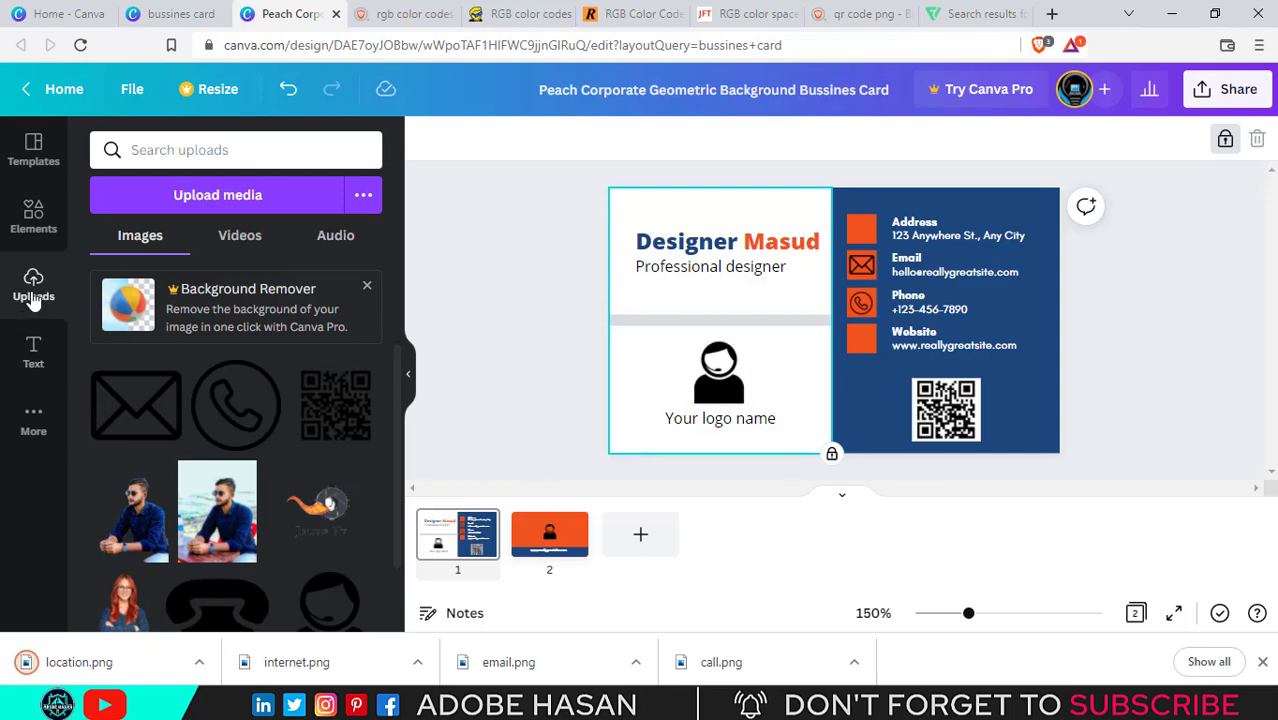
pyautogui.click(208, 196)
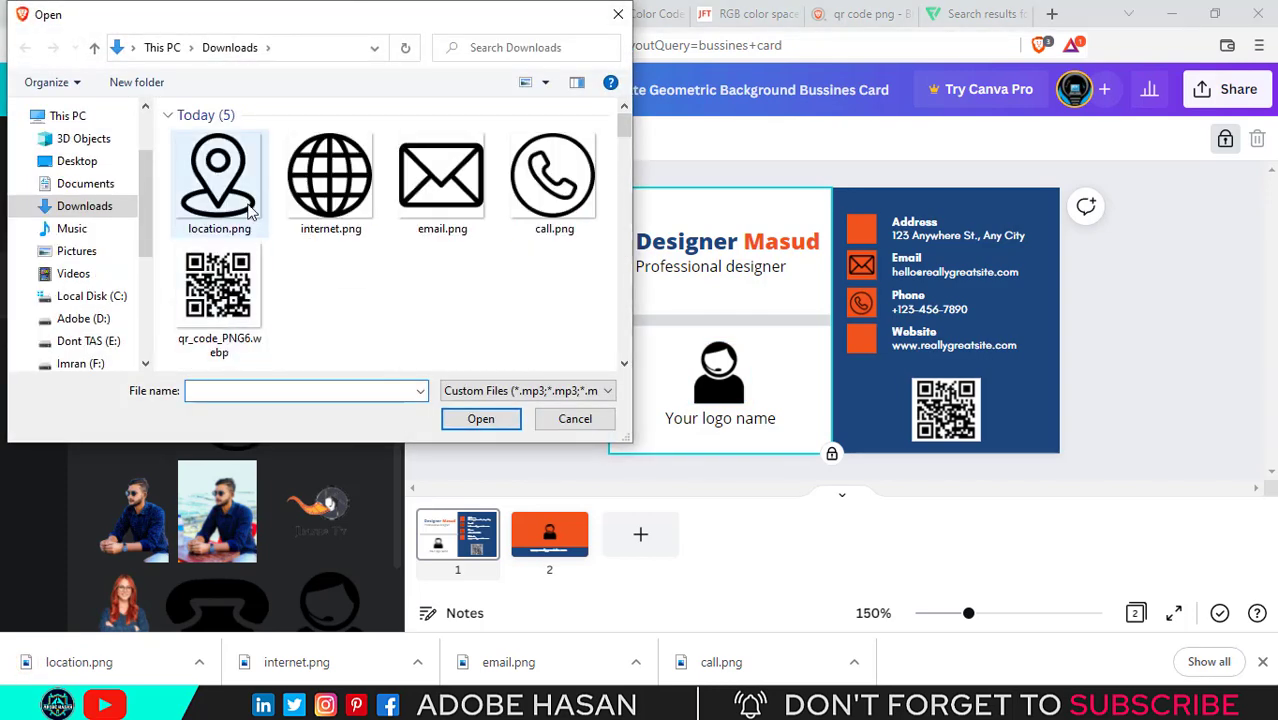
pyautogui.click(248, 208)
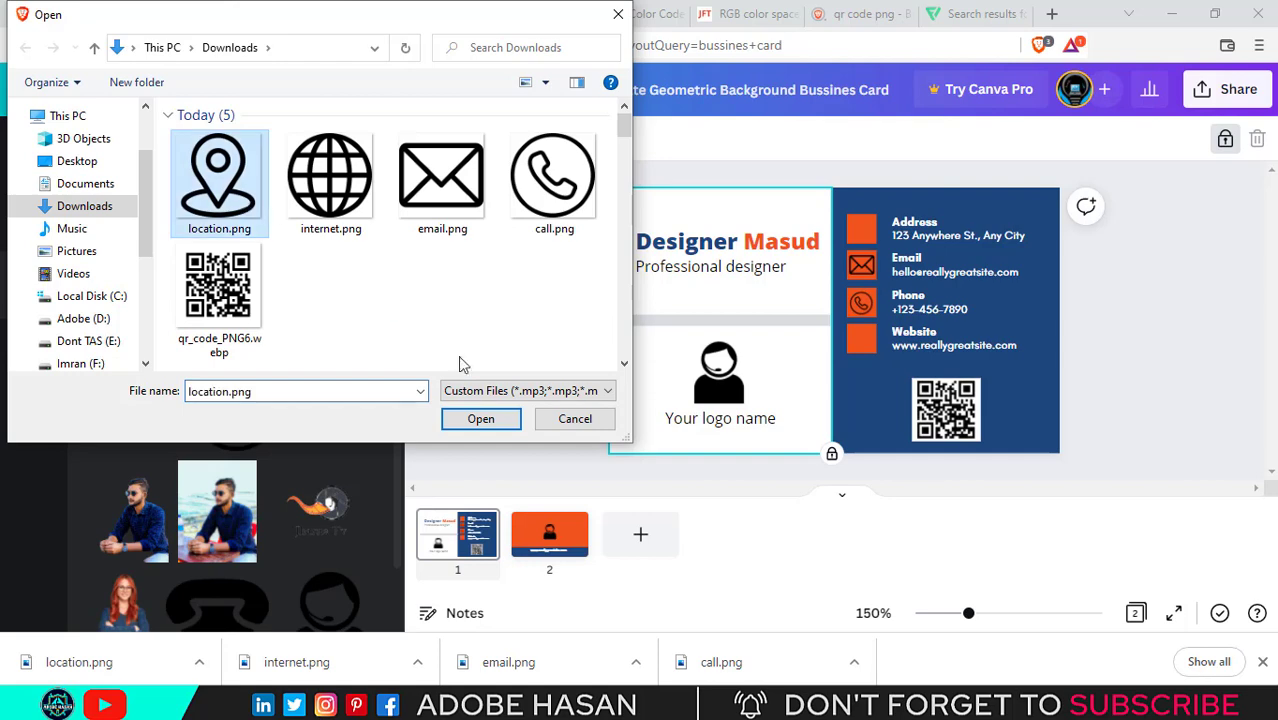
pyautogui.keyDown('ctrl'); pyautogui.click(320, 193); pyautogui.keyUp('ctrl')
pyautogui.click(468, 418)
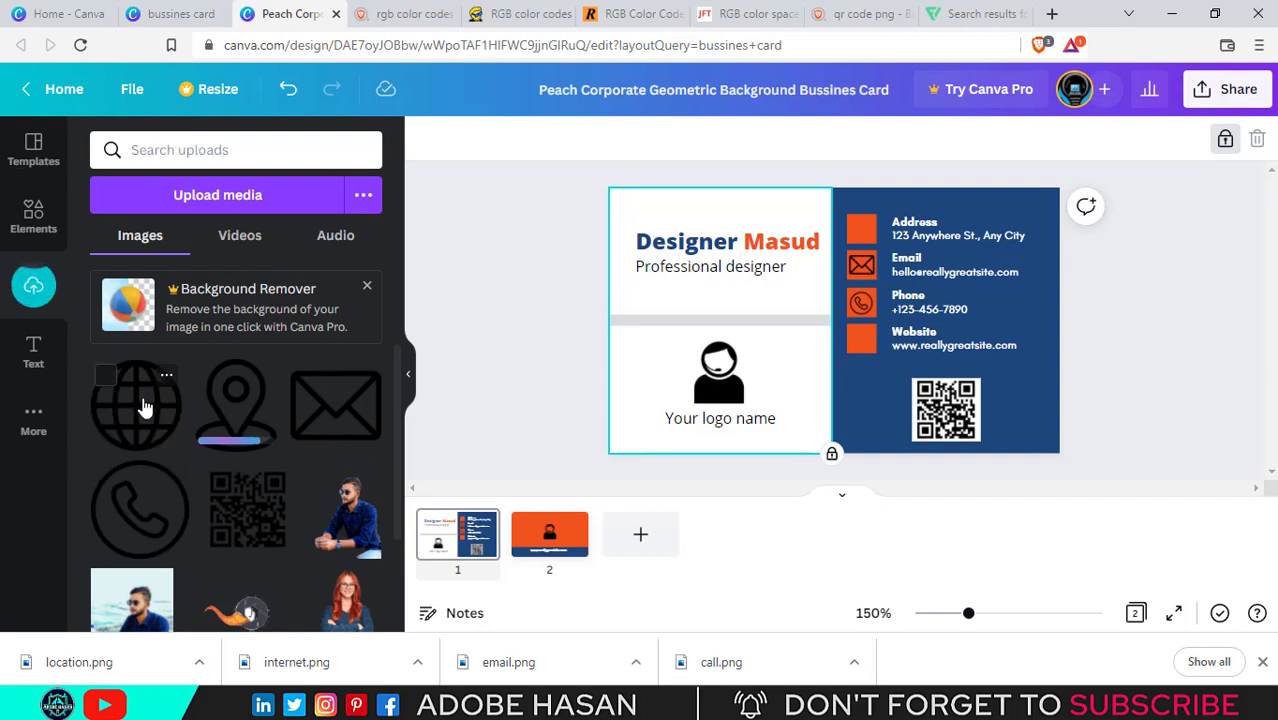
# Add the uploaded globe icon to page 1, shrink it and place it on the orange square beside the Website text
pyautogui.click(153, 430)
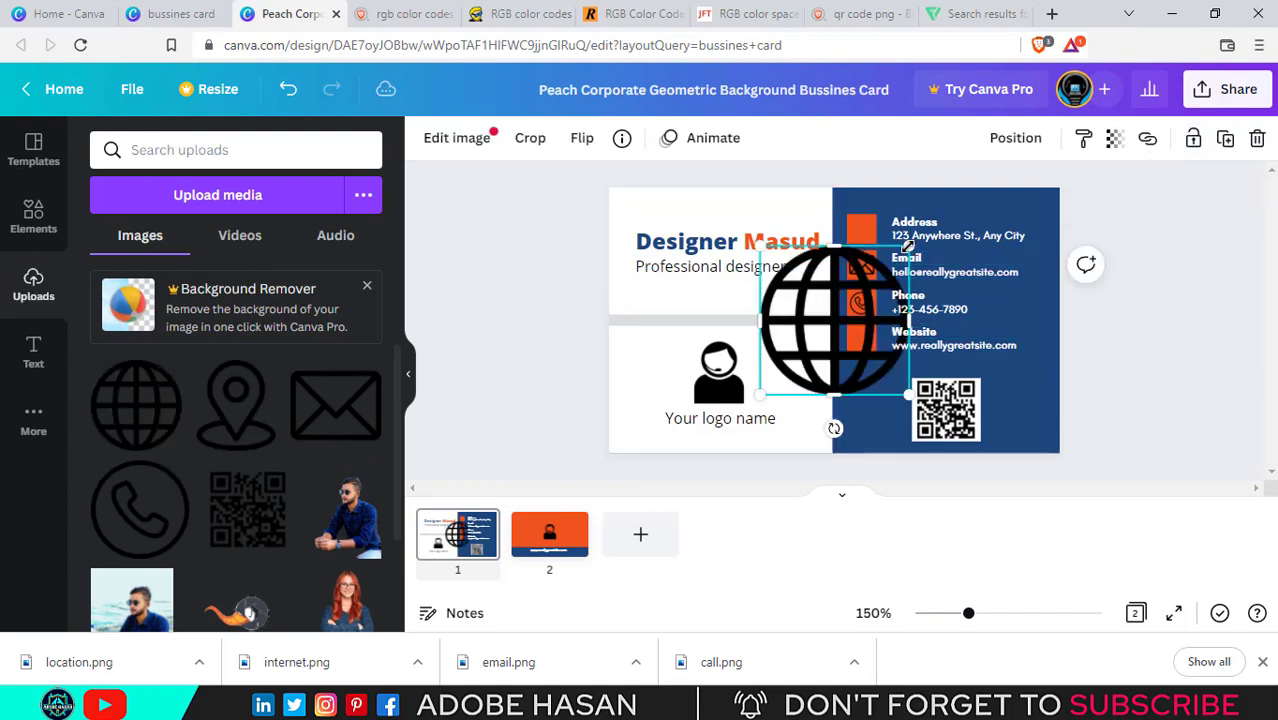
pyautogui.moveTo(820, 342); pyautogui.dragTo(861, 337)
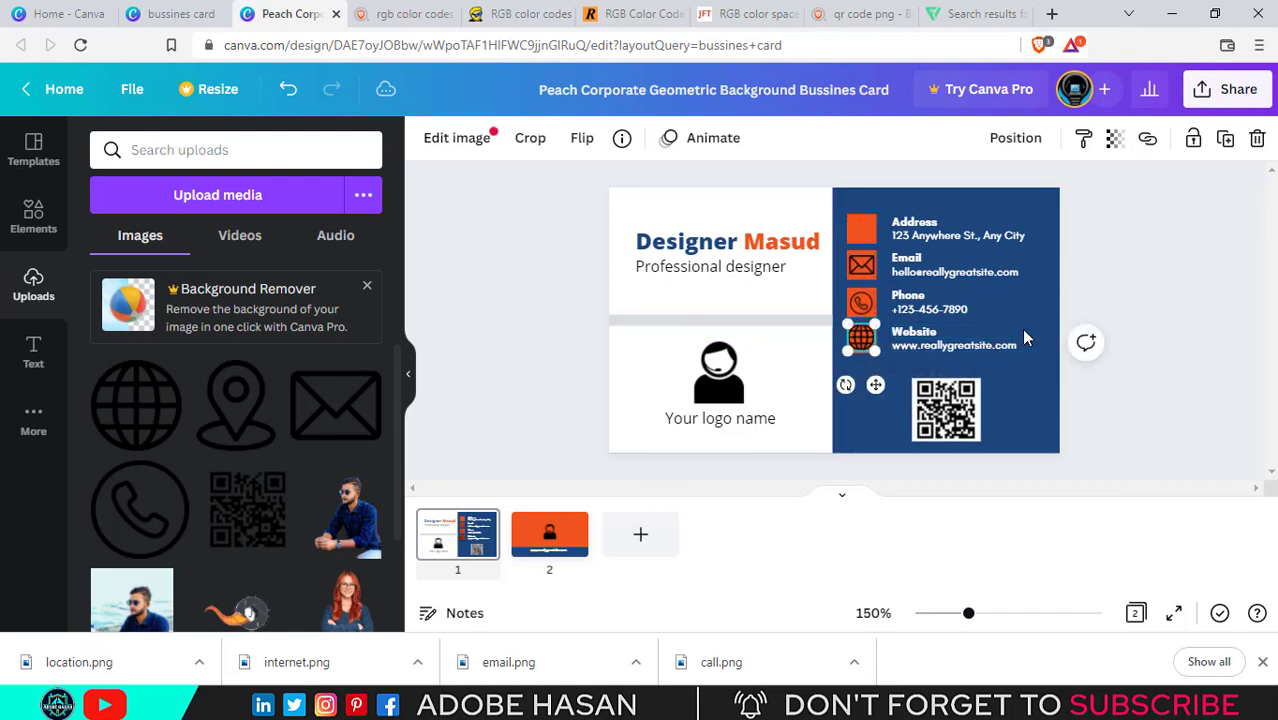
pyautogui.click(1031, 381)
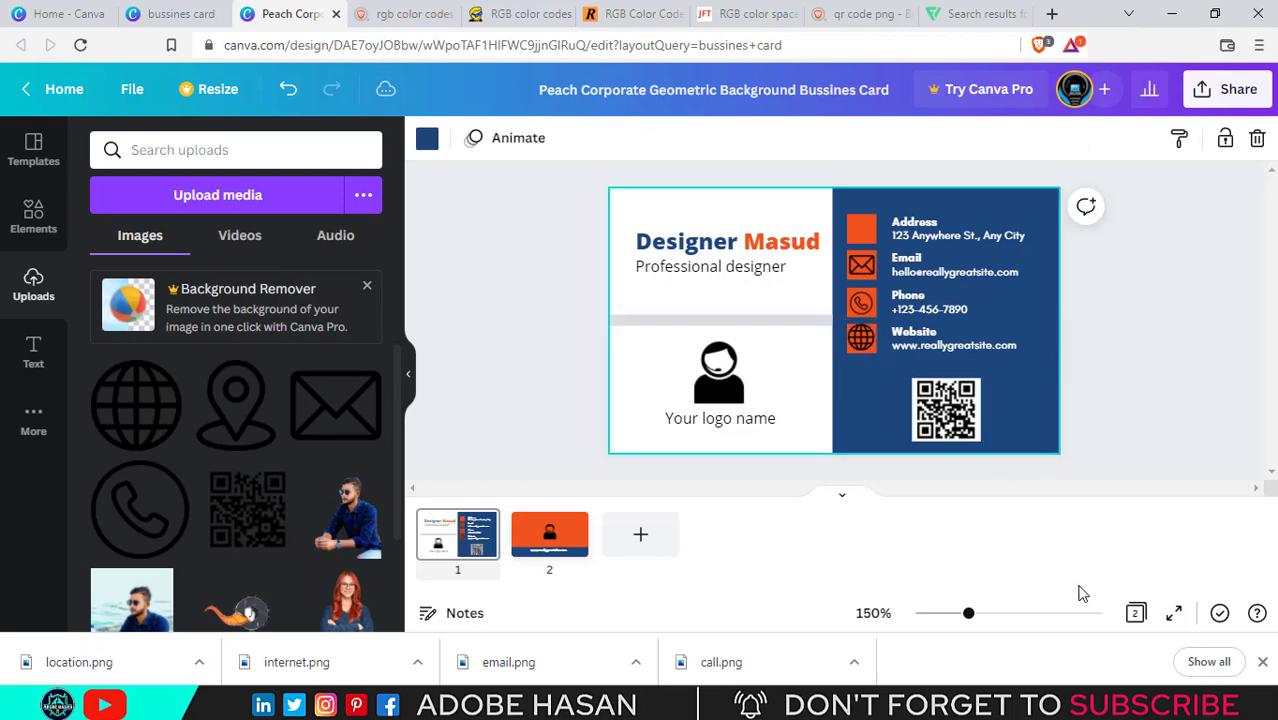
# Reduce the globe icon slightly and center it within its orange square
pyautogui.moveTo(968, 614); pyautogui.dragTo(1025, 614)
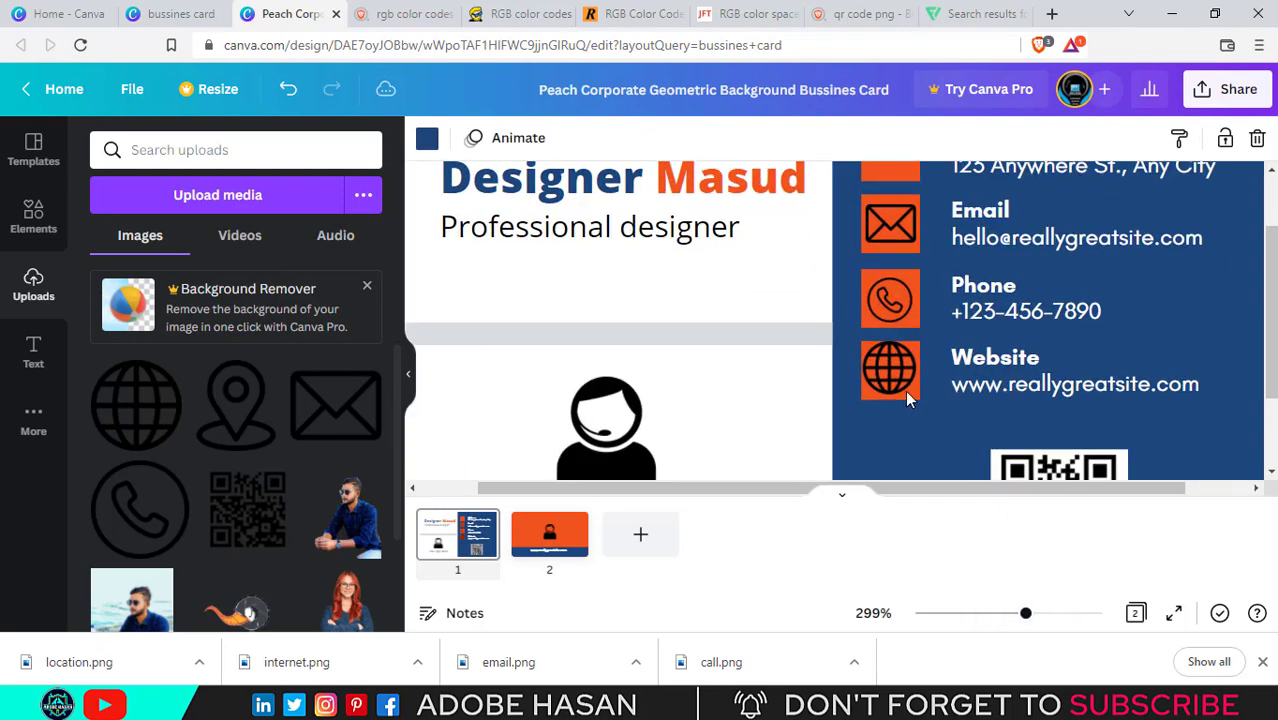
pyautogui.click(903, 385)
pyautogui.moveTo(915, 347); pyautogui.dragTo(918, 344)
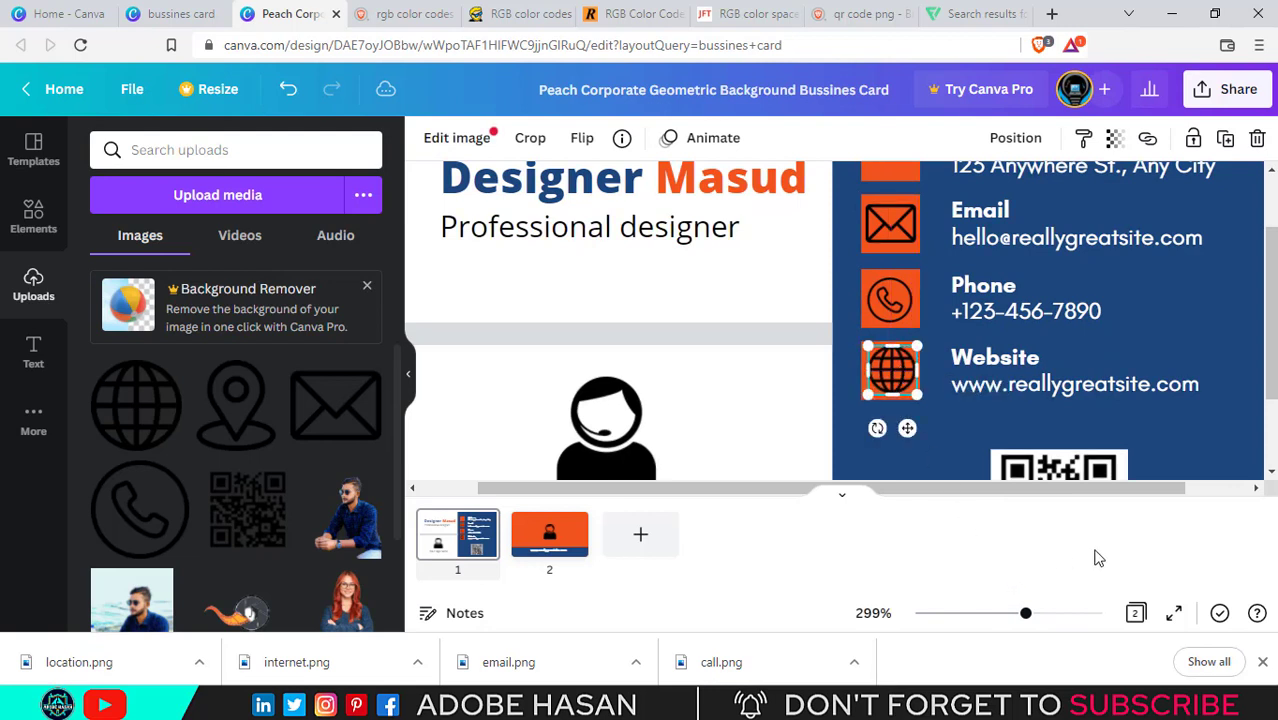
pyautogui.click(882, 463)
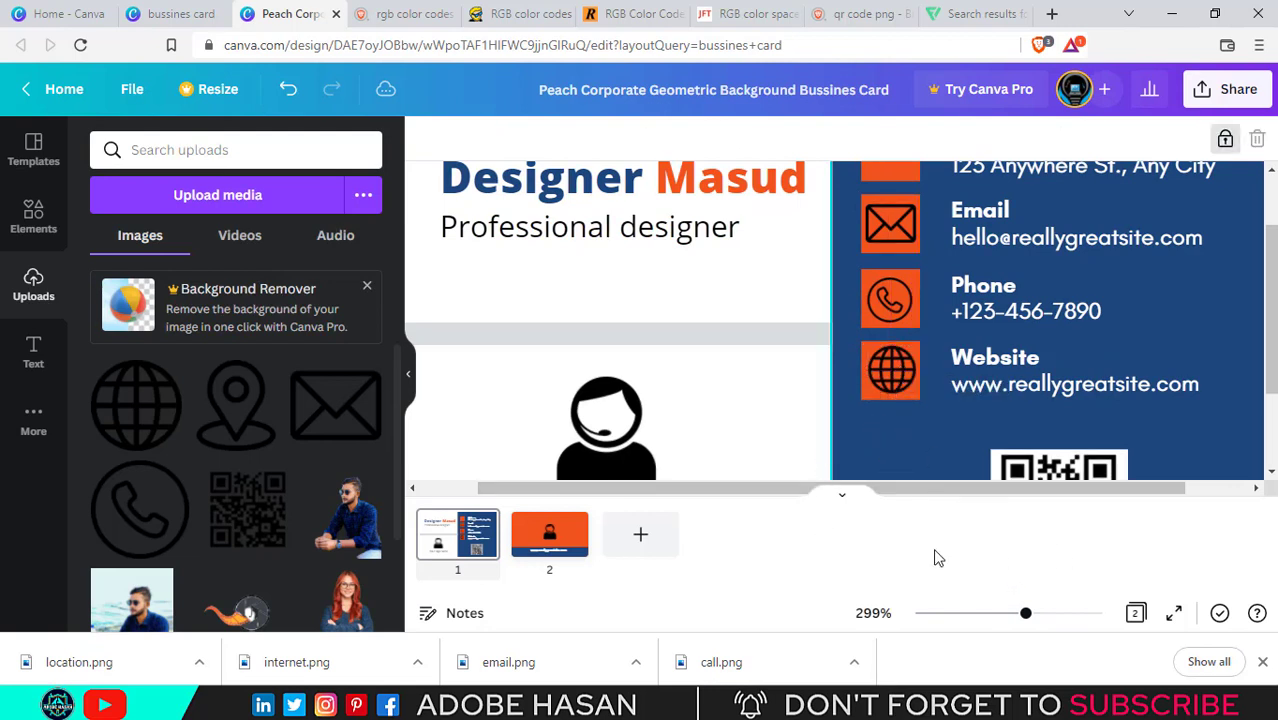
pyautogui.moveTo(1024, 613); pyautogui.dragTo(975, 613)
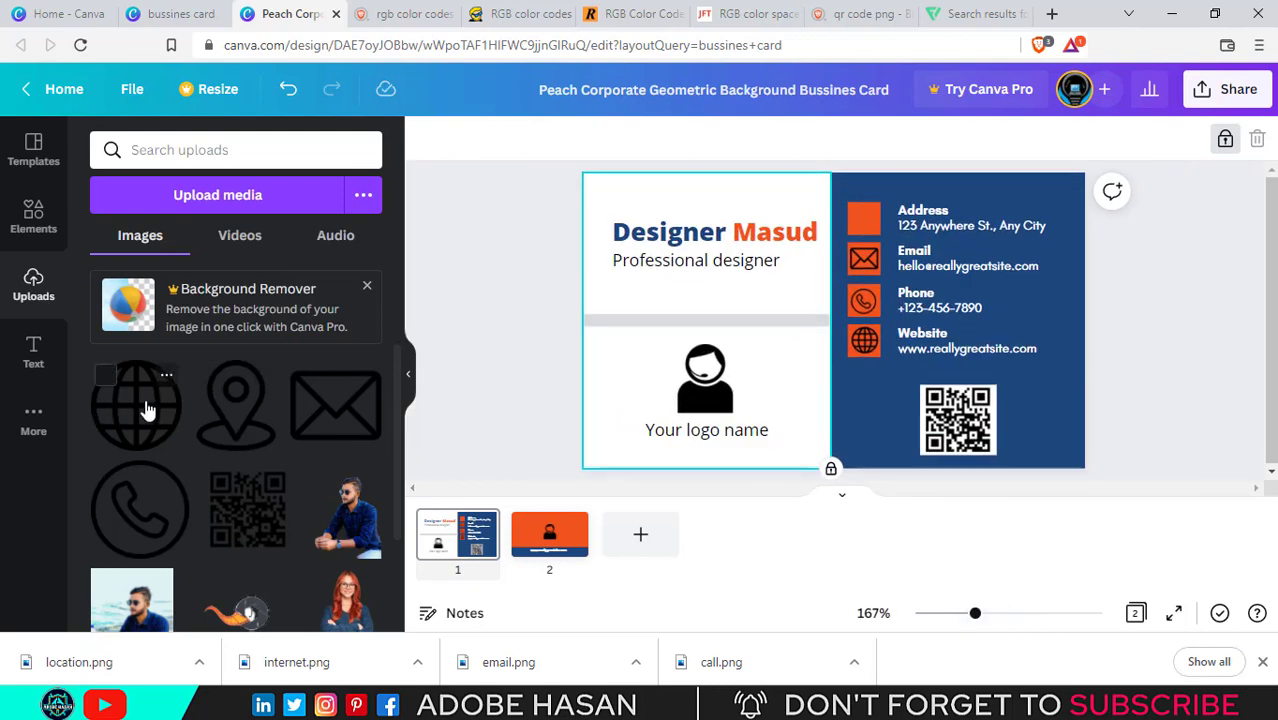
# Add the uploaded location pin icon to page 1, shrink it and fit it on the orange square beside the Address text
pyautogui.click(236, 405)
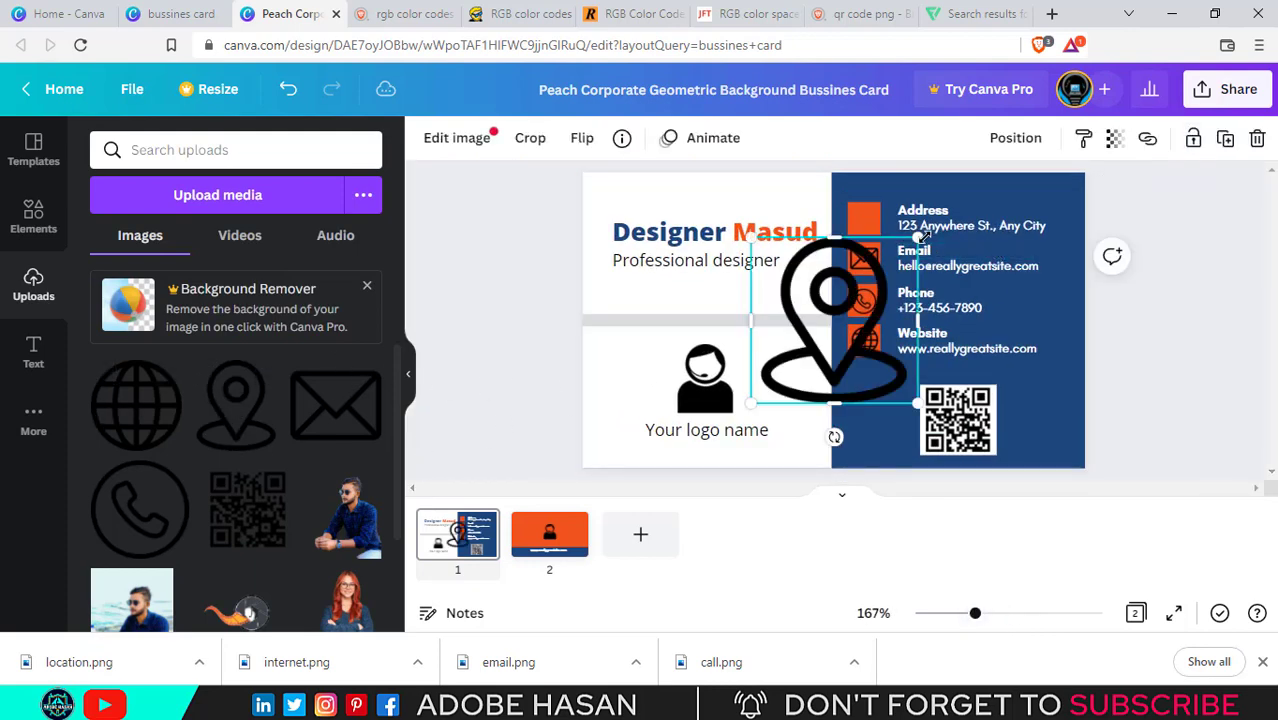
pyautogui.moveTo(916, 238); pyautogui.dragTo(889, 214)
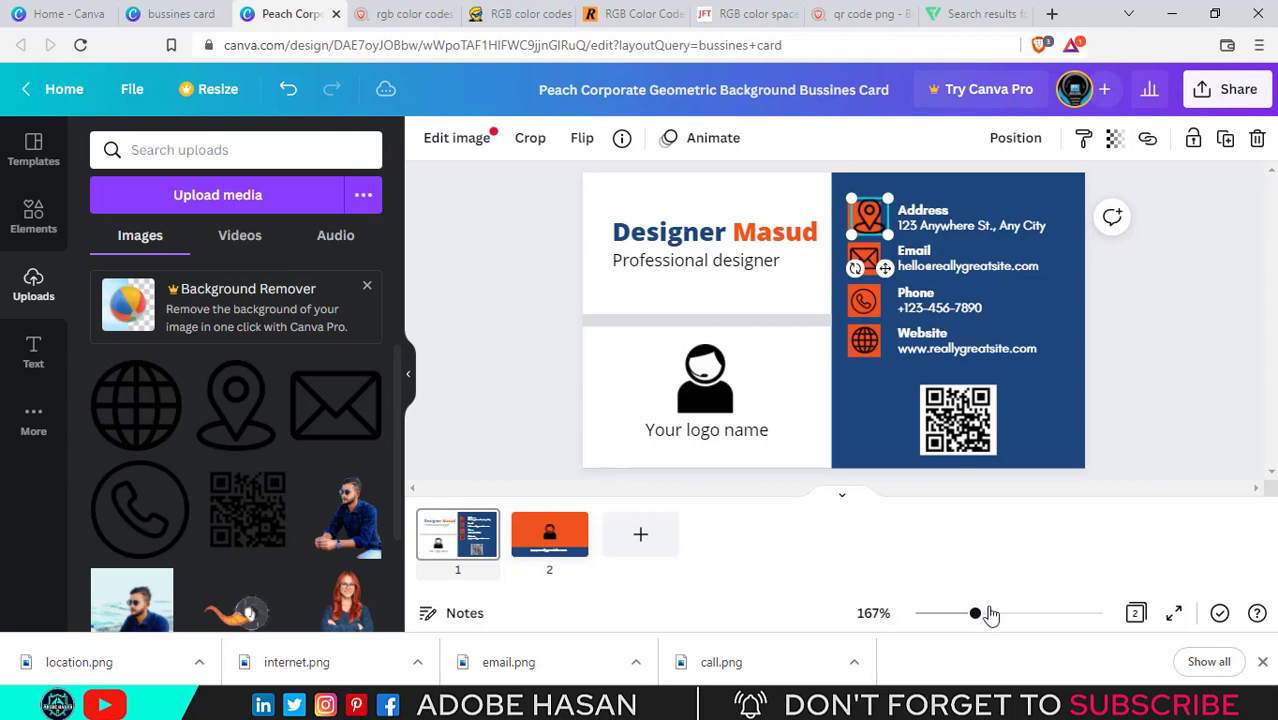
pyautogui.moveTo(976, 615); pyautogui.dragTo(1012, 615)
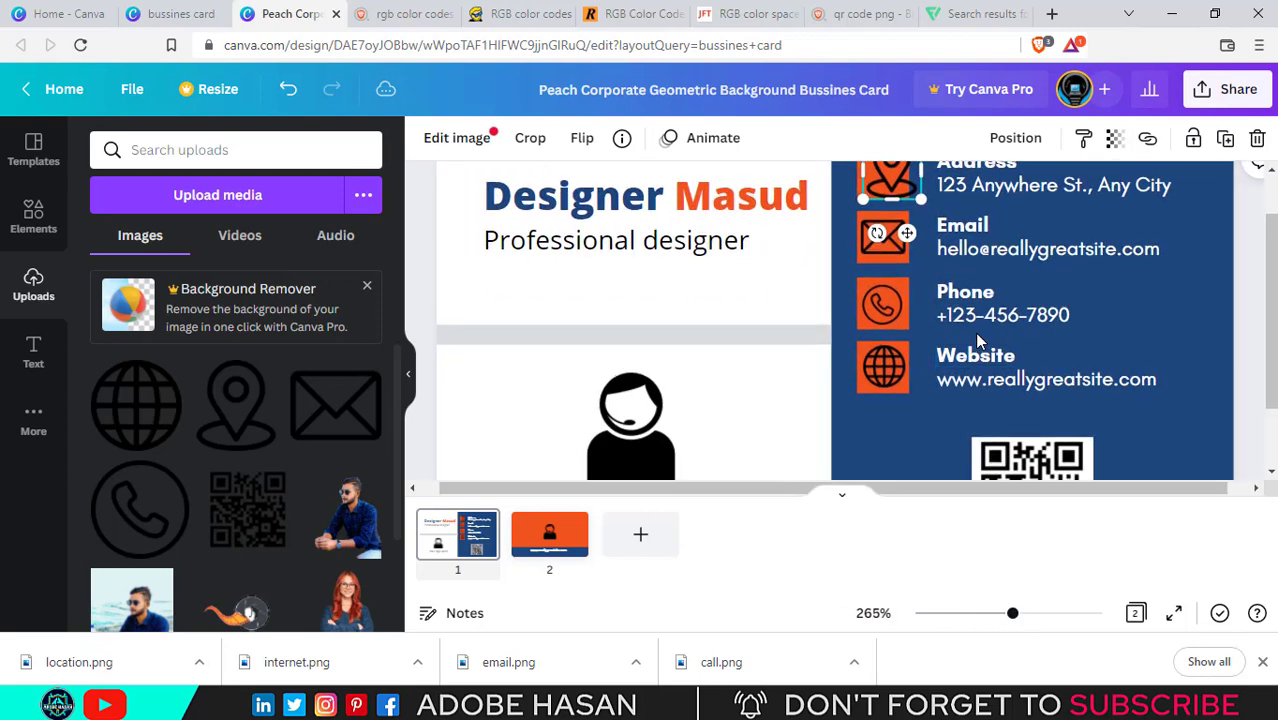
pyautogui.scroll(1, 934, 198)
pyautogui.moveTo(934, 198); pyautogui.dragTo(908, 216)
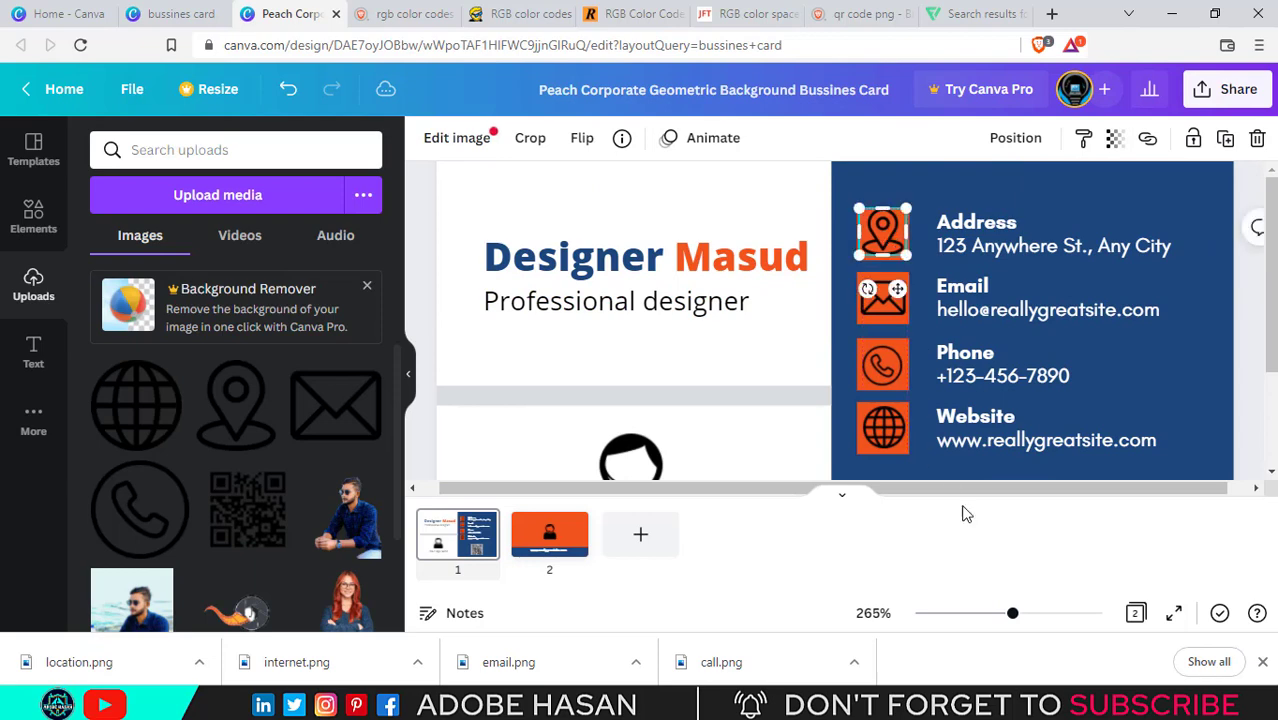
# Reduce the location pin icon slightly and center it within its orange square
pyautogui.moveTo(1017, 621); pyautogui.dragTo(1042, 615)
pyautogui.scroll(1, 940, 256)
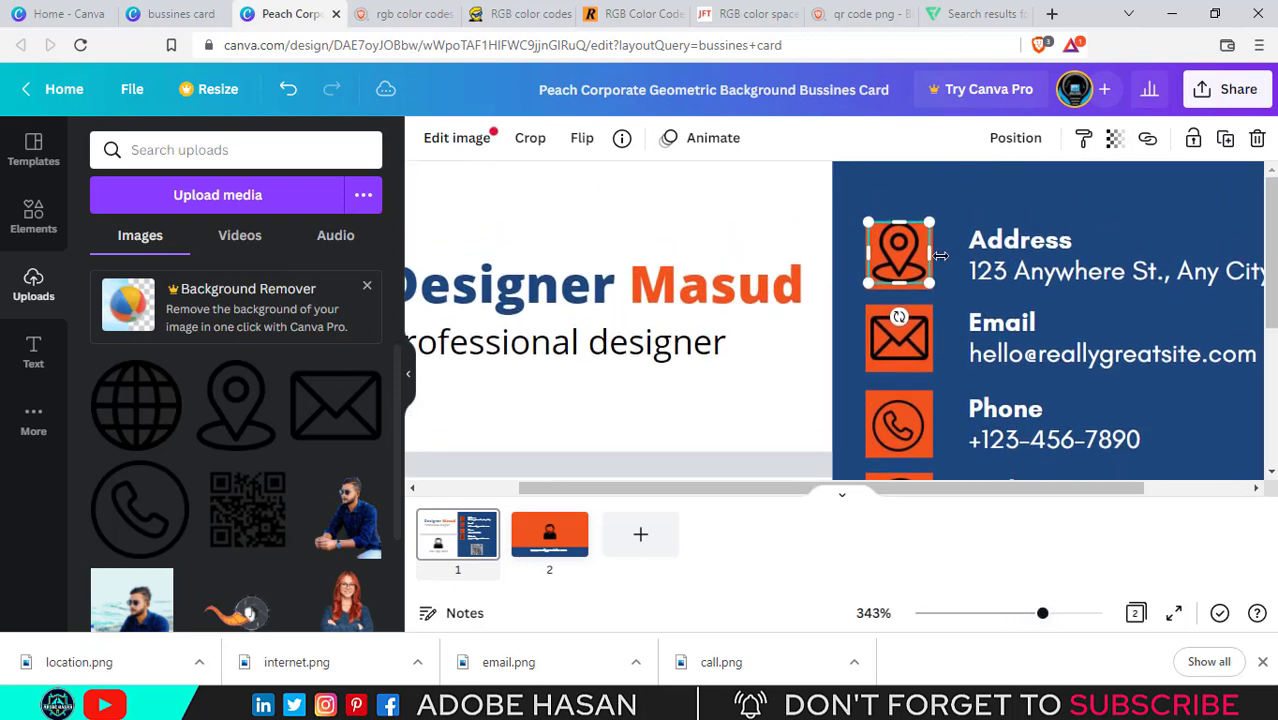
pyautogui.moveTo(932, 222); pyautogui.dragTo(899, 254)
pyautogui.click(822, 390)
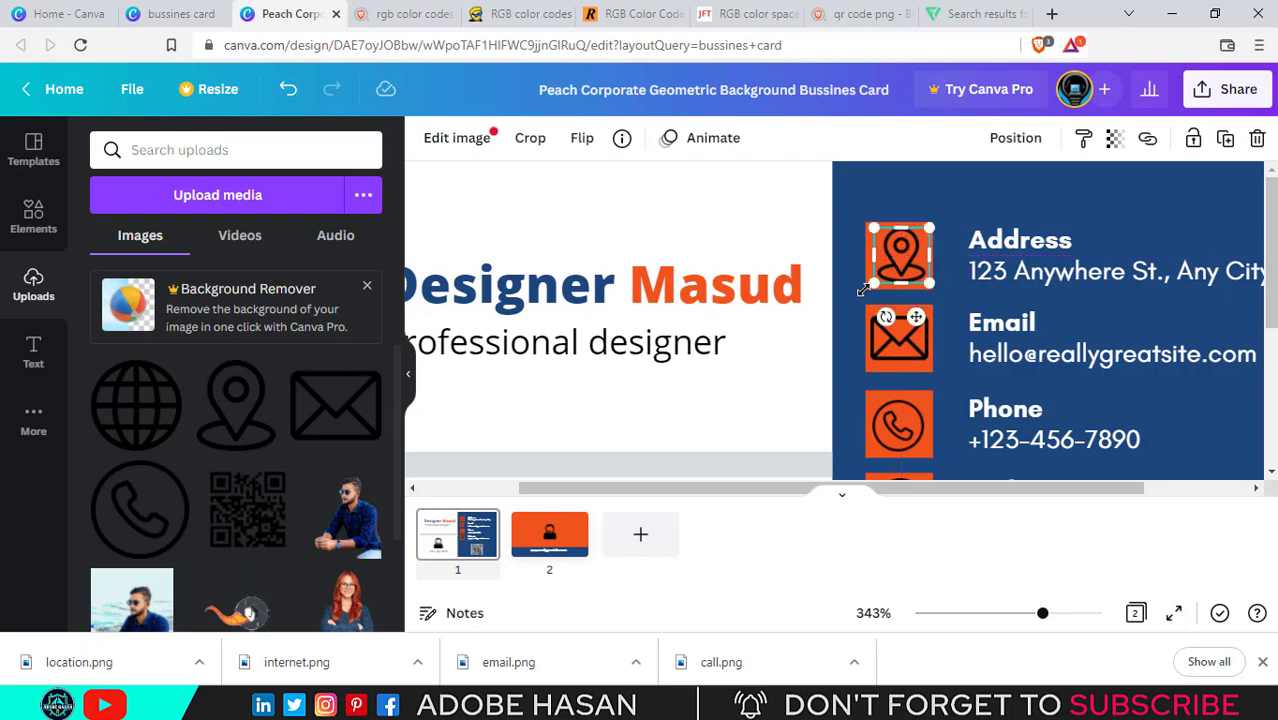
pyautogui.click(828, 326)
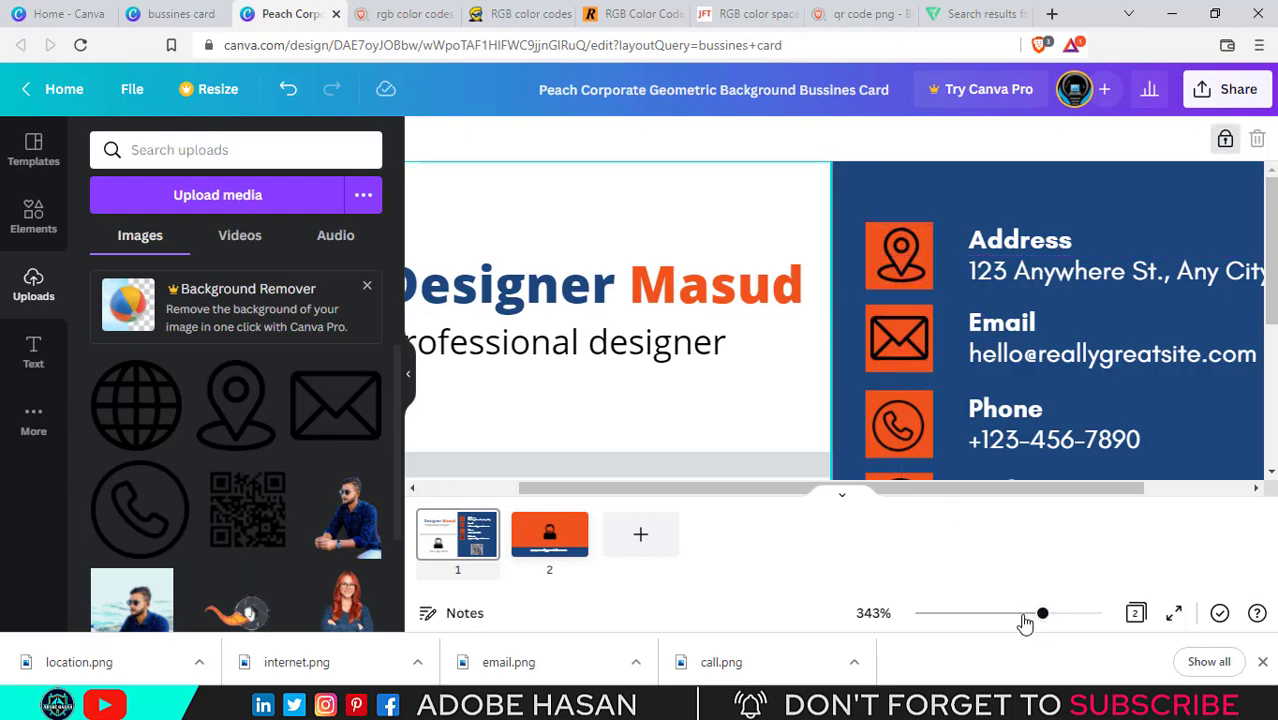
pyautogui.moveTo(1025, 623); pyautogui.dragTo(980, 614)
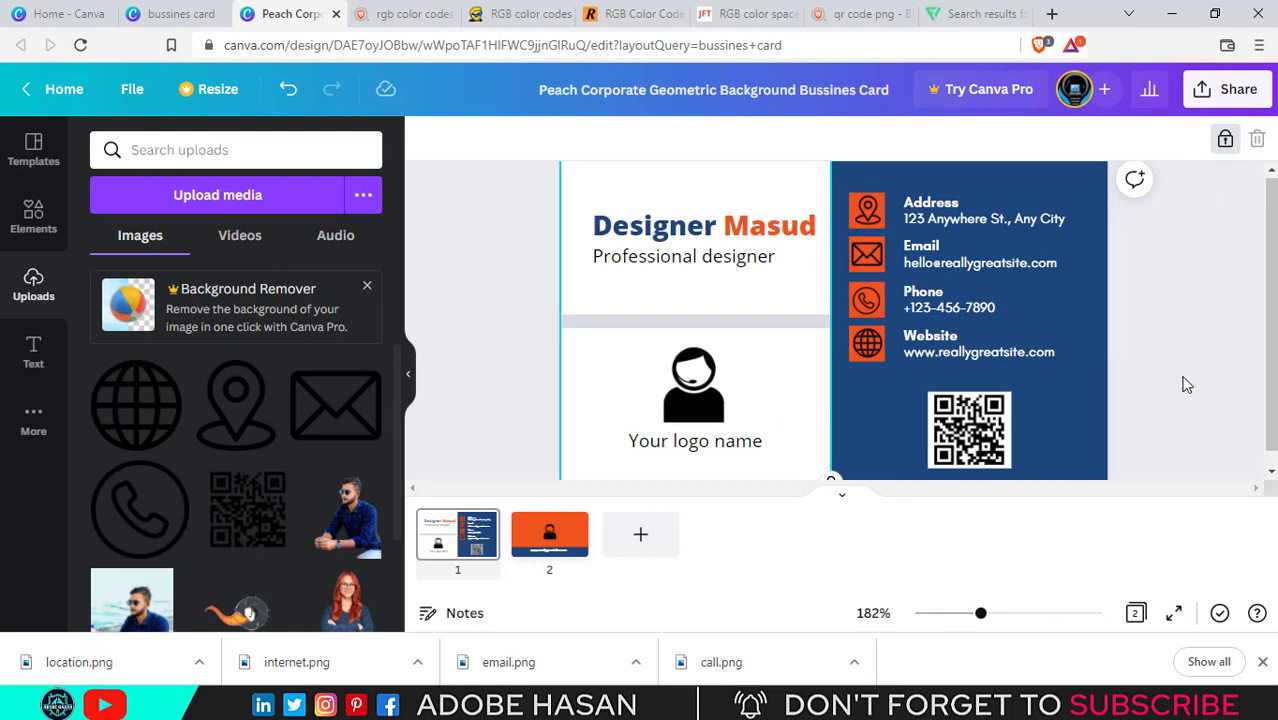
pyautogui.scroll(-1, 1182, 372)
pyautogui.scroll(1, 1190, 372)
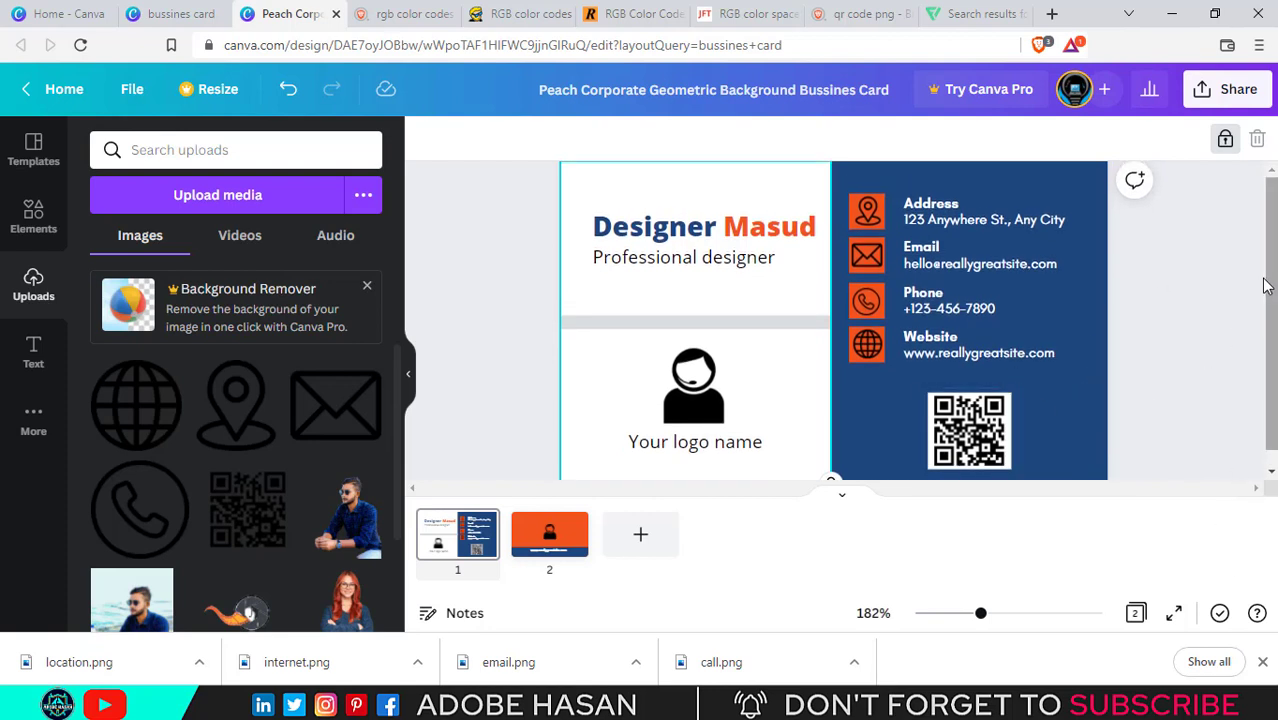
# Dismiss the browser's download bar and download all pages of the business card as JPG
pyautogui.click(1262, 663)
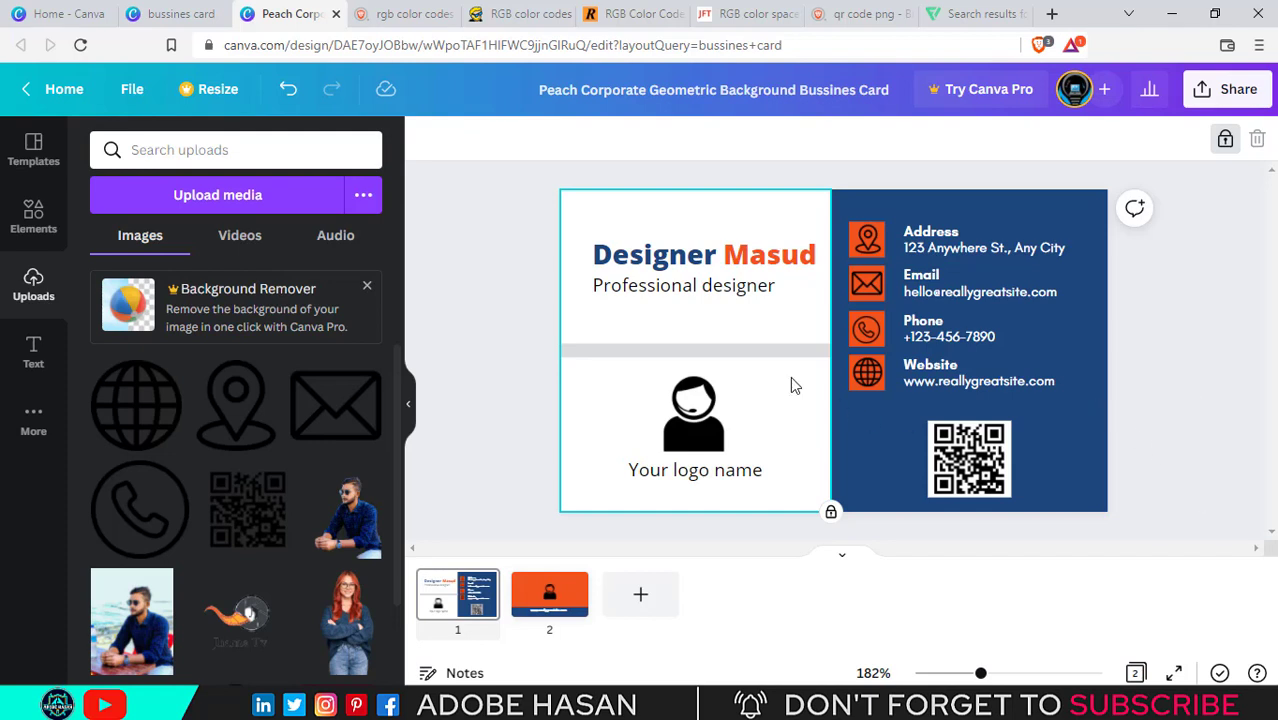
pyautogui.click(1225, 89)
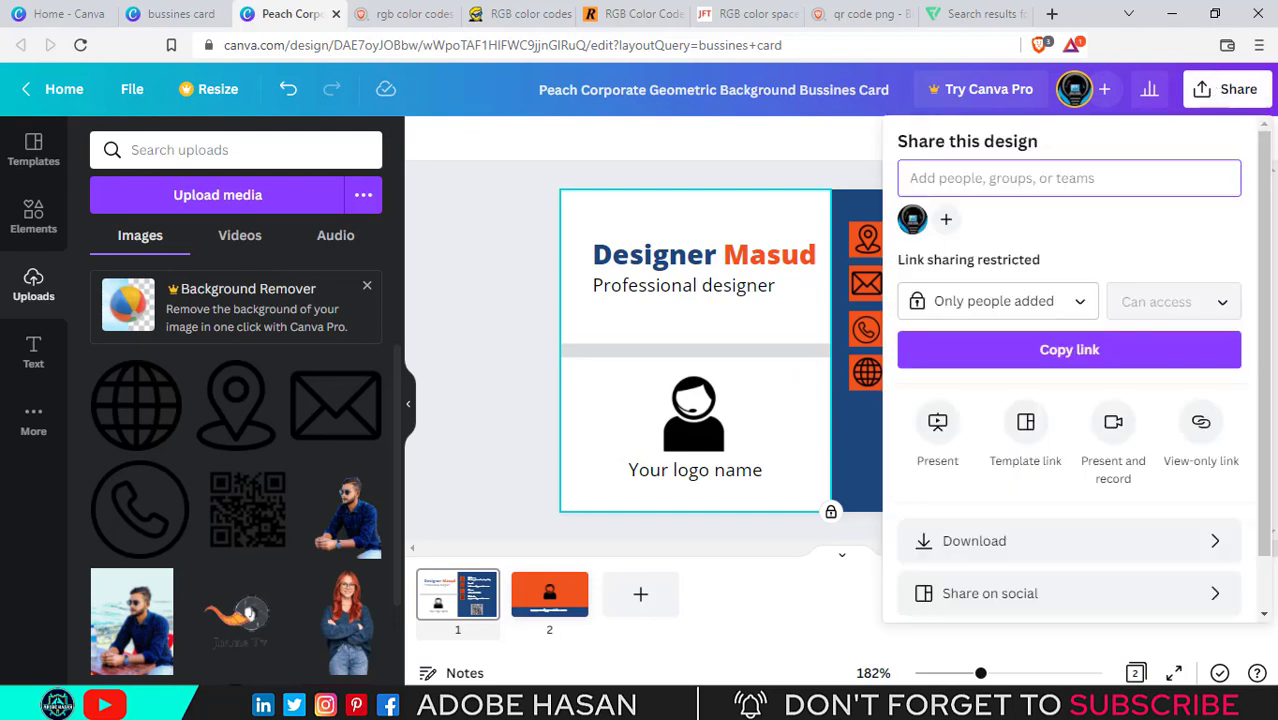
pyautogui.scroll(-1, 1163, 506)
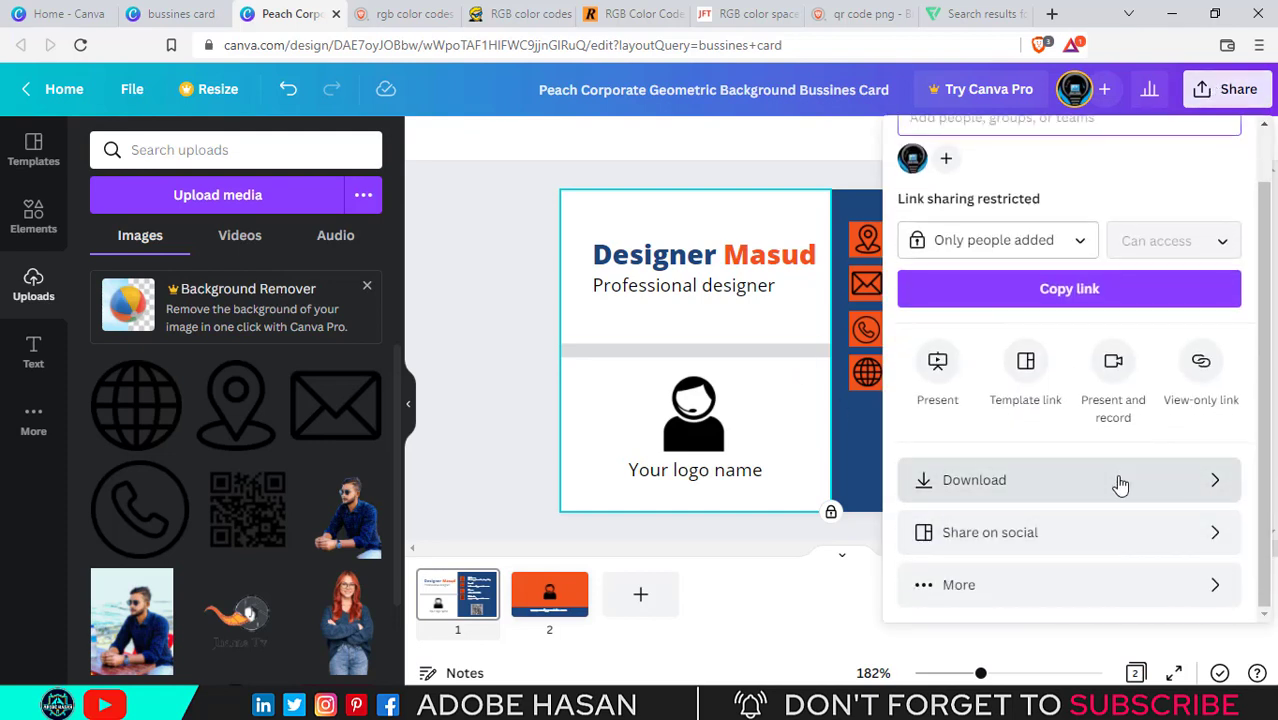
pyautogui.click(1120, 485)
pyautogui.click(1212, 216)
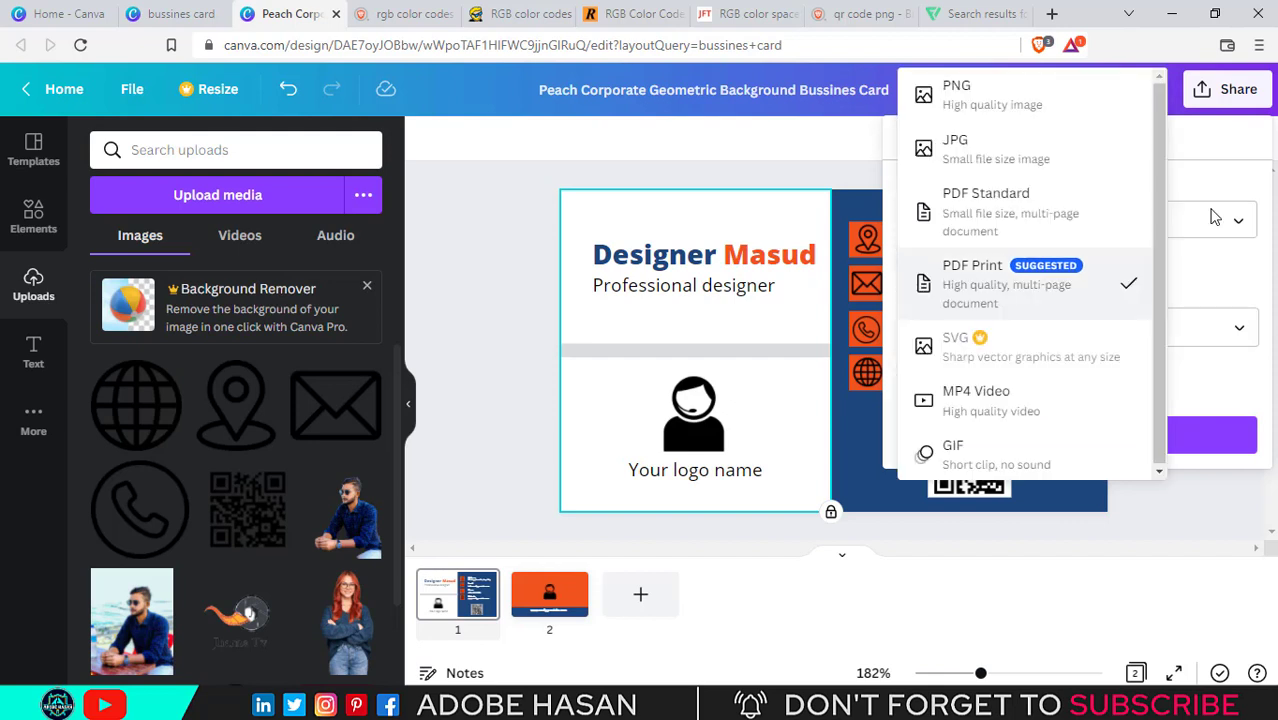
pyautogui.click(951, 150)
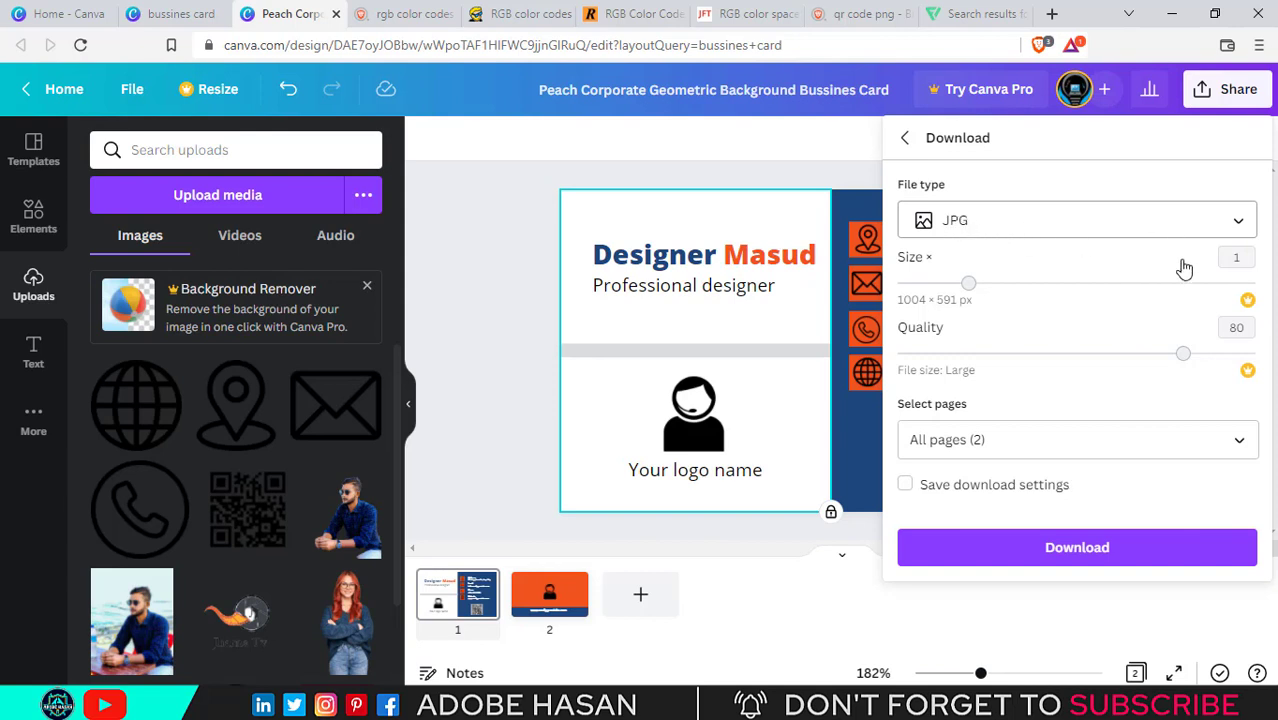
pyautogui.click(1090, 552)
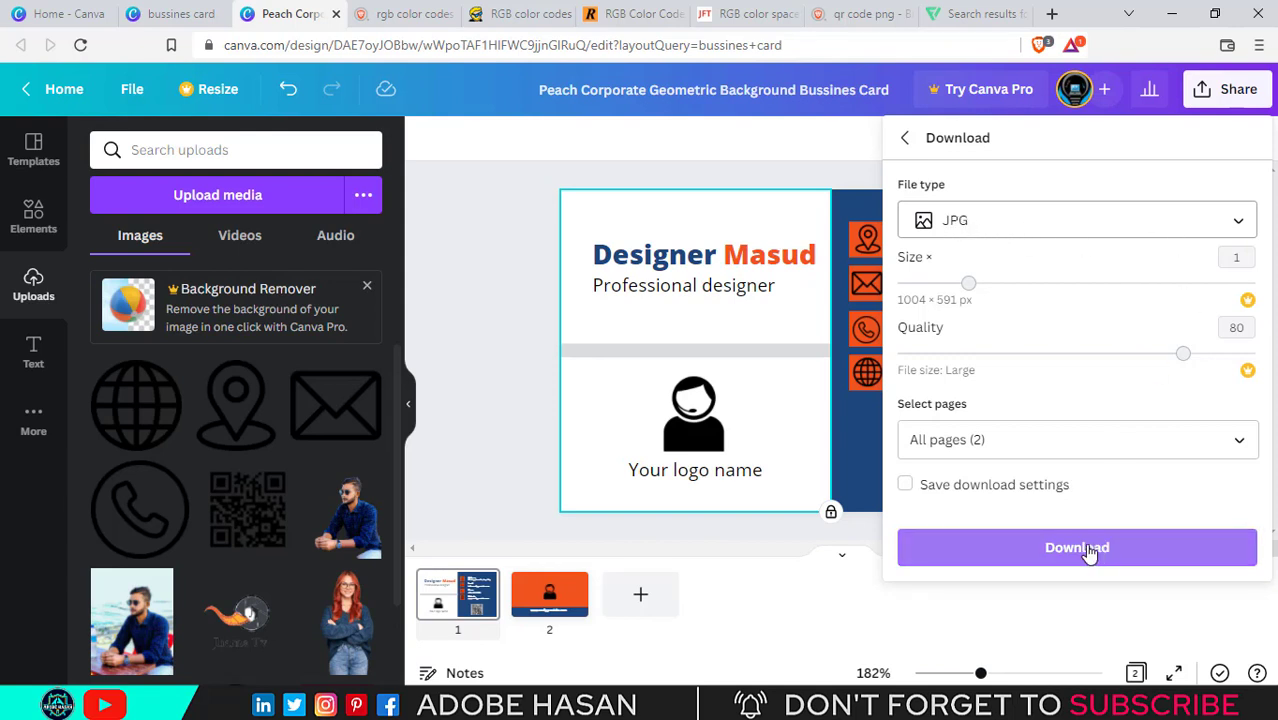
pyautogui.click(1093, 554)
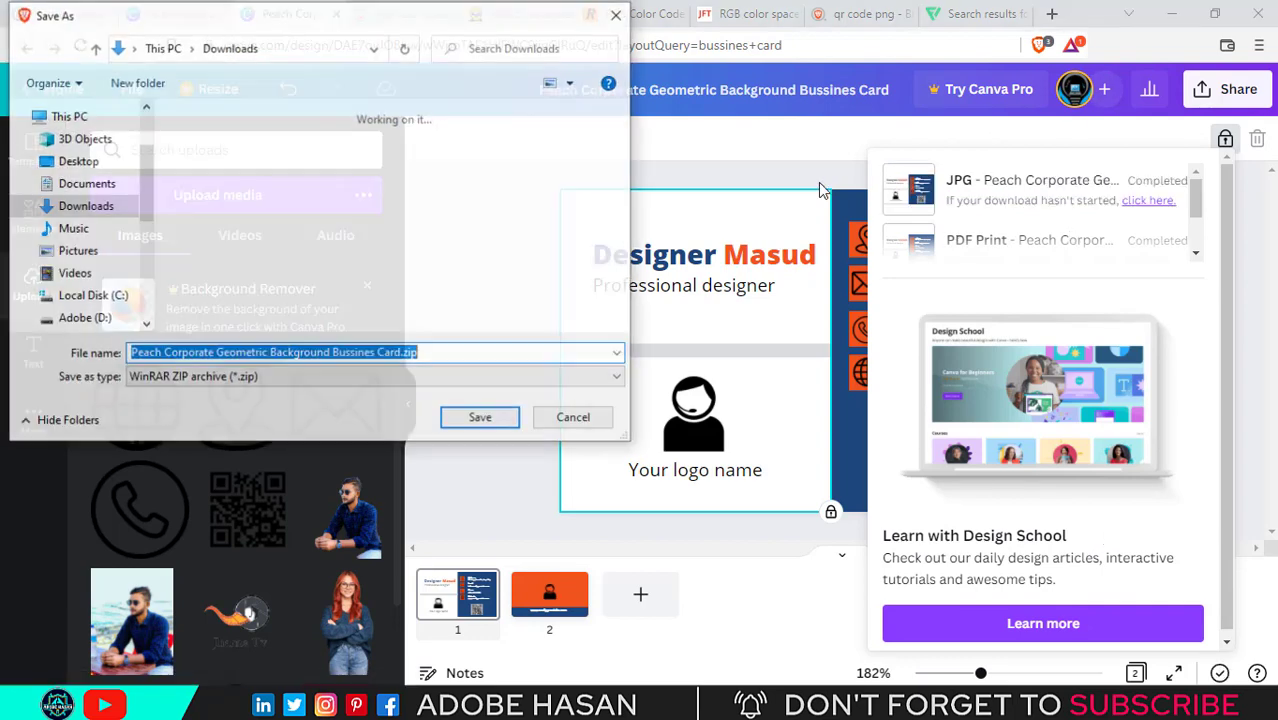
# Save the ZIP archive in the Downloads folder under its suggested name and close the download notice
pyautogui.click(62, 164)
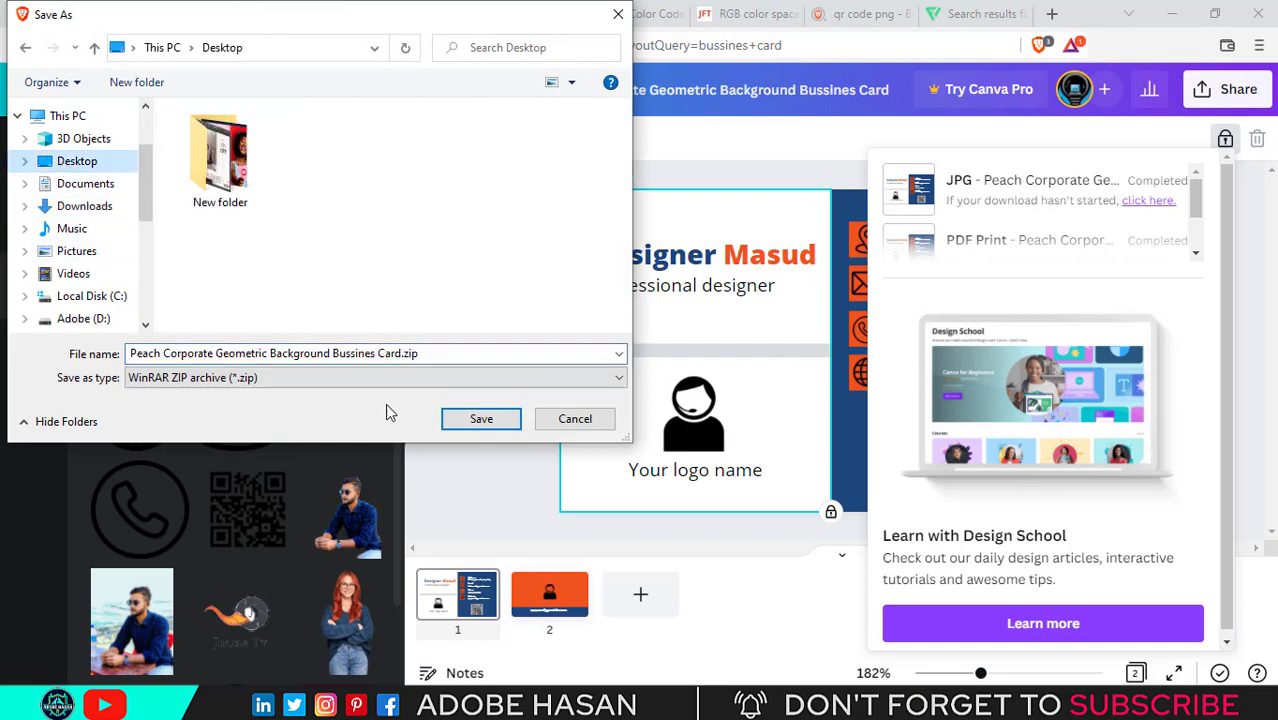
pyautogui.click(86, 206)
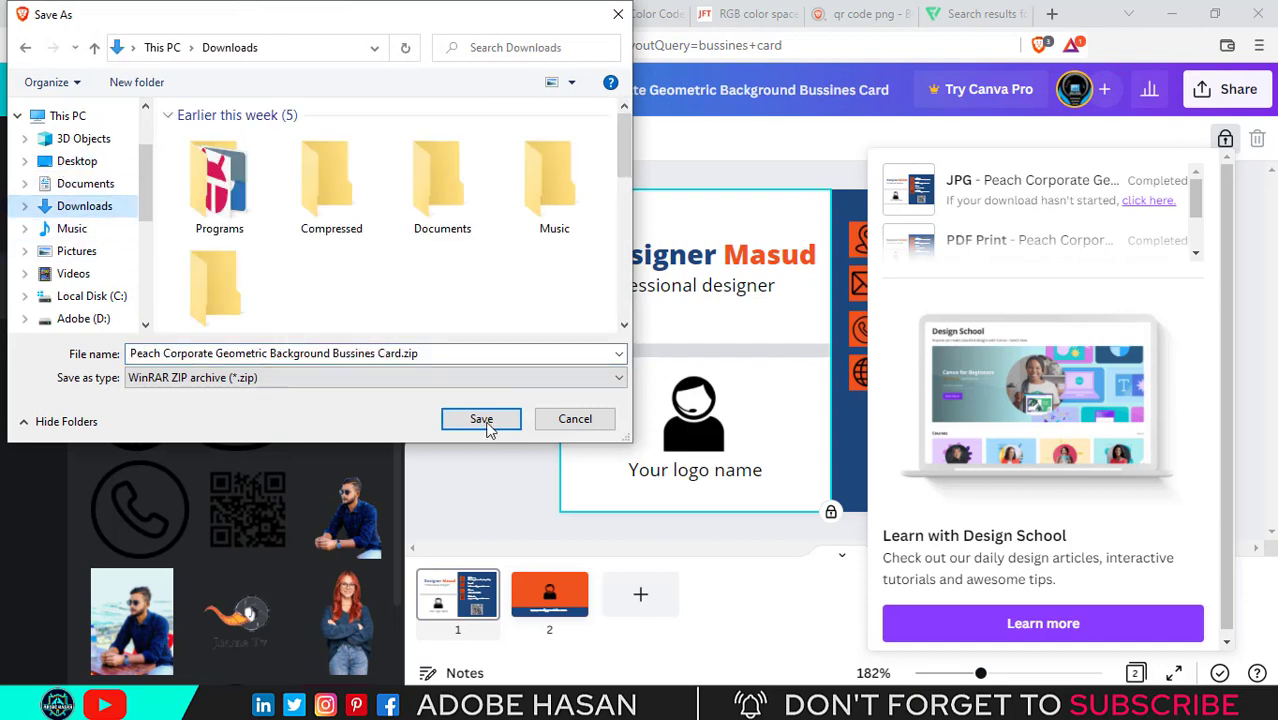
pyautogui.click(488, 417)
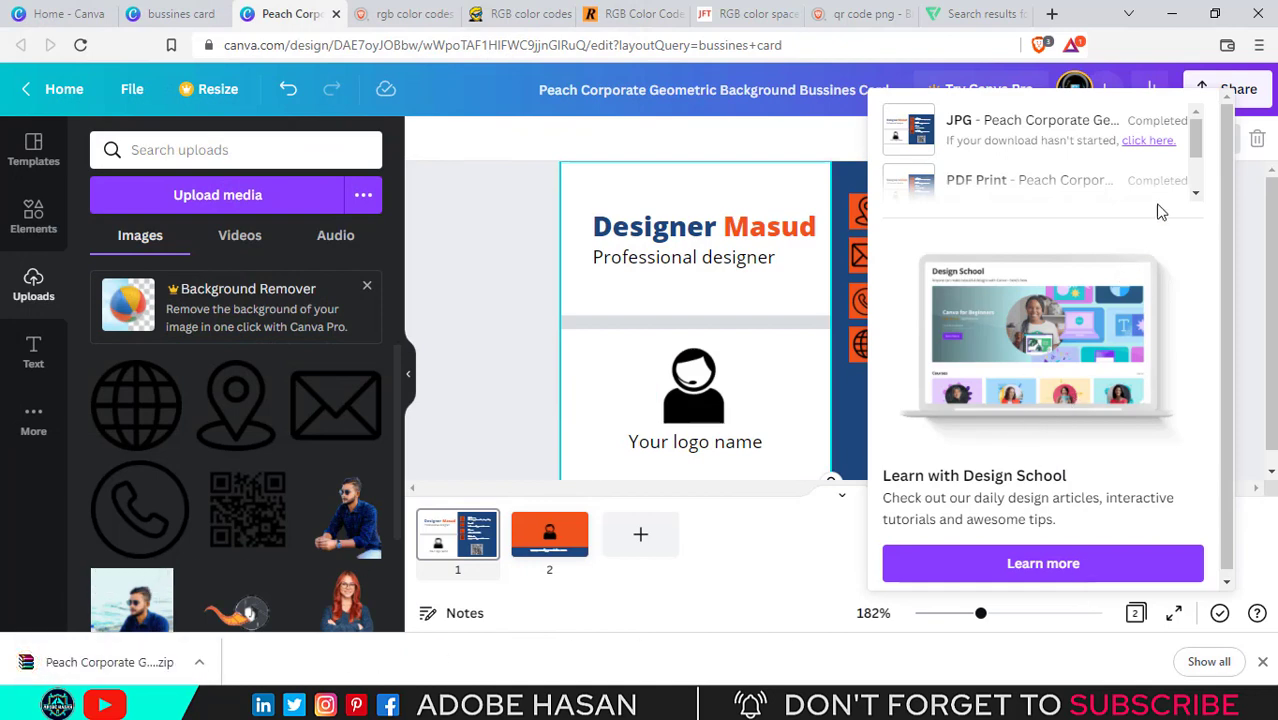
pyautogui.click(496, 222)
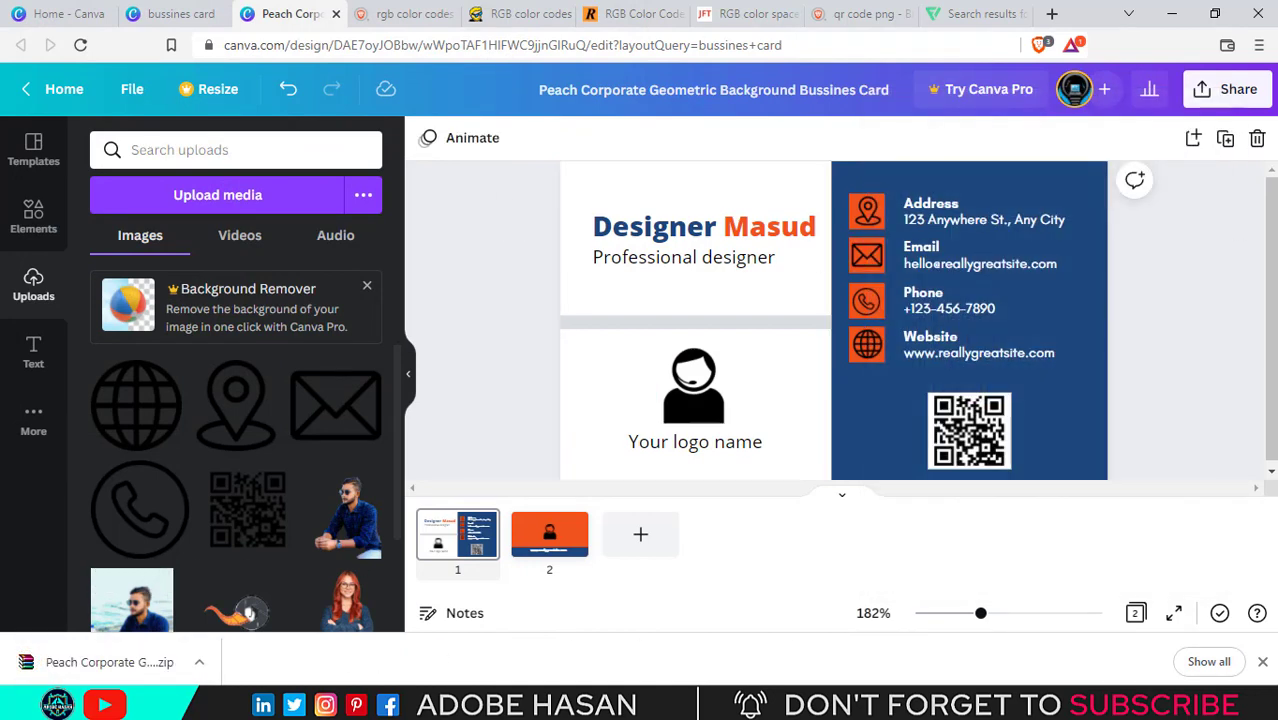
# Reopen the download settings with JPG as file type and check which pages are included
pyautogui.click(1222, 97)
pyautogui.scroll(-2, 1126, 437)
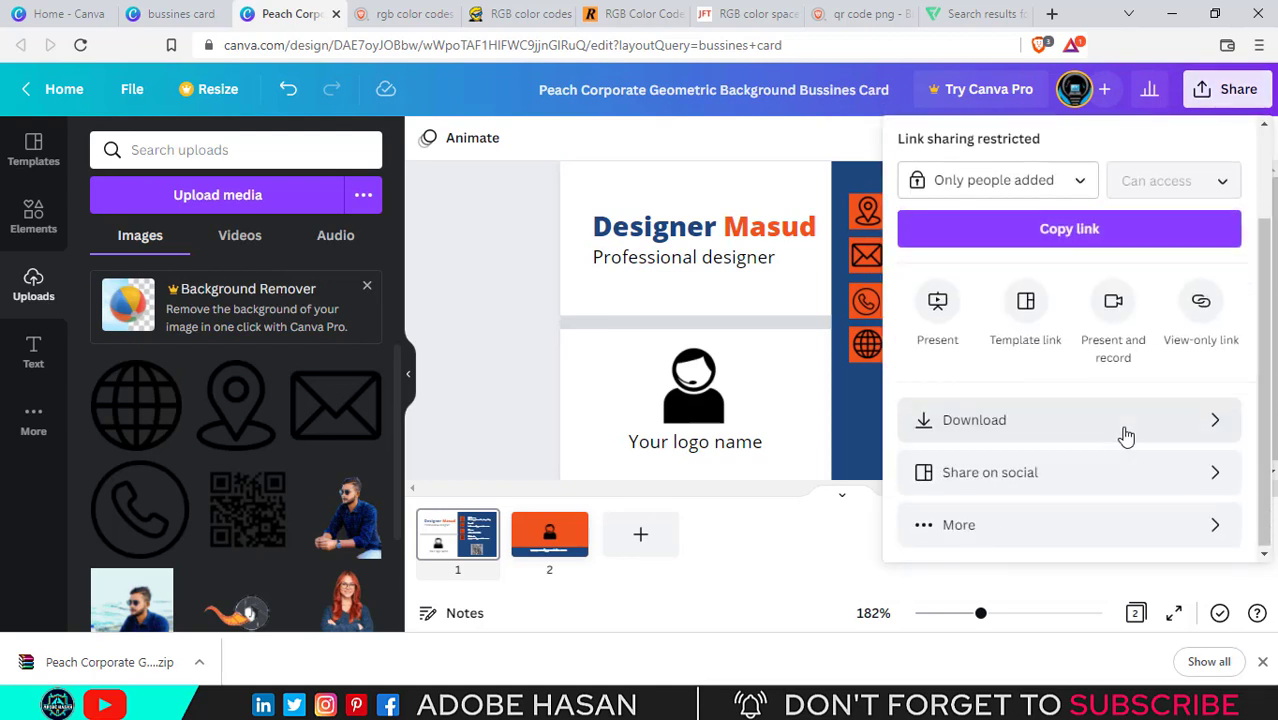
pyautogui.click(1212, 430)
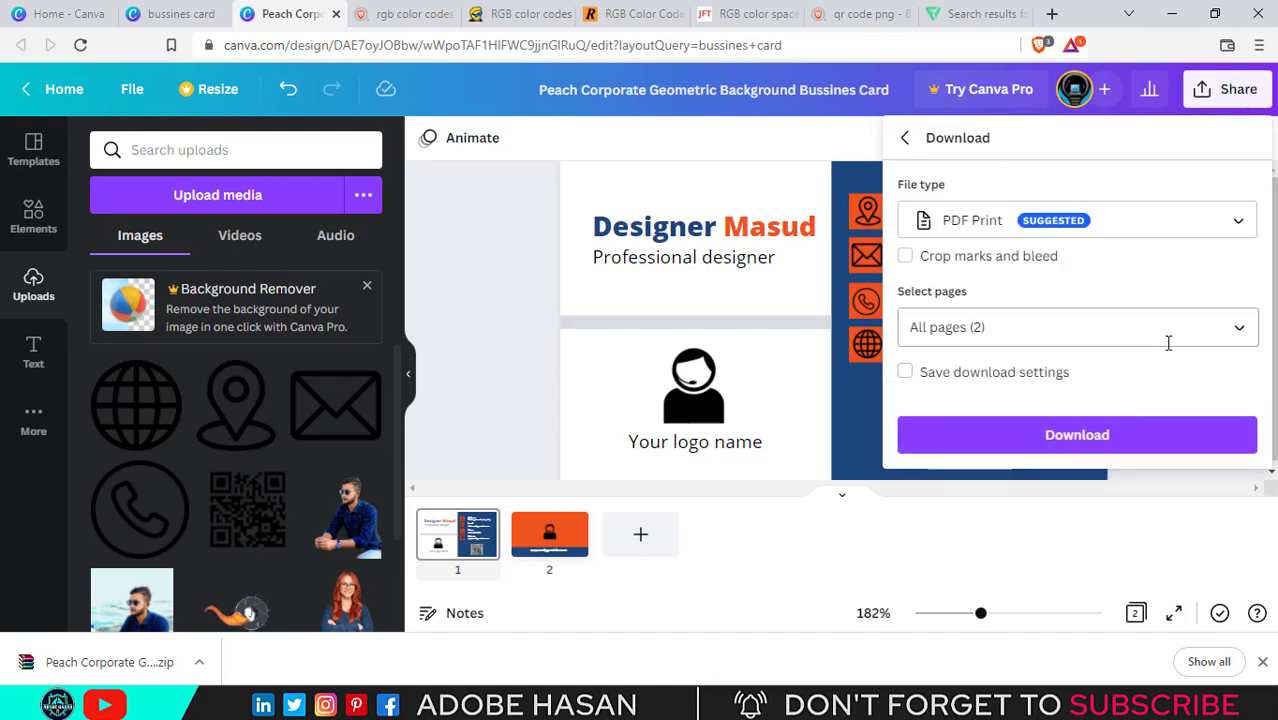
pyautogui.click(1168, 222)
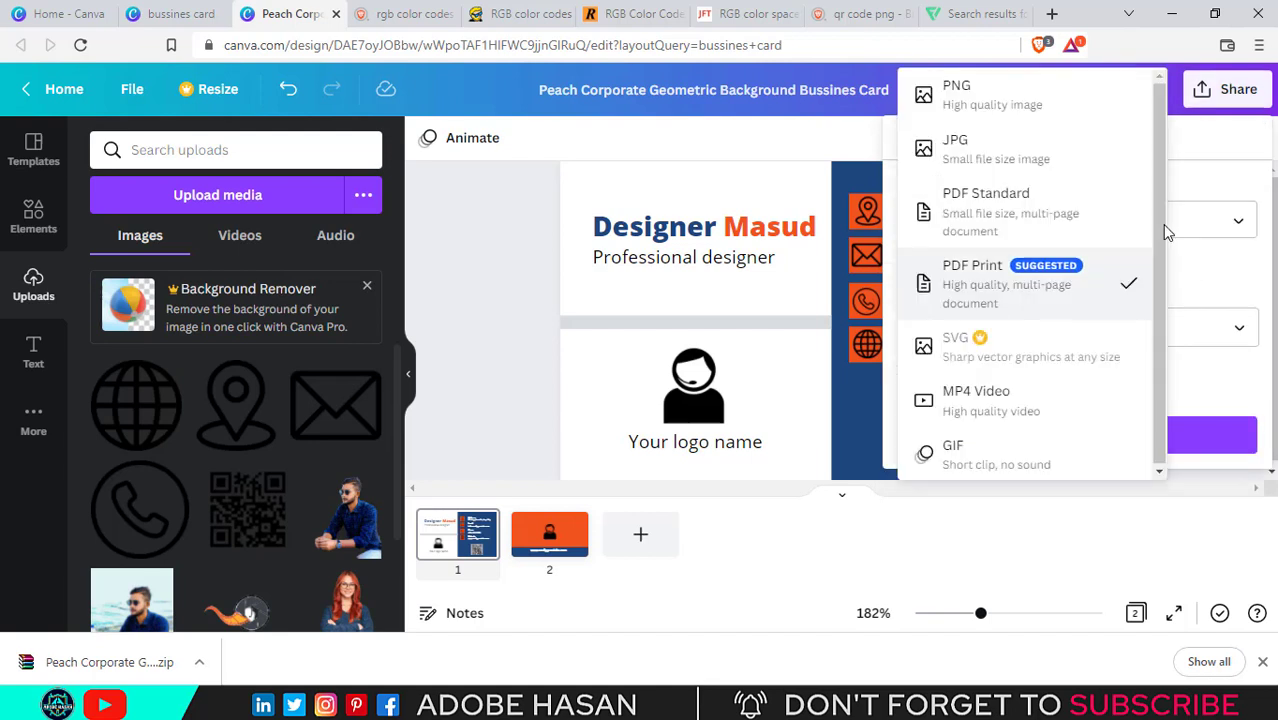
pyautogui.click(972, 158)
pyautogui.scroll(-1, 1131, 391)
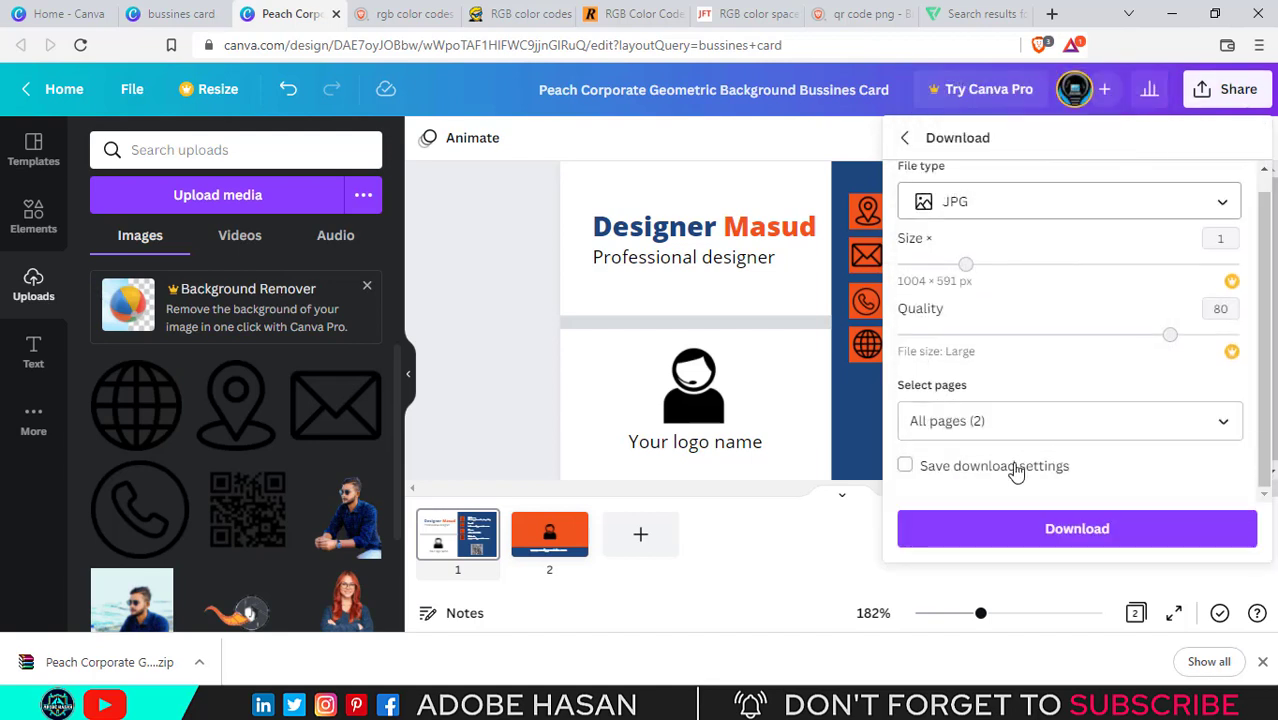
pyautogui.click(1161, 433)
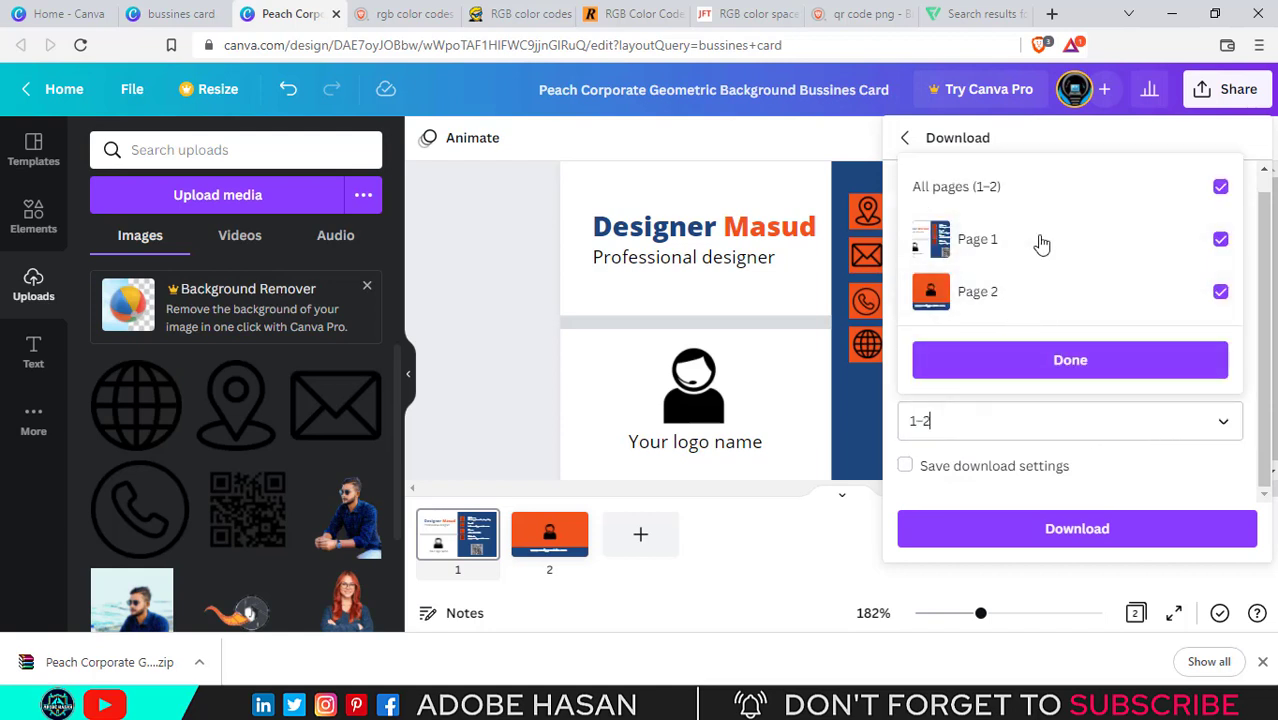
pyautogui.click(518, 318)
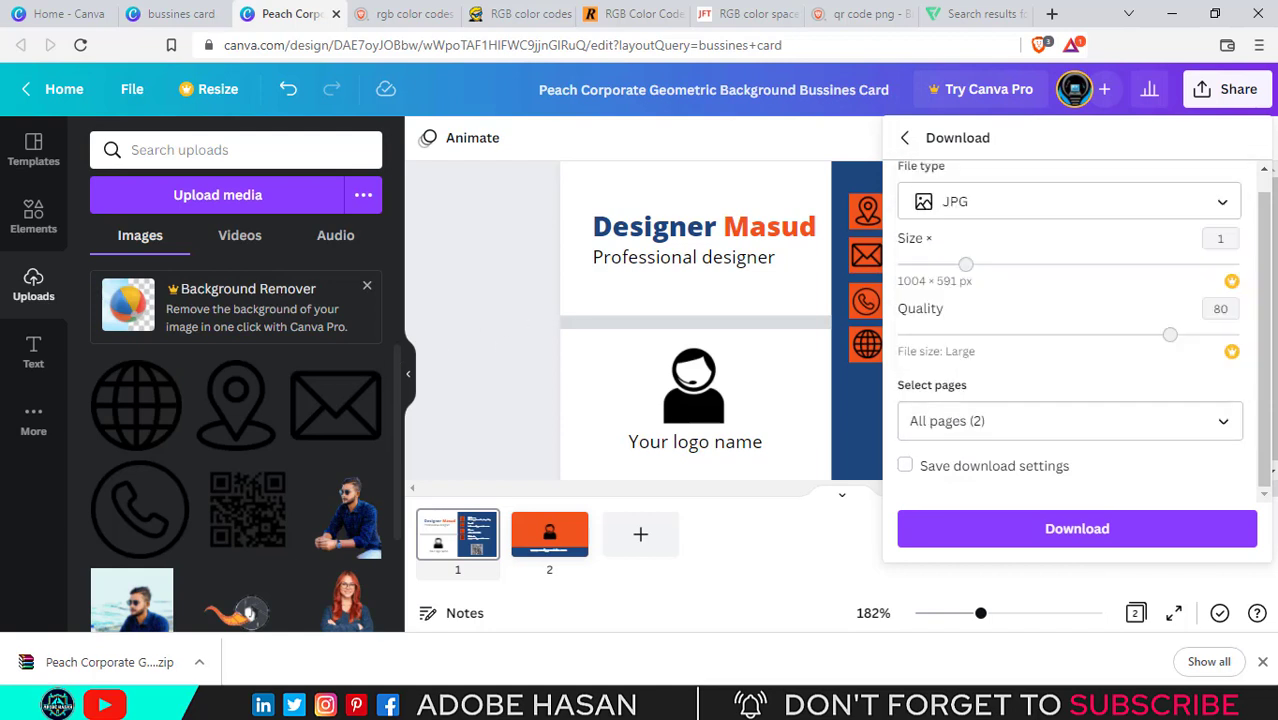
# Switch to File Explorer, extract the business card ZIP in Downloads into its own named folder and open that folder
pyautogui.press('super+e')
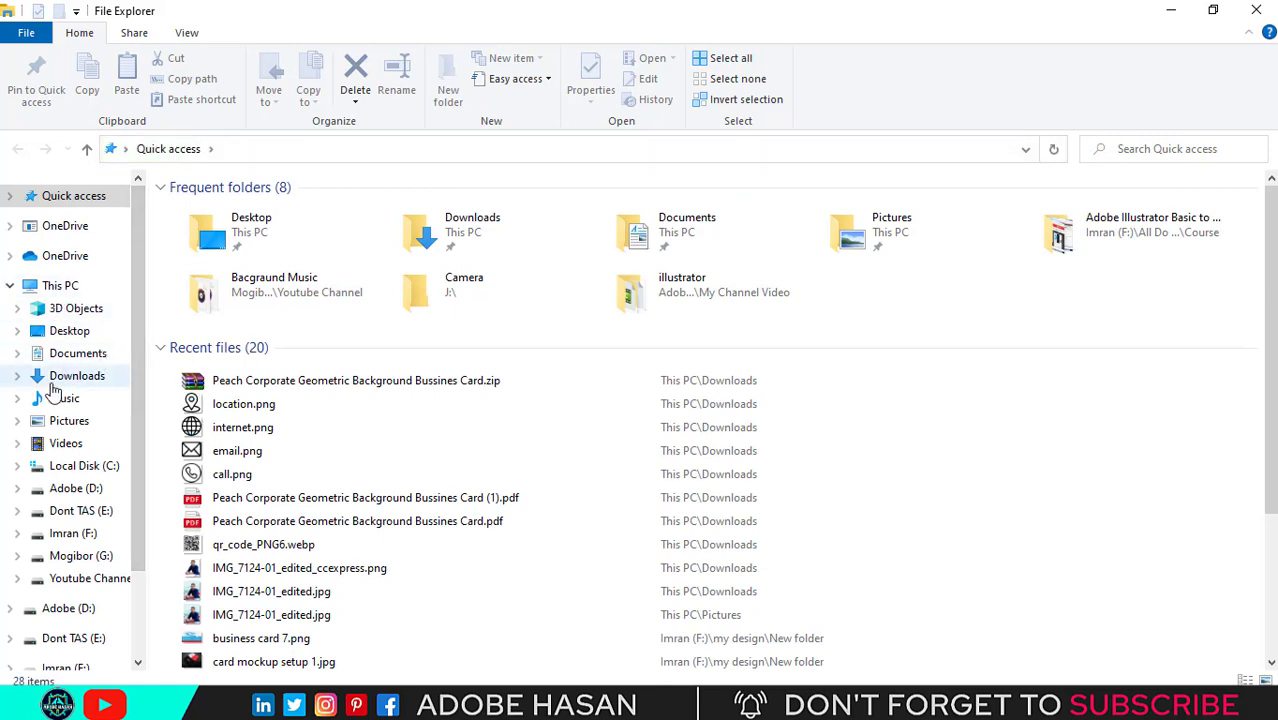
pyautogui.click(60, 376)
pyautogui.click(249, 253)
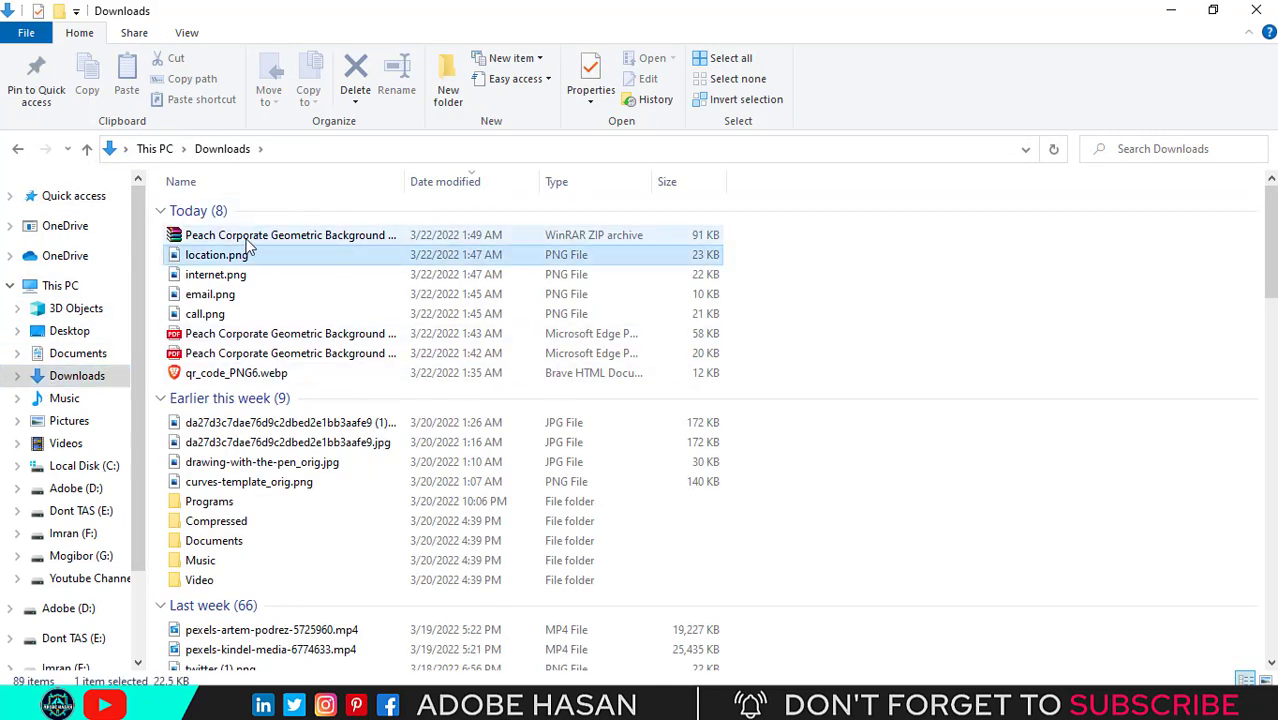
pyautogui.click(248, 240)
pyautogui.rightClick(250, 245)
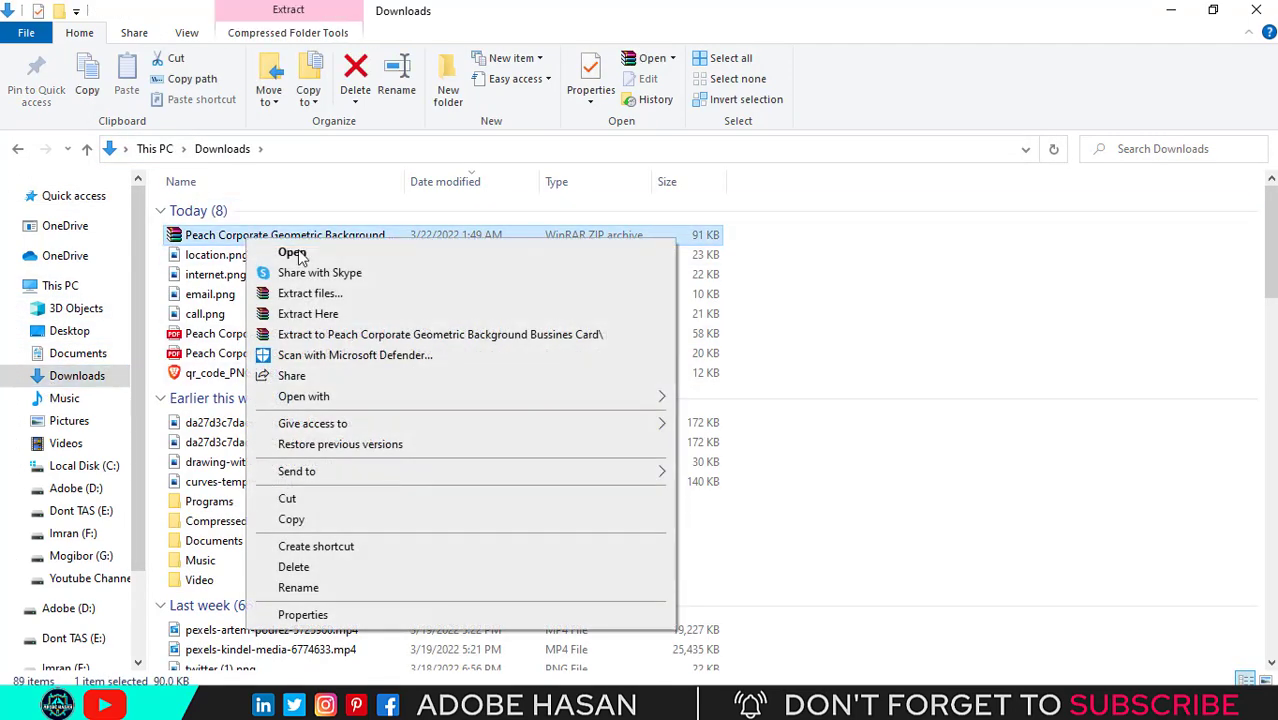
pyautogui.click(318, 332)
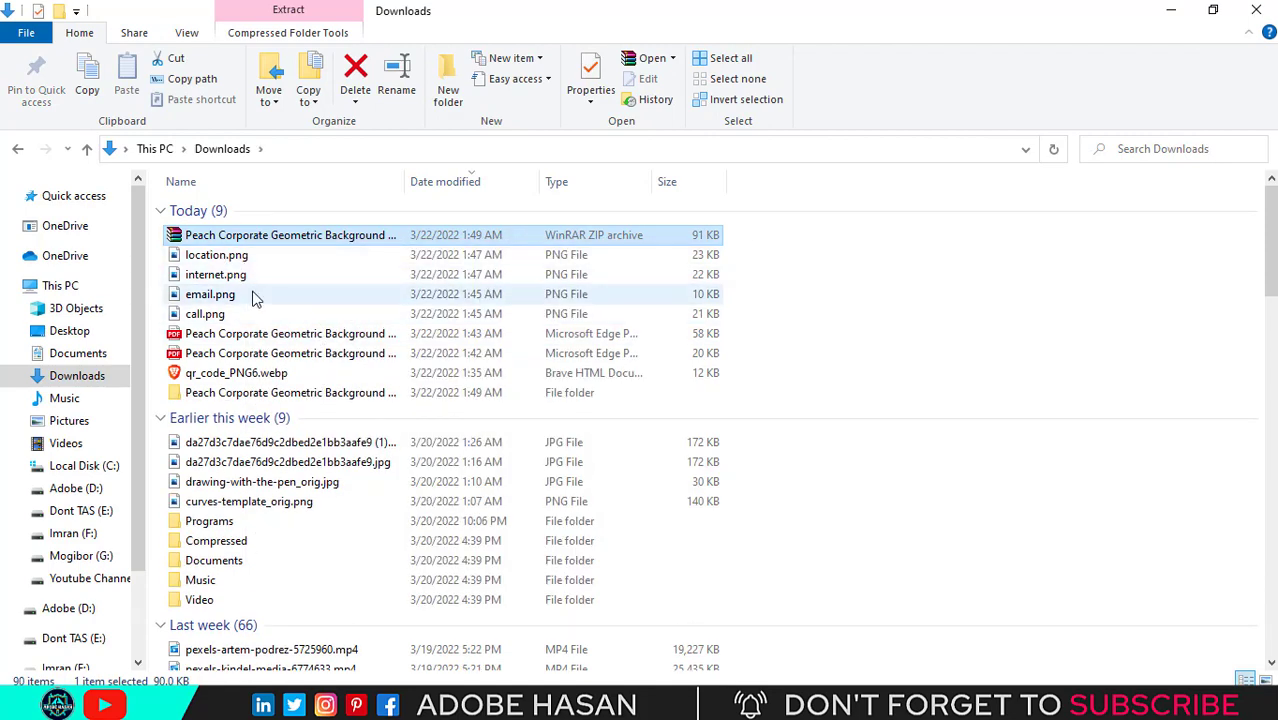
pyautogui.doubleClick(256, 393)
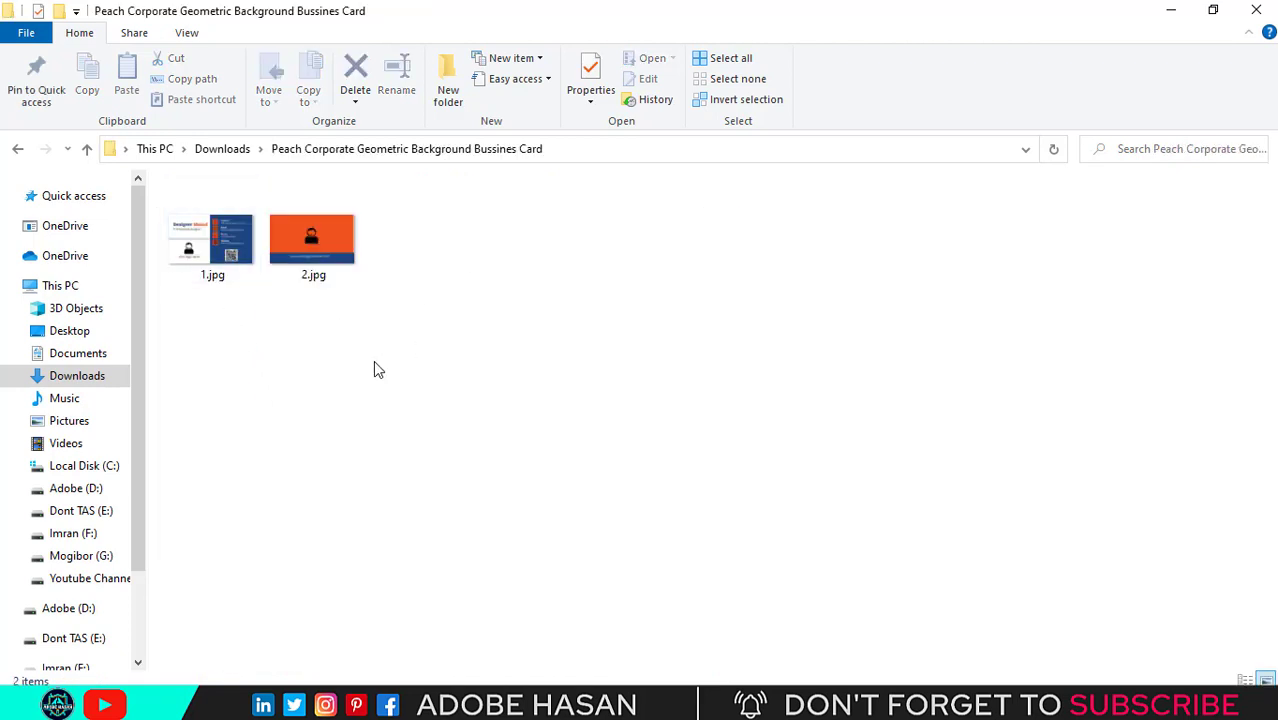
# View the exported card images 1.jpg and 2.jpg in Photos, then close the viewer
pyautogui.doubleClick(200, 252)
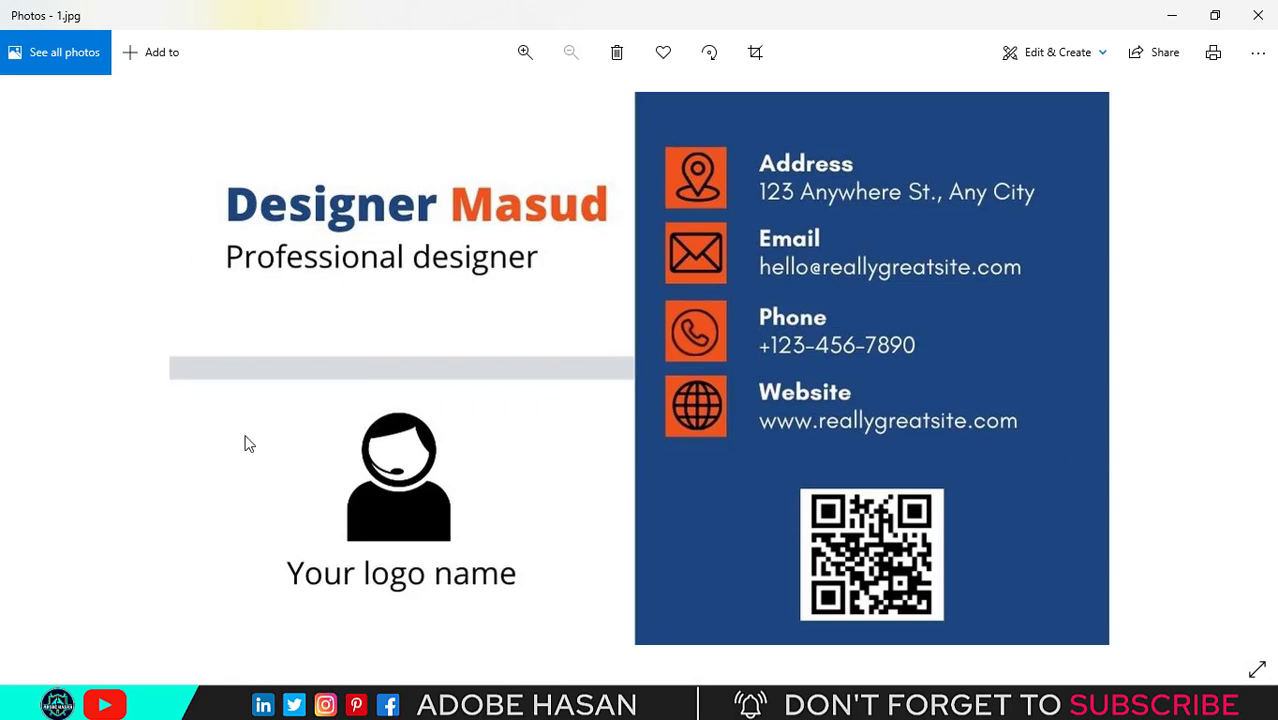
pyautogui.click(1255, 360)
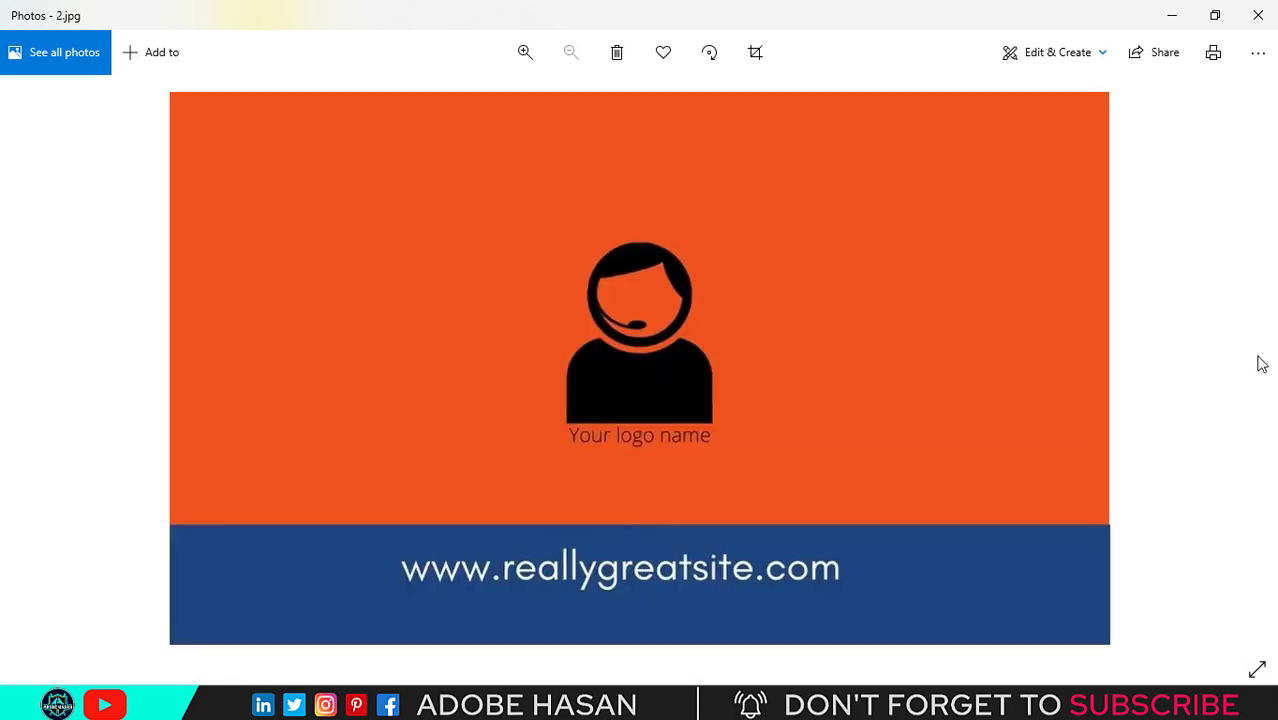
pyautogui.click(2, 398)
pyautogui.click(1255, 360)
pyautogui.click(25, 360)
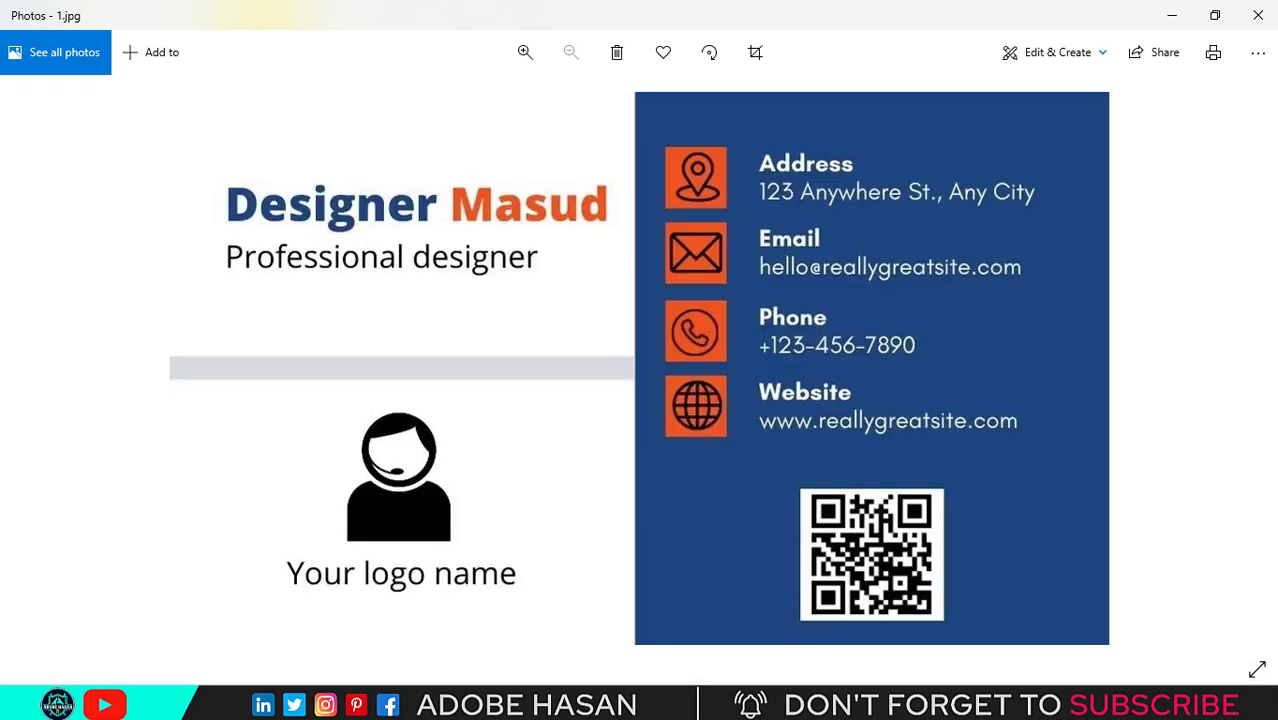
pyautogui.click(1258, 15)
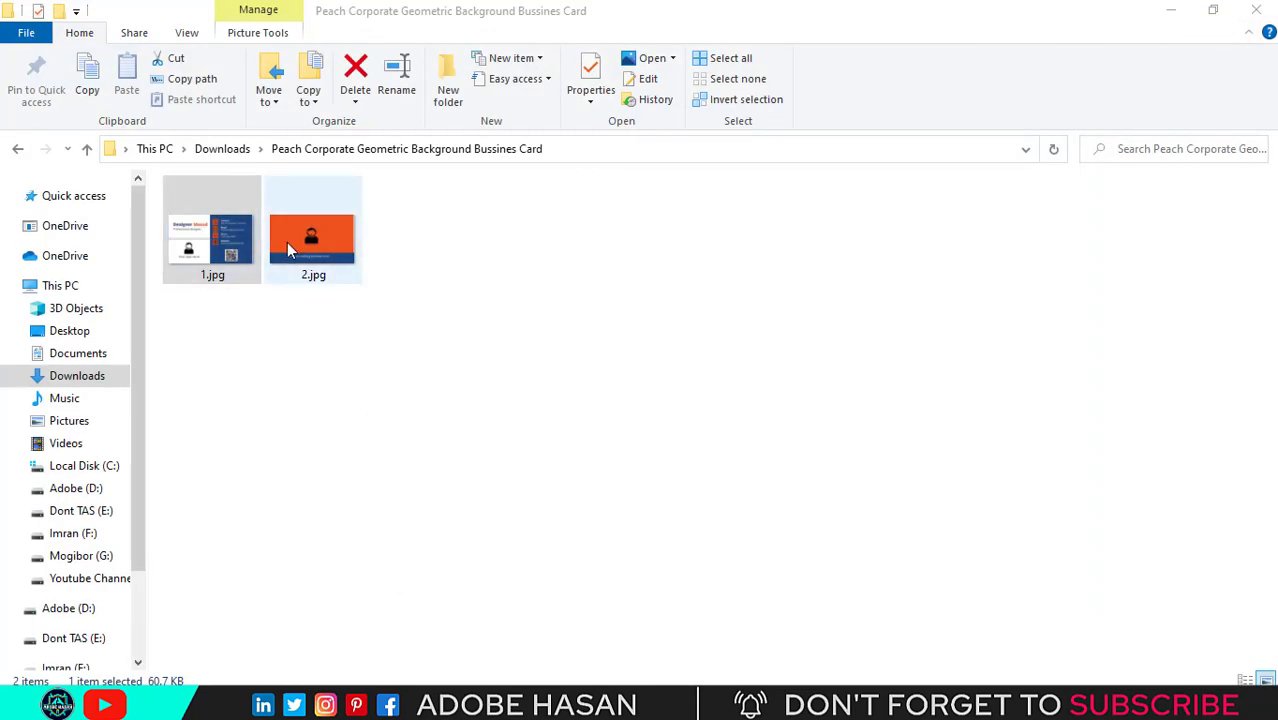
# Switch from File Explorer back to the Canva design, close the download settings and review both card pages
pyautogui.click(288, 245)
pyautogui.press('Left')
pyautogui.click(576, 441)
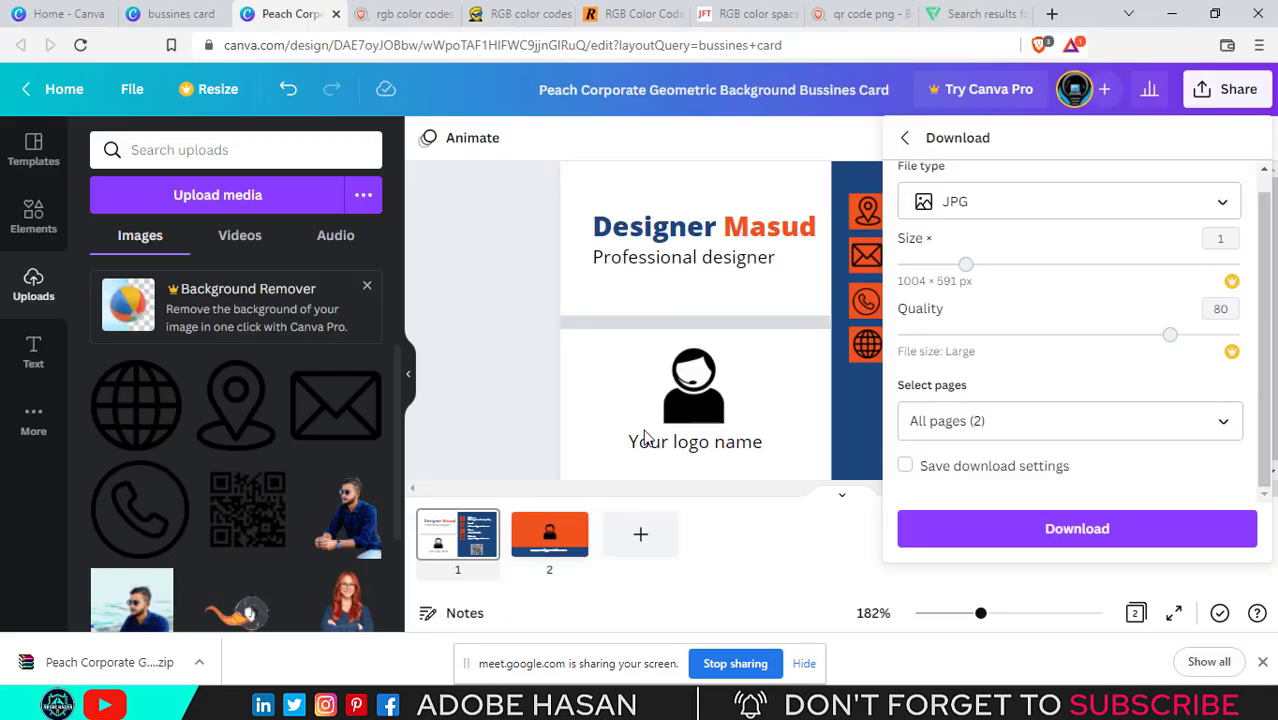
pyautogui.click(499, 260)
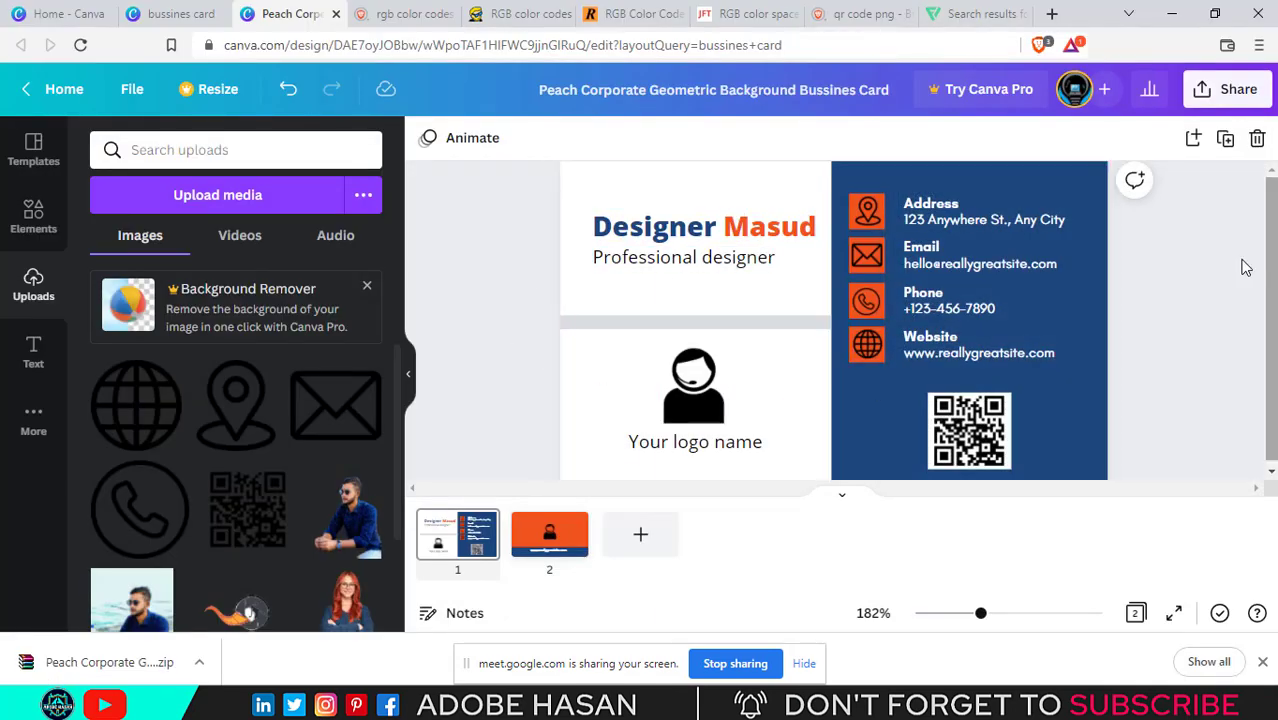
pyautogui.click(548, 538)
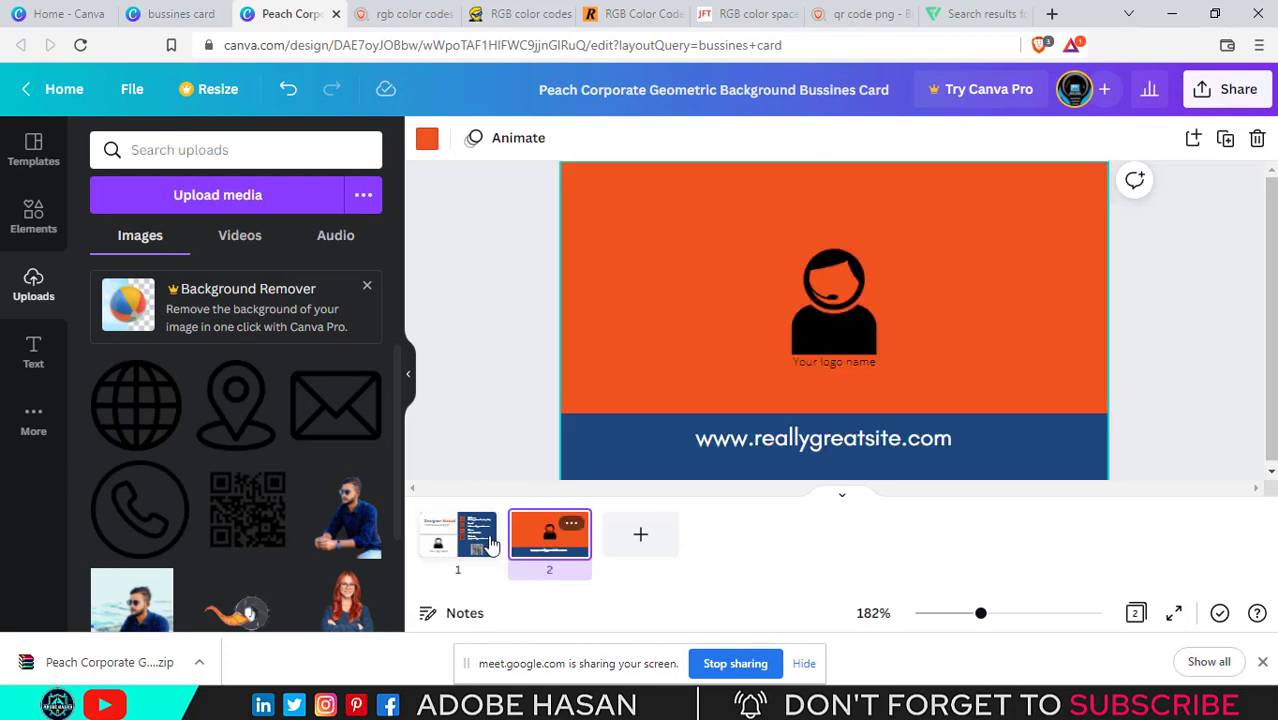
pyautogui.click(482, 542)
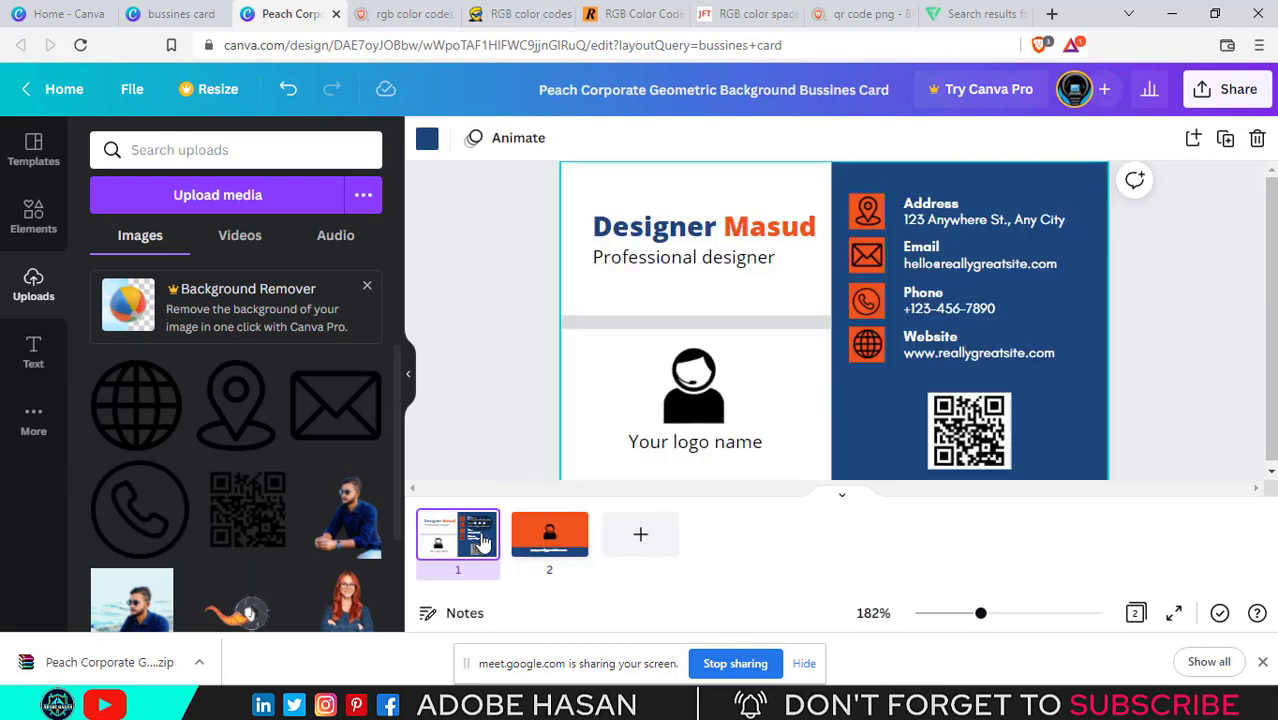
# Download both pages of the business card as PDF Standard and save the file in Downloads under its suggested name
pyautogui.click(1214, 89)
pyautogui.scroll(-3, 1180, 420)
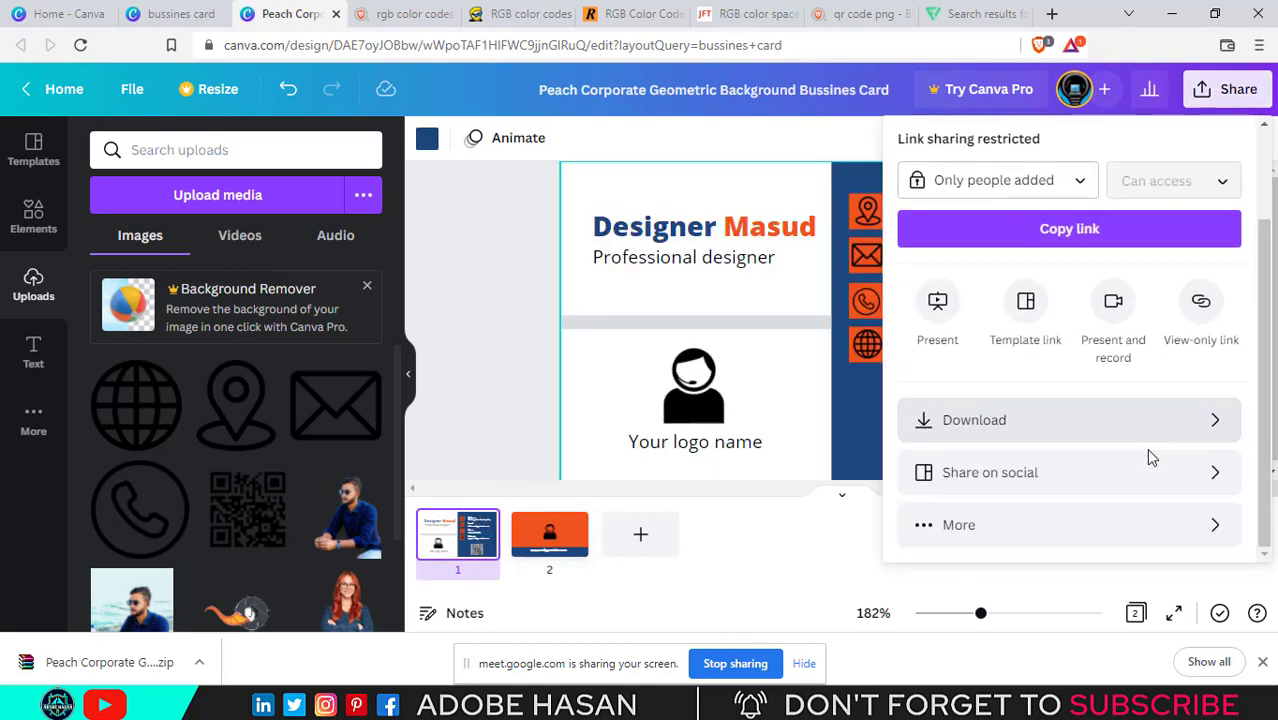
pyautogui.click(1204, 419)
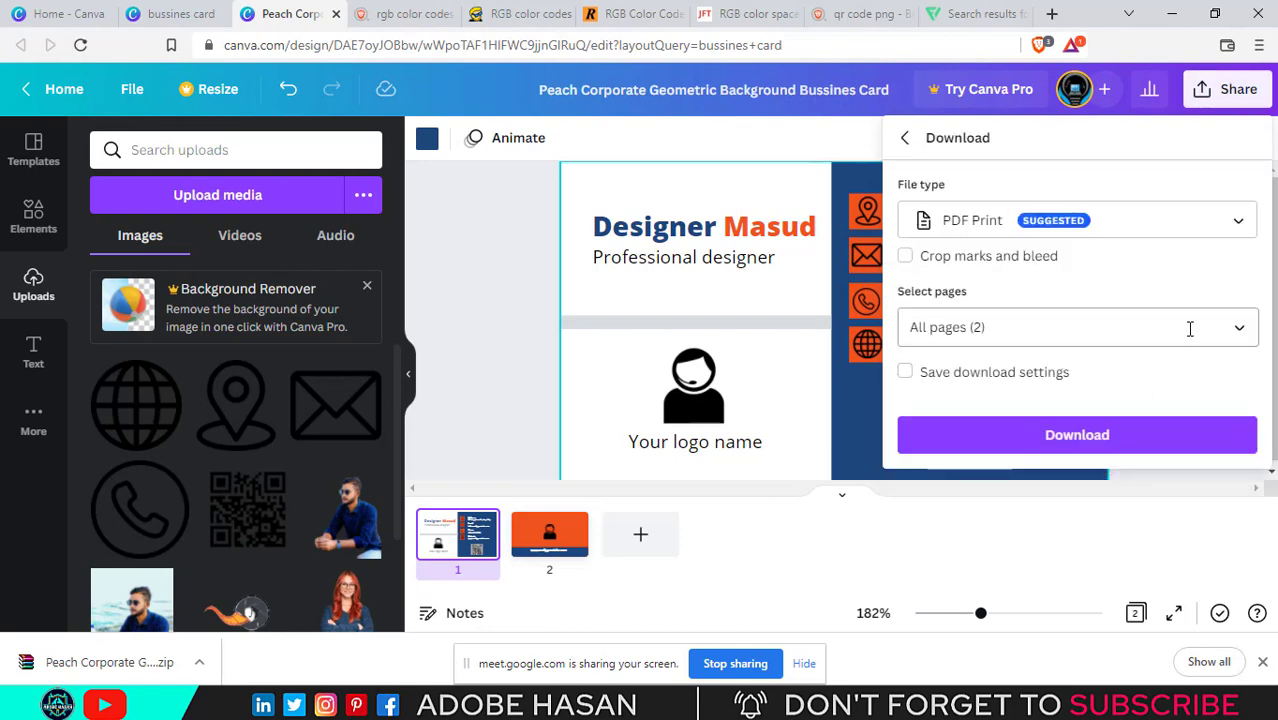
pyautogui.click(1138, 218)
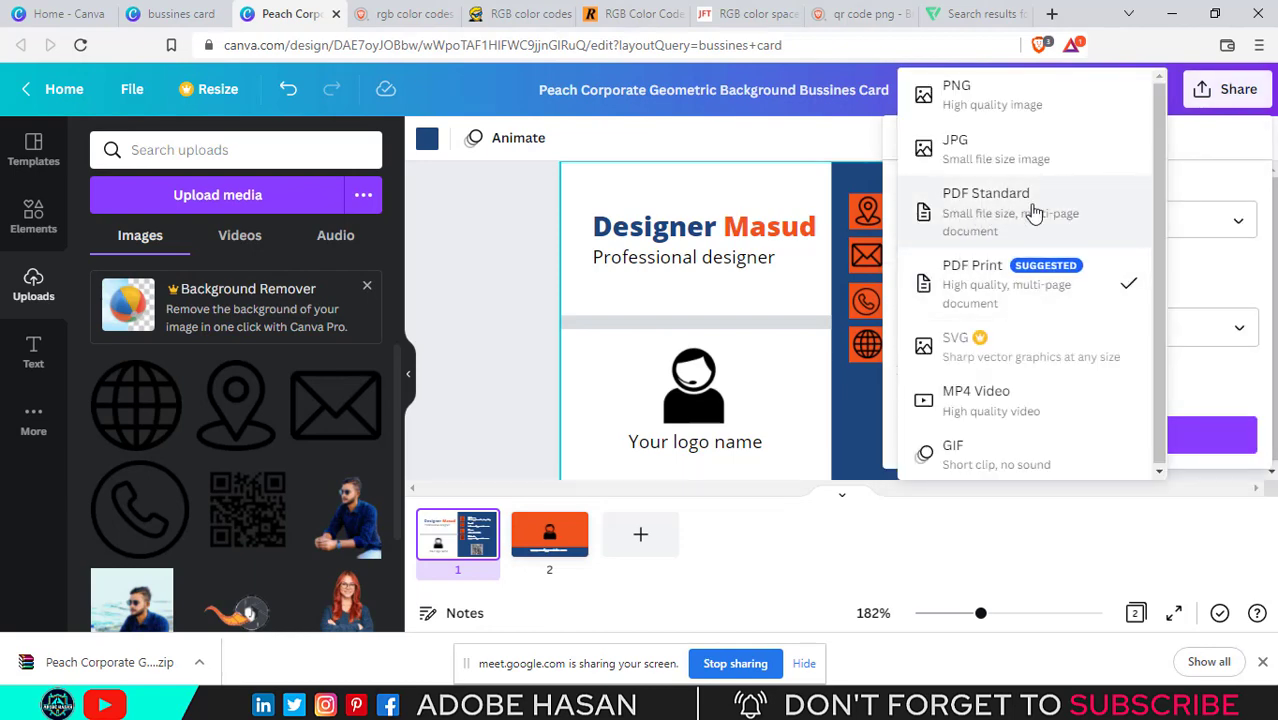
pyautogui.click(984, 220)
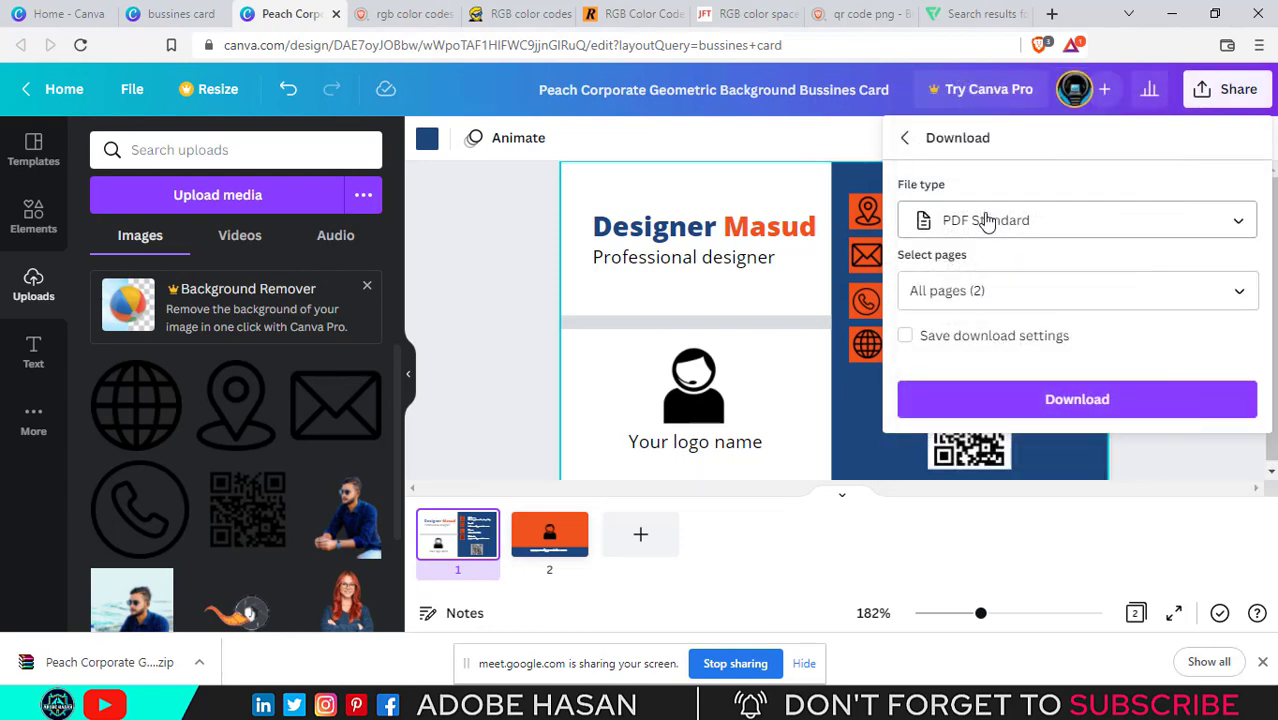
pyautogui.click(1037, 412)
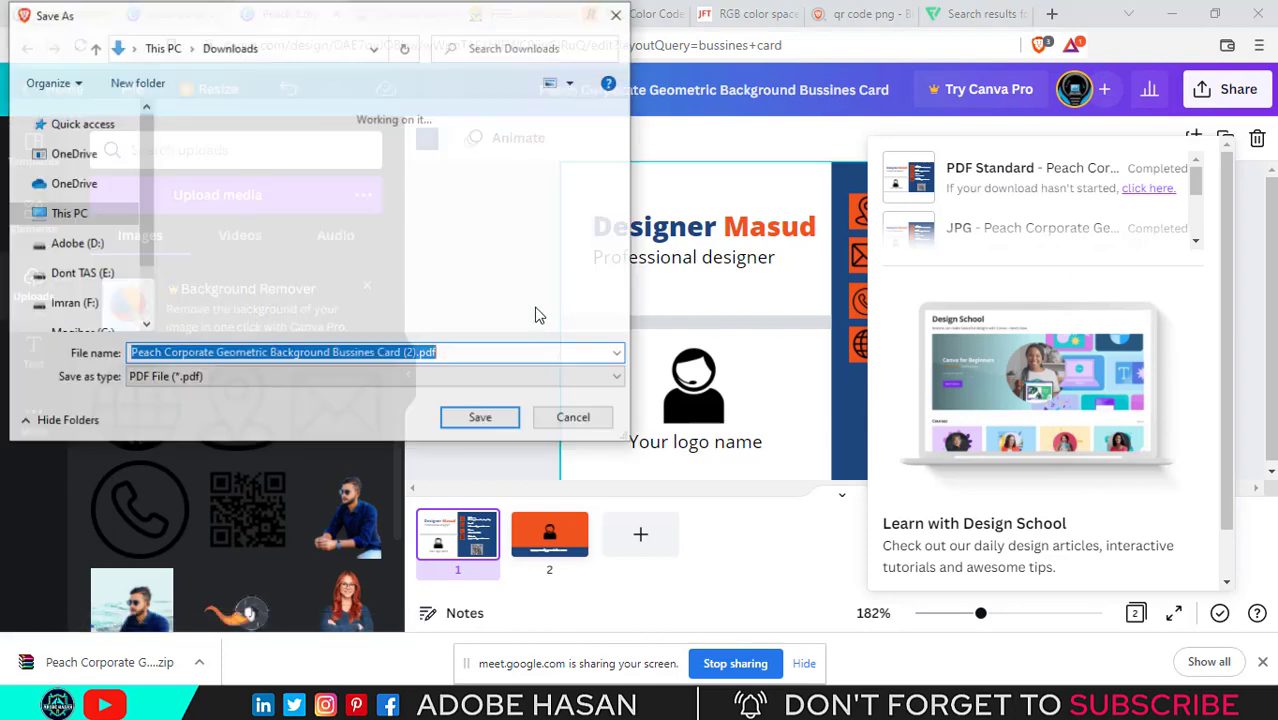
pyautogui.click(481, 418)
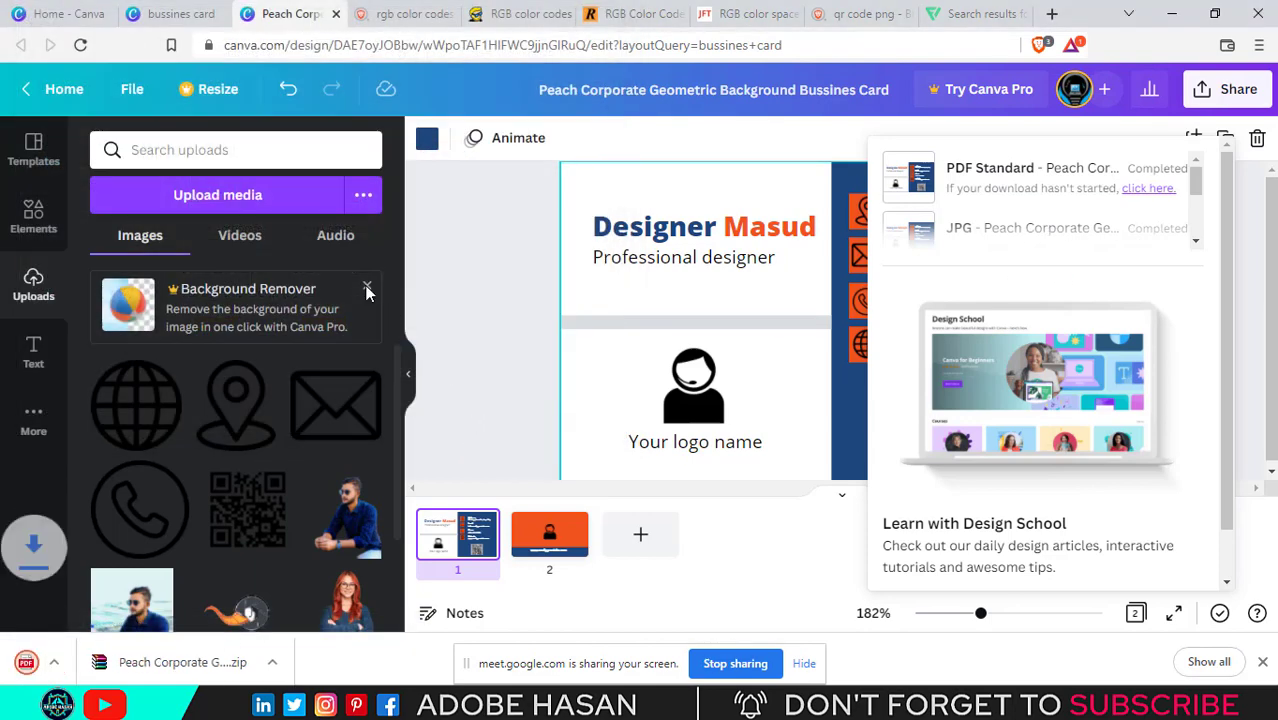
# Open the downloaded PDF to check both card sides, close it and dismiss the download notice
pyautogui.click(90, 664)
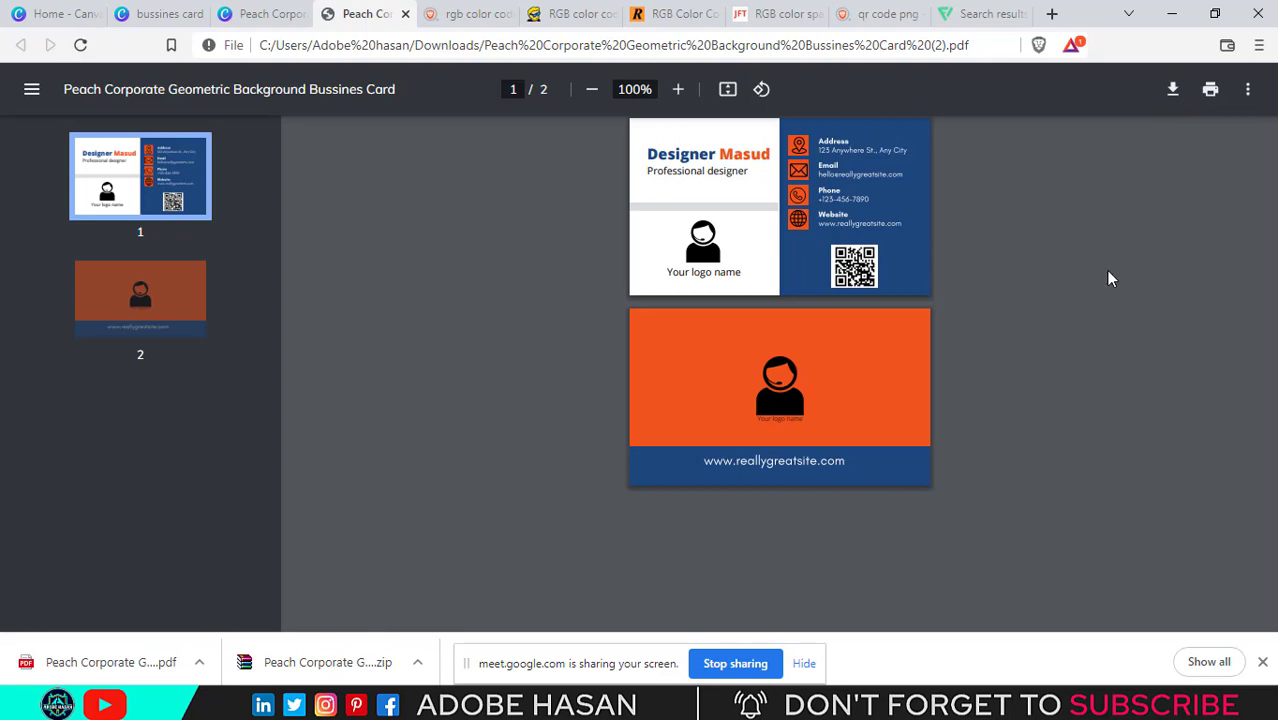
pyautogui.click(405, 13)
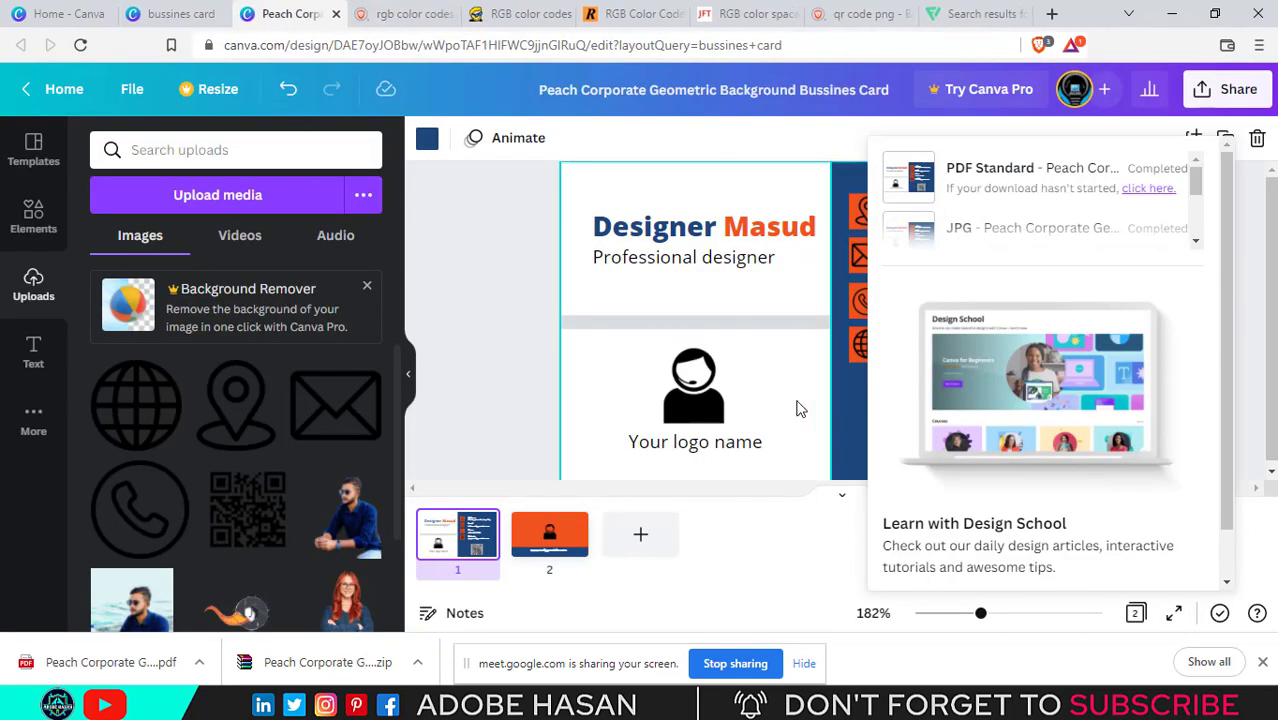
pyautogui.click(455, 298)
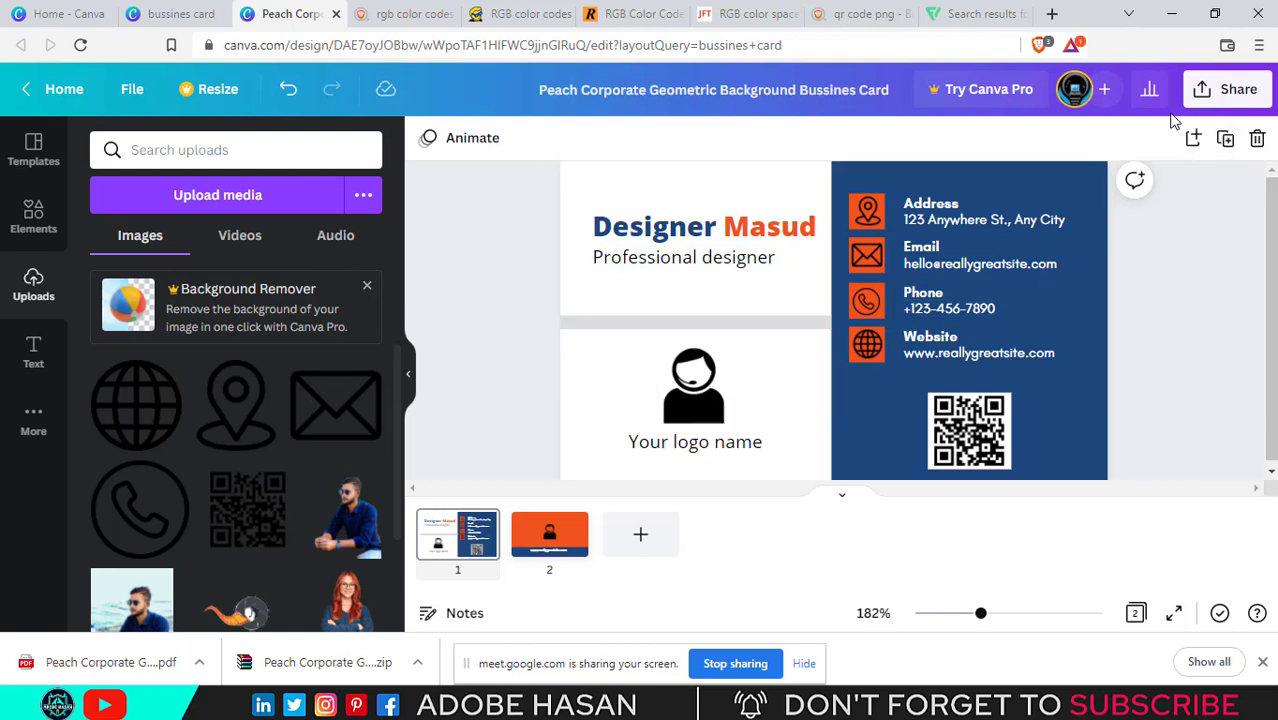
pyautogui.click(1150, 89)
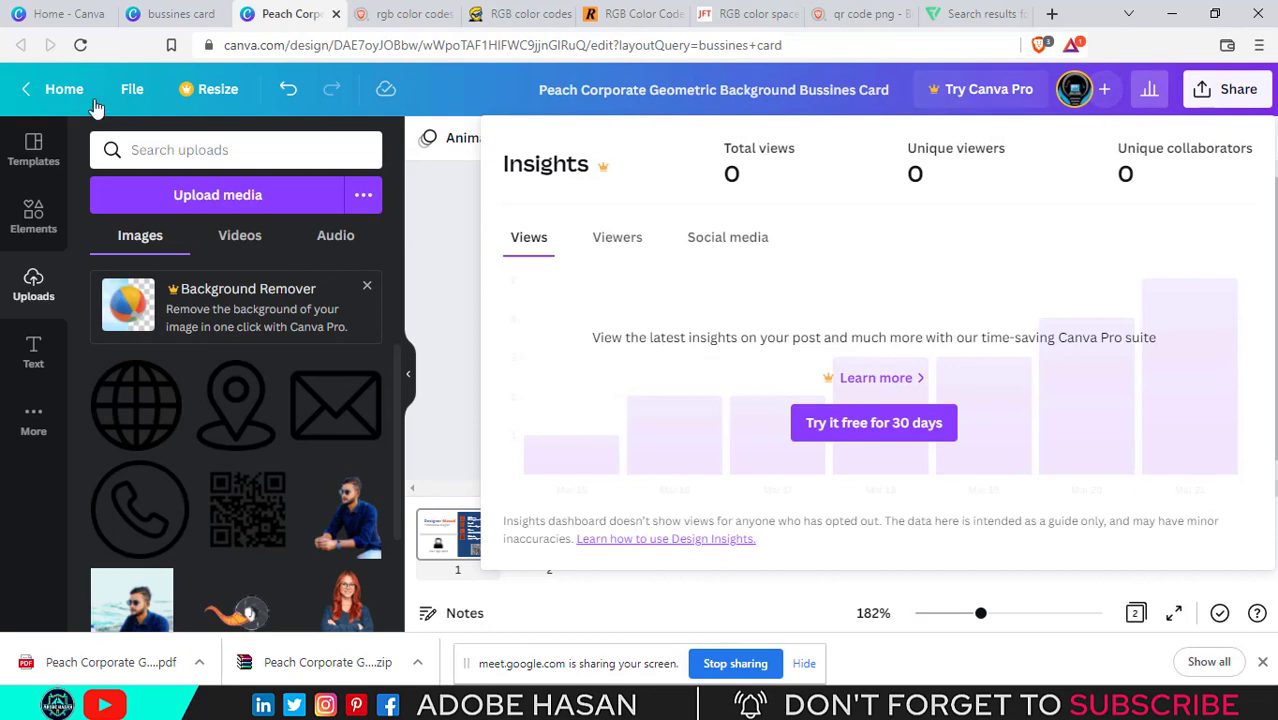
# Return to the Canva home page and create a new custom-size design of 1280 × 1280 px
pyautogui.click(60, 90)
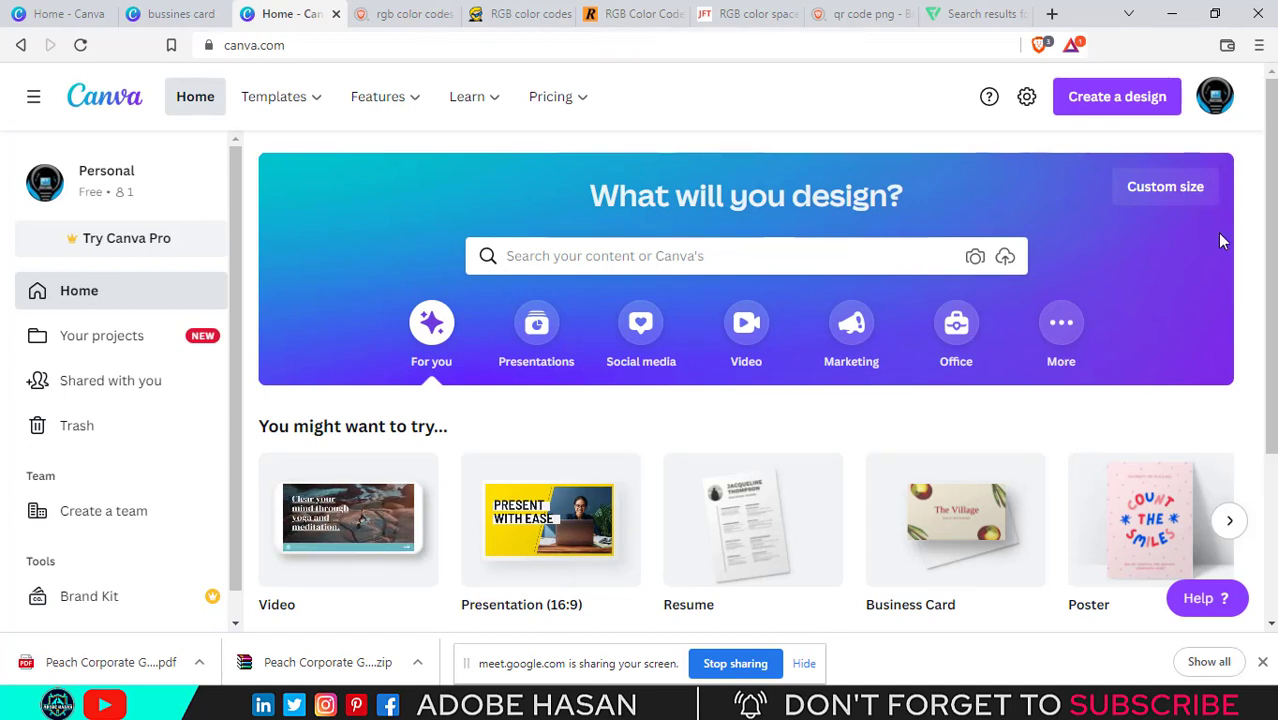
pyautogui.click(1163, 200)
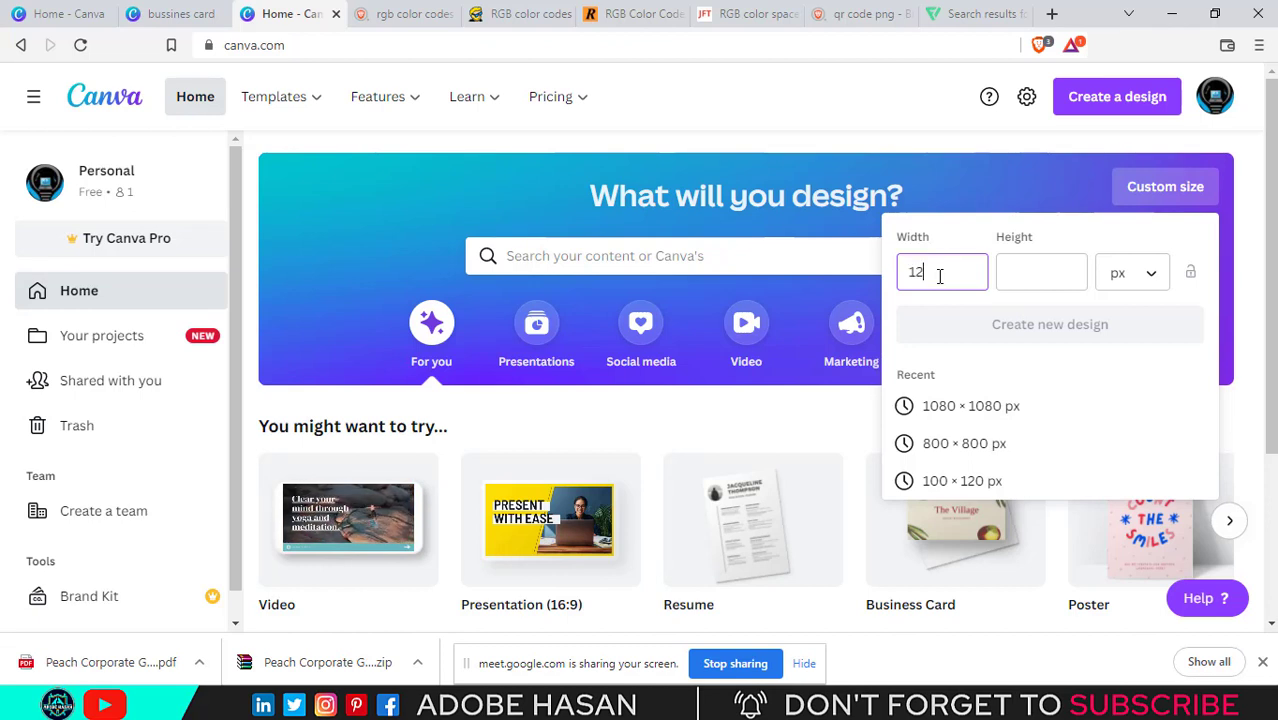
pyautogui.write('80')
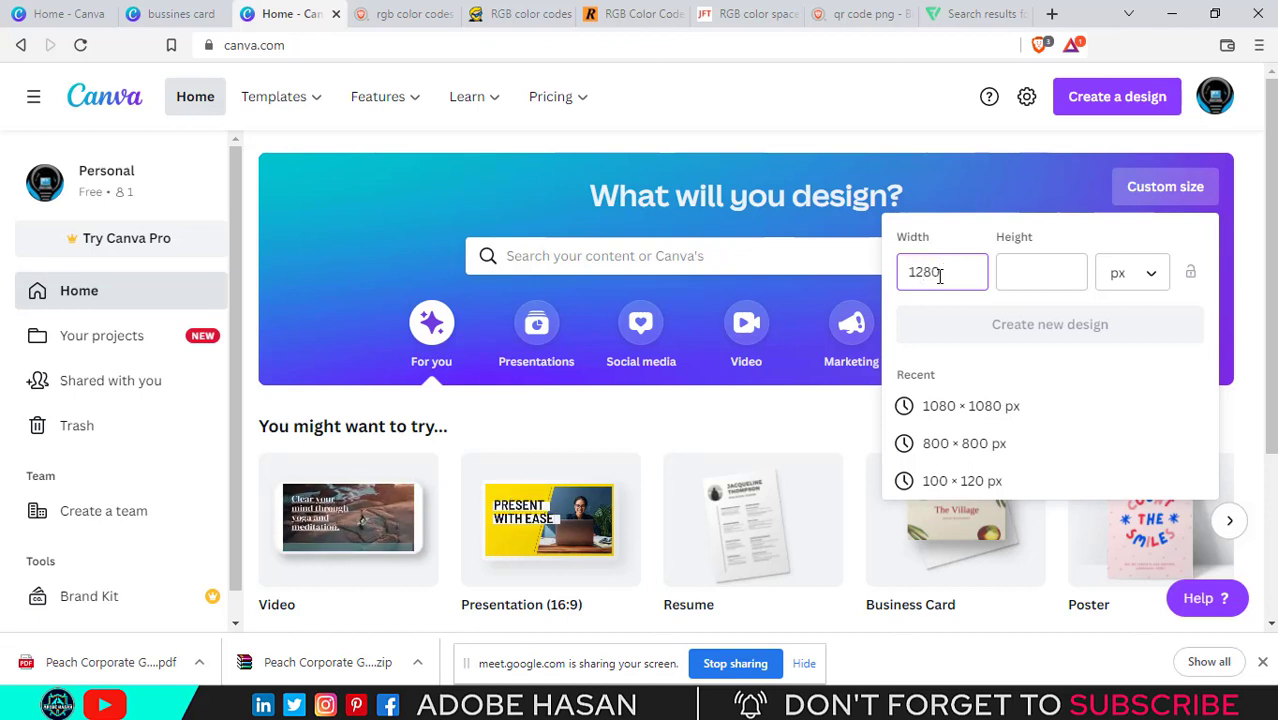
pyautogui.click(1011, 272)
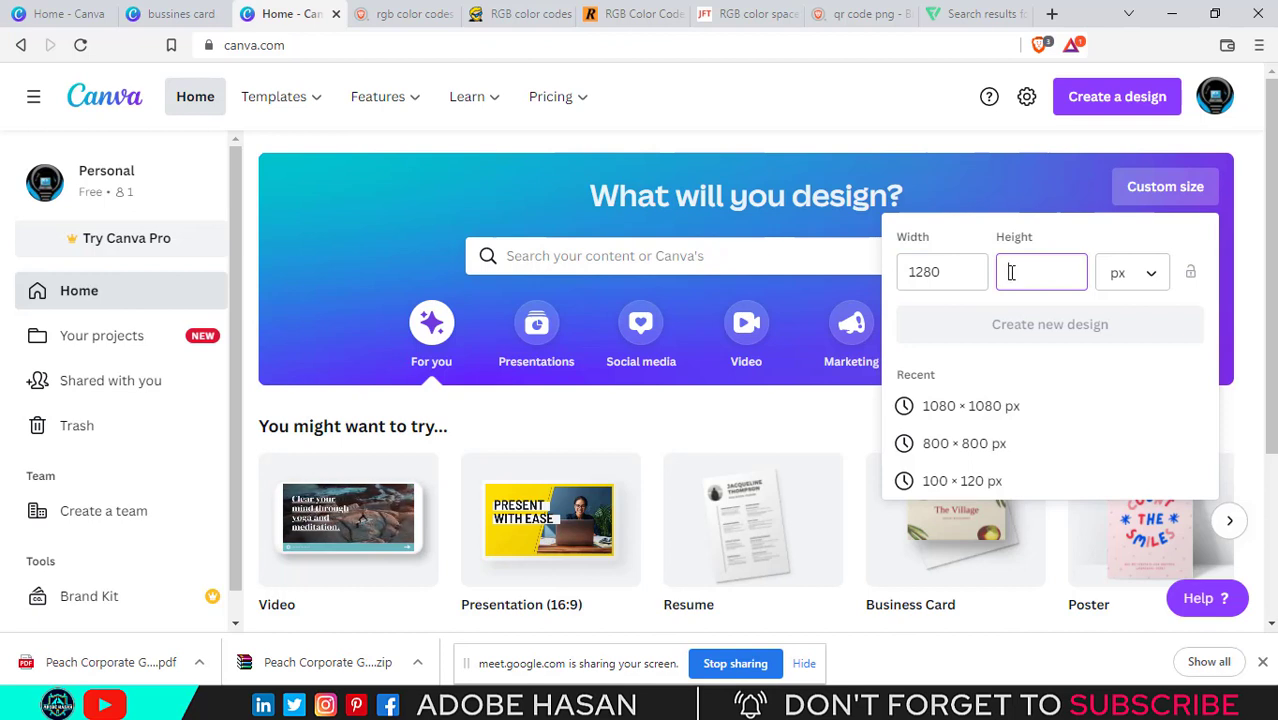
pyautogui.write('180')
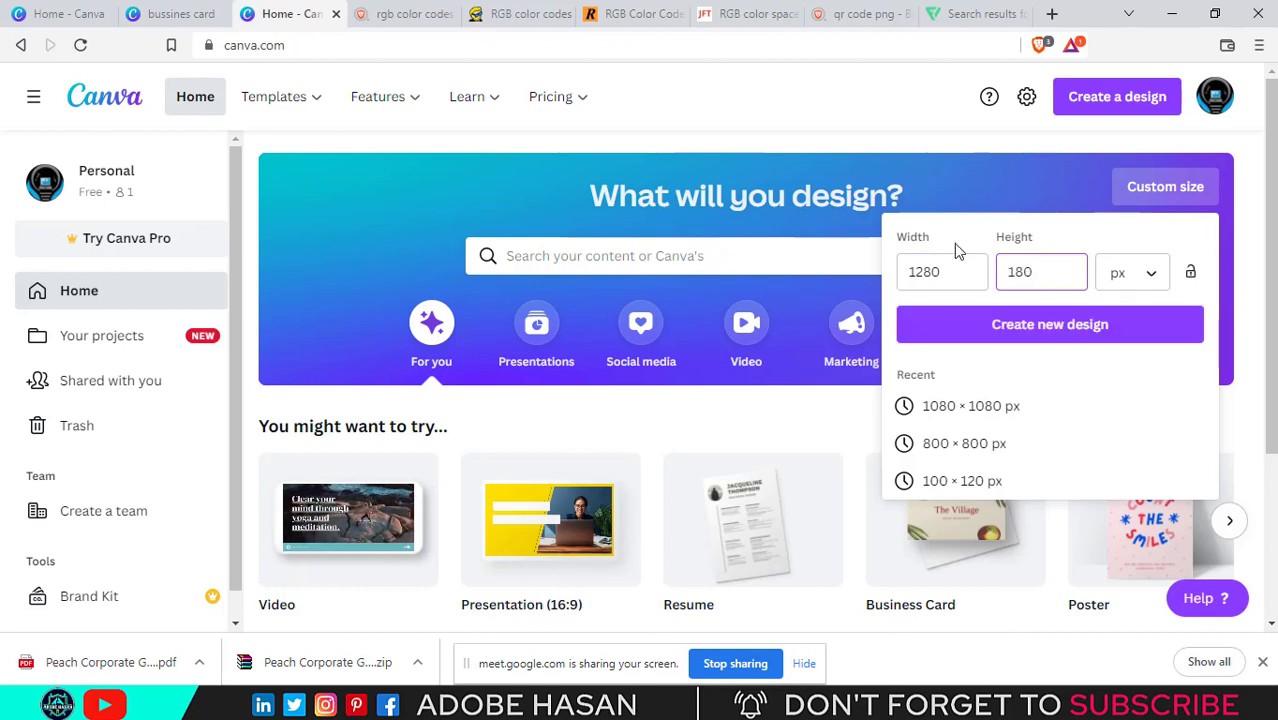
pyautogui.click(1016, 272)
pyautogui.write('2')
pyautogui.click(1041, 323)
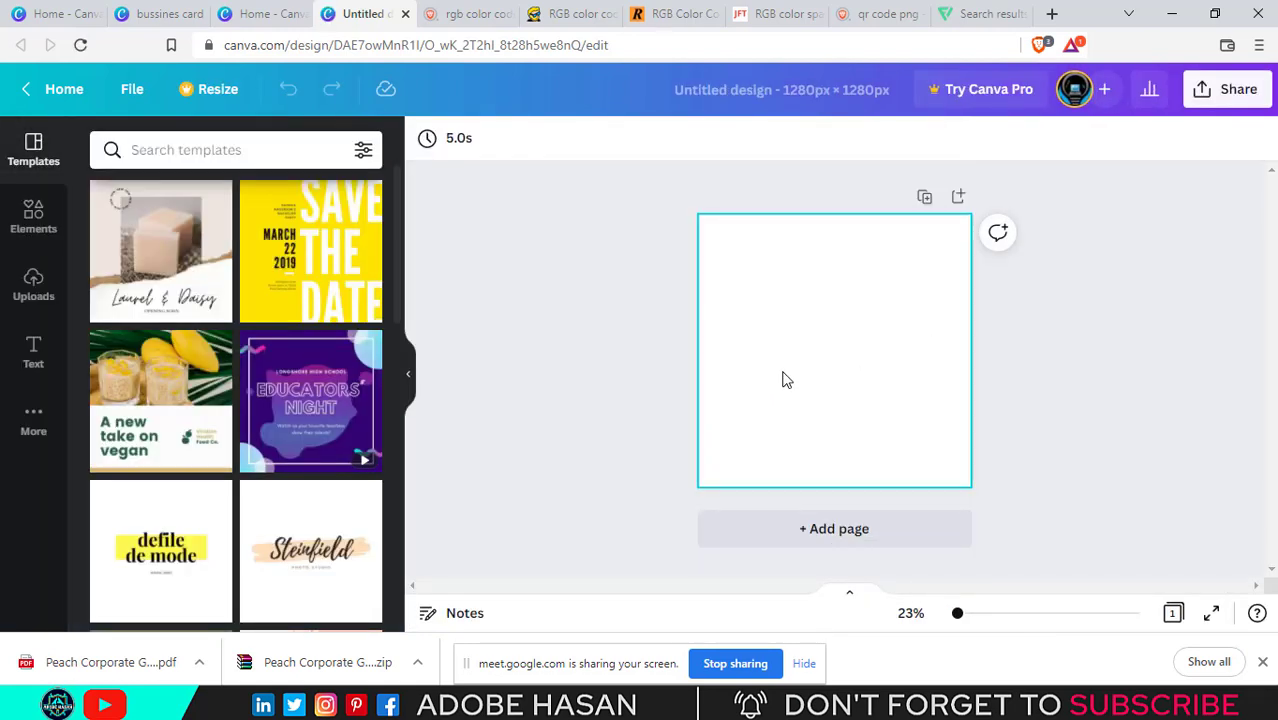
# Upload the exported card images 1.jpg and 2.jpg from the extracted business card folder
pyautogui.moveTo(958, 613)
pyautogui.mouseDown()
pyautogui.moveTo(973, 616)
pyautogui.moveTo(960, 614)
pyautogui.mouseUp()
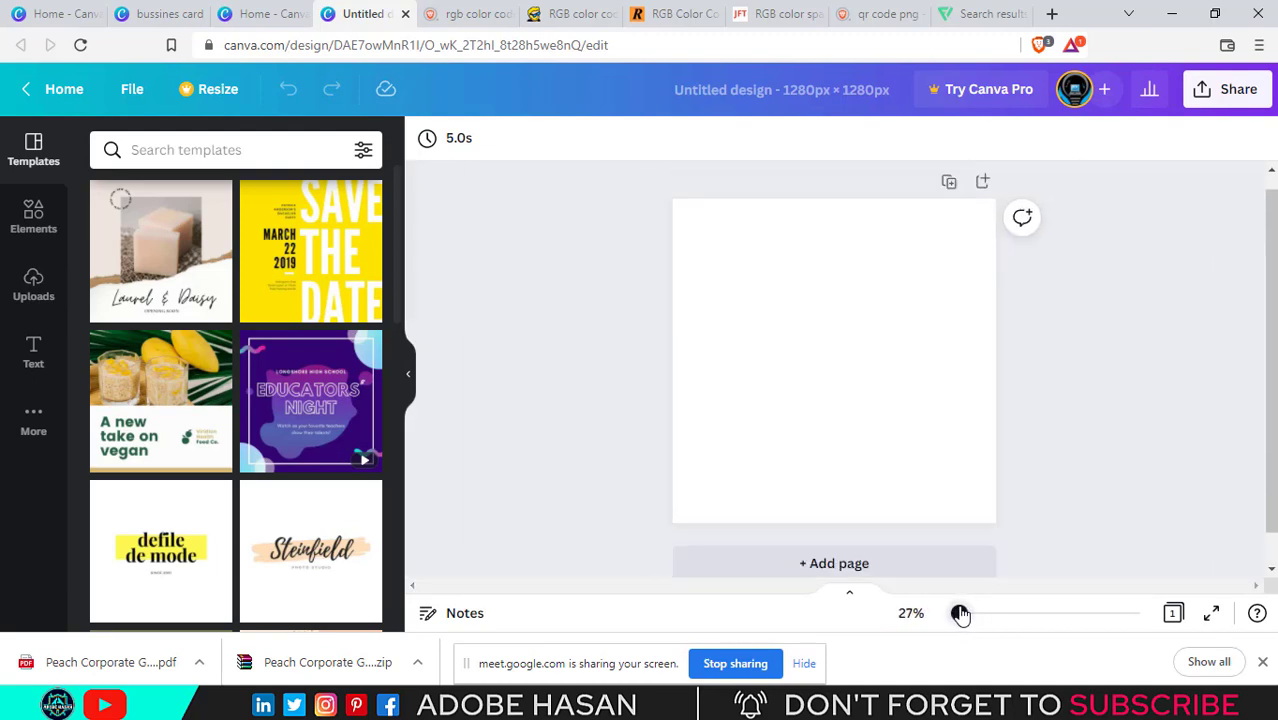
pyautogui.click(31, 292)
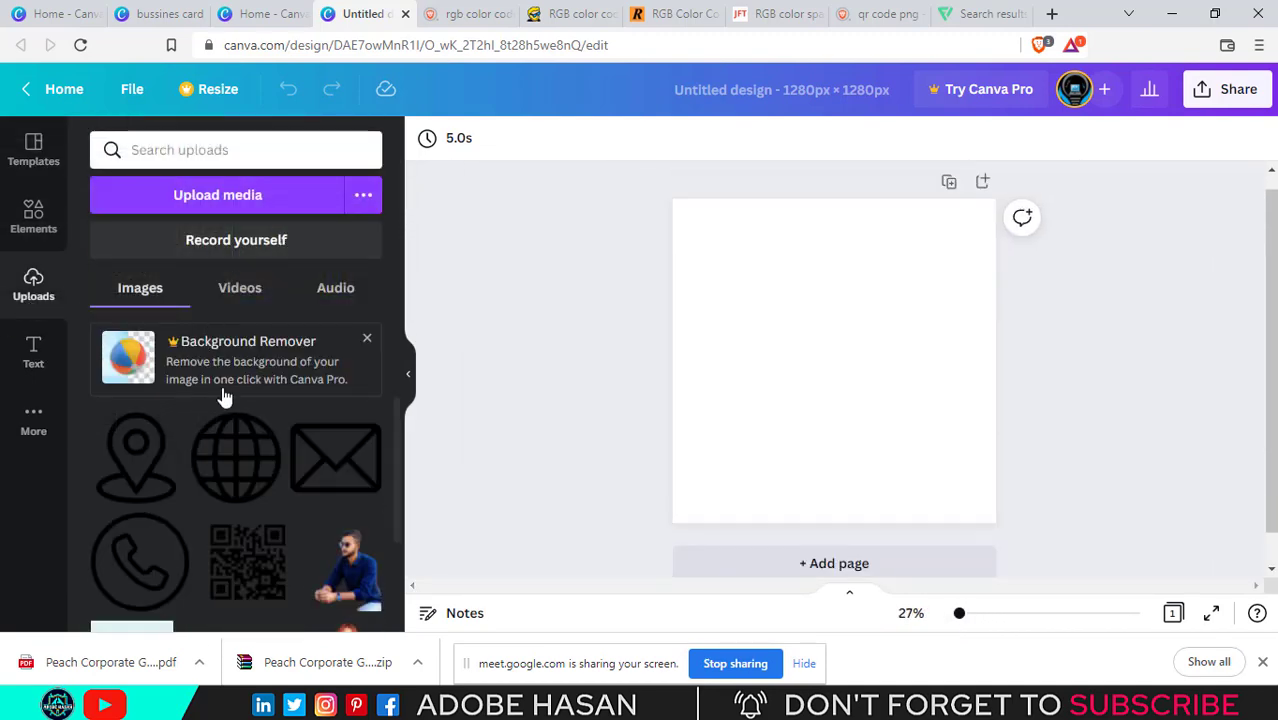
pyautogui.click(239, 212)
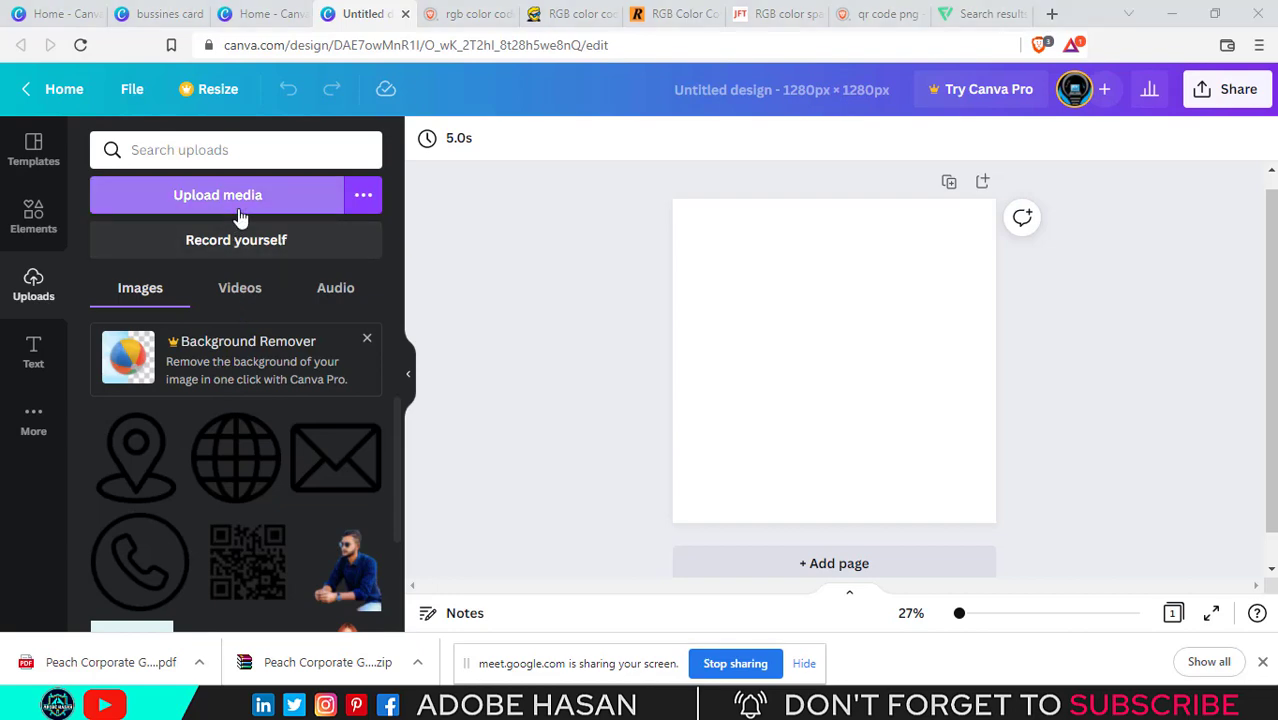
pyautogui.doubleClick(332, 282)
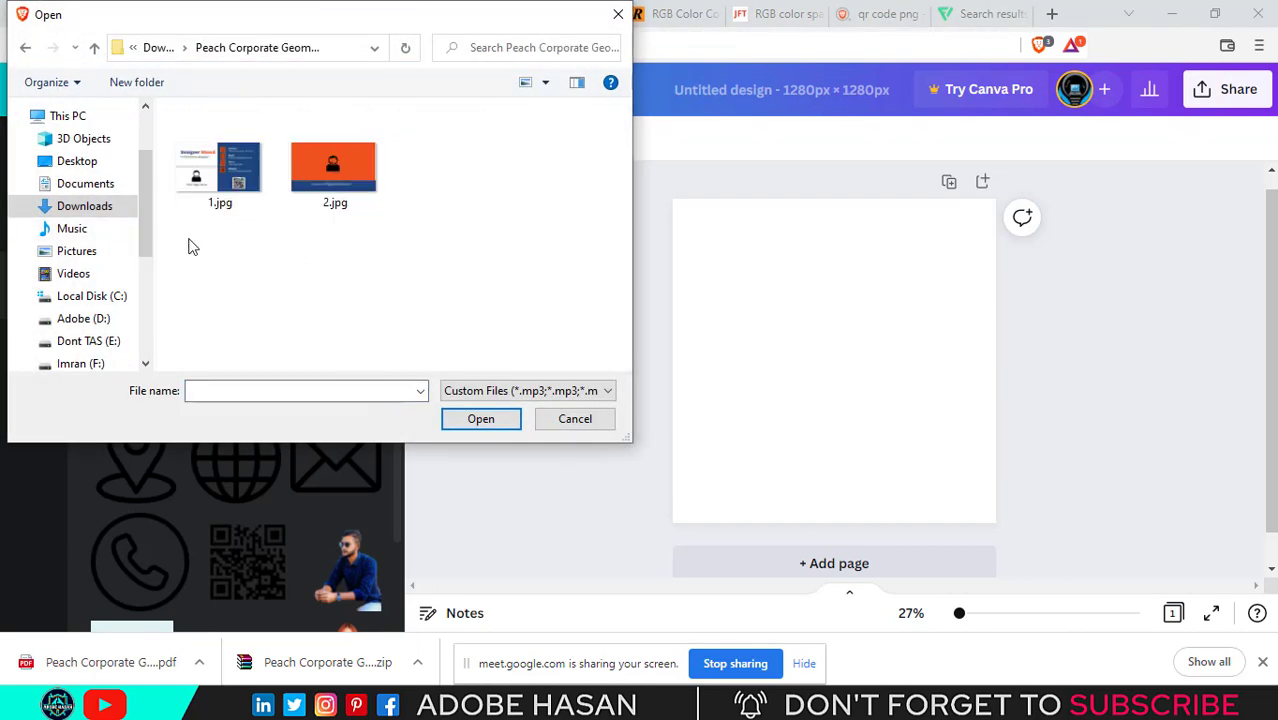
pyautogui.moveTo(188, 240); pyautogui.dragTo(342, 172)
pyautogui.click(458, 423)
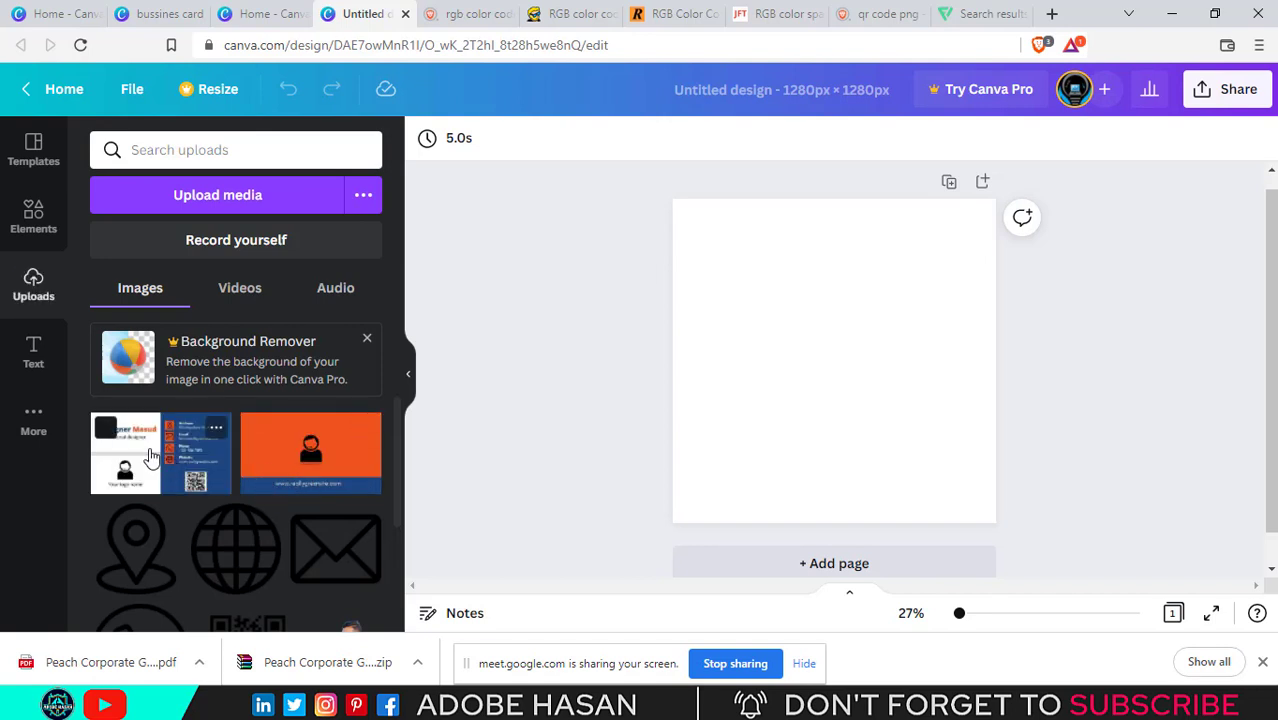
# Place the card front in the upper half of the page and the orange card back centred below it
pyautogui.click(157, 452)
pyautogui.moveTo(898, 405); pyautogui.dragTo(886, 326)
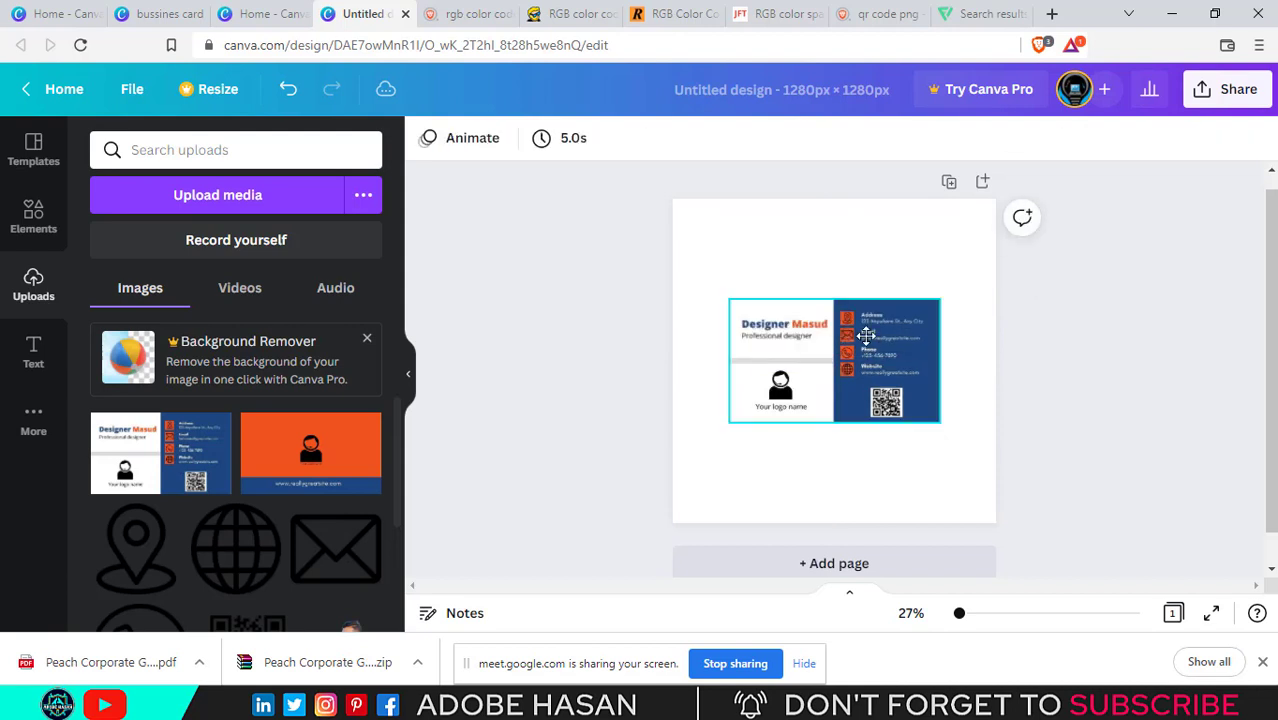
pyautogui.moveTo(886, 400); pyautogui.dragTo(886, 331)
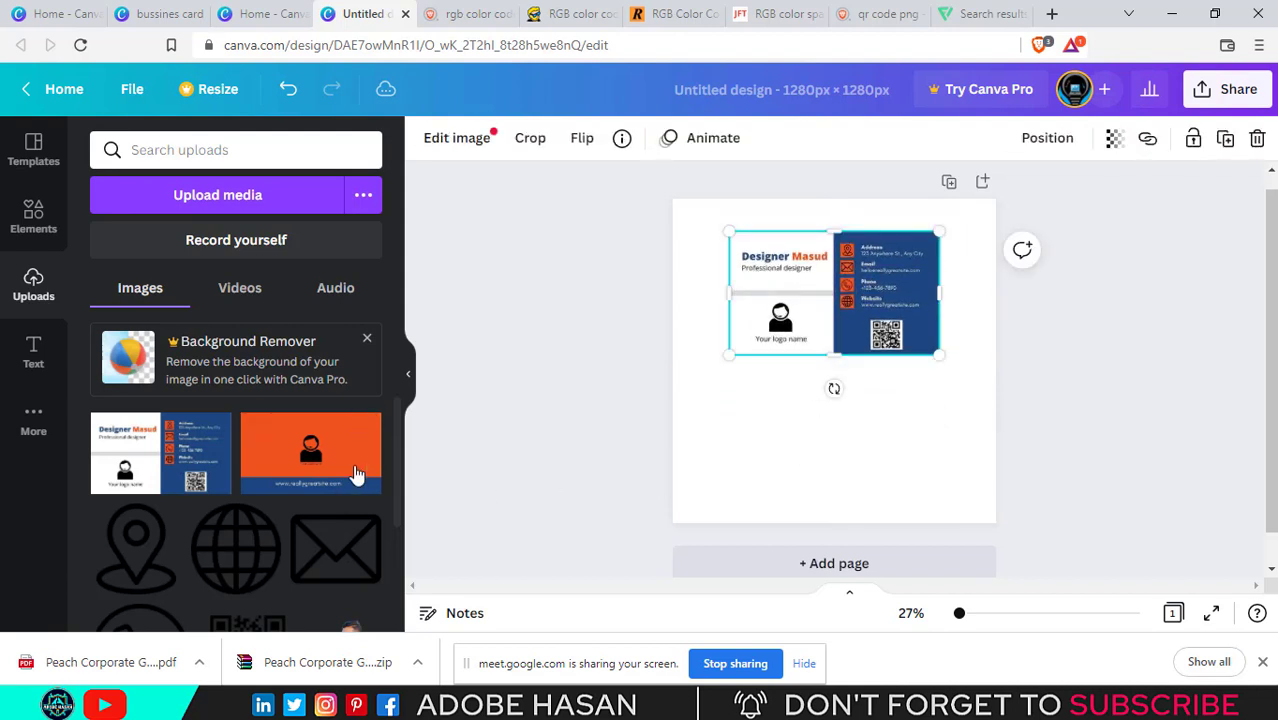
pyautogui.click(342, 470)
pyautogui.moveTo(870, 378); pyautogui.dragTo(905, 462)
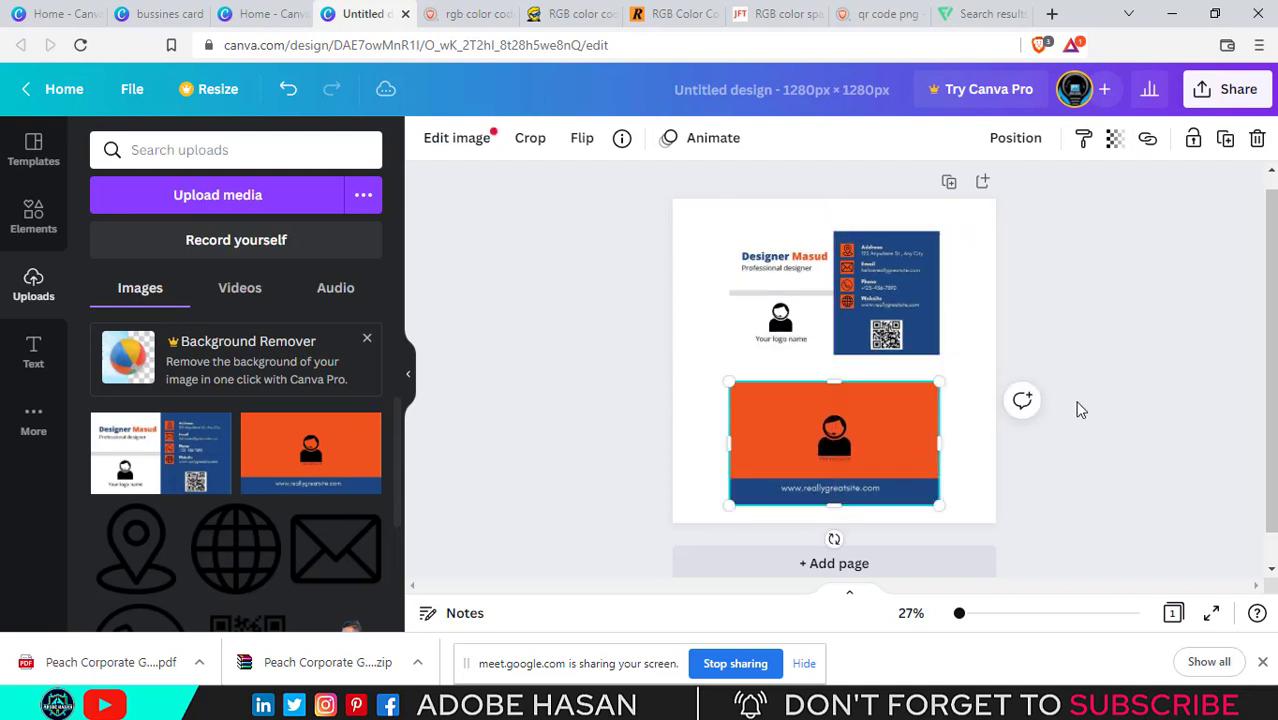
pyautogui.click(1080, 398)
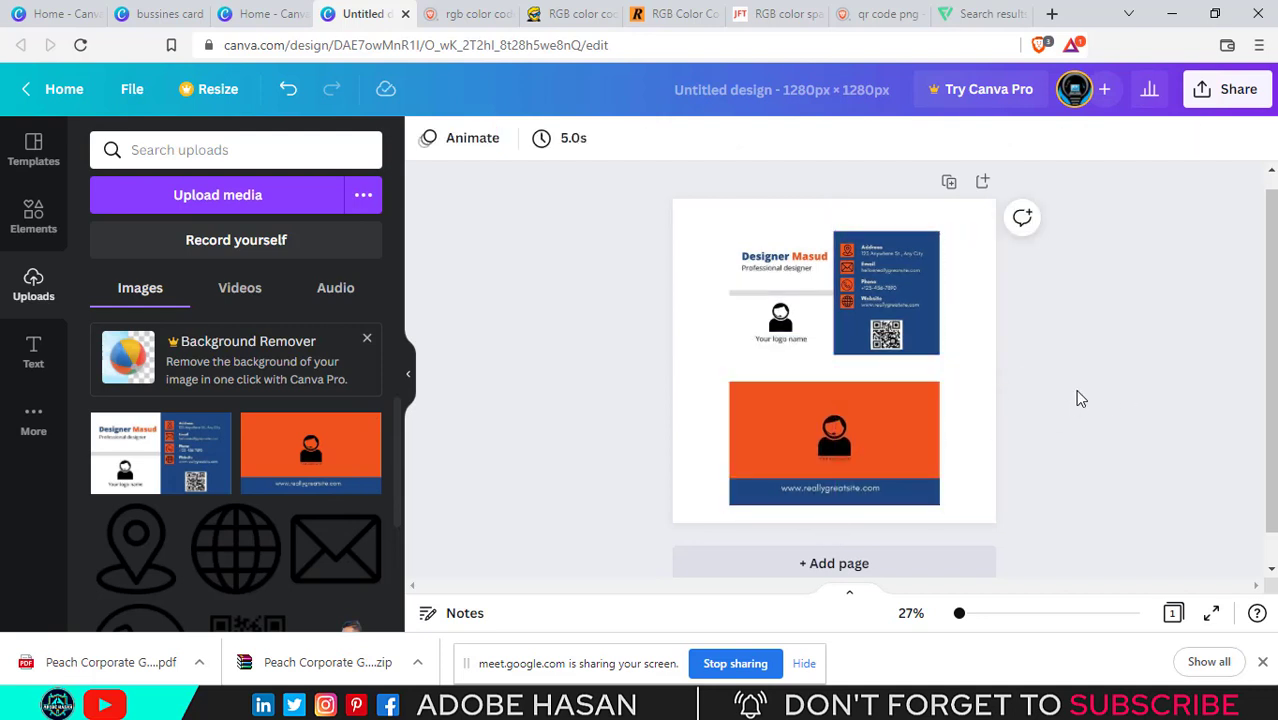
# Set the page background to the light gray default color
pyautogui.click(686, 334)
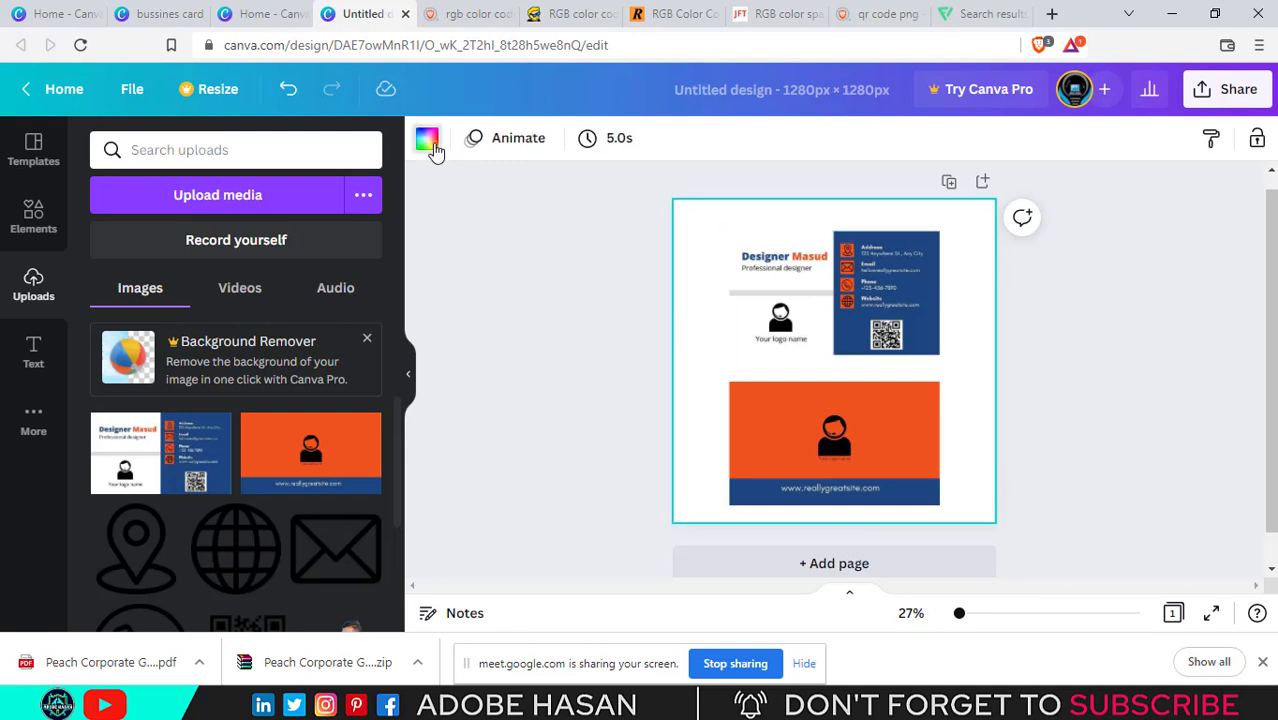
pyautogui.click(427, 140)
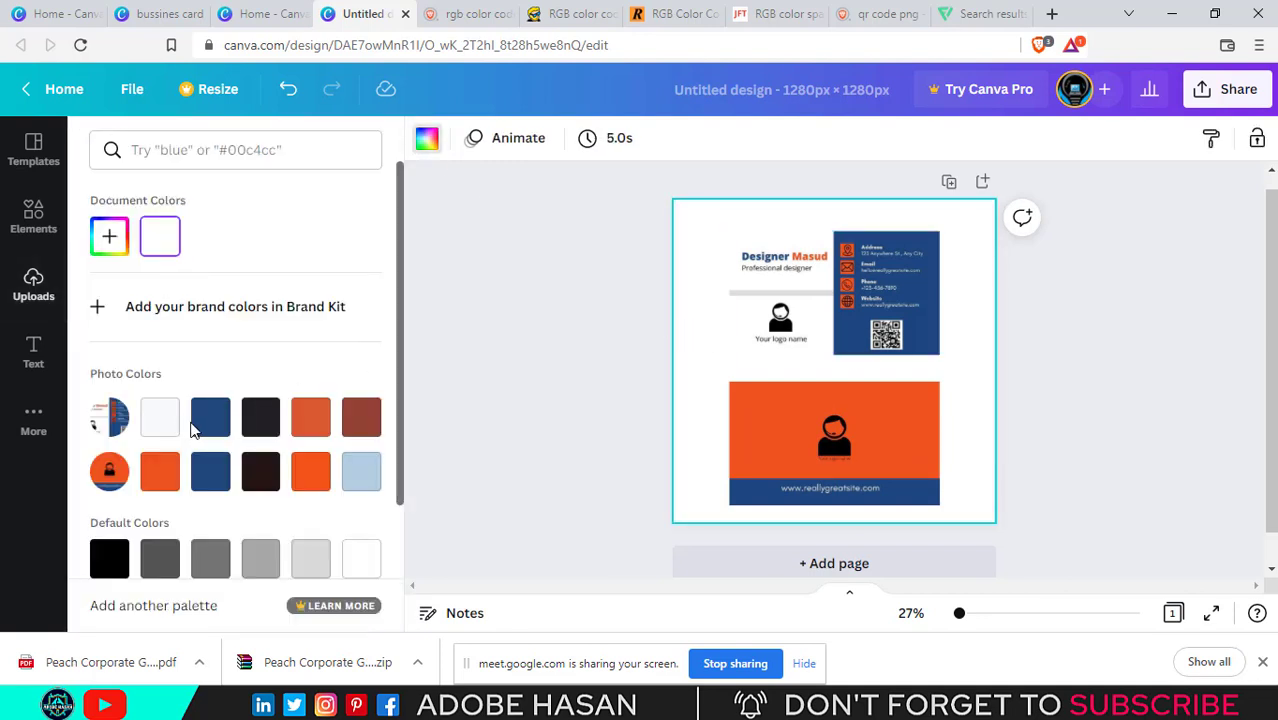
pyautogui.click(313, 565)
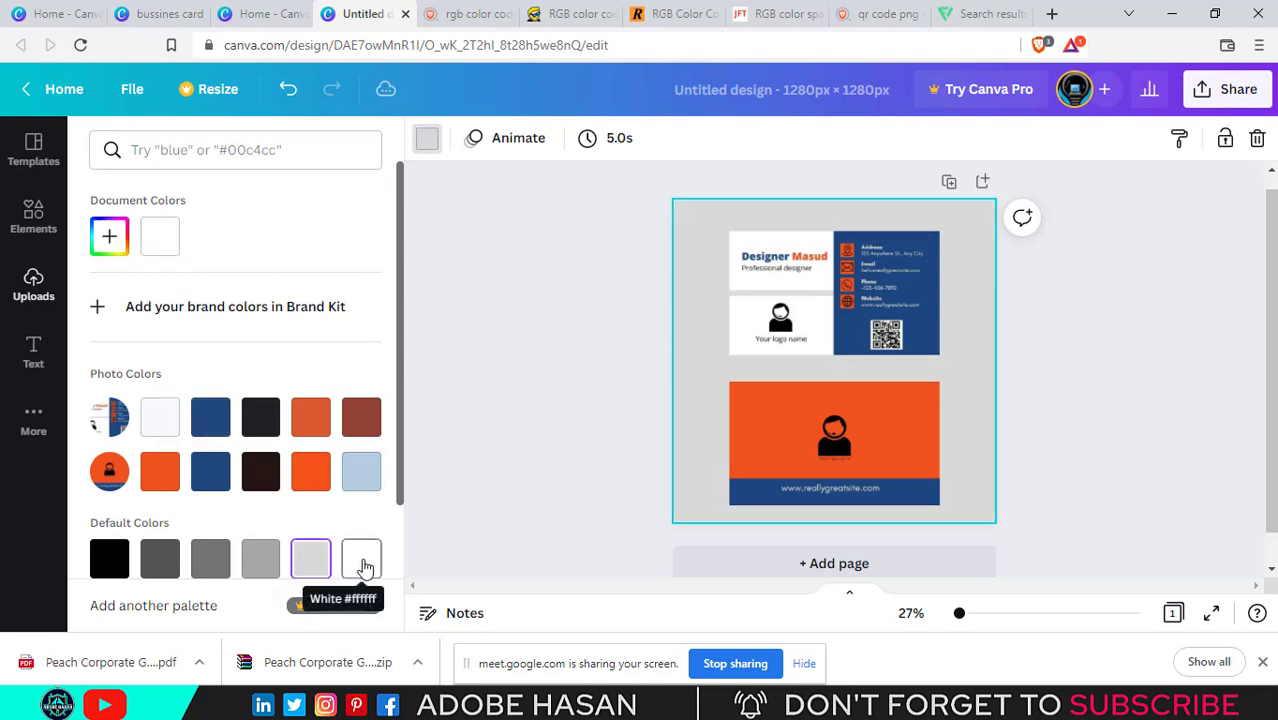
pyautogui.click(562, 405)
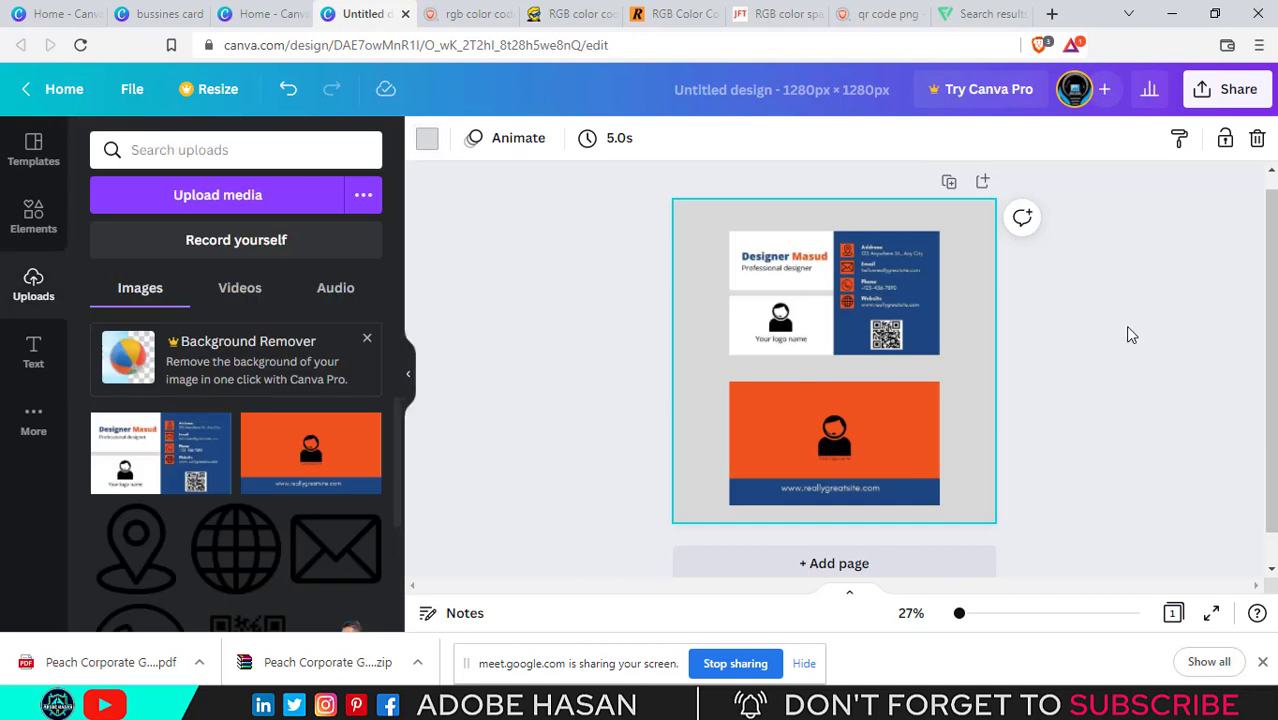
pyautogui.click(1090, 330)
pyautogui.click(952, 372)
# Add a square shape to the page and send it behind both card images
pyautogui.click(35, 233)
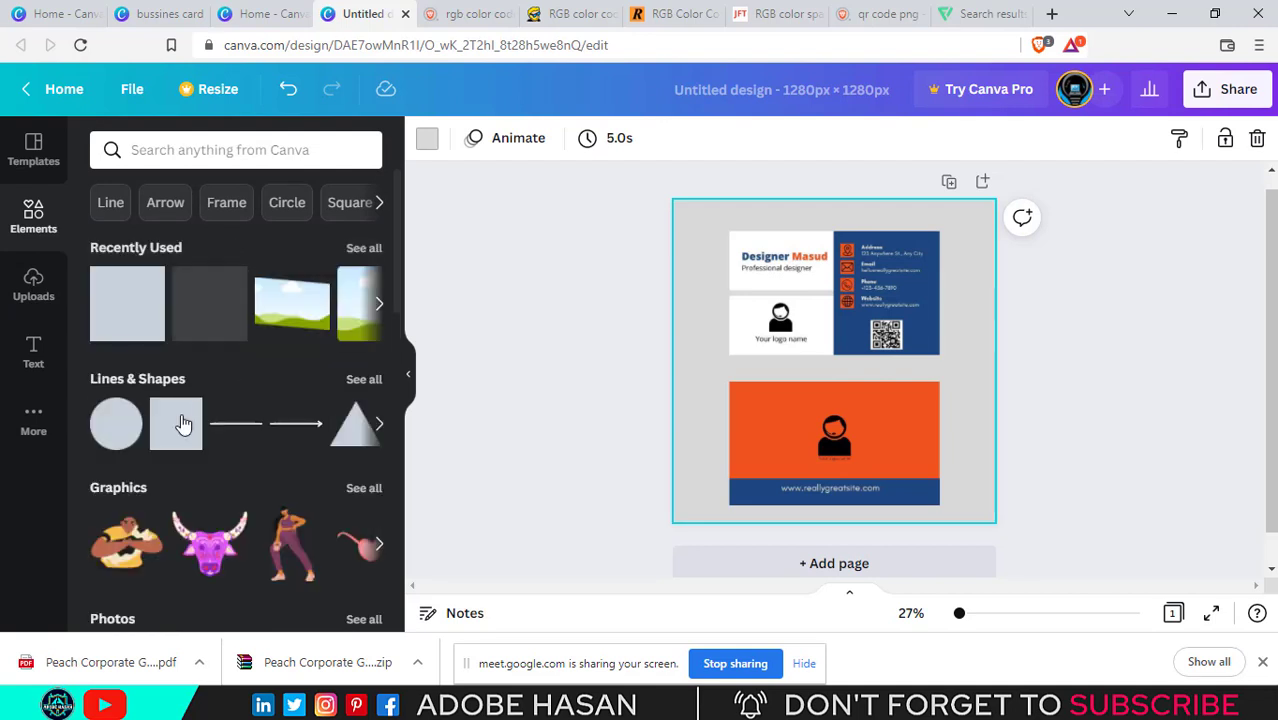
pyautogui.click(110, 318)
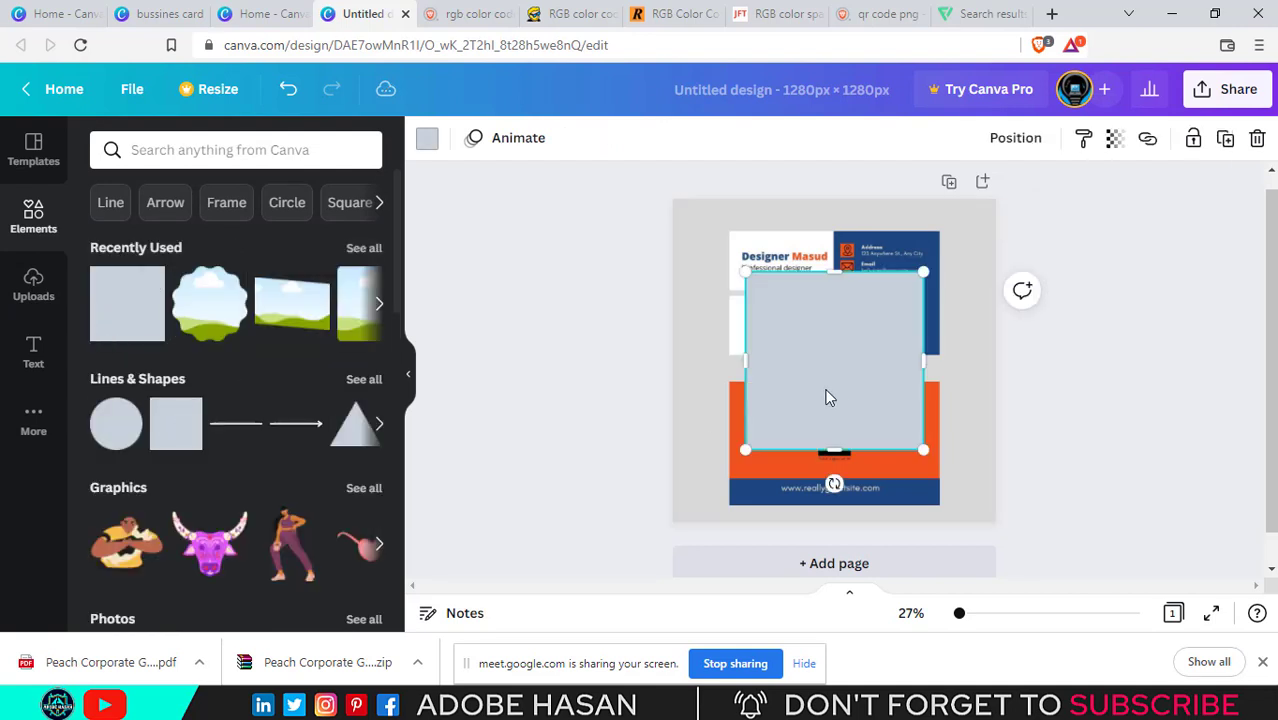
pyautogui.moveTo(866, 366); pyautogui.dragTo(873, 414)
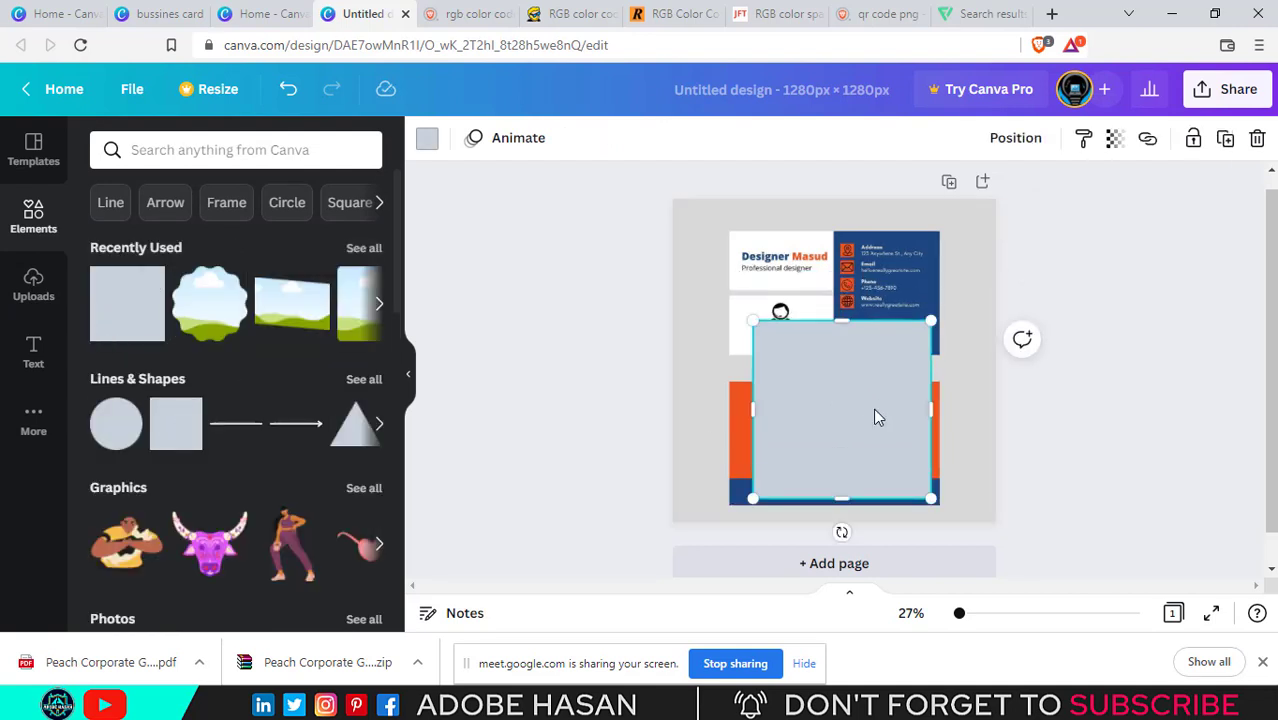
pyautogui.hotkey('ctrl', 'alt', '[')
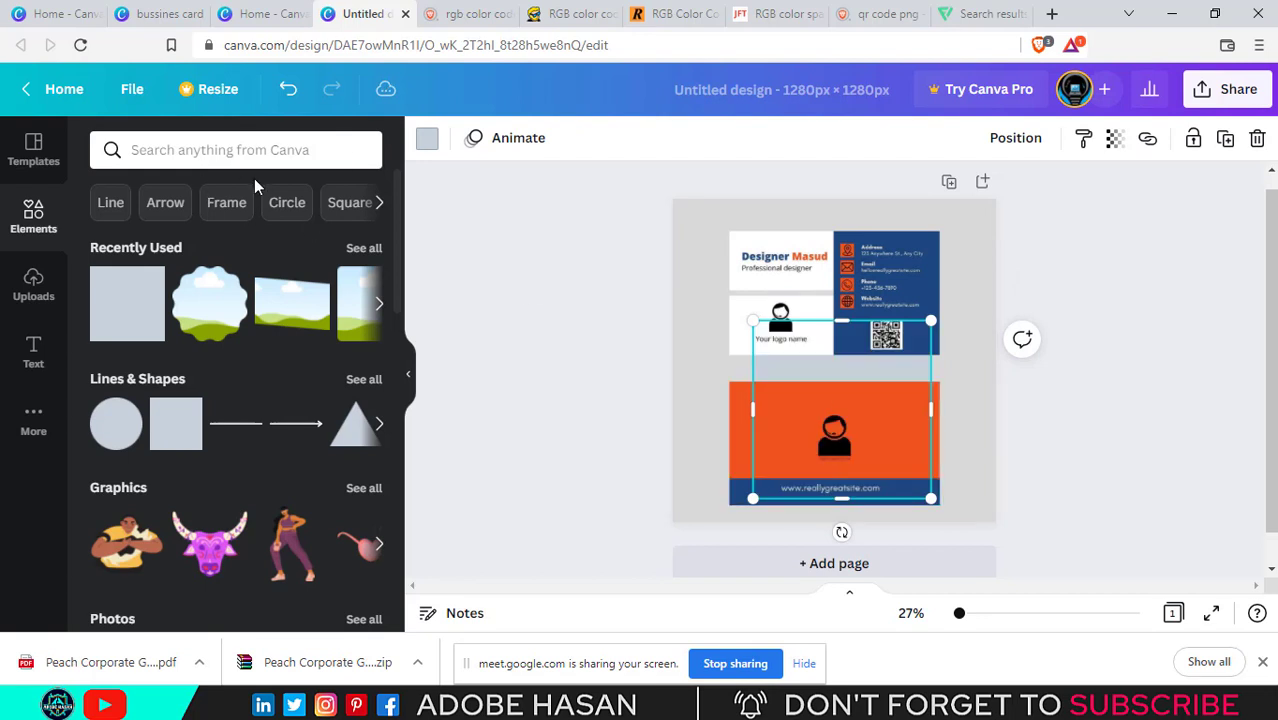
# Fill the square behind the cards with pure white, #FFFFFF
pyautogui.click(425, 141)
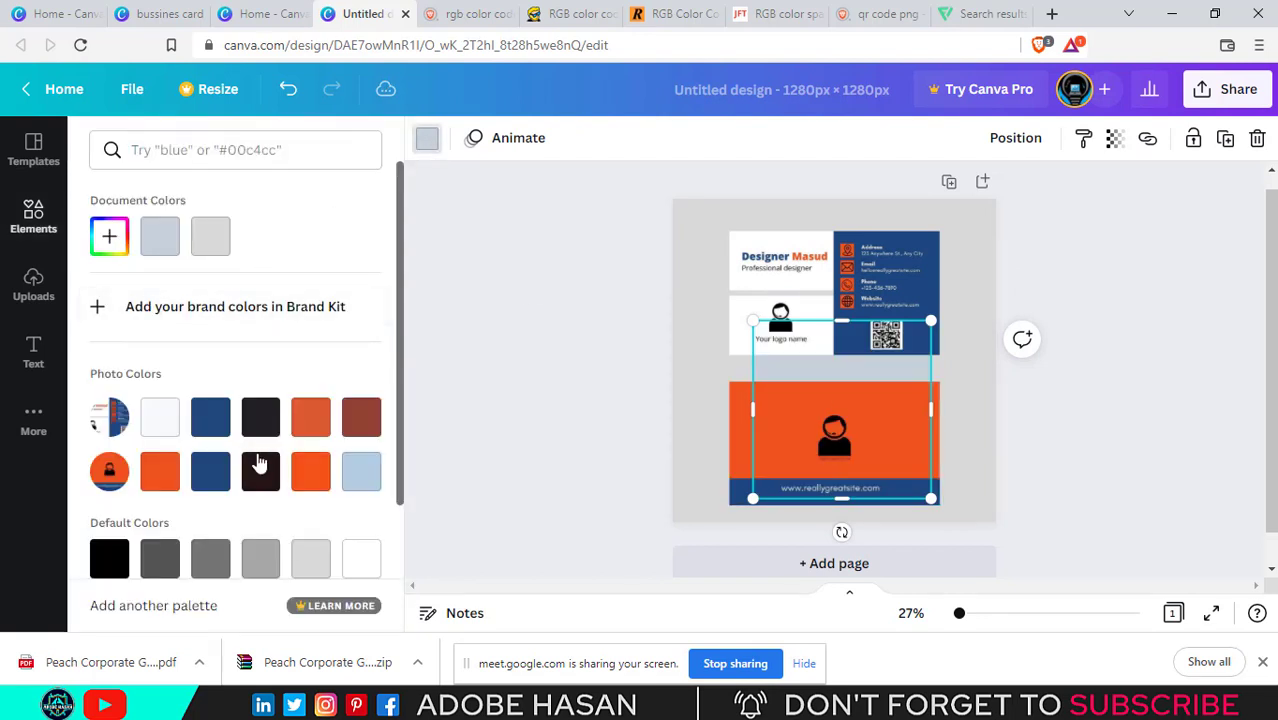
pyautogui.click(165, 428)
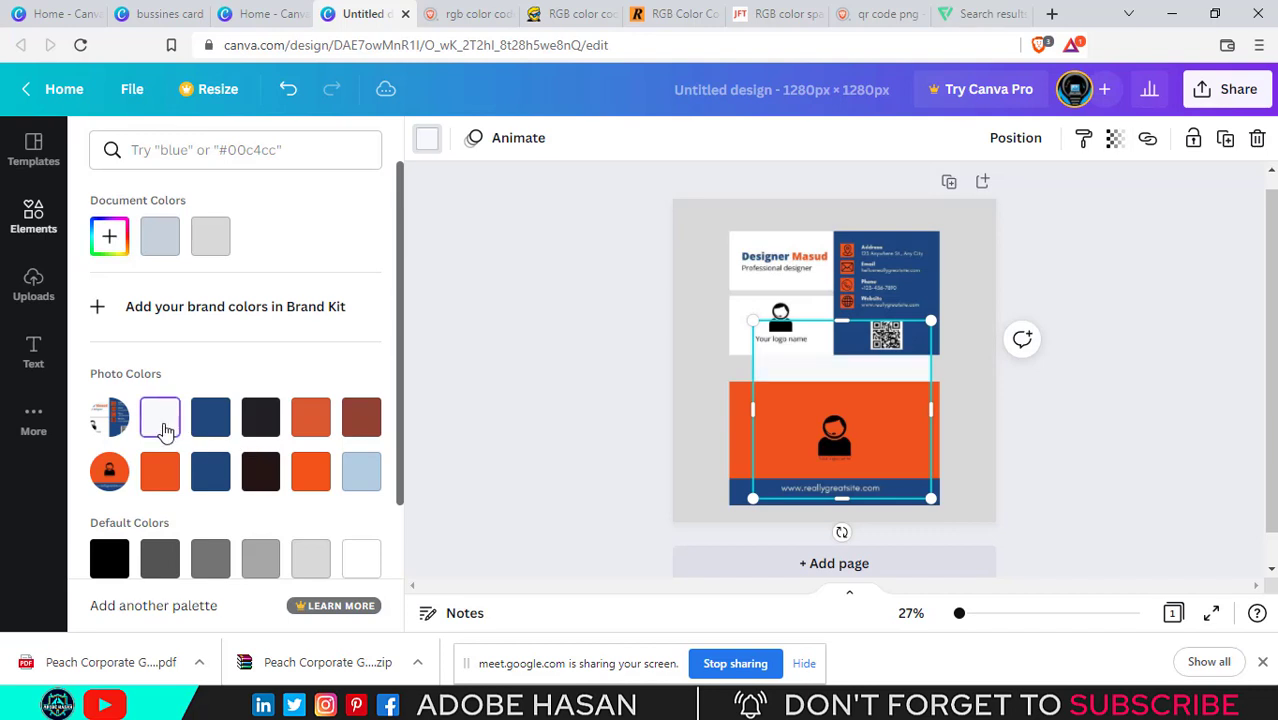
pyautogui.click(109, 236)
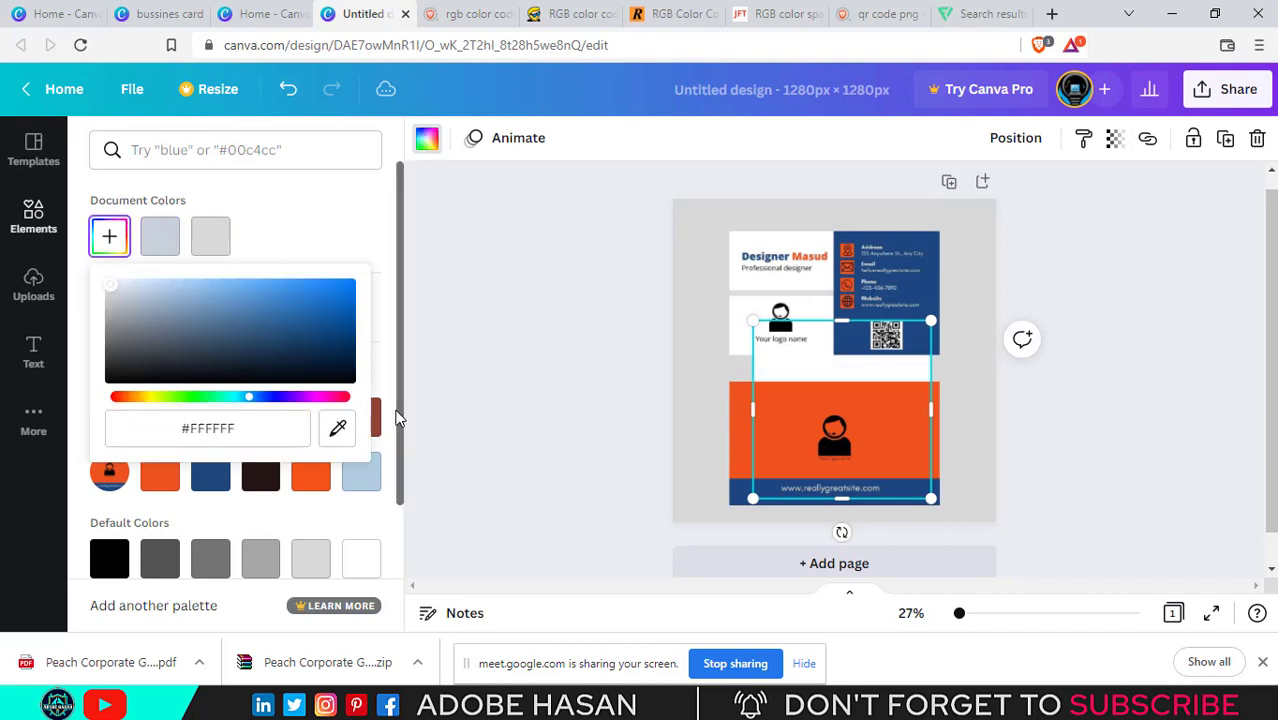
pyautogui.click(560, 367)
# Enlarge the white square to about 1371 × 1371 px and tilt it diagonally over the page's lower-right half
pyautogui.moveTo(951, 315); pyautogui.dragTo(1153, 205)
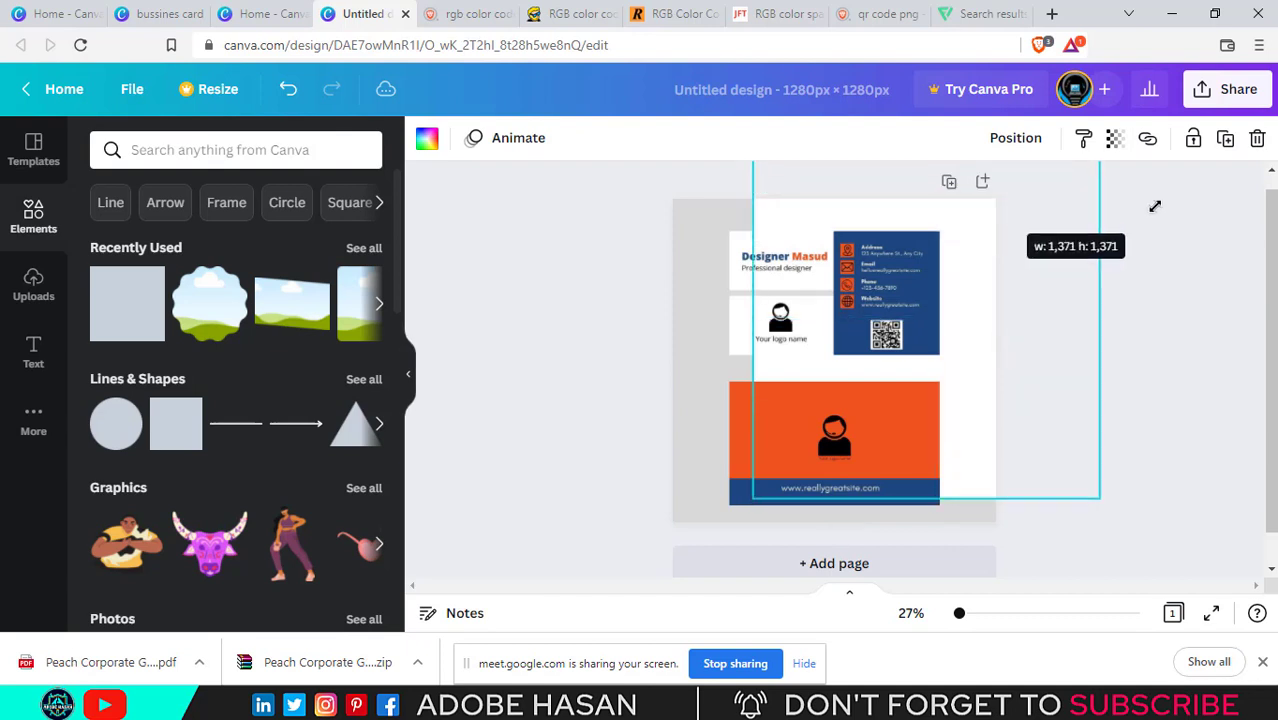
pyautogui.moveTo(1016, 274); pyautogui.dragTo(985, 389)
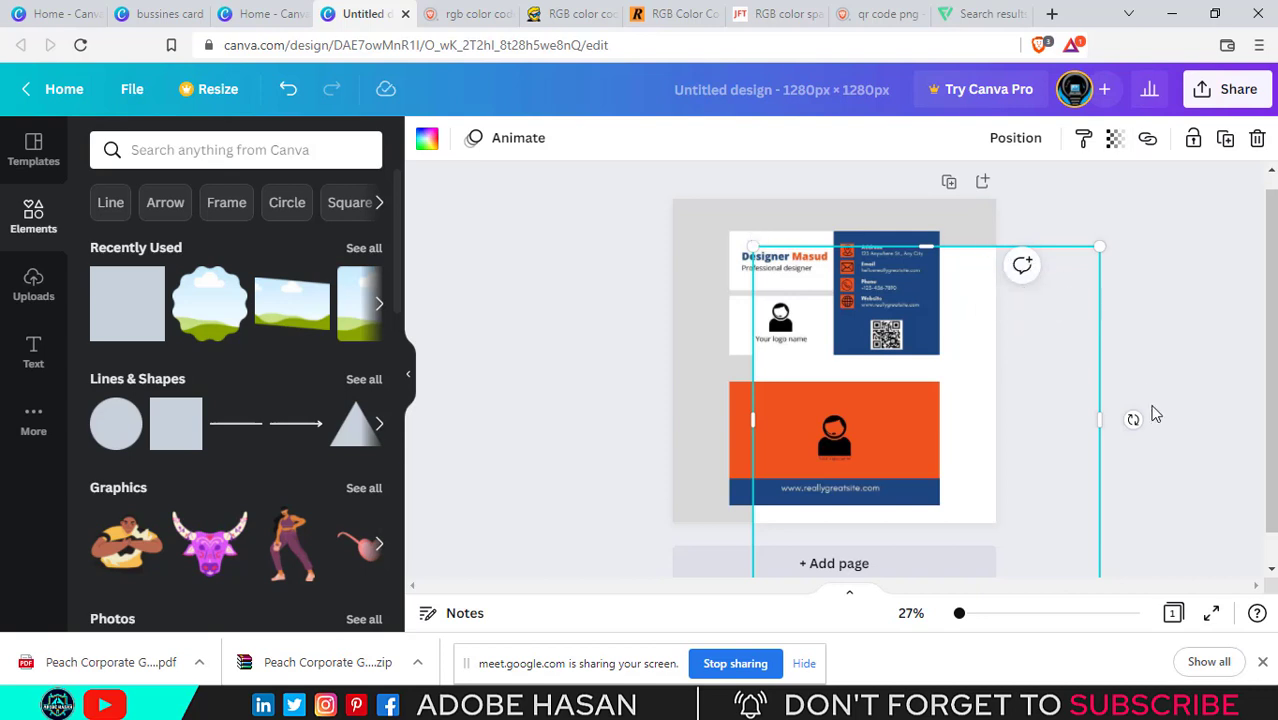
pyautogui.moveTo(1133, 419); pyautogui.dragTo(1035, 500)
pyautogui.moveTo(1045, 312); pyautogui.dragTo(1078, 415)
pyautogui.scroll(-2, 878, 447)
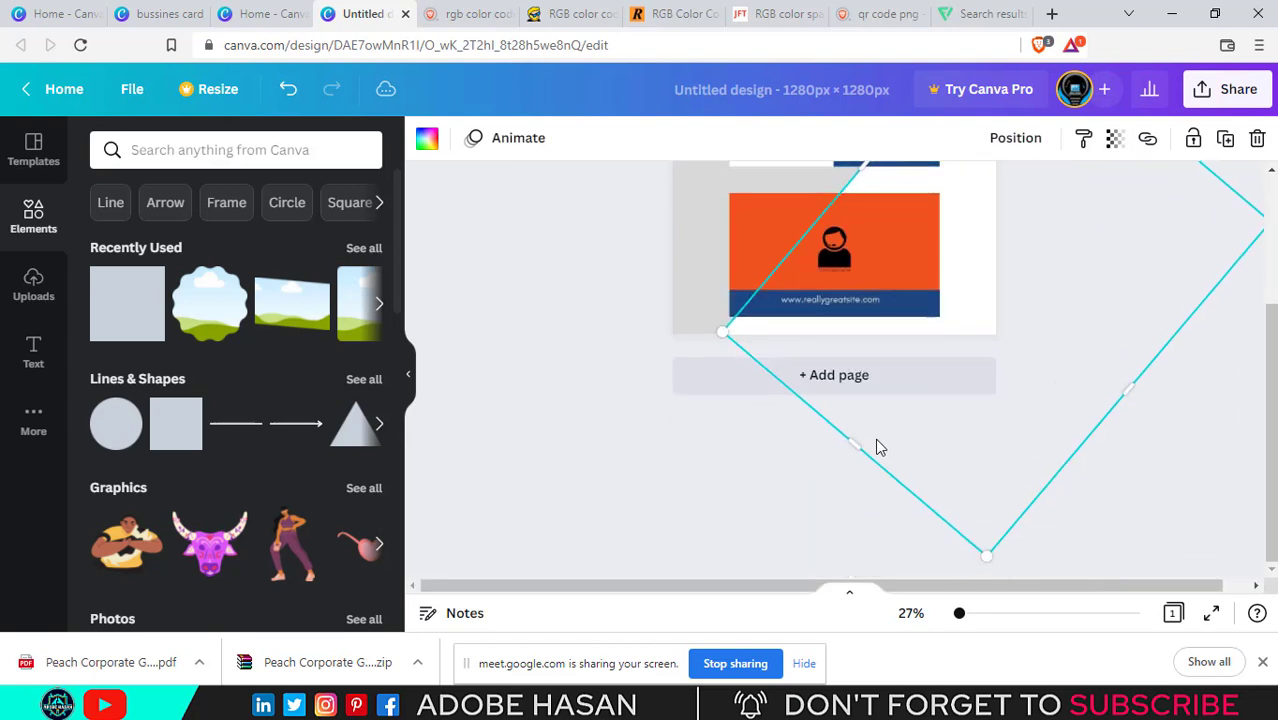
pyautogui.moveTo(848, 447); pyautogui.dragTo(776, 531)
pyautogui.scroll(2, 889, 433)
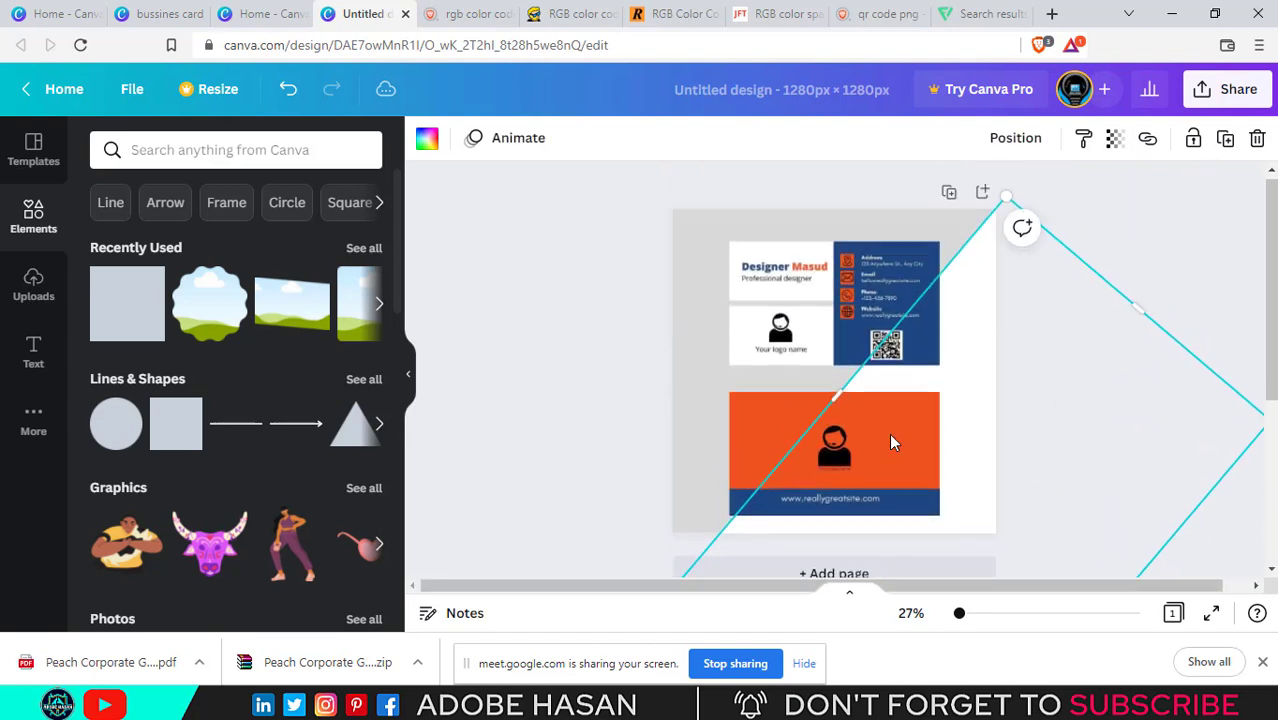
# Rotate the white square further so its upper-left edge runs parallel to the page's diagonal
pyautogui.scroll(-2, 1069, 437)
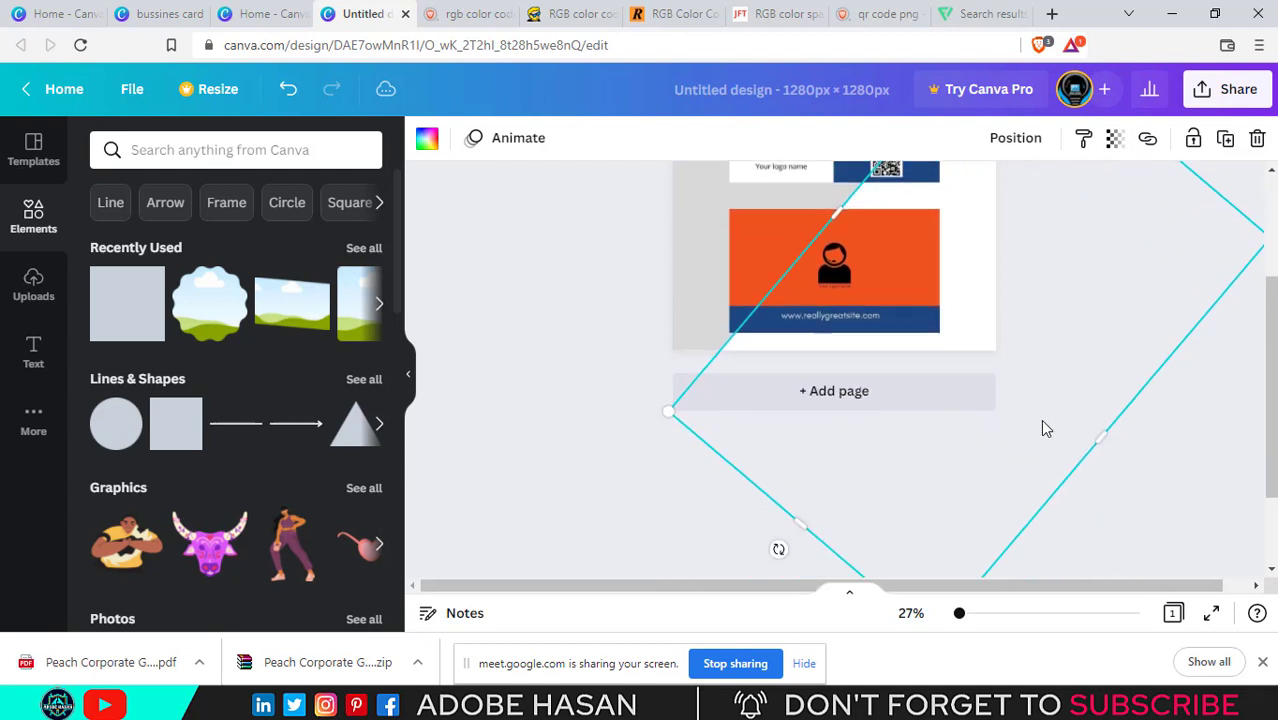
pyautogui.scroll(-1, 869, 514)
pyautogui.moveTo(778, 456); pyautogui.dragTo(915, 392)
pyautogui.scroll(3, 944, 448)
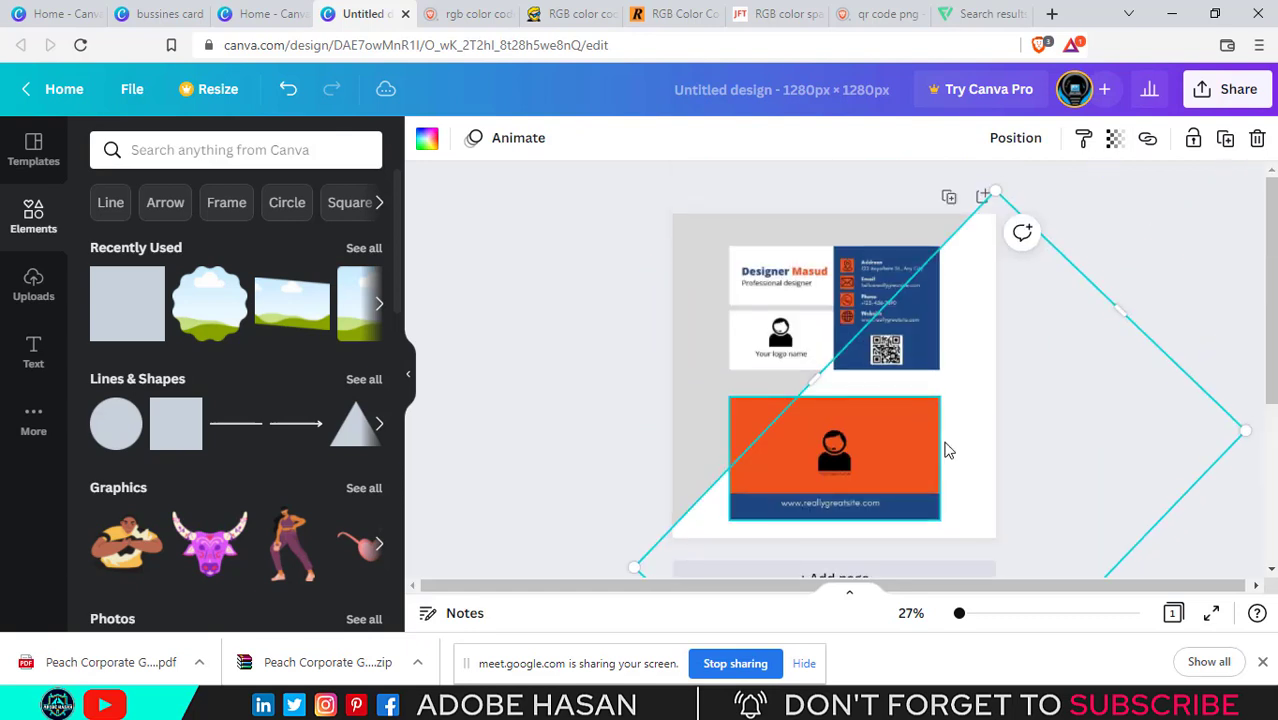
pyautogui.scroll(-1, 1082, 410)
pyautogui.scroll(1, 1072, 362)
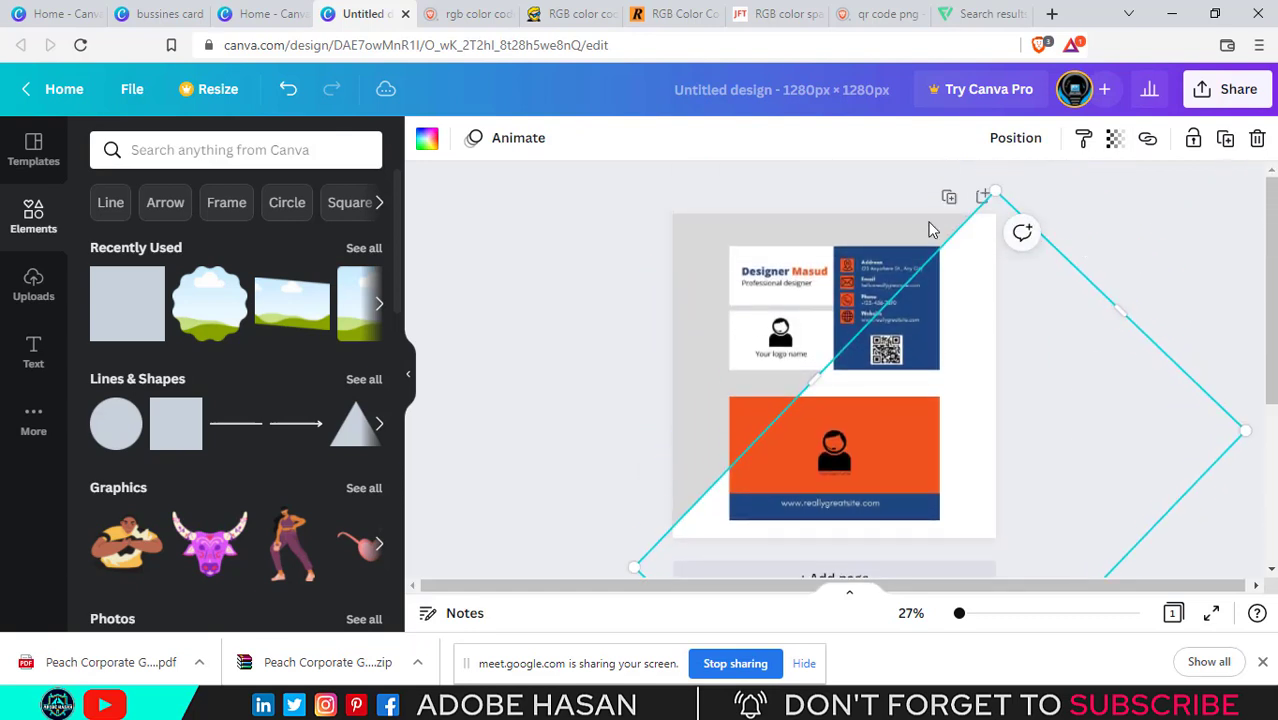
# Nudge the white square until its edge runs from the page's upper-right corner to its lower-left corner, and deselect it
pyautogui.scroll(-2, 1063, 350)
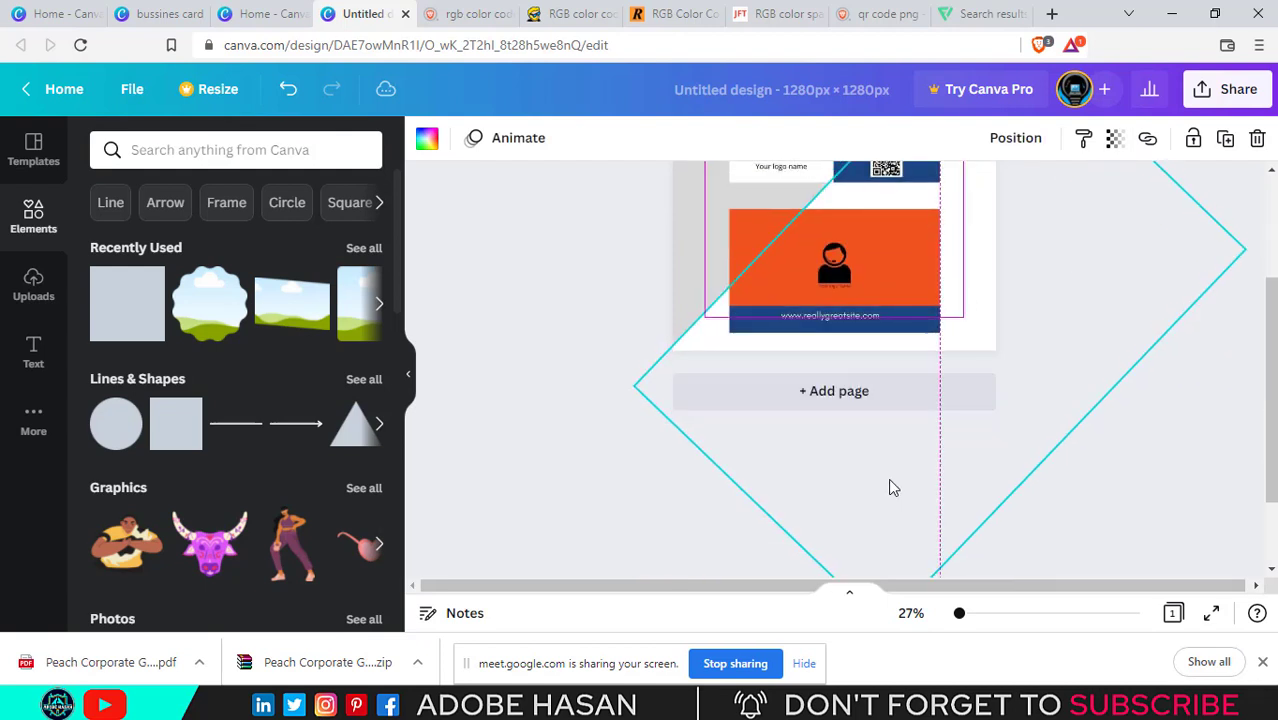
pyautogui.scroll(1, 892, 481)
pyautogui.scroll(1, 952, 457)
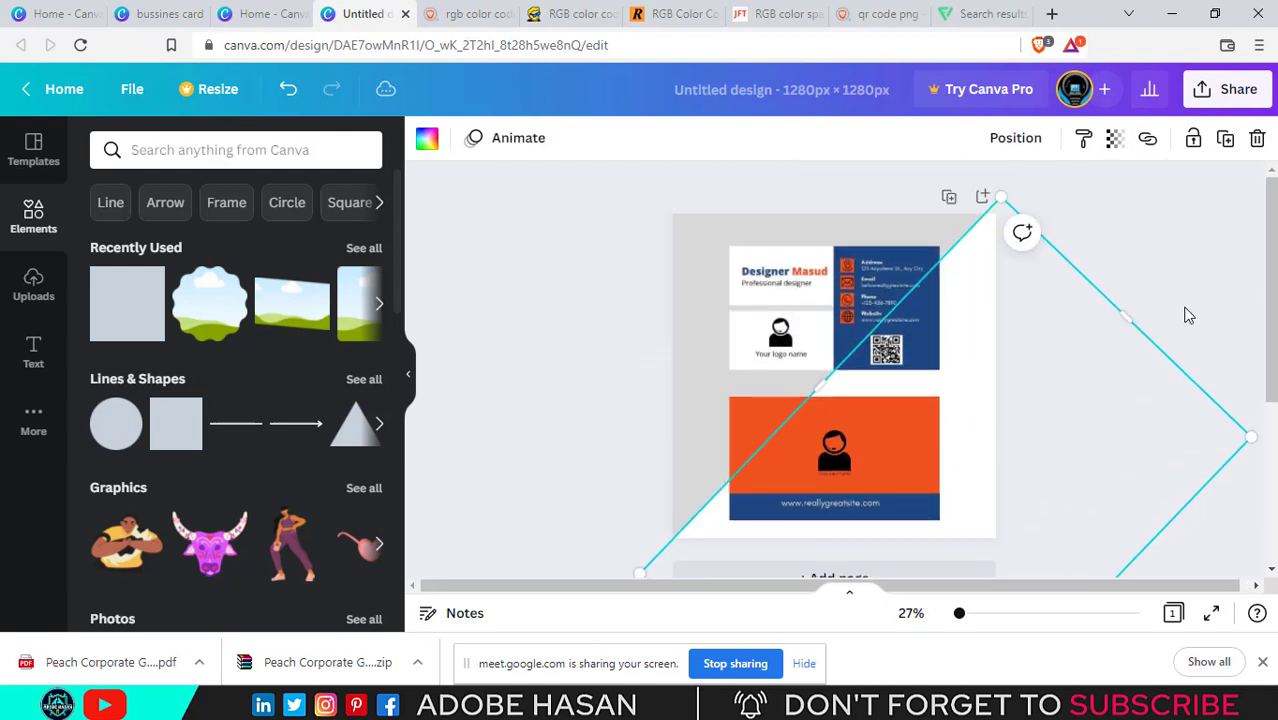
pyautogui.scroll(-1, 1170, 325)
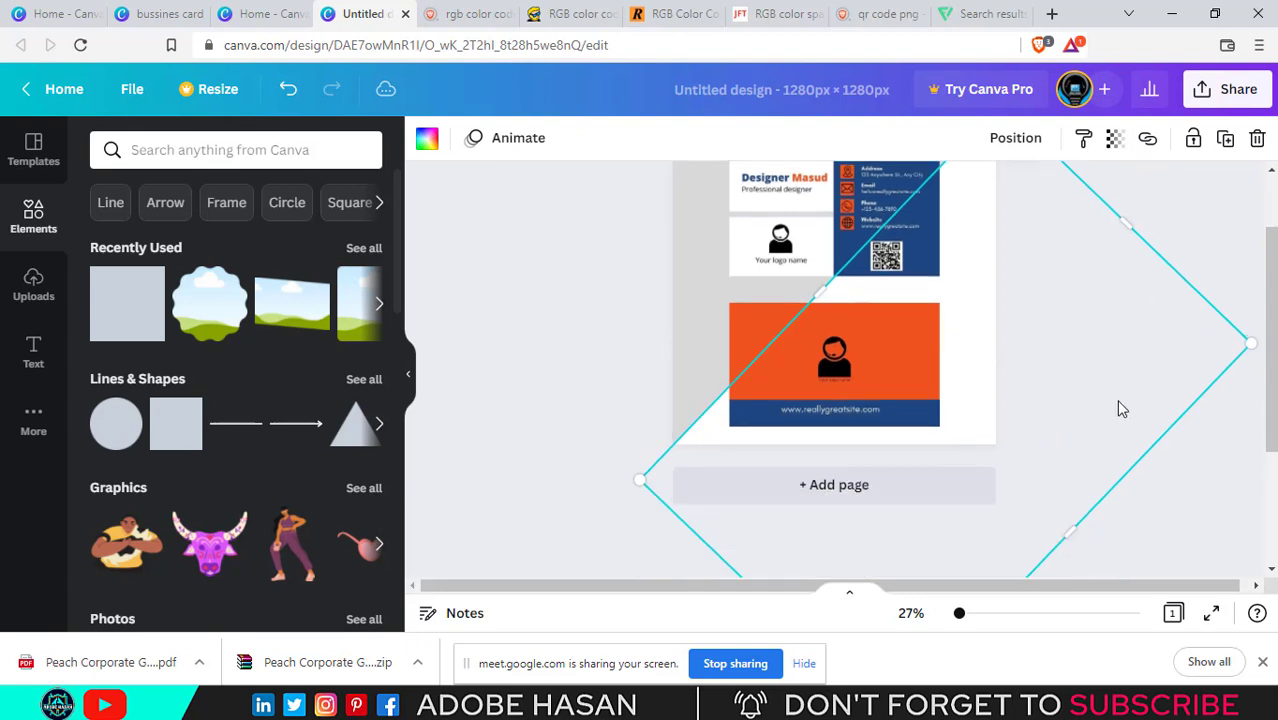
pyautogui.scroll(-1, 1121, 409)
pyautogui.scroll(2, 760, 515)
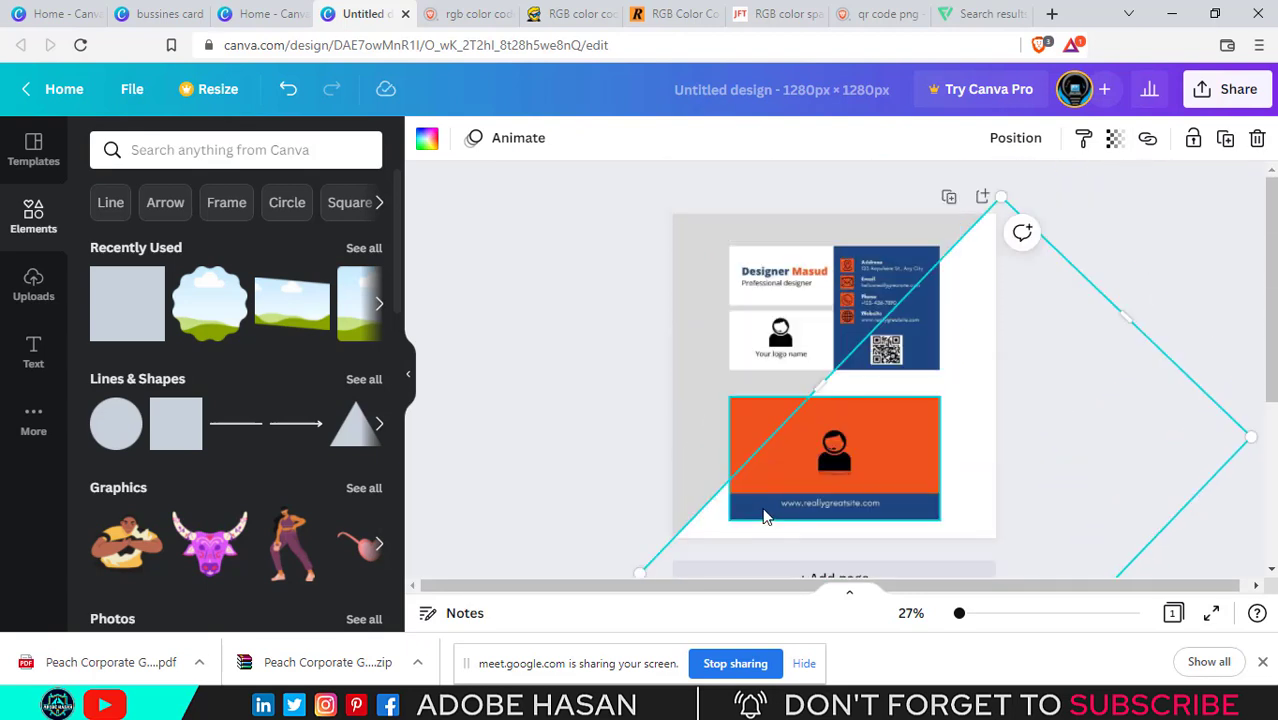
pyautogui.scroll(-3, 752, 500)
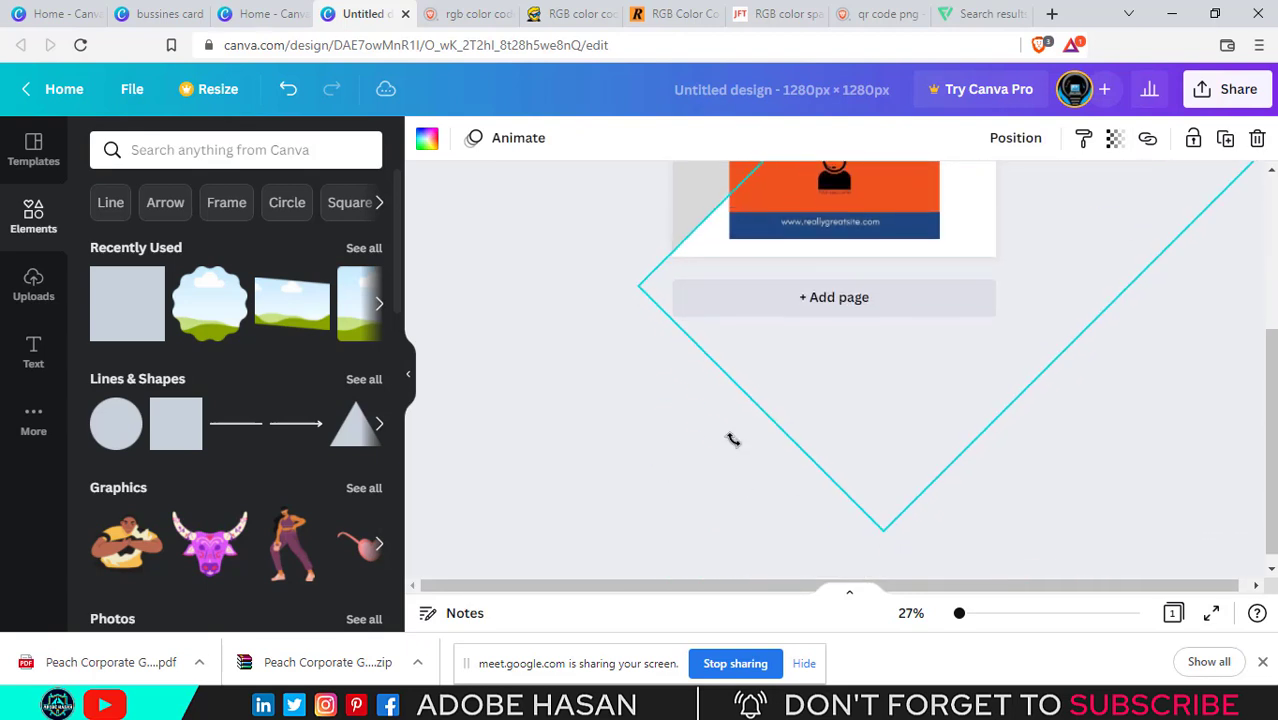
pyautogui.scroll(3, 941, 391)
pyautogui.click(1022, 405)
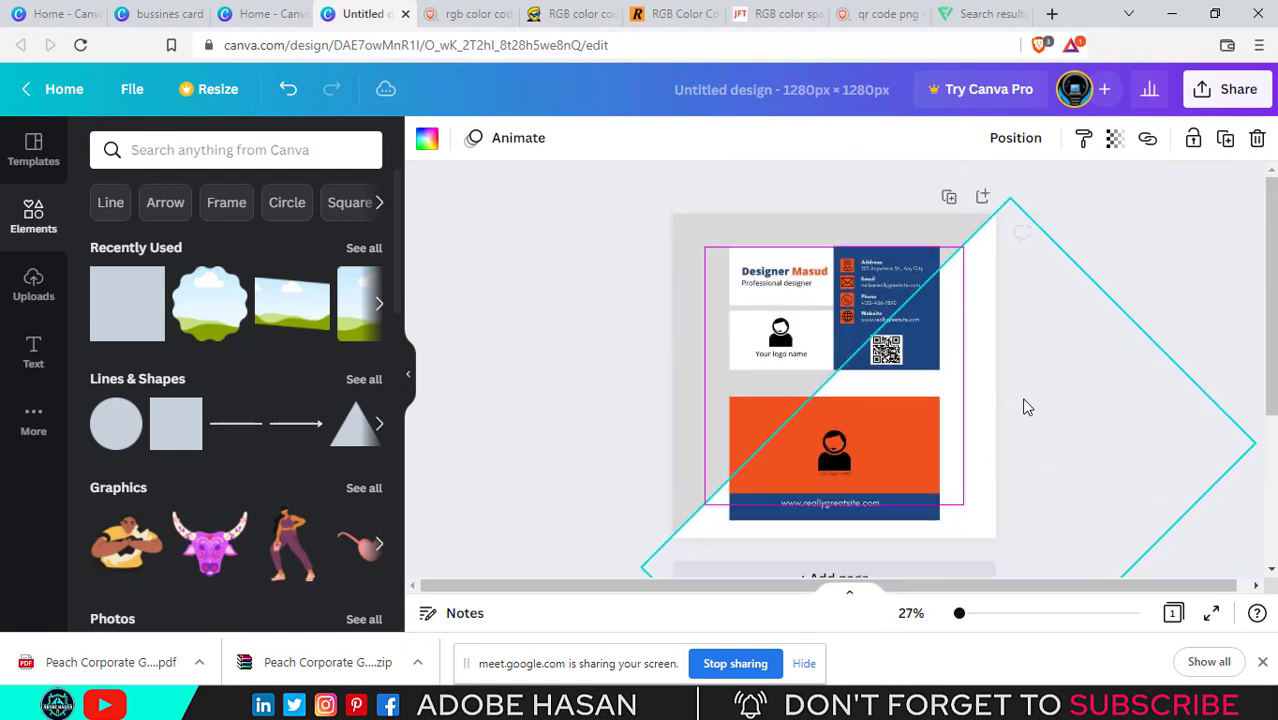
pyautogui.click(1024, 406)
pyautogui.scroll(-1, 1030, 390)
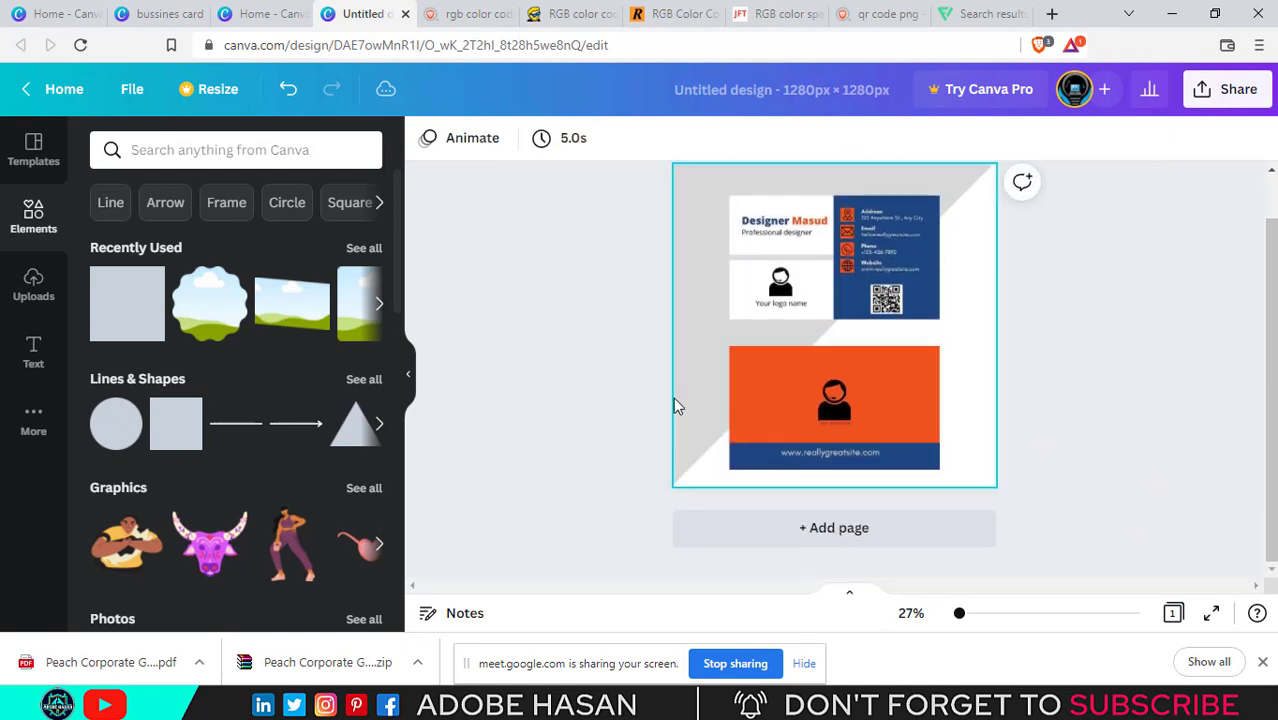
pyautogui.click(1213, 395)
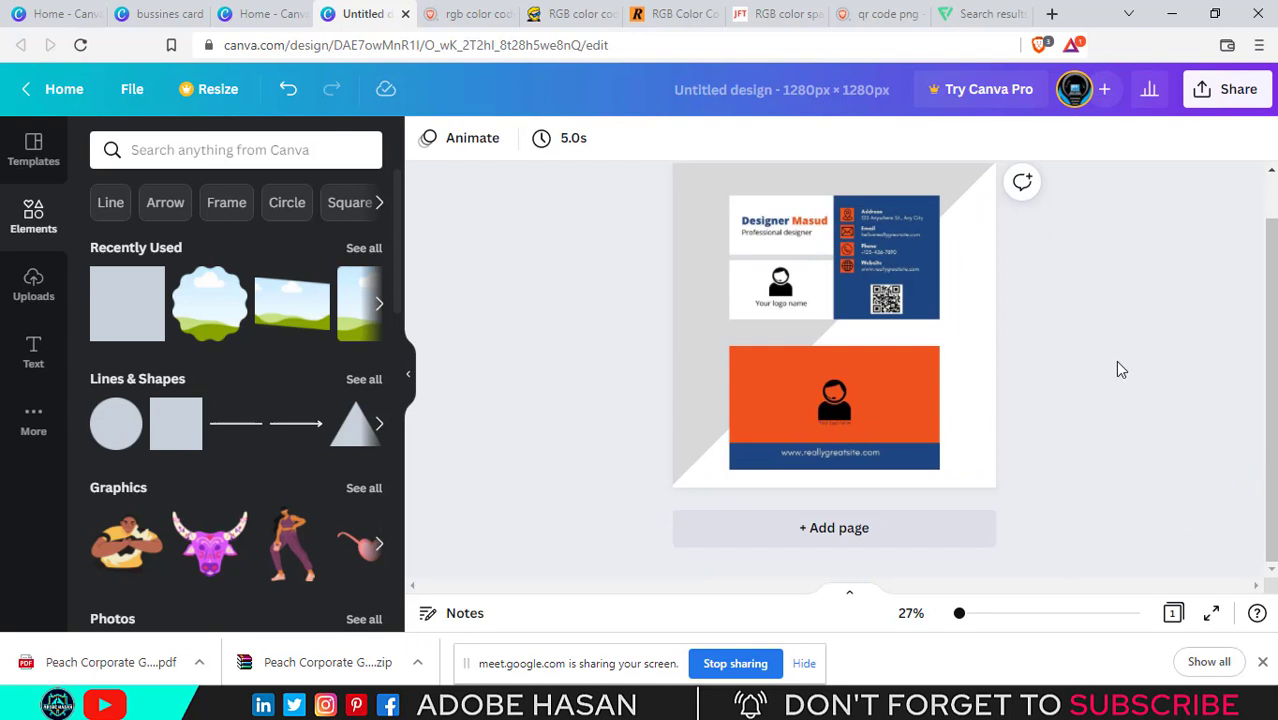
pyautogui.scroll(1, 1120, 370)
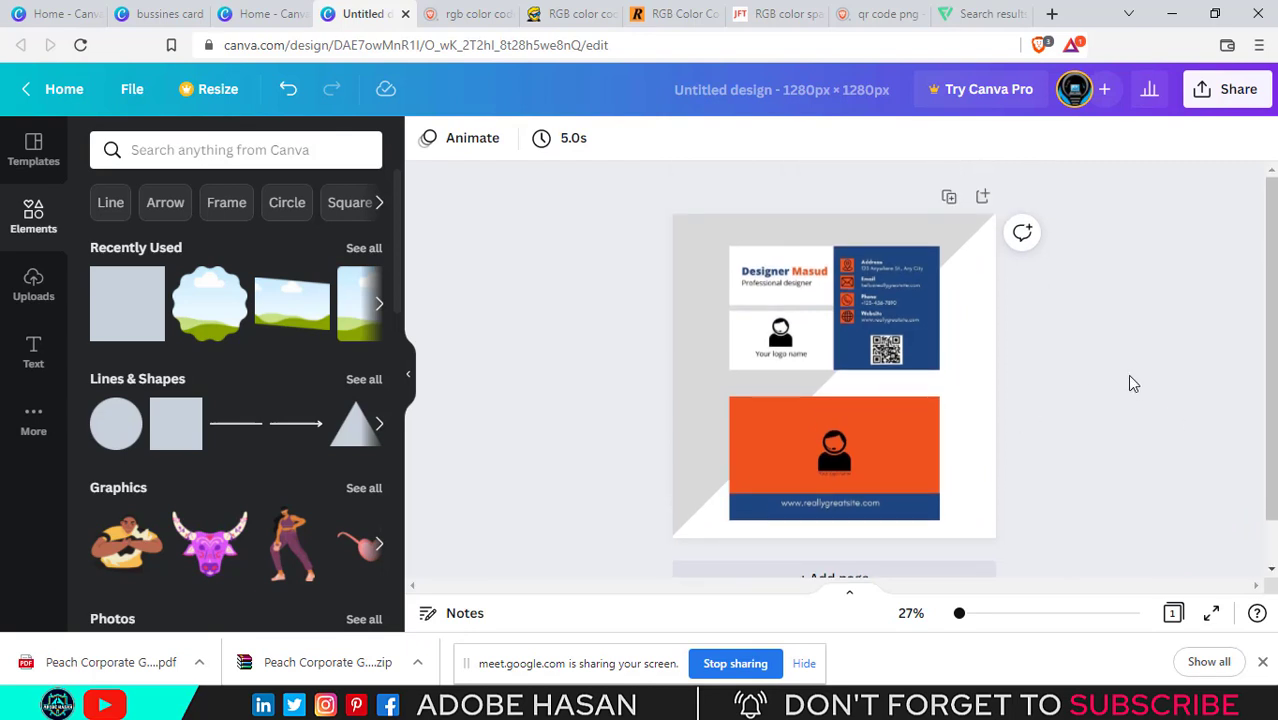
# Examine the crop, photo animation and page animation options for the card front image without applying any
pyautogui.click(785, 328)
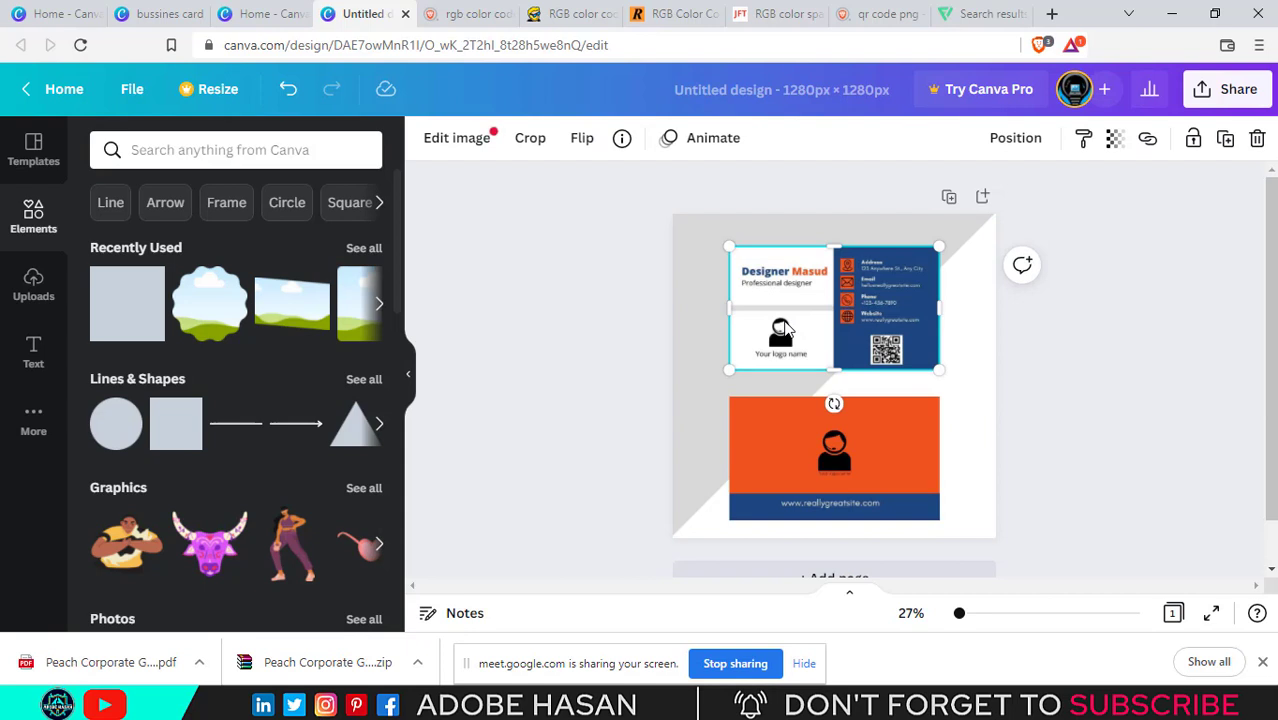
pyautogui.scroll(-1, 530, 365)
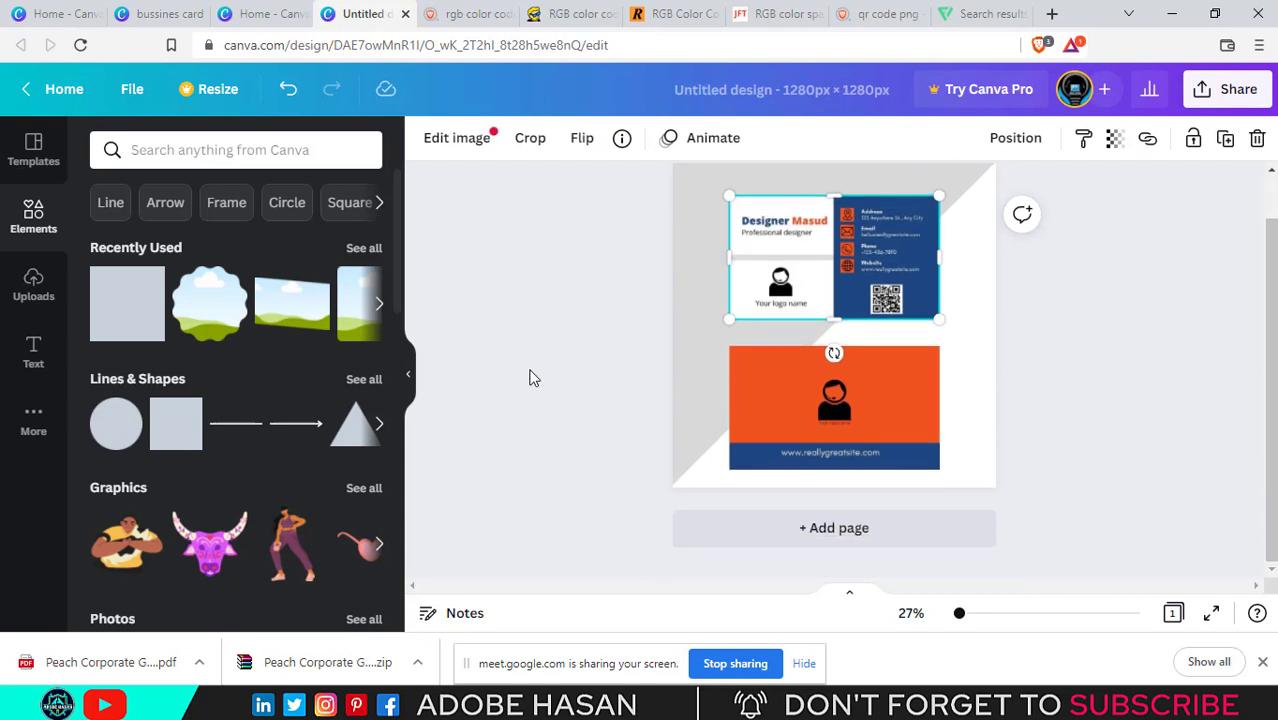
pyautogui.click(1262, 662)
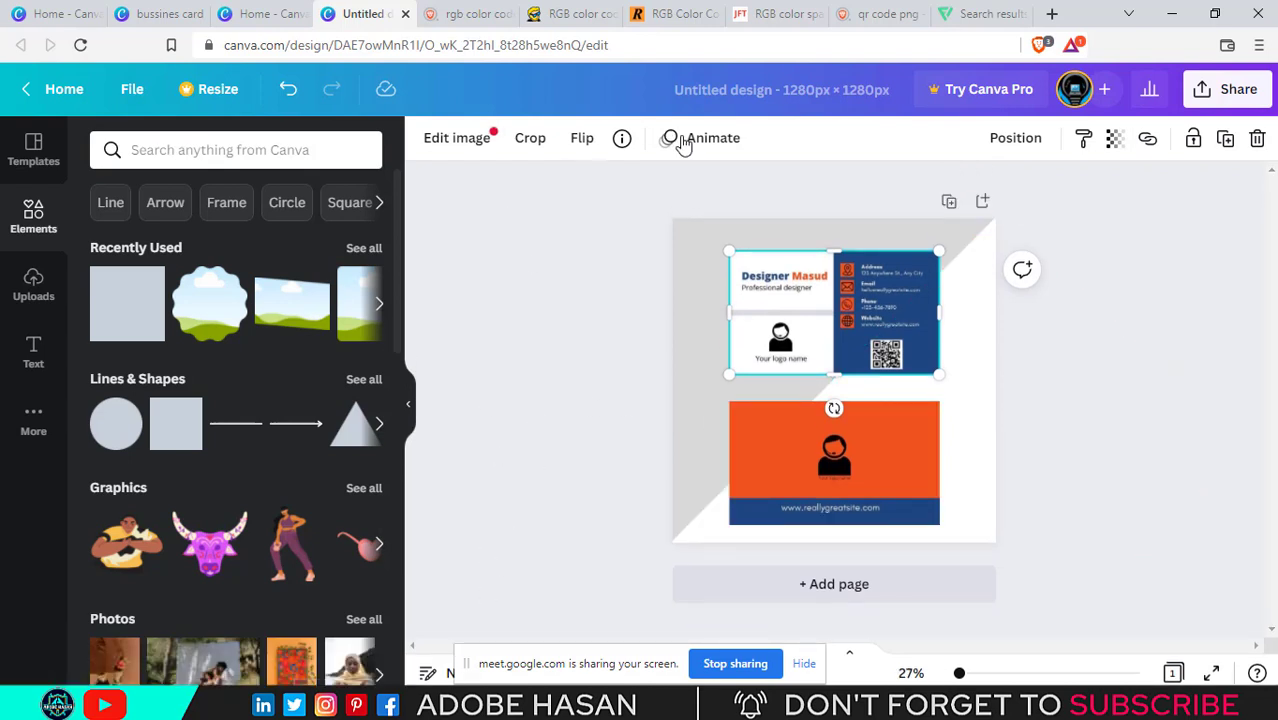
pyautogui.click(1128, 150)
pyautogui.click(1130, 148)
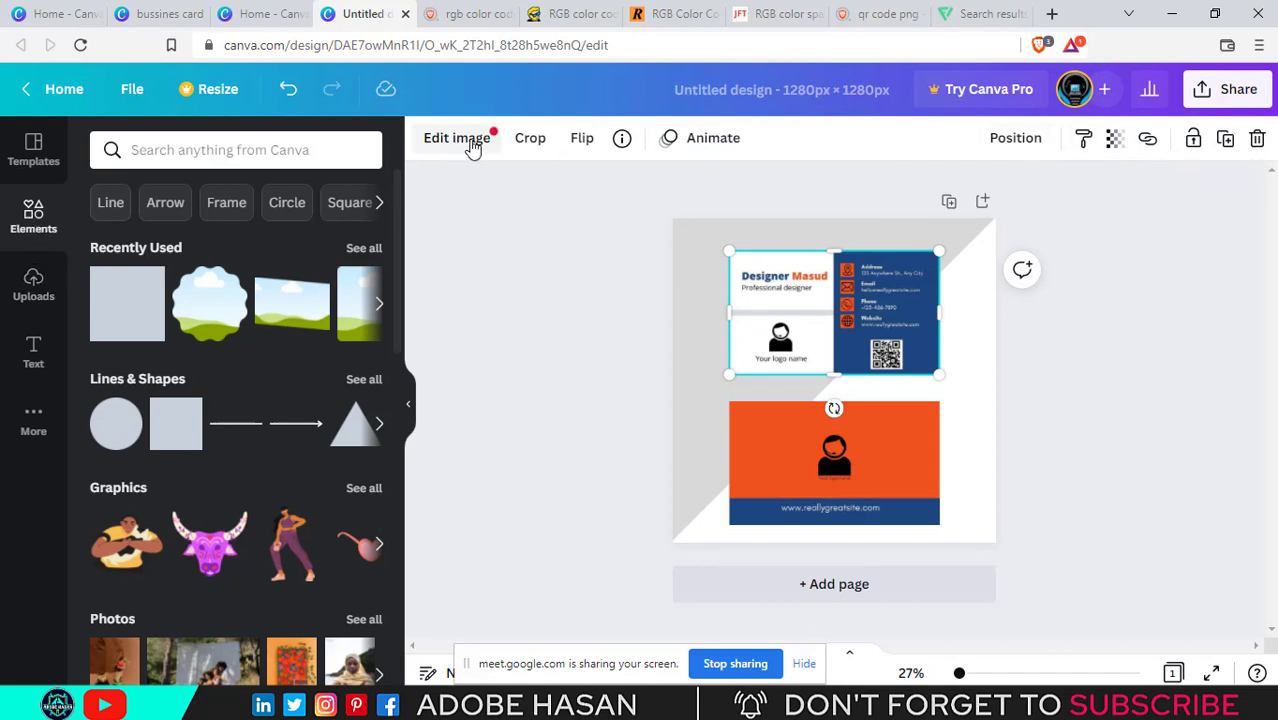
pyautogui.click(538, 145)
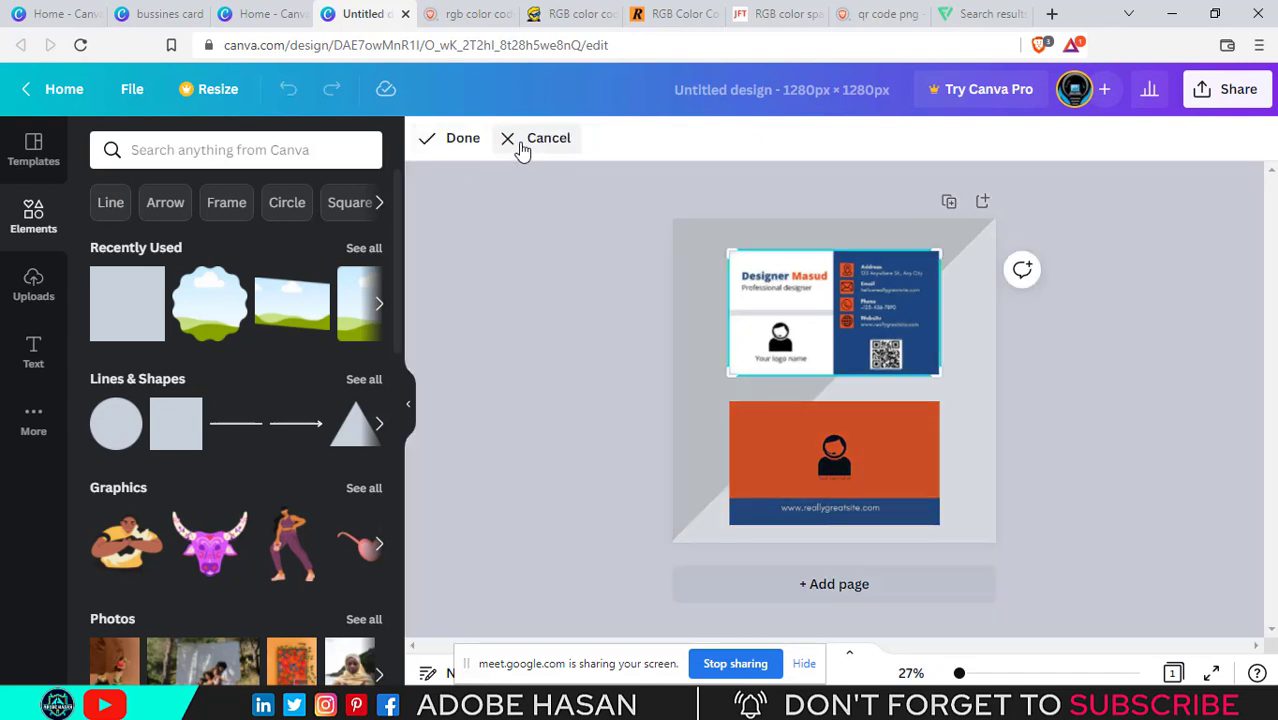
pyautogui.click(520, 148)
pyautogui.click(663, 142)
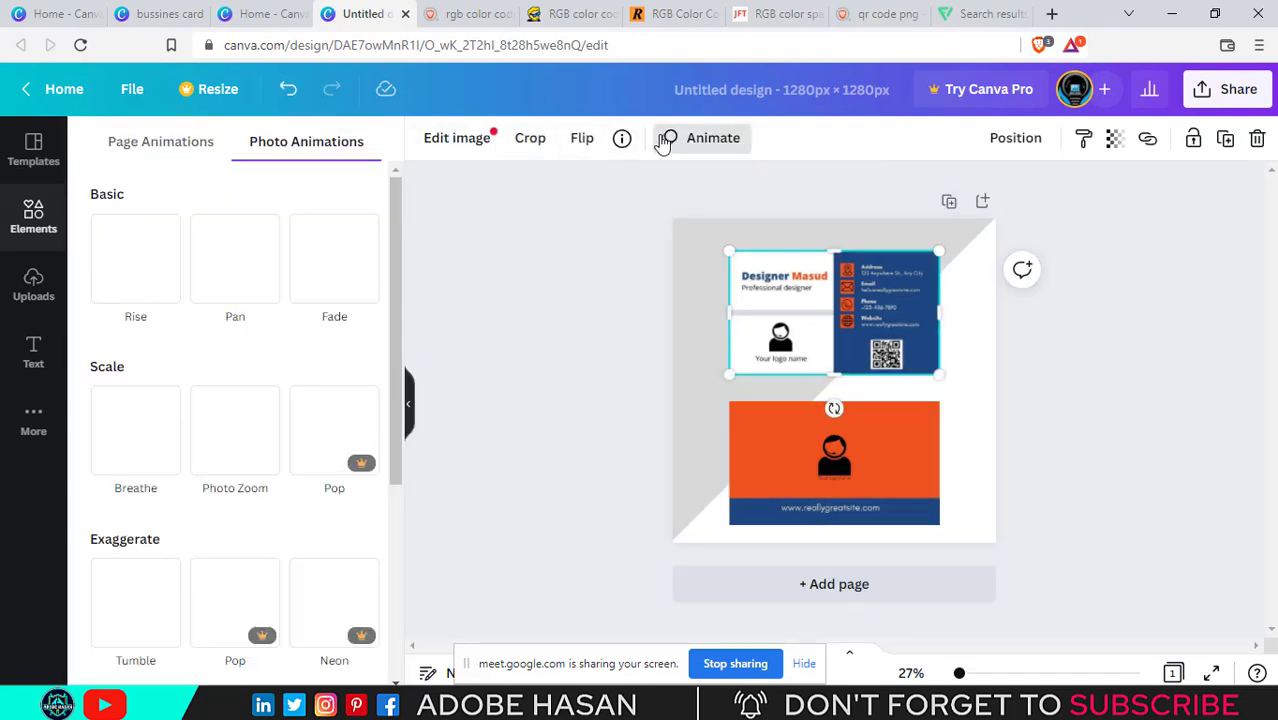
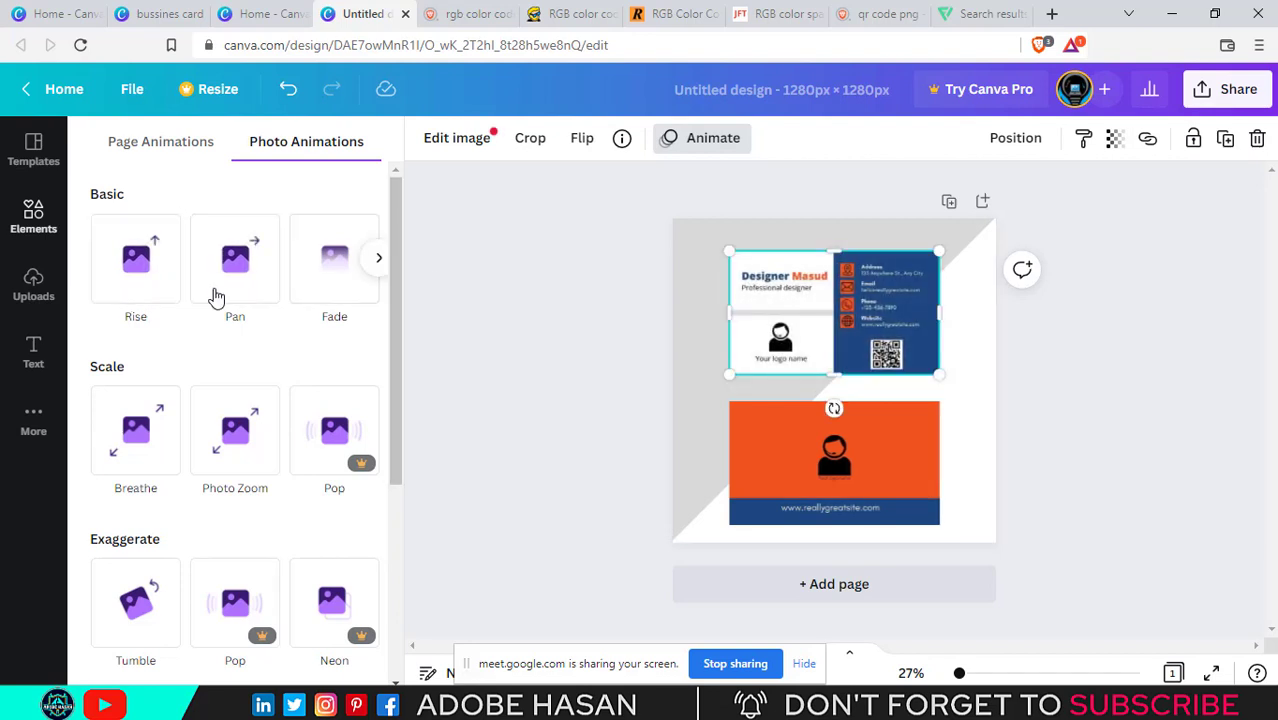
pyautogui.click(150, 146)
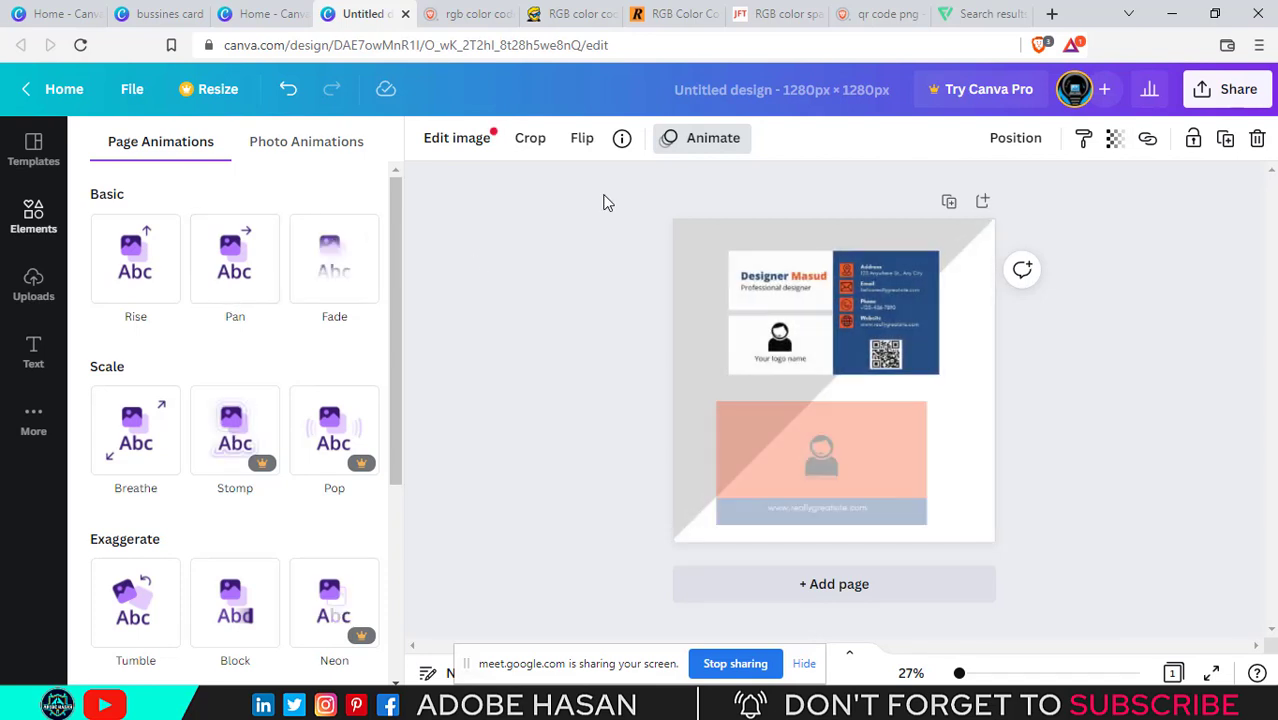
pyautogui.press('Escape')
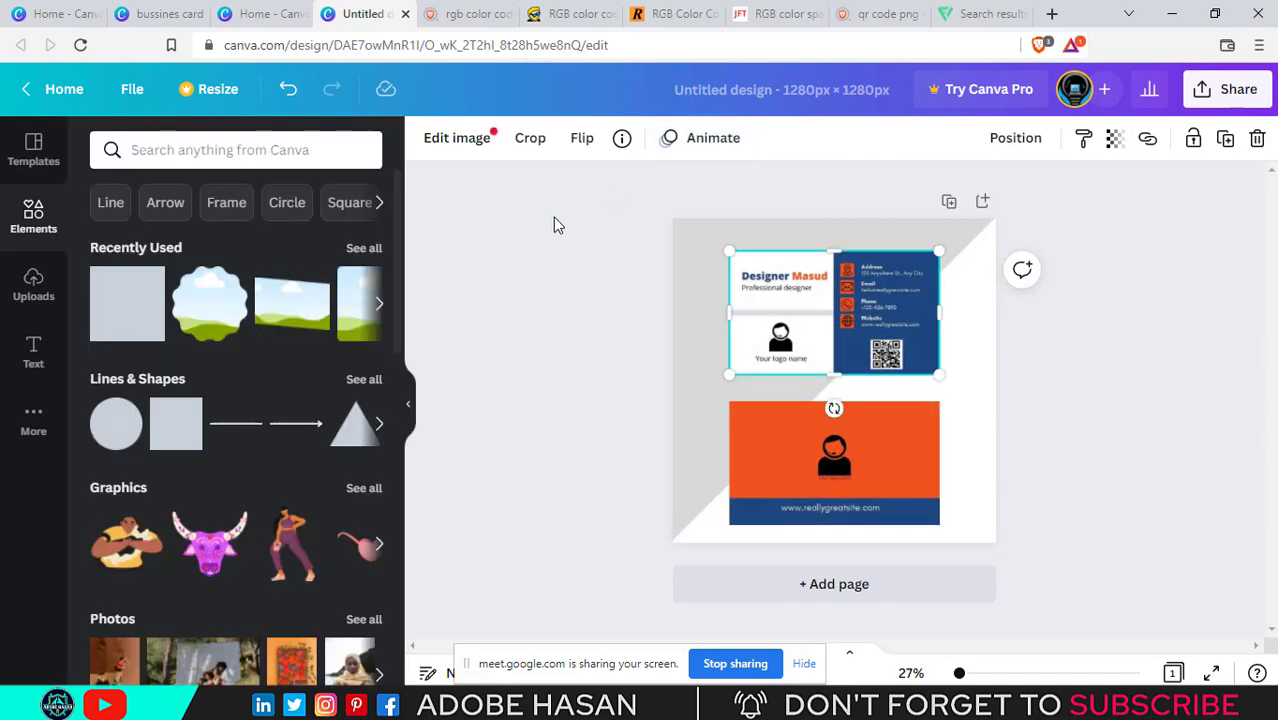
pyautogui.click(580, 276)
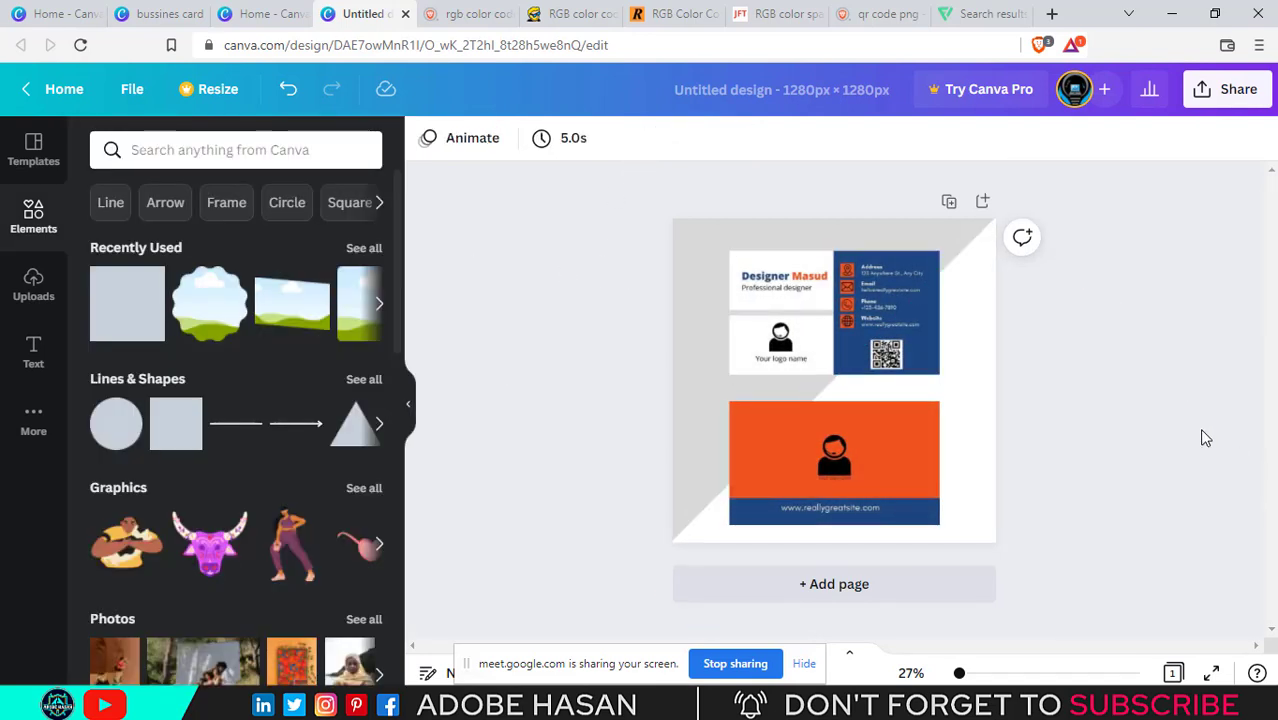
# Download the finished presentation design as a PNG at 1280 × 1280 px
pyautogui.click(1225, 92)
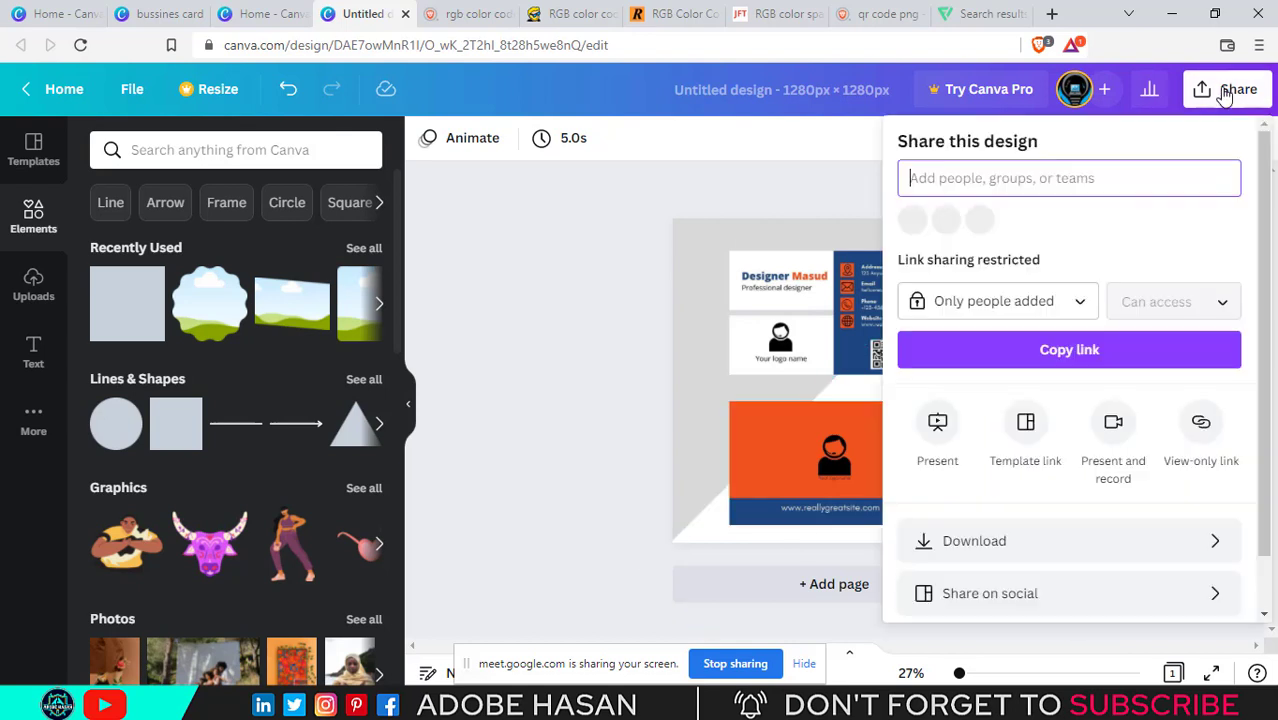
pyautogui.click(1038, 549)
pyautogui.click(1030, 470)
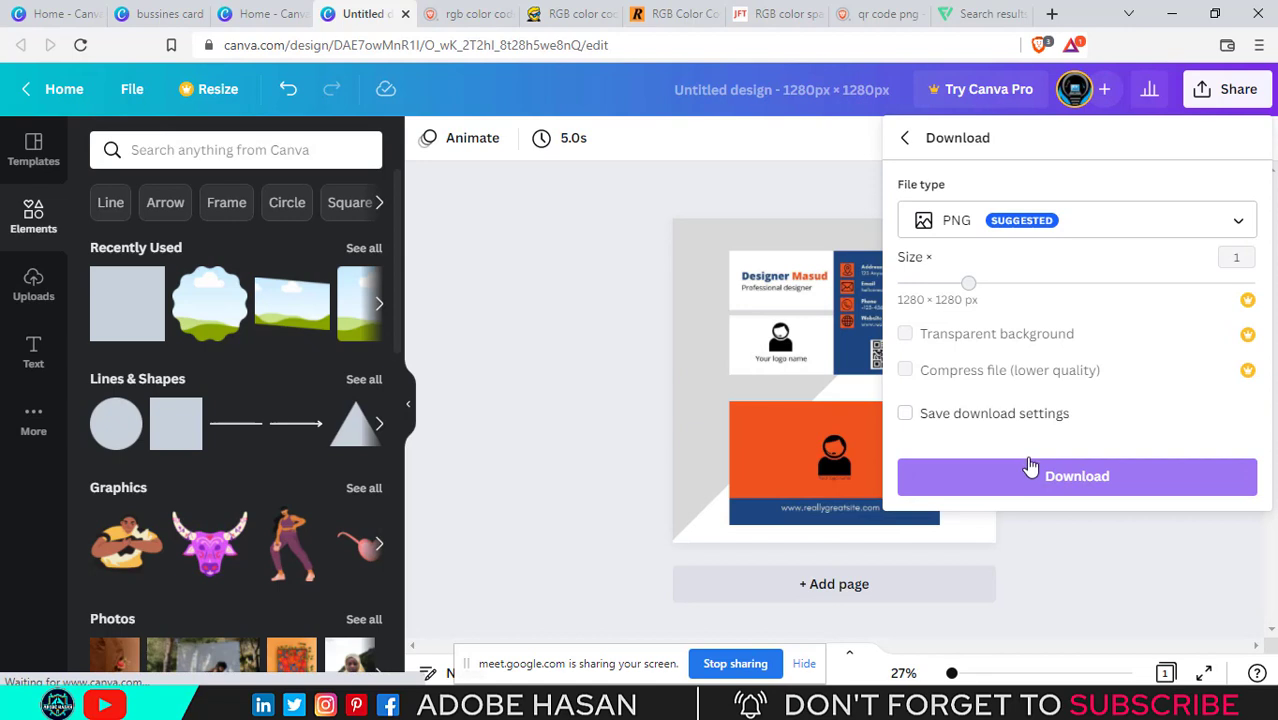
# Download the 1280 × 1280 px presentation design as a JPG and save it as Untitled design.jpg in the Downloads folder
pyautogui.click(1135, 231)
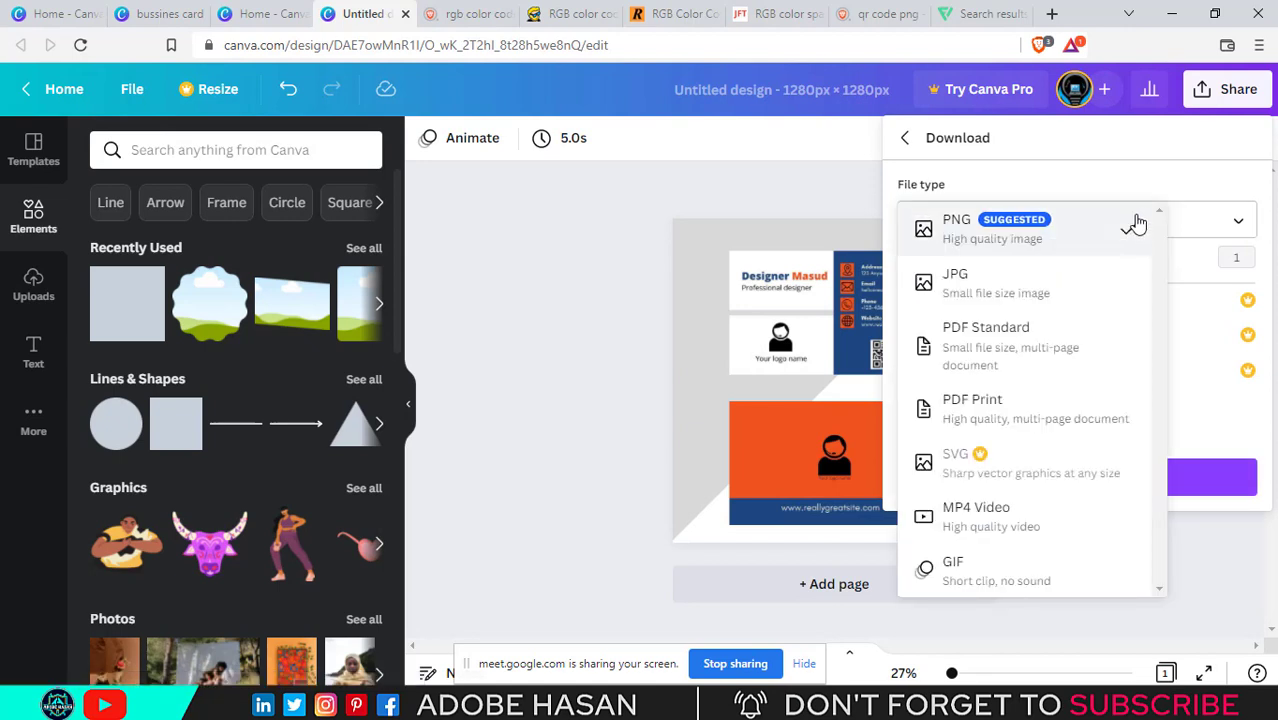
pyautogui.click(938, 285)
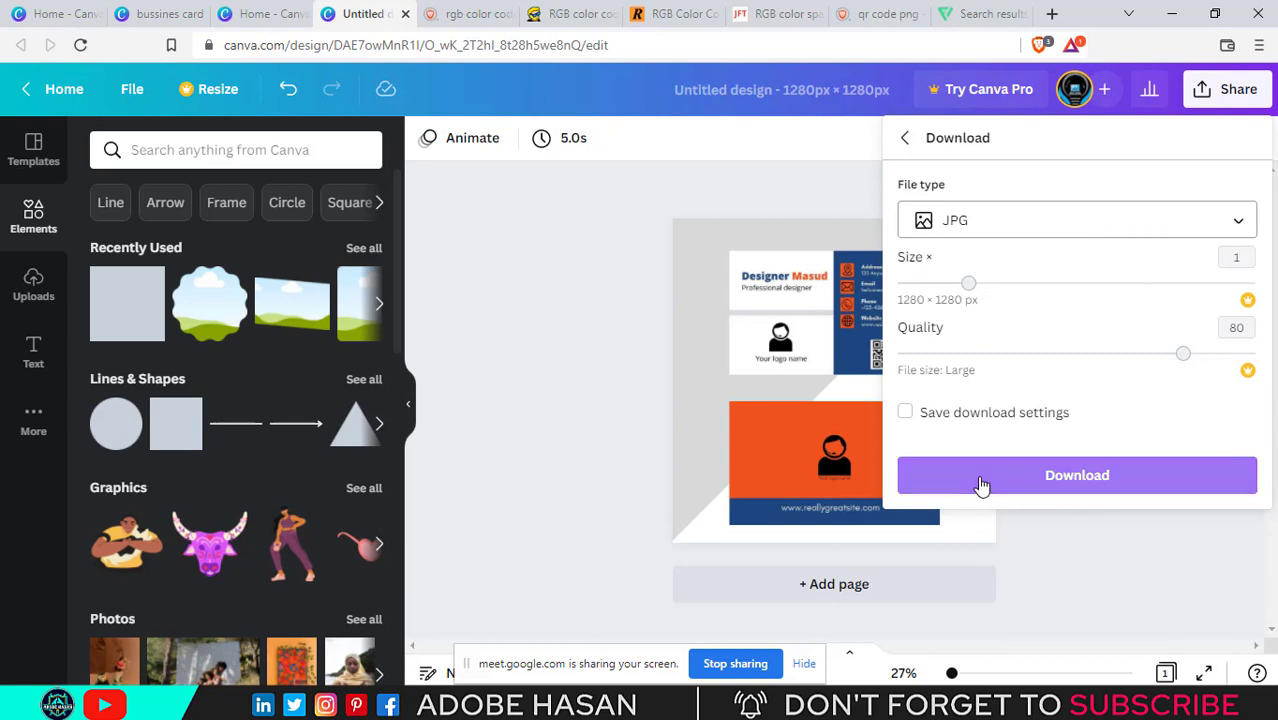
pyautogui.click(1172, 475)
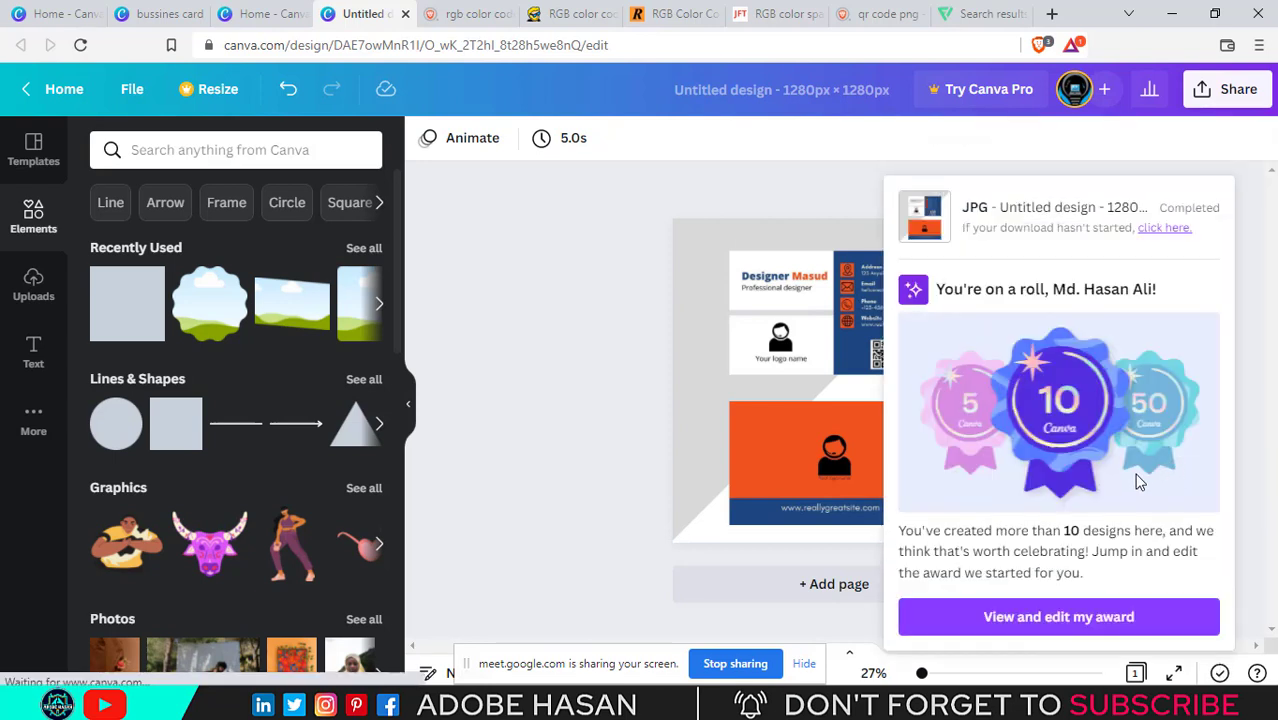
pyautogui.click(518, 424)
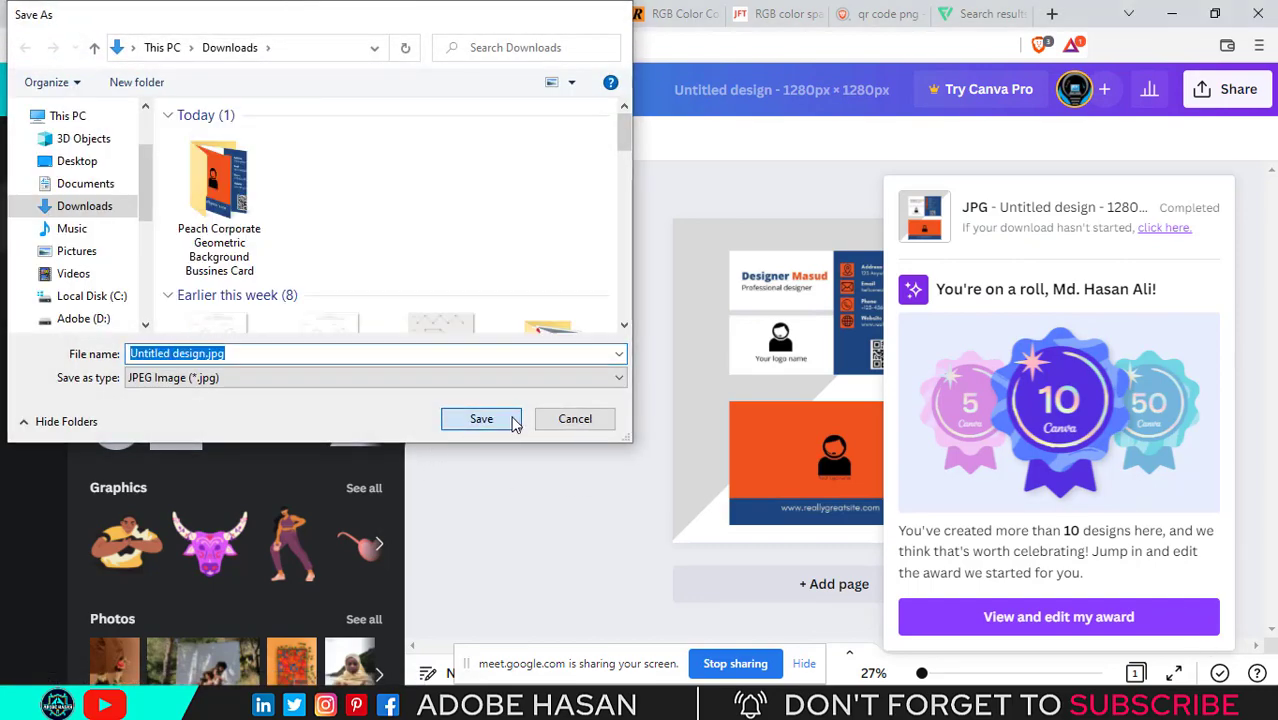
# Open the downloaded Untitled design.jpg to inspect both card sides up close, and close the image viewer
pyautogui.click(105, 663)
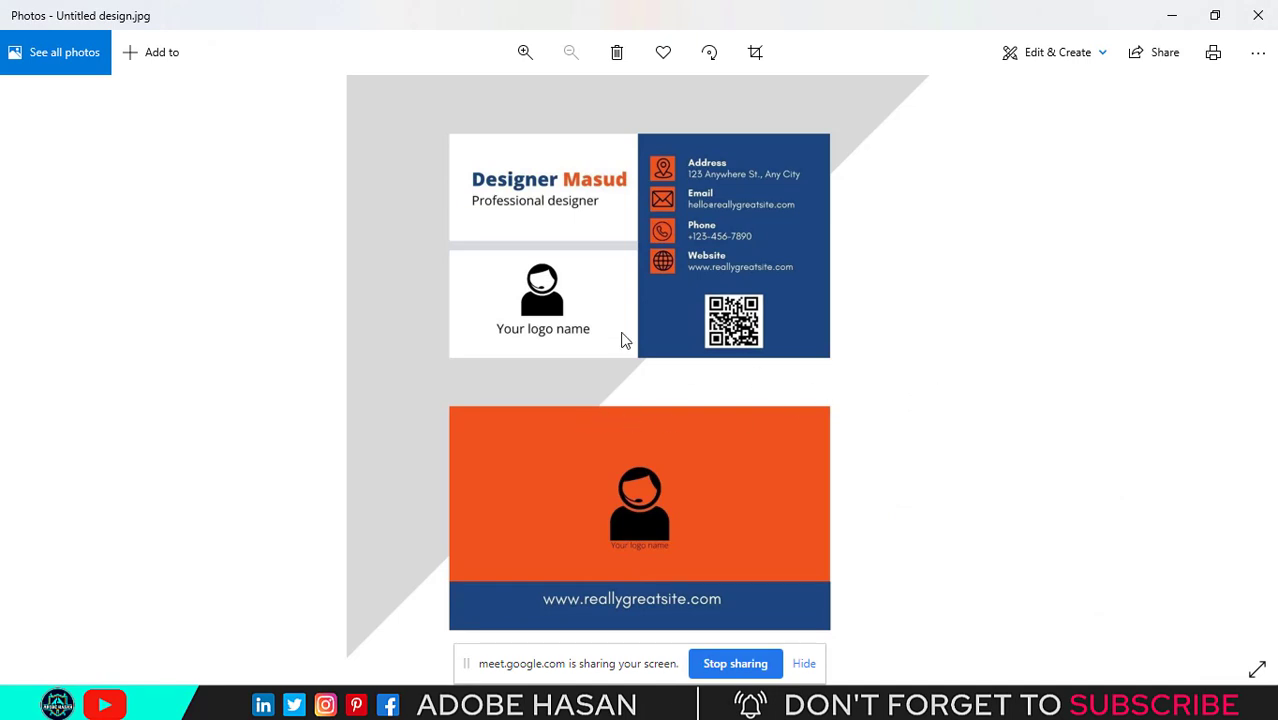
pyautogui.scroll(2, 615, 330)
pyautogui.scroll(-2, 625, 246)
pyautogui.click(1258, 15)
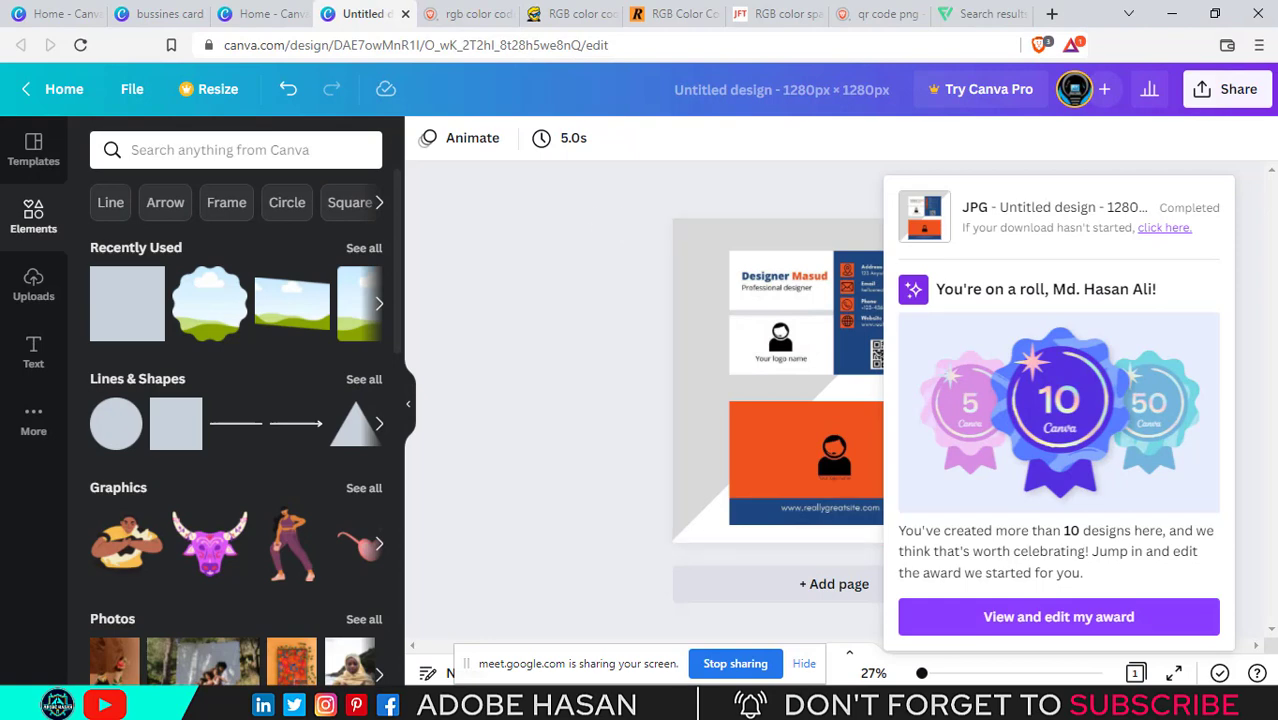
# Return to the Canva home page and search the templates for "food logo"
pyautogui.click(75, 89)
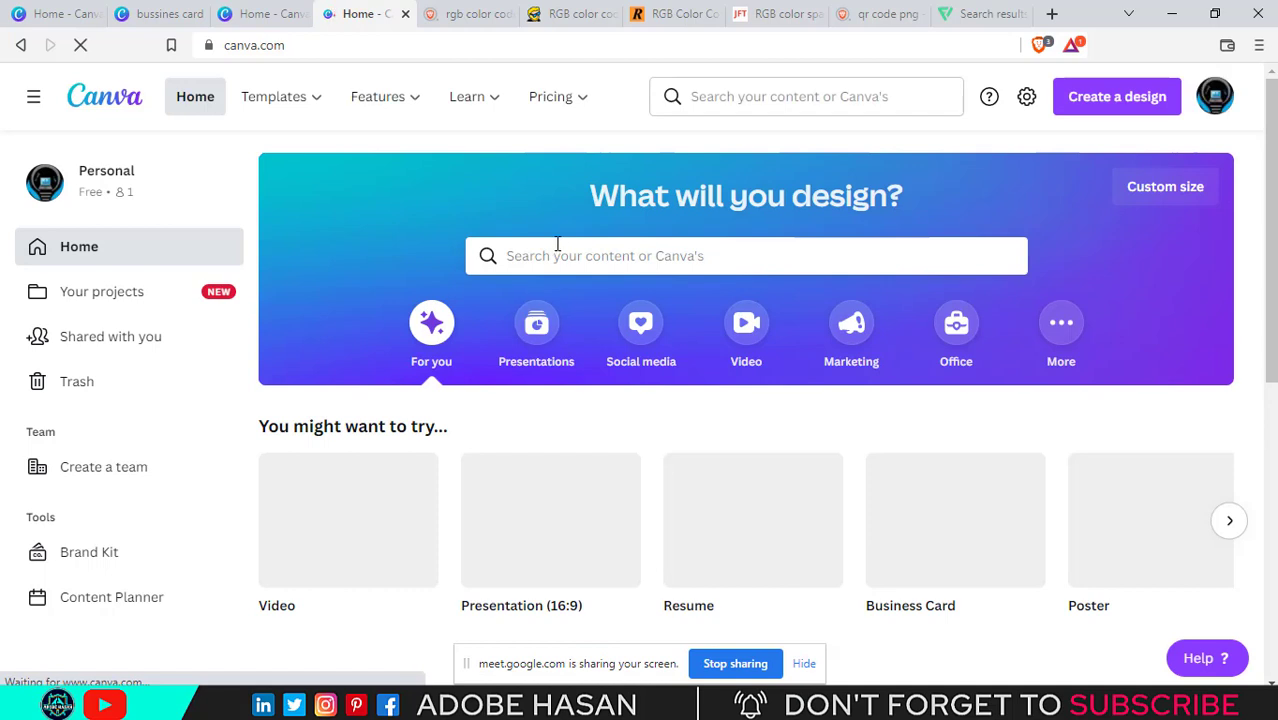
pyautogui.click(560, 256)
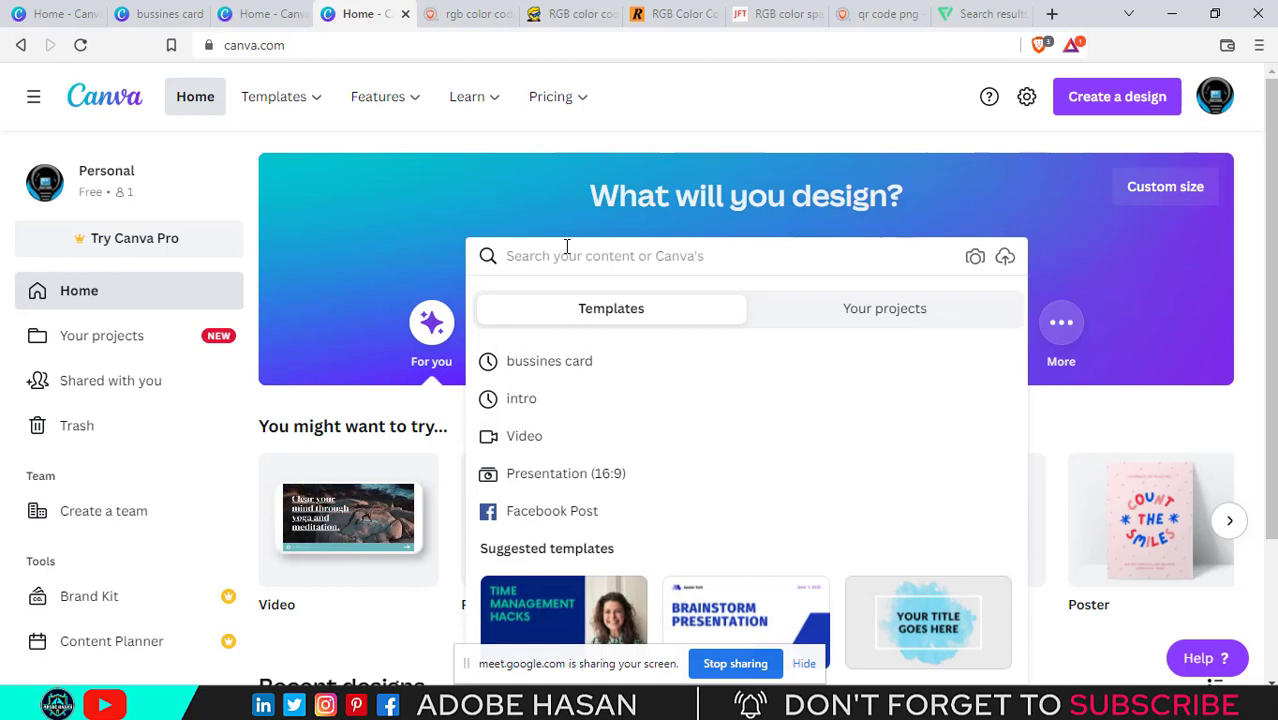
pyautogui.write('logo')
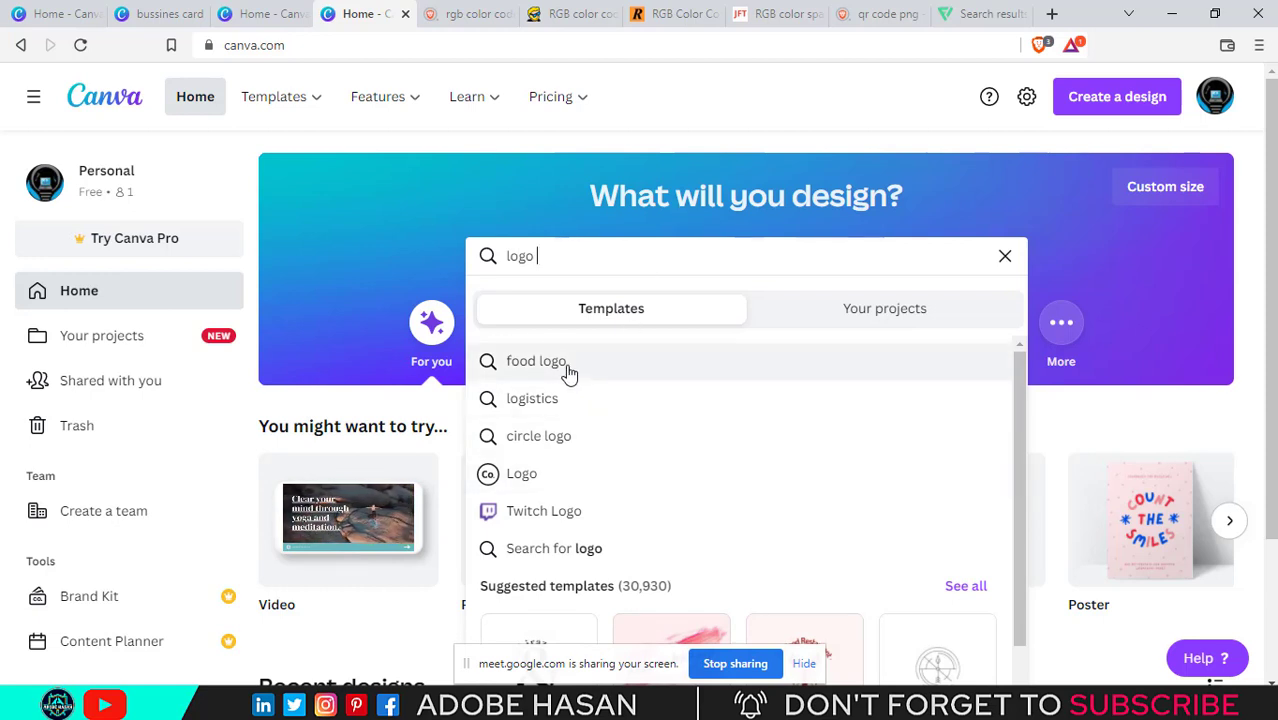
pyautogui.click(537, 361)
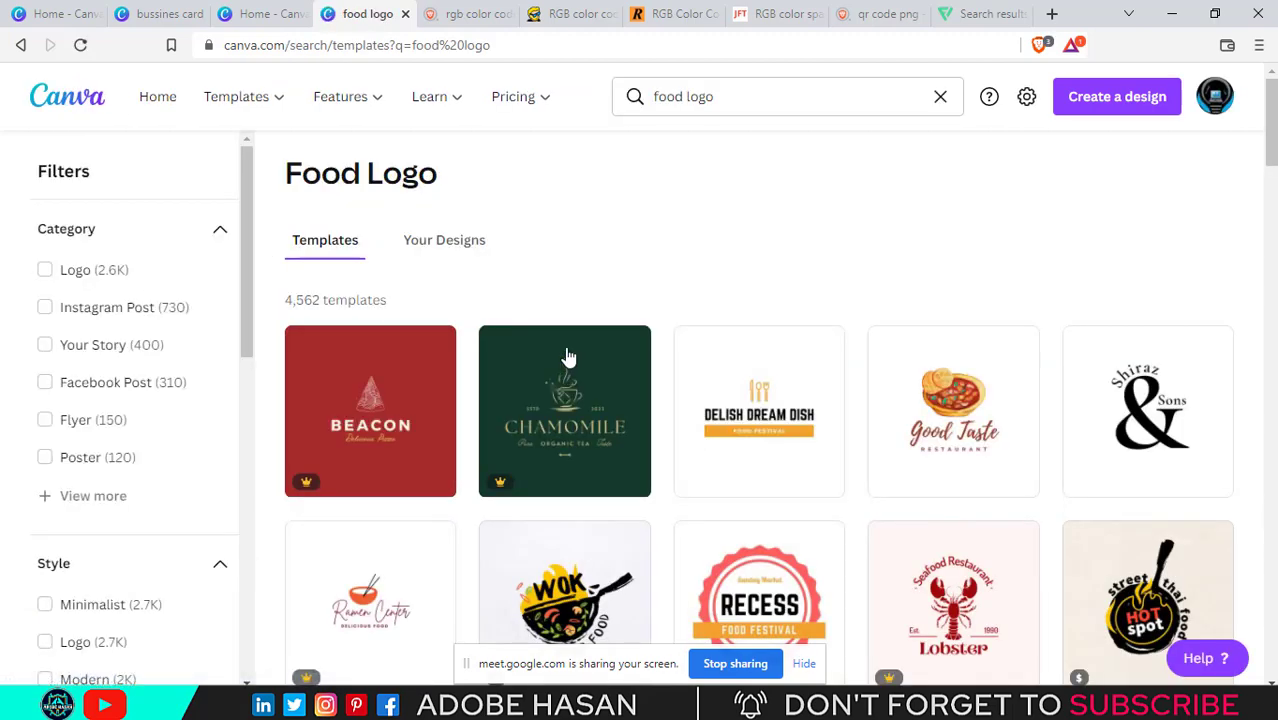
# Browse the food logo templates and open the red and orange RECESS food festival badge as a new design
pyautogui.scroll(-10, 640, 430)
pyautogui.scroll(5, 660, 430)
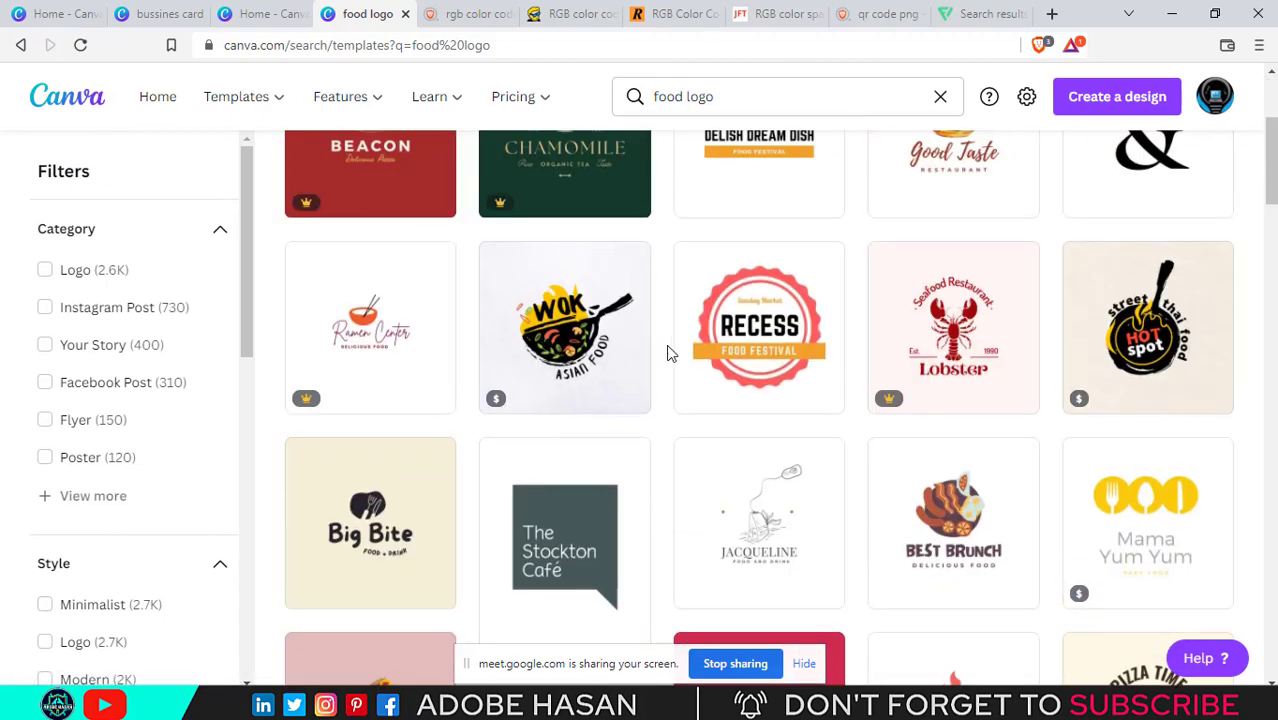
pyautogui.scroll(-1, 815, 410)
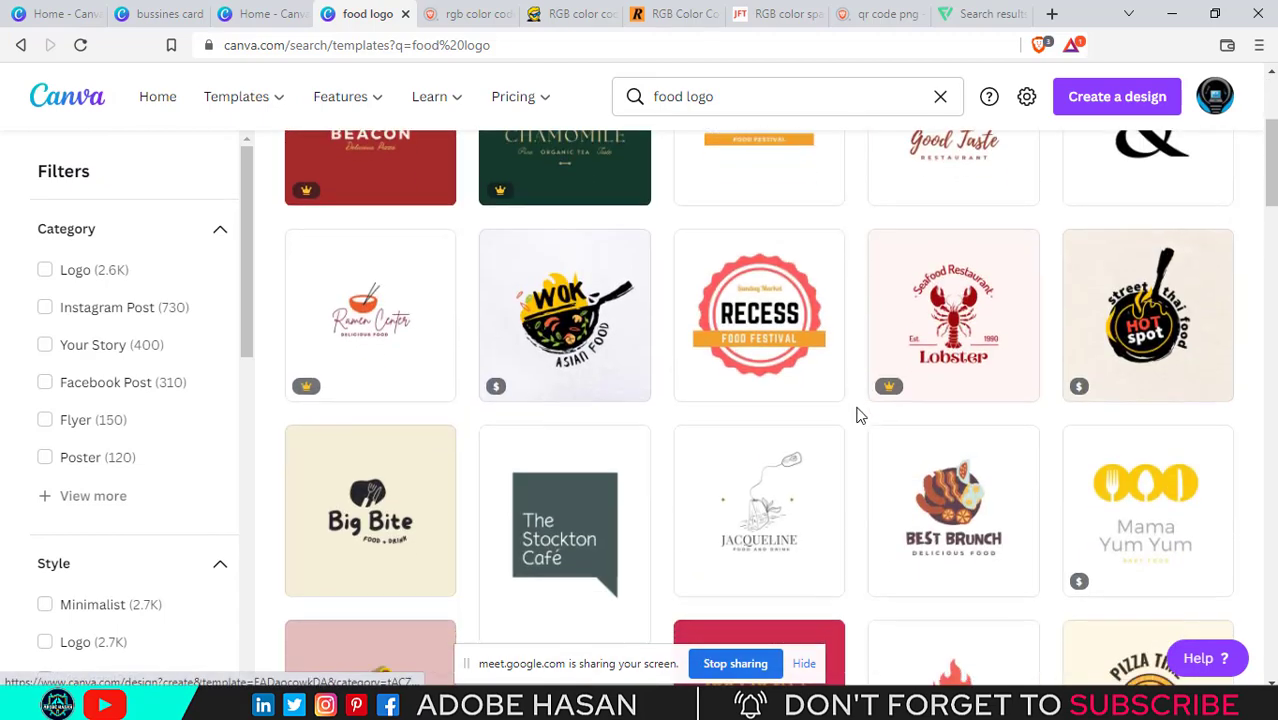
pyautogui.scroll(-5, 840, 413)
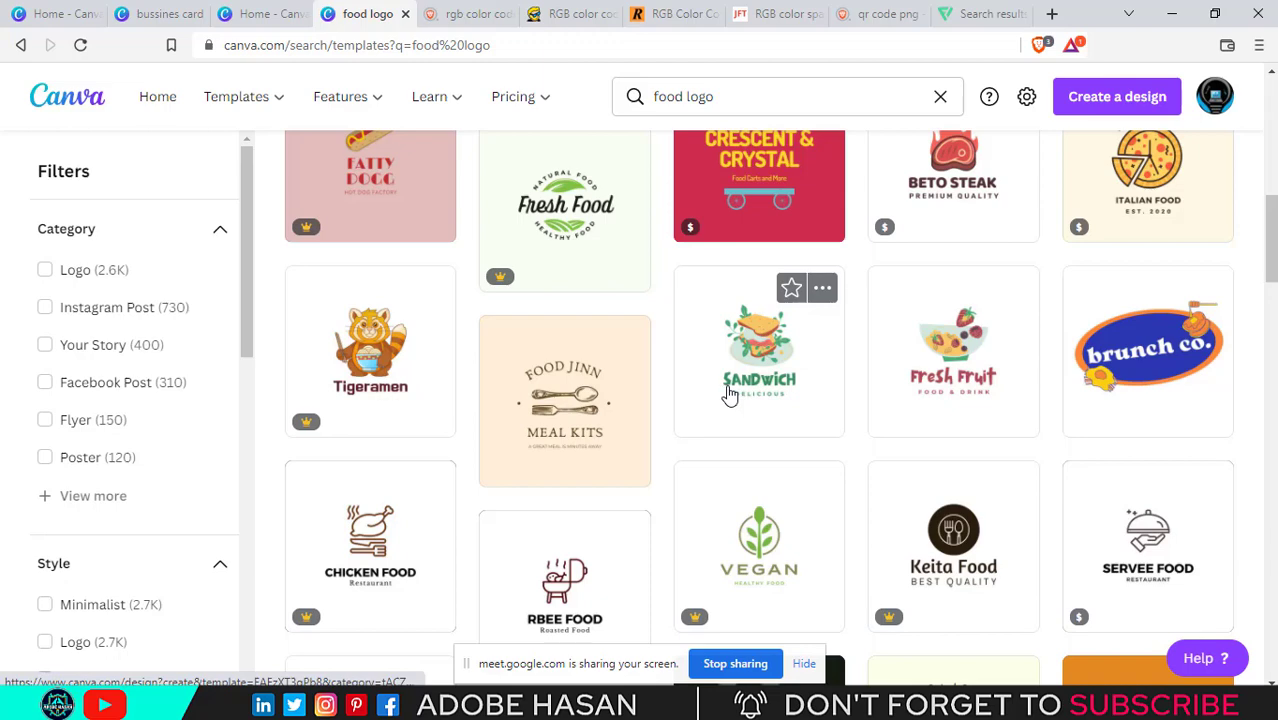
pyautogui.scroll(-3, 740, 410)
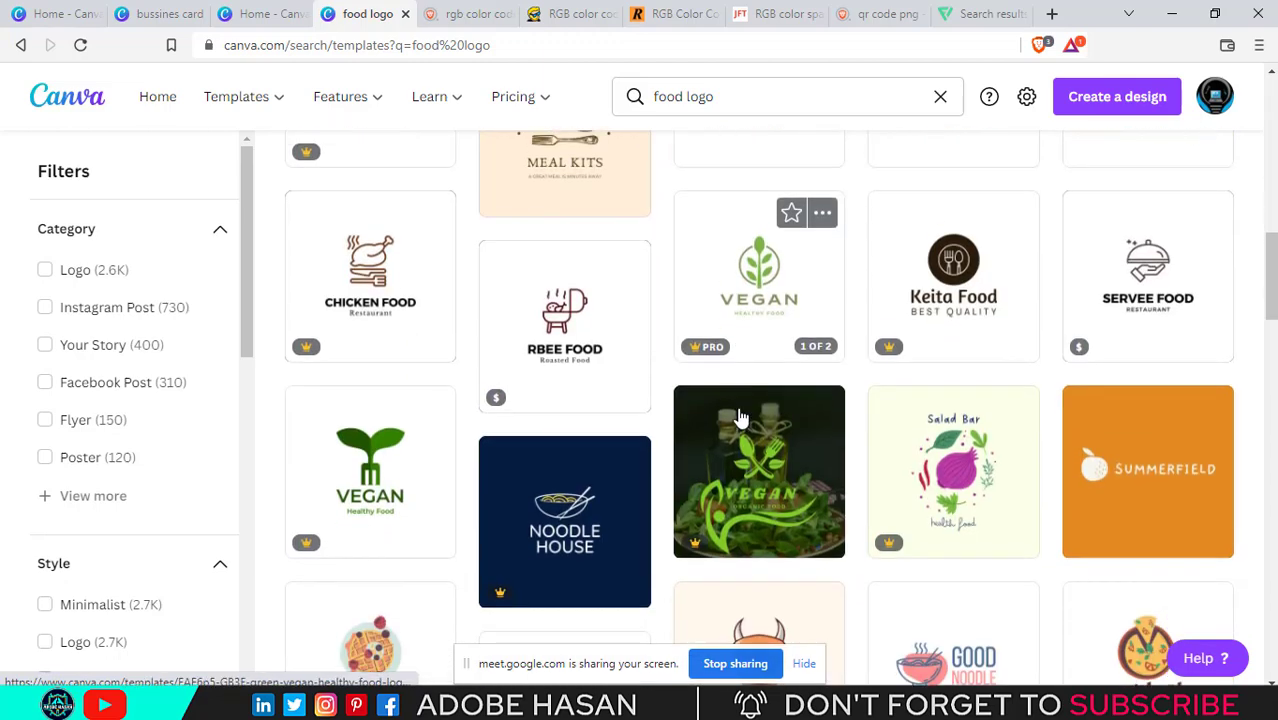
pyautogui.scroll(-1, 580, 415)
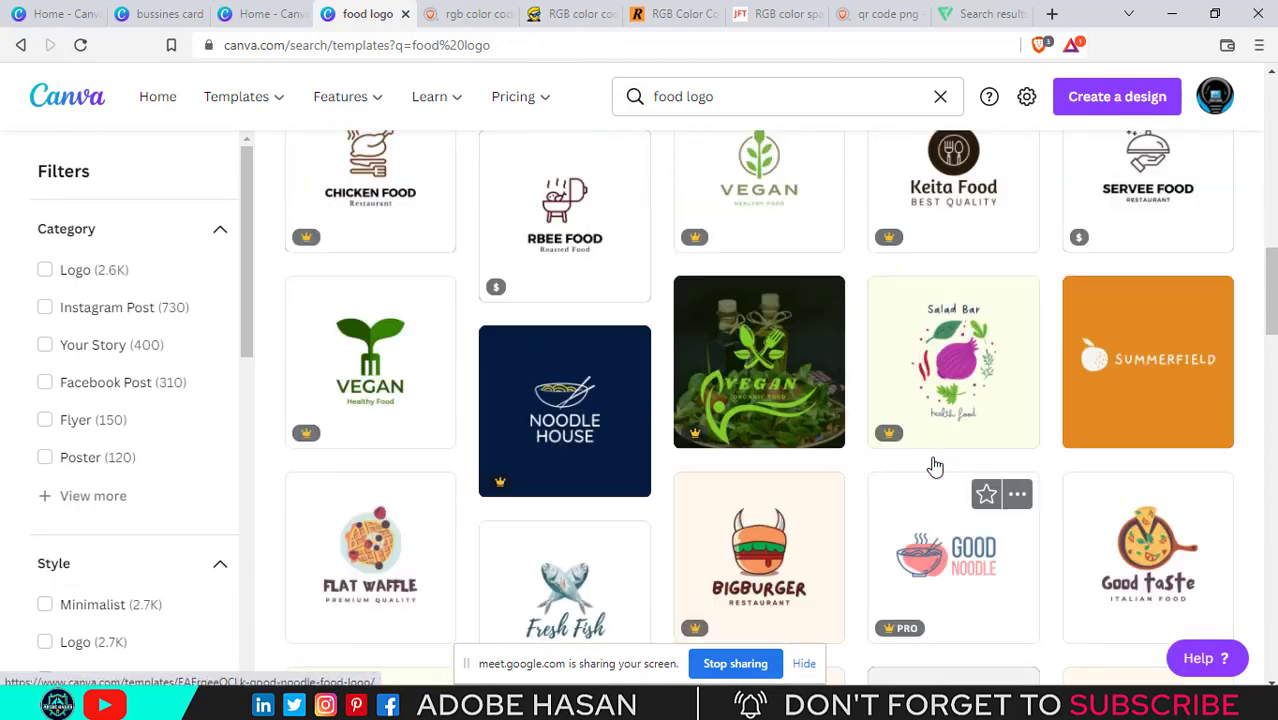
pyautogui.scroll(2, 935, 467)
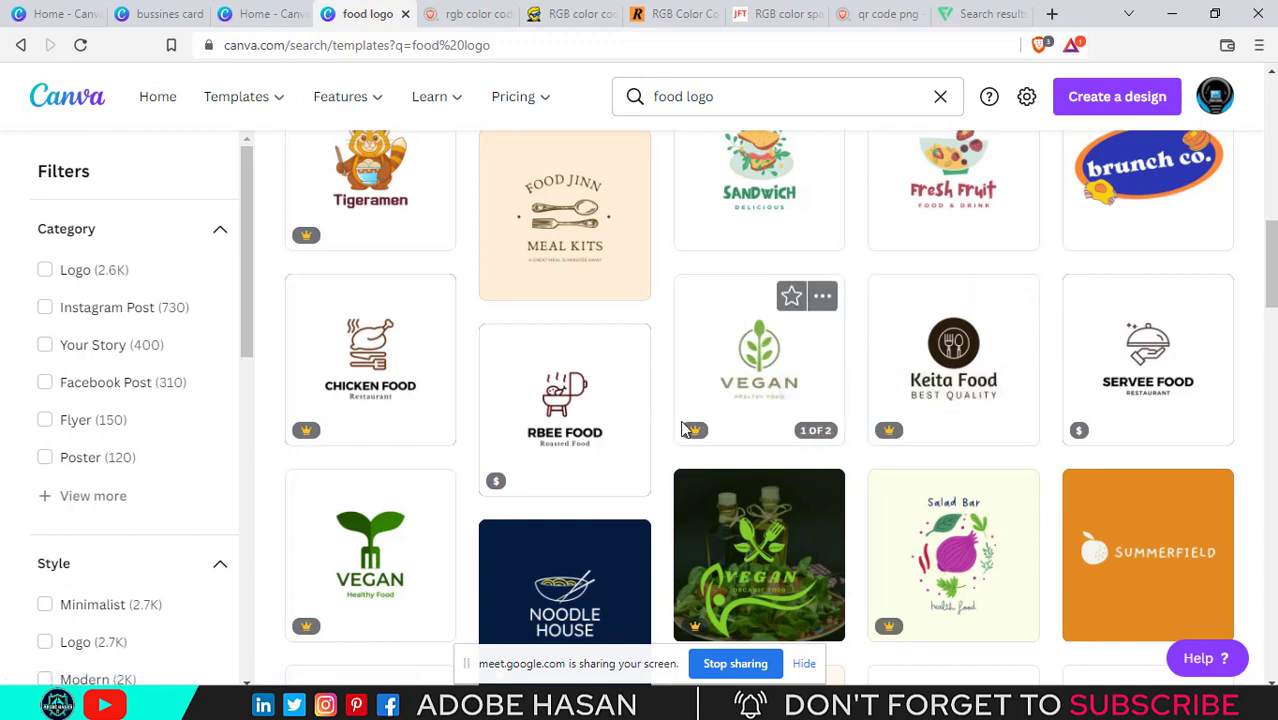
pyautogui.scroll(2, 700, 425)
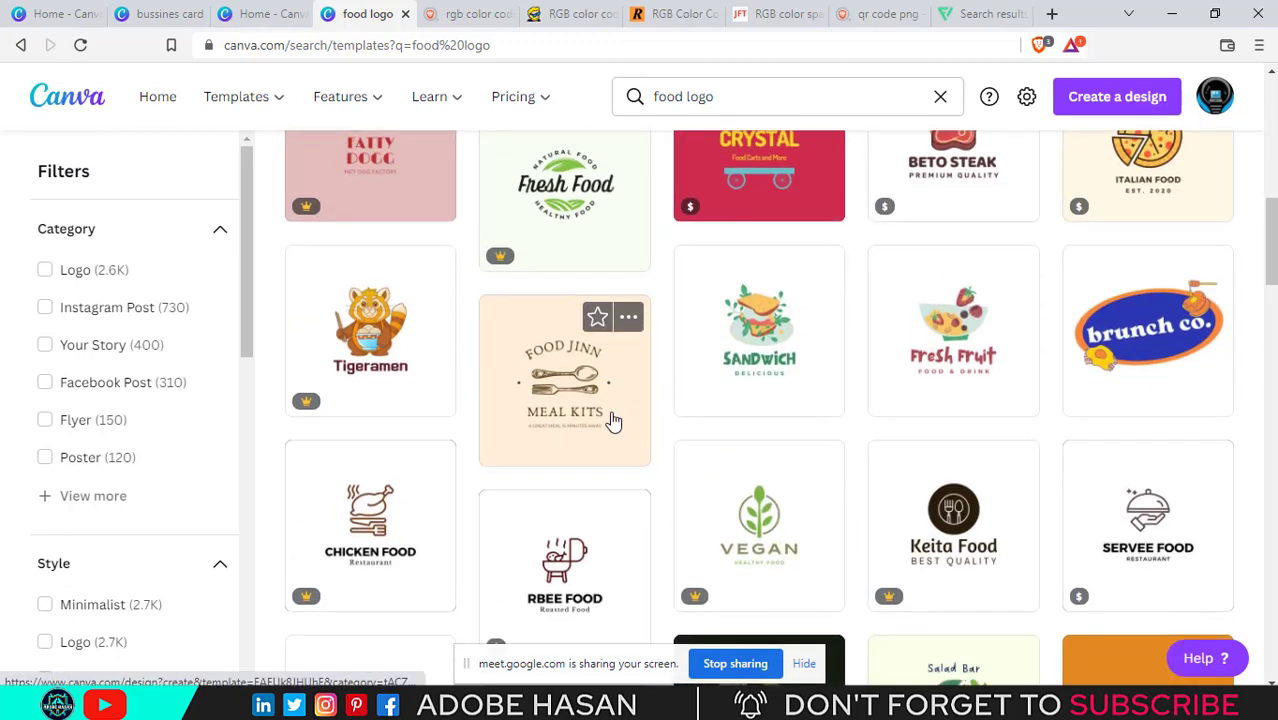
pyautogui.scroll(-1, 614, 421)
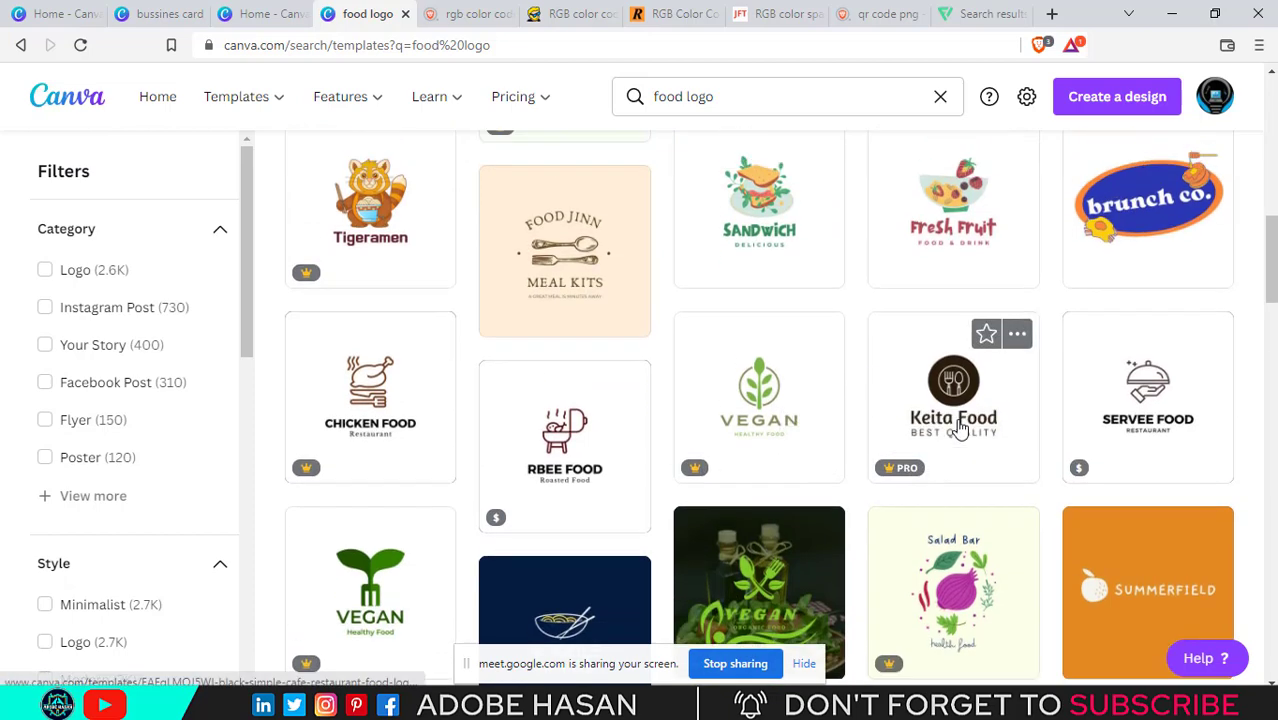
pyautogui.scroll(-1, 900, 425)
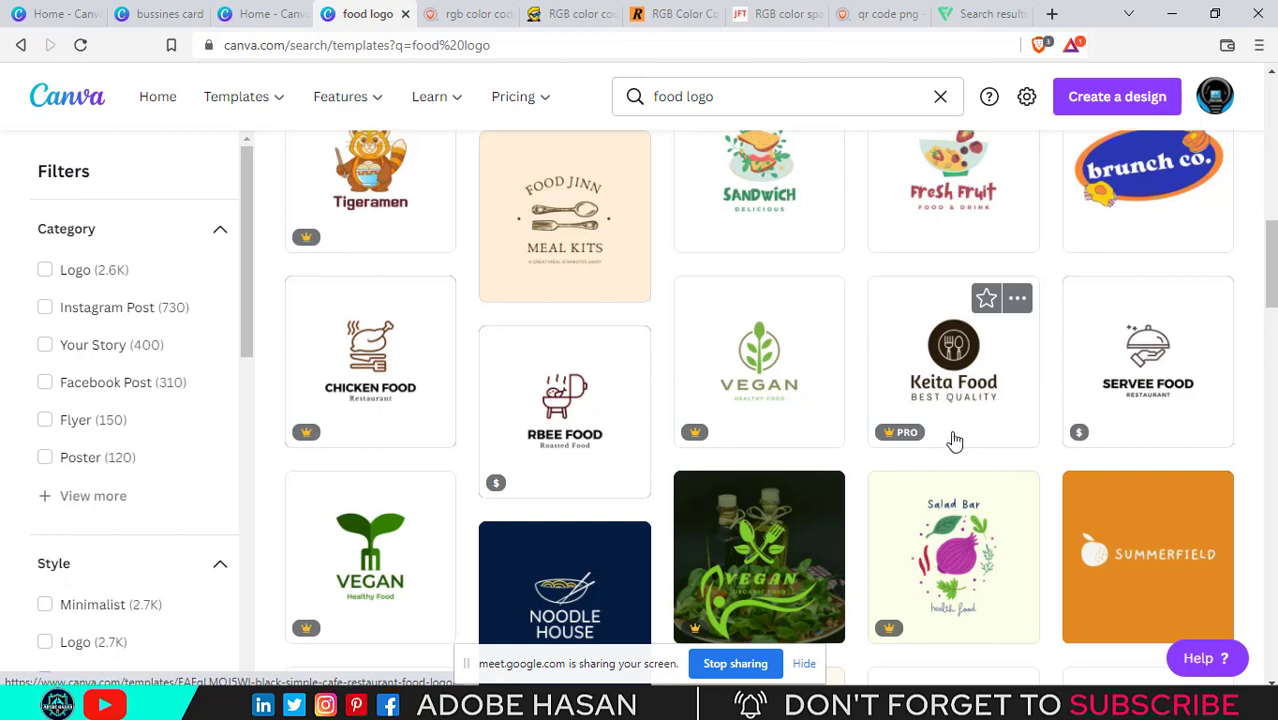
pyautogui.scroll(3, 520, 395)
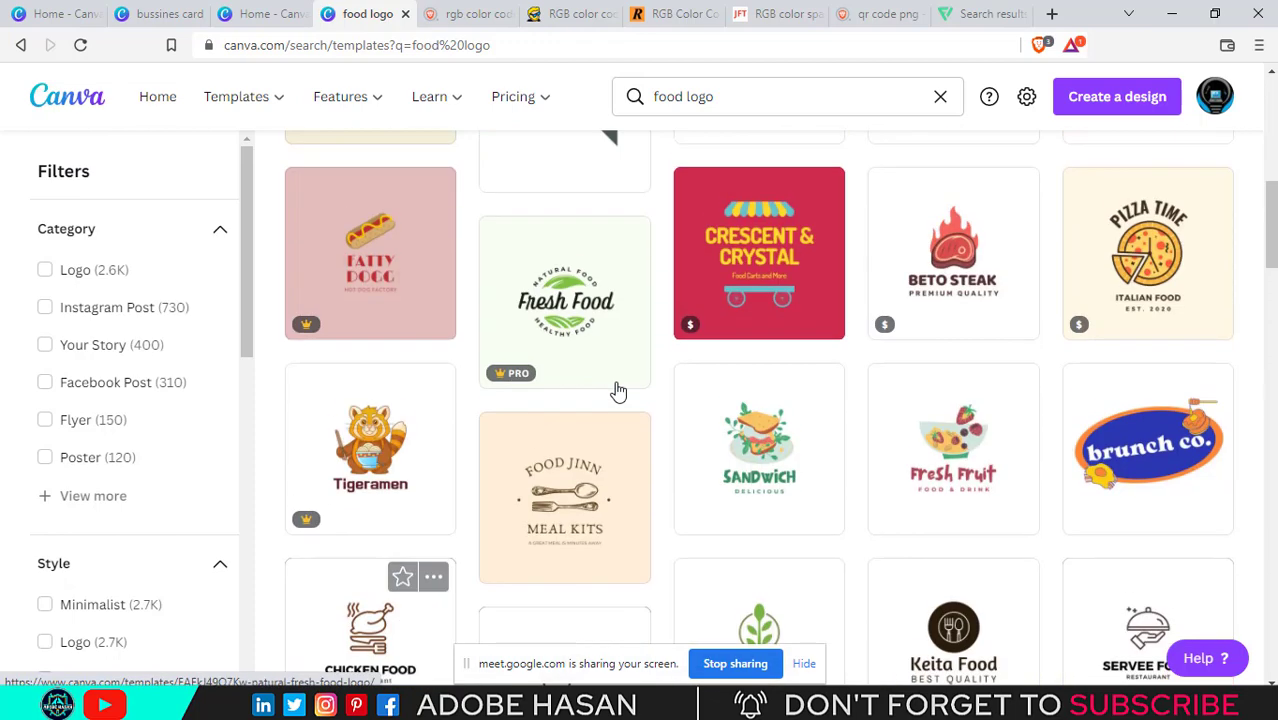
pyautogui.scroll(3, 618, 392)
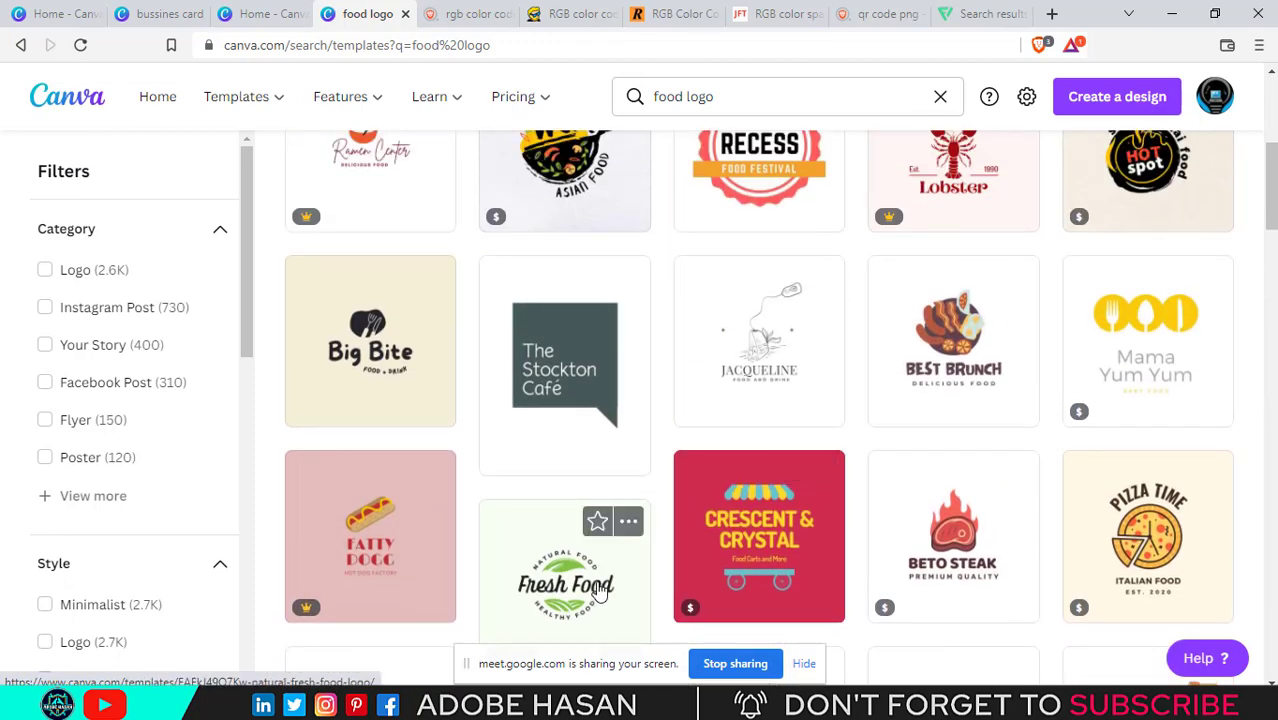
pyautogui.scroll(-1, 600, 590)
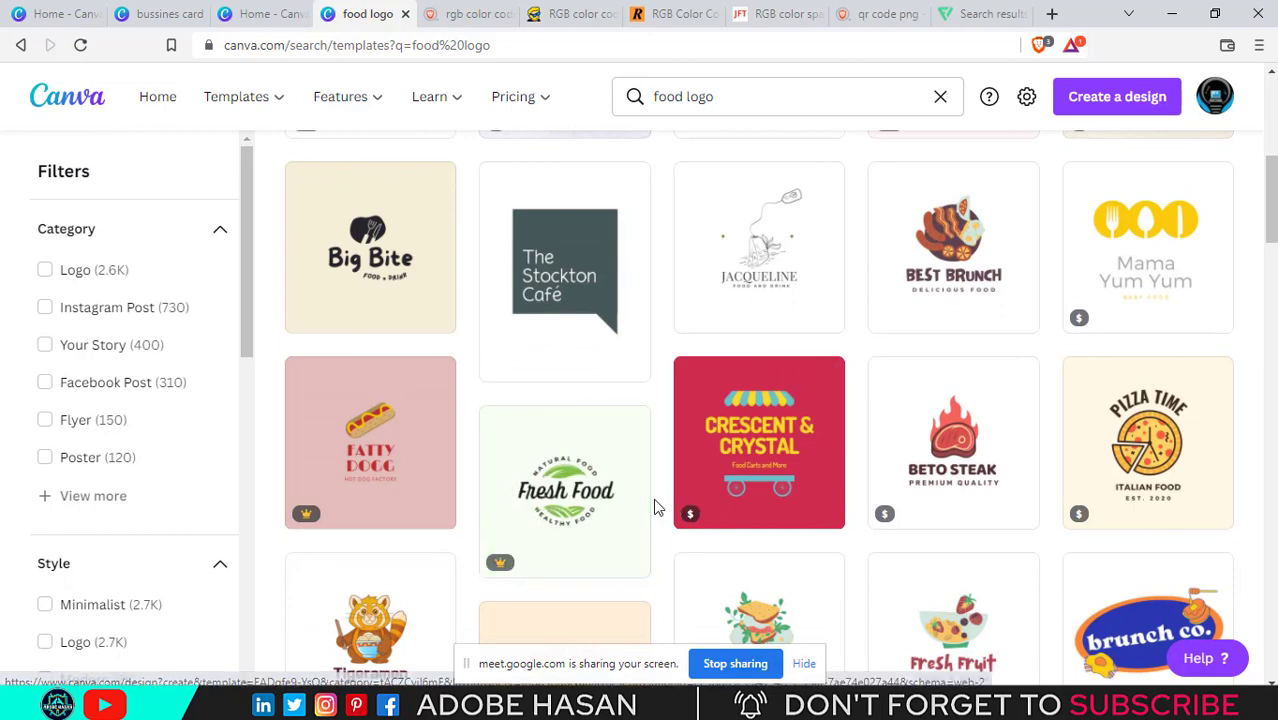
pyautogui.scroll(2, 657, 508)
pyautogui.scroll(-1, 605, 491)
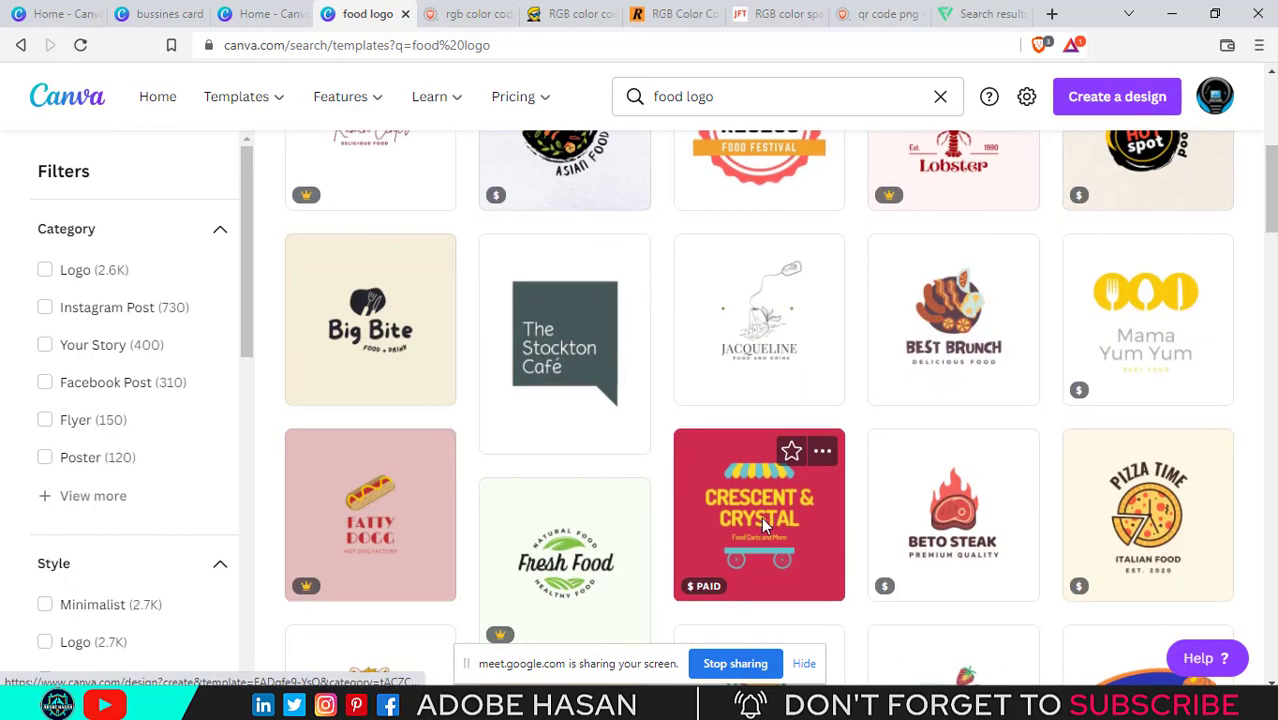
pyautogui.scroll(-2, 755, 480)
pyautogui.scroll(2, 700, 460)
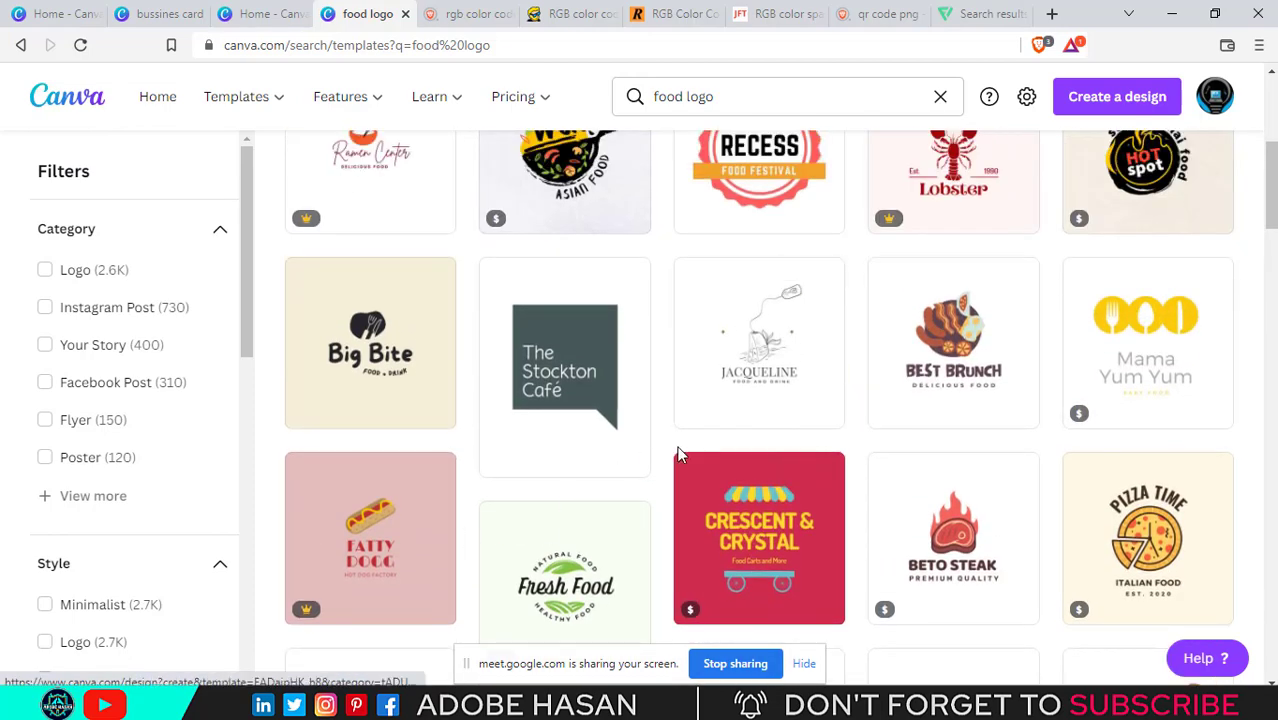
pyautogui.scroll(2, 600, 455)
pyautogui.click(773, 352)
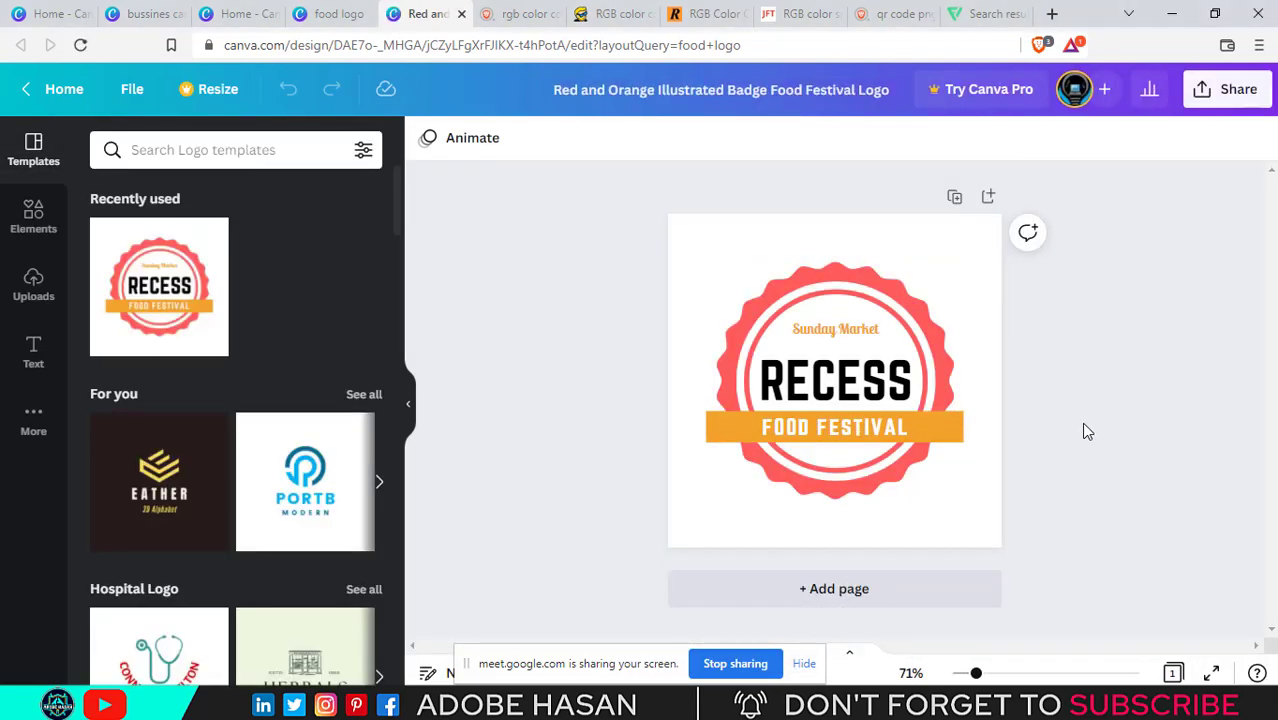
# Replace the badge's large RECESS title with the designer's name in capital letters
pyautogui.click(864, 405)
pyautogui.click(870, 383)
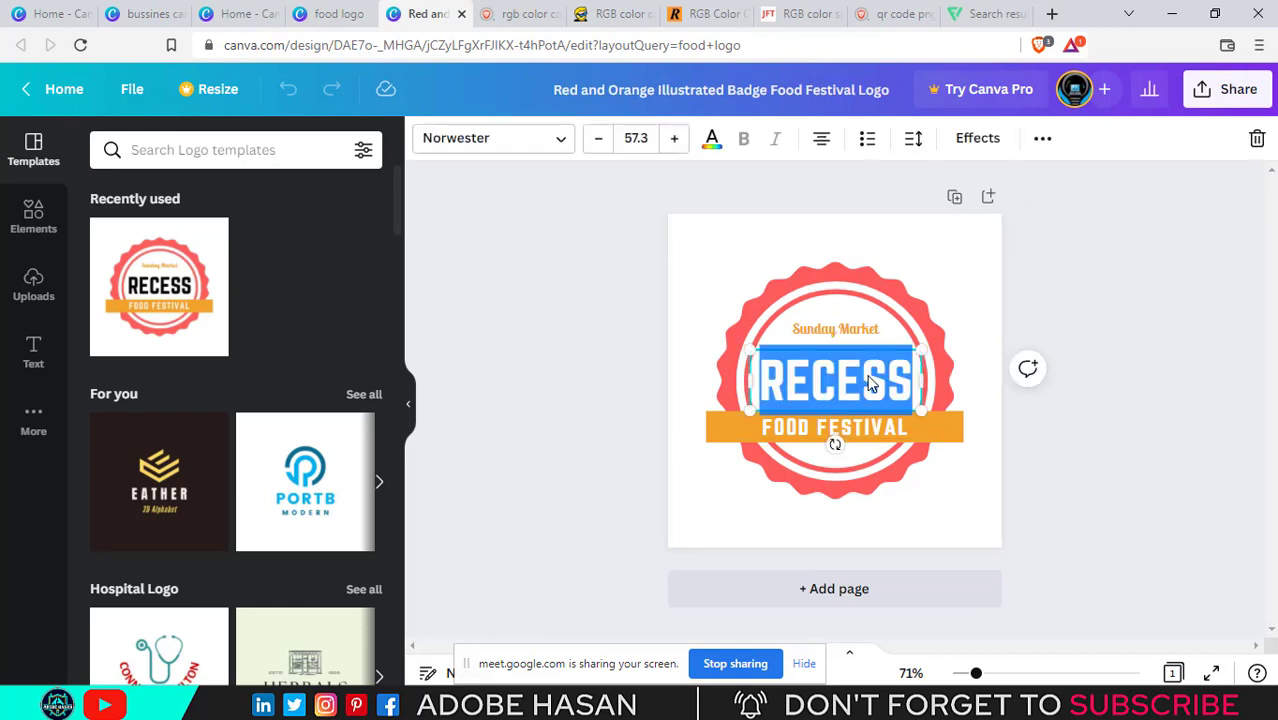
pyautogui.write('MA')
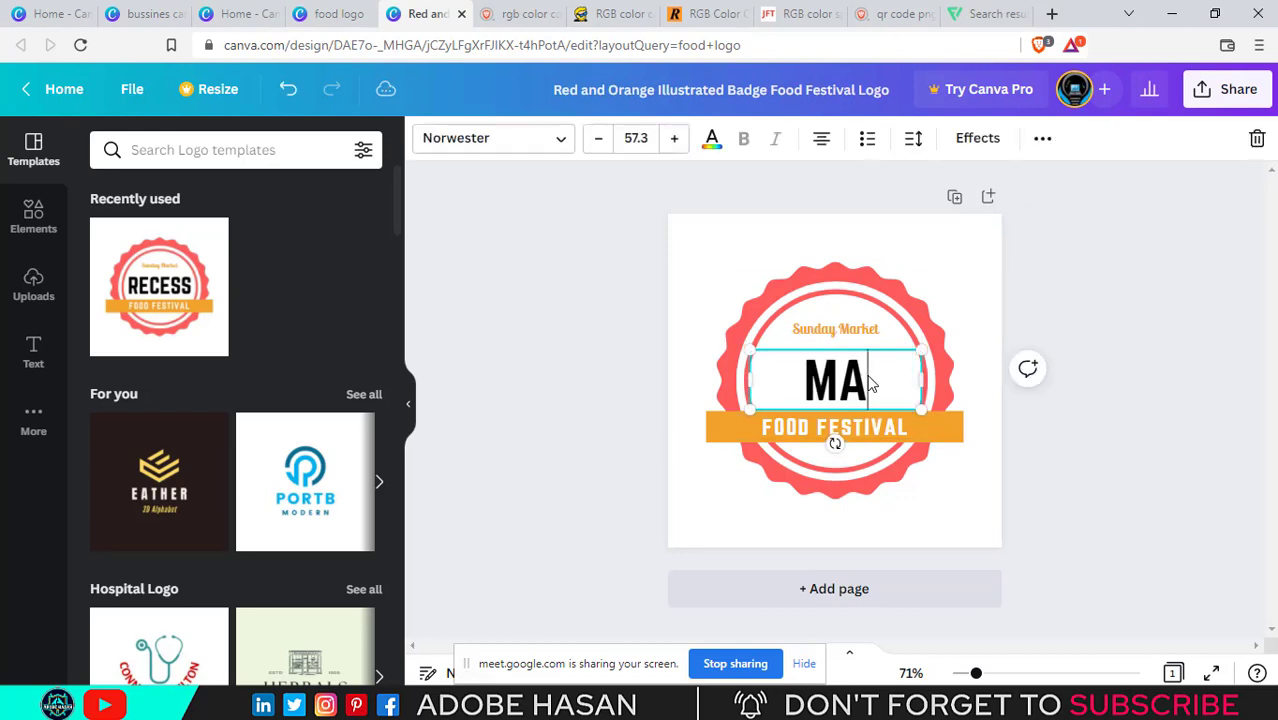
pyautogui.write('SUD')
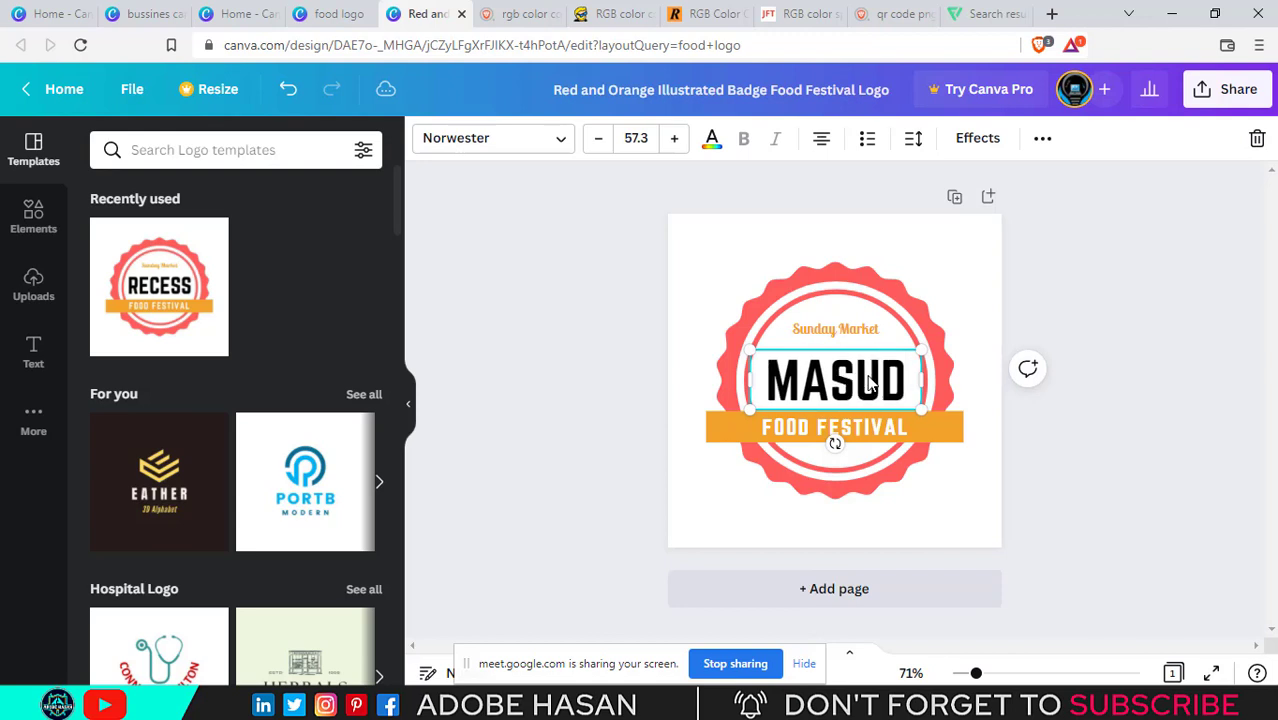
pyautogui.click(1072, 348)
# Replace the FOOD FESTIVAL text on the orange banner with DESIGNER
pyautogui.click(891, 426)
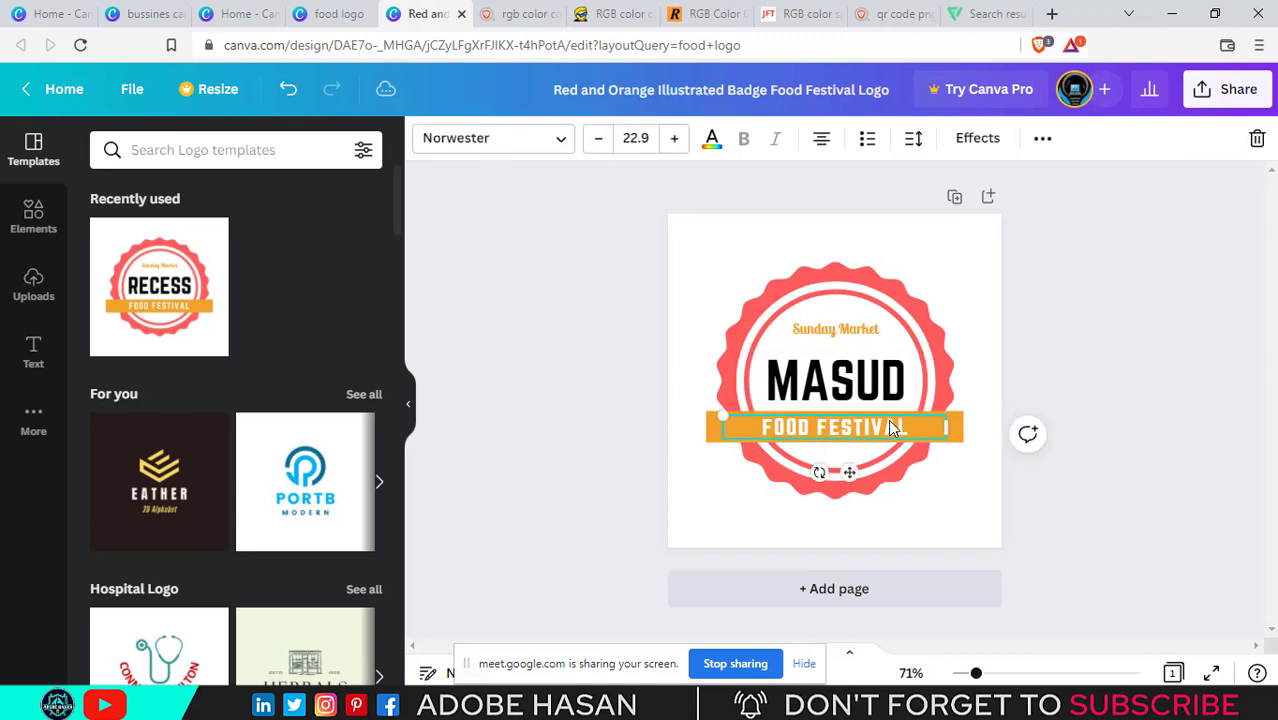
pyautogui.doubleClick(889, 421)
pyautogui.write('DESI')
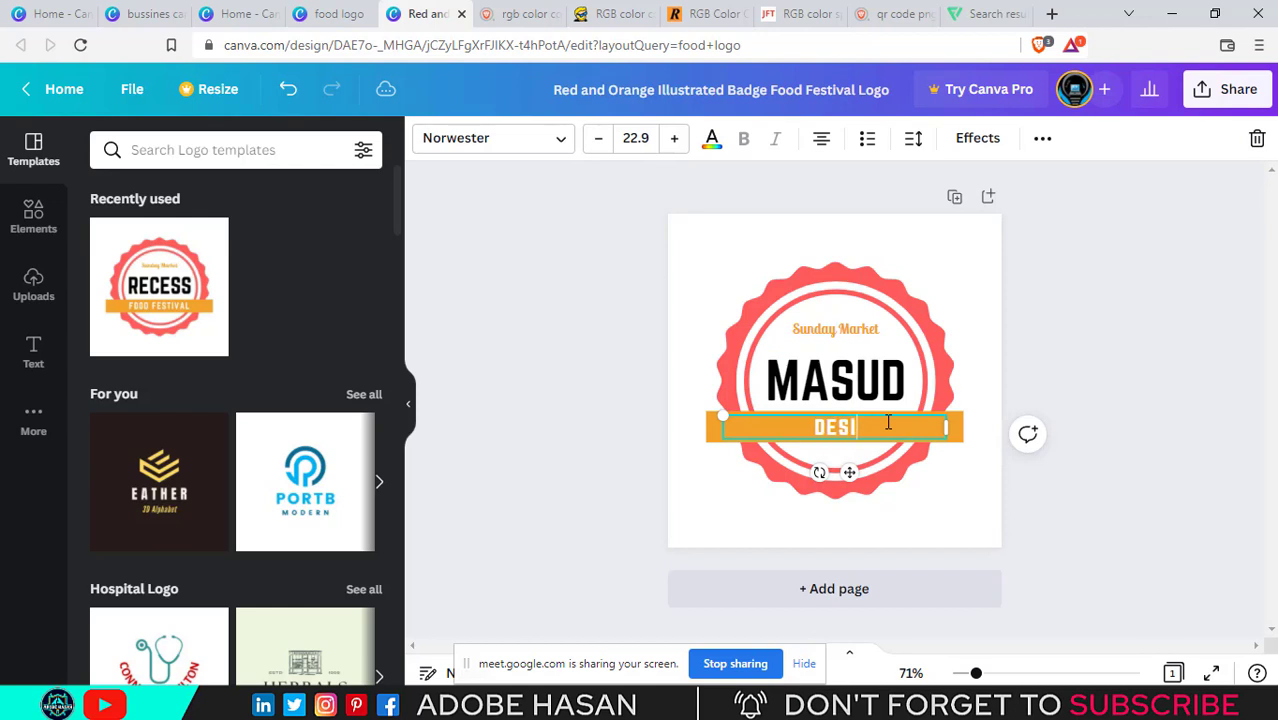
pyautogui.write('GNER')
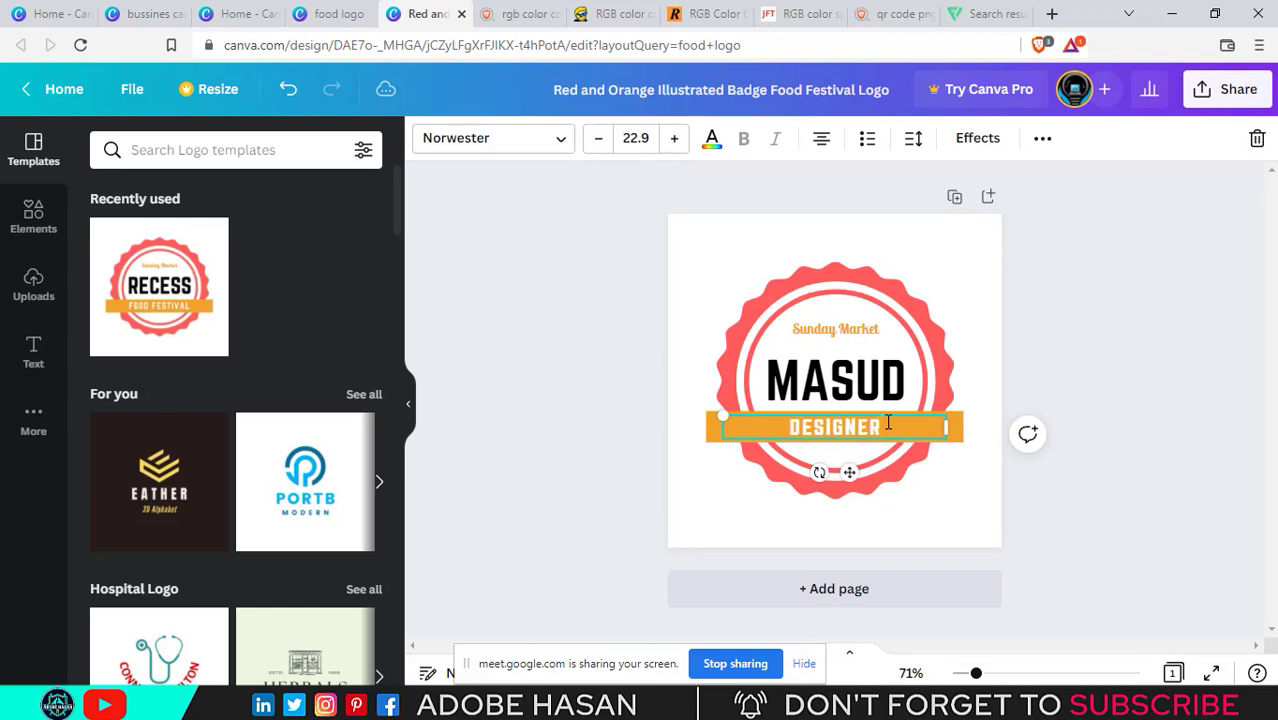
pyautogui.click(1100, 390)
pyautogui.click(812, 332)
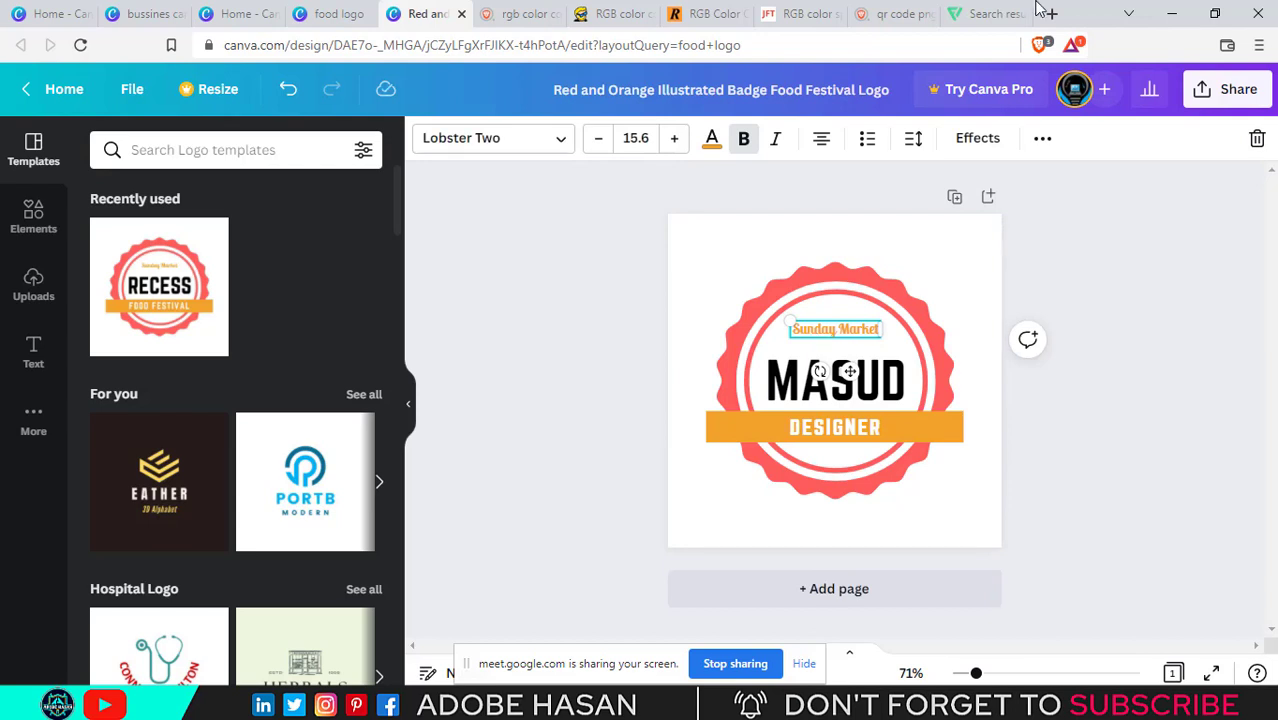
pyautogui.click(1067, 354)
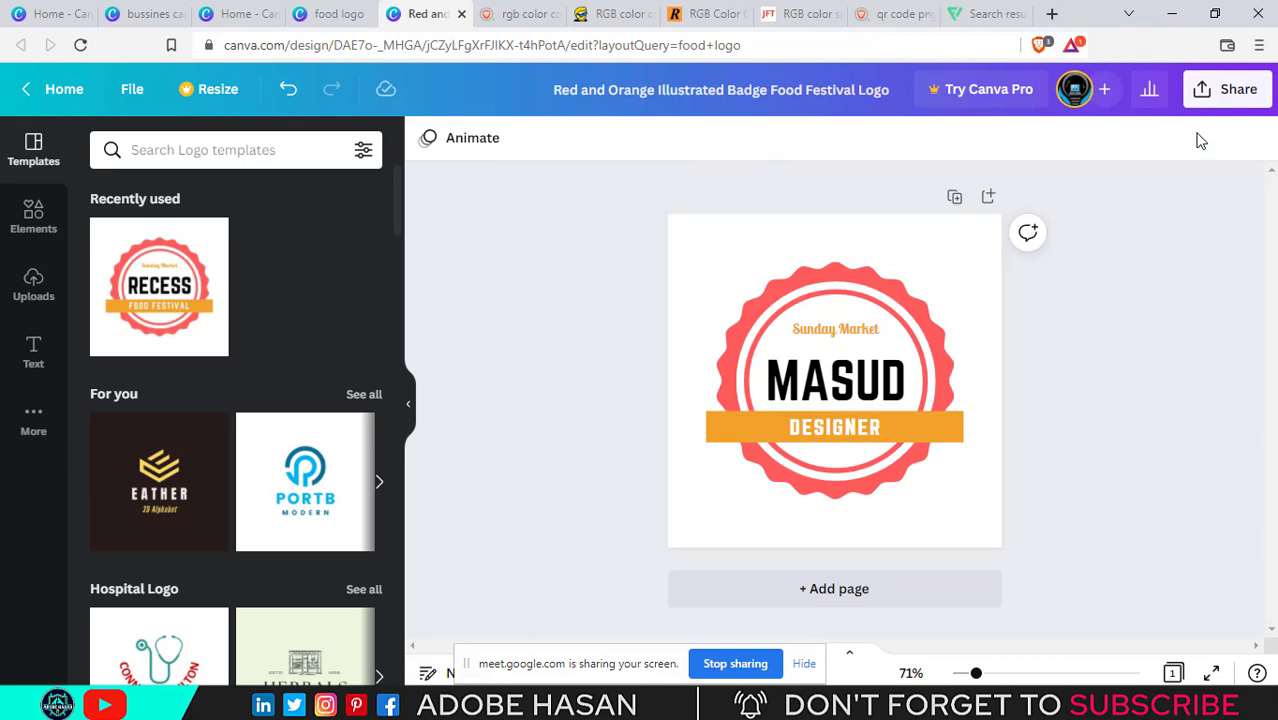
pyautogui.click(992, 258)
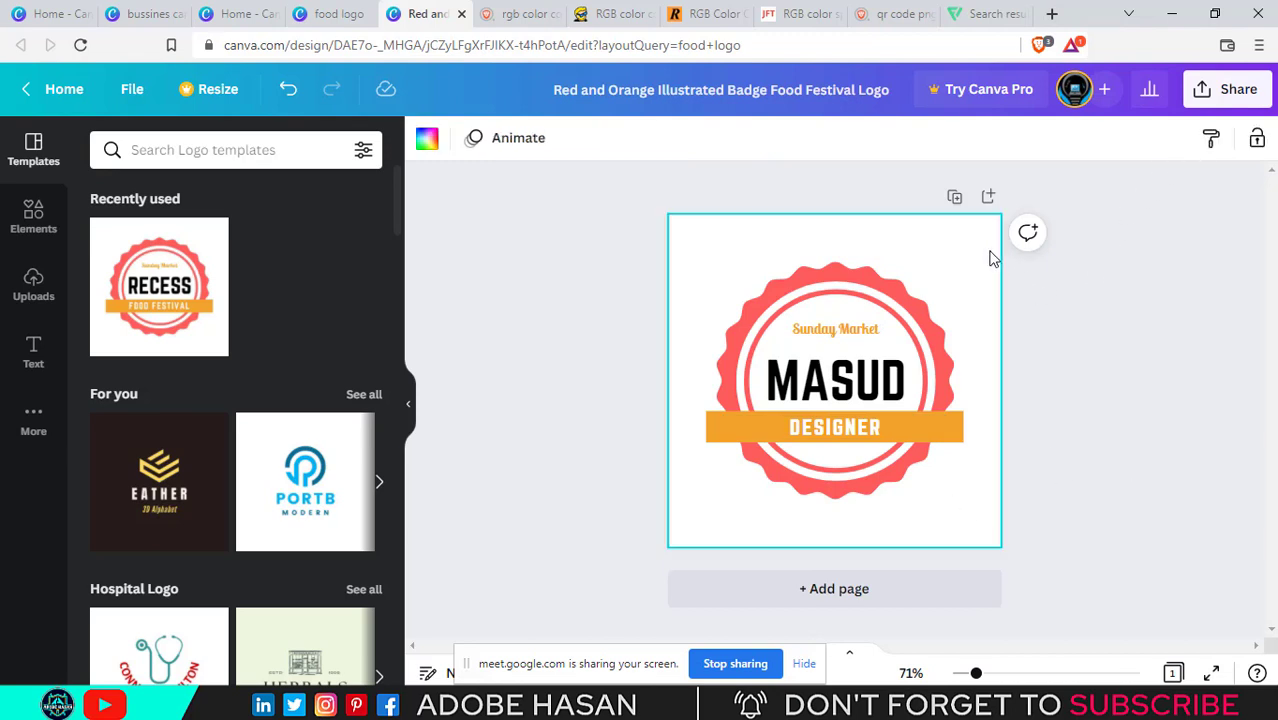
# Download the badge logo as a PNG at 500 × 500 px and save it in the Downloads folder
pyautogui.click(1222, 89)
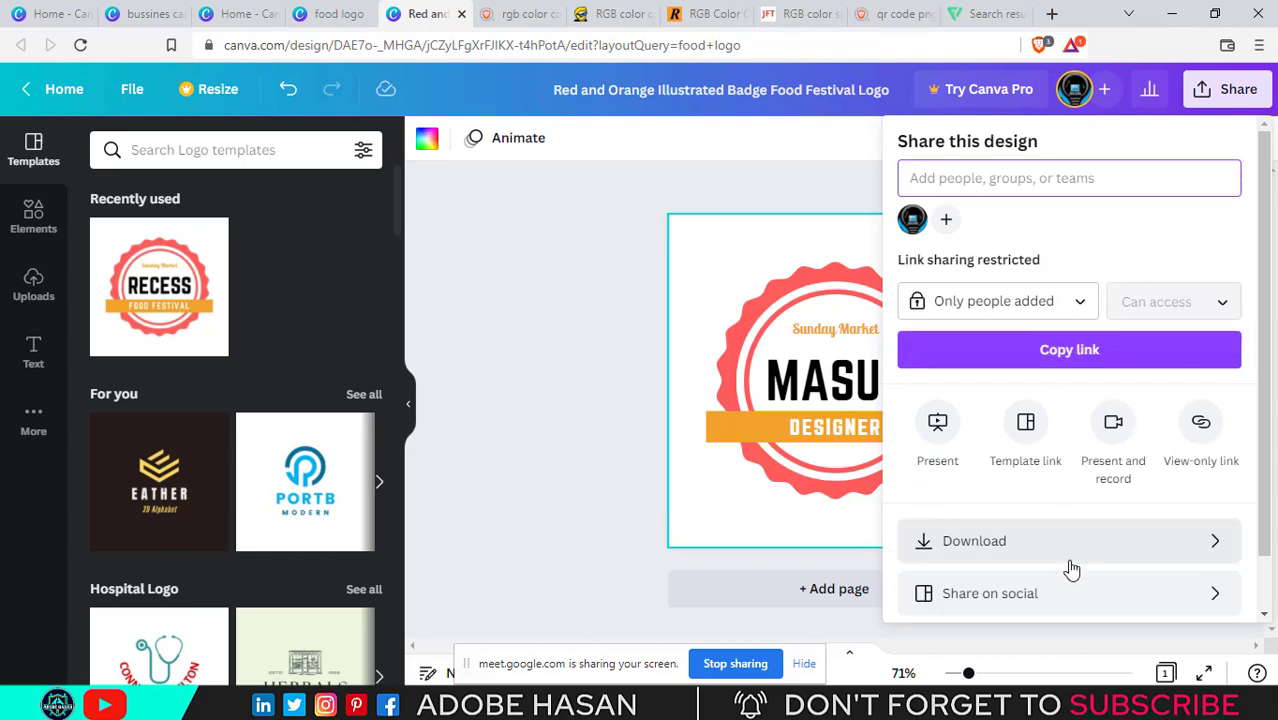
pyautogui.click(1170, 548)
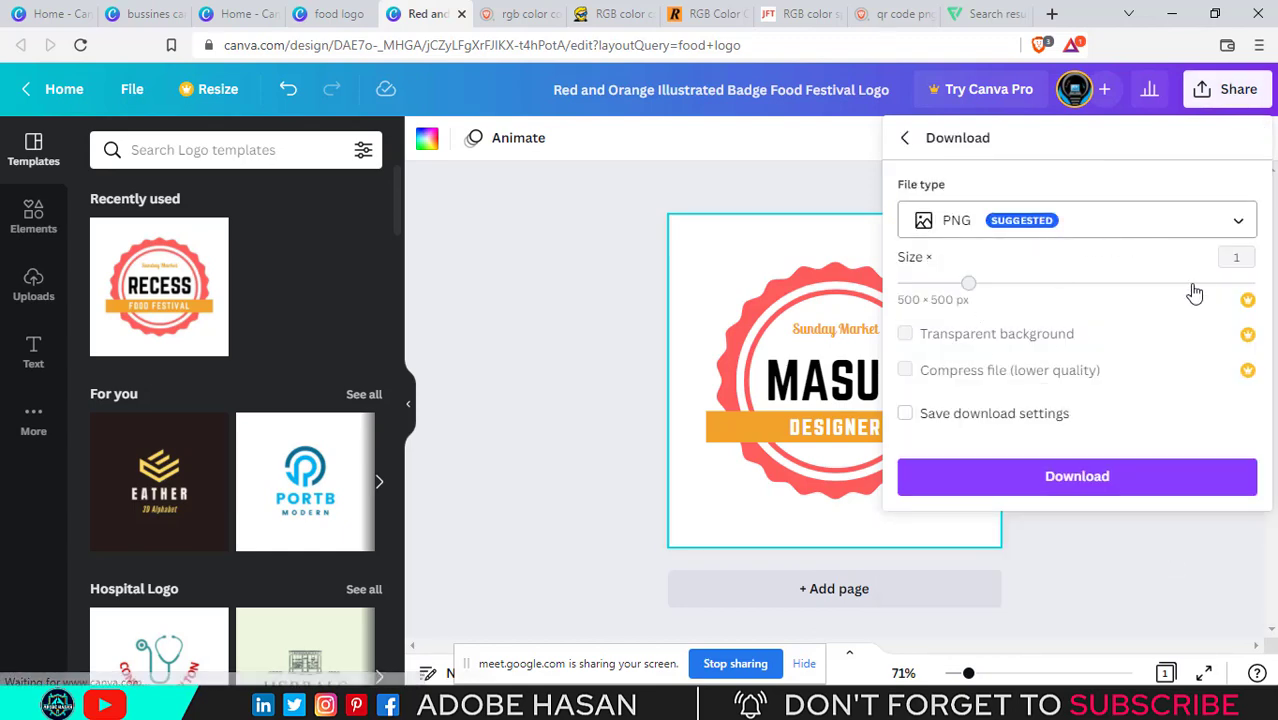
pyautogui.click(1070, 480)
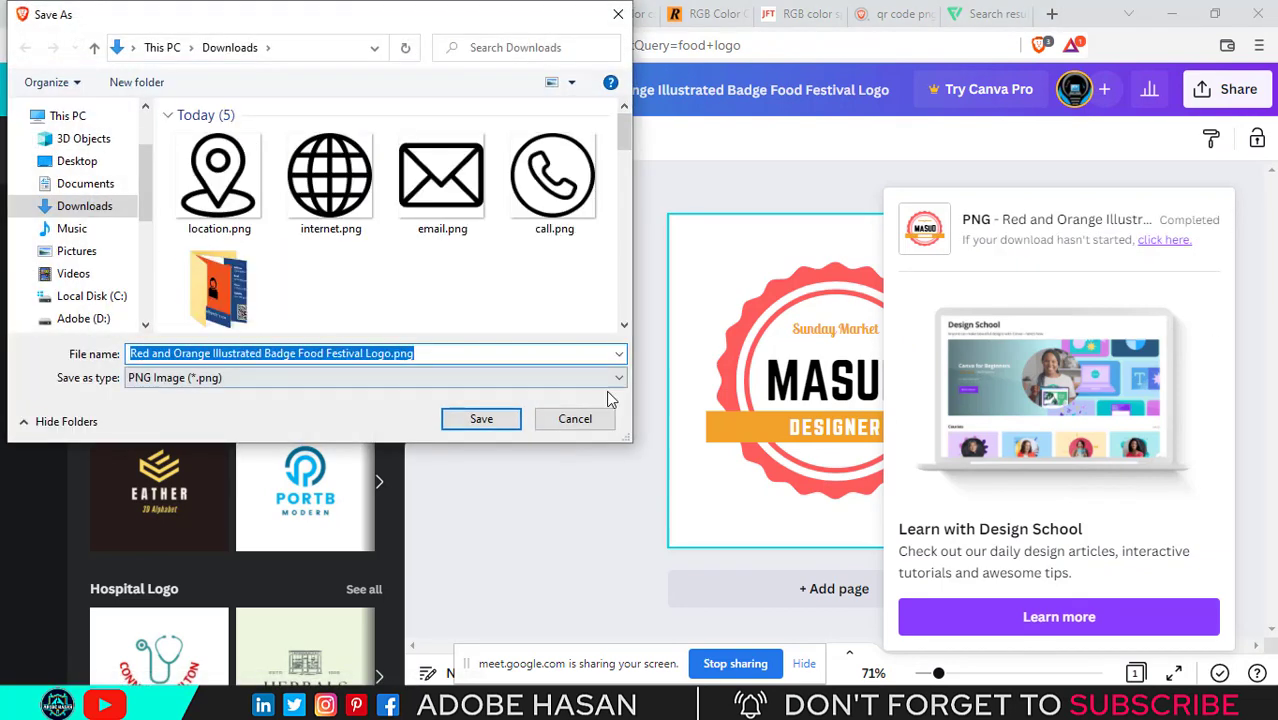
pyautogui.click(483, 419)
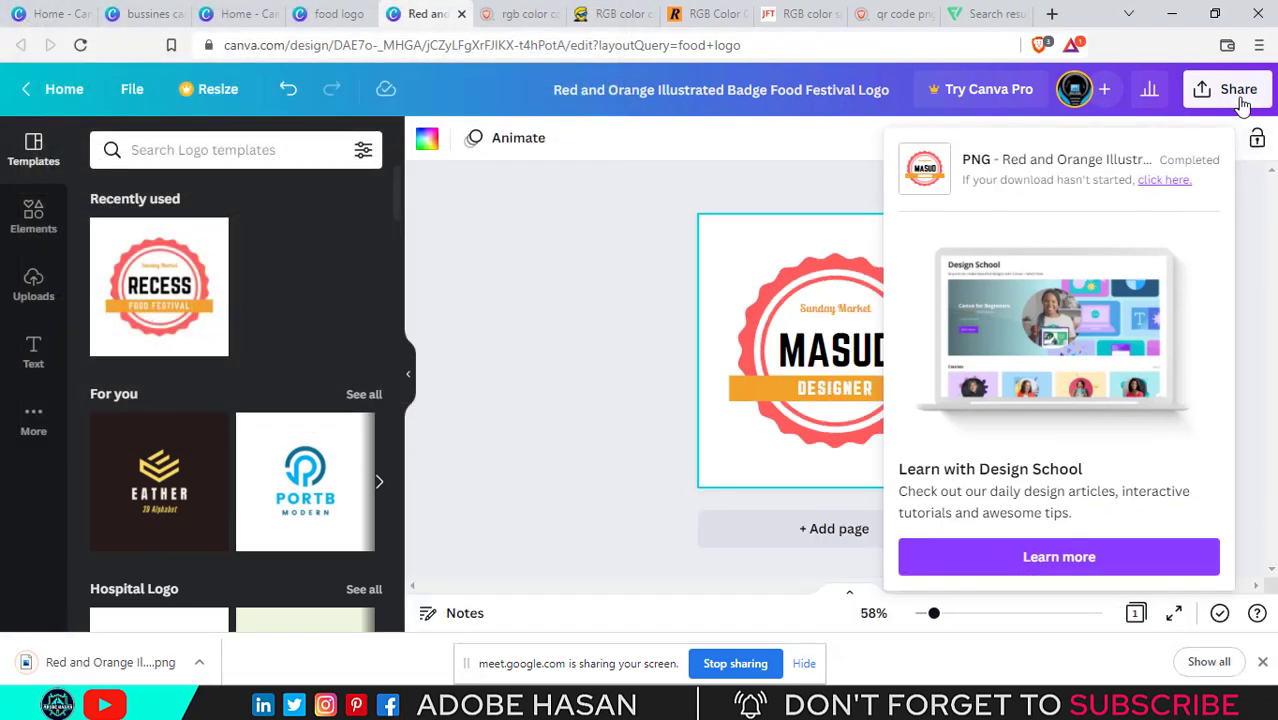
# Download the badge logo again as a JPG and save it in the Downloads folder
pyautogui.click(1224, 89)
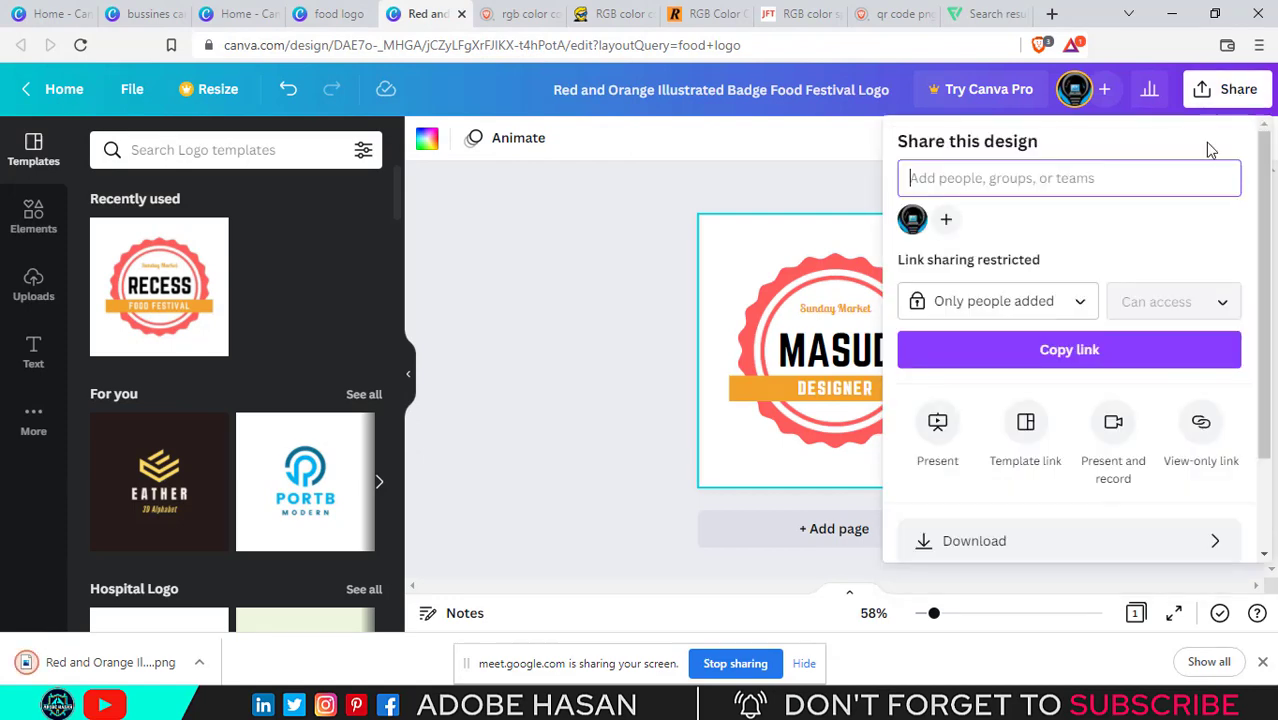
pyautogui.click(1121, 542)
pyautogui.click(1120, 230)
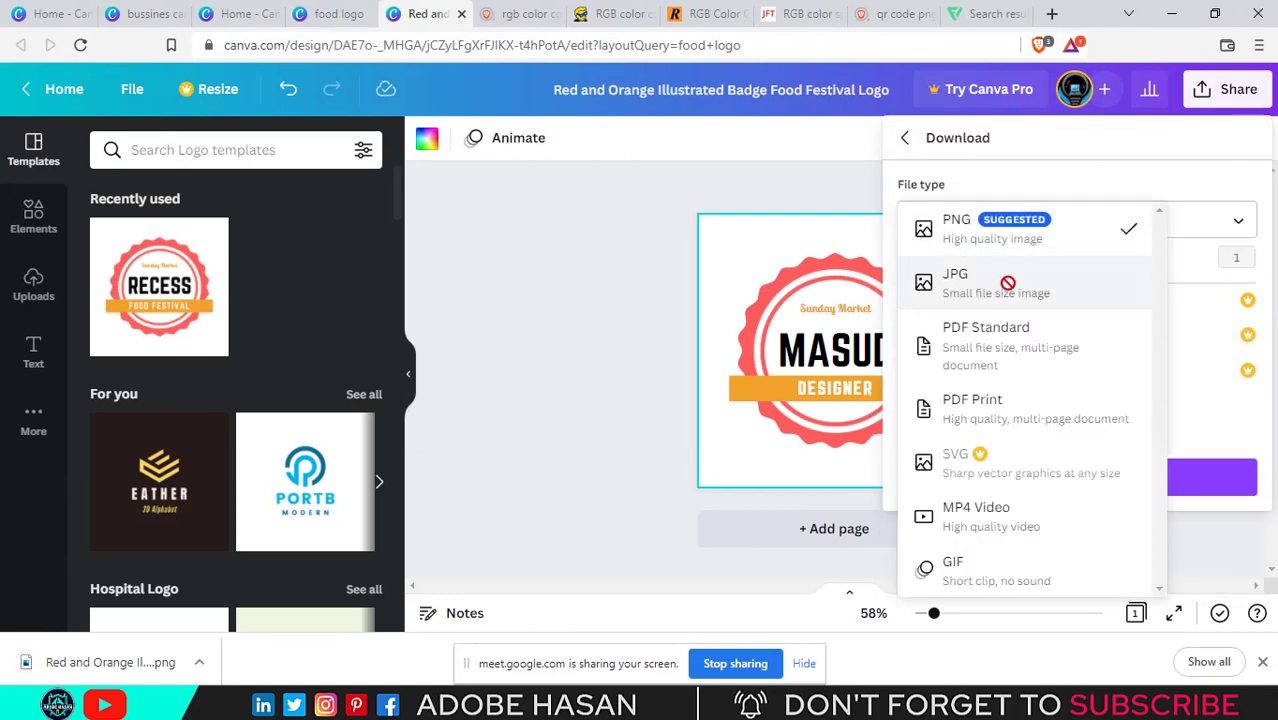
pyautogui.click(1004, 280)
pyautogui.click(1069, 467)
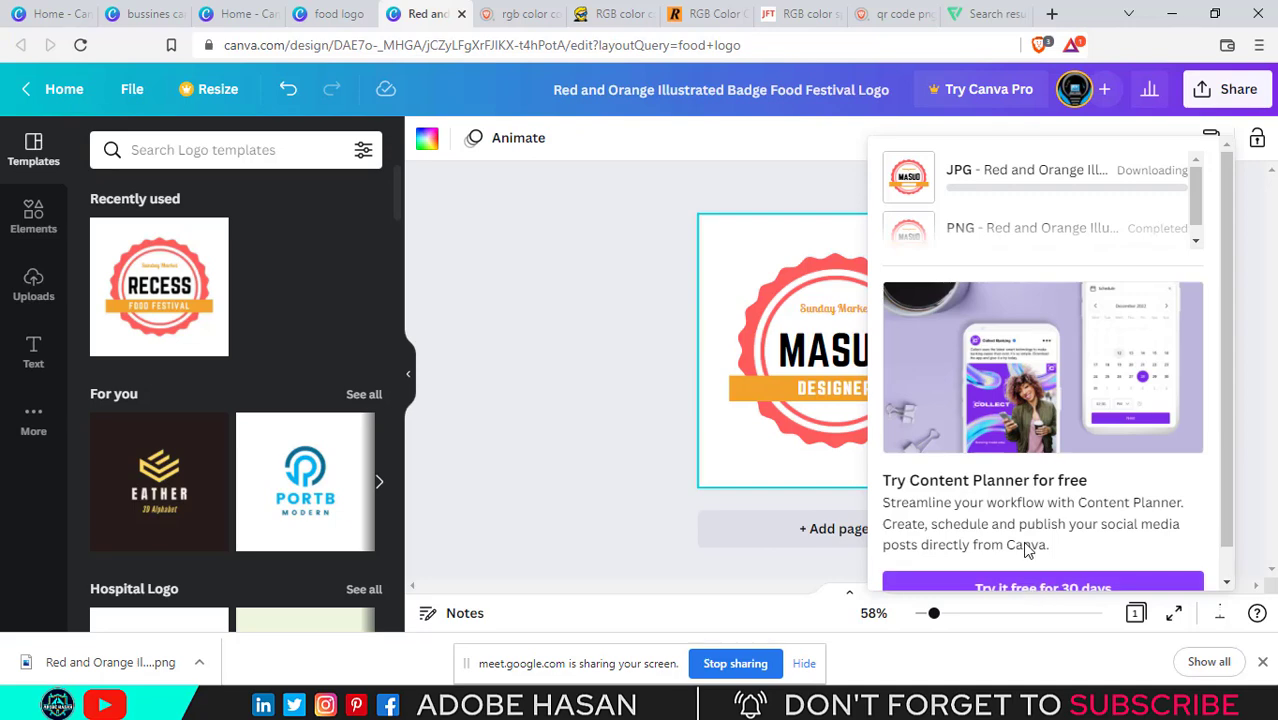
pyautogui.scroll(-1, 1000, 545)
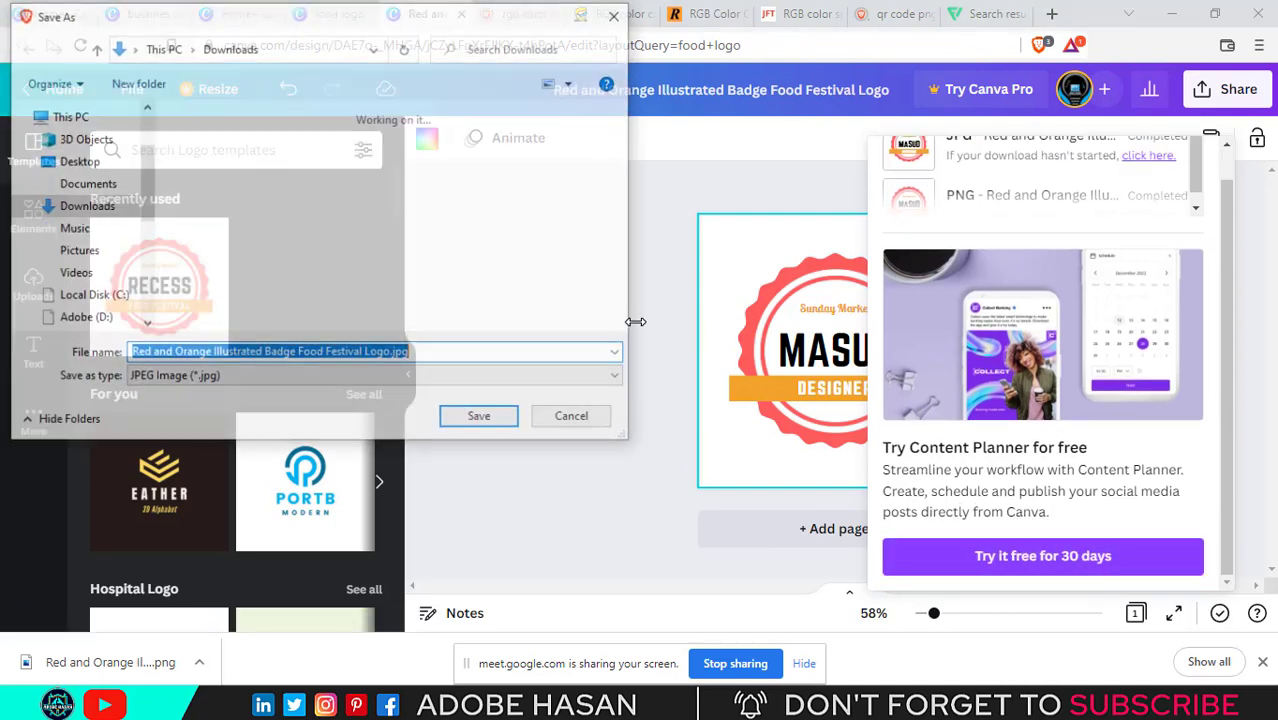
pyautogui.click(483, 421)
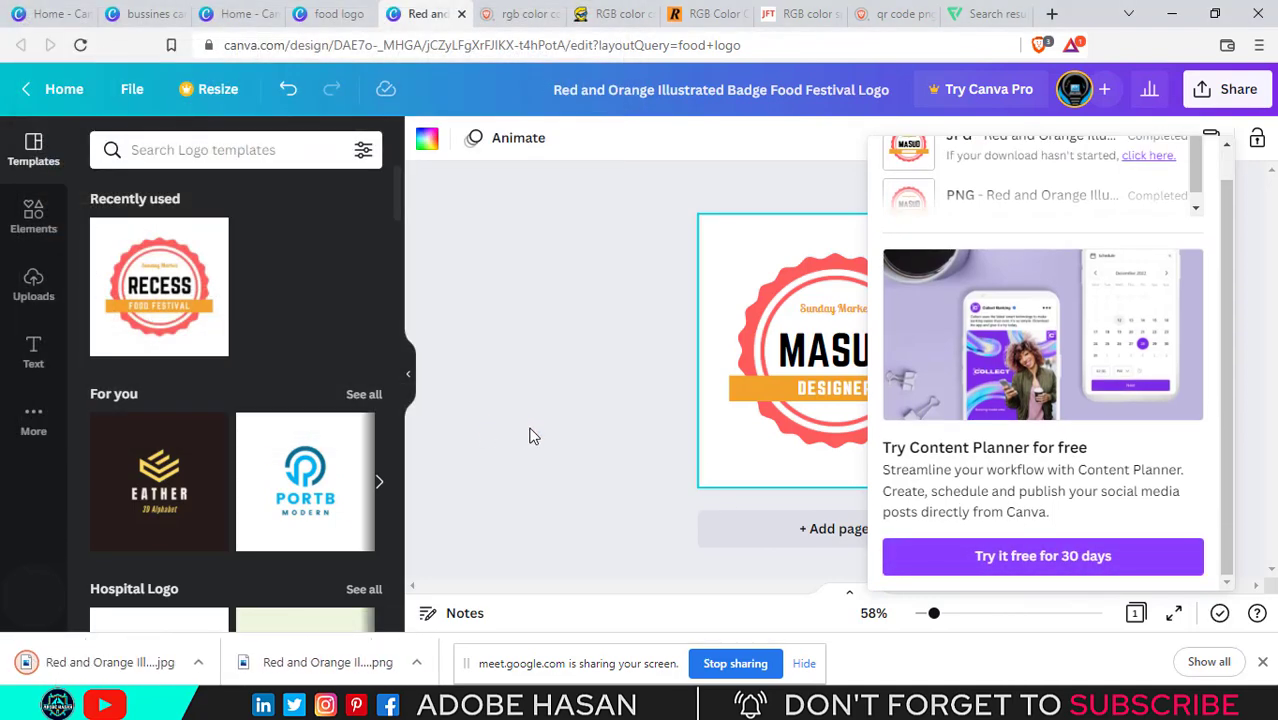
# Open the downloaded PNG and JPG logo files to check them, and close the photo viewer
pyautogui.click(779, 205)
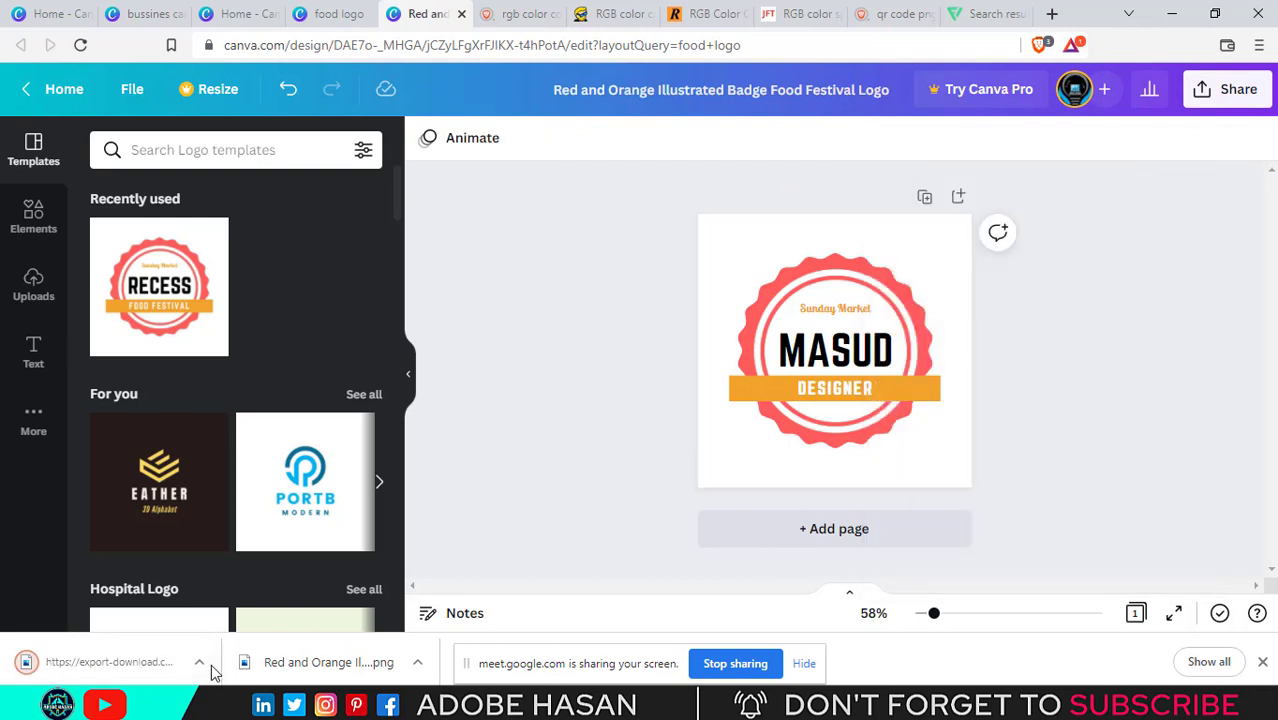
pyautogui.click(251, 671)
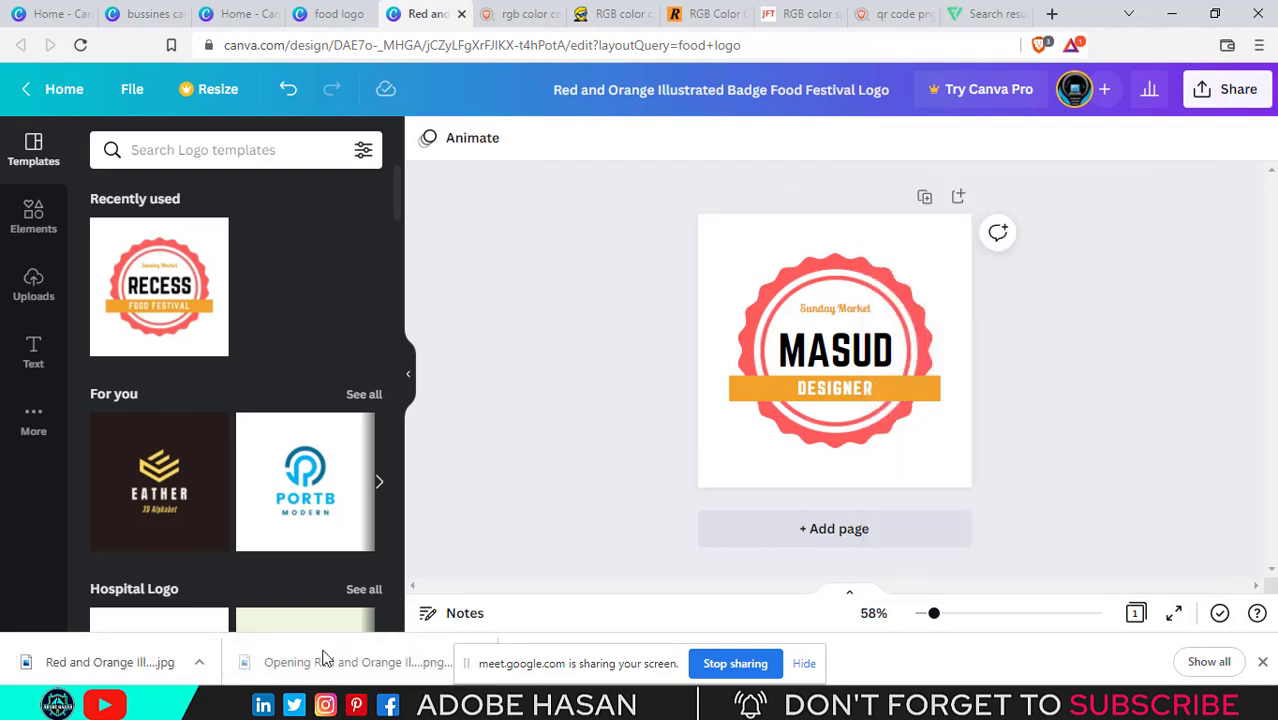
pyautogui.click(157, 676)
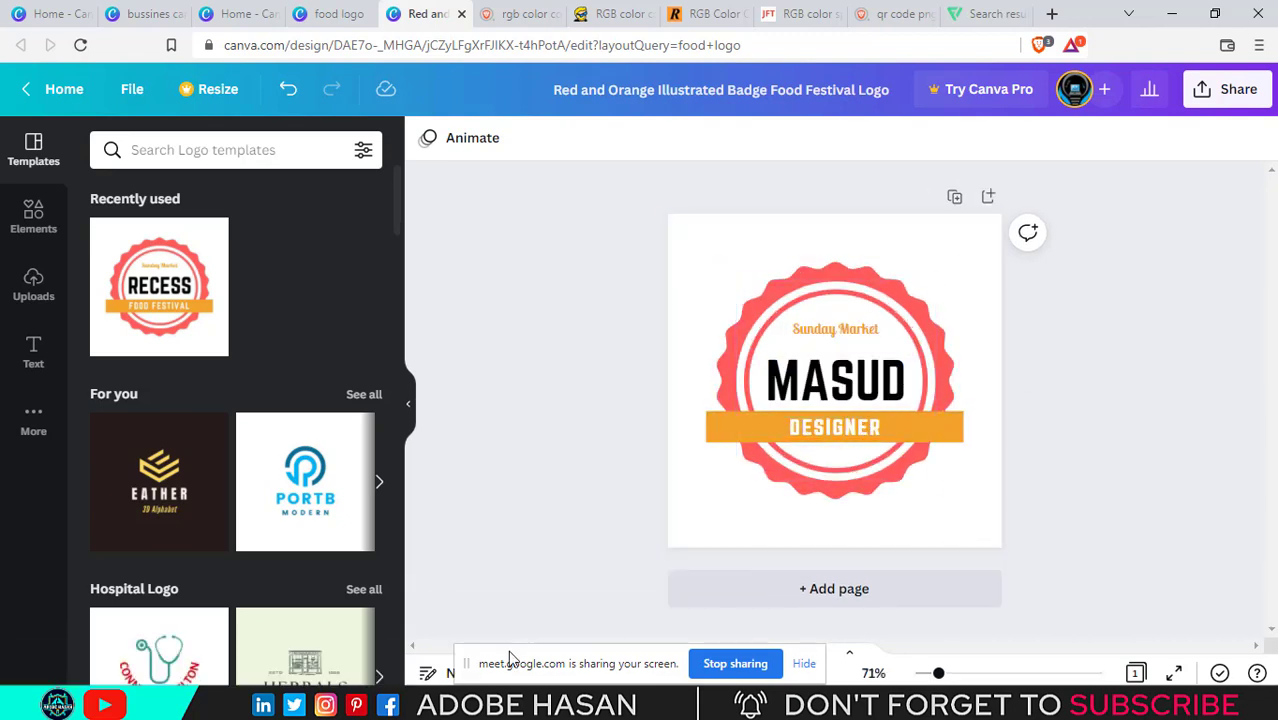
pyautogui.moveTo(502, 705)
pyautogui.click(556, 600)
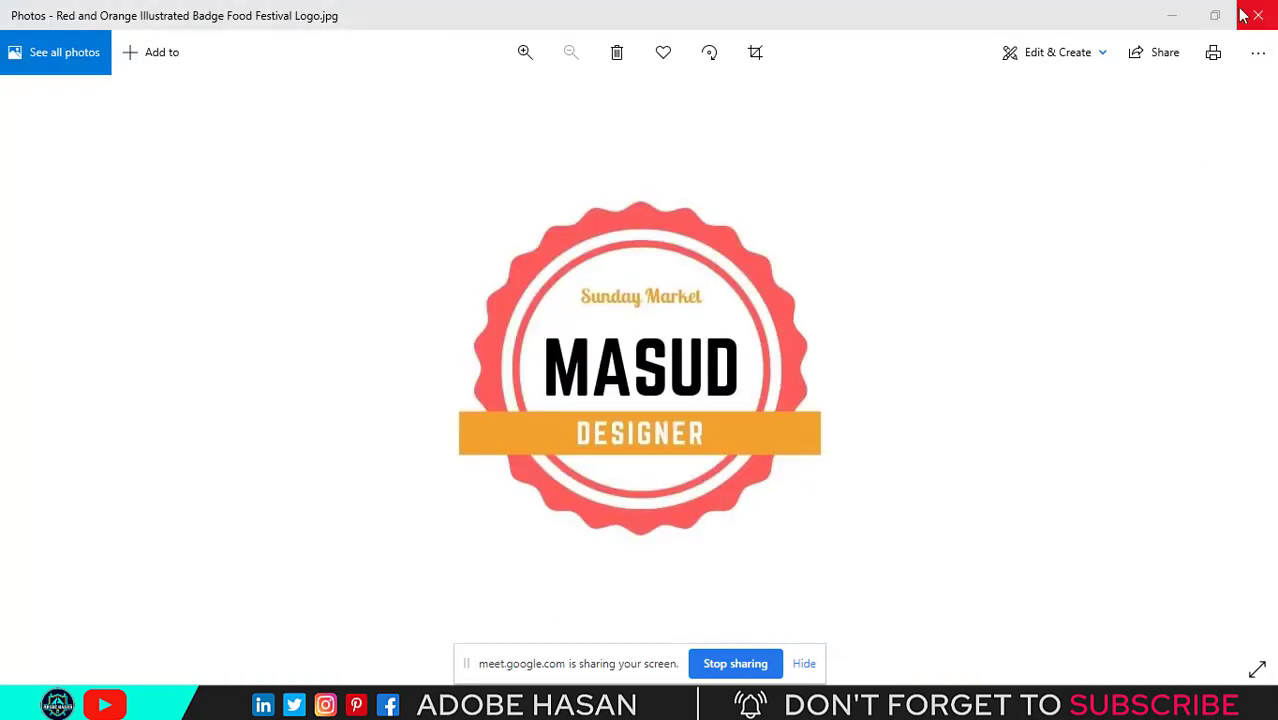
pyautogui.click(1272, 5)
# Delete the banner text, the orange banner and all remaining badge elements to leave the logo page blank
pyautogui.click(940, 425)
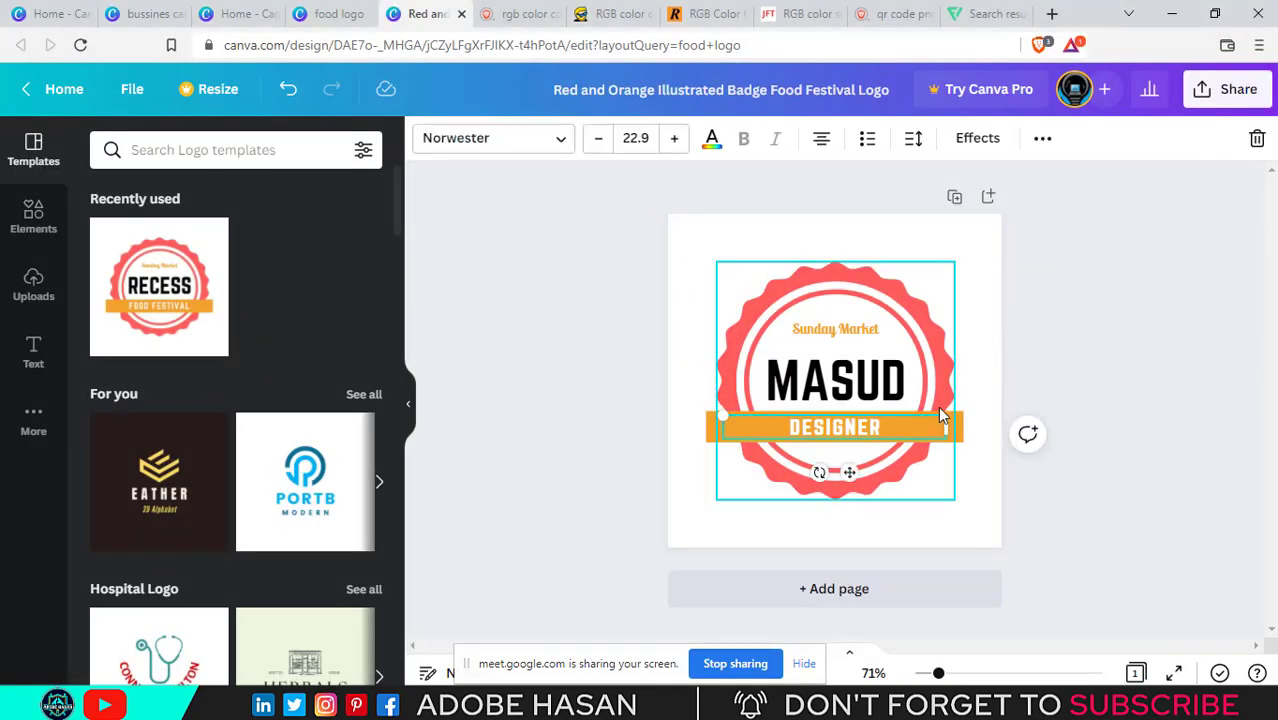
pyautogui.press('Delete')
pyautogui.click(929, 410)
pyautogui.press('Delete')
pyautogui.click(927, 399)
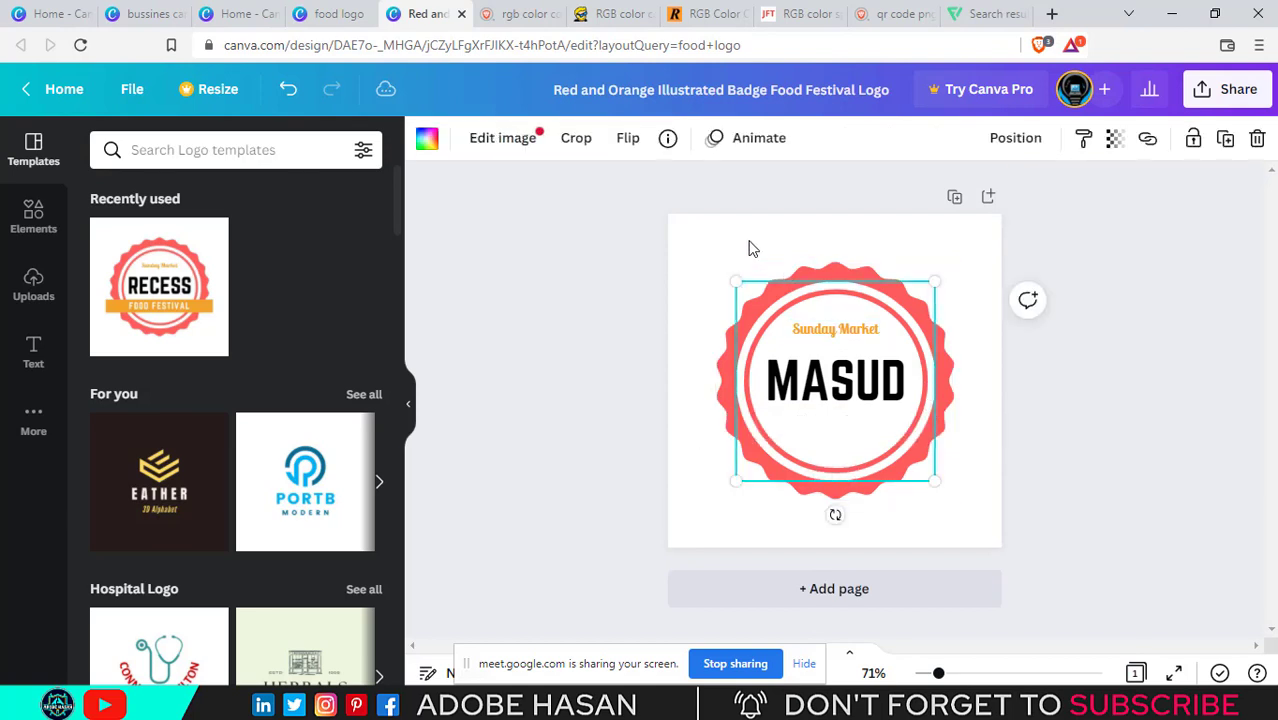
pyautogui.moveTo(747, 248); pyautogui.dragTo(941, 519)
pyautogui.press('Delete')
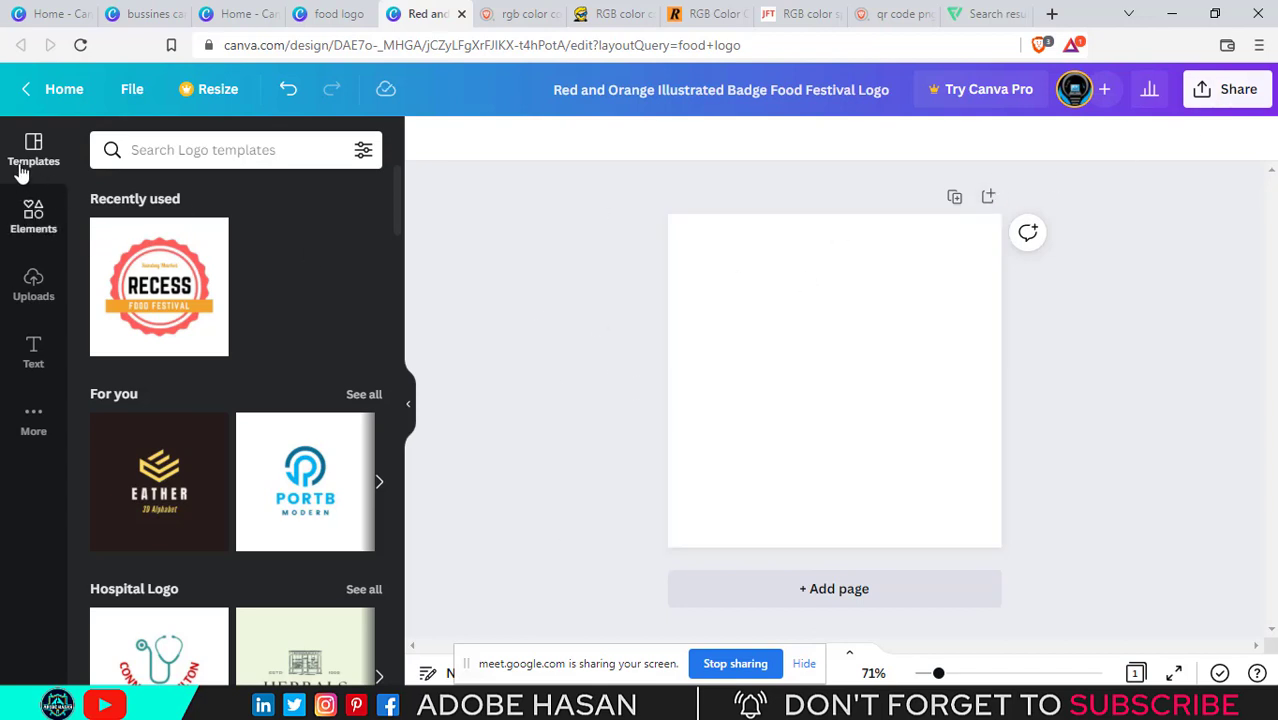
# Browse the design elements library down to the charts, tables, frames and grids
pyautogui.click(33, 238)
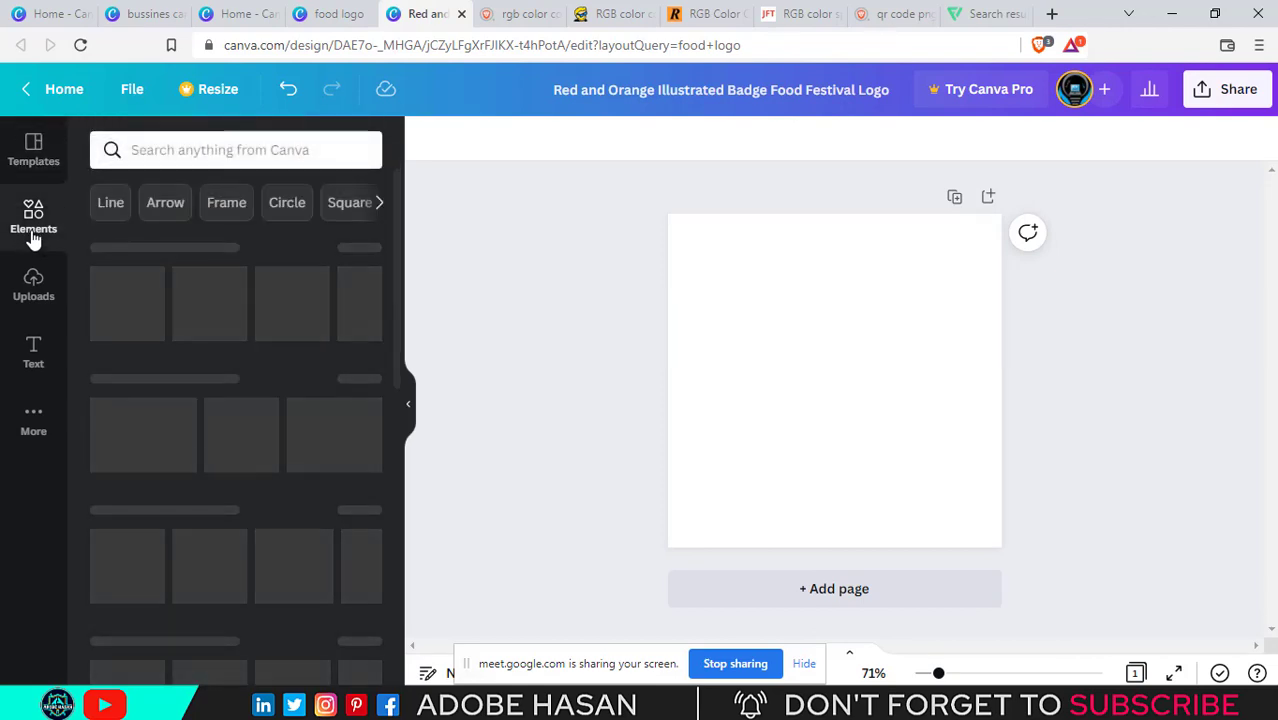
pyautogui.scroll(-2, 200, 360)
pyautogui.scroll(-9, 220, 421)
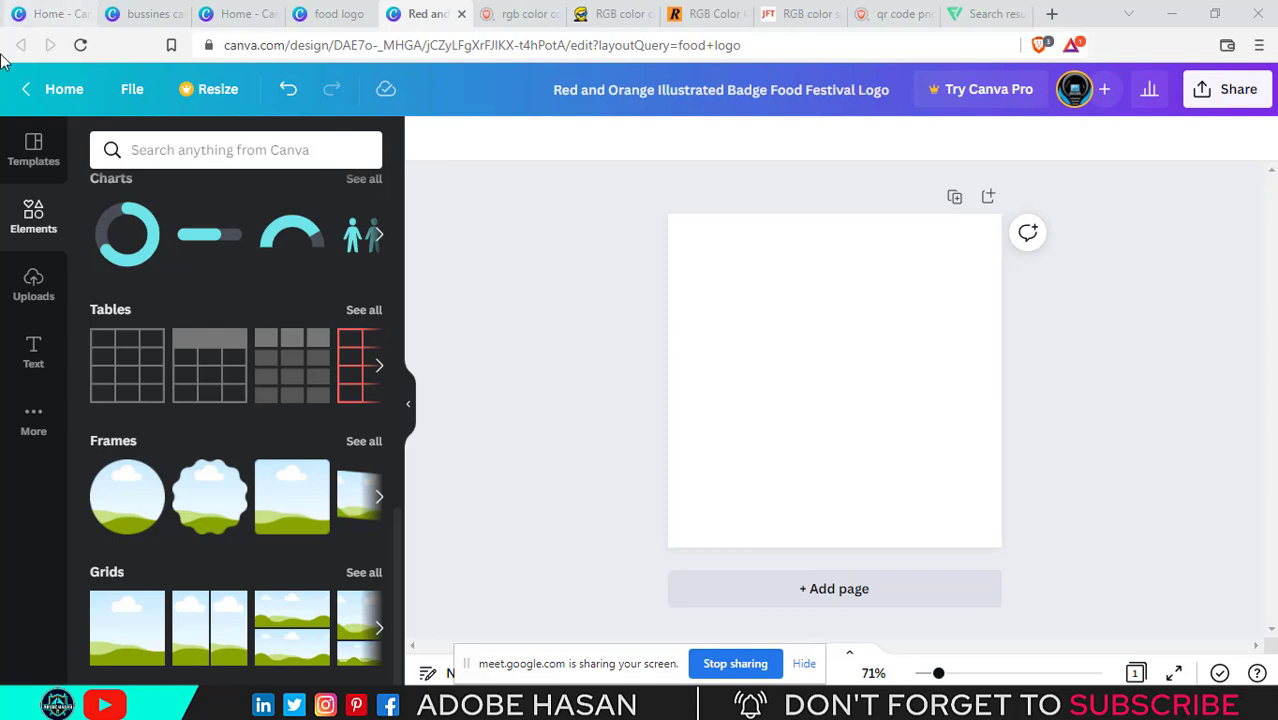
# Return to the Canva home page and search the templates for "facebook banner"
pyautogui.click(57, 89)
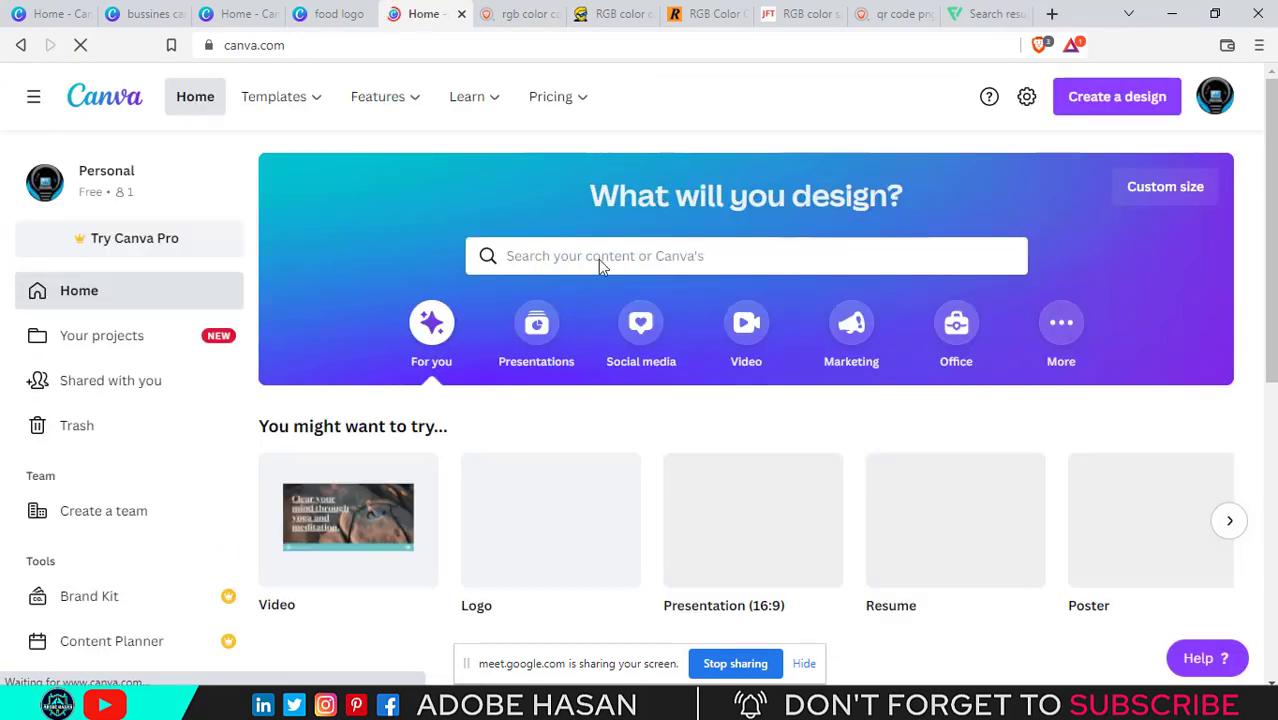
pyautogui.click(685, 255)
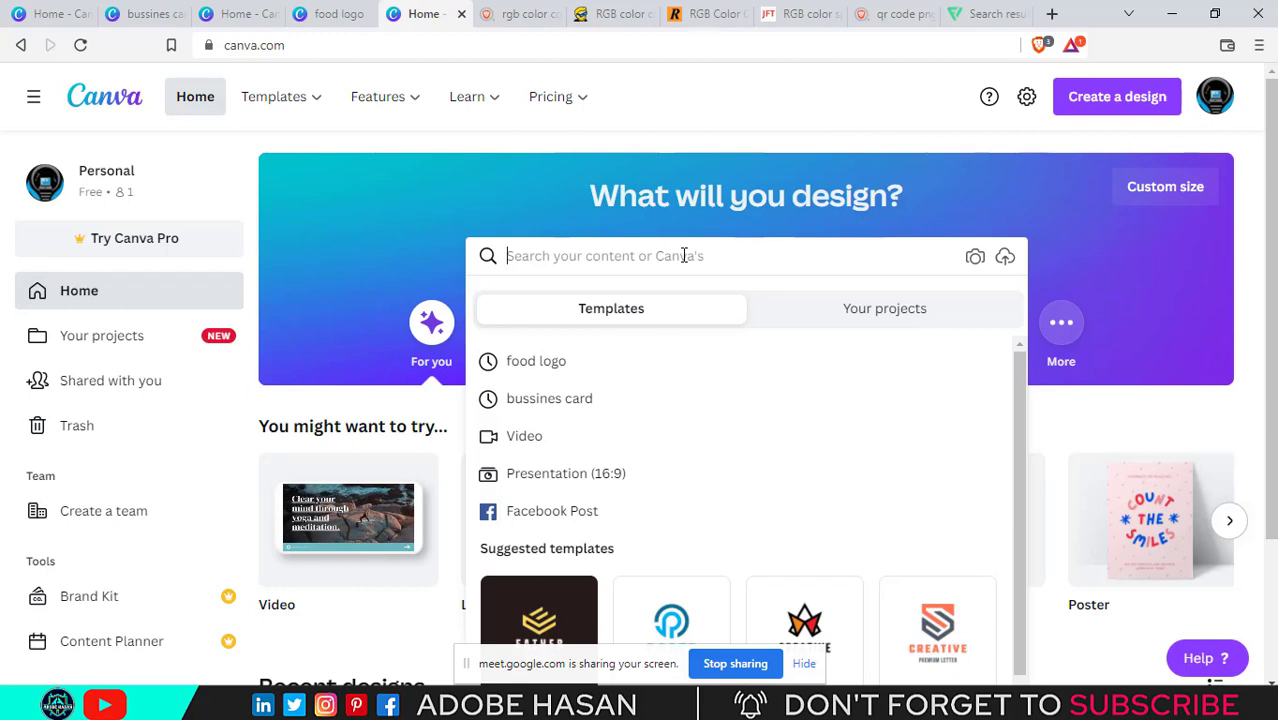
pyautogui.write('face')
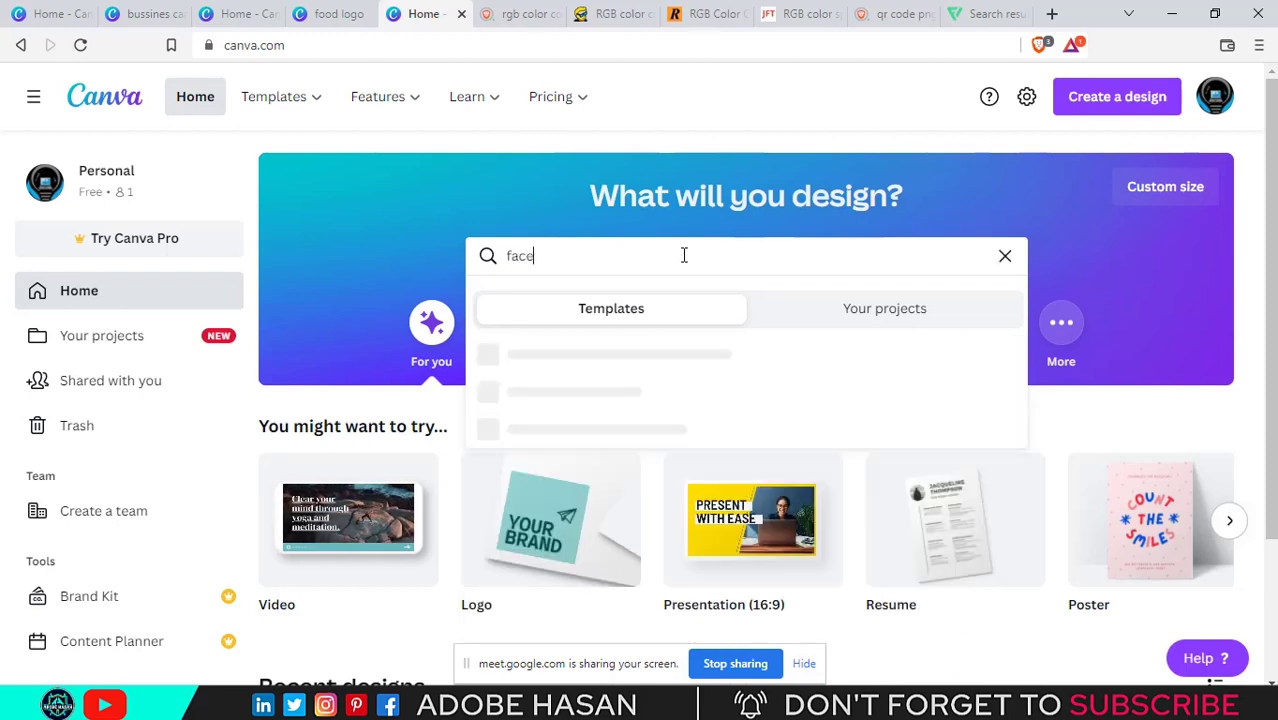
pyautogui.write('book ba')
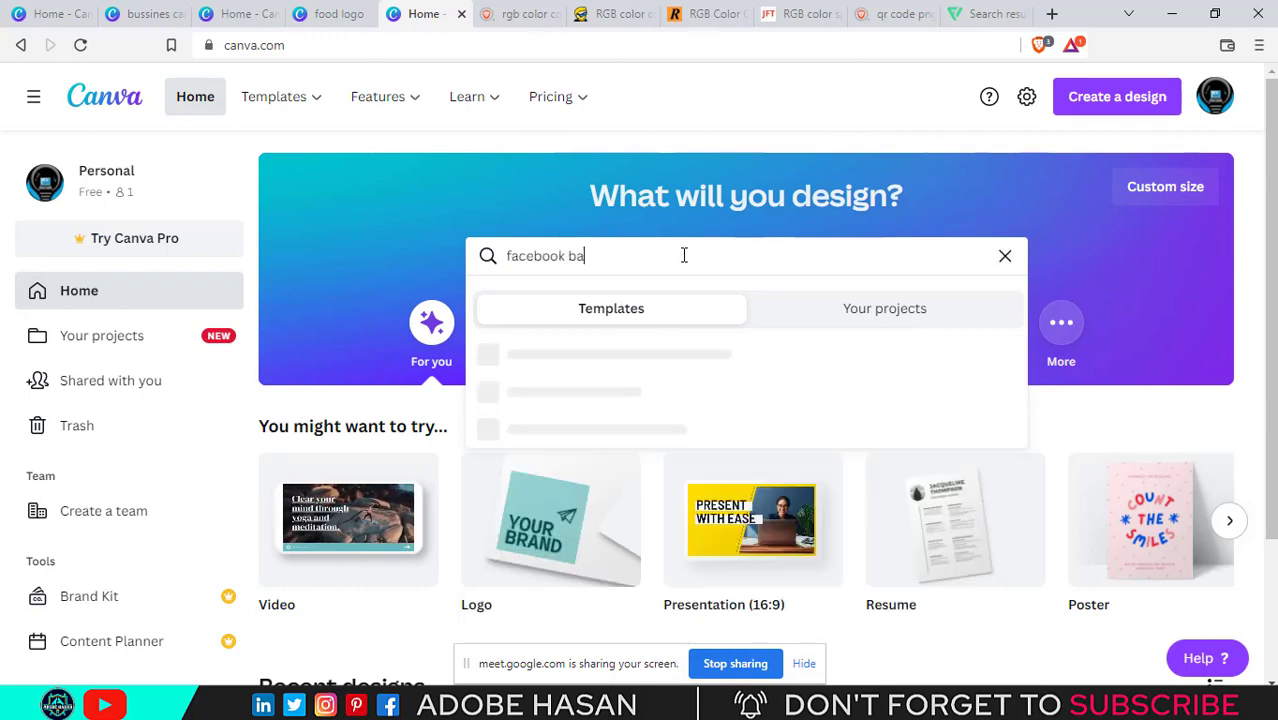
pyautogui.write('n')
pyautogui.press('BackSpace')
pyautogui.press('BackSpace')
pyautogui.press('BackSpace')
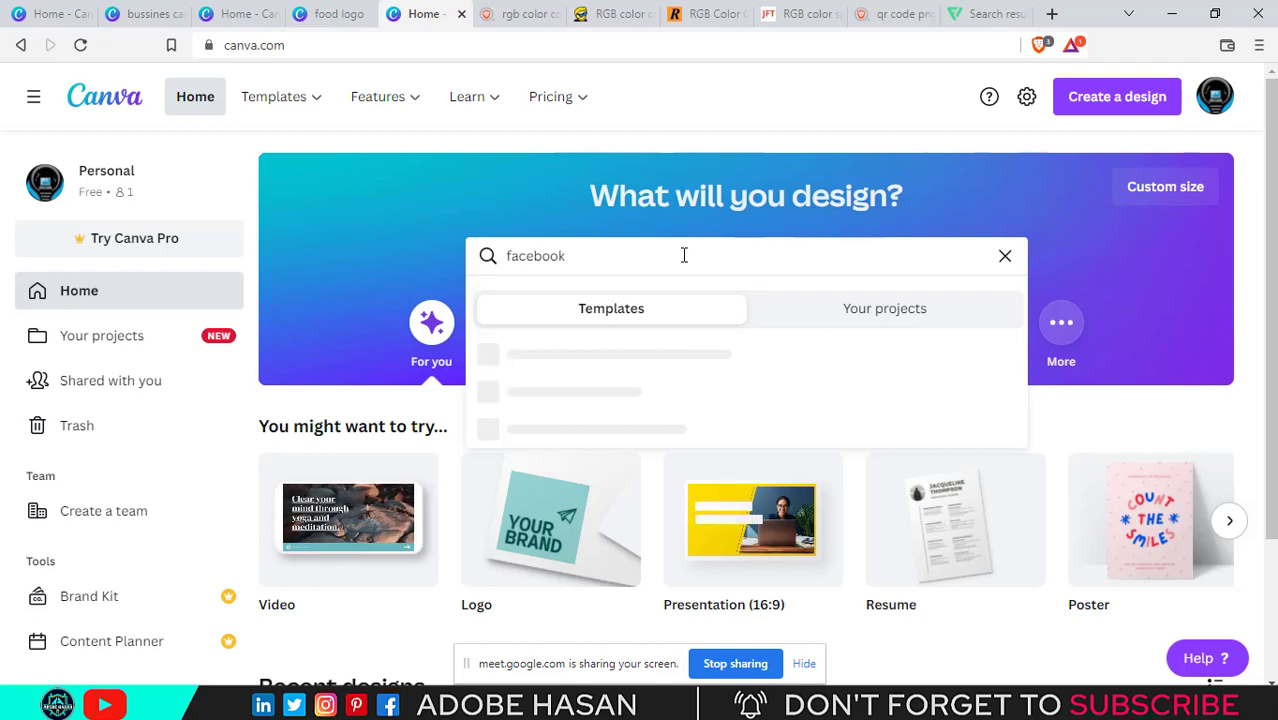
pyautogui.write('bann')
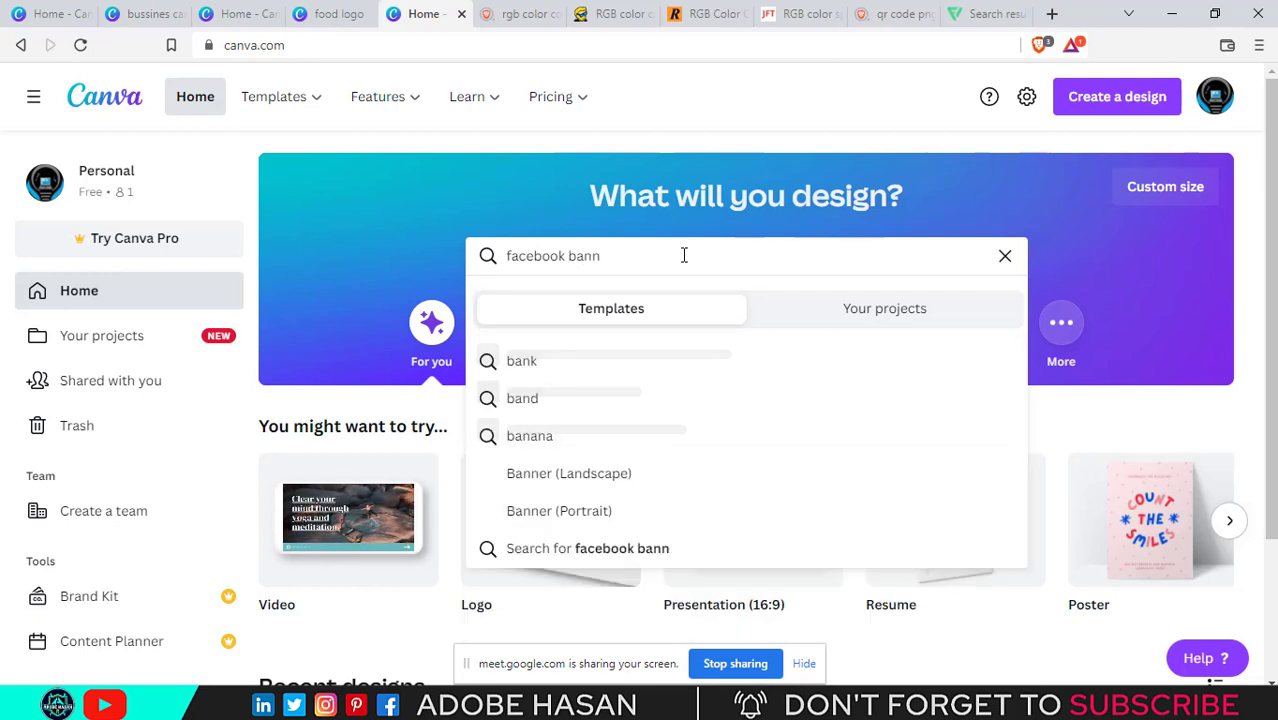
pyautogui.write('er')
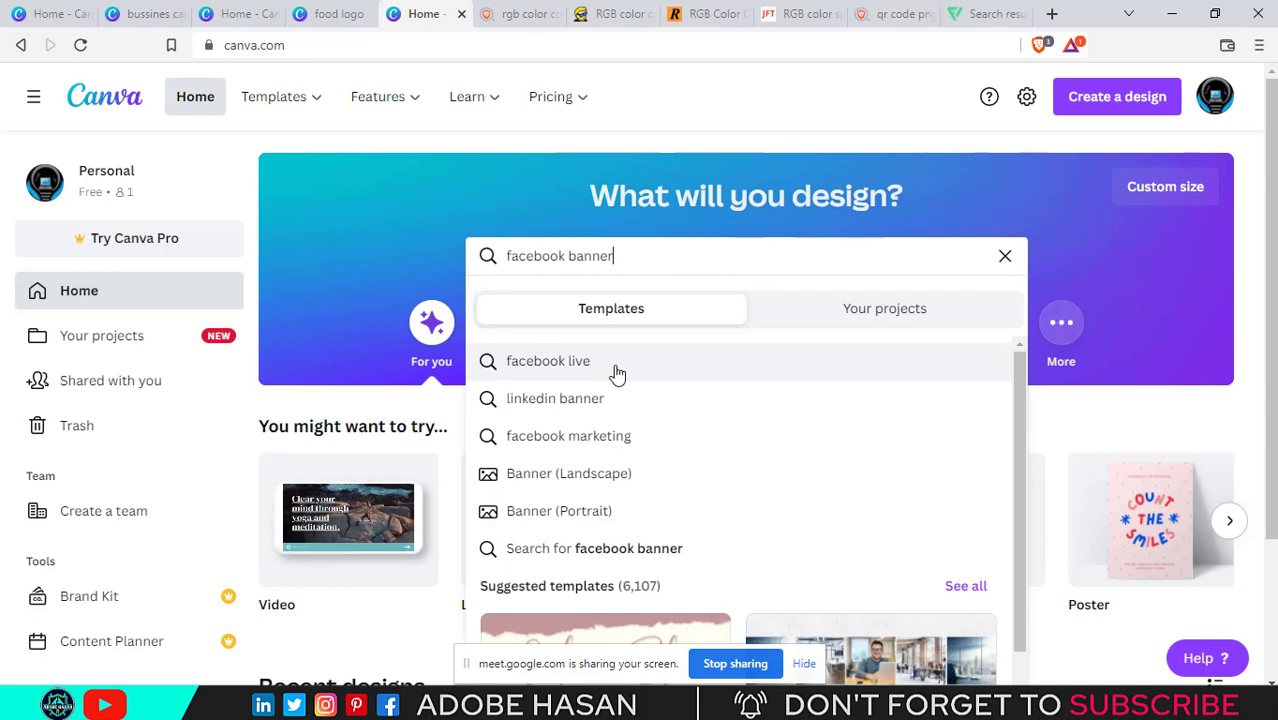
pyautogui.scroll(-1, 662, 440)
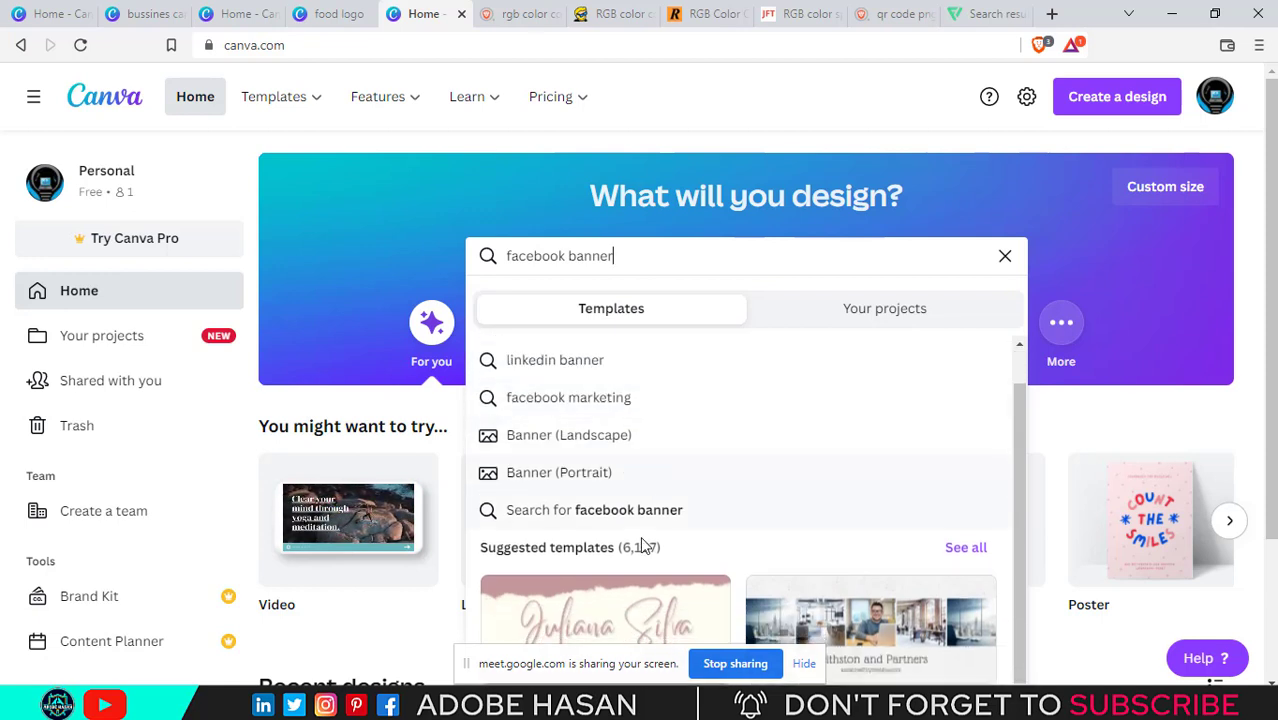
pyautogui.click(610, 516)
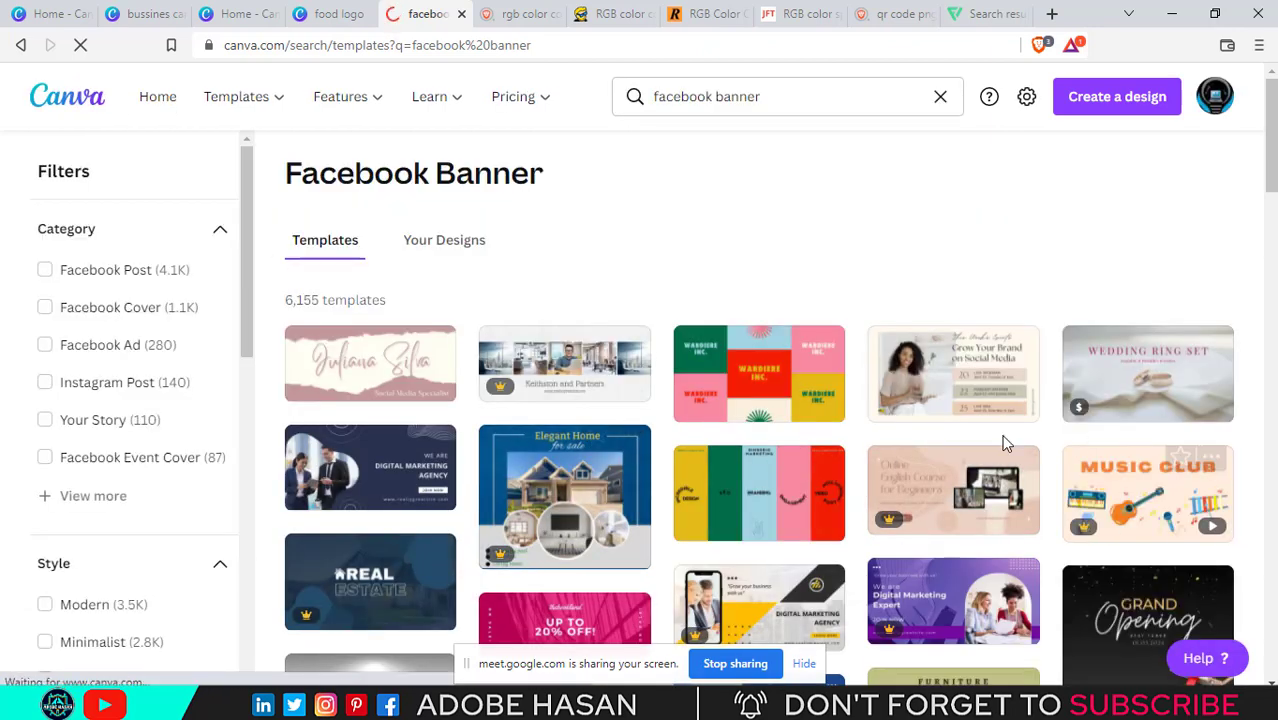
# Browse the Facebook banner templates and open the blue digital marketing agency banner as a new design
pyautogui.scroll(-2, 900, 450)
pyautogui.scroll(2, 512, 387)
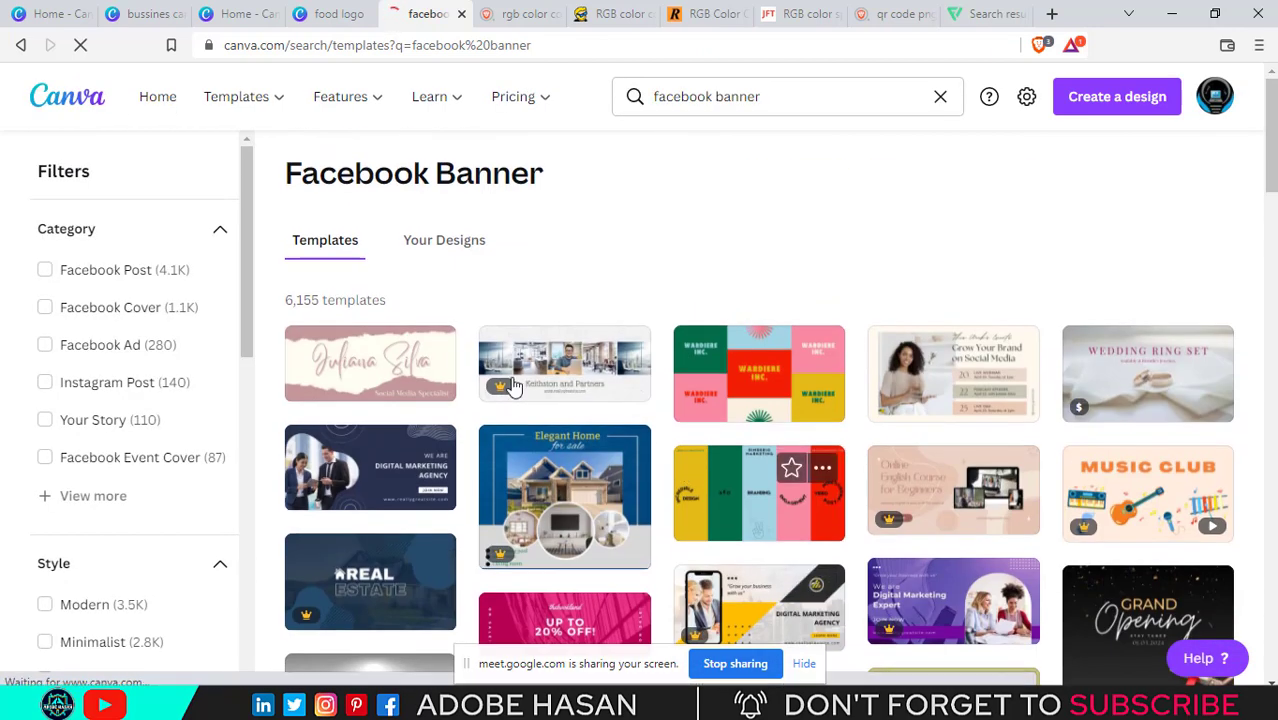
pyautogui.scroll(-2, 405, 371)
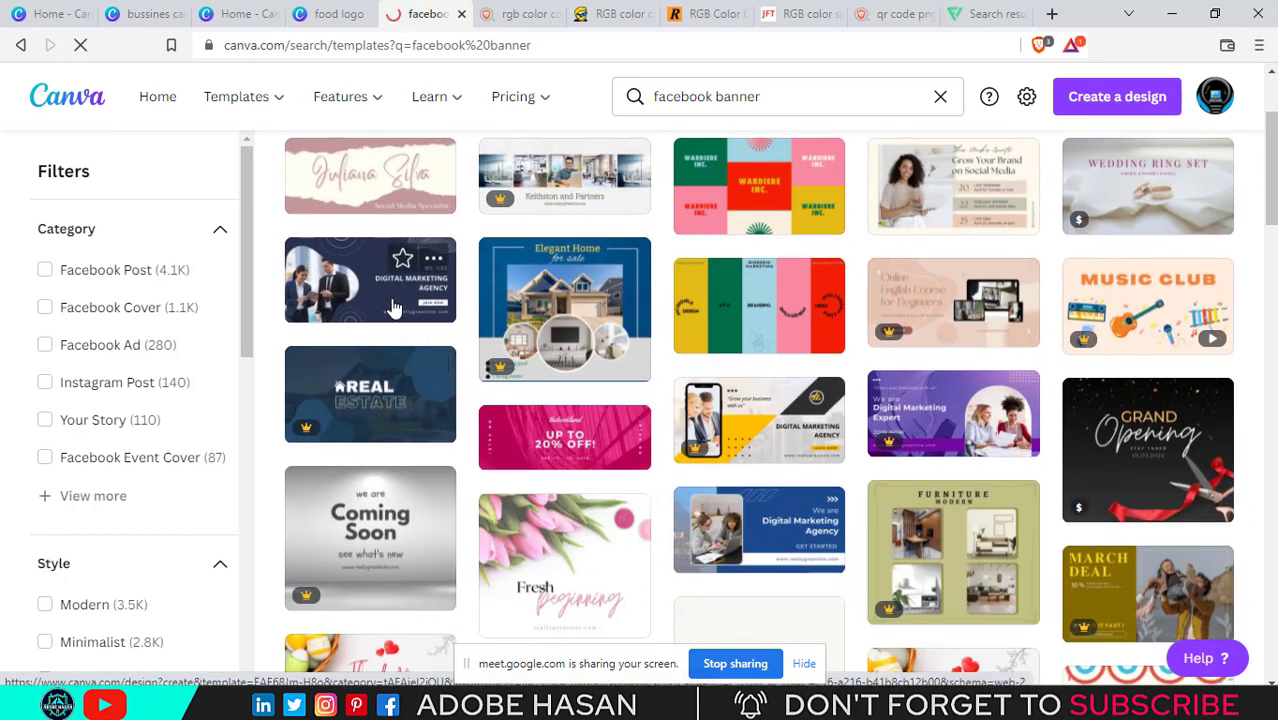
pyautogui.click(377, 291)
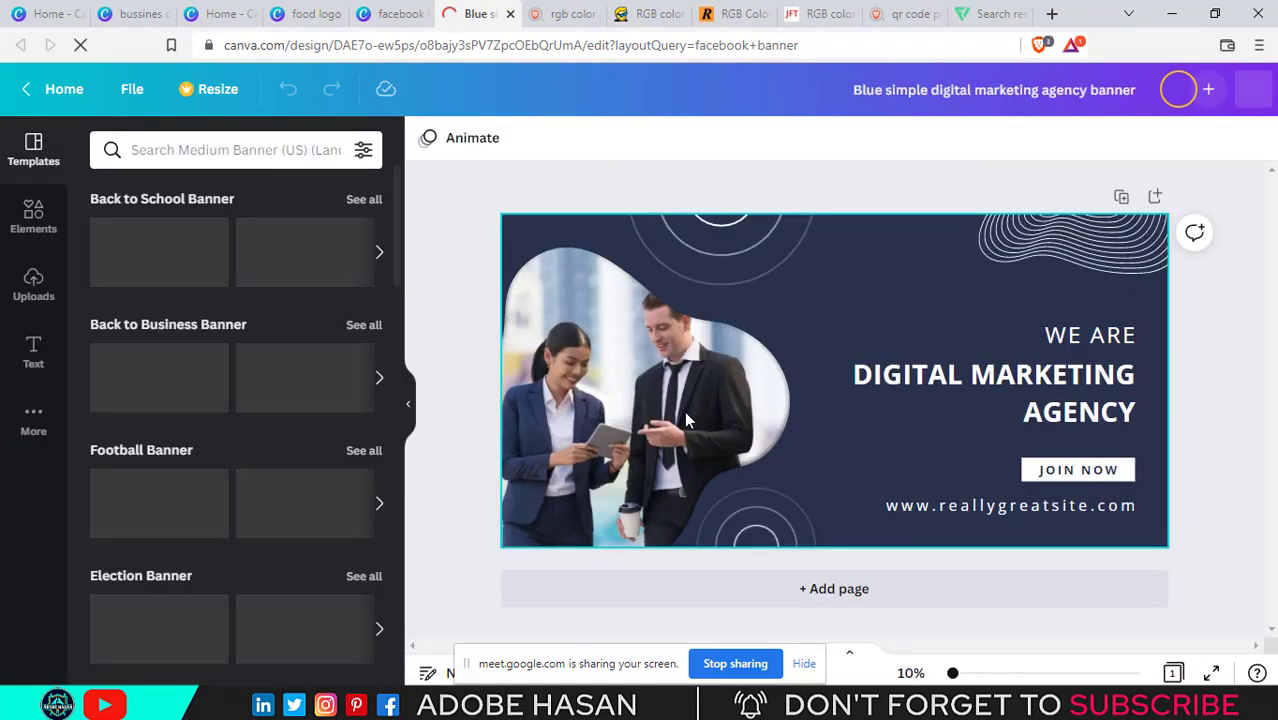
# Reposition the business people photo on the blue banner, shifting it slightly down from its original place and checking its crop
pyautogui.click(684, 411)
pyautogui.moveTo(678, 393); pyautogui.dragTo(460, 506)
pyautogui.doubleClick(664, 397)
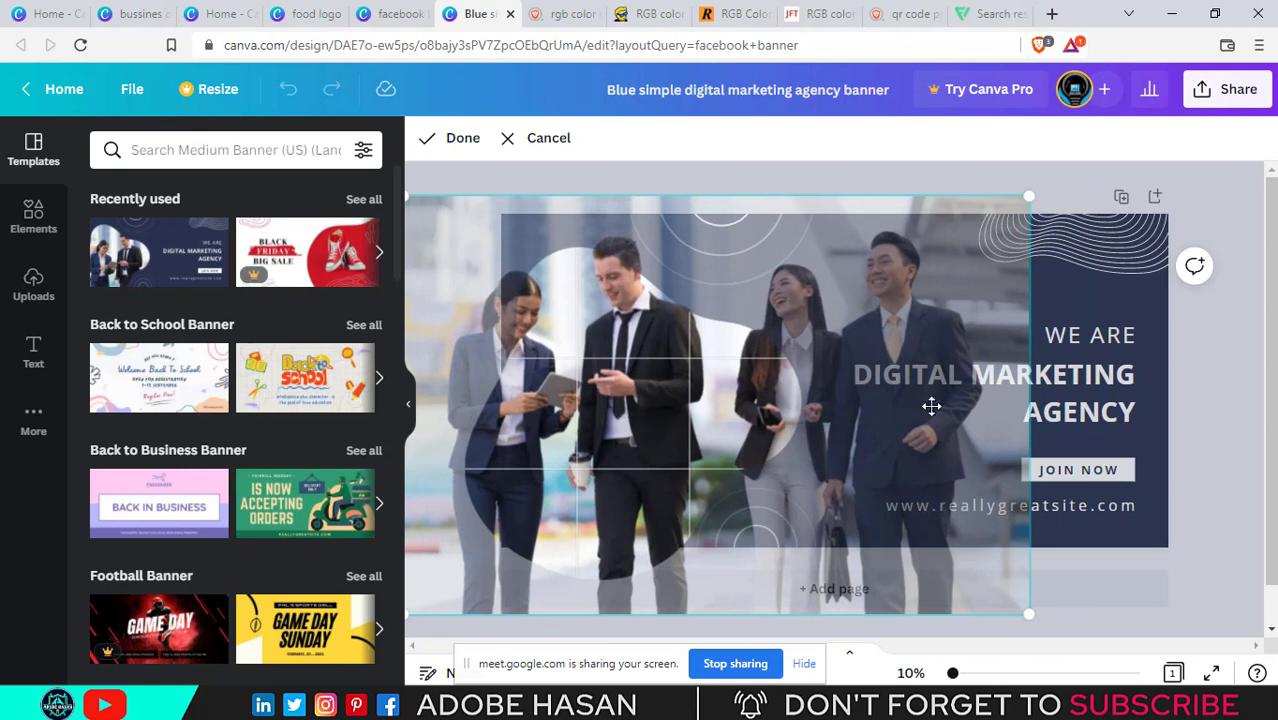
pyautogui.click(1078, 312)
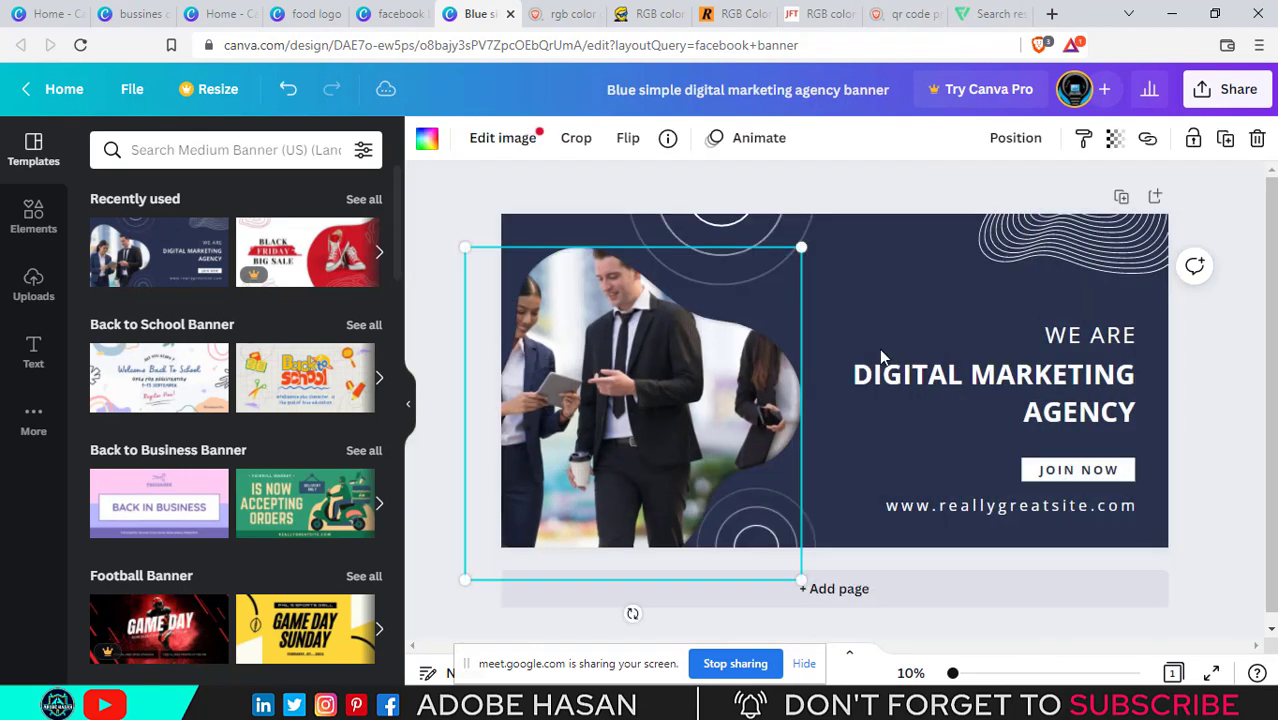
pyautogui.moveTo(694, 416); pyautogui.dragTo(685, 476)
pyautogui.doubleClick(669, 438)
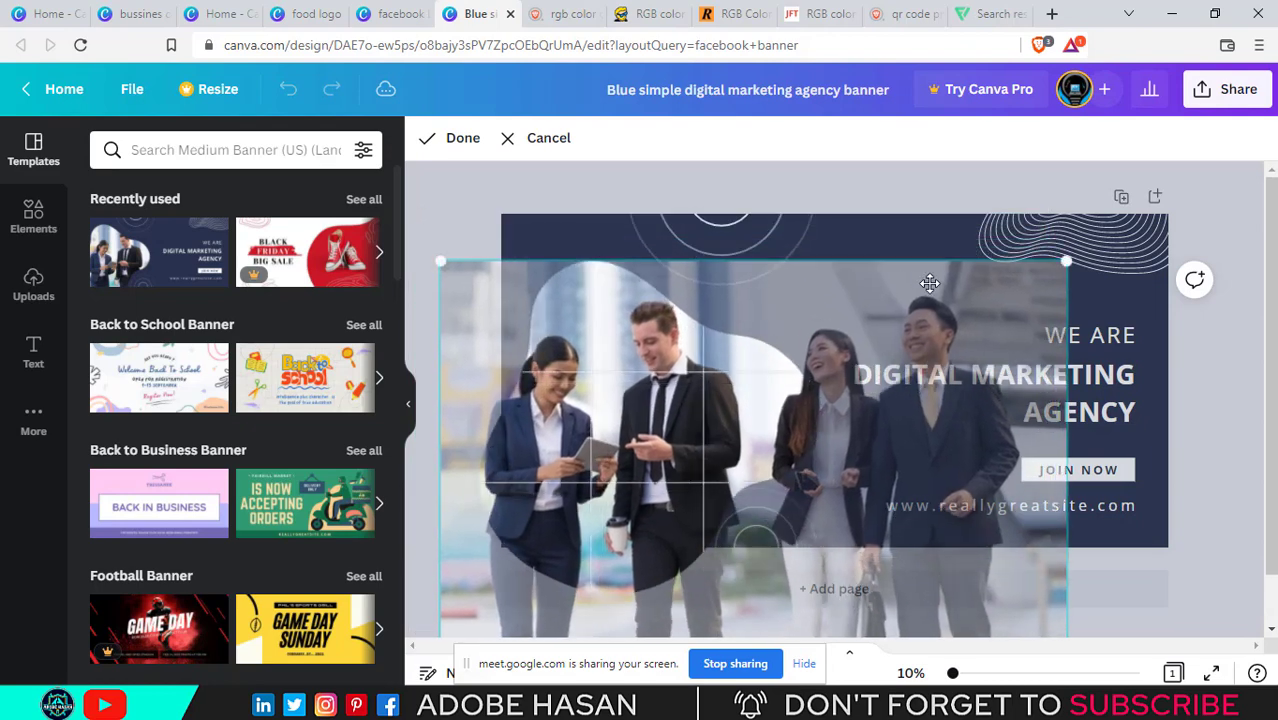
pyautogui.click(885, 242)
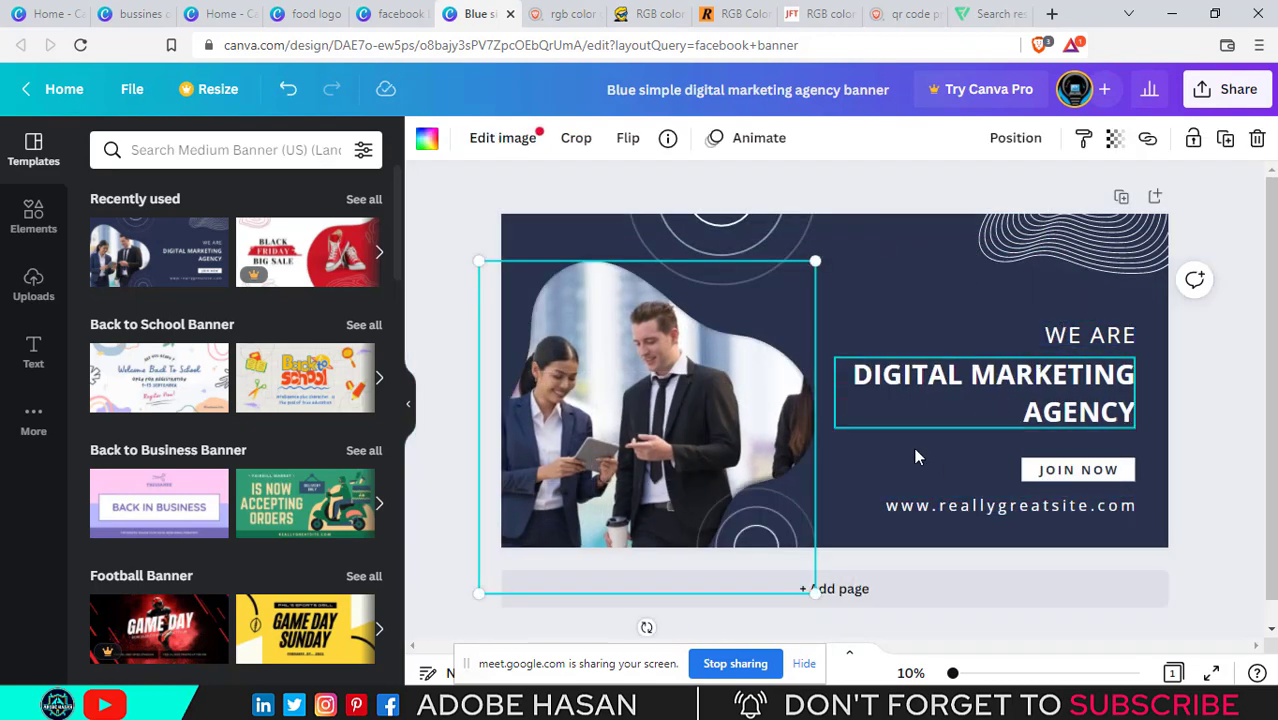
pyautogui.click(873, 311)
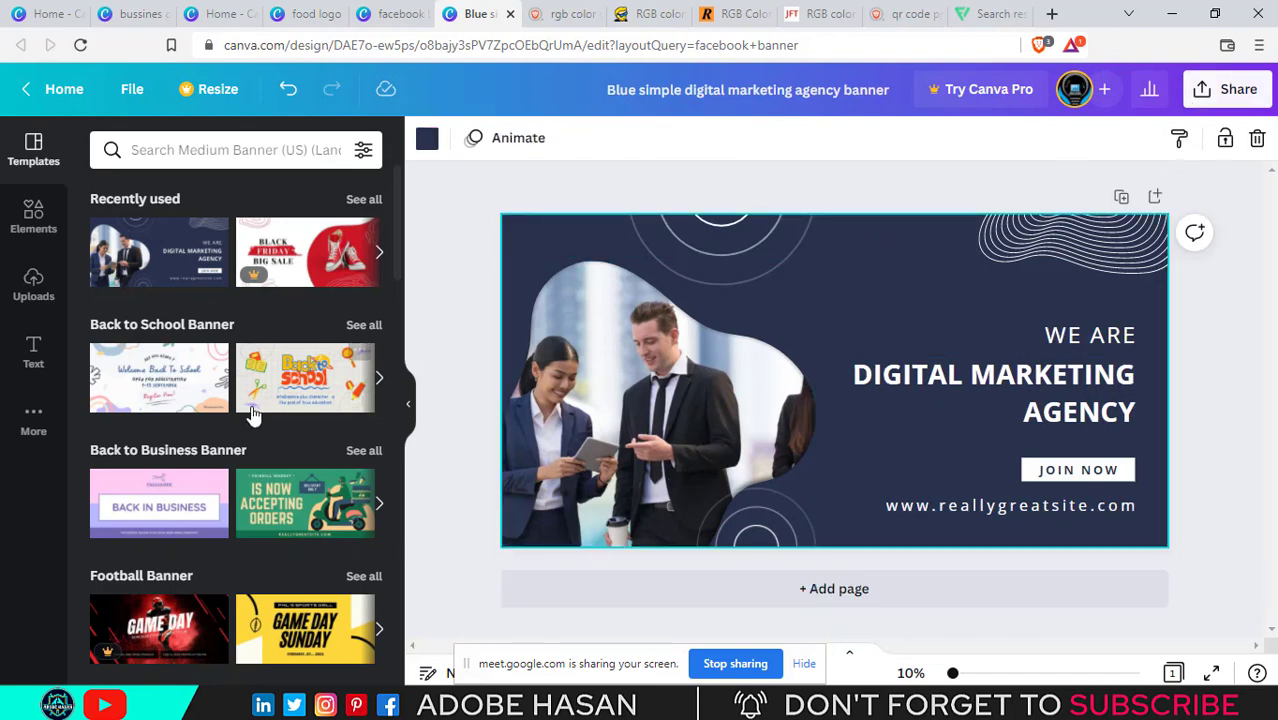
# Try the green Is Now Accepting Orders template on the page, and replace it with the yellow GAME DAY SUNDAY football banner
pyautogui.scroll(-2, 240, 410)
pyautogui.click(316, 311)
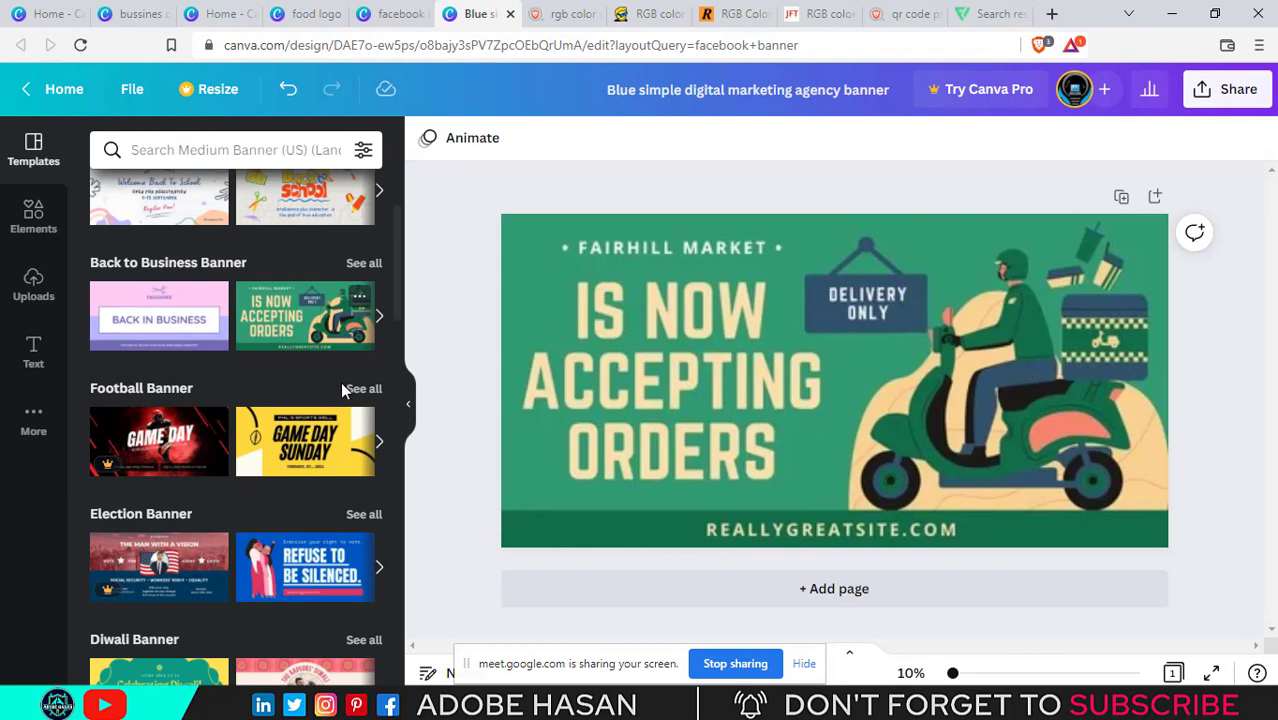
pyautogui.click(290, 435)
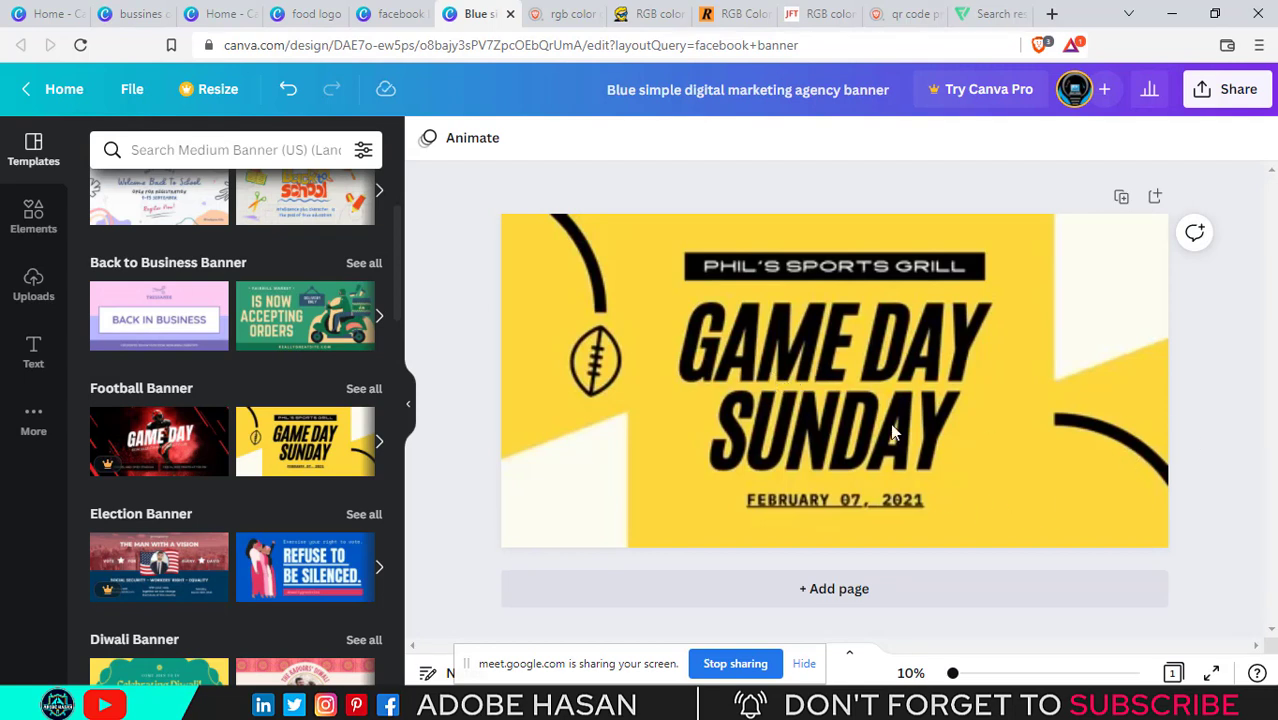
pyautogui.click(528, 292)
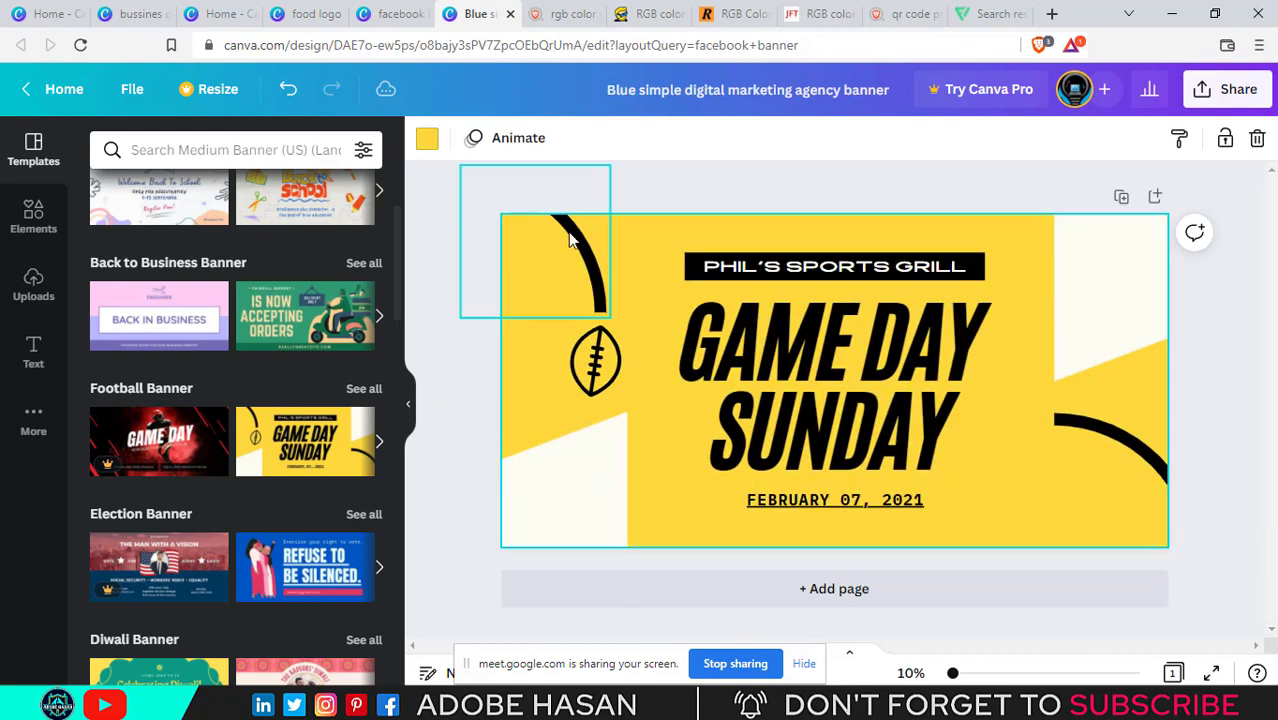
pyautogui.click(442, 266)
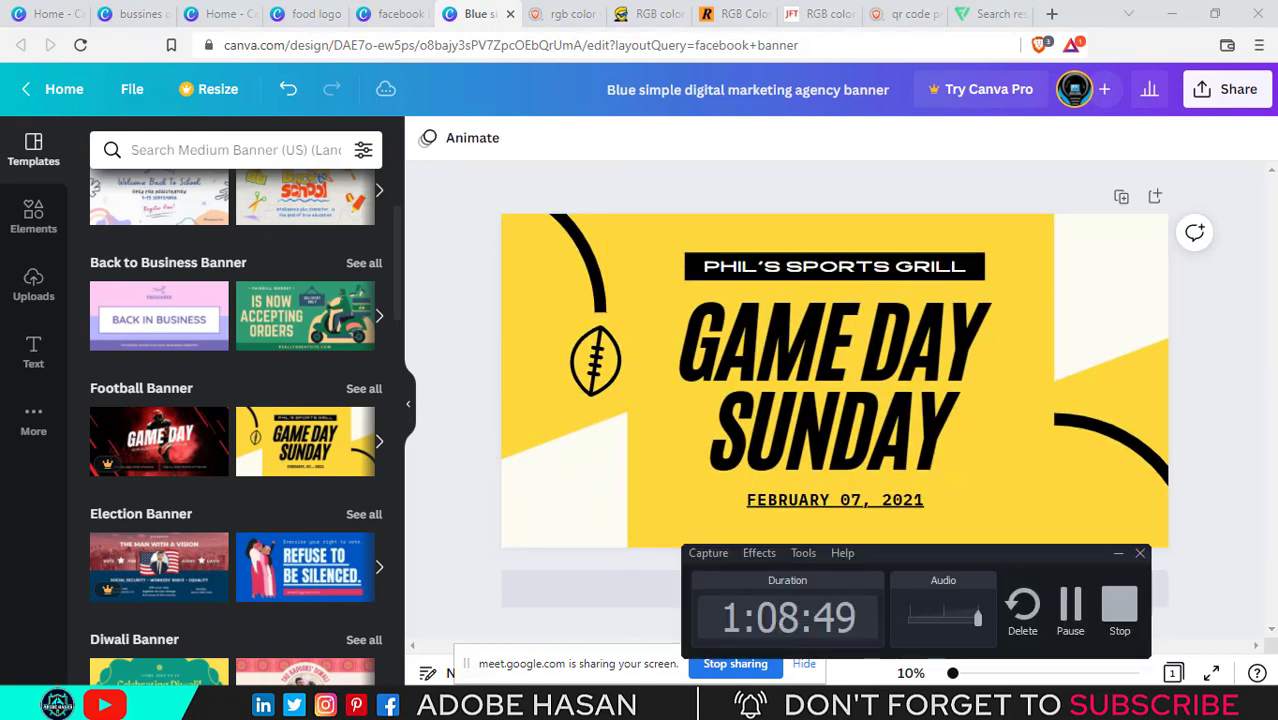